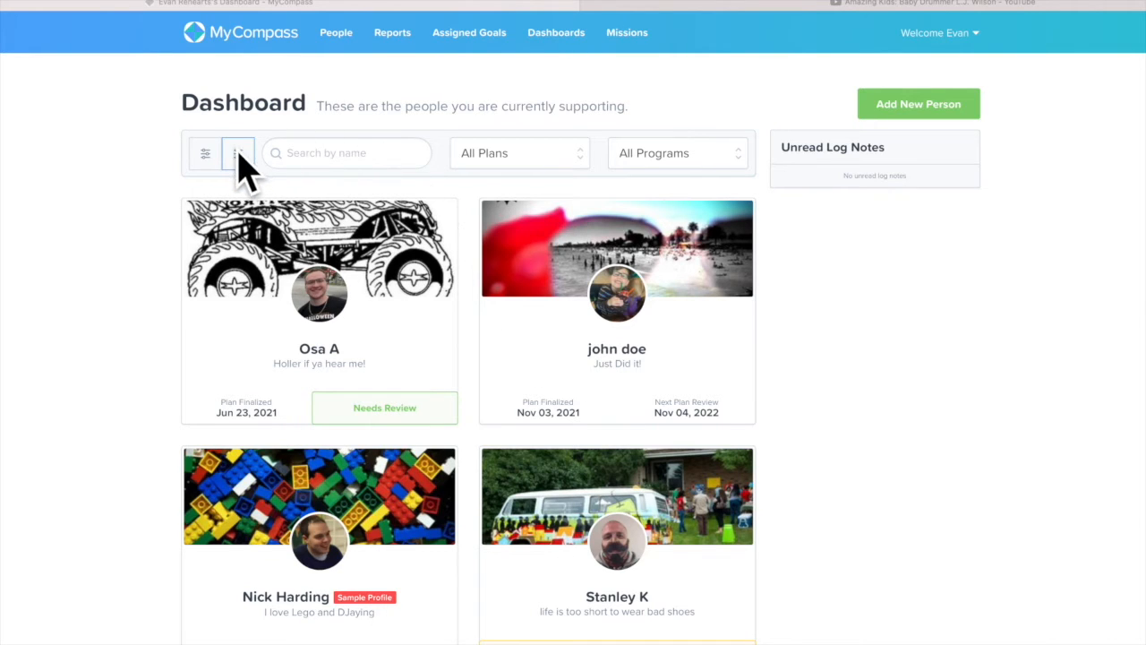
# Compare the list and card layouts of the supported people on the dashboard, finishing in the card layout
pyautogui.click(206, 154)
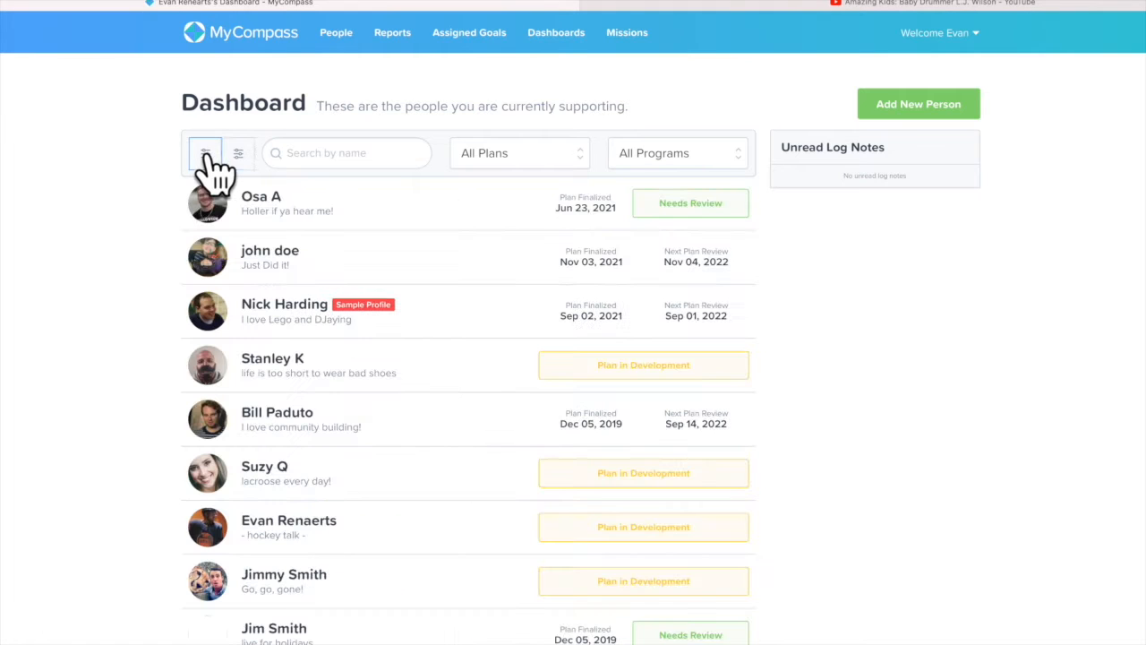
pyautogui.click(238, 156)
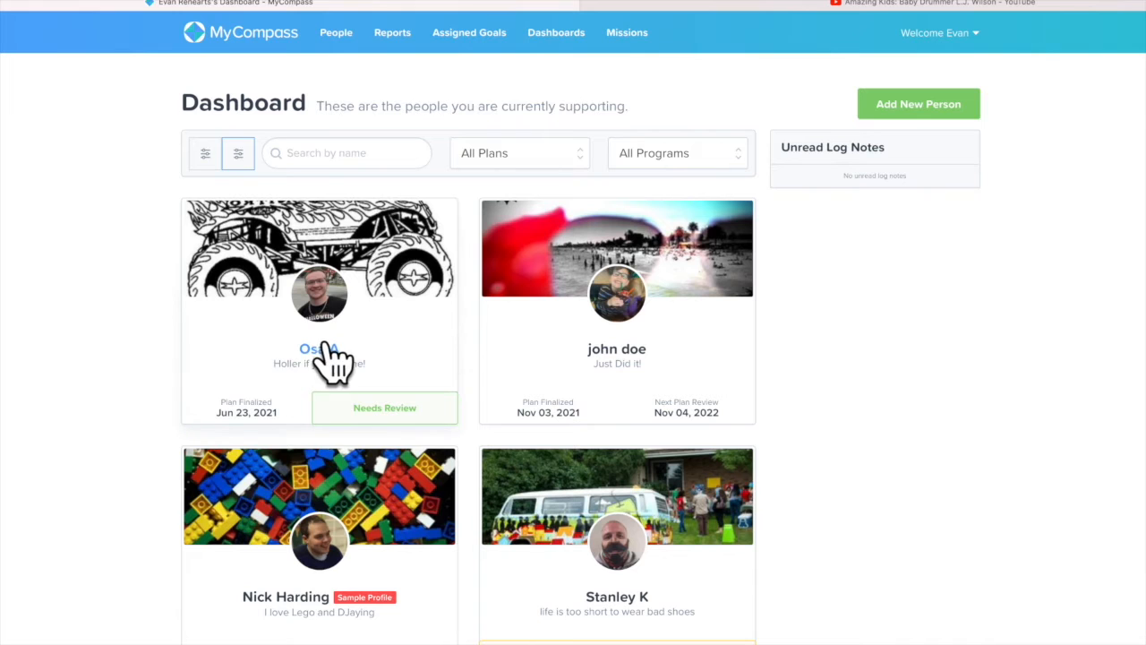
pyautogui.click(205, 154)
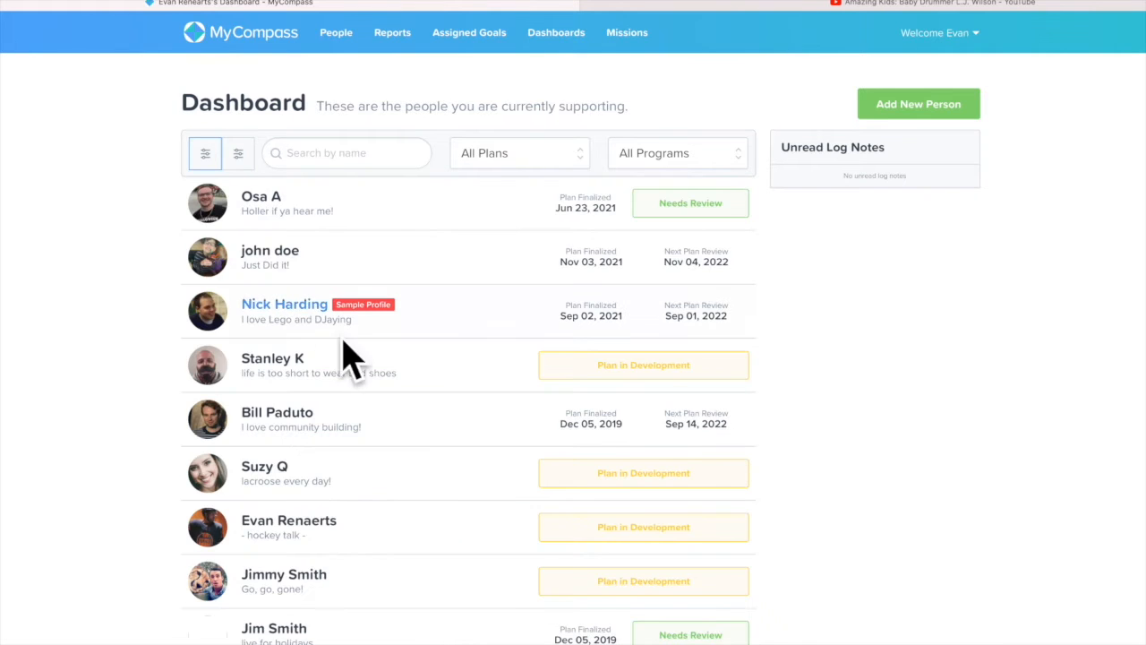
pyautogui.scroll(-5, 376, 372)
pyautogui.scroll(2, 376, 372)
pyautogui.scroll(4, 372, 358)
pyautogui.click(239, 156)
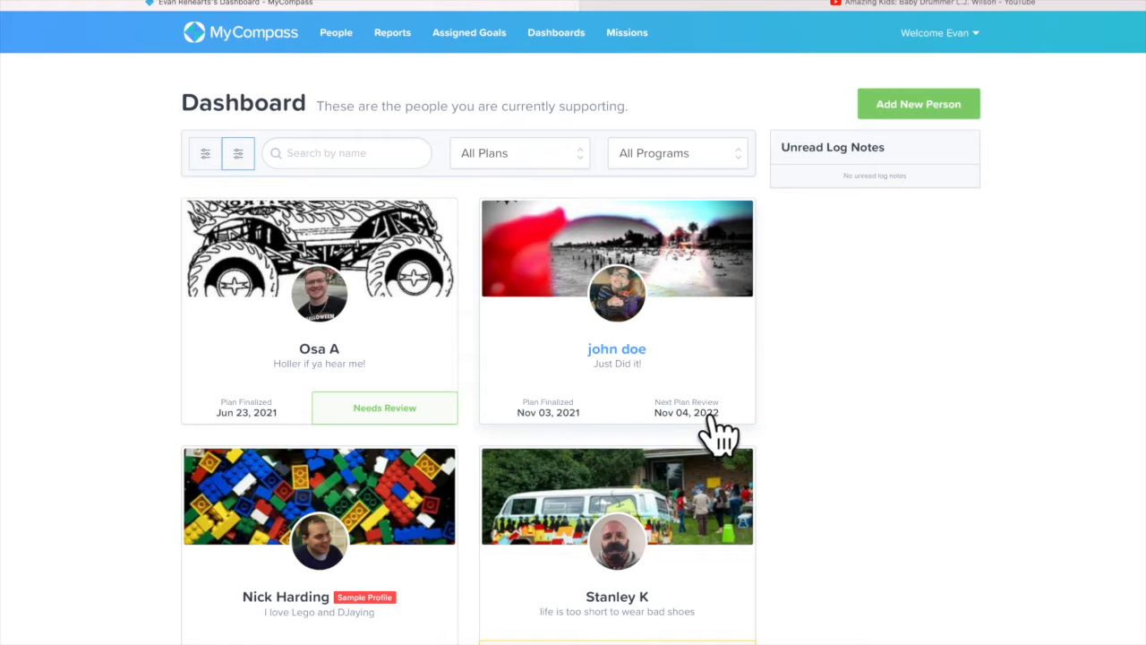
pyautogui.scroll(-2, 484, 492)
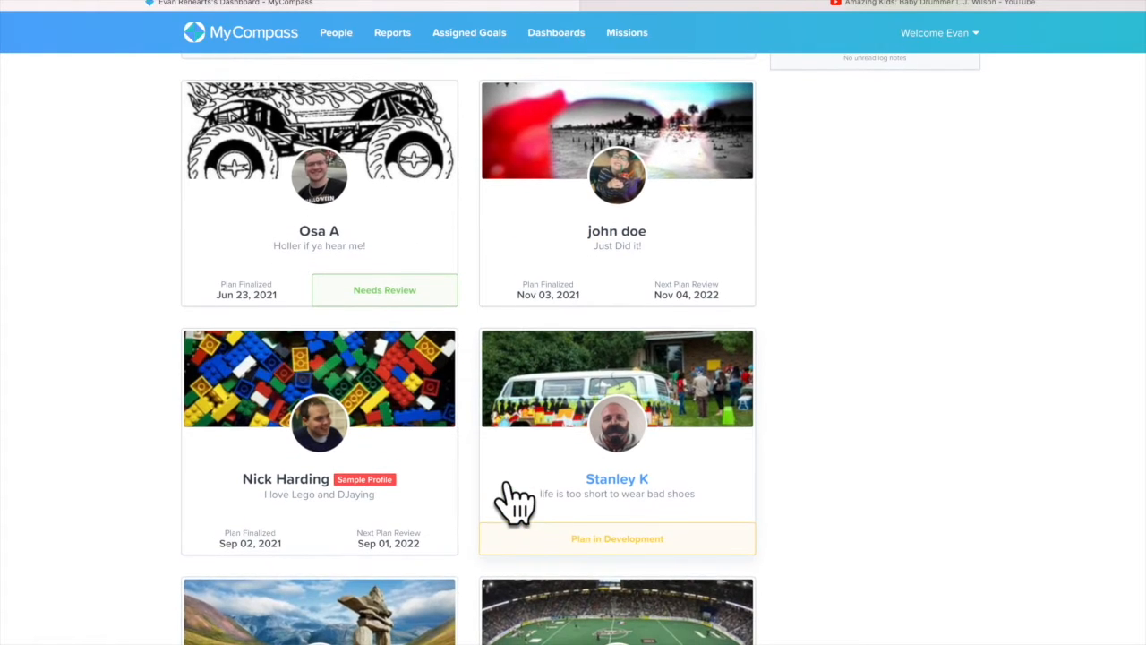
pyautogui.scroll(2, 619, 553)
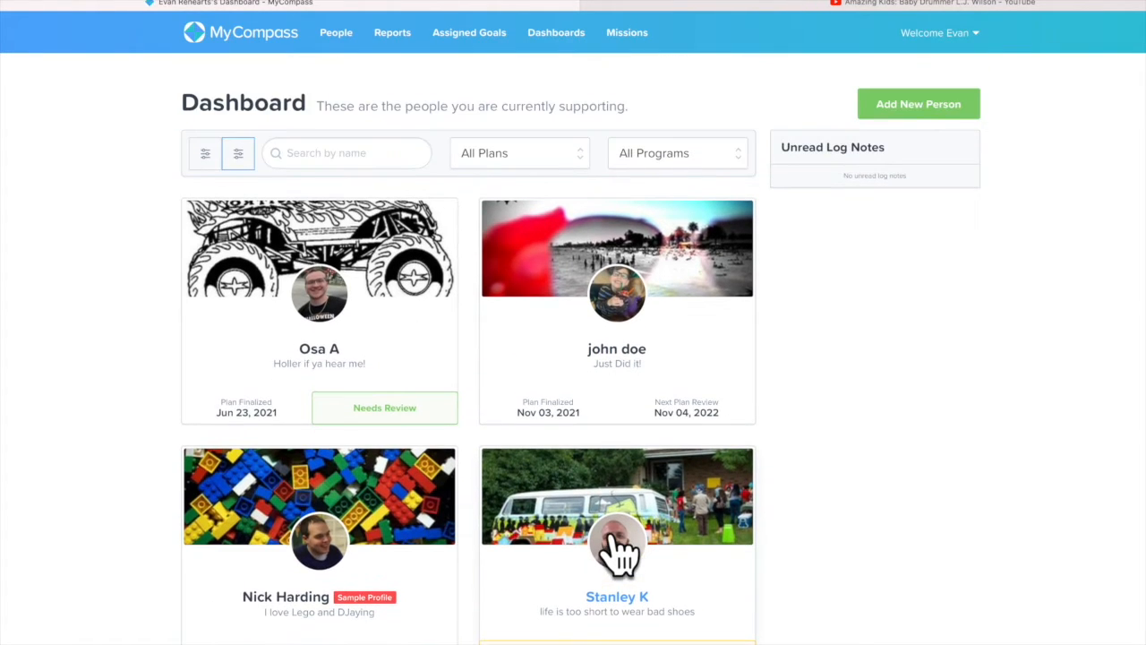
# View the supported people by plan status In Development, In Progress and Needs Review, then restore All Plans
pyautogui.click(529, 153)
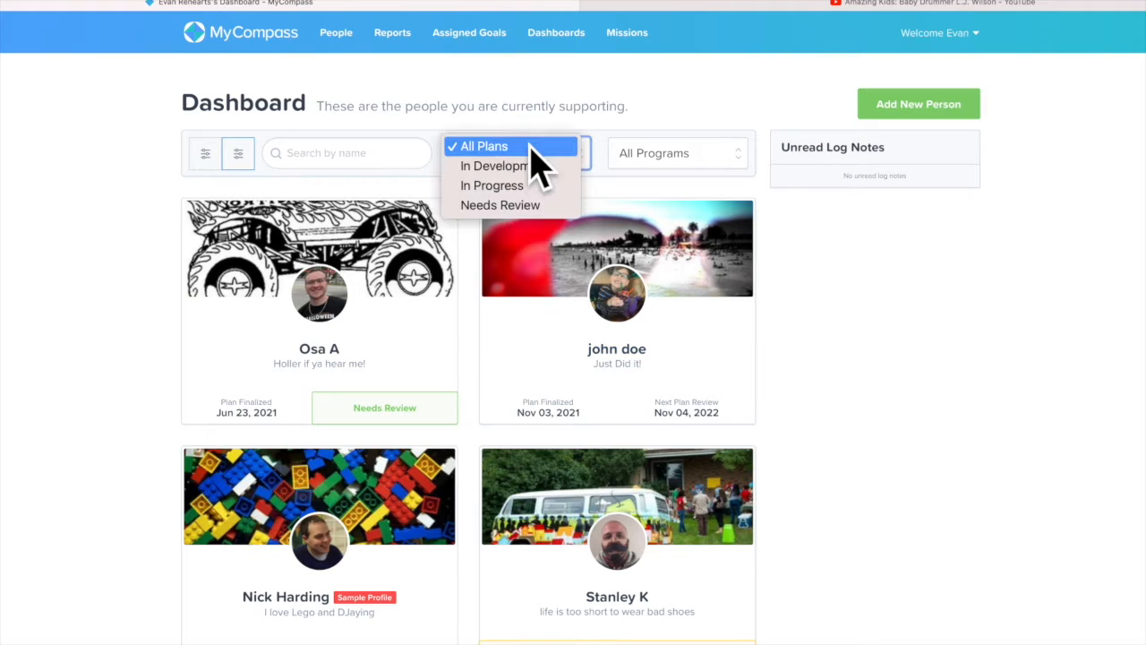
pyautogui.click(511, 167)
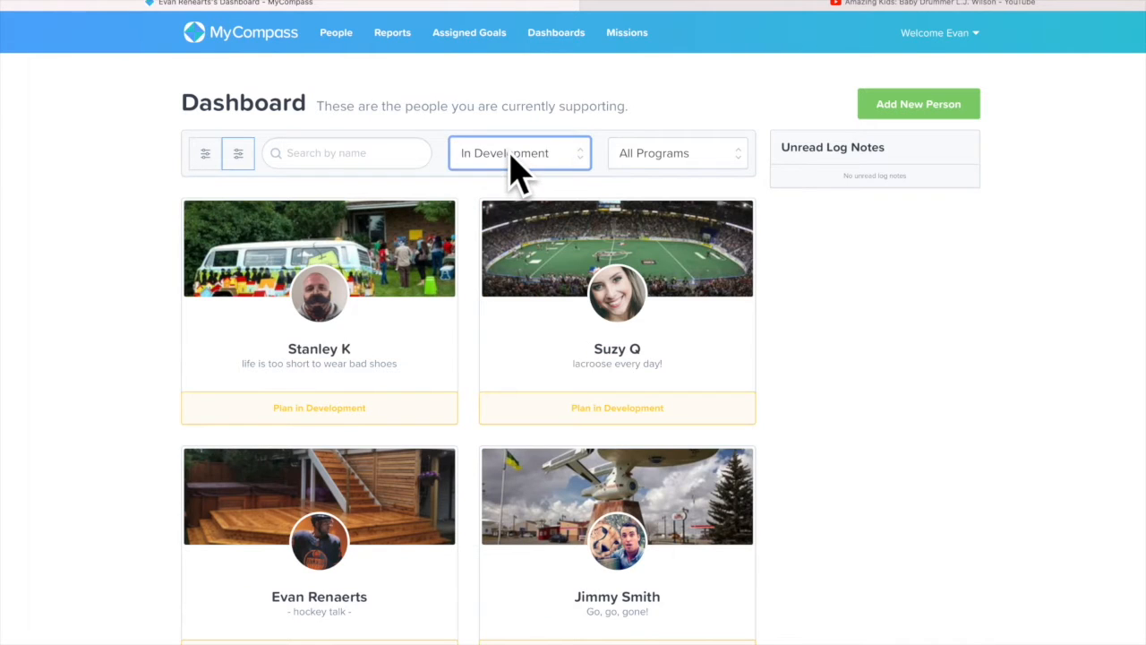
pyautogui.click(511, 155)
pyautogui.click(507, 165)
pyautogui.click(522, 161)
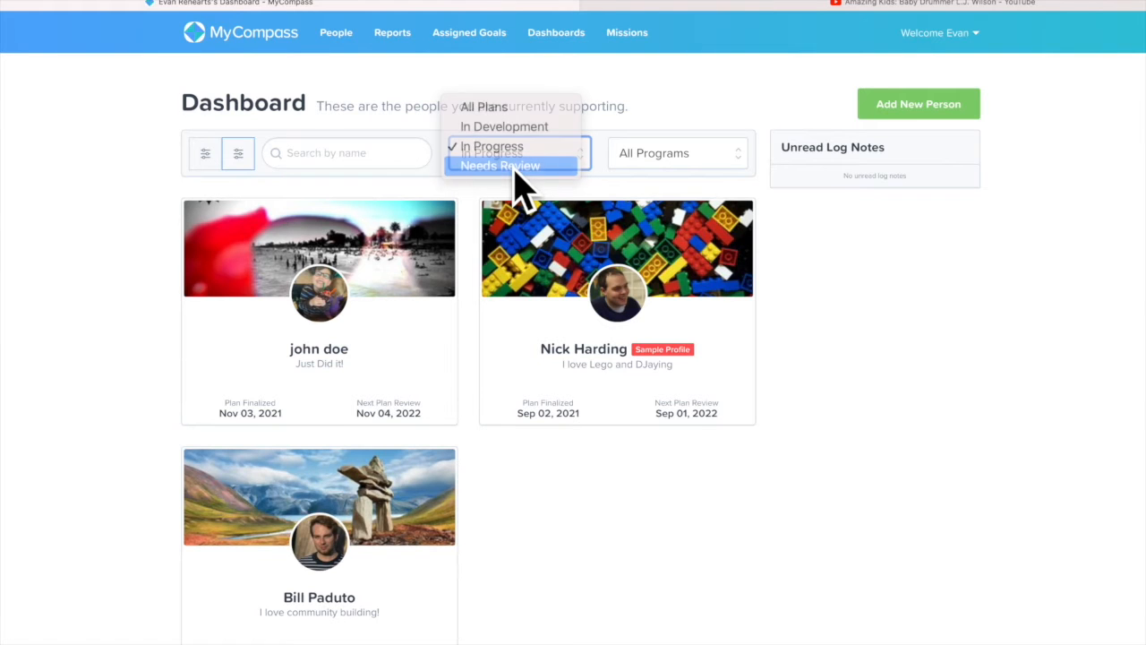
pyautogui.click(518, 170)
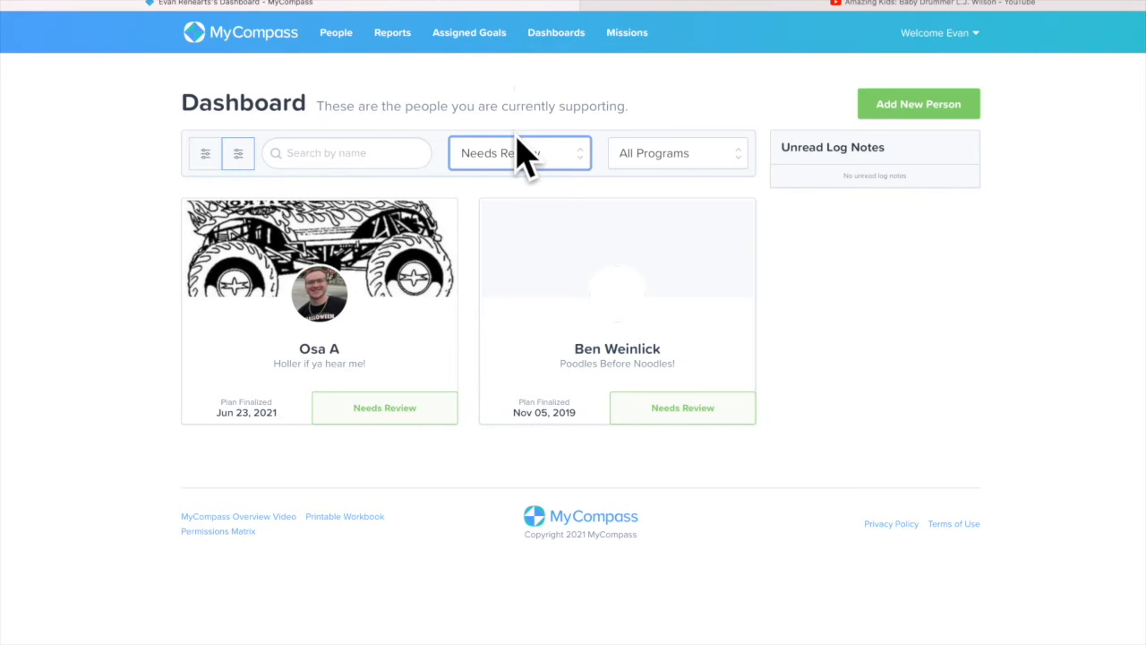
pyautogui.click(541, 153)
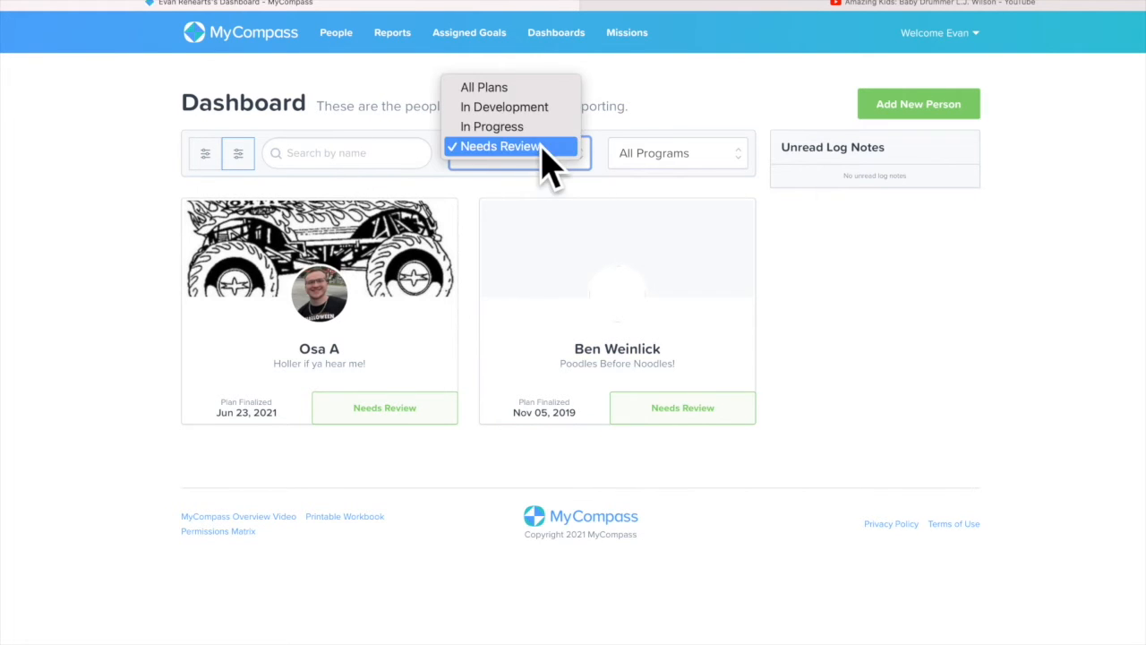
pyautogui.click(493, 87)
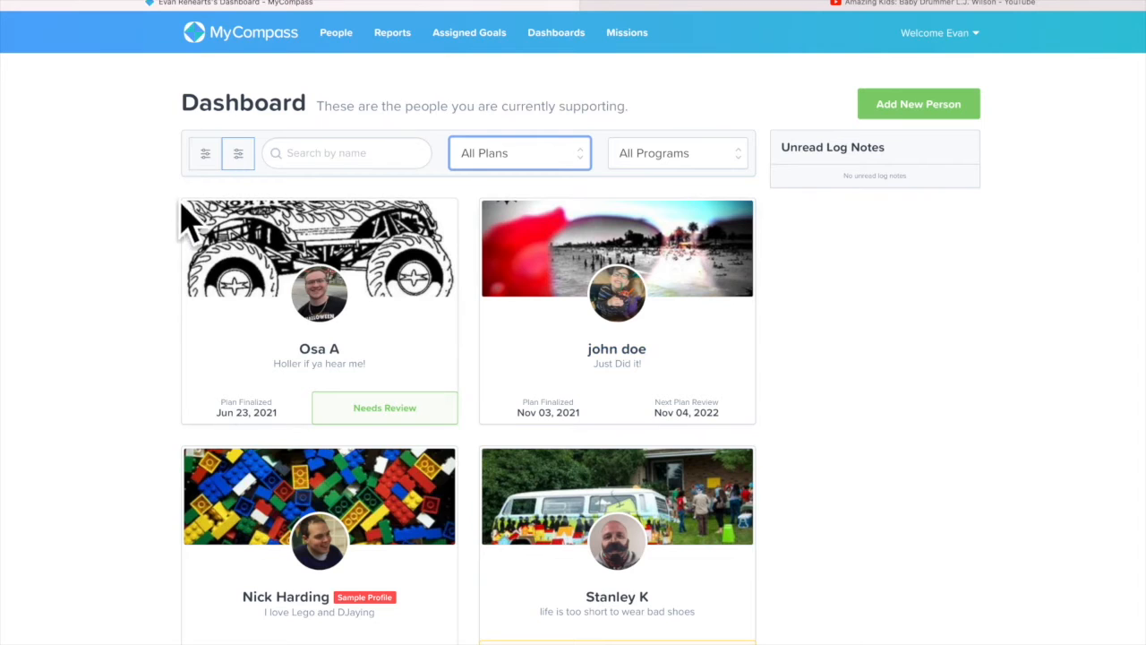
# View the profile with the tagline "Just Did it!" and return to the people dashboard in card layout
pyautogui.click(620, 350)
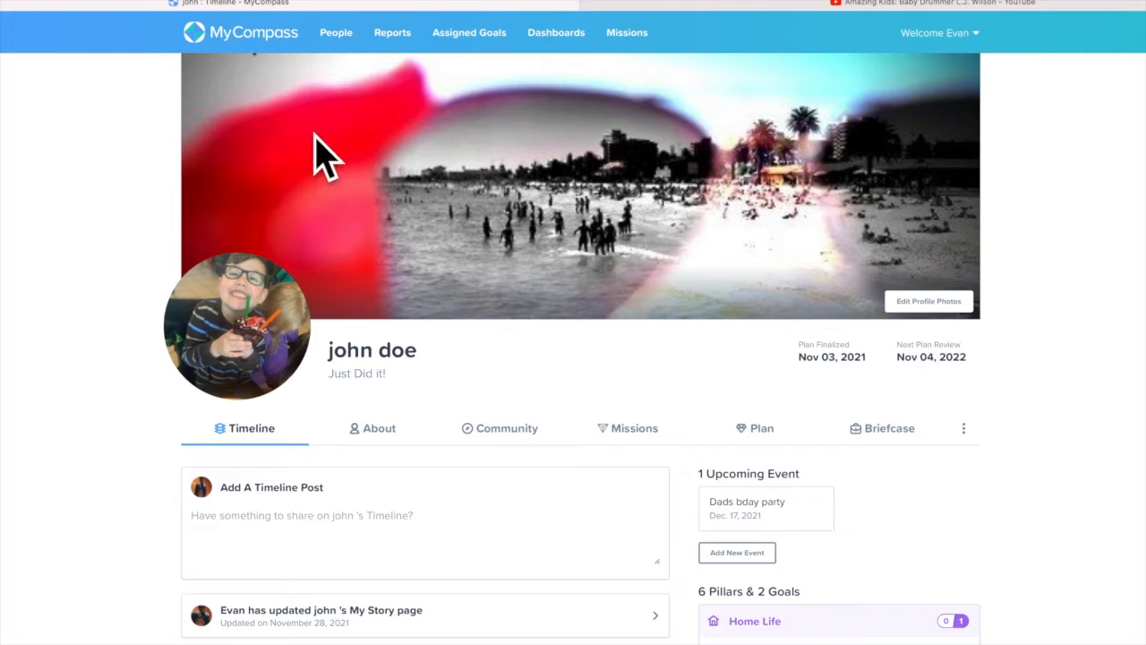
pyautogui.click(339, 34)
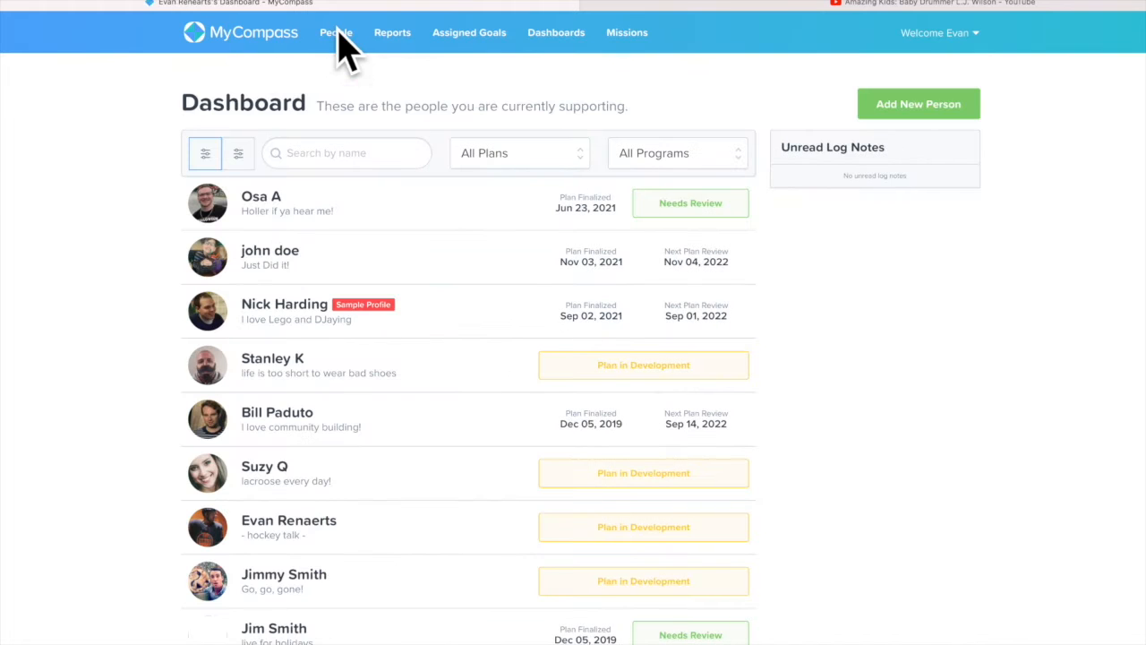
pyautogui.click(238, 153)
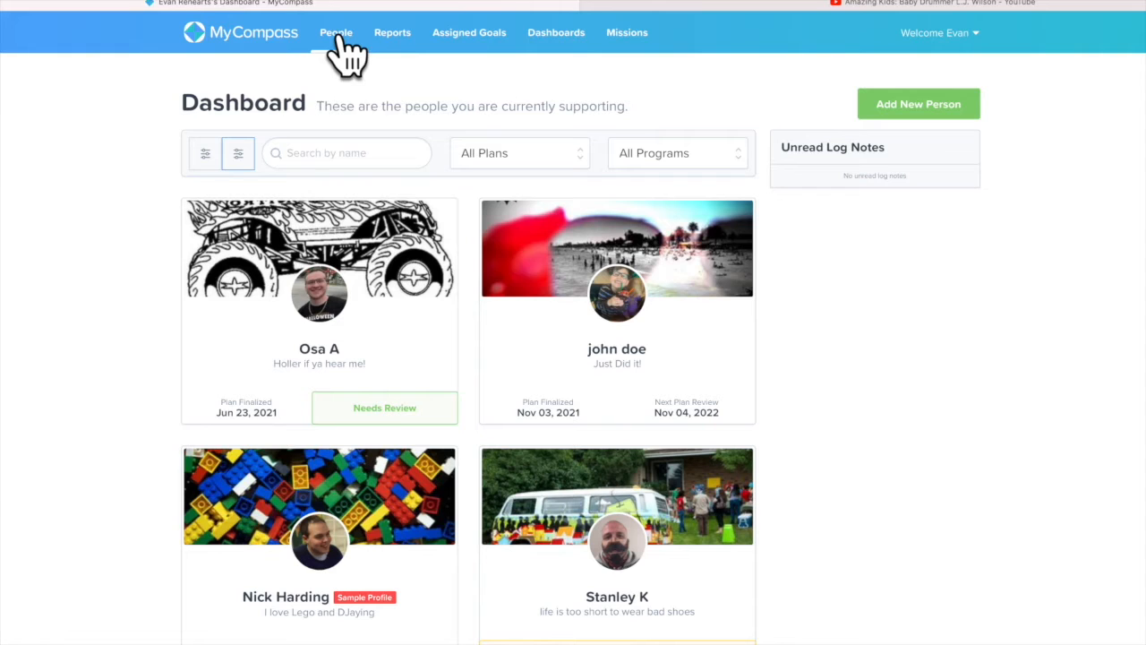
# View the list of available reports and open the organization dashboard
pyautogui.click(394, 36)
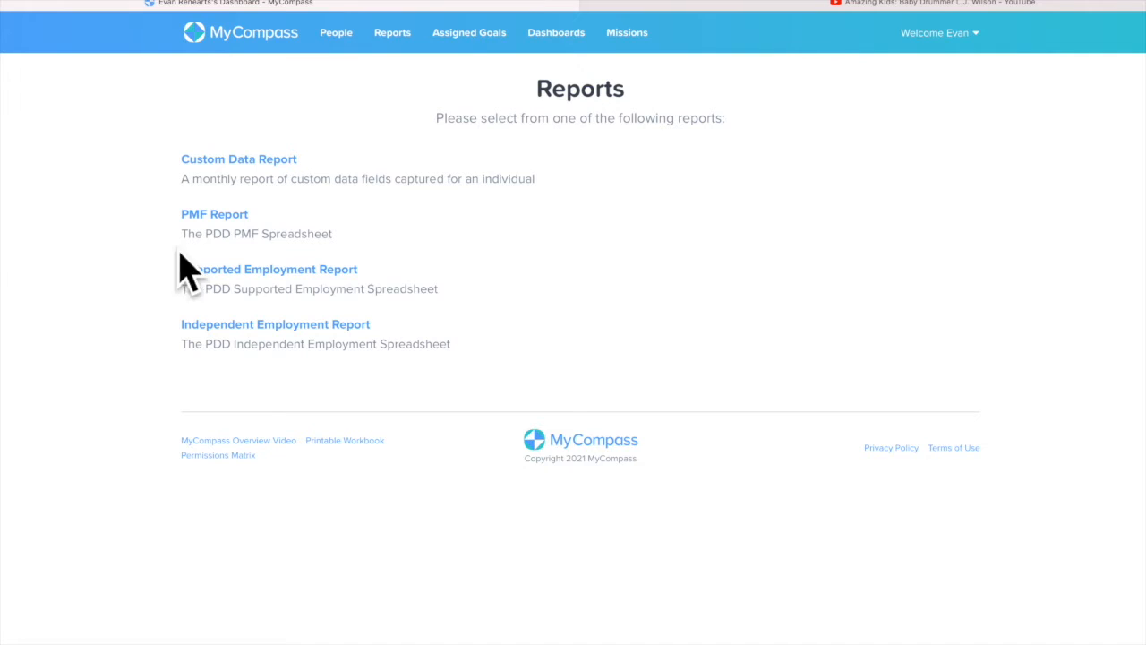
pyautogui.click(540, 35)
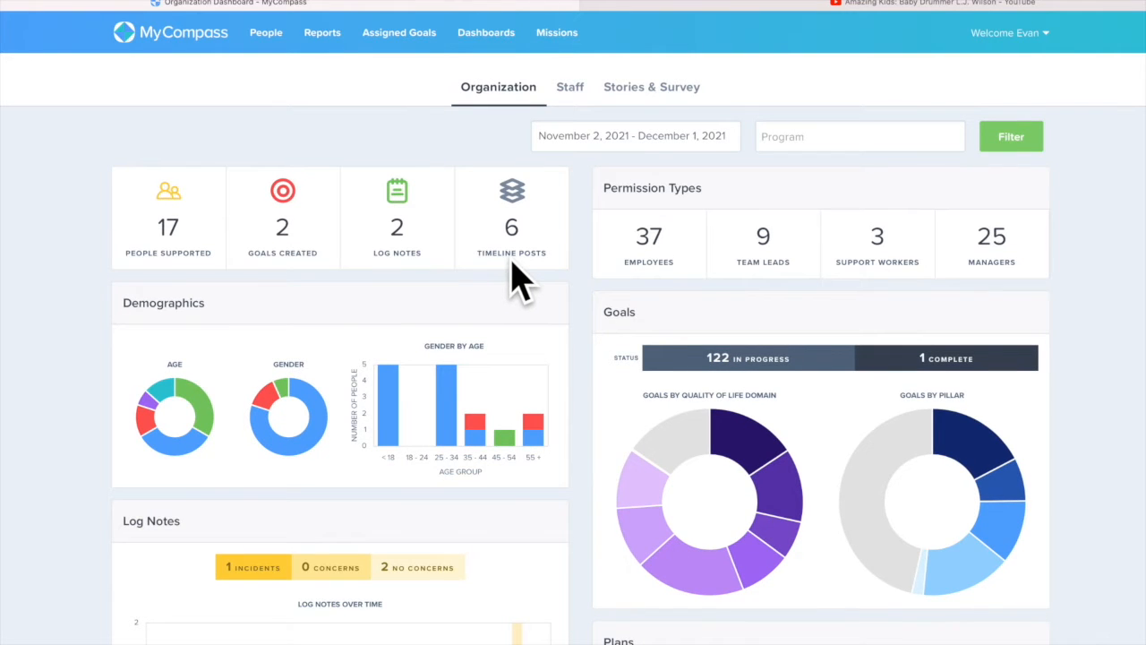
# Examine the organization dashboard's filters: the date presets, a custom range starting November 10, 2021, and the program choices
pyautogui.click(644, 135)
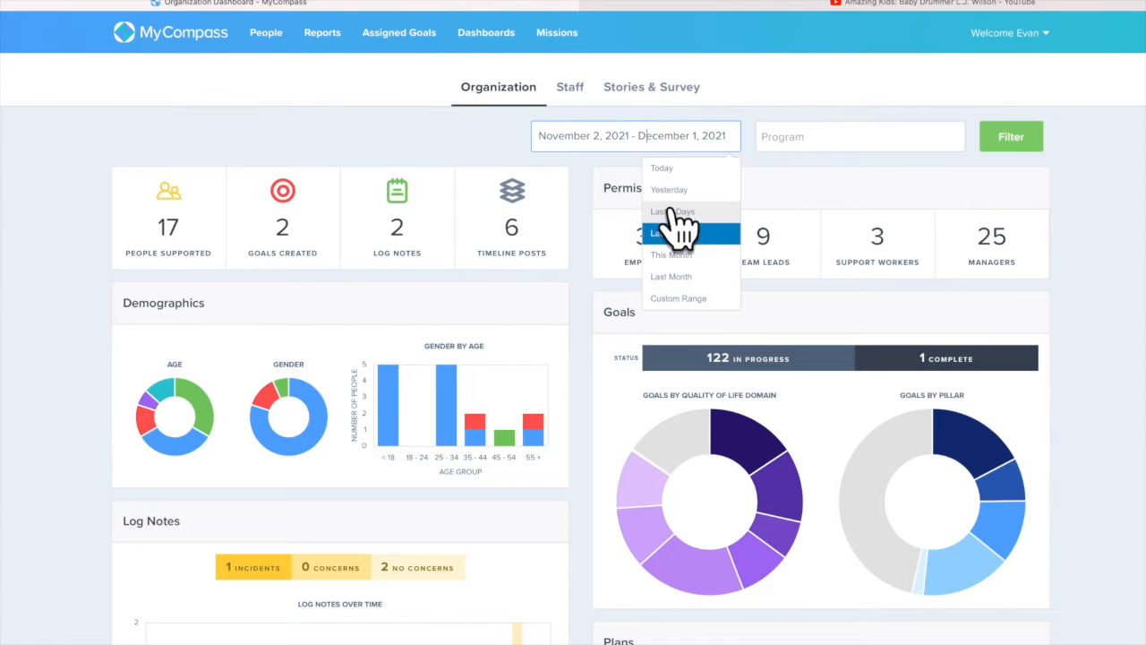
pyautogui.click(684, 299)
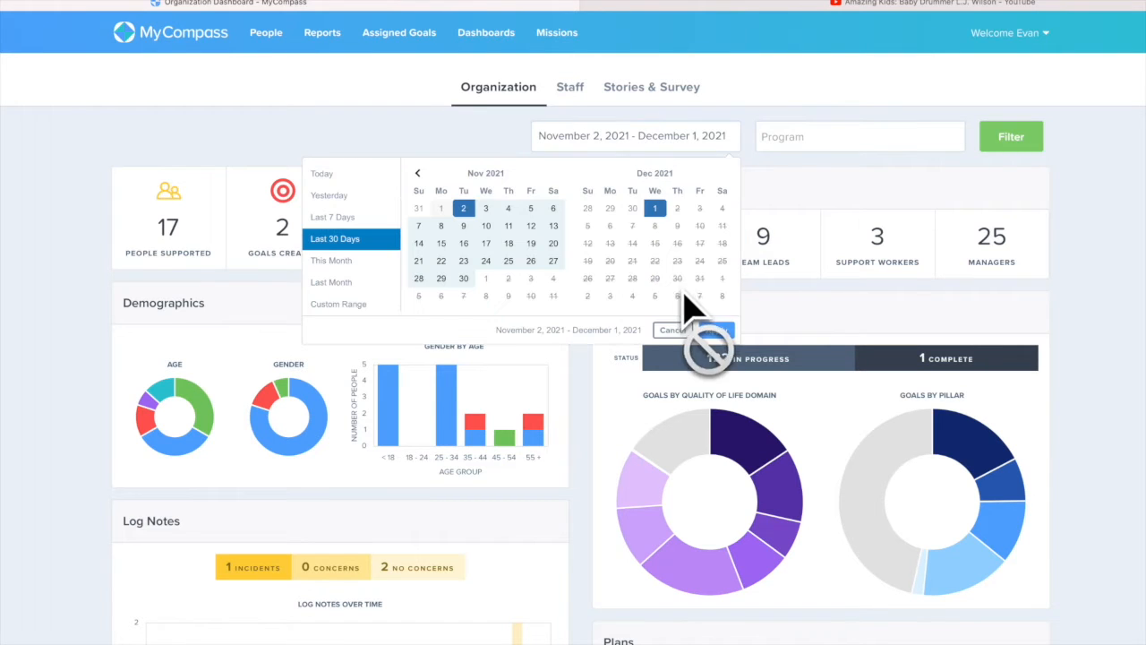
pyautogui.click(487, 226)
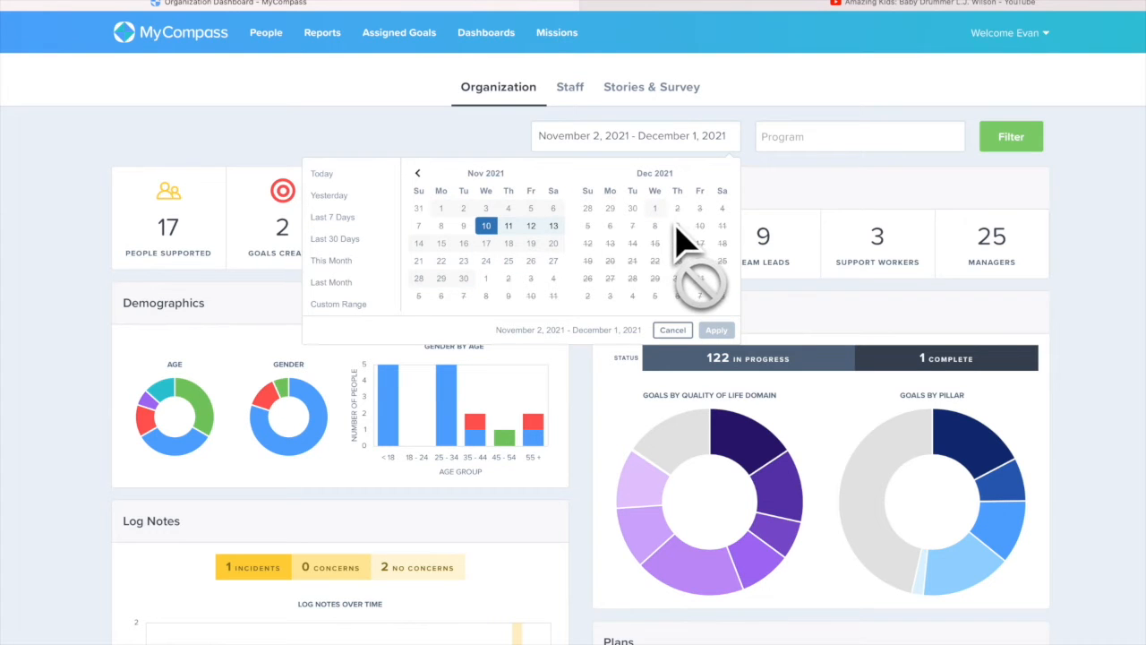
pyautogui.click(658, 139)
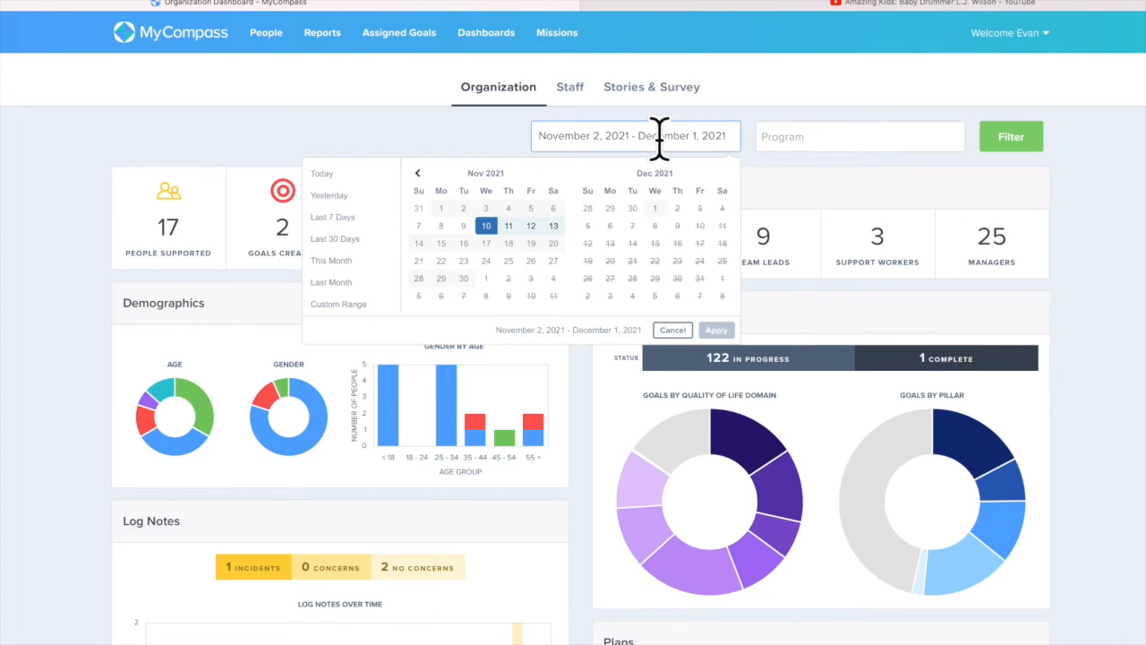
pyautogui.click(822, 143)
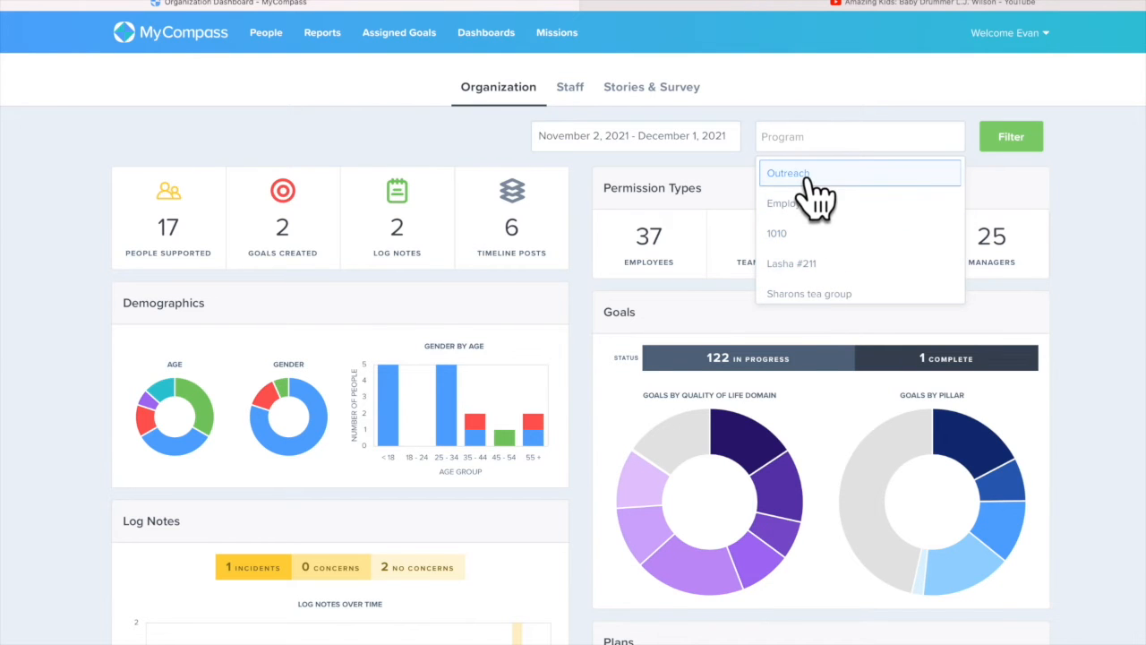
pyautogui.click(506, 135)
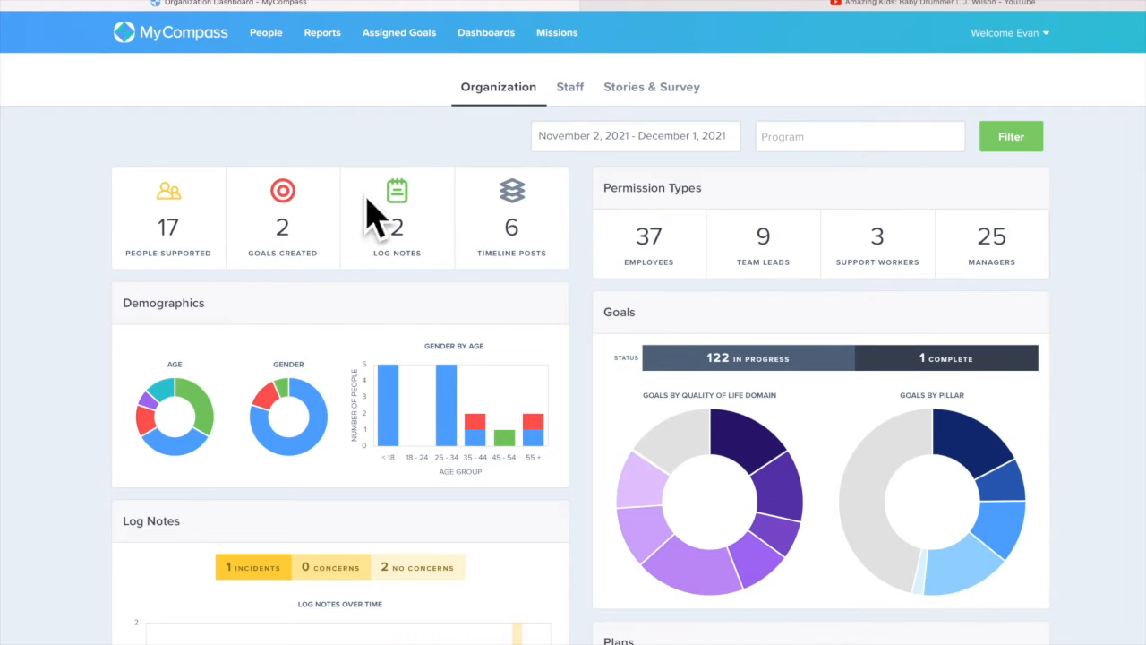
pyautogui.click(1010, 139)
# Review the organization dashboard's demographics, log notes, goals, plans and timeline posts charts
pyautogui.scroll(-2, 76, 276)
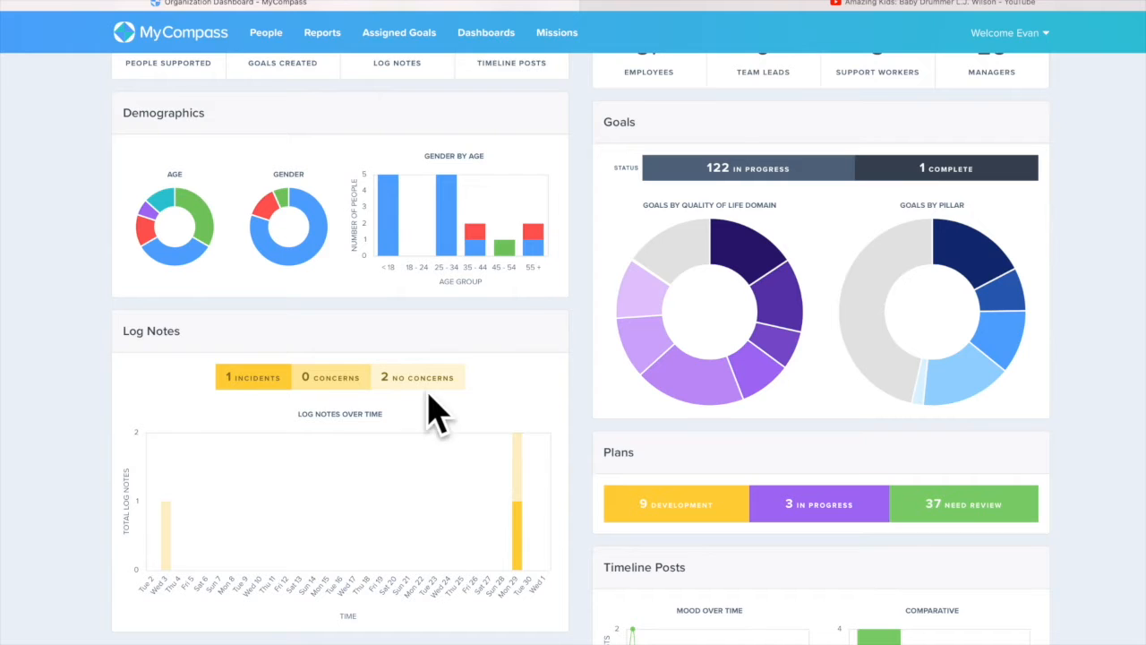
pyautogui.scroll(-1, 253, 439)
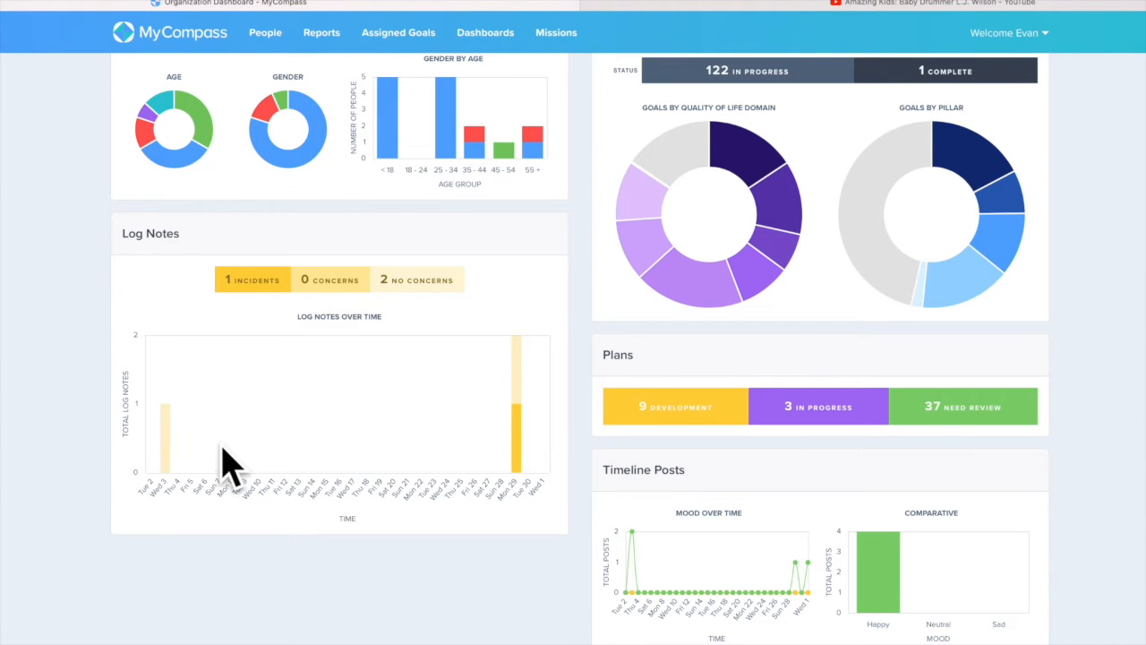
pyautogui.scroll(1, 256, 435)
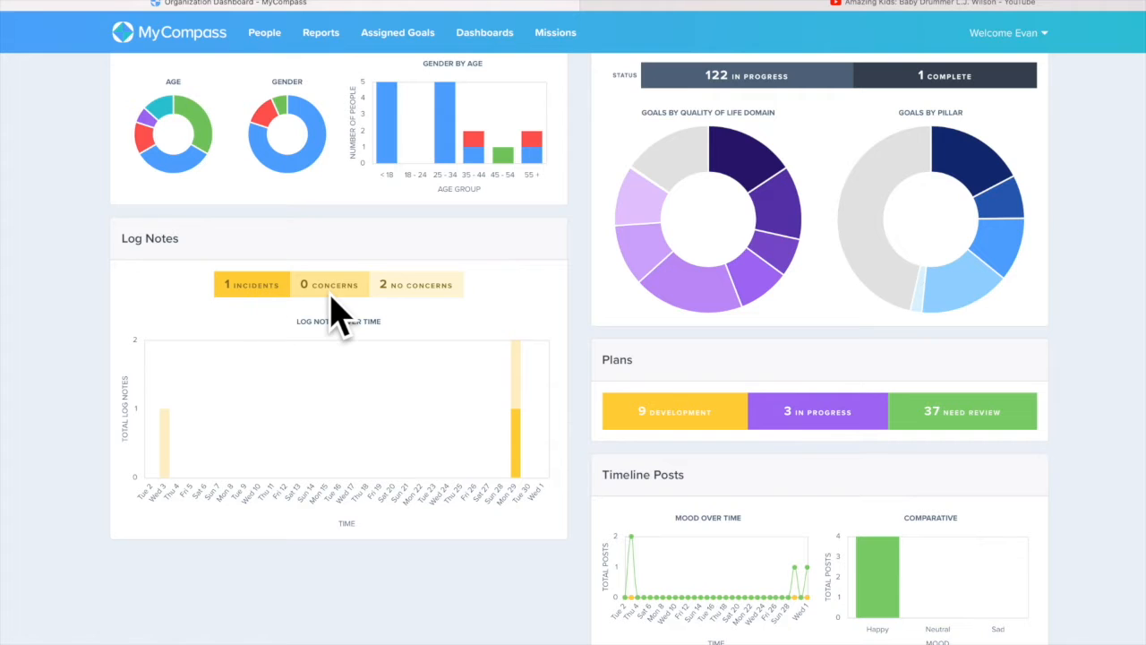
pyautogui.scroll(-2, 377, 503)
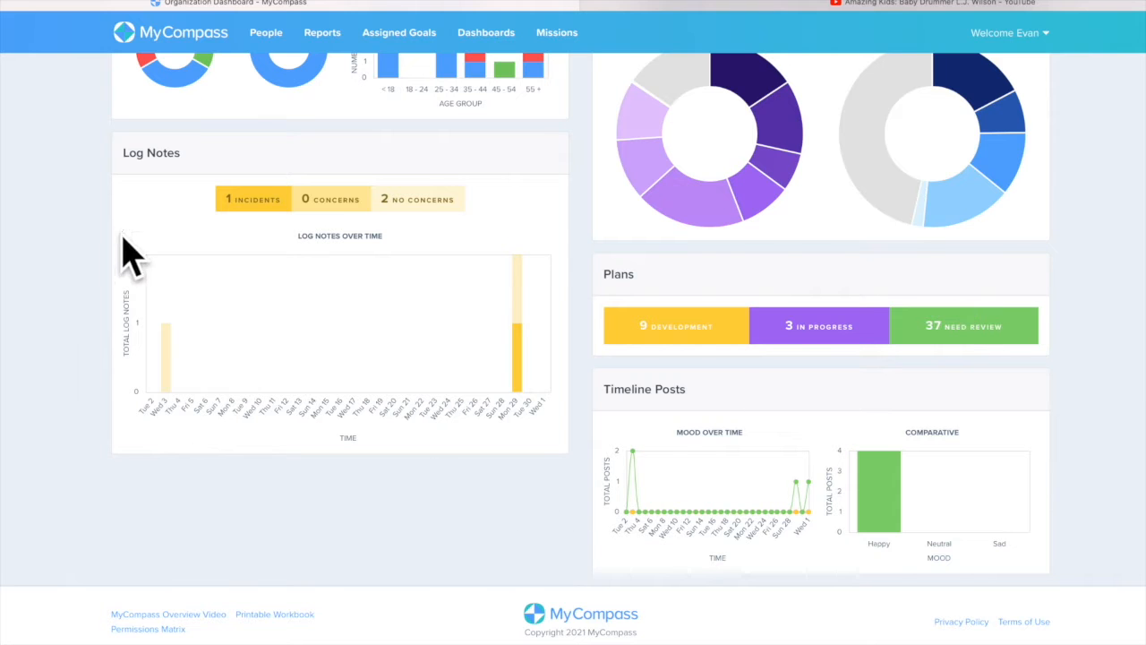
pyautogui.scroll(5, 85, 249)
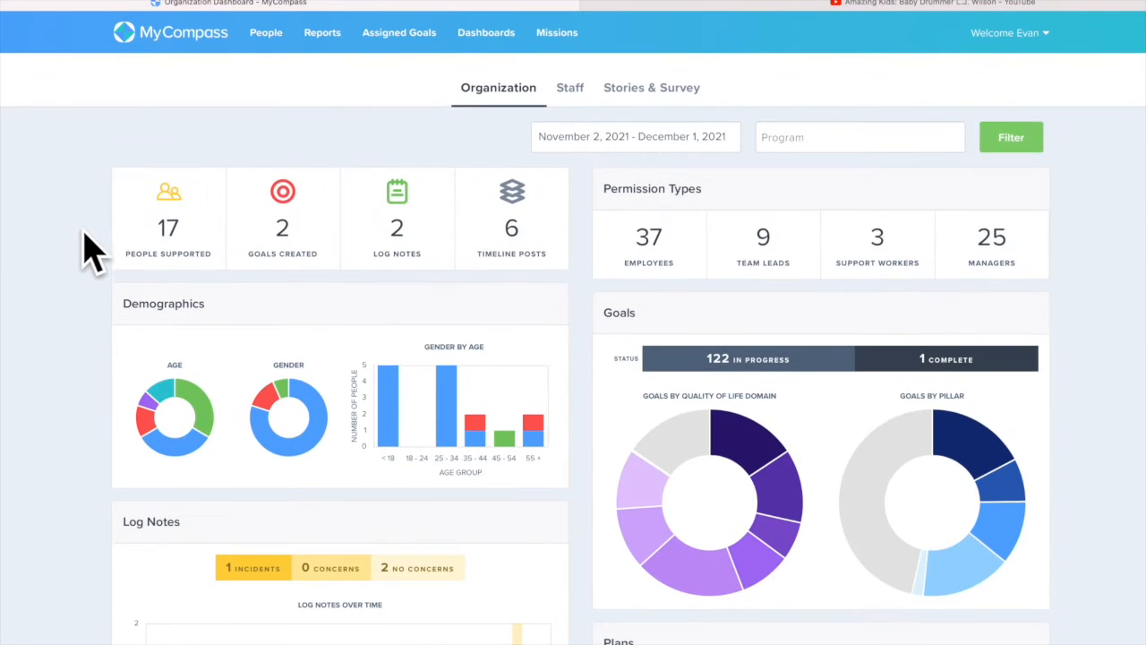
# Review the Staff dashboard's engagement, goals and activity sections, and open the Stories & Survey dashboard
pyautogui.click(578, 88)
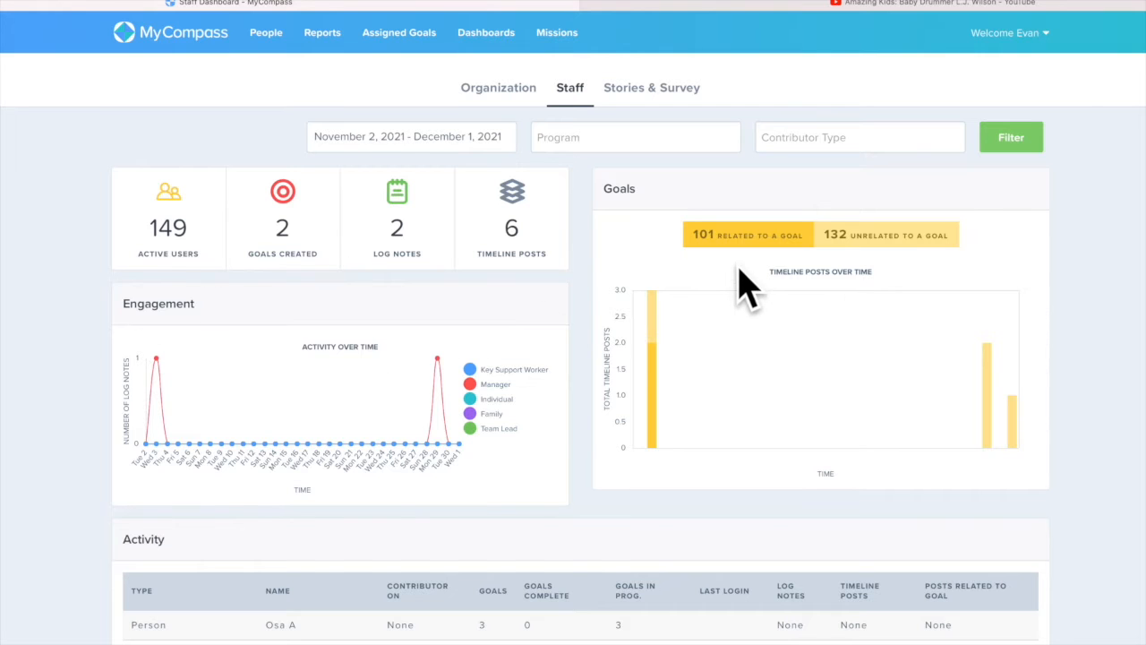
pyautogui.scroll(-5, 99, 380)
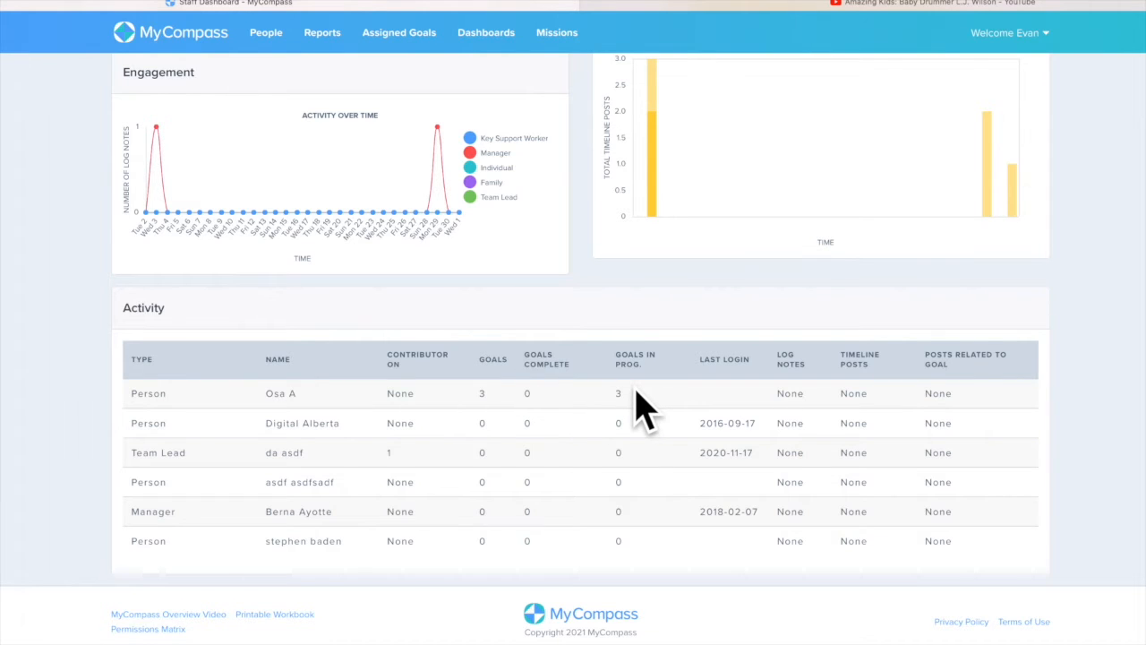
pyautogui.scroll(5, 644, 407)
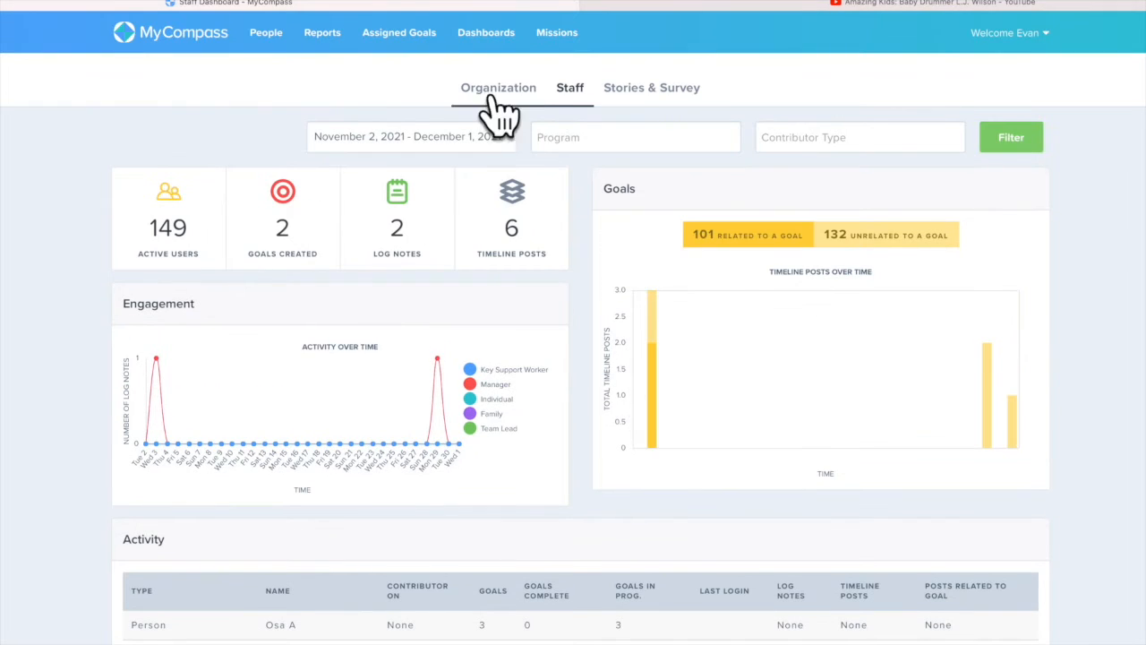
pyautogui.click(634, 90)
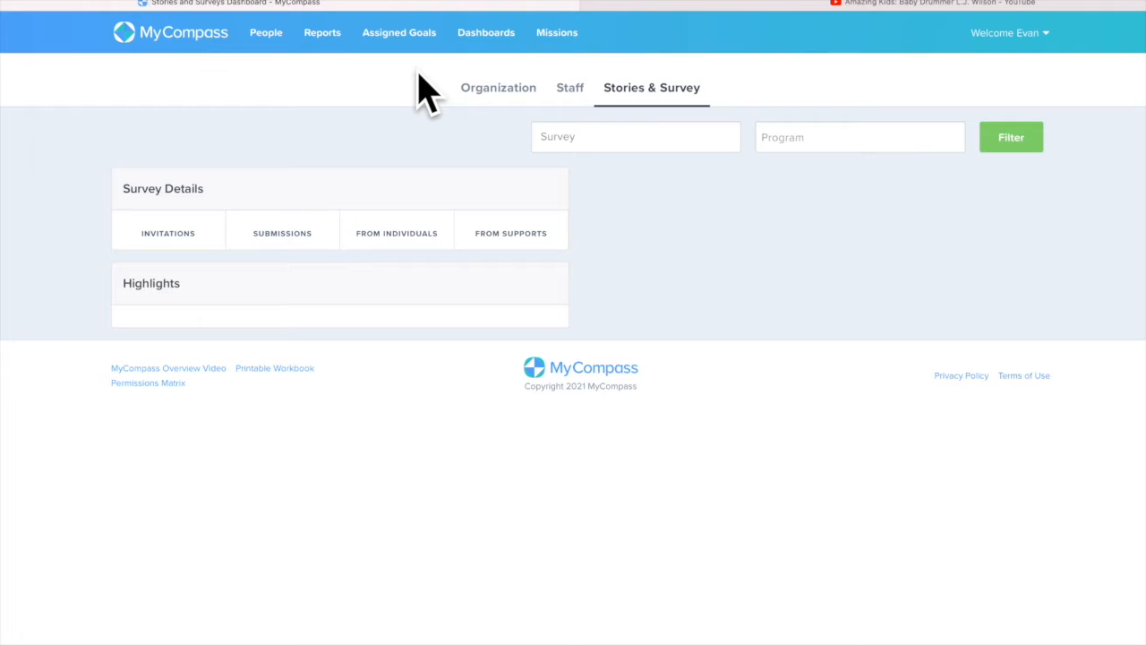
# Return to the people dashboard, show it as cards, and open the profile with the tagline "Just Did it!"
pyautogui.click(266, 34)
pyautogui.click(239, 155)
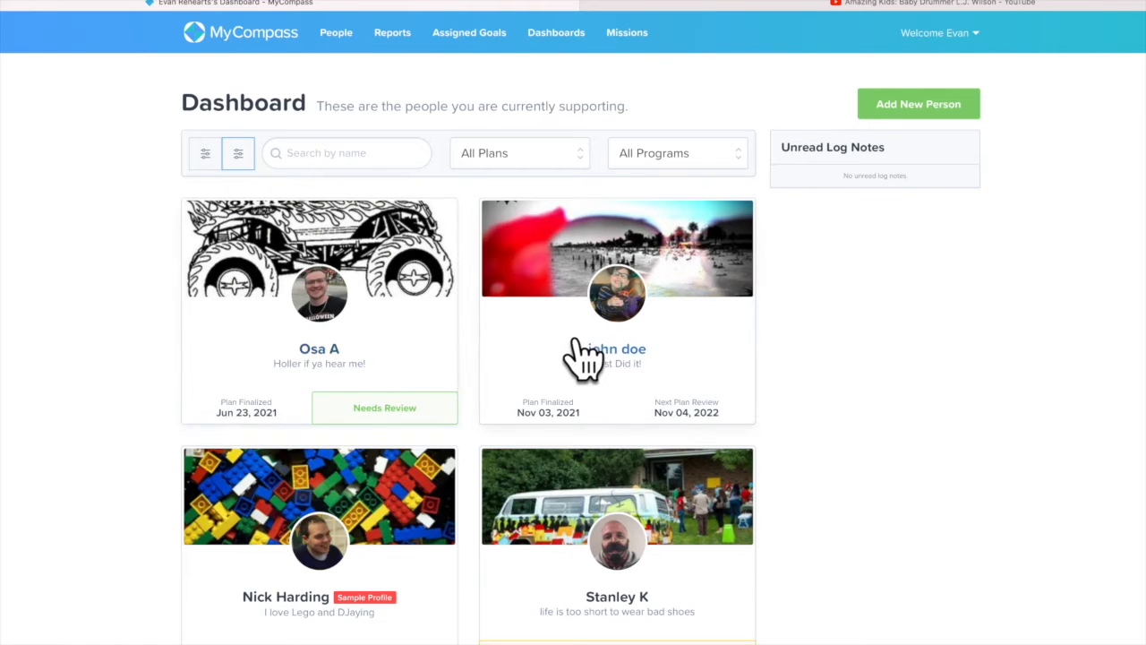
pyautogui.scroll(-2, 553, 354)
pyautogui.scroll(-1, 557, 354)
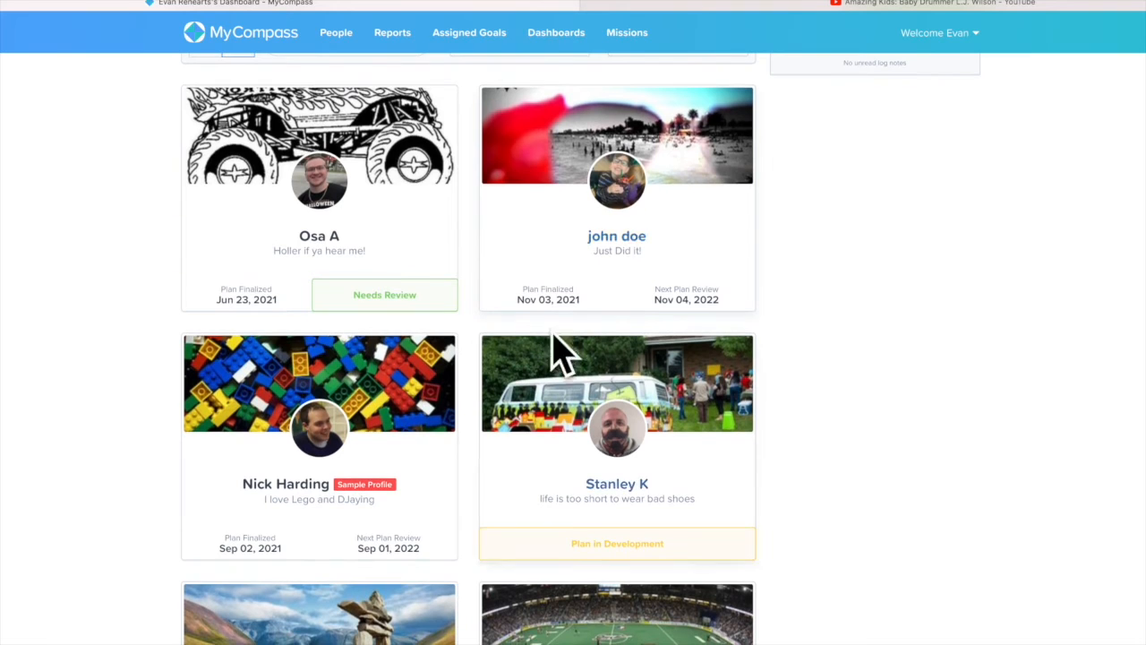
pyautogui.click(627, 238)
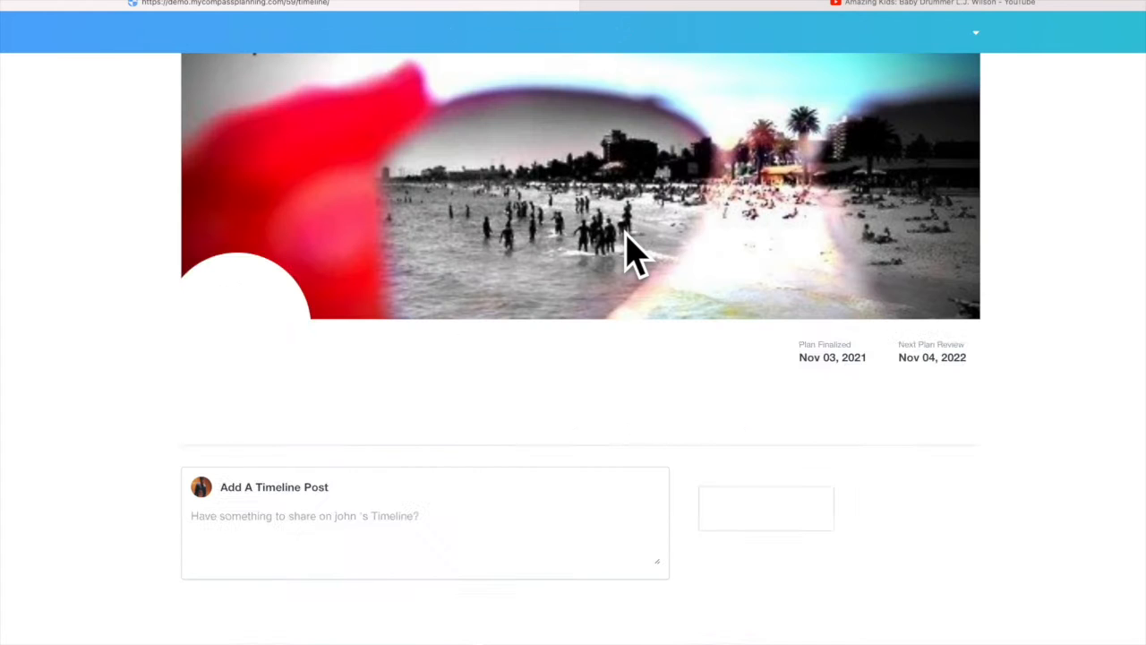
# Open the profile's motto, profile photo and header image settings, look them over, and return to the timeline
pyautogui.scroll(-2, 112, 397)
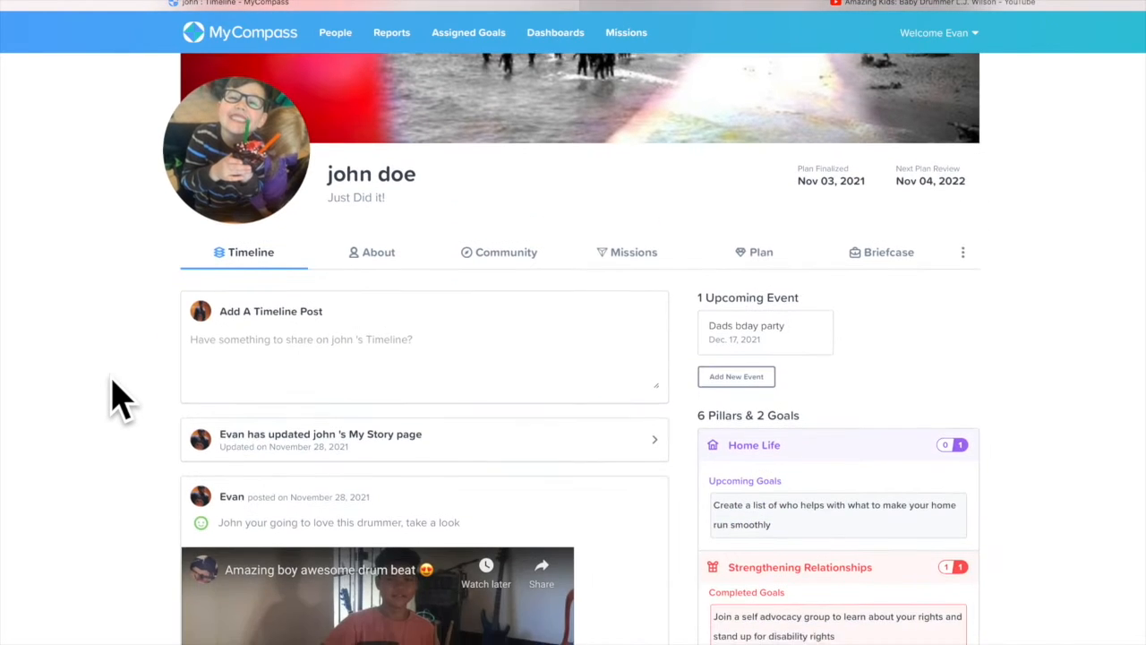
pyautogui.scroll(2, 113, 397)
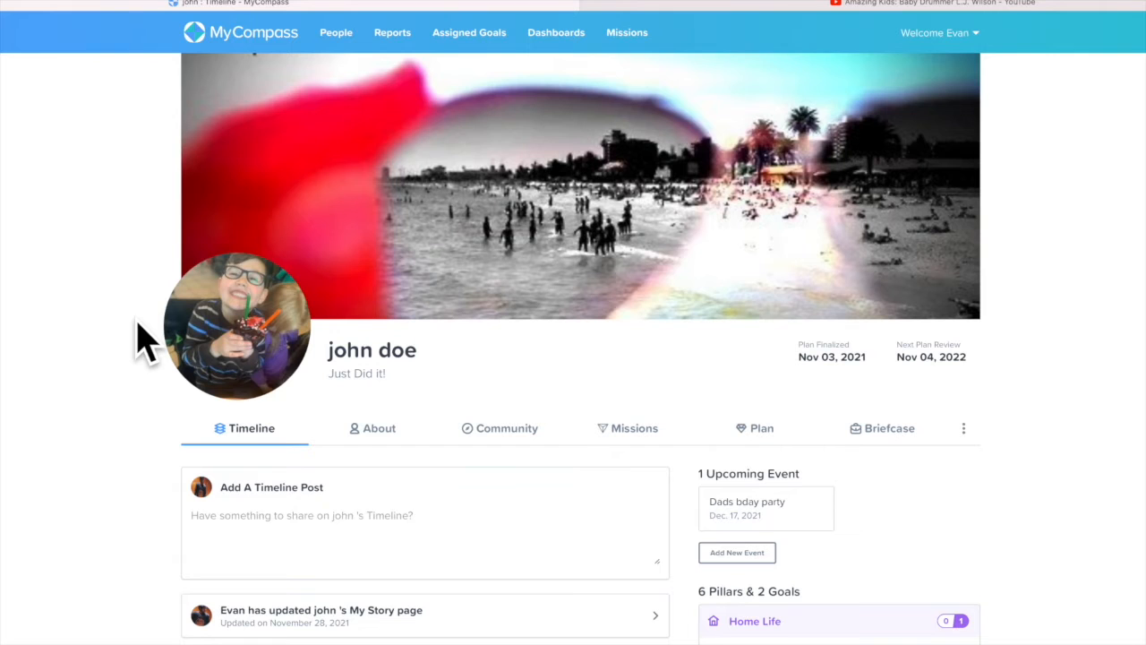
pyautogui.scroll(-1, 170, 327)
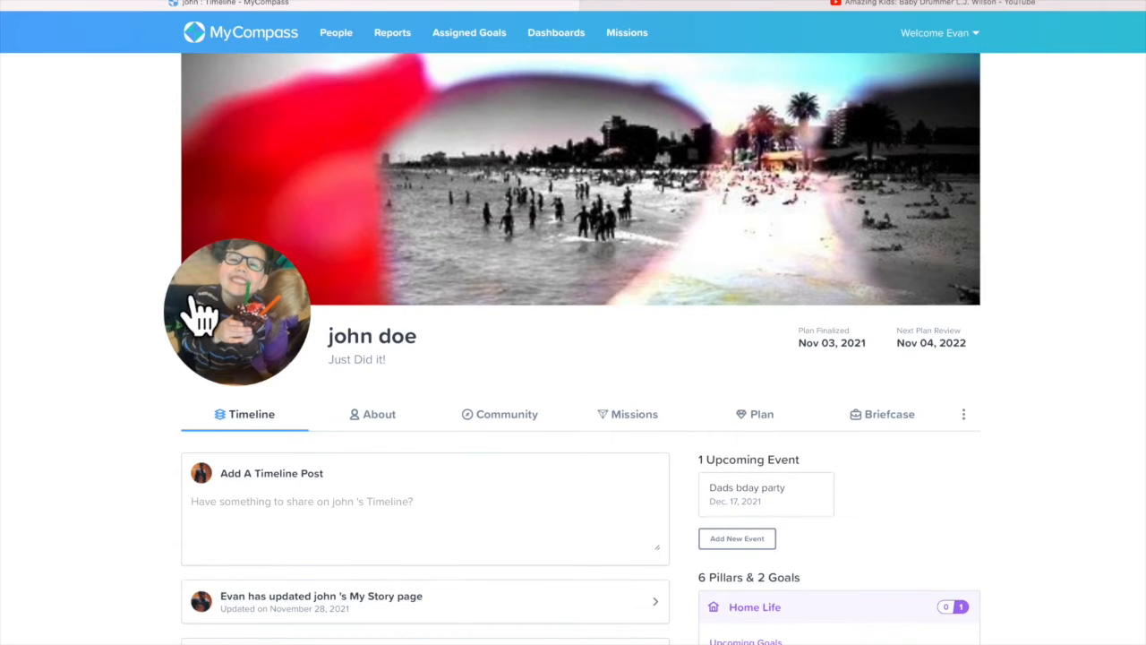
pyautogui.click(255, 327)
pyautogui.scroll(-5, 589, 472)
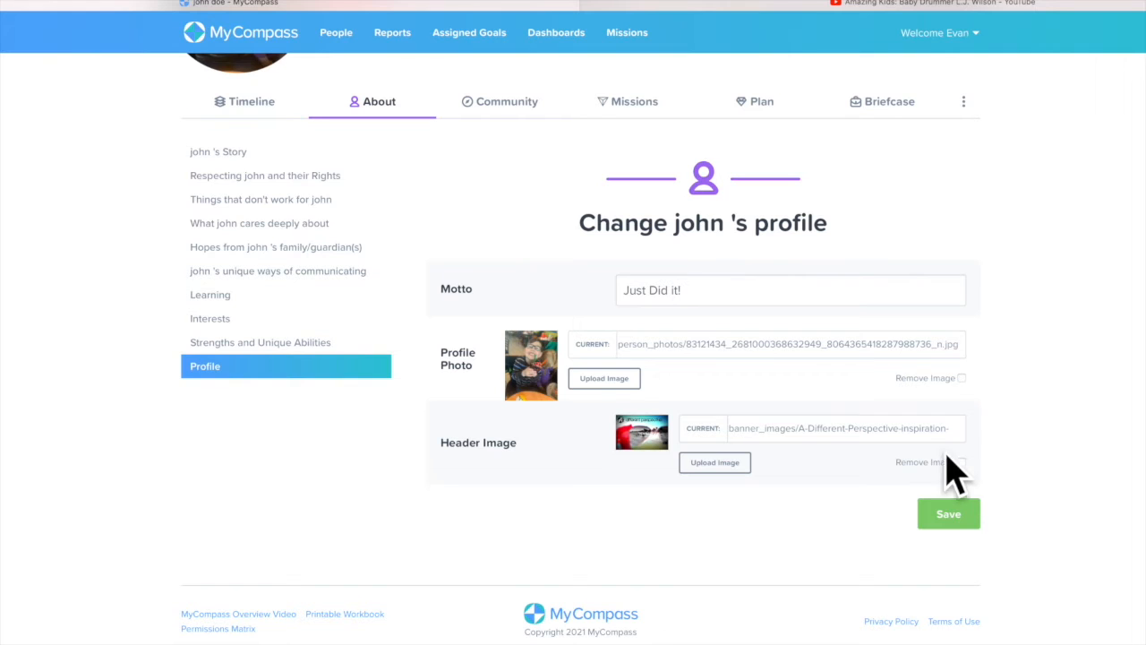
pyautogui.scroll(5, 525, 231)
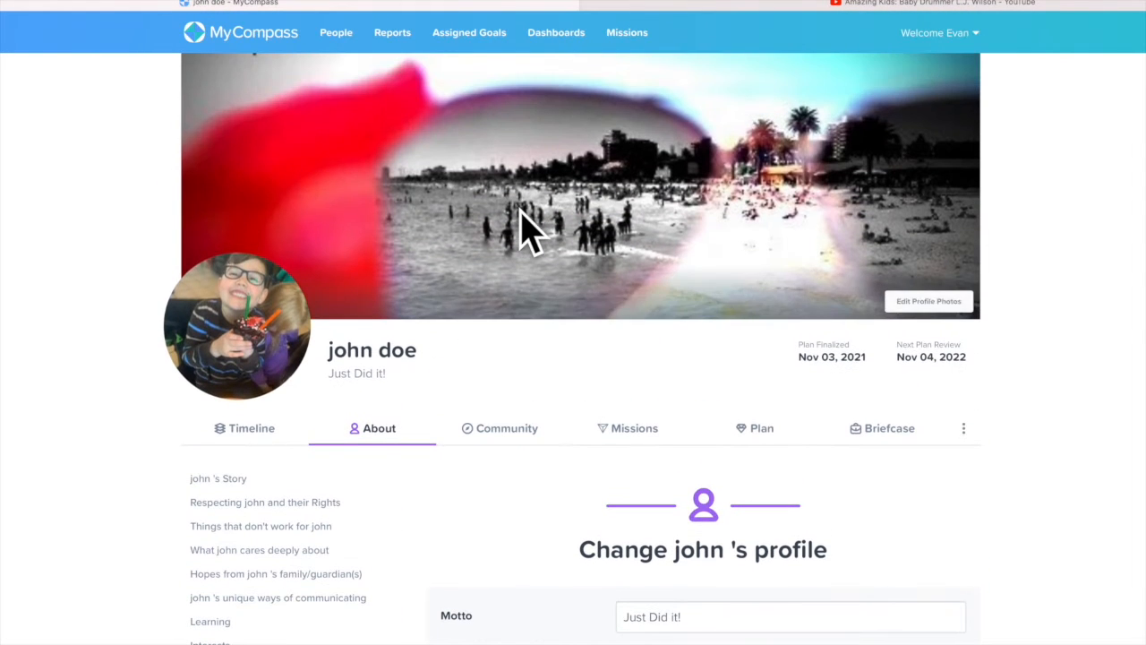
pyautogui.click(262, 432)
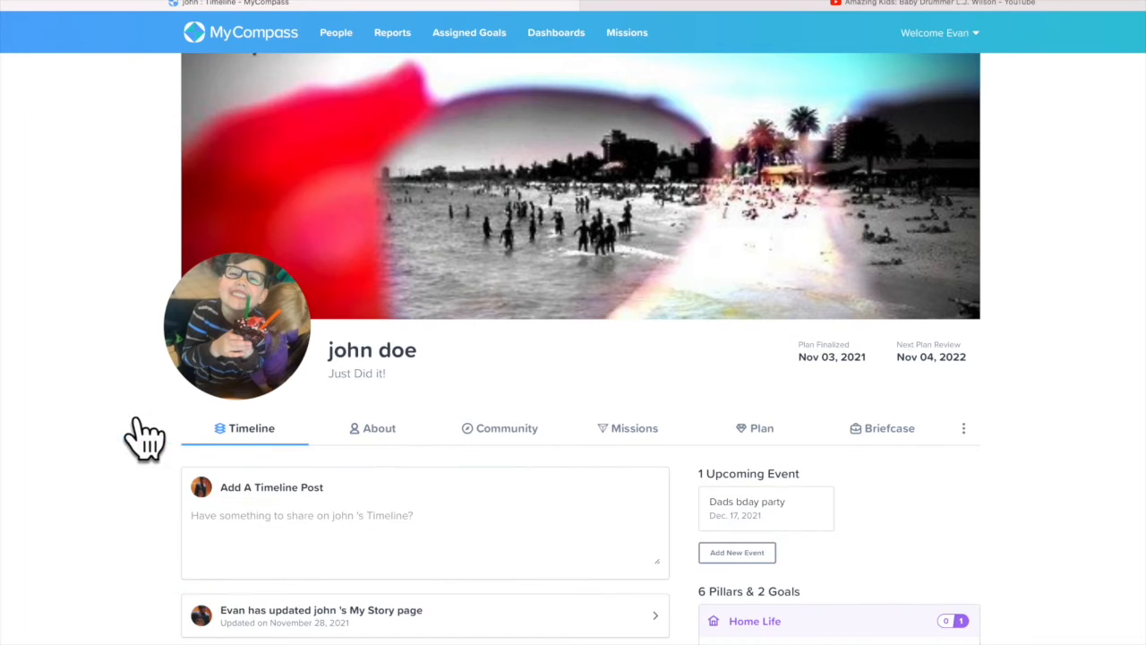
# Play the drummer video in the November 28, 2021 timeline post for a few seconds and pause it
pyautogui.scroll(-2, 141, 435)
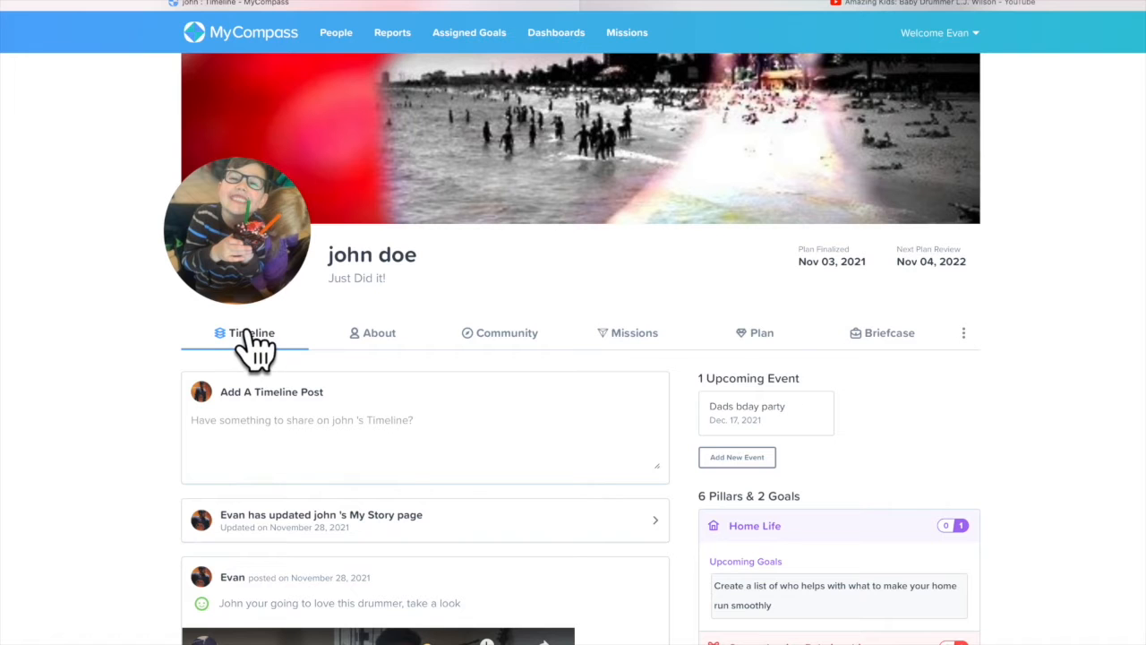
pyautogui.scroll(-1, 133, 342)
pyautogui.scroll(2, 134, 342)
pyautogui.scroll(-4, 111, 326)
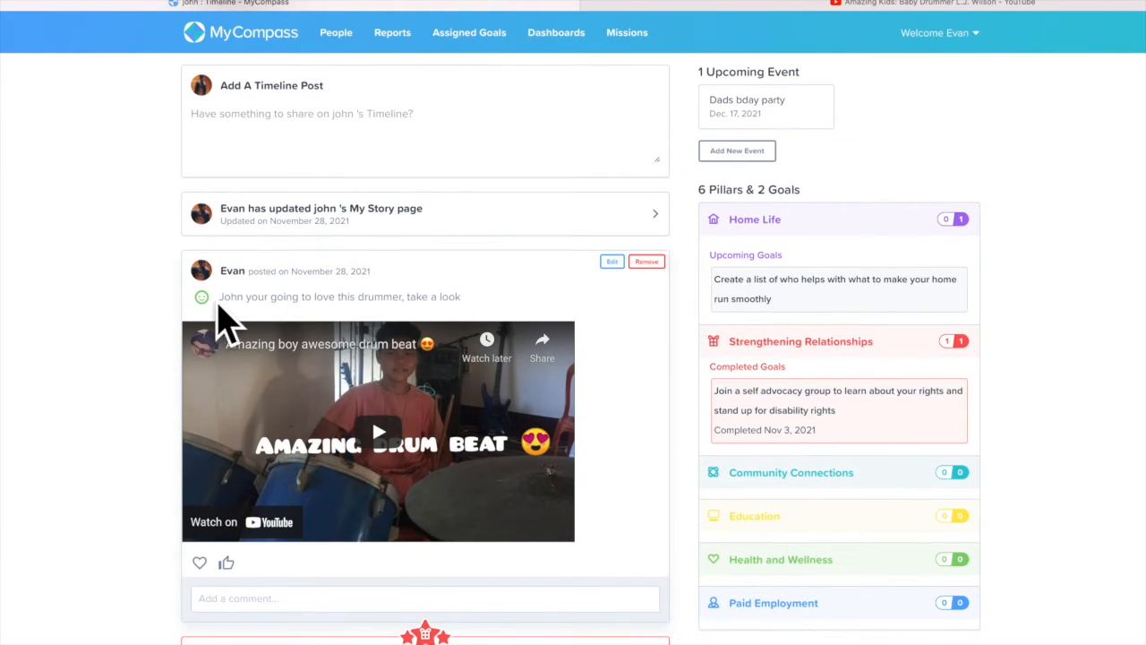
pyautogui.click(381, 444)
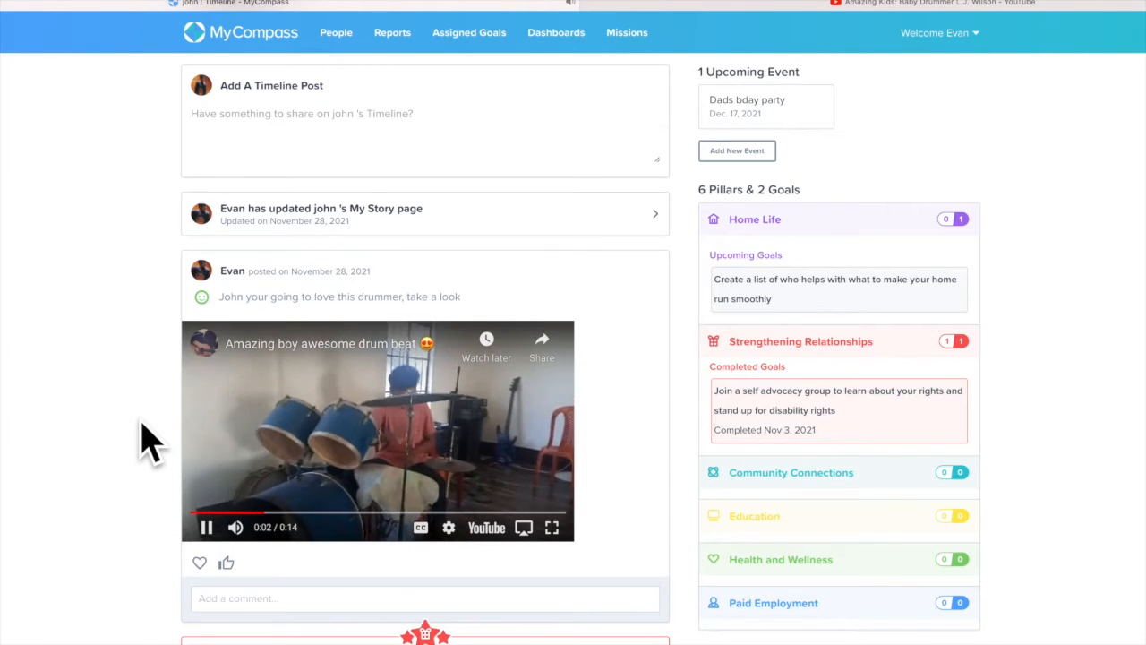
pyautogui.click(208, 527)
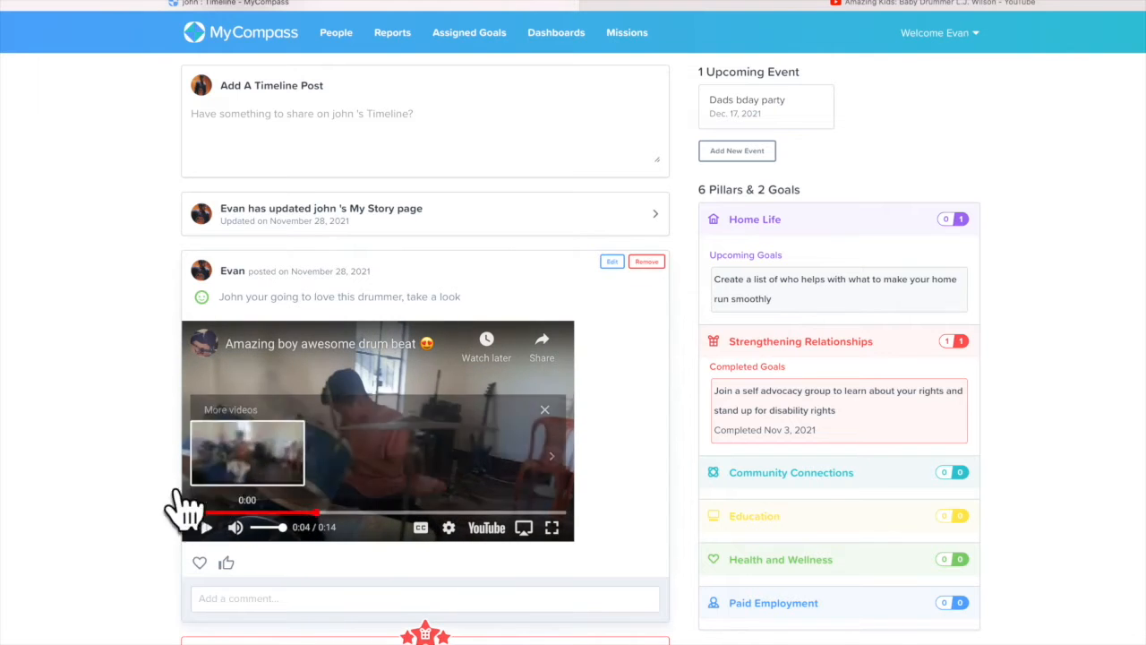
# Favorite and like the drummer video post, and activate its comment field
pyautogui.scroll(-2, 158, 452)
pyautogui.click(226, 461)
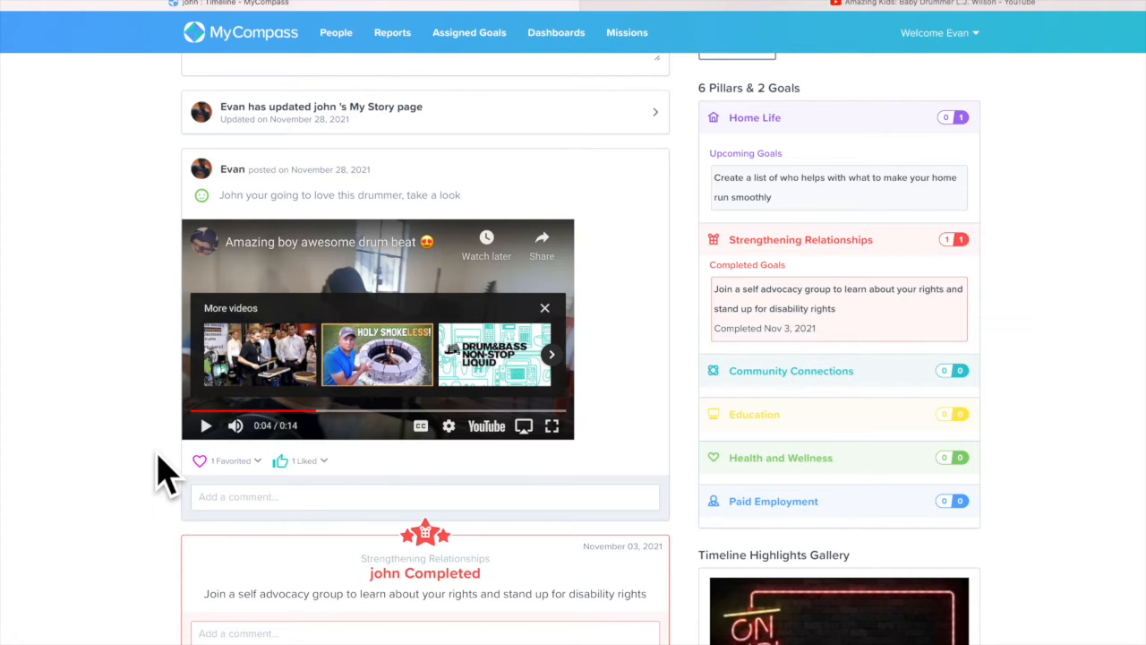
pyautogui.scroll(1, 158, 454)
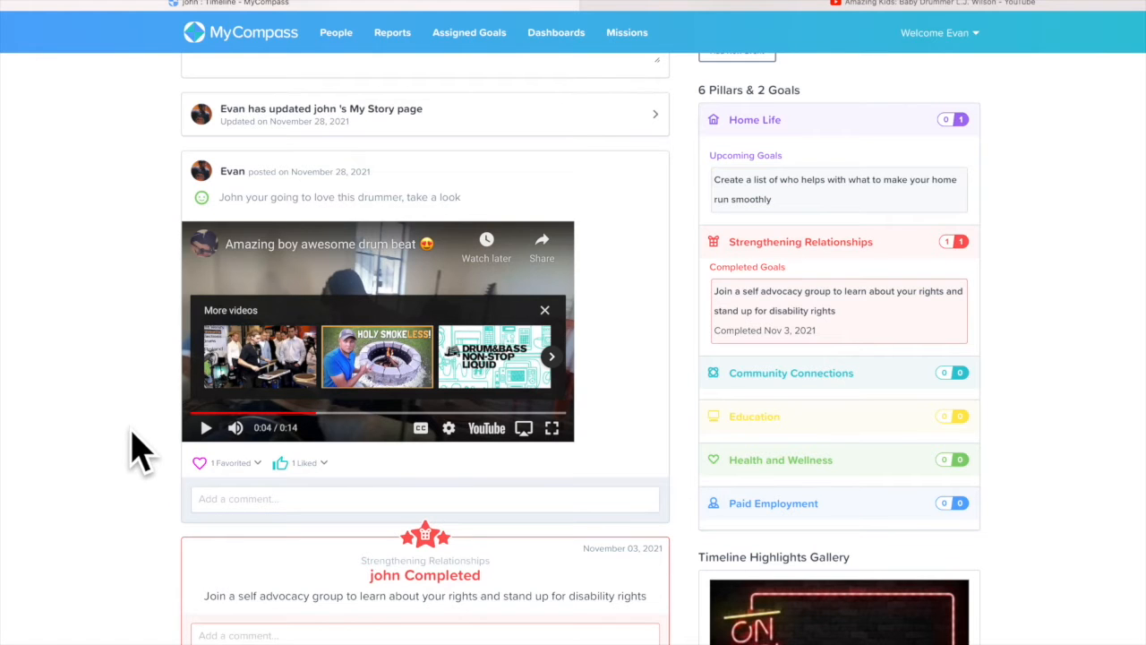
pyautogui.scroll(-1, 223, 491)
pyautogui.click(234, 492)
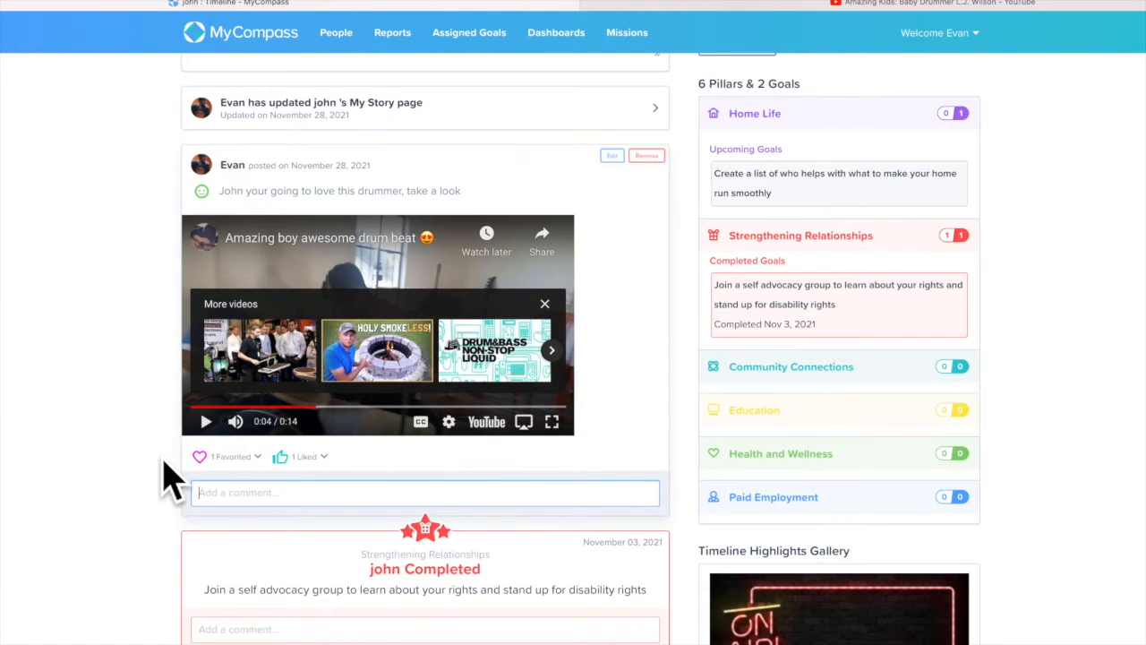
# Review the upcoming event and the pillars and goals overview beside the timeline, including the Strengthening Relationships goal
pyautogui.scroll(-3, 152, 475)
pyautogui.scroll(3, 857, 289)
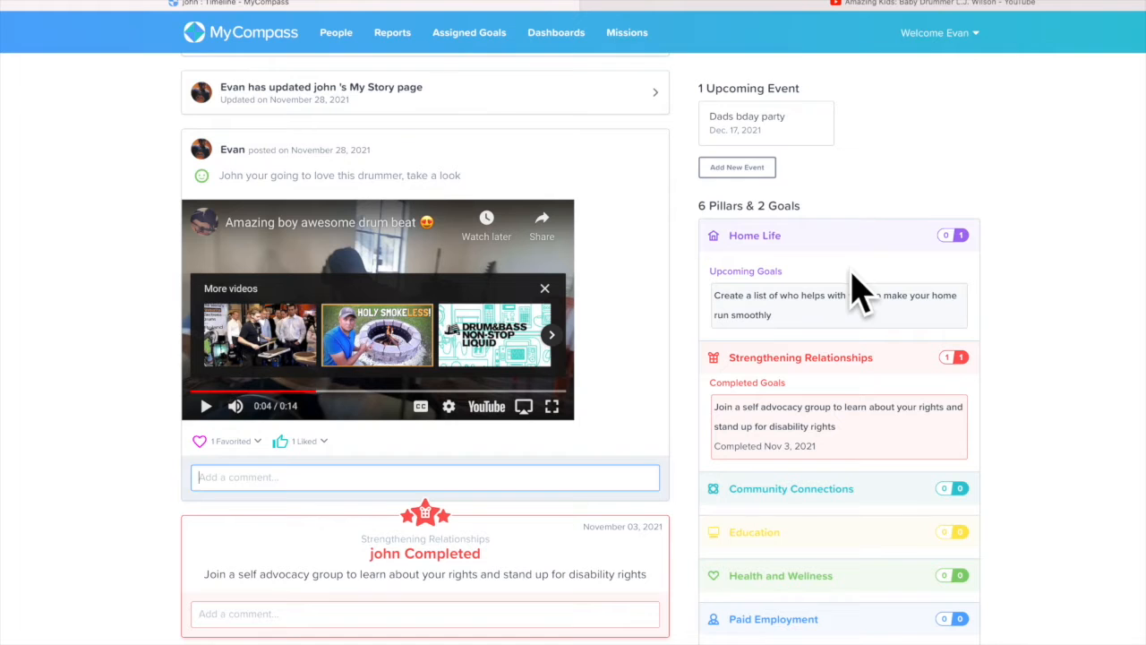
pyautogui.scroll(-1, 818, 191)
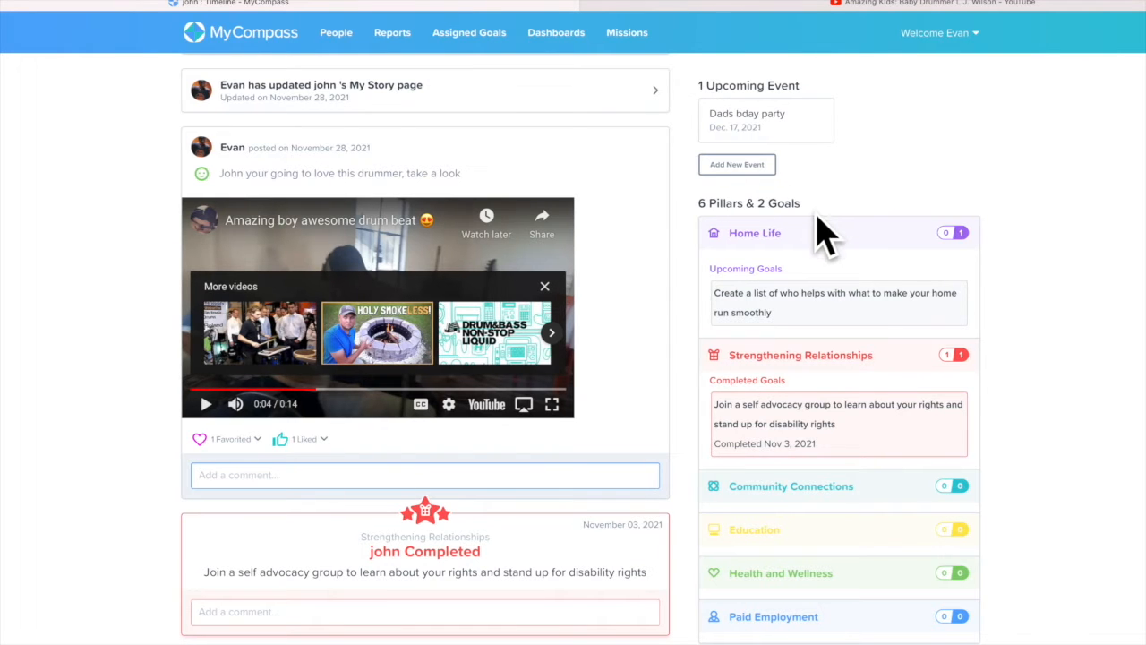
pyautogui.scroll(-3, 822, 234)
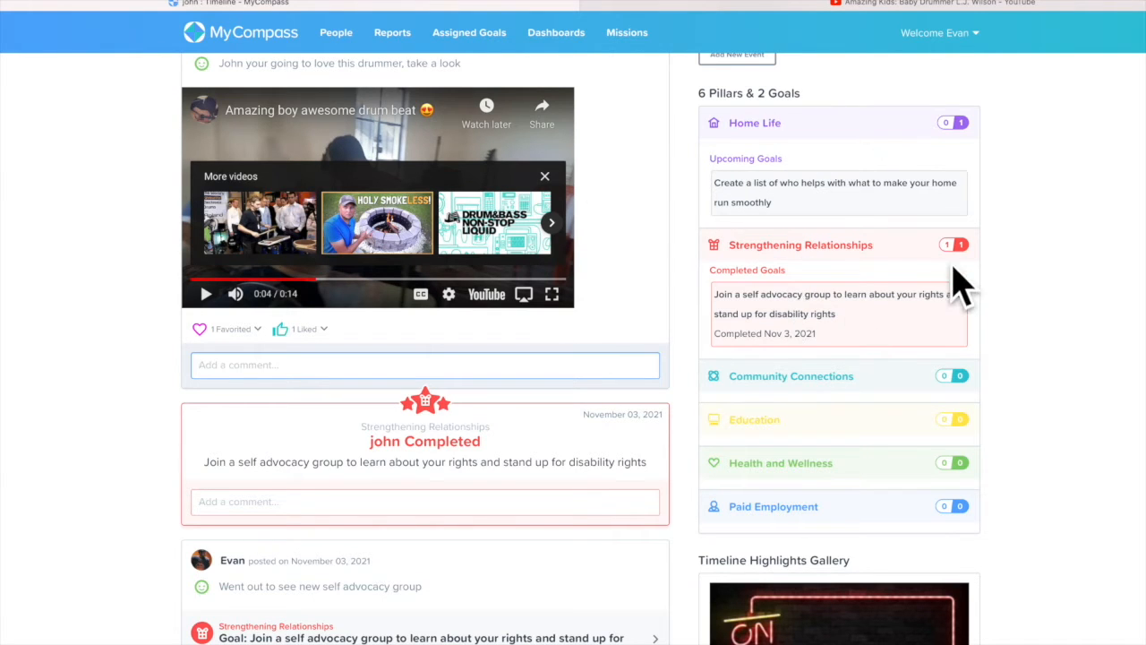
pyautogui.moveTo(954, 256)
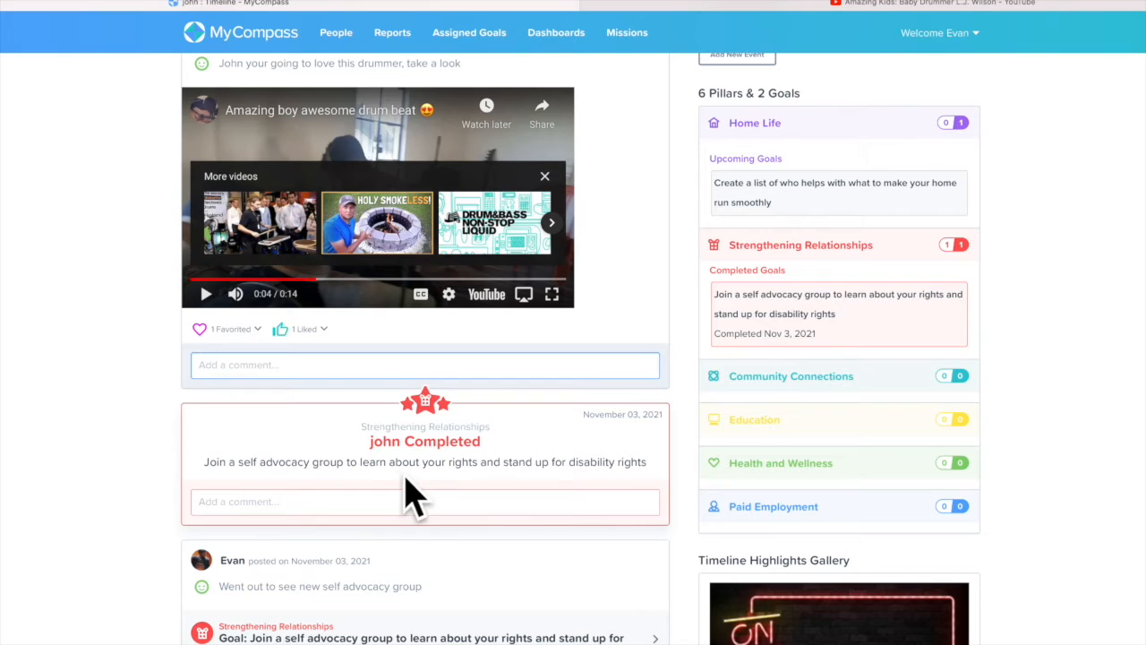
# Add the comment "awesome" to the completed self advocacy group goal on the timeline
pyautogui.click(310, 503)
pyautogui.write('awesome')
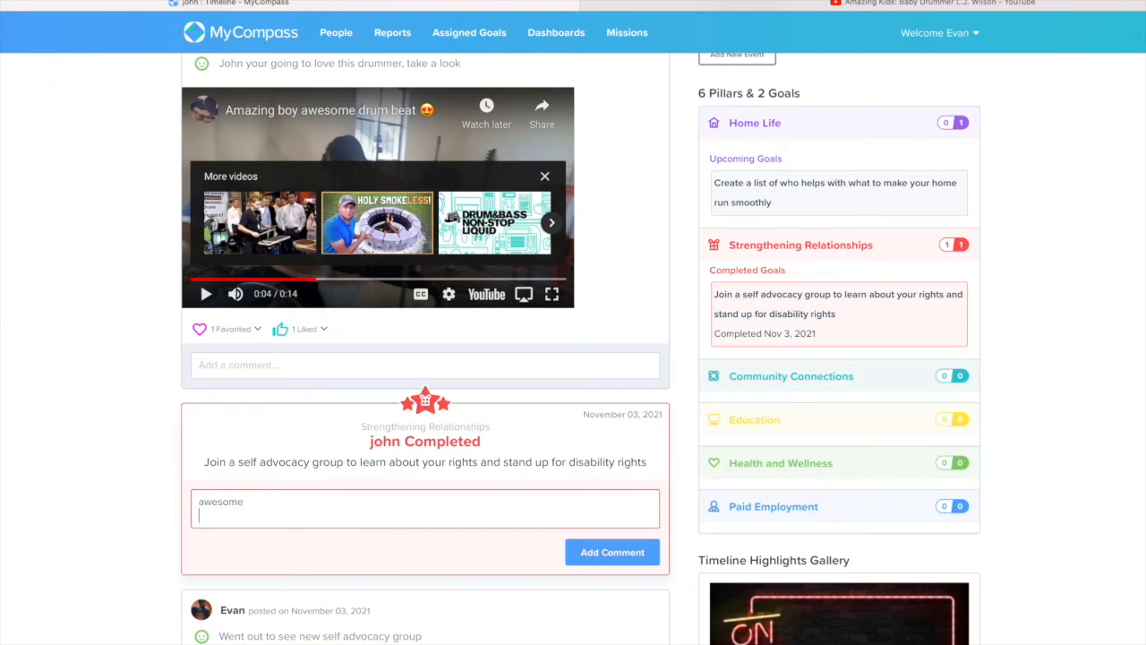
pyautogui.click(612, 552)
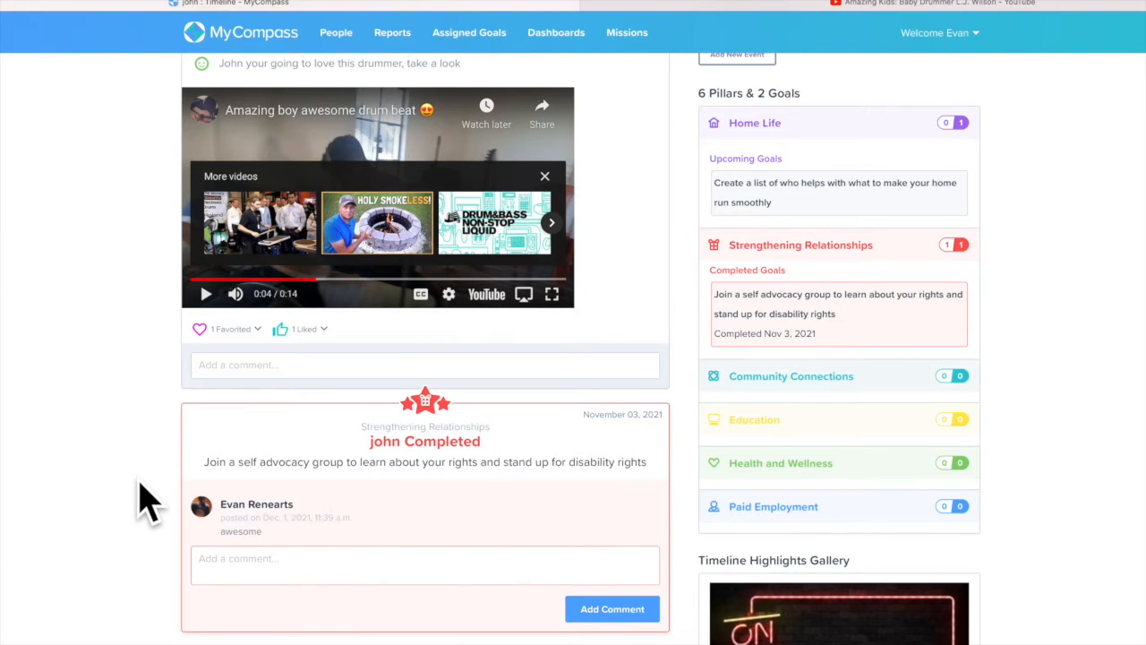
# Look through the older timeline posts and briefly play the personal video posted on April 28, 2021
pyautogui.scroll(-5, 143, 501)
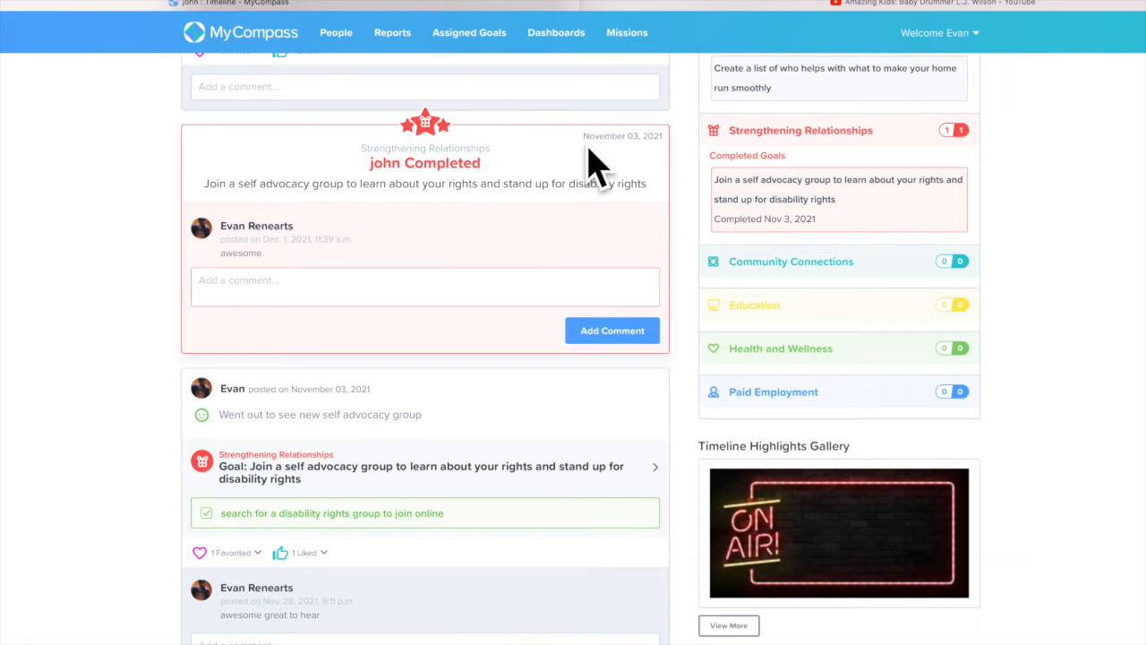
pyautogui.scroll(-2, 397, 440)
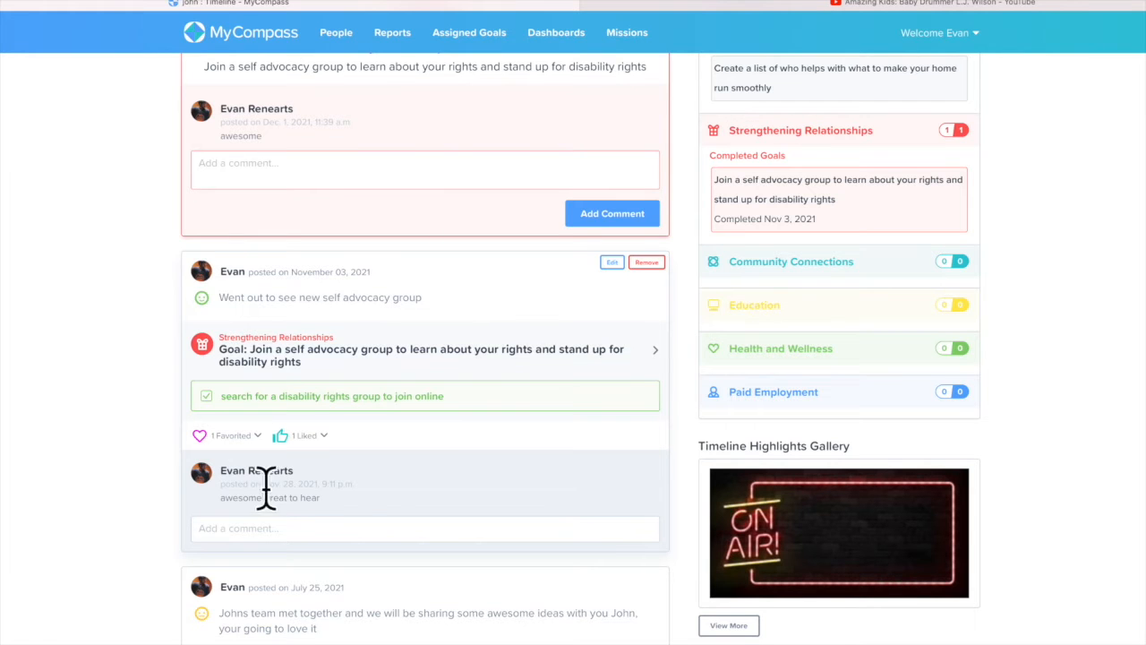
pyautogui.scroll(-2, 328, 481)
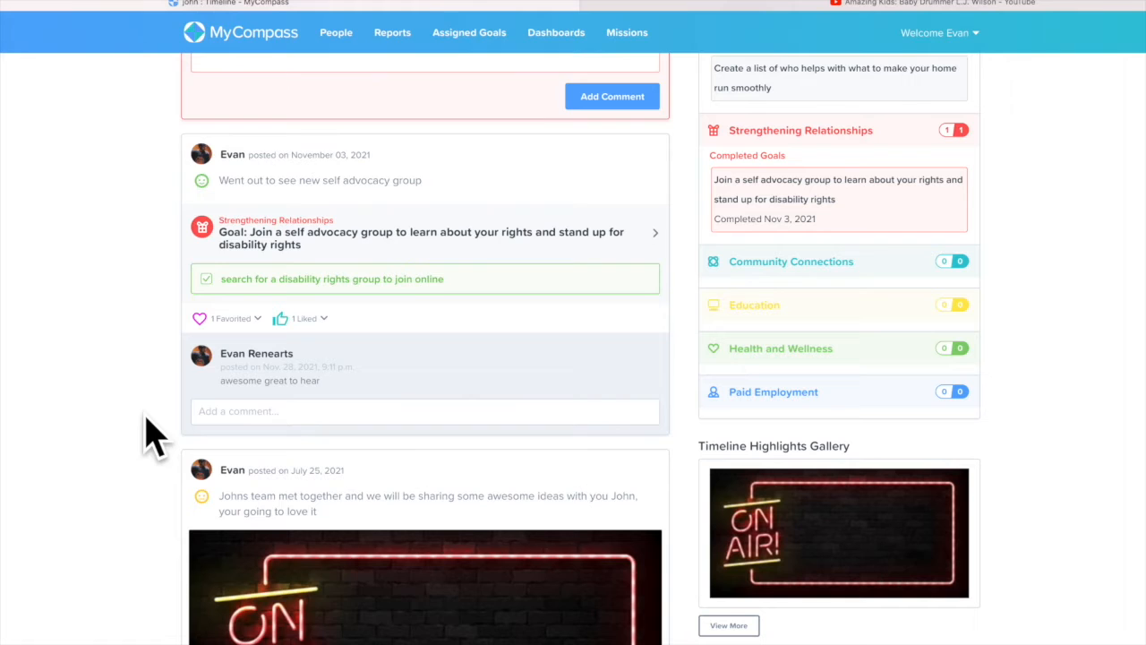
pyautogui.scroll(-4, 153, 430)
pyautogui.scroll(-4, 395, 421)
pyautogui.scroll(3, 486, 396)
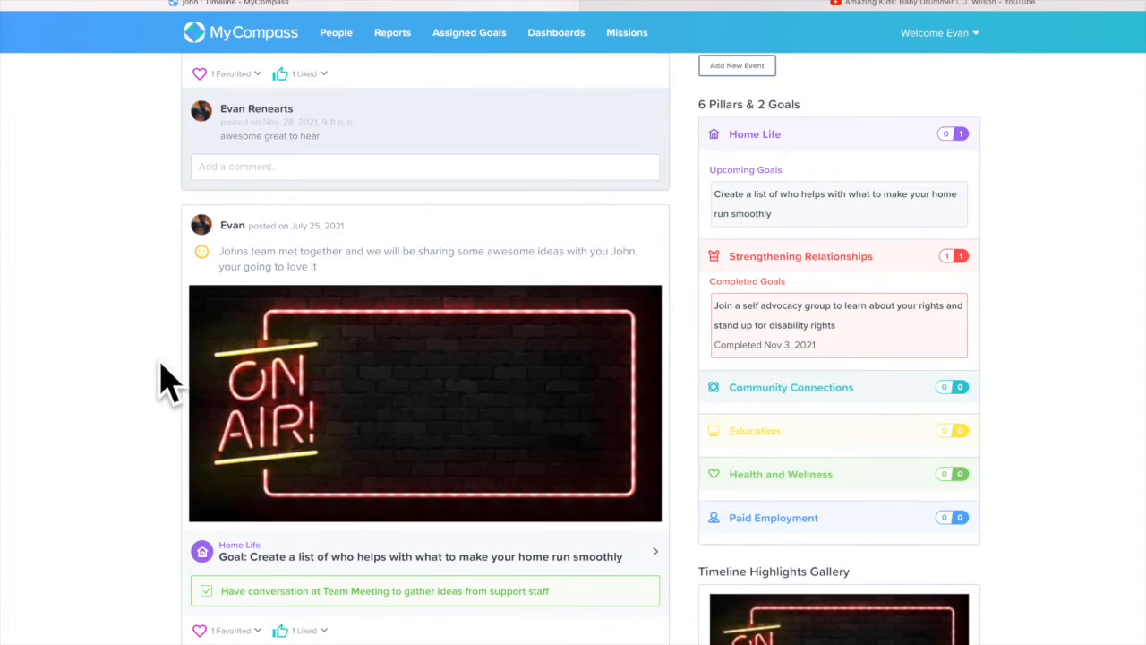
pyautogui.scroll(-2, 126, 367)
pyautogui.scroll(-10, 126, 367)
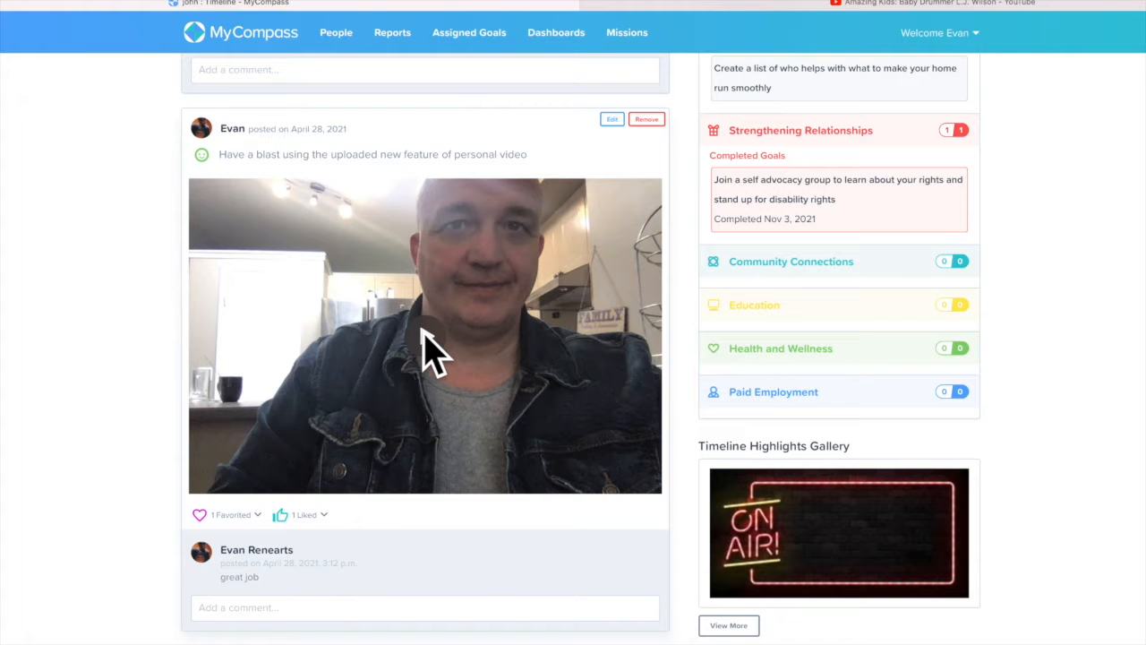
pyautogui.click(426, 349)
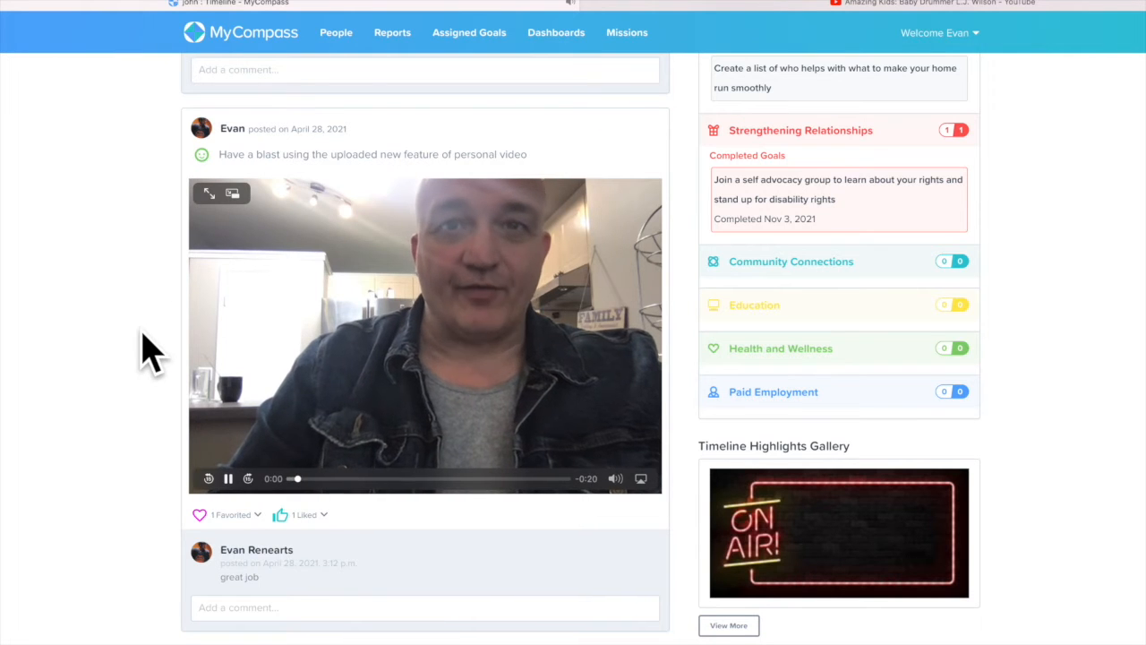
pyautogui.click(229, 478)
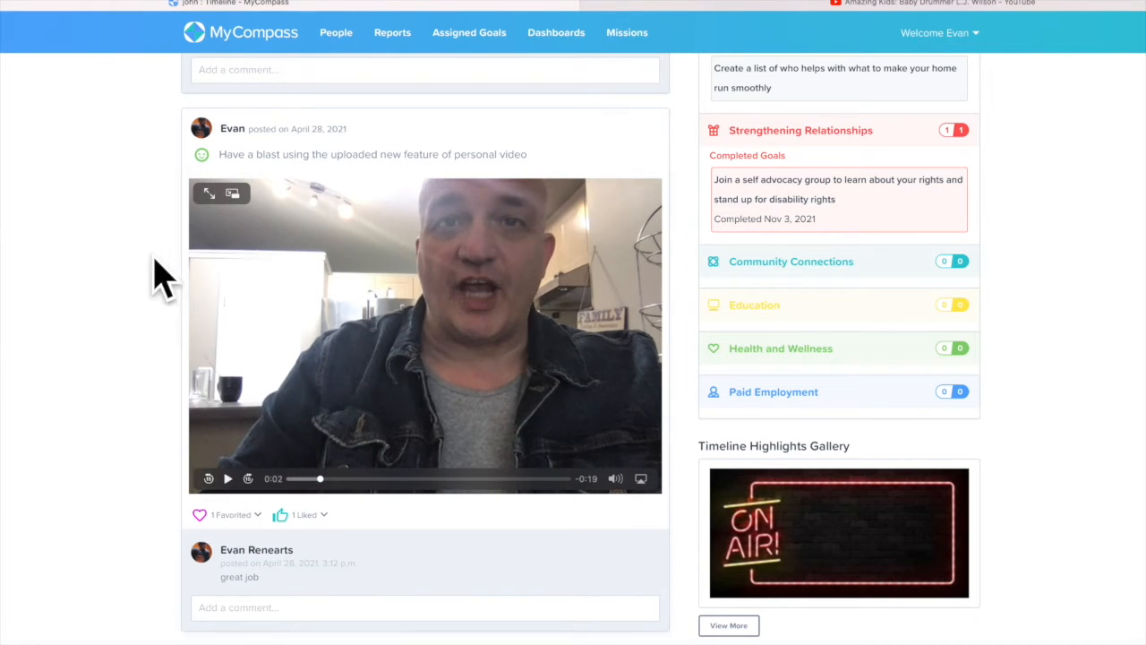
# Start a new timeline post and relate it to the goal "Create a list of who helps with what to make your home run smoothly"
pyautogui.scroll(15, 170, 287)
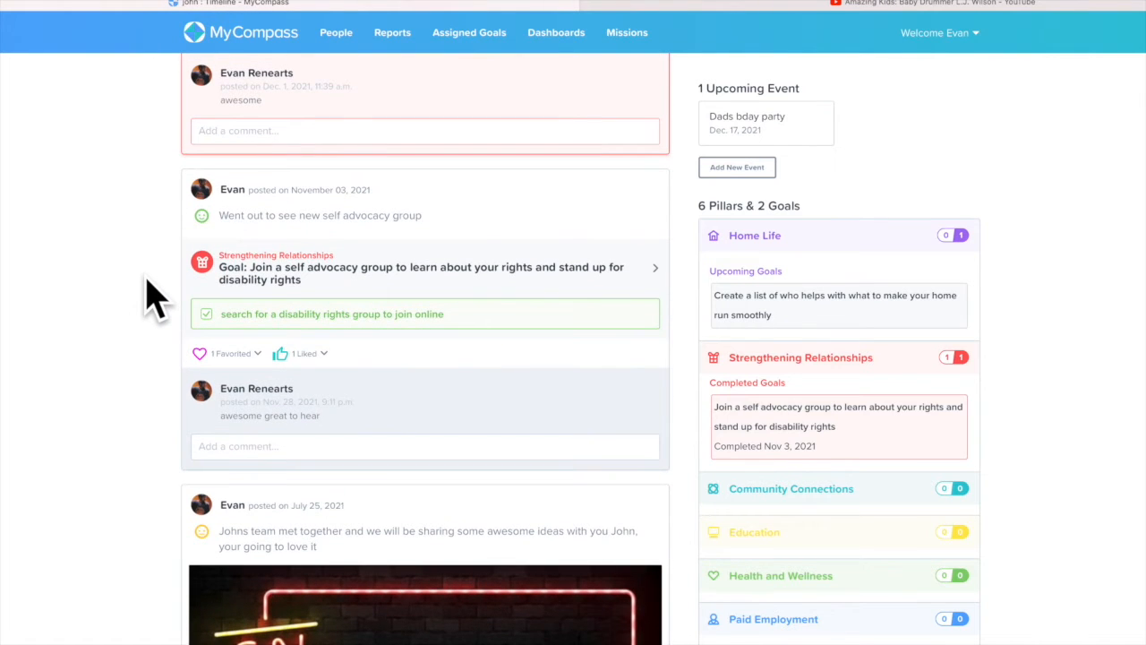
pyautogui.scroll(10, 154, 296)
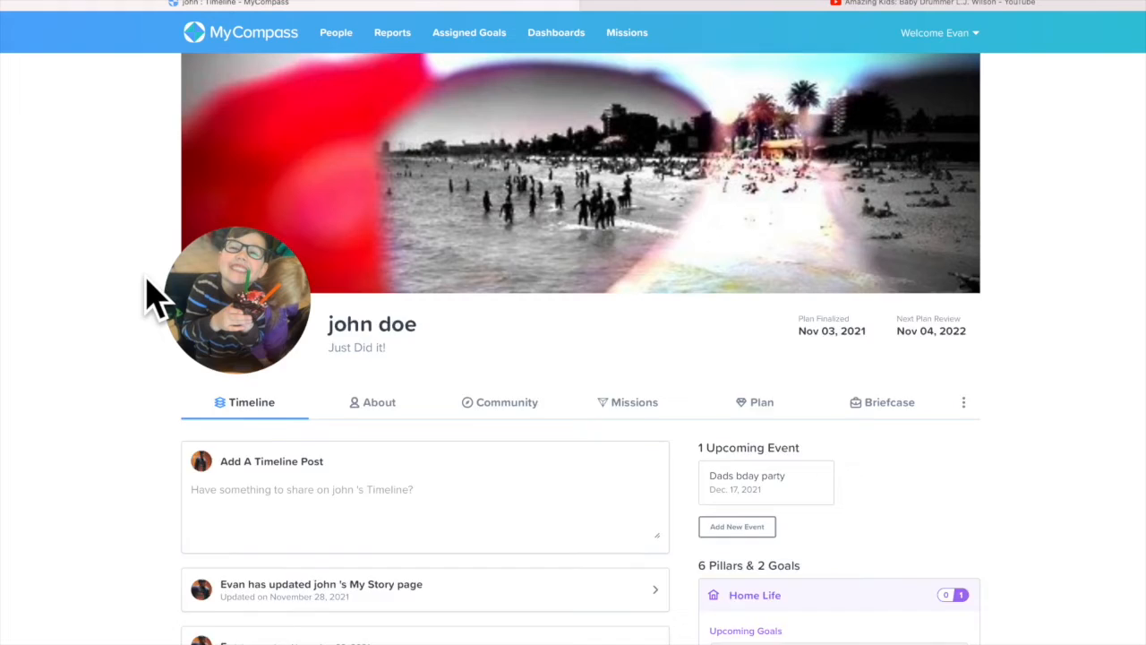
pyautogui.scroll(-3, 430, 340)
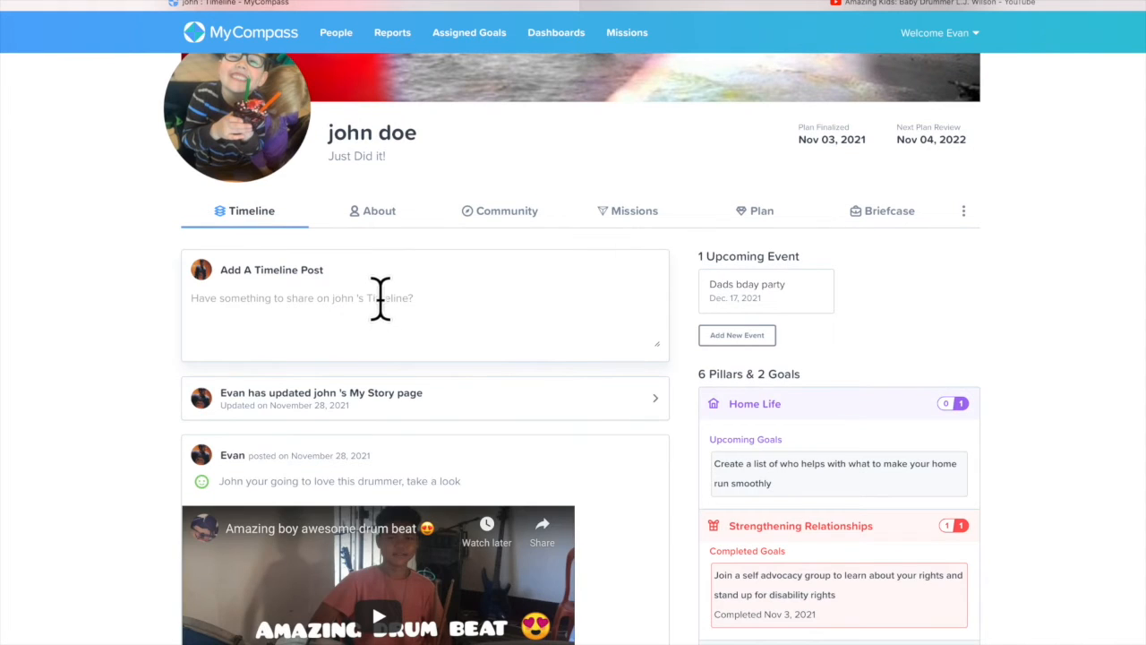
pyautogui.click(352, 298)
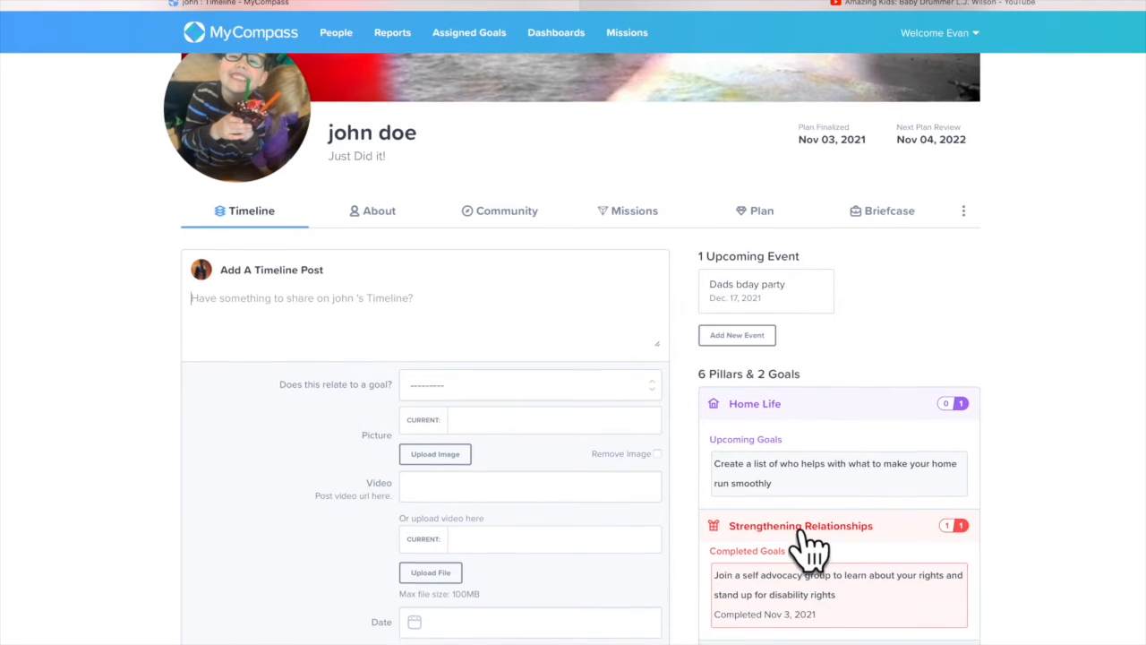
pyautogui.scroll(-3, 808, 545)
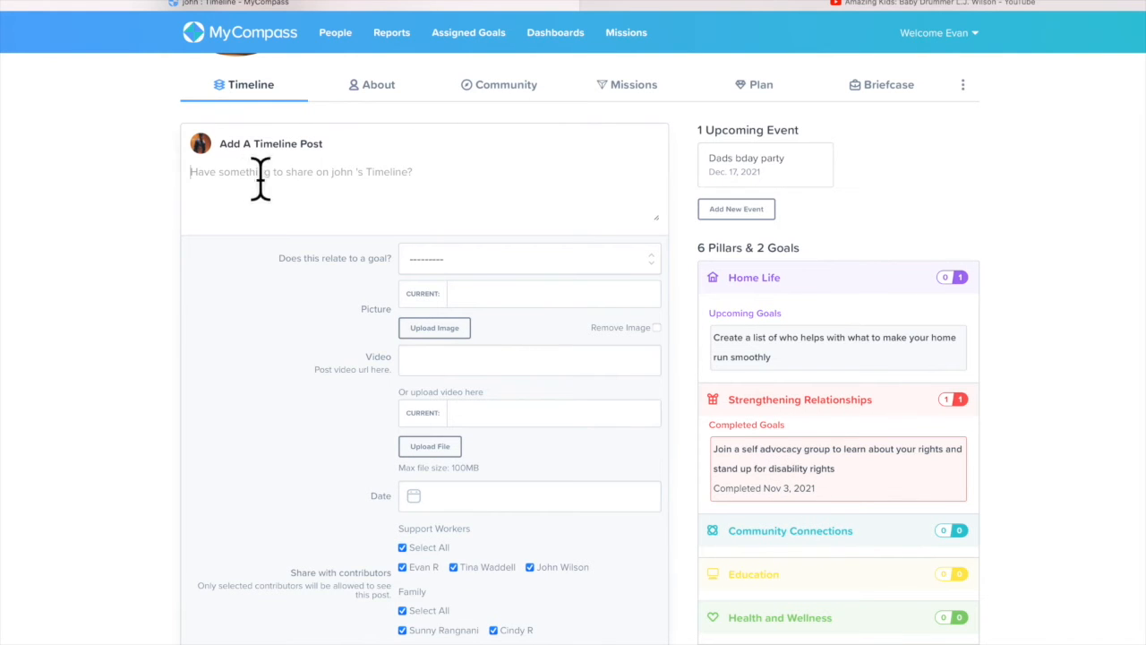
pyautogui.scroll(1, 276, 174)
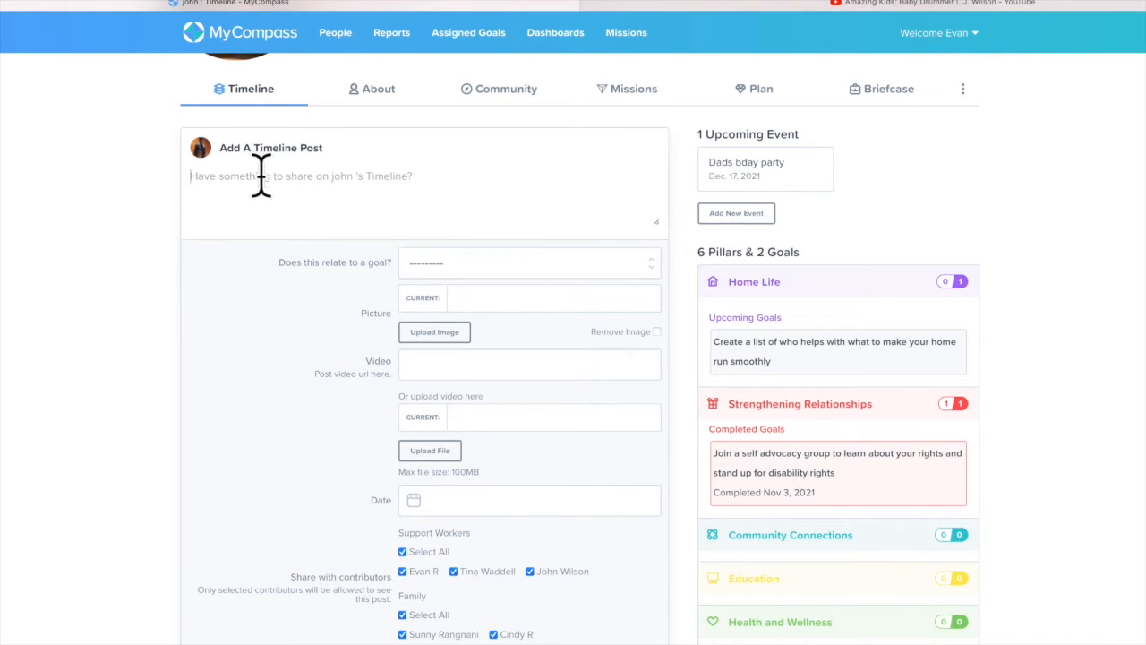
pyautogui.scroll(1, 260, 177)
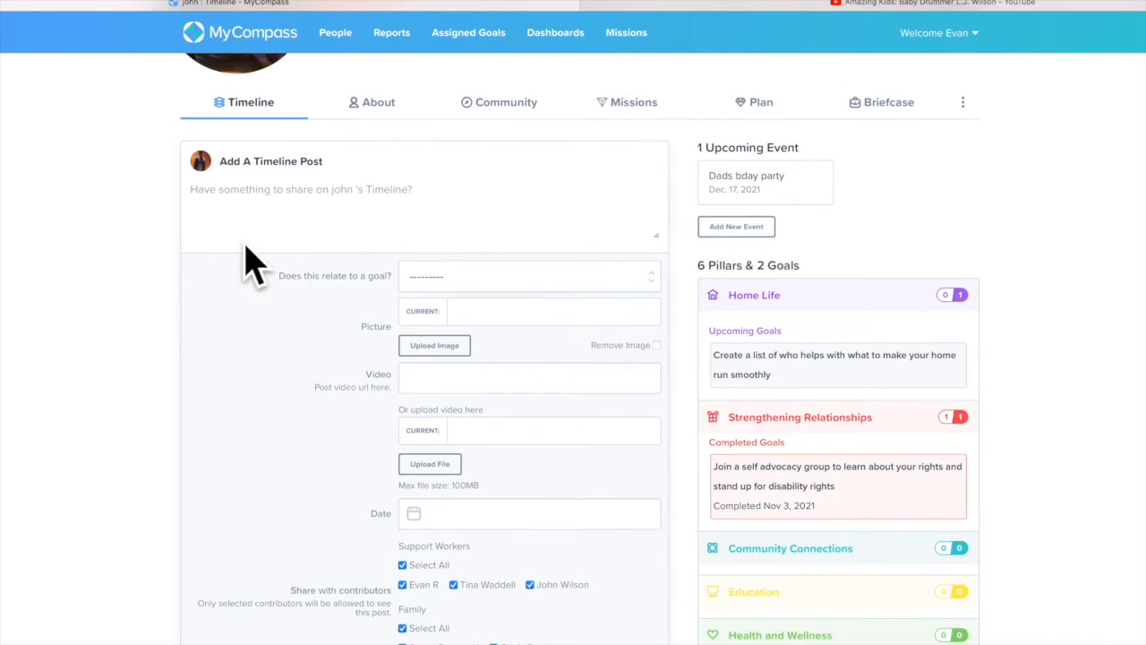
pyautogui.click(448, 278)
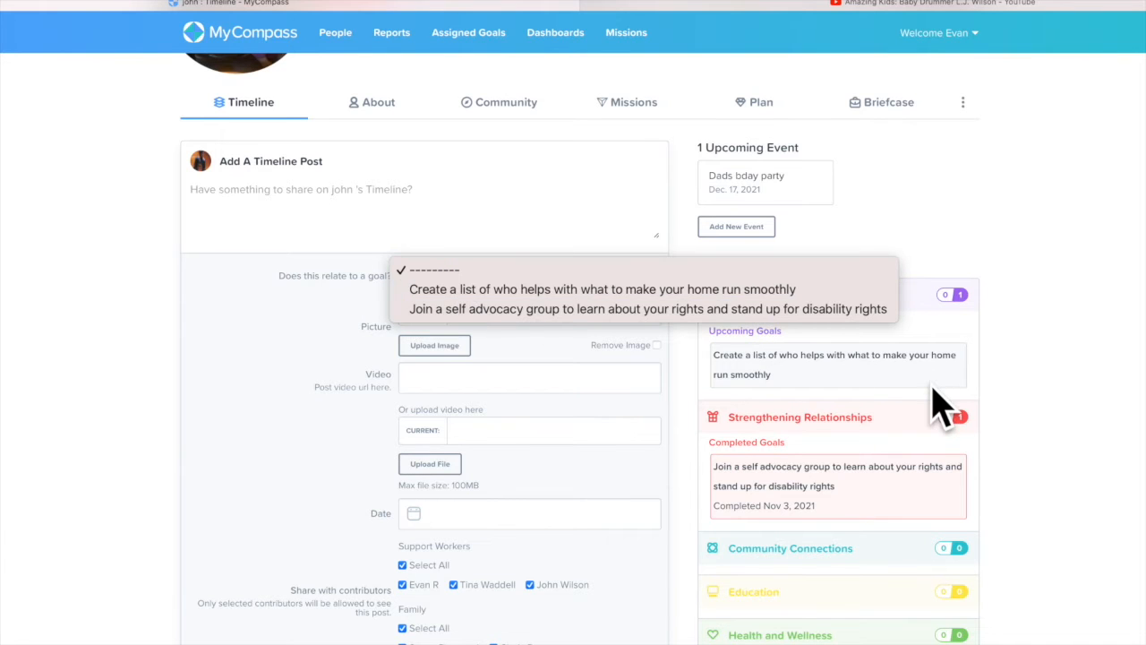
pyautogui.click(497, 292)
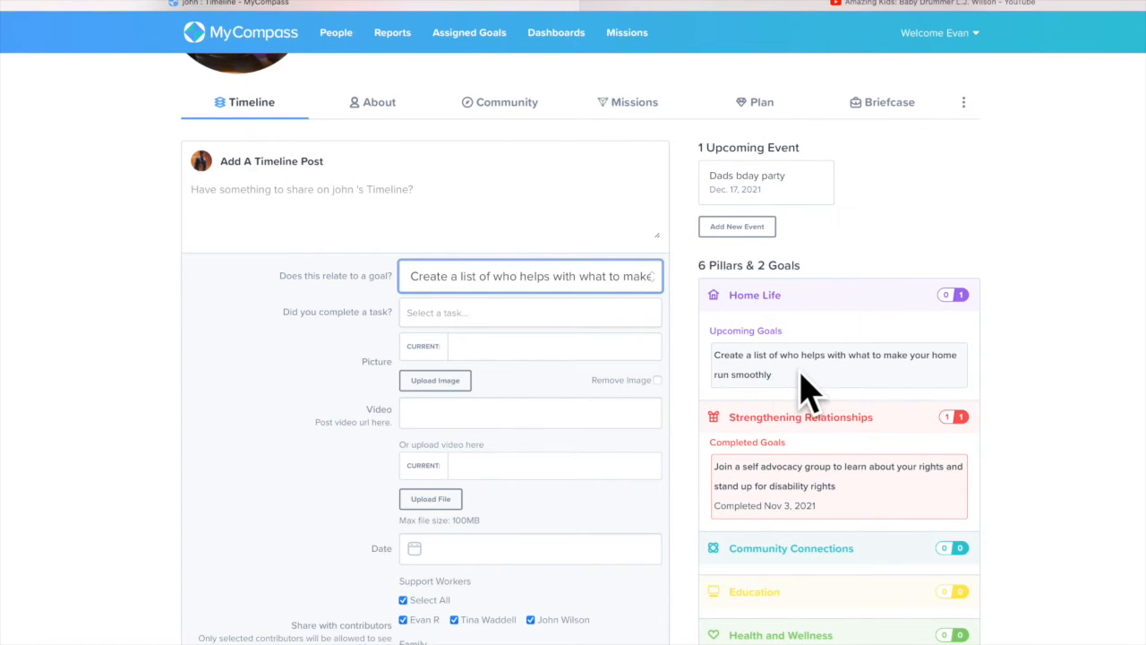
# Mark the task "Have conversation at Team Meeting to gather ideas from support staff" as completed in the new timeline post
pyautogui.click(427, 312)
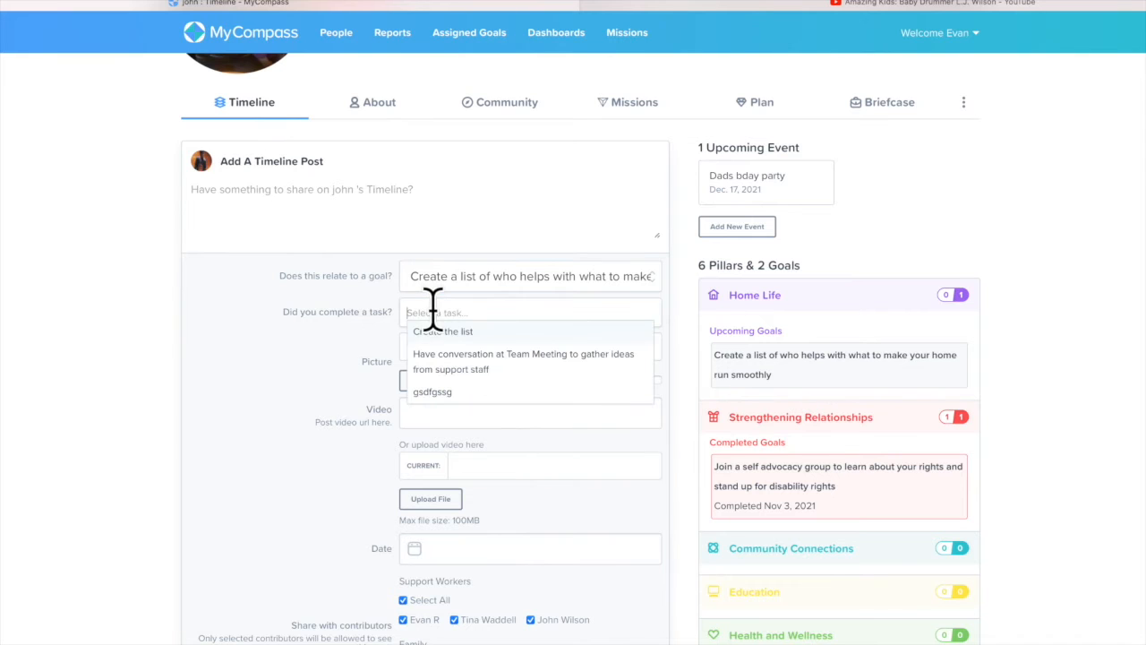
pyautogui.click(467, 366)
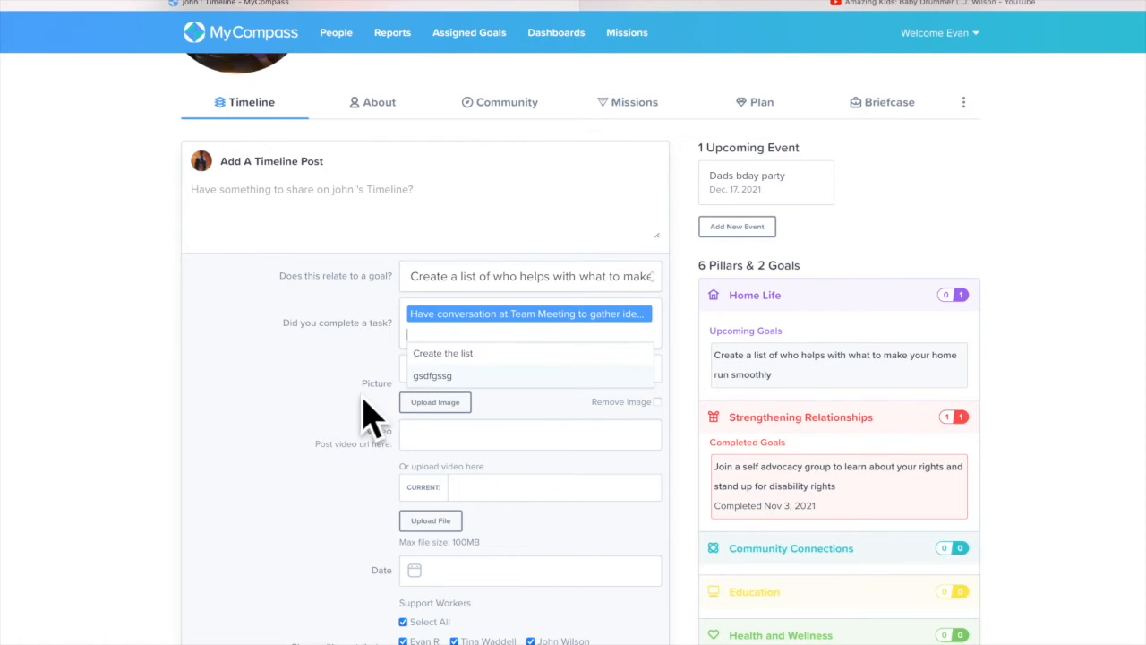
pyautogui.click(431, 408)
# Attach the desktop picture 20180509_churchlivestream.jpg to the timeline post
pyautogui.click(433, 404)
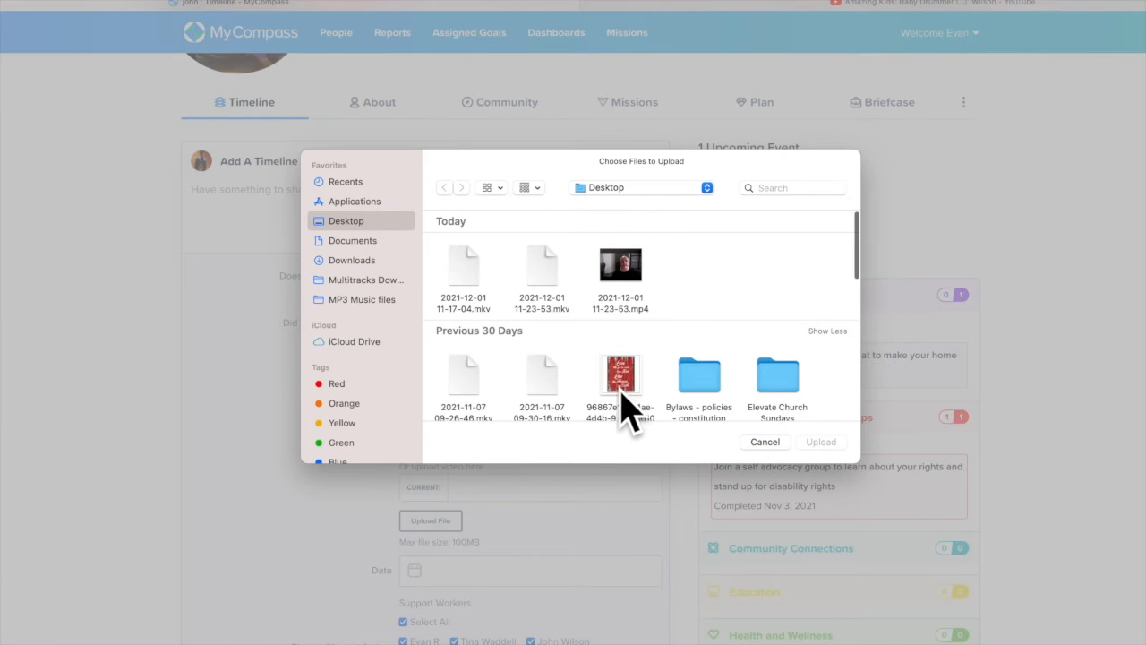
pyautogui.scroll(-3, 624, 400)
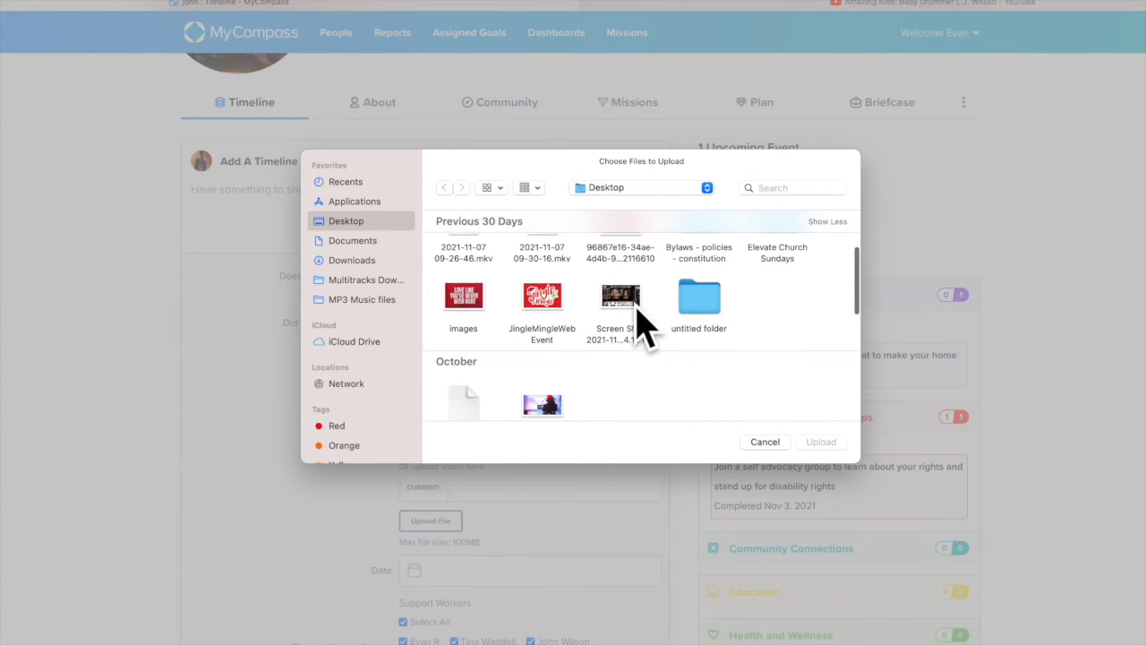
pyautogui.click(546, 407)
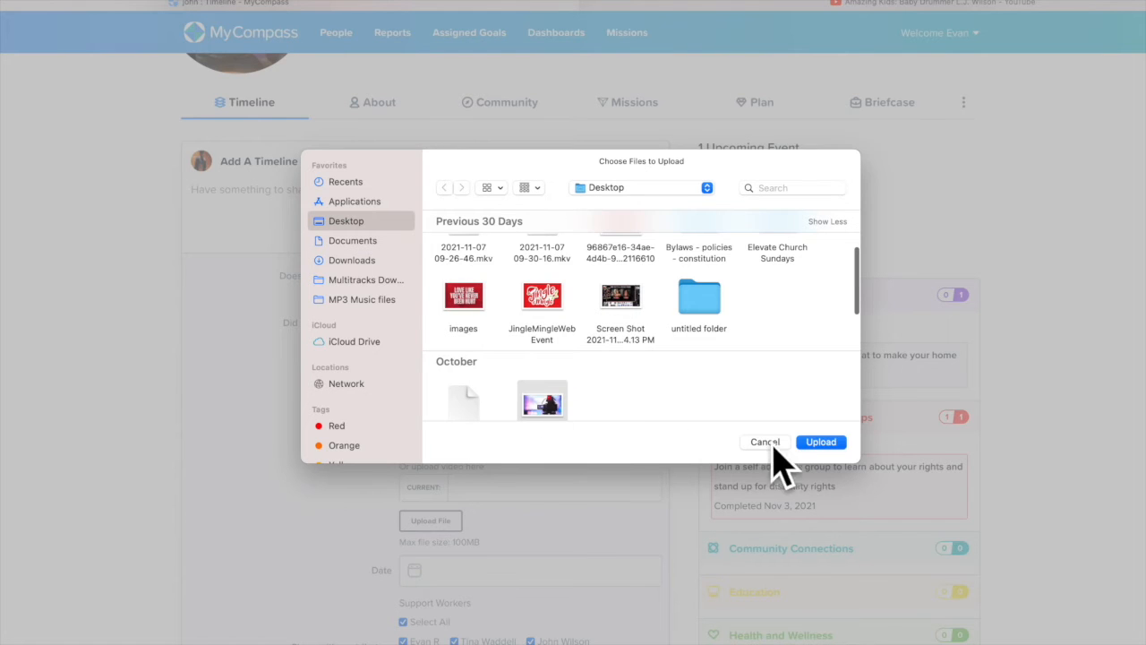
pyautogui.click(822, 442)
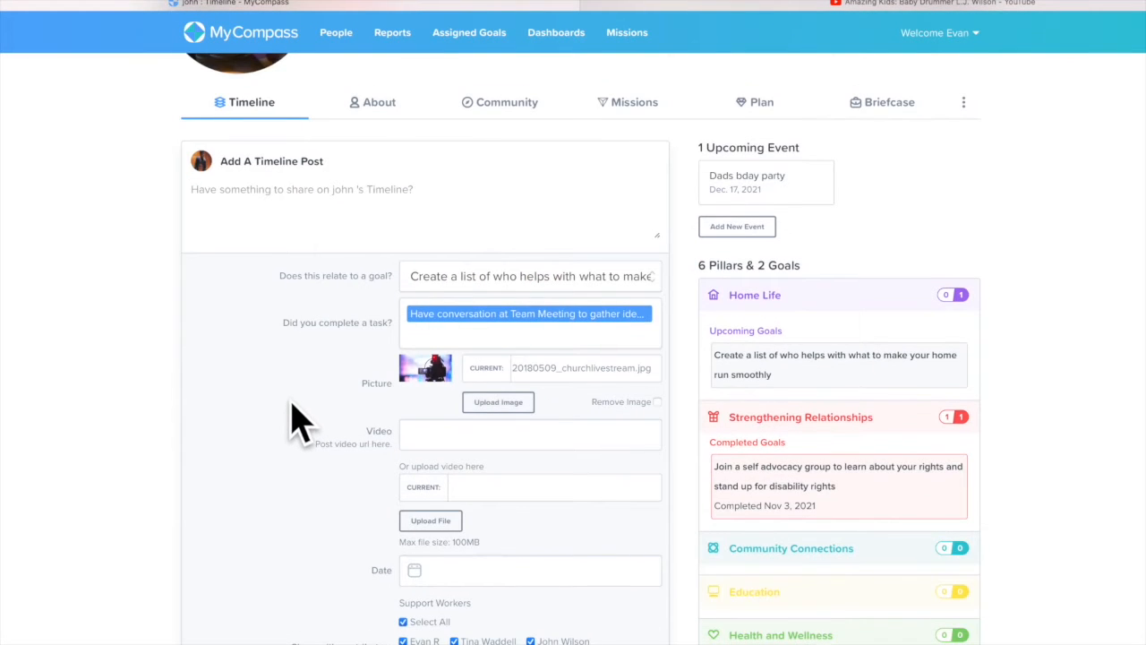
# Copy the address of the "Amazing Kids: Baby Drummer" video on YouTube and paste it as the timeline post's video URL
pyautogui.scroll(-3, 303, 419)
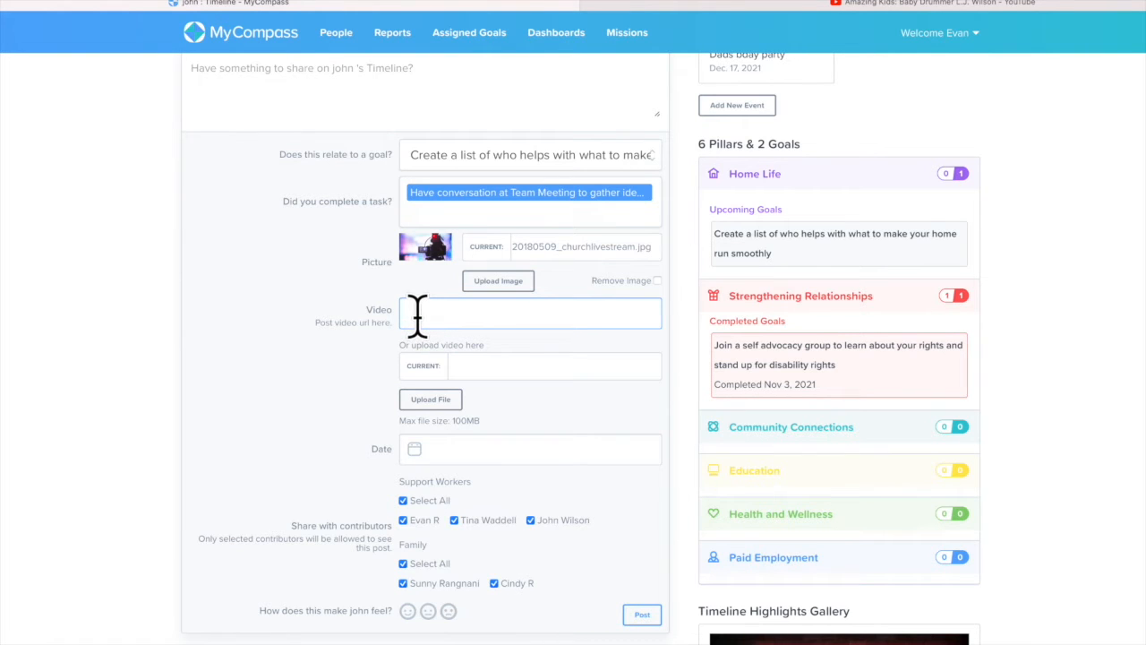
pyautogui.click(859, 7)
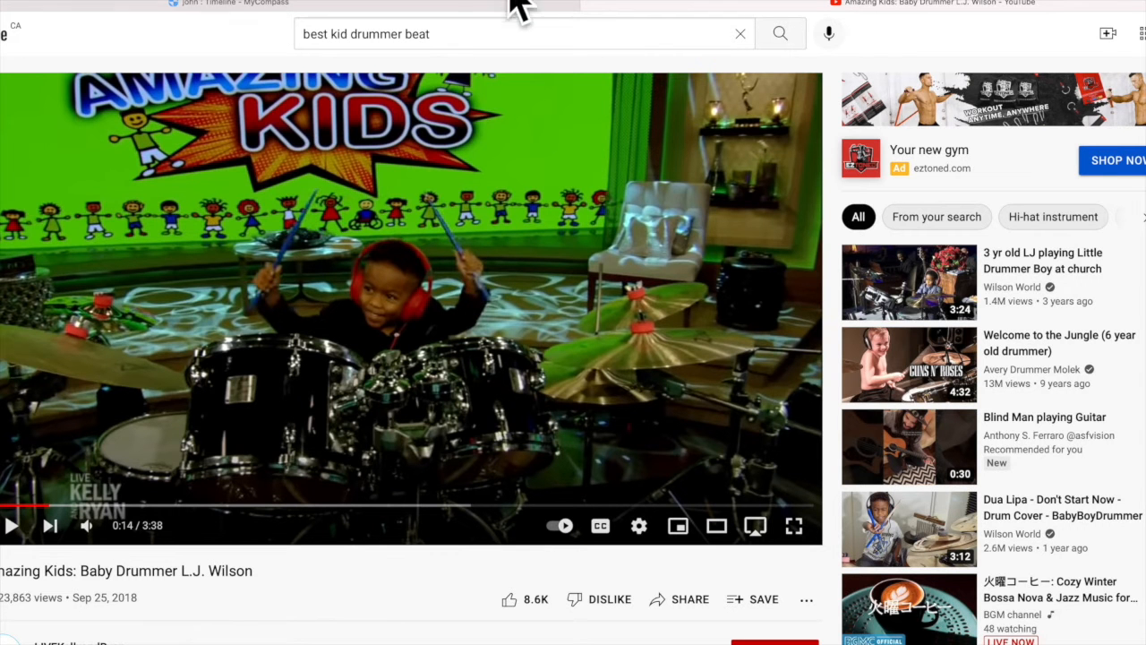
pyautogui.click(594, 3)
pyautogui.rightClick(518, 4)
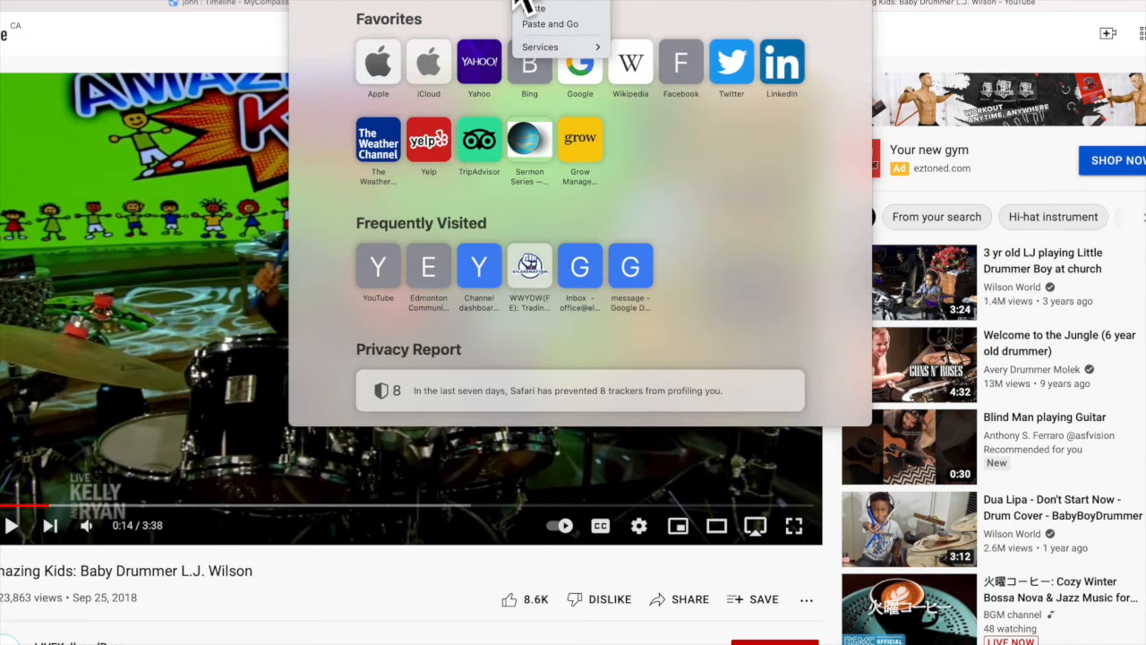
pyautogui.click(180, 126)
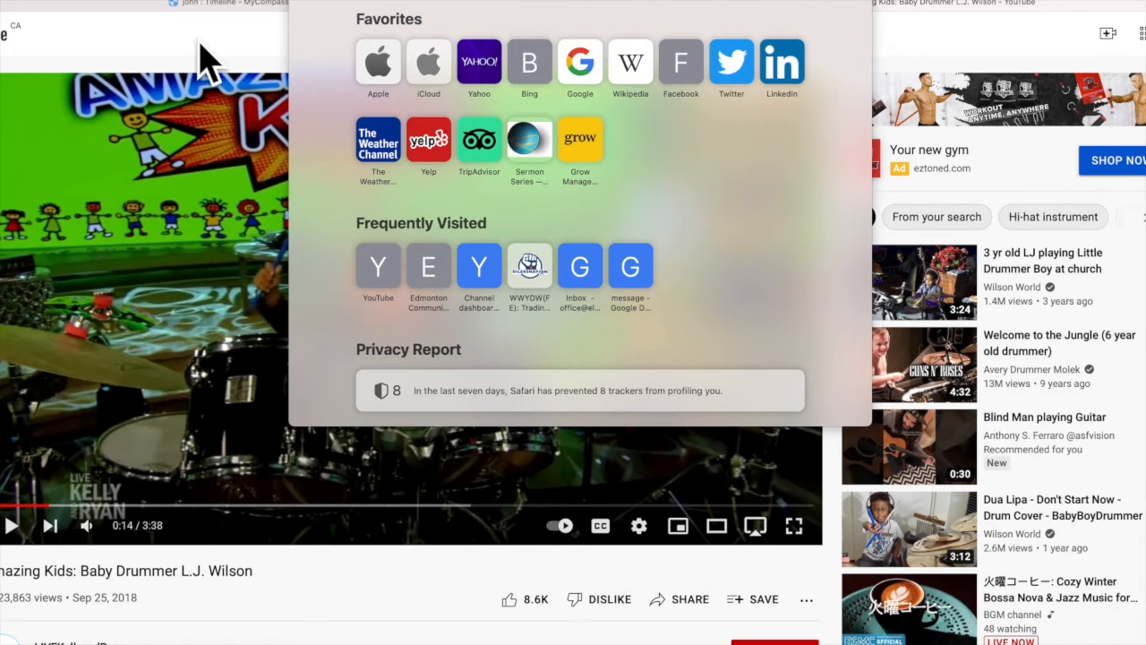
pyautogui.click(199, 39)
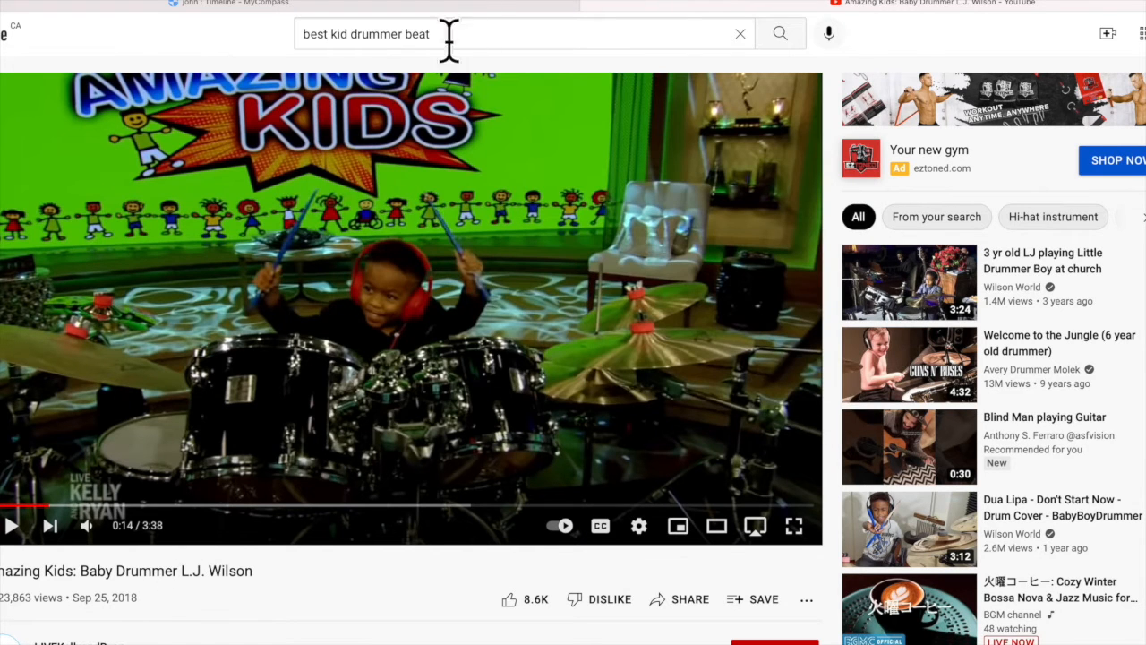
pyautogui.click(351, 6)
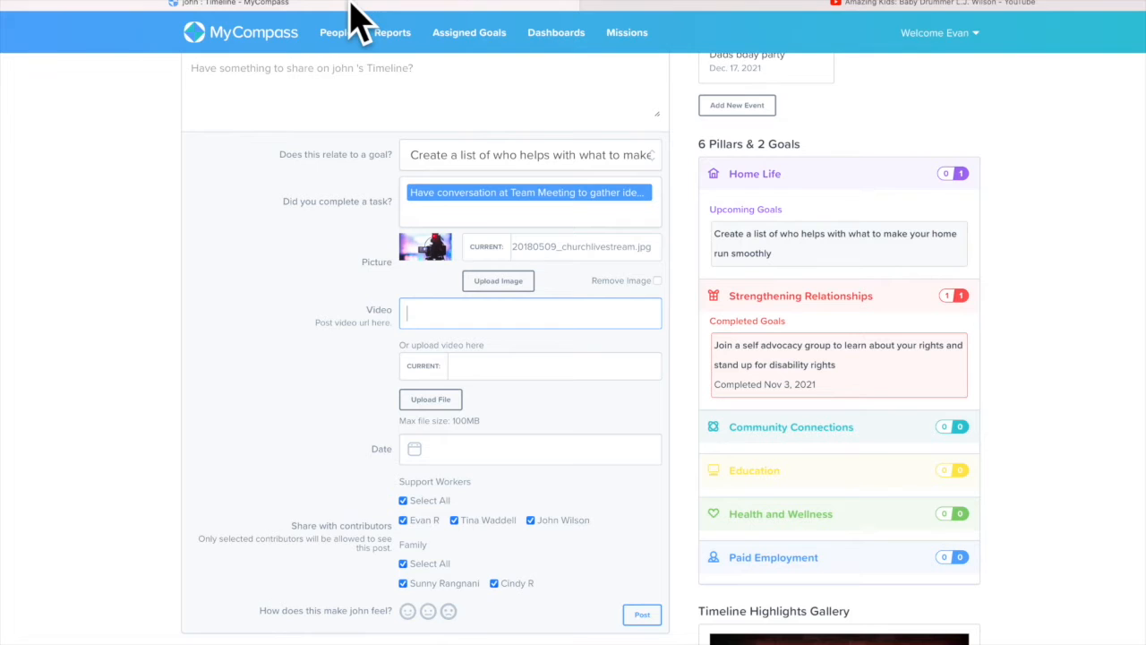
pyautogui.rightClick(424, 315)
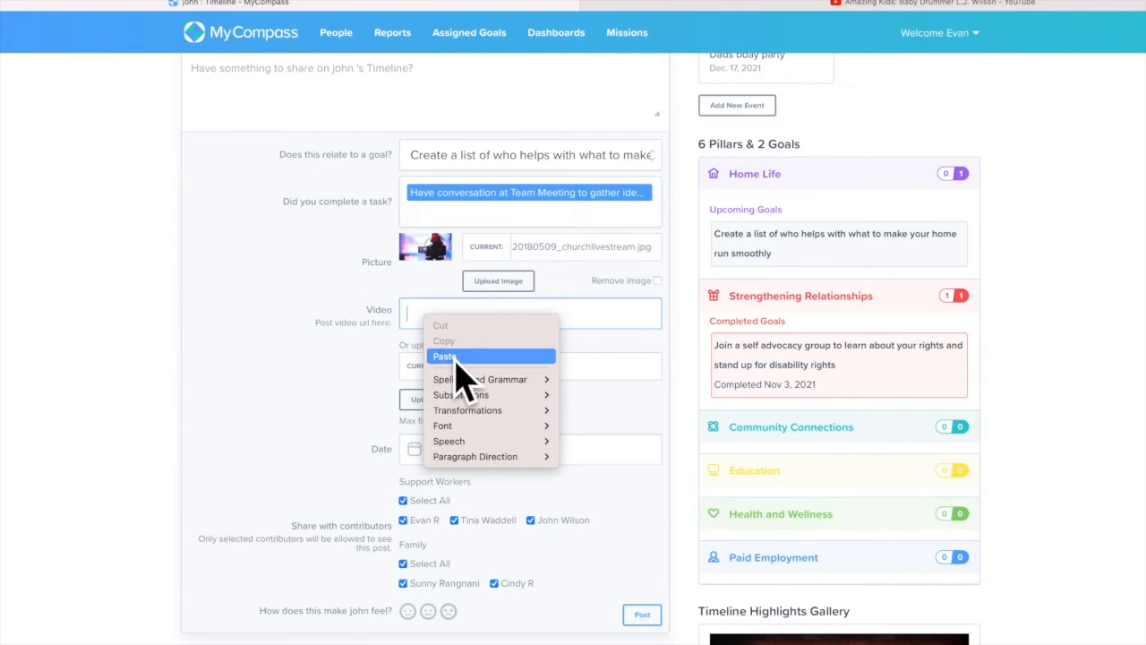
pyautogui.click(445, 356)
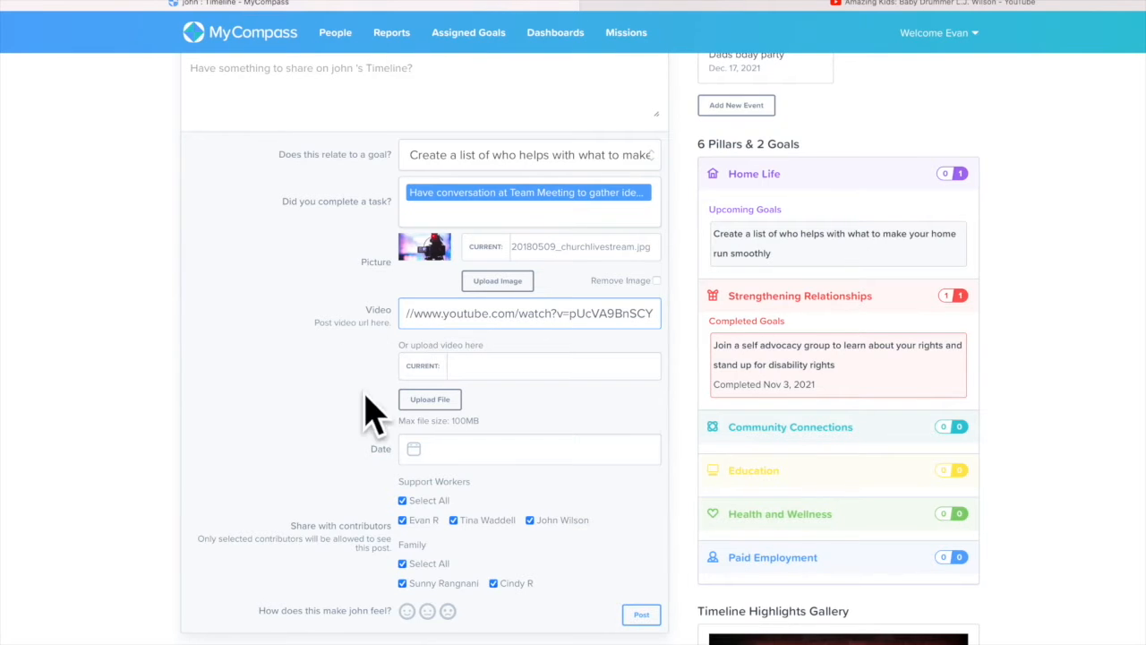
# Date the timeline post 2021-12-01 and choose the happy face for how it makes the person feel
pyautogui.click(416, 449)
pyautogui.scroll(-1, 488, 514)
pyautogui.scroll(2, 489, 513)
pyautogui.click(348, 434)
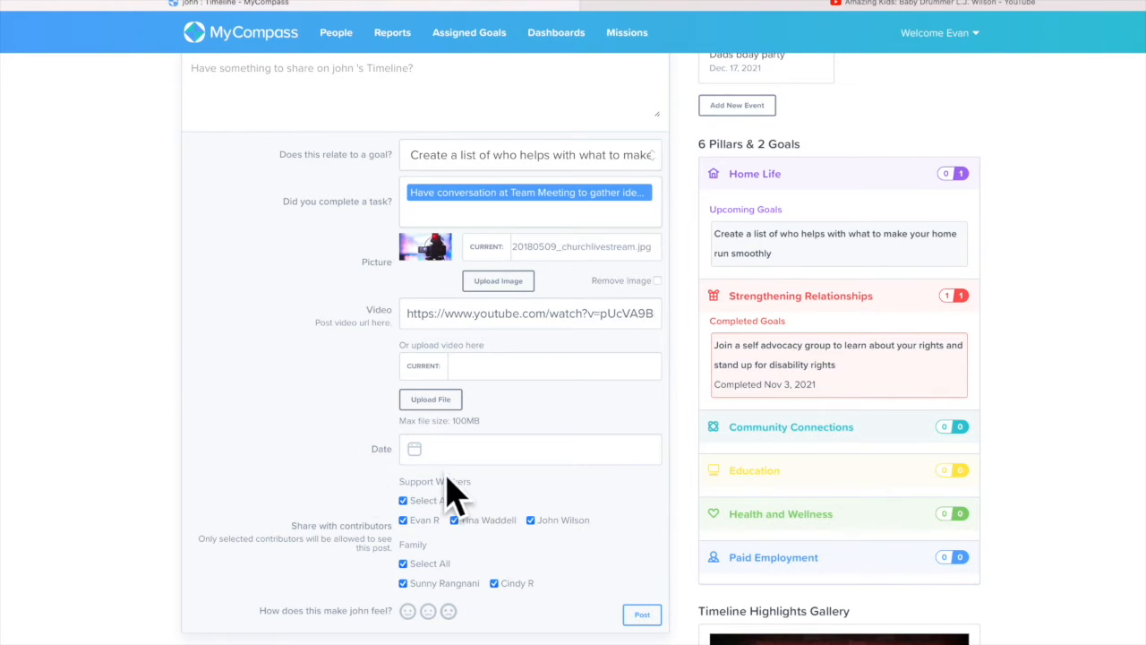
pyautogui.click(417, 448)
pyautogui.click(485, 514)
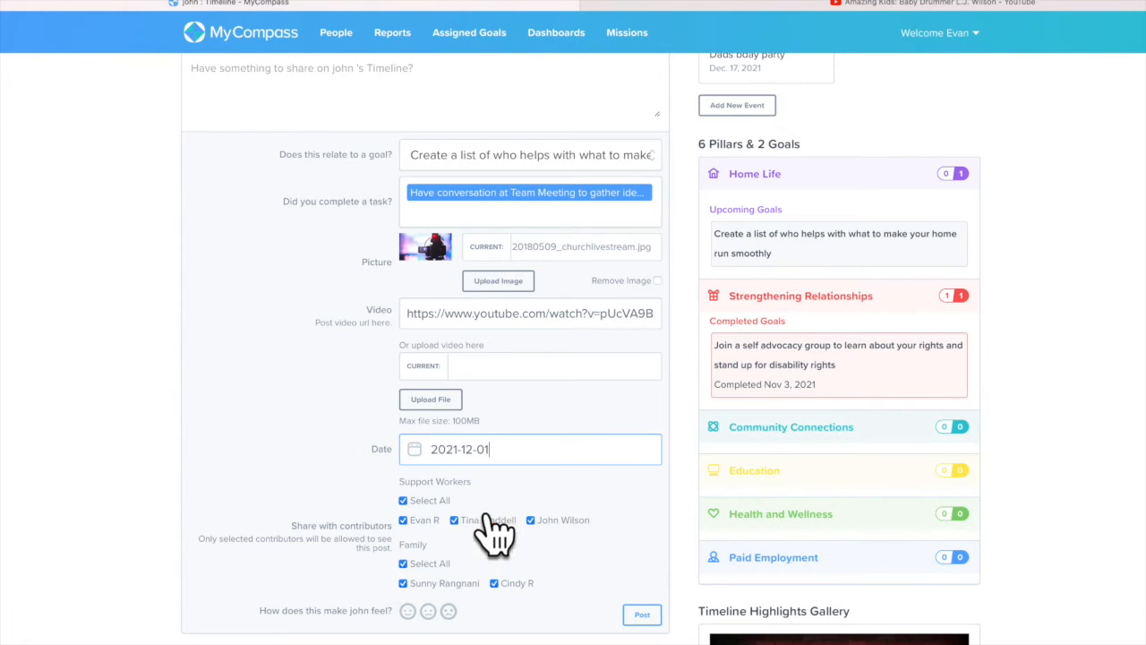
pyautogui.scroll(-1, 330, 511)
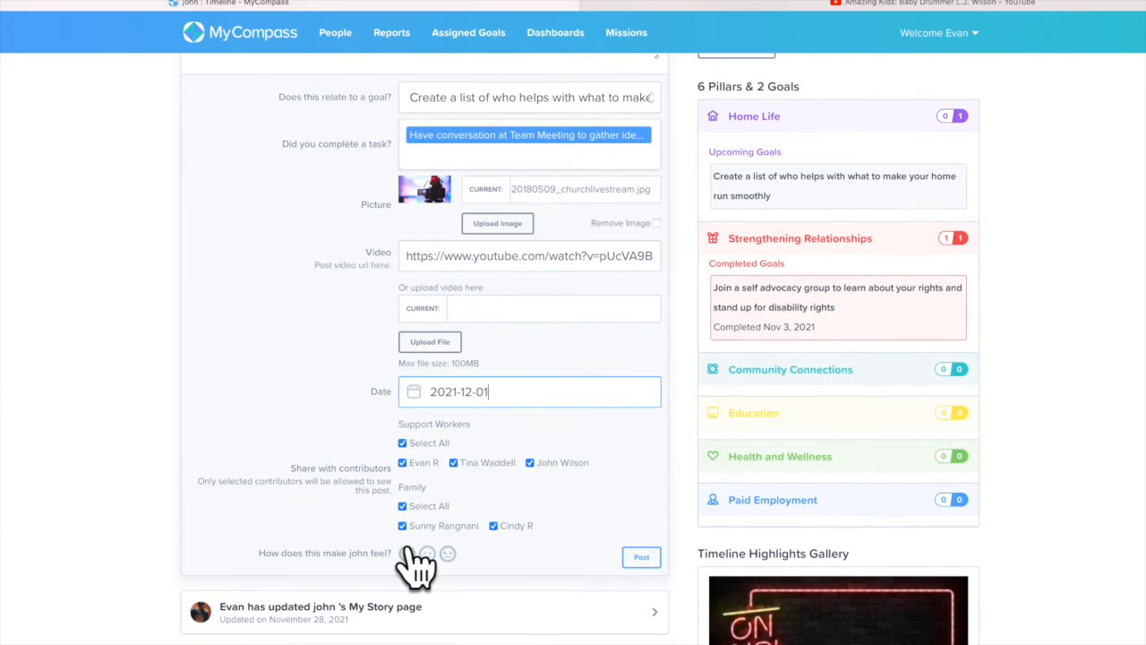
pyautogui.click(407, 554)
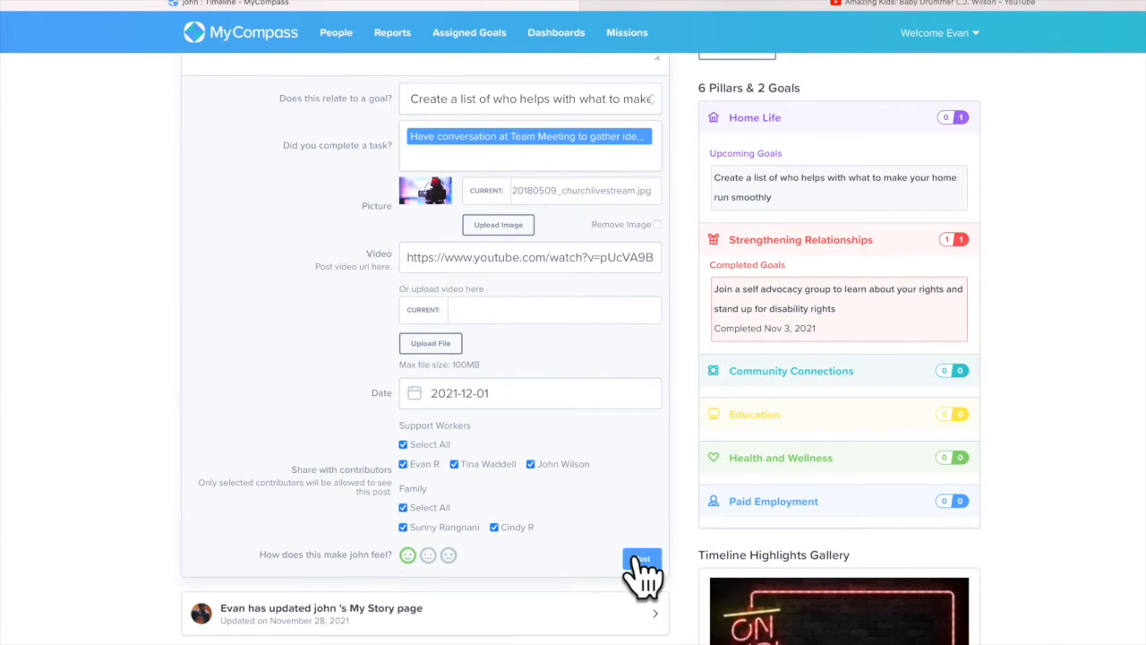
# Write "met as a team and have some great ideas" plus the person's first name as the message and publish the timeline post
pyautogui.scroll(2, 421, 332)
pyautogui.scroll(1, 376, 367)
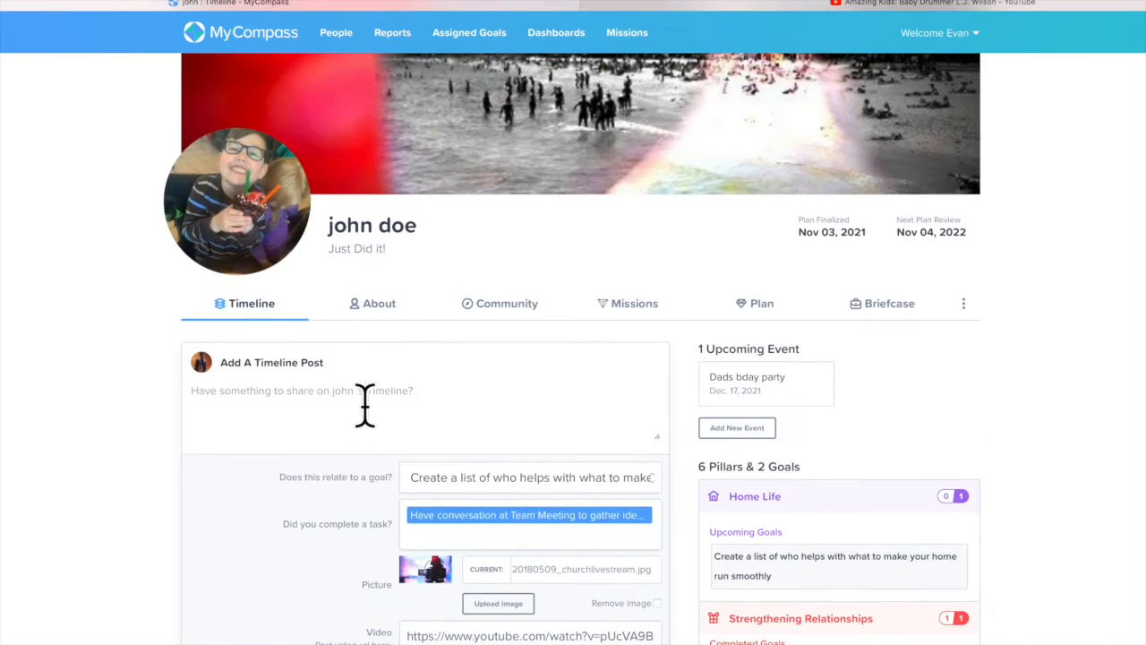
pyautogui.click(368, 398)
pyautogui.write('m')
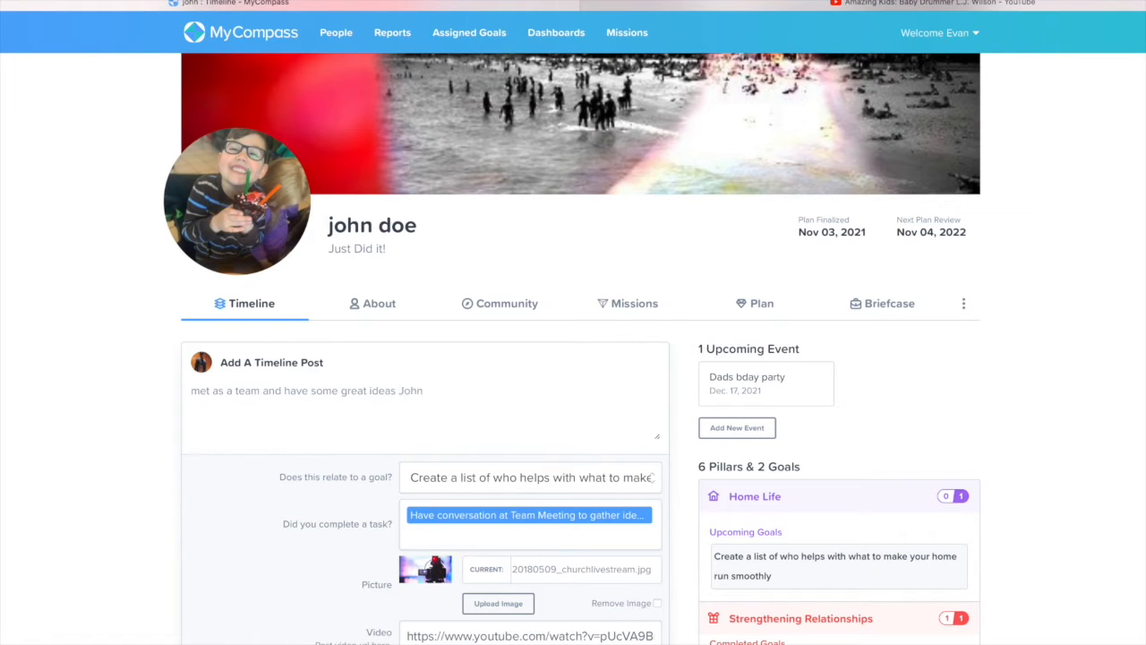
pyautogui.scroll(-6, 148, 468)
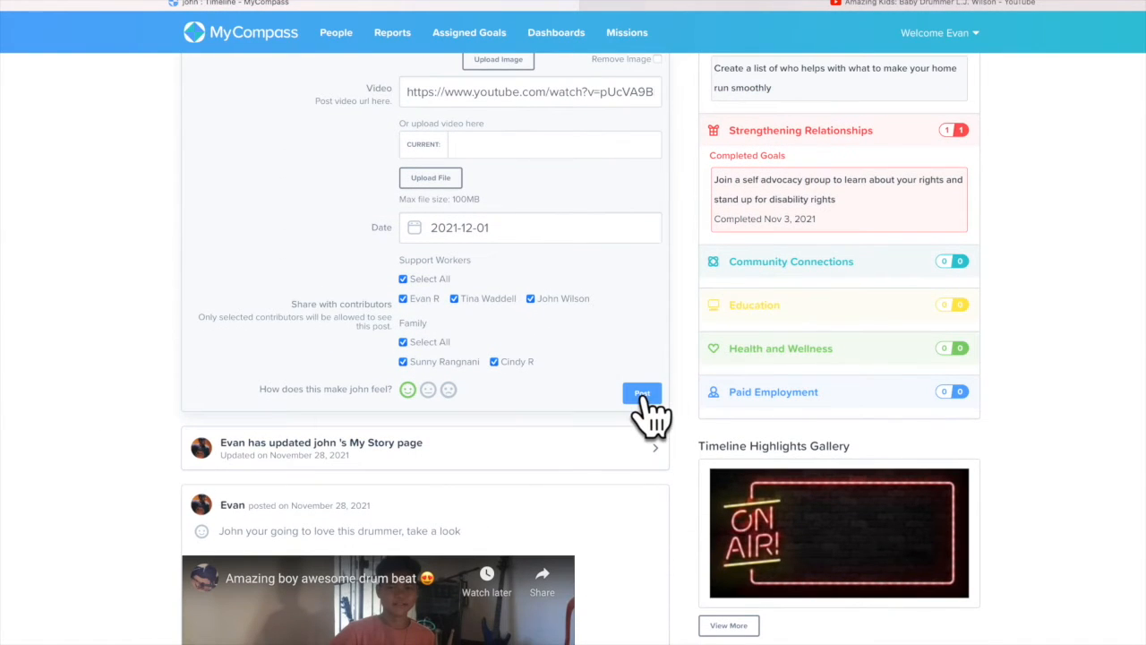
pyautogui.click(643, 395)
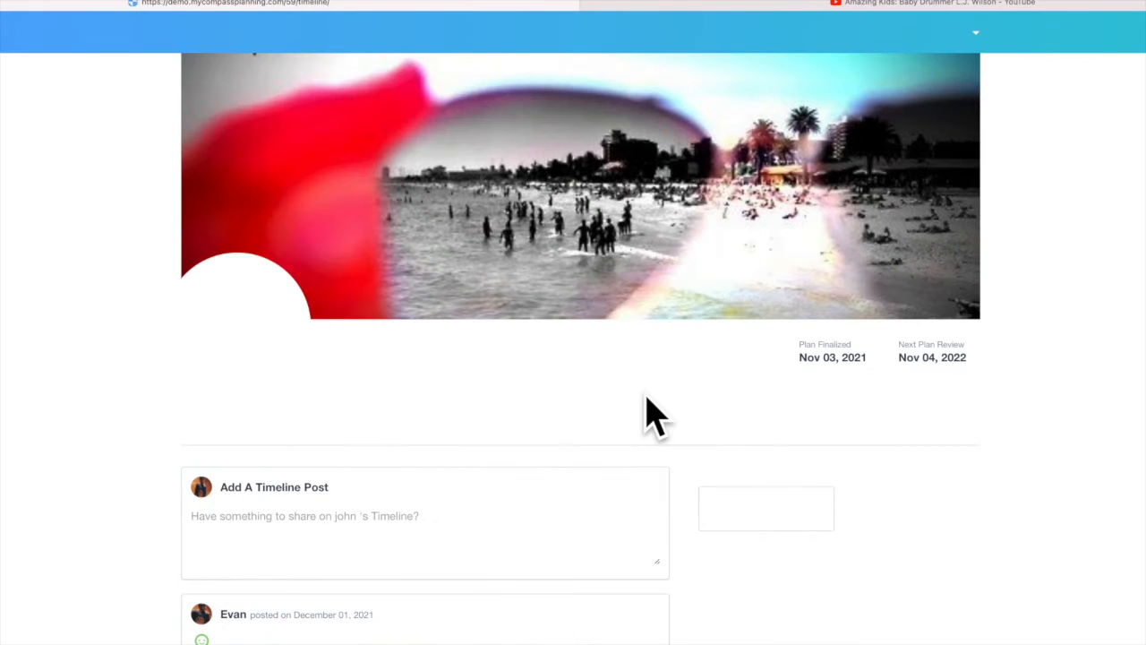
# Review the published post's message and picture on the timeline and briefly play its drummer video
pyautogui.scroll(-3, 149, 447)
pyautogui.scroll(-2, 148, 447)
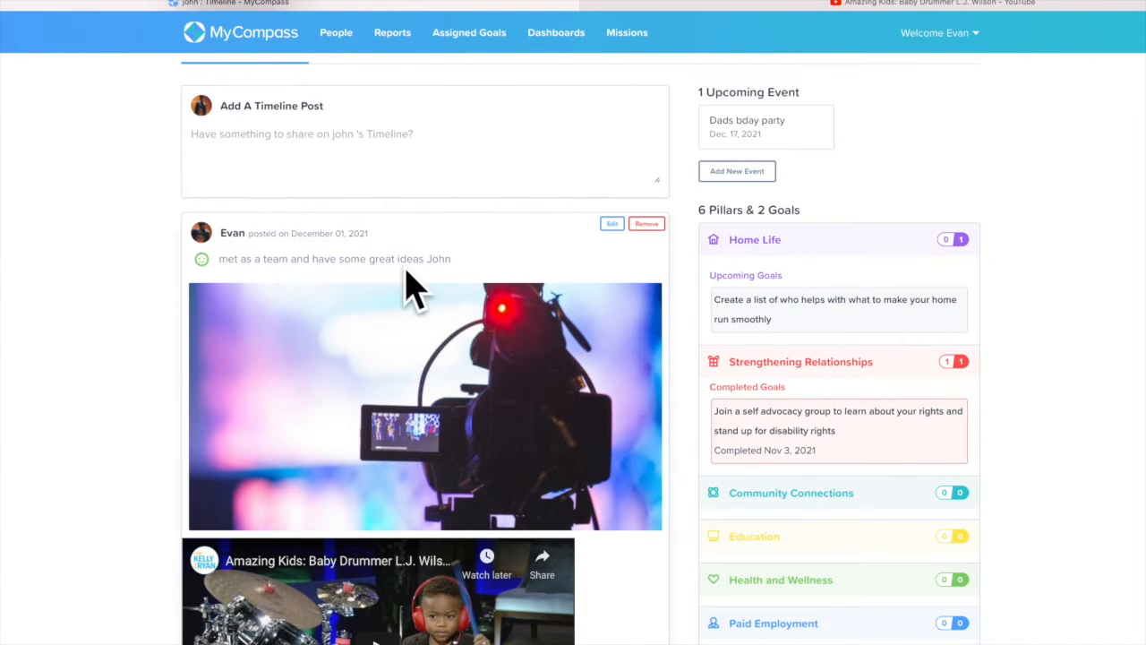
pyautogui.scroll(-1, 126, 401)
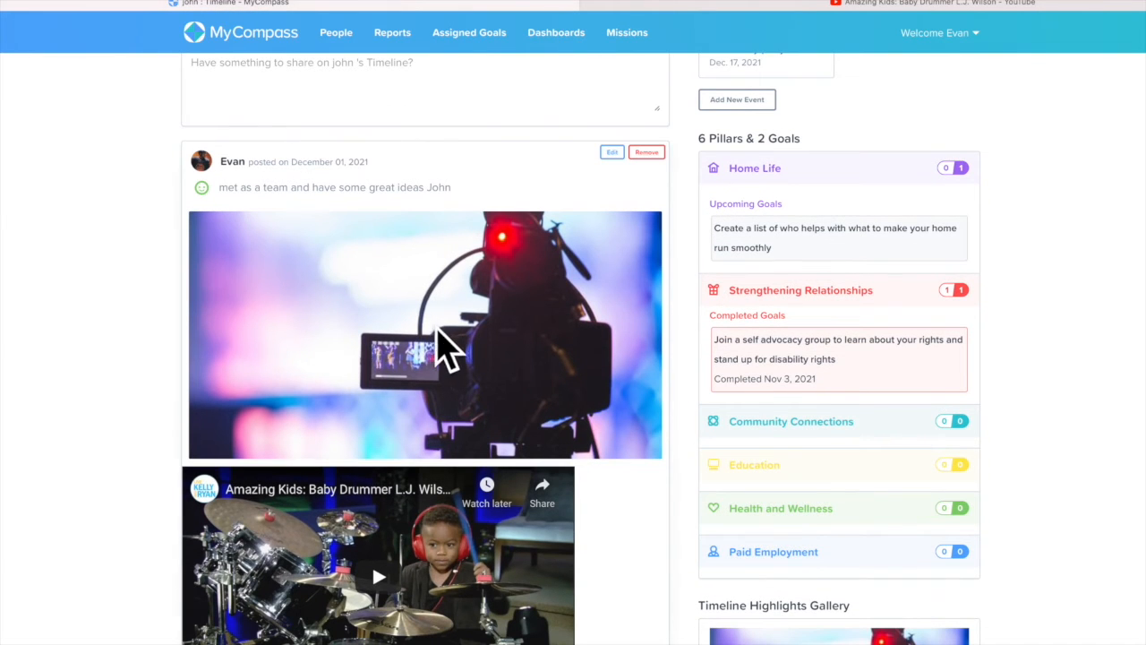
pyautogui.scroll(-2, 384, 358)
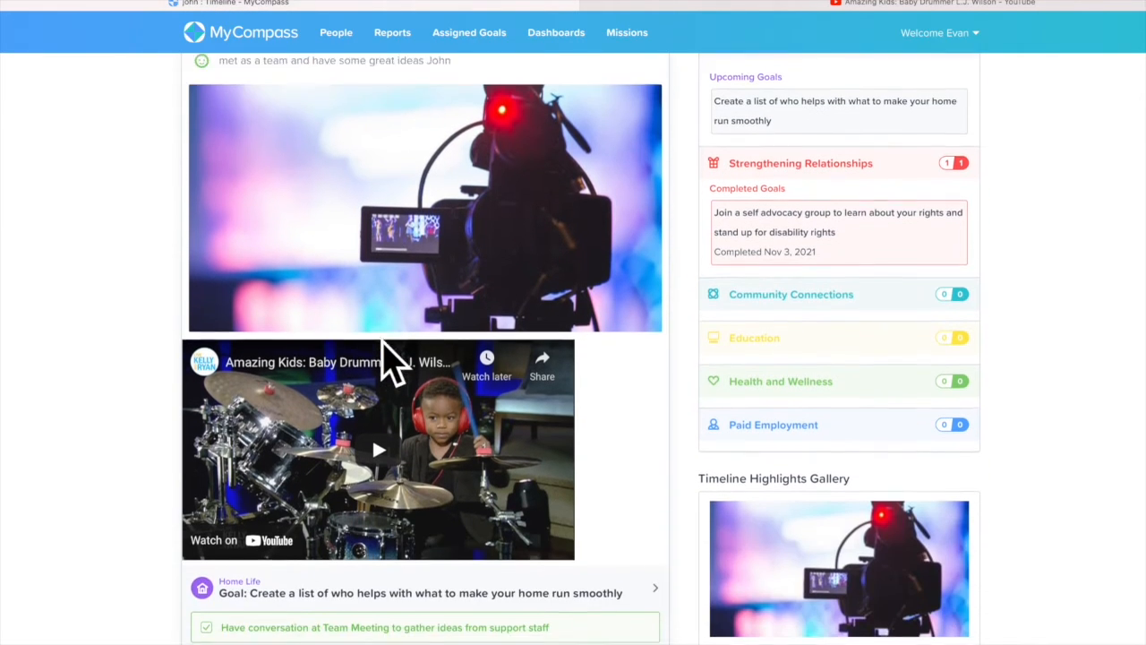
pyautogui.click(380, 440)
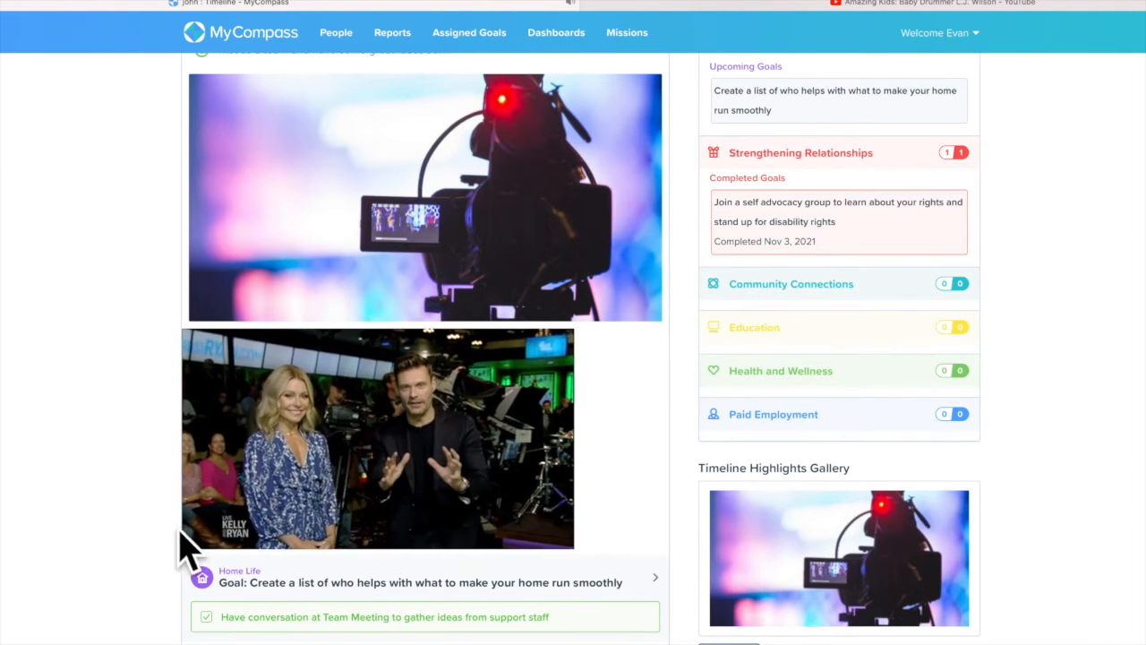
pyautogui.click(207, 533)
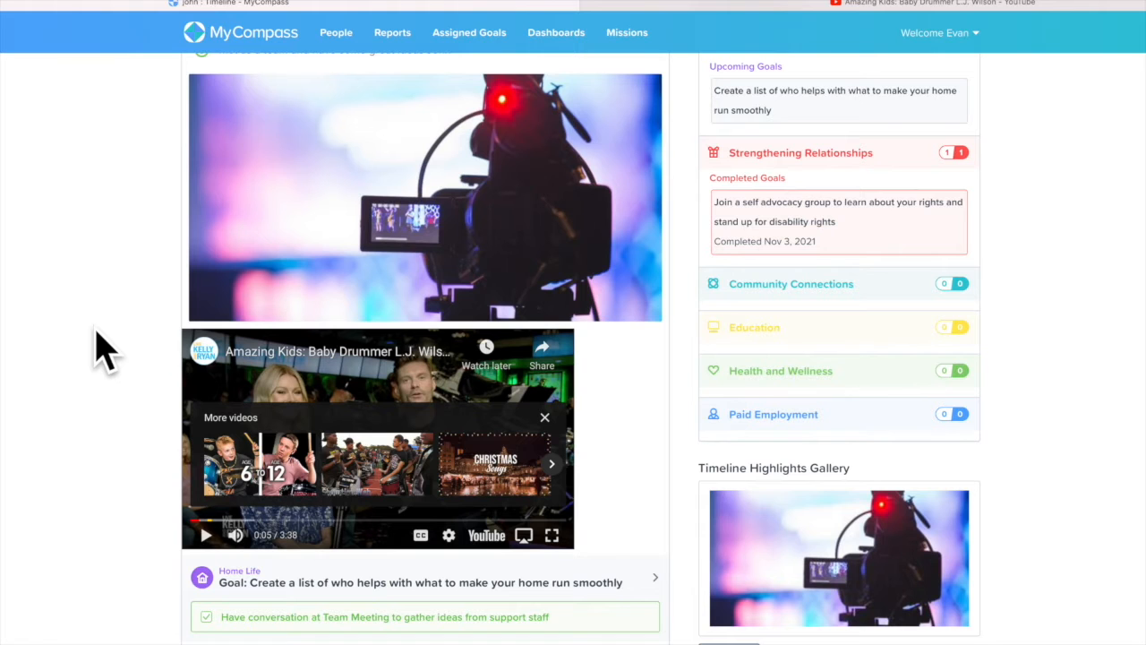
# React to the new team meeting post with a like and a favourite, and add the comment "awesome"
pyautogui.scroll(-3, 121, 352)
pyautogui.scroll(-3, 121, 352)
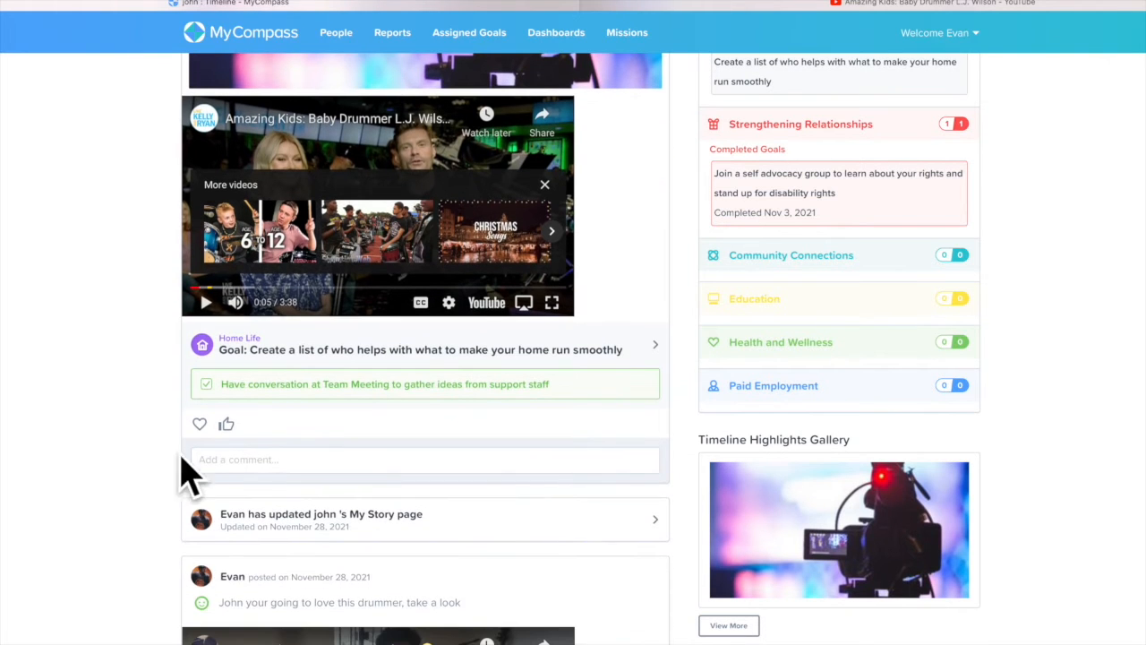
pyautogui.click(226, 424)
pyautogui.click(199, 424)
pyautogui.click(248, 459)
pyautogui.write('awesome')
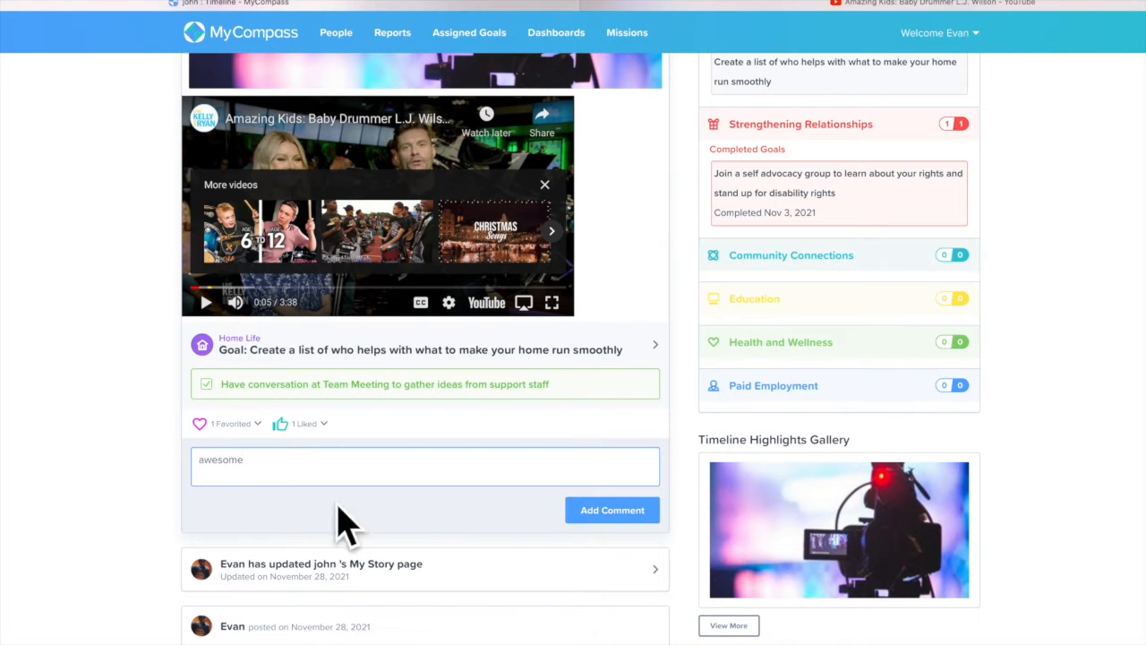
pyautogui.click(600, 513)
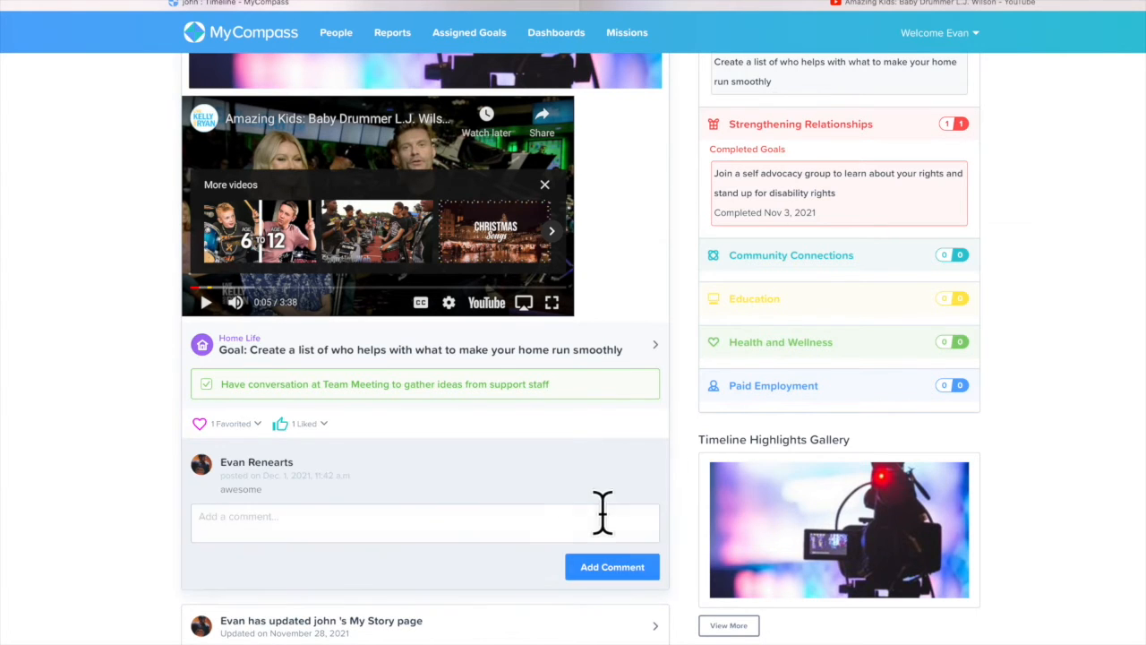
# Open the person's About page and review the My Story section with its text, drum video and edit option
pyautogui.scroll(7, 126, 305)
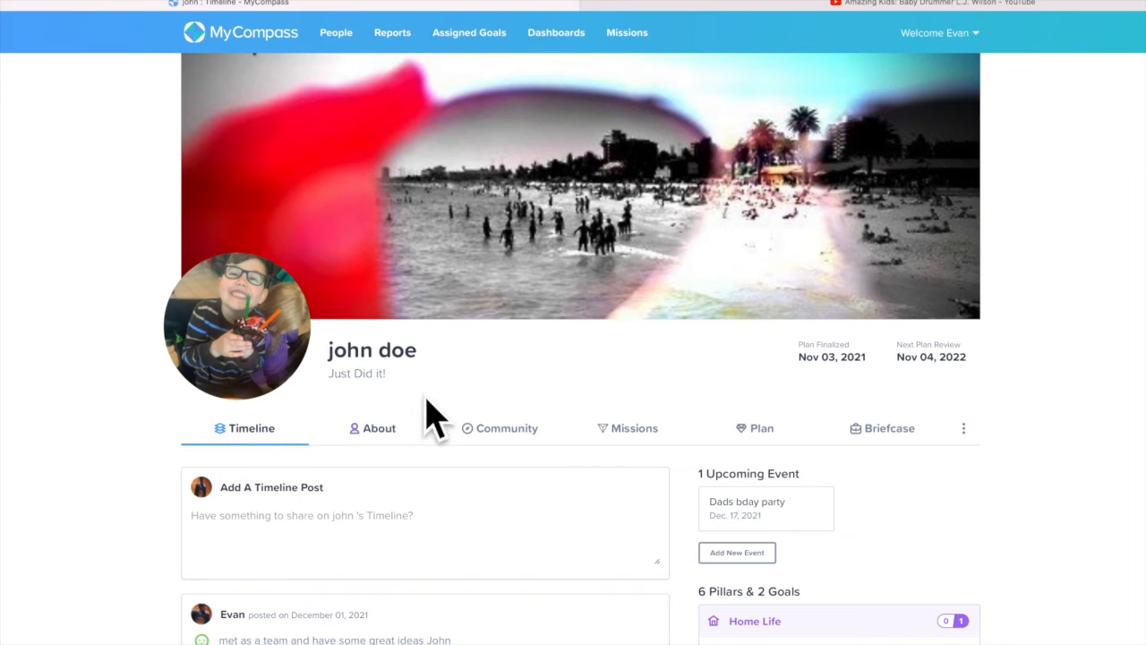
pyautogui.click(383, 430)
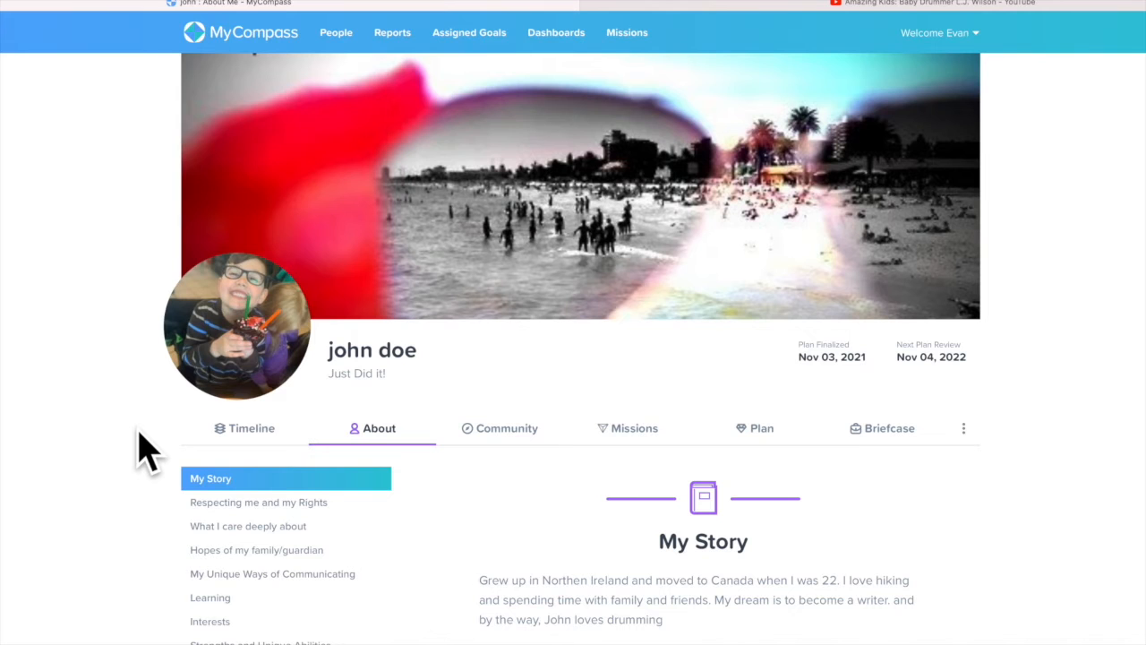
pyautogui.scroll(-3, 143, 448)
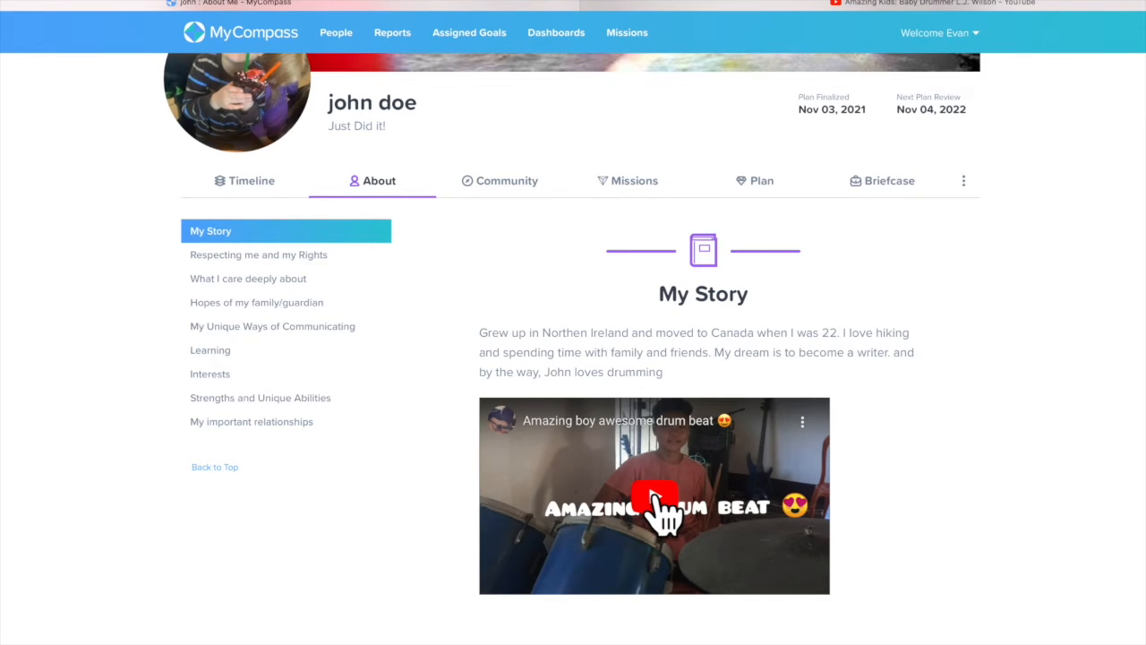
pyautogui.scroll(-2, 663, 510)
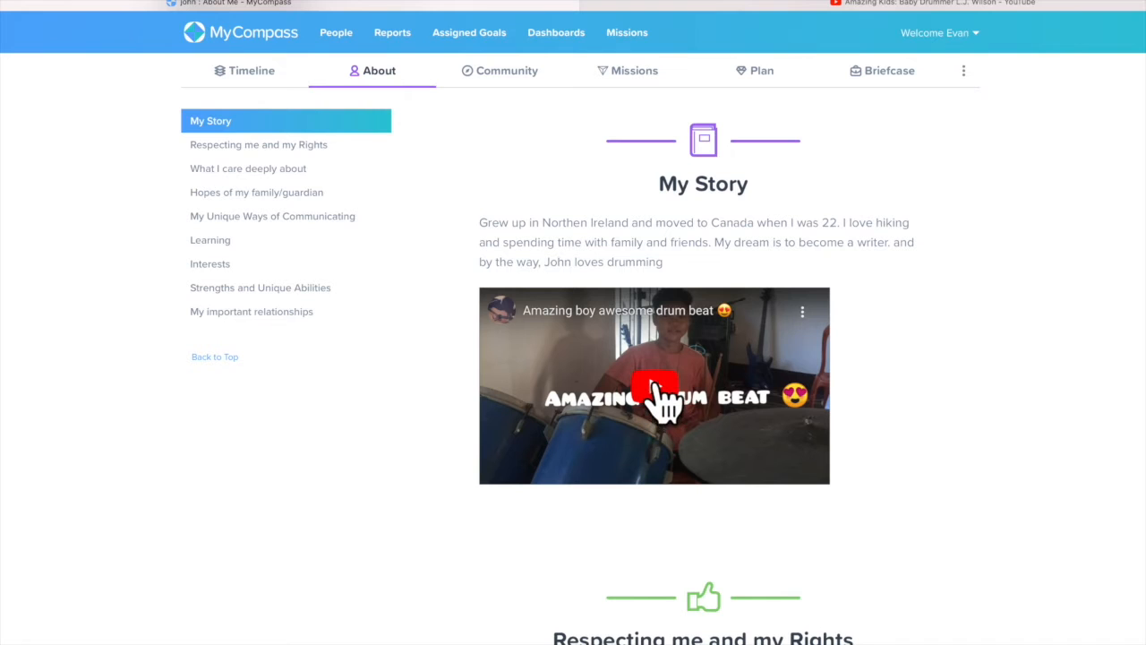
pyautogui.moveTo(755, 197)
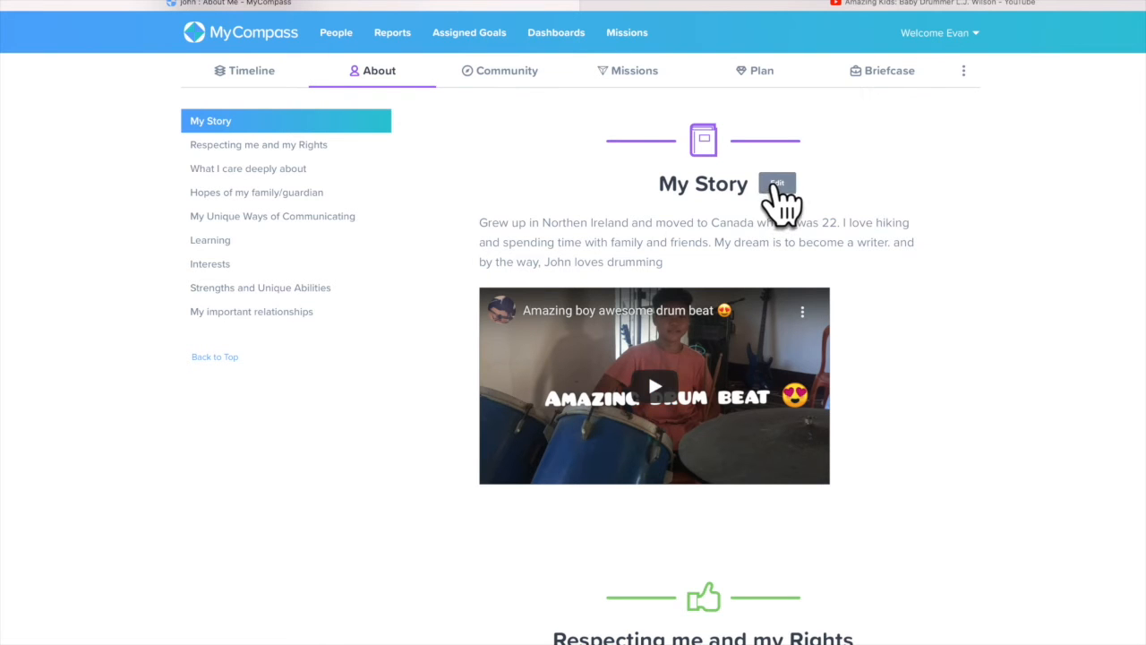
# Open the My Story section for editing and bold "o Canada" in the story text
pyautogui.click(778, 184)
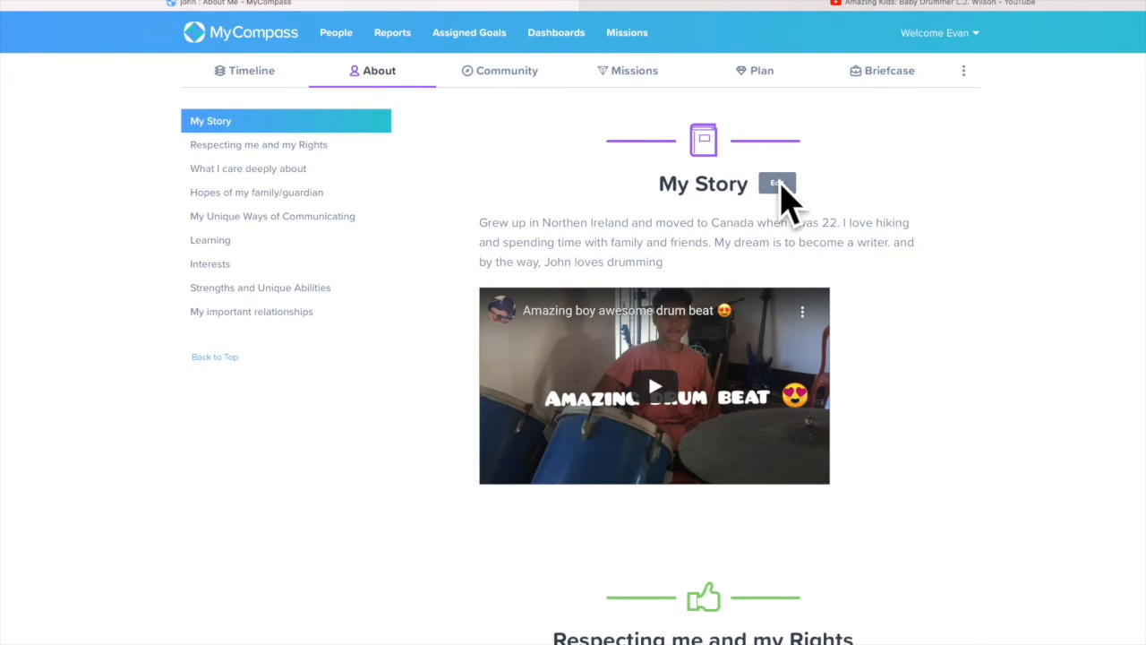
pyautogui.scroll(-2, 537, 464)
pyautogui.scroll(-3, 538, 464)
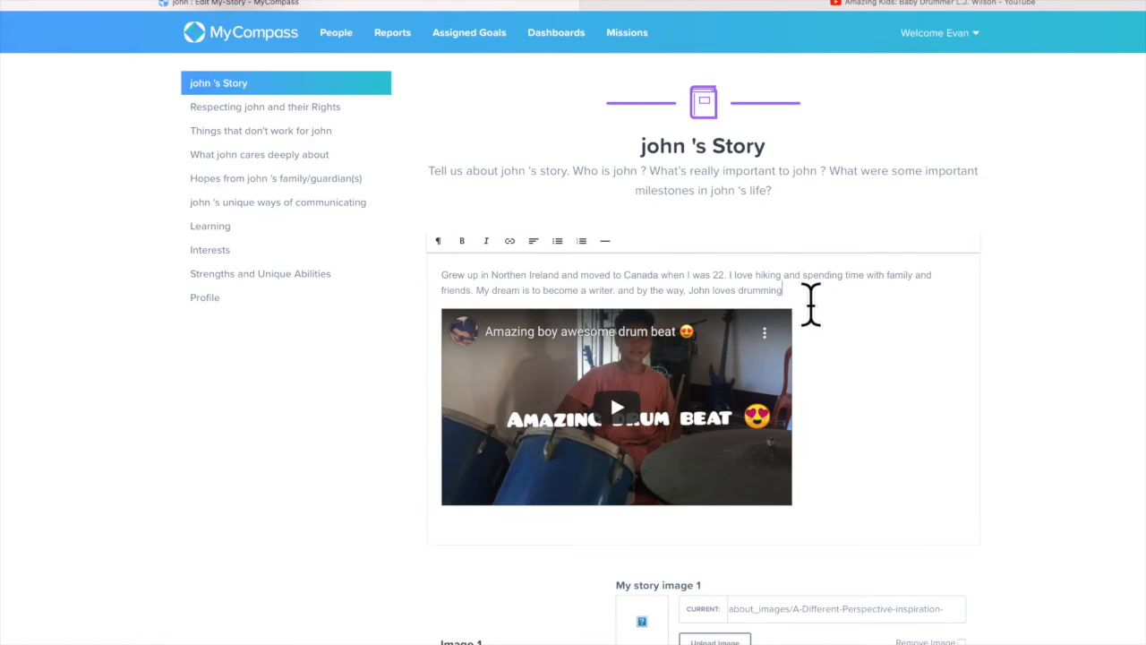
pyautogui.moveTo(660, 277); pyautogui.dragTo(614, 275)
pyautogui.click(462, 241)
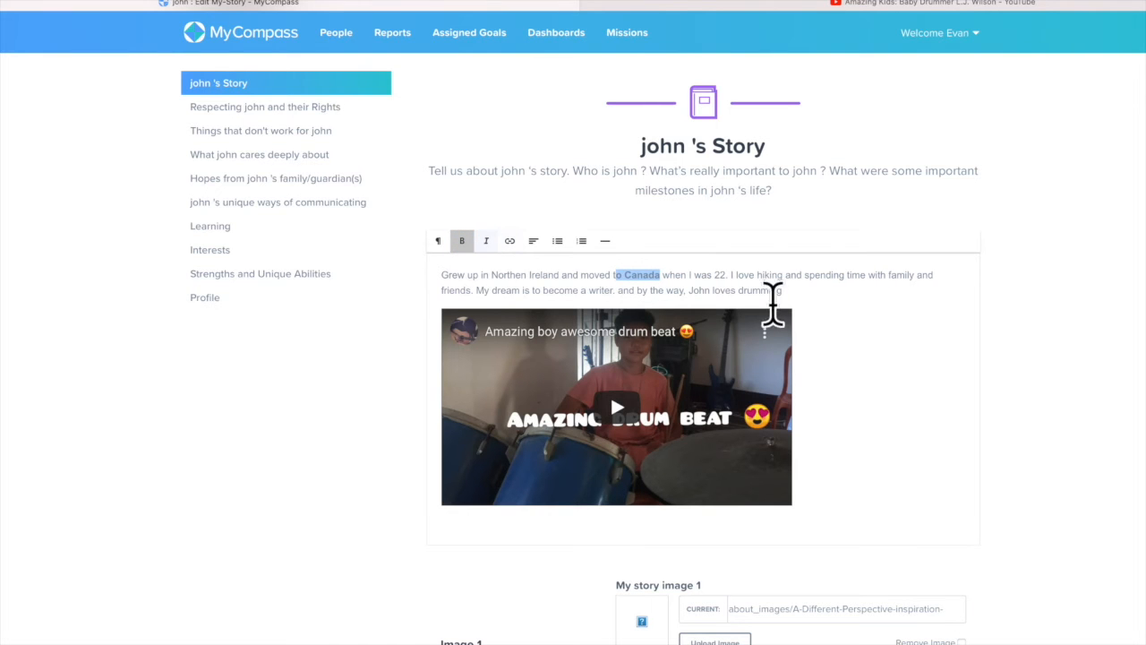
pyautogui.click(844, 370)
# Review the story's three image and caption fields, then save the story
pyautogui.scroll(-5, 833, 440)
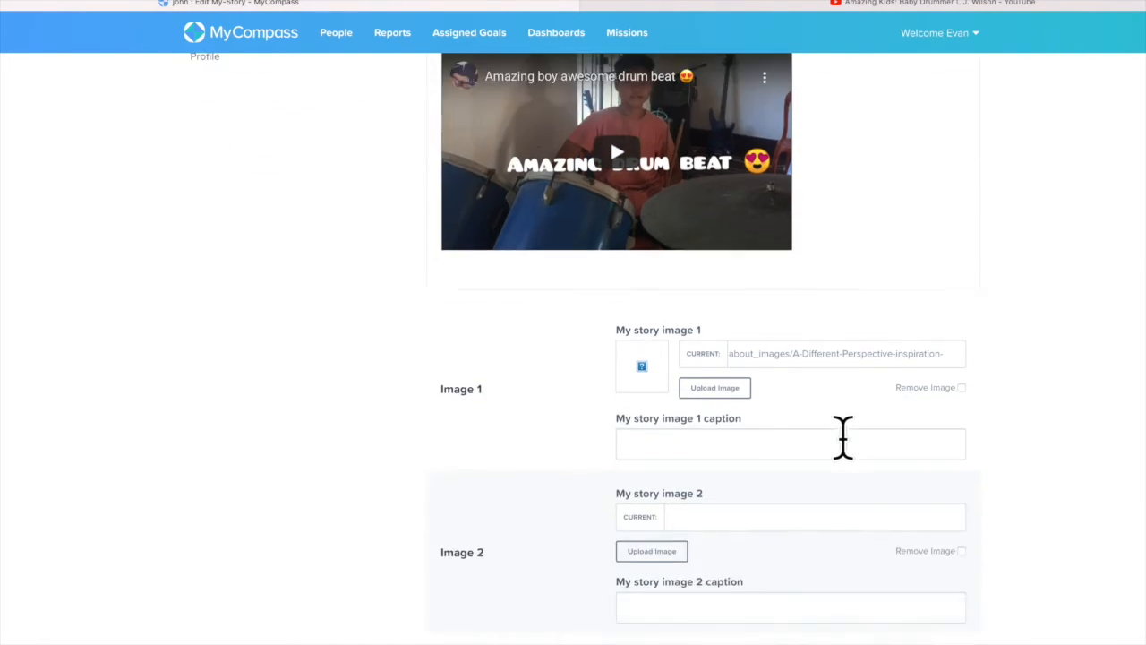
pyautogui.scroll(-2, 565, 465)
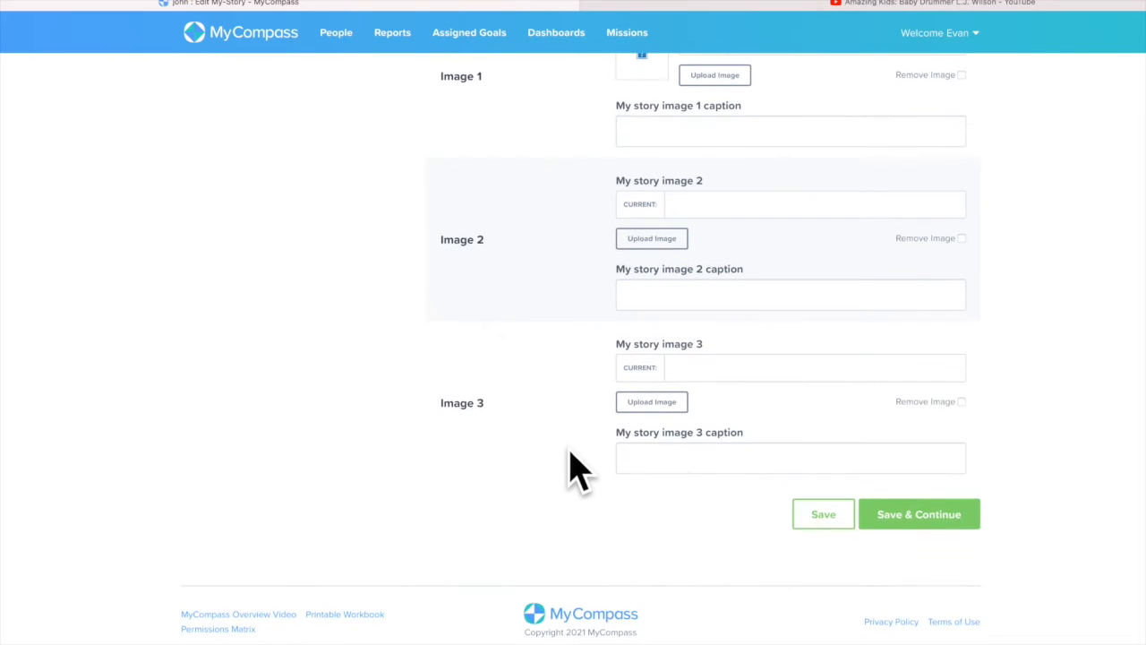
pyautogui.click(821, 512)
pyautogui.scroll(15, 461, 307)
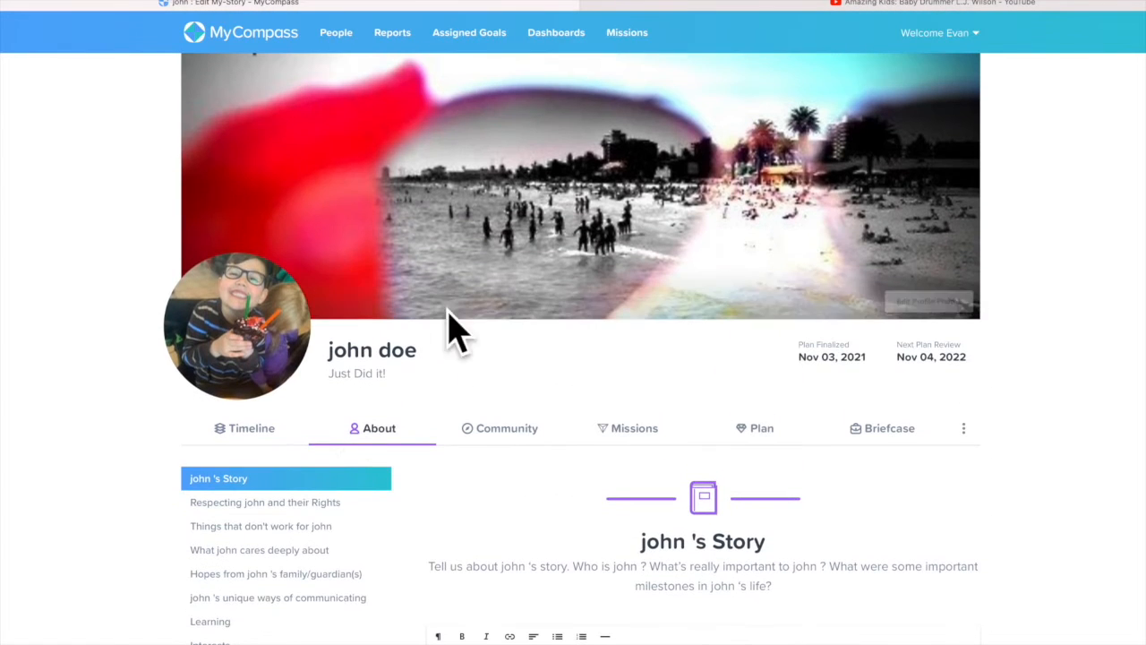
# Open the editor for the respect and rights section, then return to the About page and review Respecting me and my Rights
pyautogui.click(285, 503)
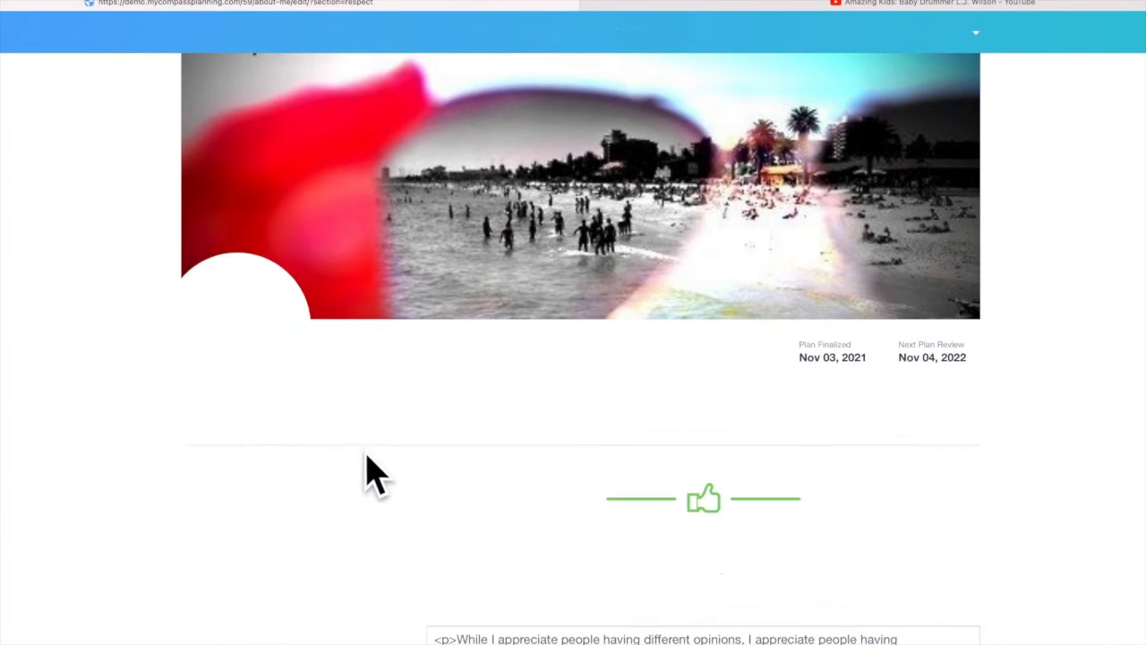
pyautogui.click(400, 434)
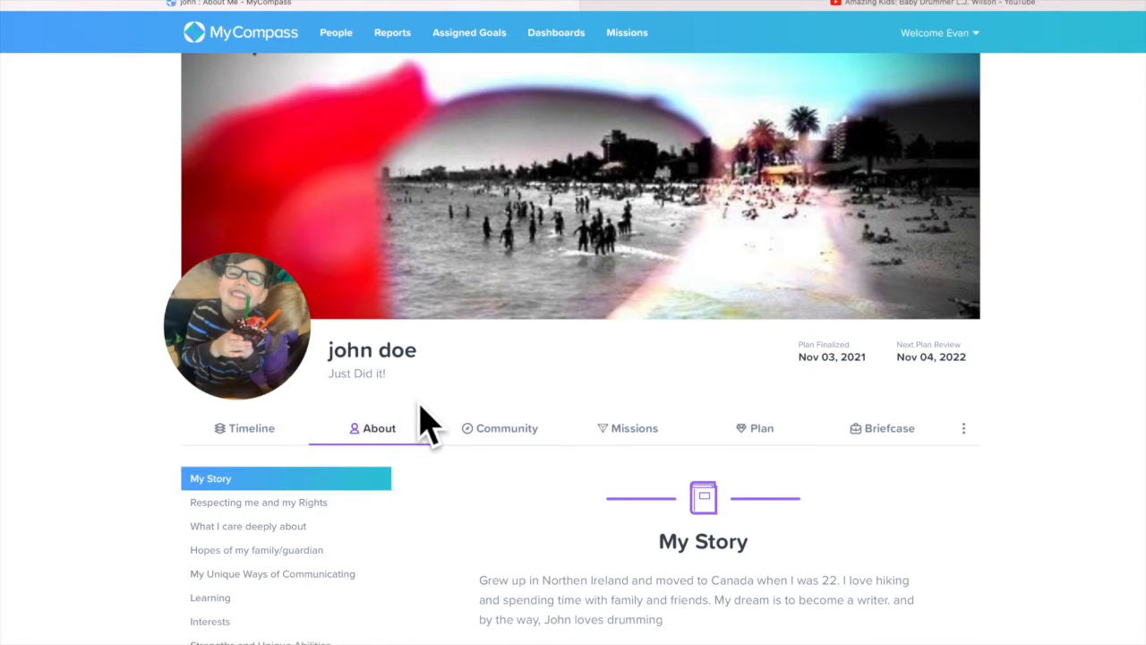
pyautogui.scroll(-4, 422, 425)
pyautogui.scroll(-5, 443, 429)
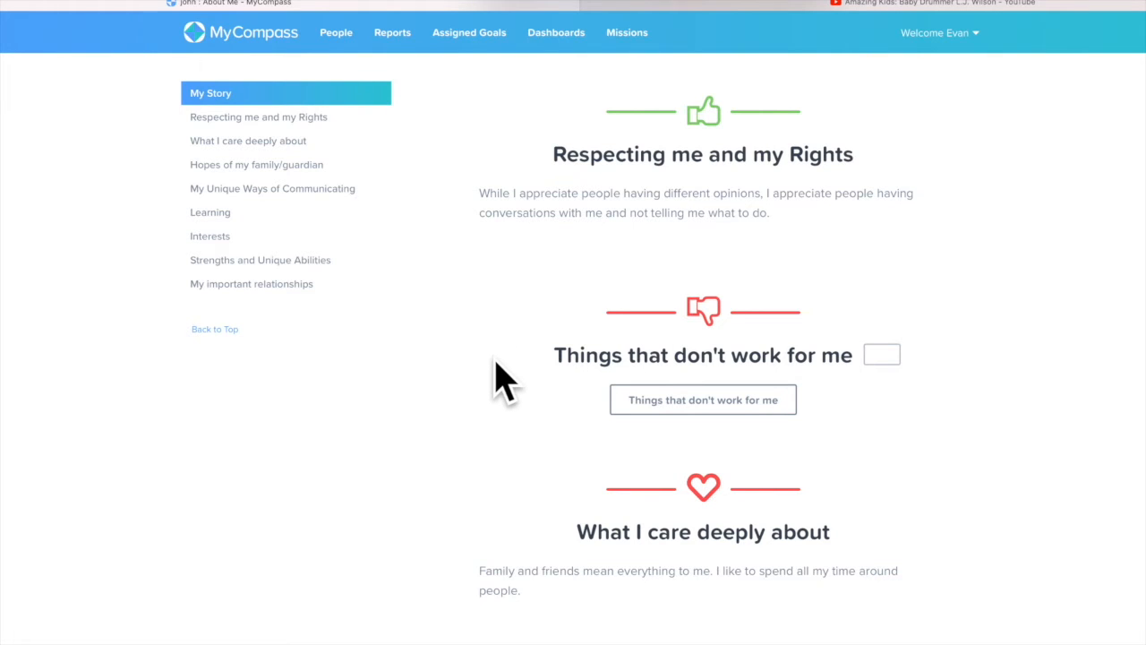
pyautogui.scroll(1, 495, 361)
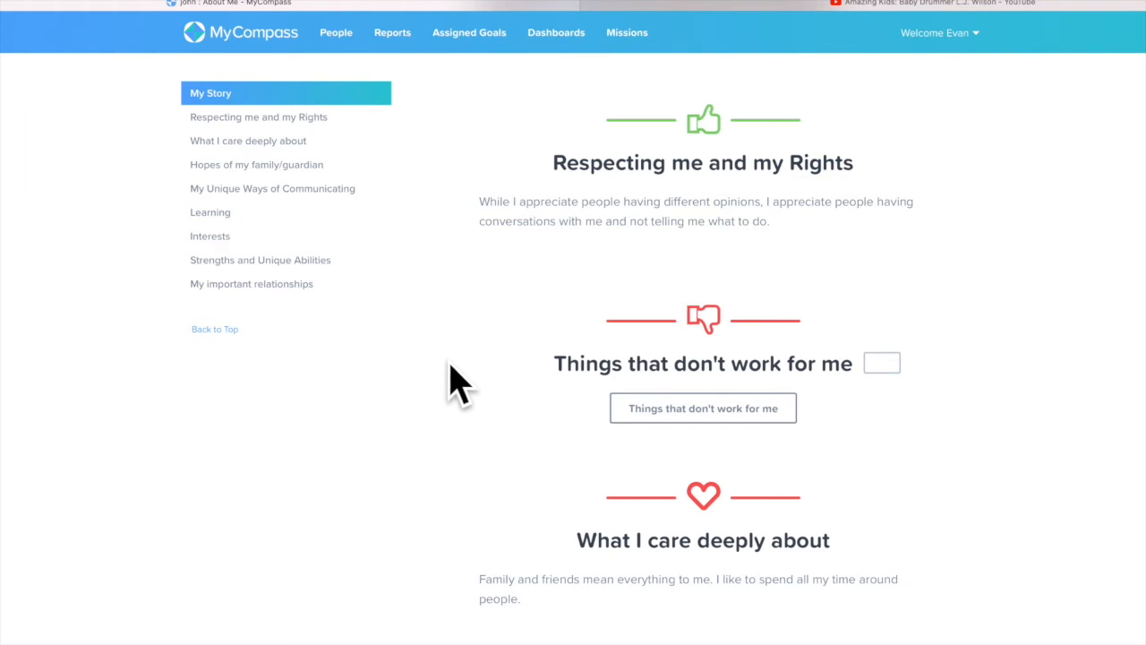
# Review the remaining About sections on dislikes, cares and family hopes, and jump to My Unique Ways of Communicating
pyautogui.scroll(-1, 443, 387)
pyautogui.scroll(-1, 448, 387)
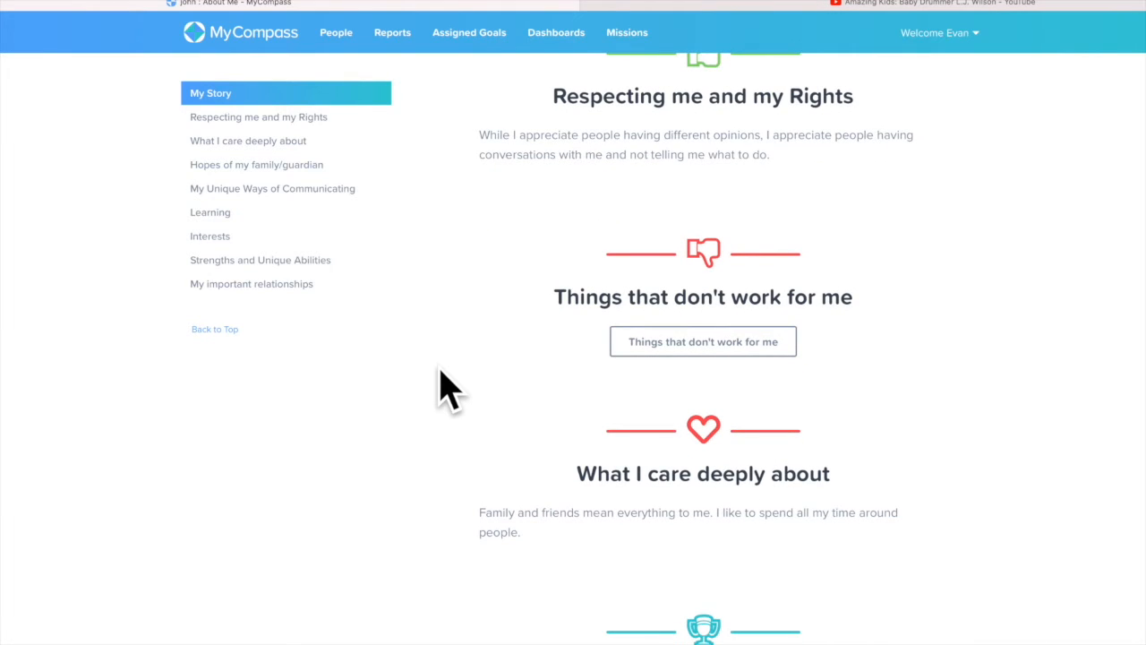
pyautogui.scroll(-3, 448, 387)
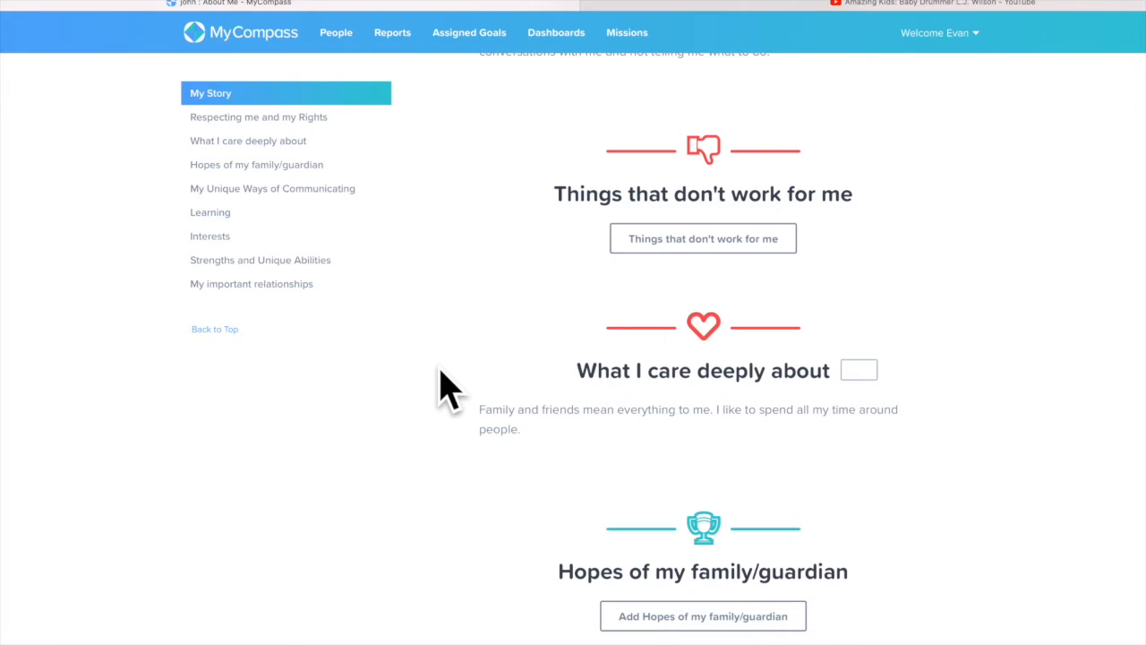
pyautogui.scroll(-2, 447, 387)
pyautogui.scroll(-10, 447, 387)
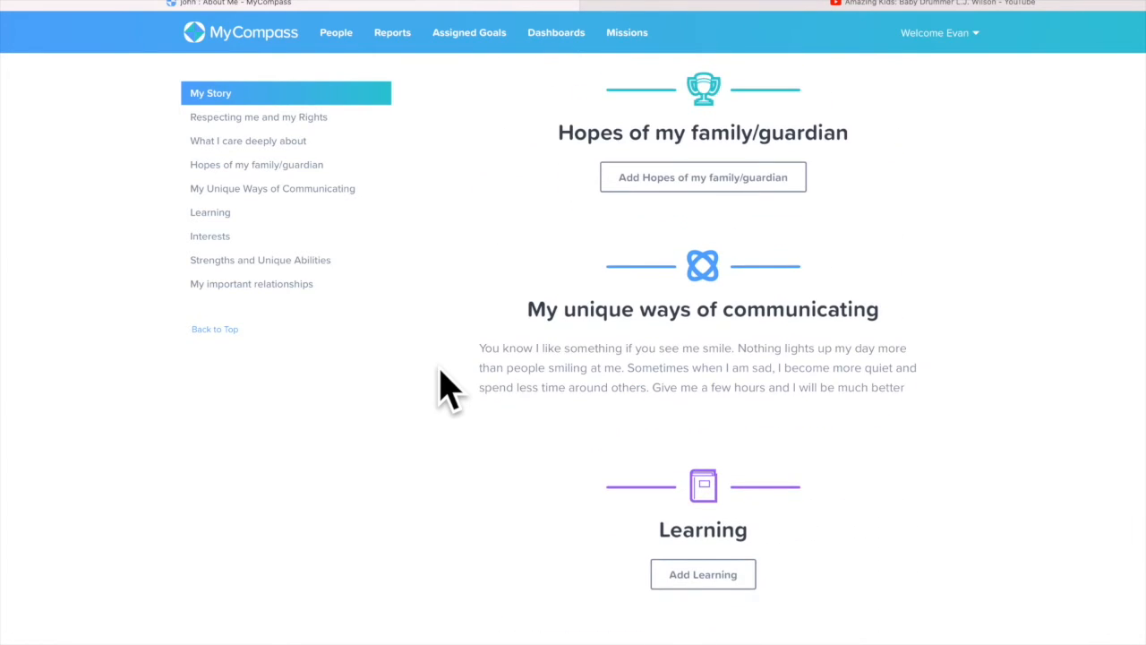
pyautogui.scroll(4, 448, 387)
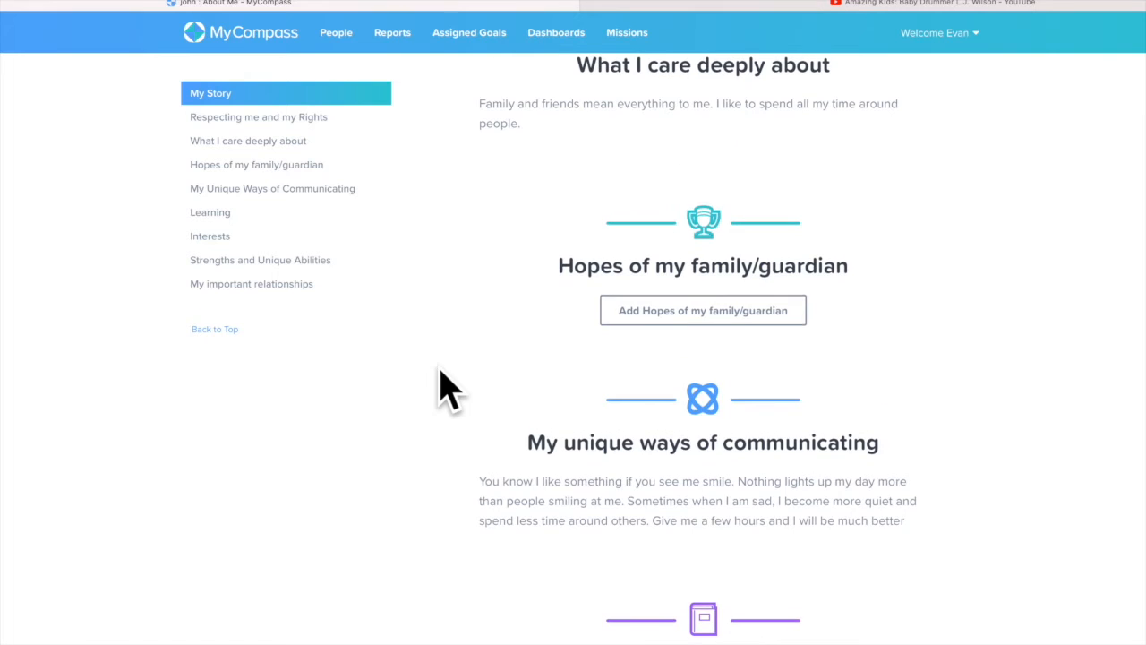
pyautogui.click(246, 189)
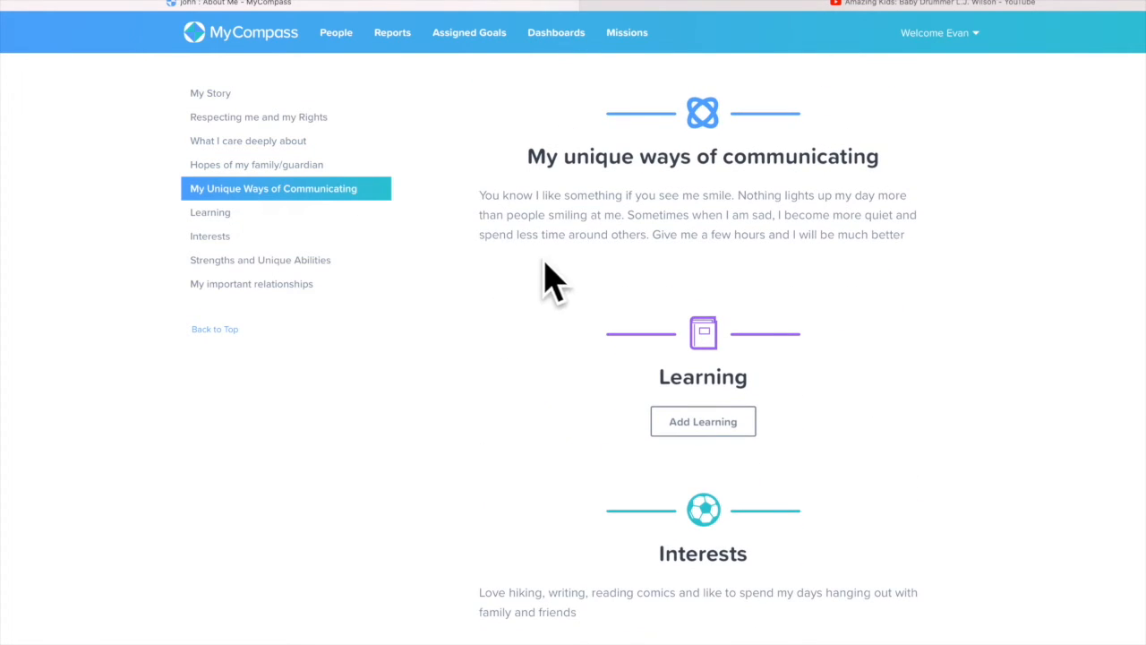
pyautogui.scroll(20, 594, 251)
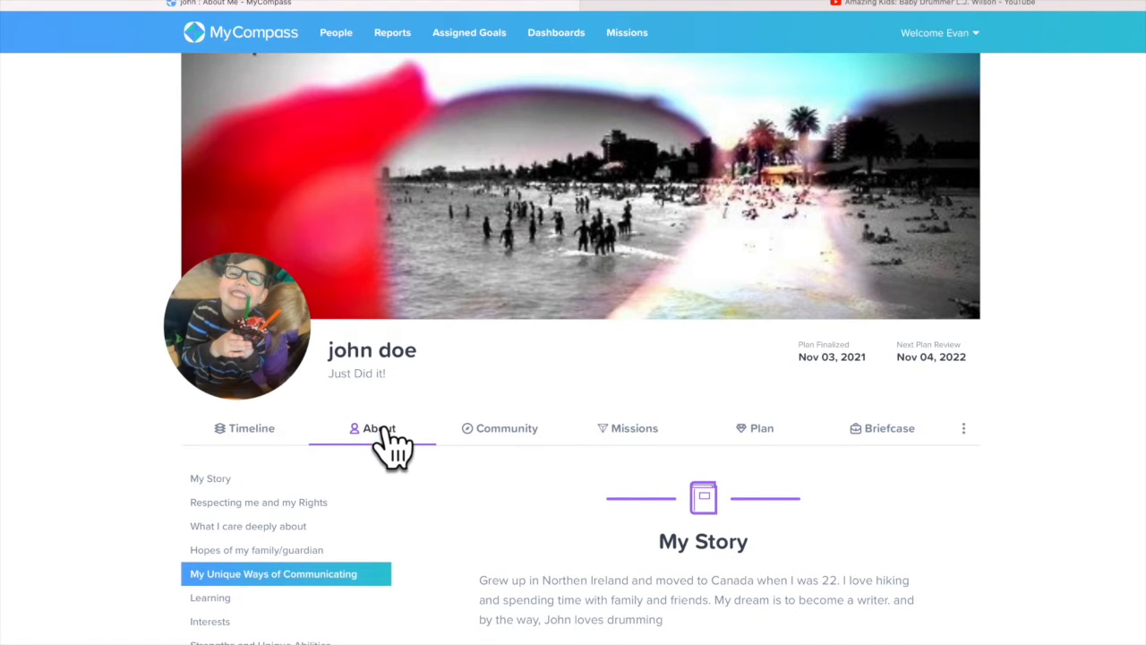
# Open the person's Community page and review the My Places list and its map markers
pyautogui.click(513, 430)
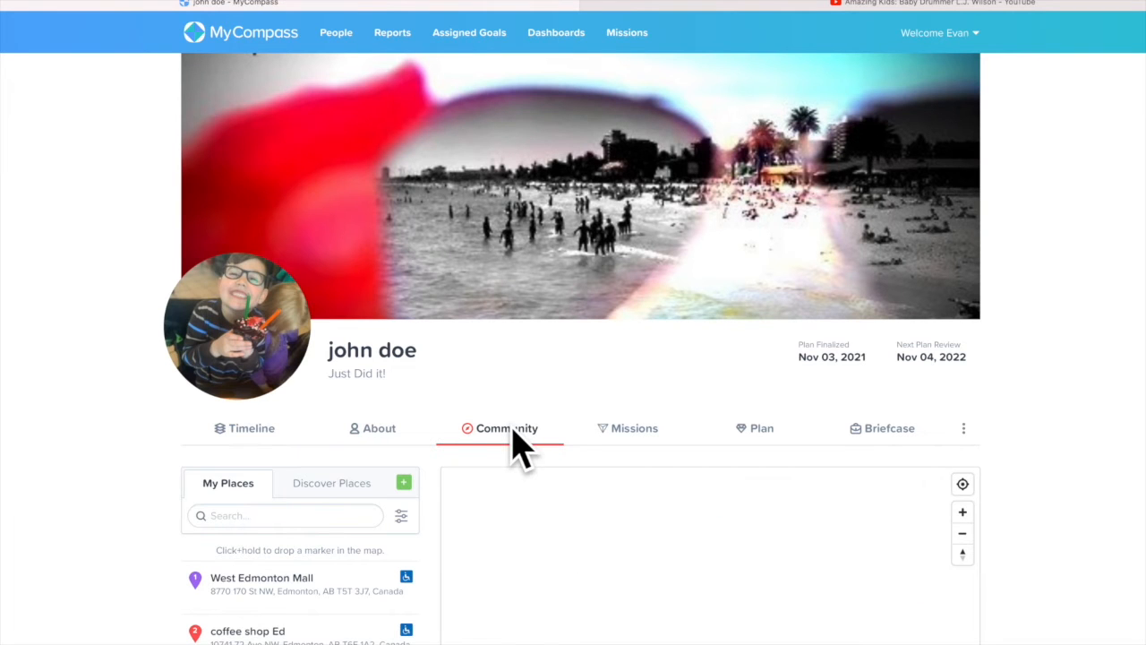
pyautogui.scroll(-3, 131, 457)
pyautogui.scroll(-1, 130, 456)
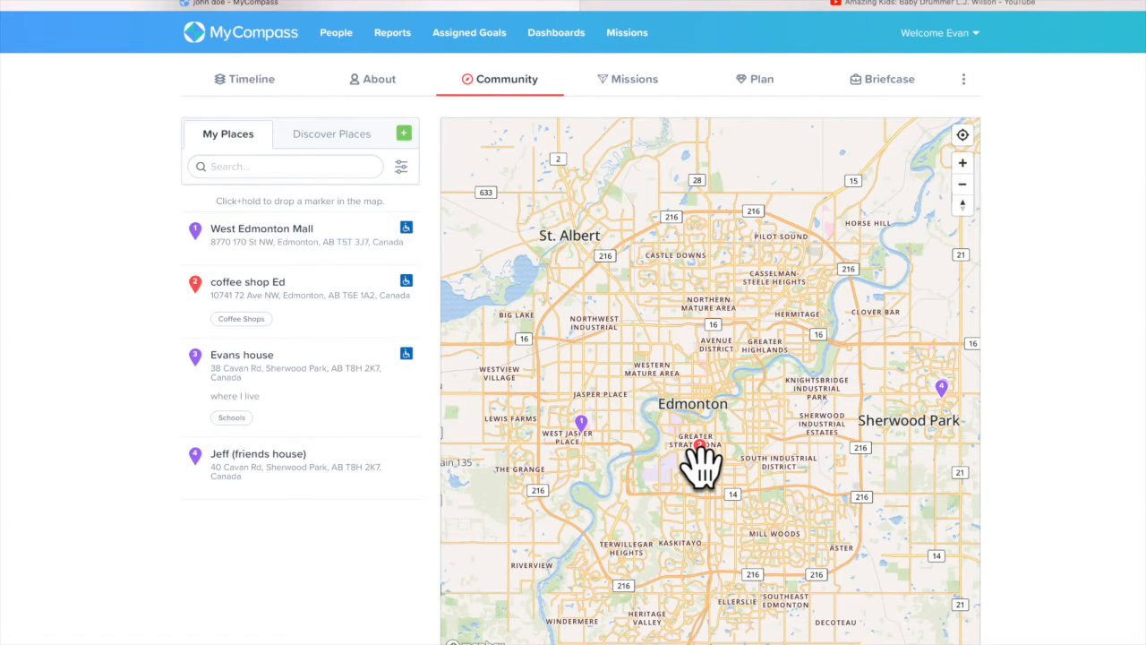
# Open the friend's house place for editing and examine its tags, wheelchair access and approval options
pyautogui.click(262, 467)
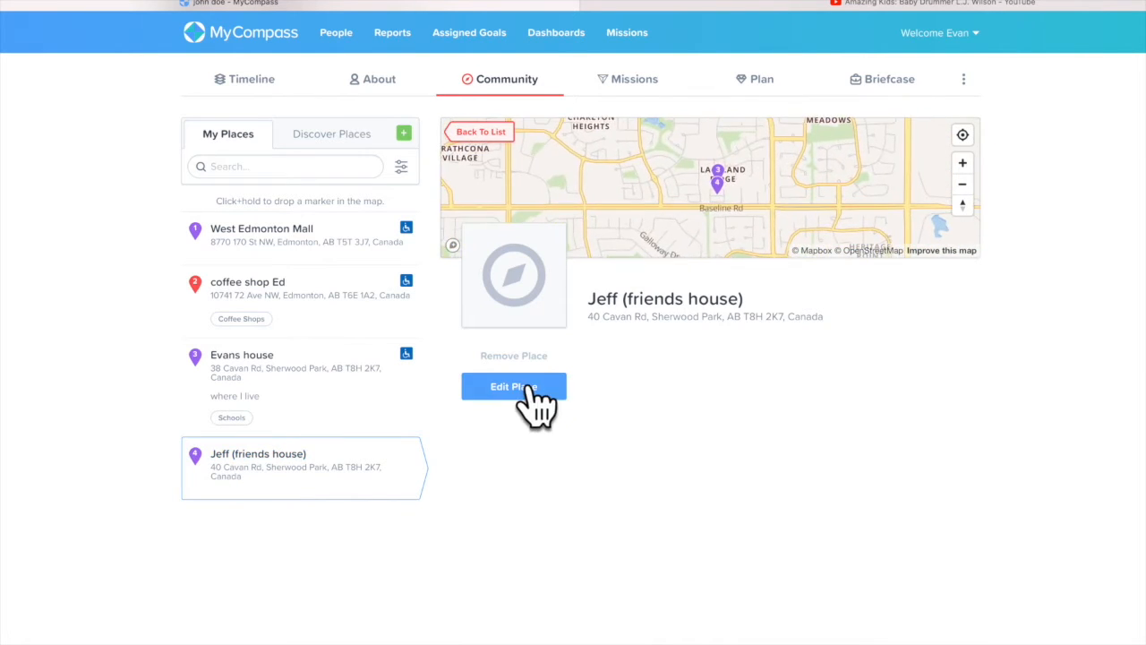
pyautogui.click(529, 391)
pyautogui.scroll(-12, 627, 479)
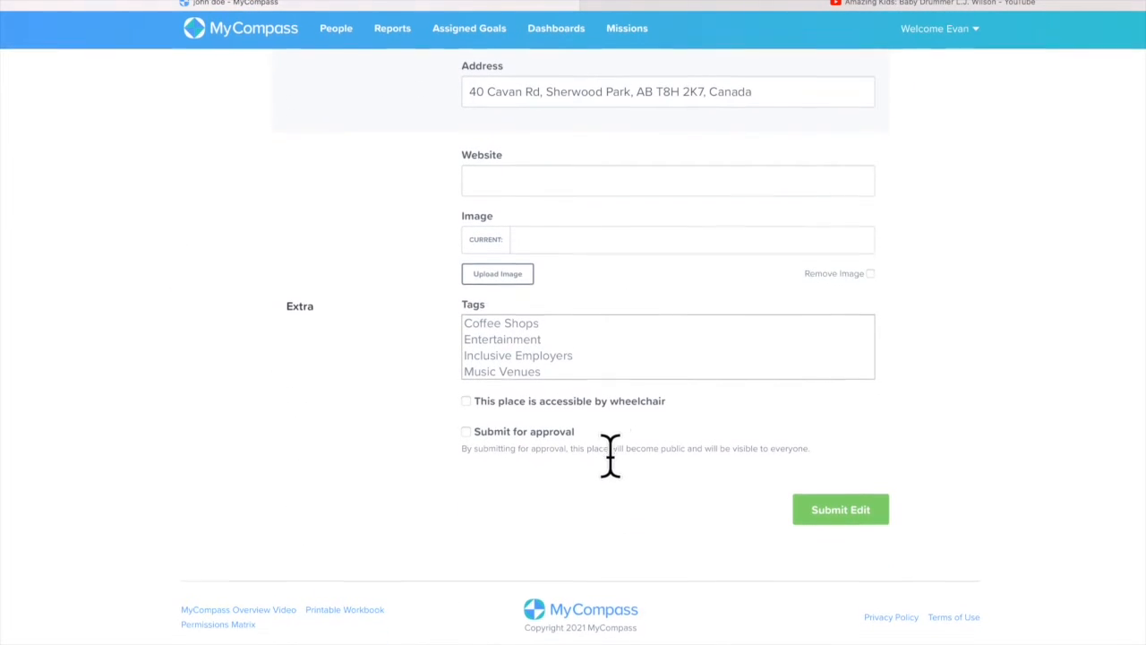
pyautogui.click(465, 436)
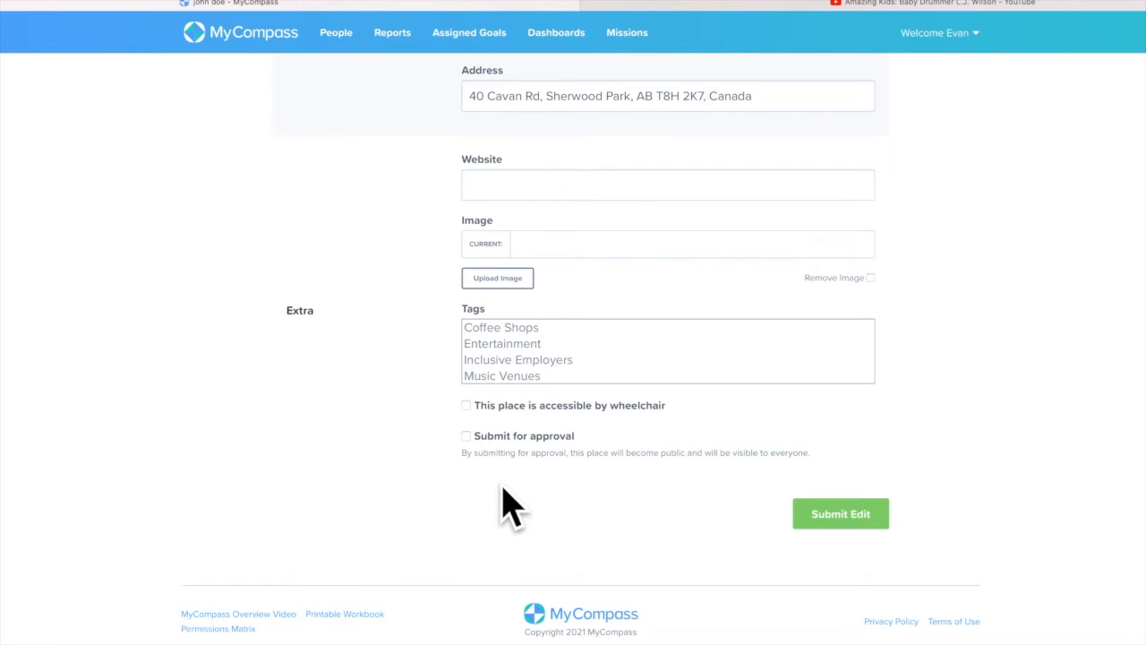
# Look through the place form's name, description, personal meaning, address search, website and image fields
pyautogui.scroll(9, 440, 429)
pyautogui.scroll(3, 440, 430)
pyautogui.click(532, 459)
pyautogui.scroll(-4, 630, 481)
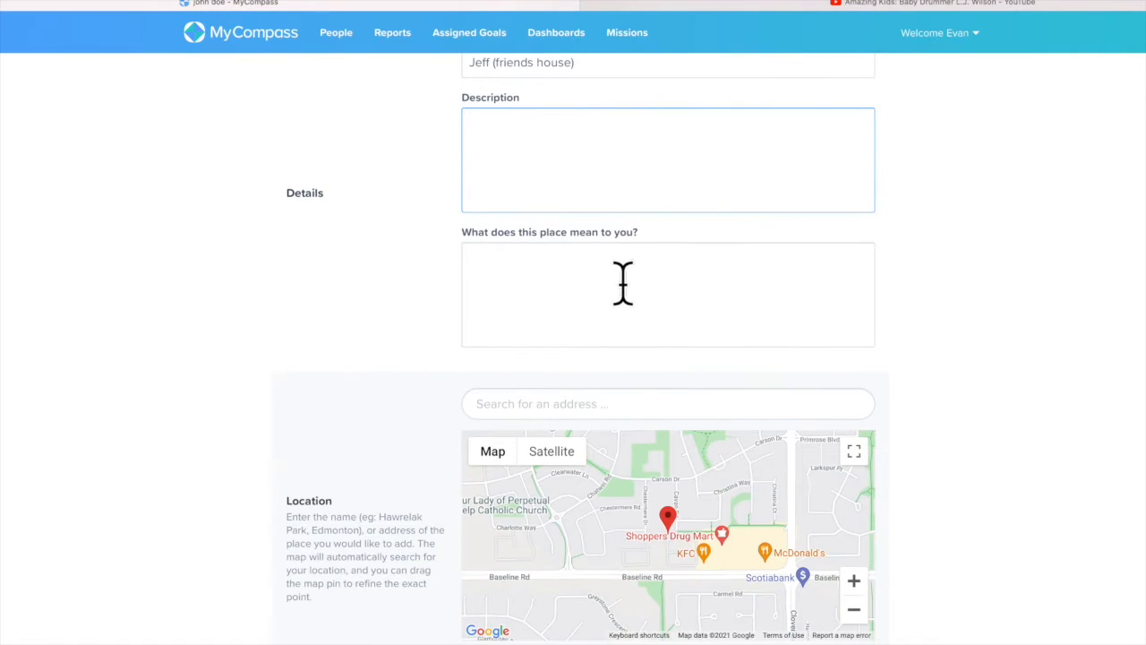
pyautogui.click(549, 398)
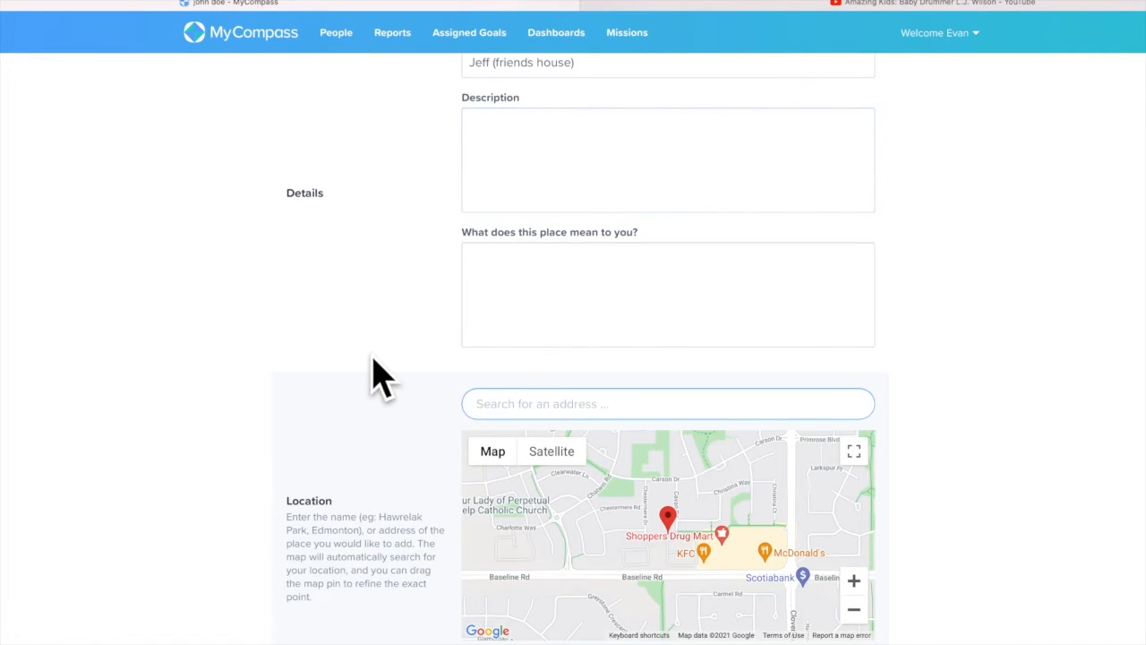
pyautogui.scroll(-2, 421, 358)
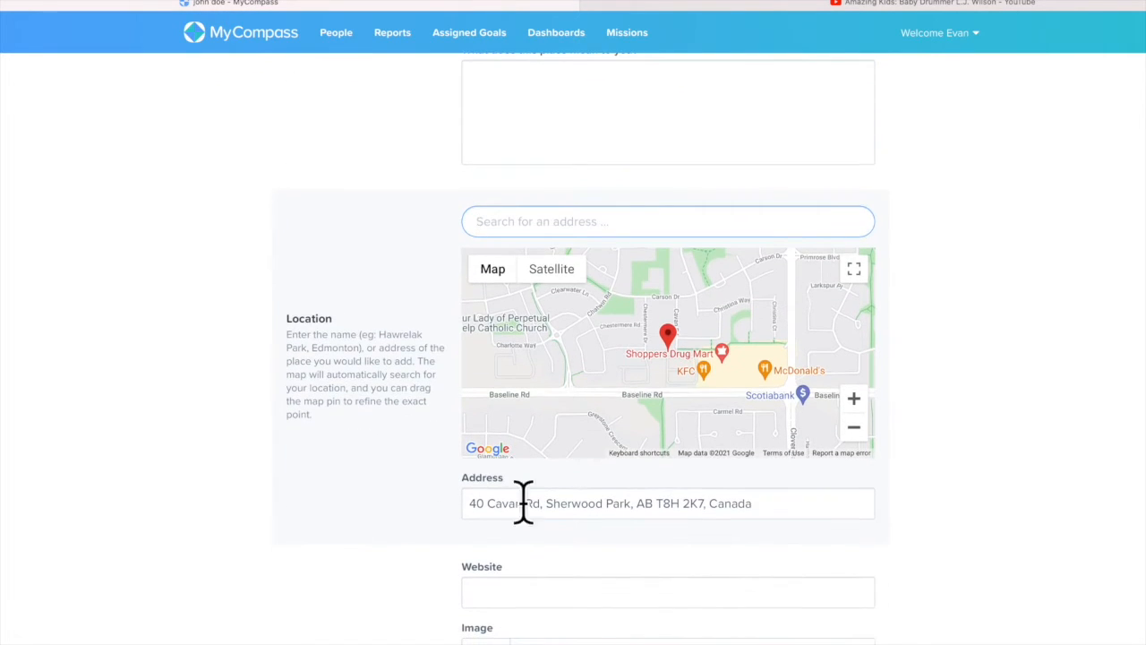
pyautogui.scroll(-2, 445, 515)
pyautogui.click(502, 450)
pyautogui.scroll(-1, 412, 502)
pyautogui.scroll(-1, 425, 499)
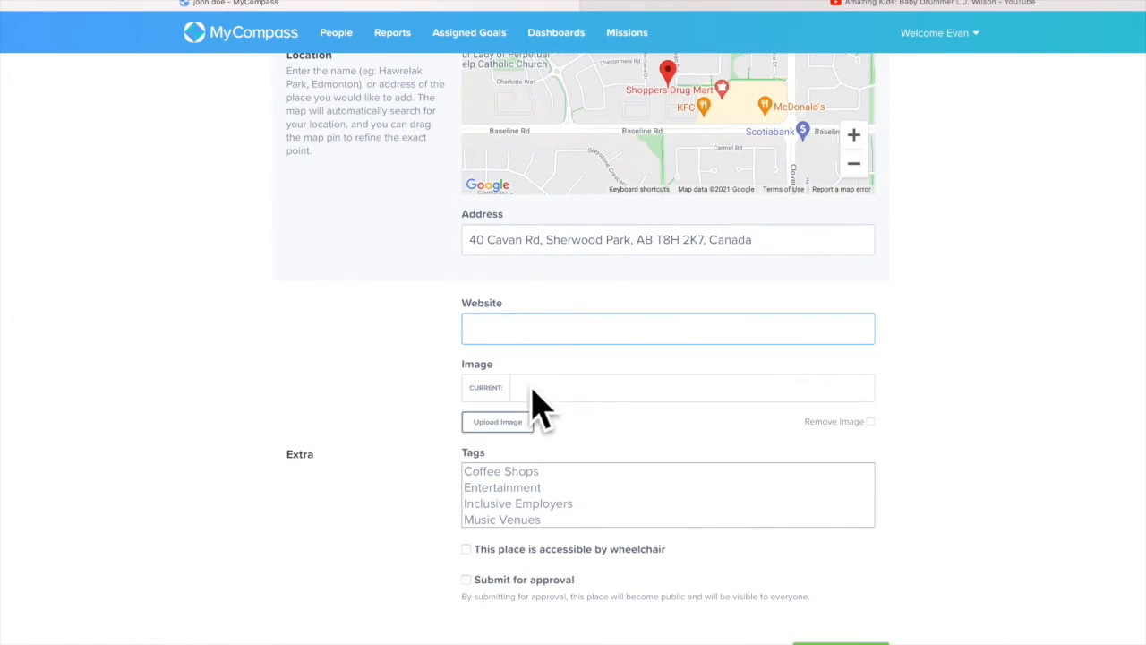
# Mark the friend's house as accessible by wheelchair, then return to the Community page without submitting the edit
pyautogui.scroll(-2, 420, 468)
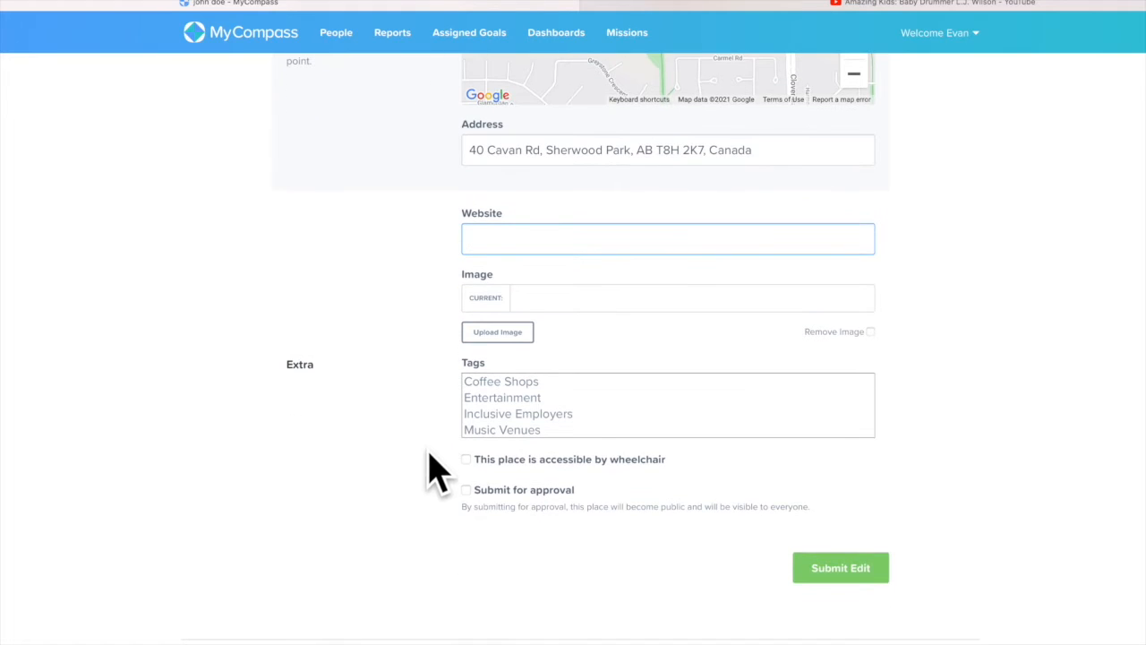
pyautogui.click(465, 459)
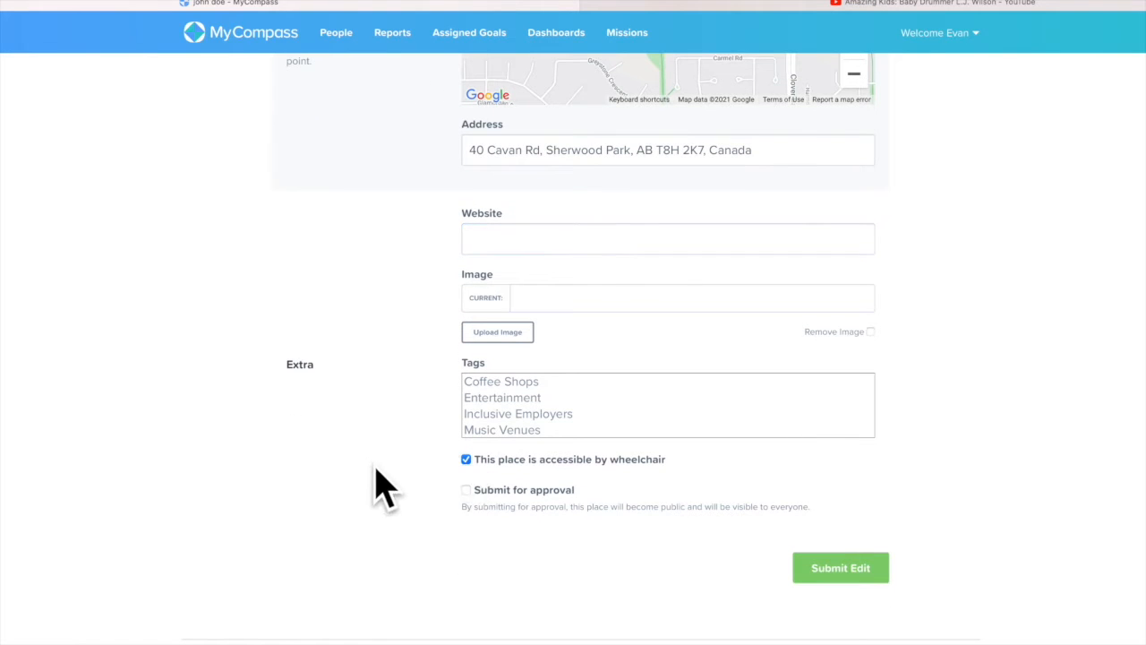
pyautogui.scroll(12, 430, 371)
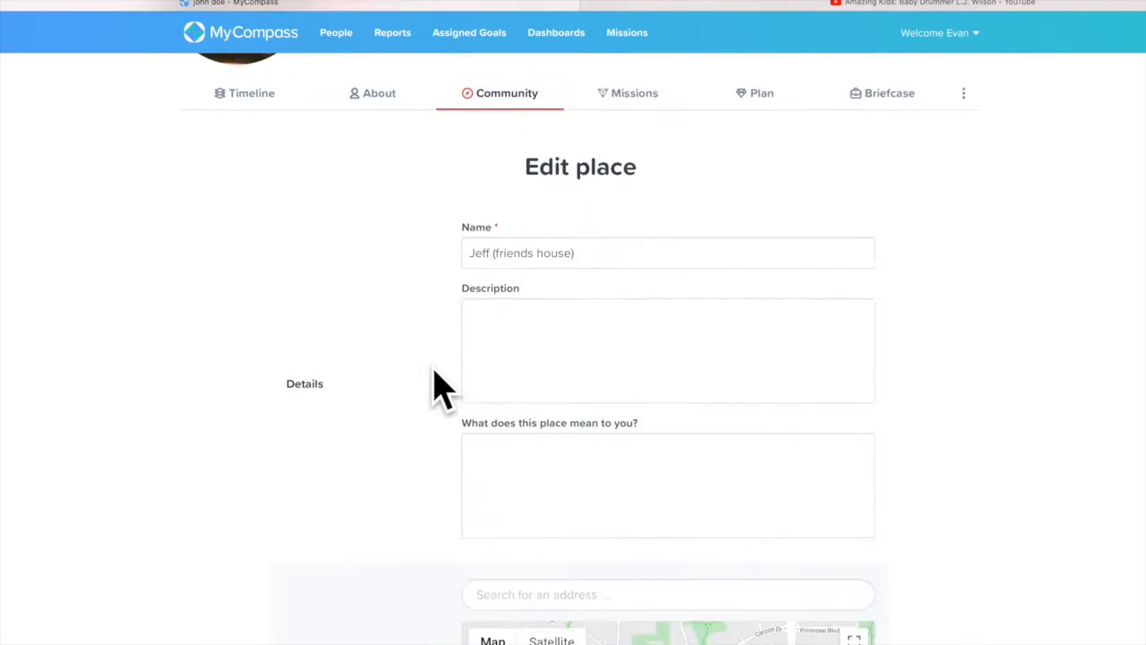
pyautogui.click(512, 428)
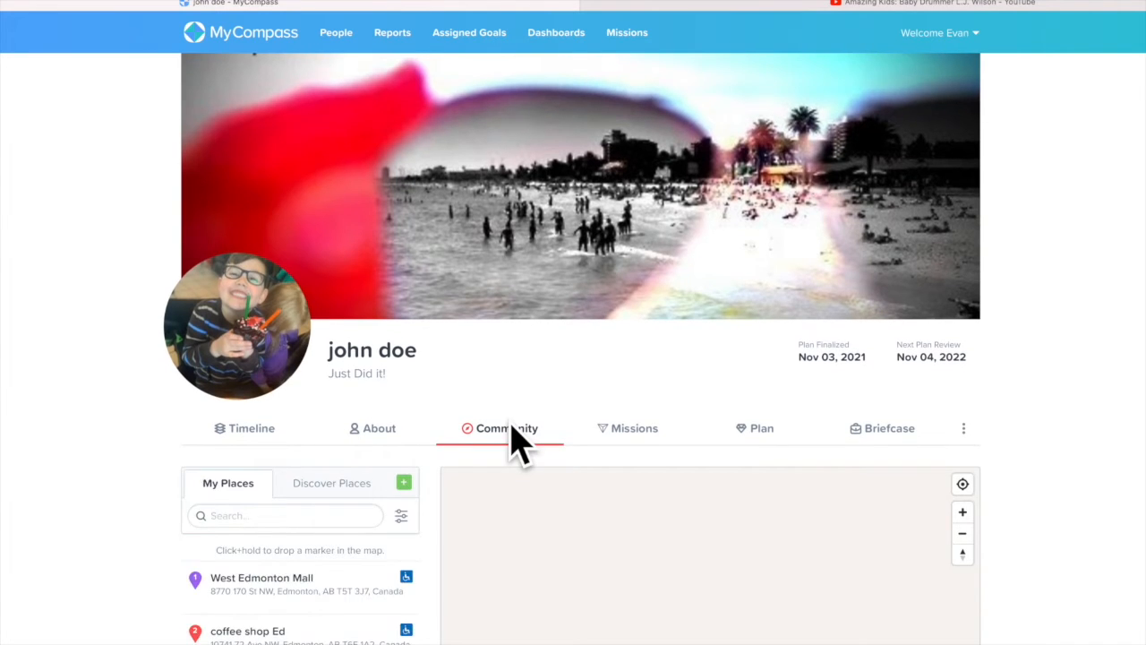
# View the details of West Edmonton Mall and the coffee shop listed under My Places
pyautogui.scroll(-4, 515, 430)
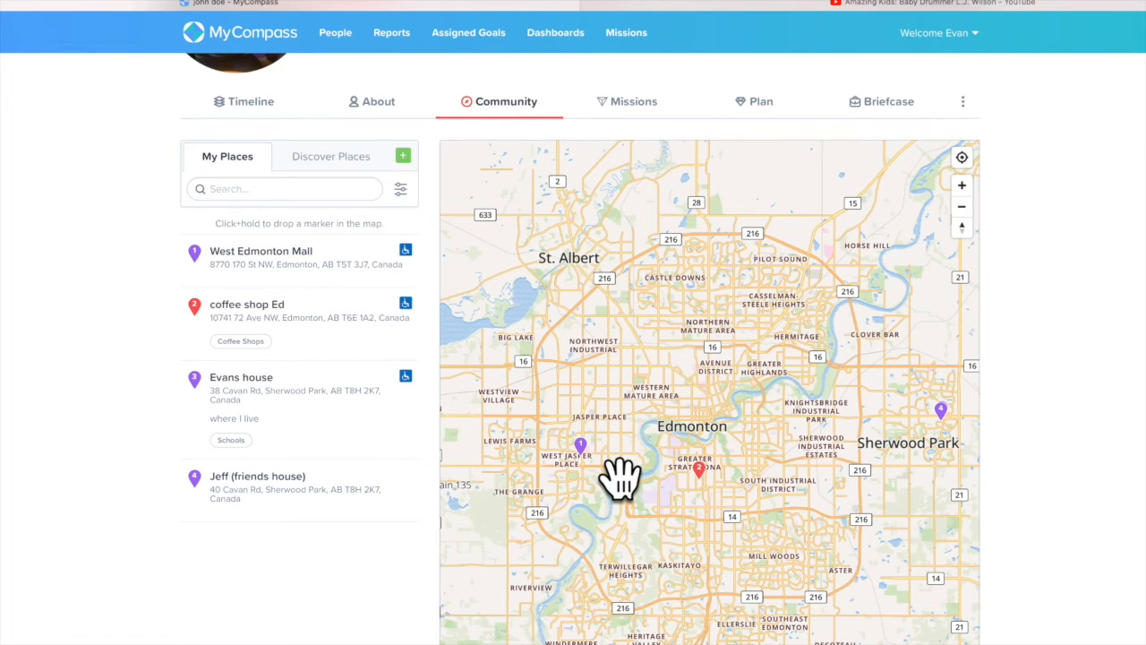
pyautogui.click(264, 270)
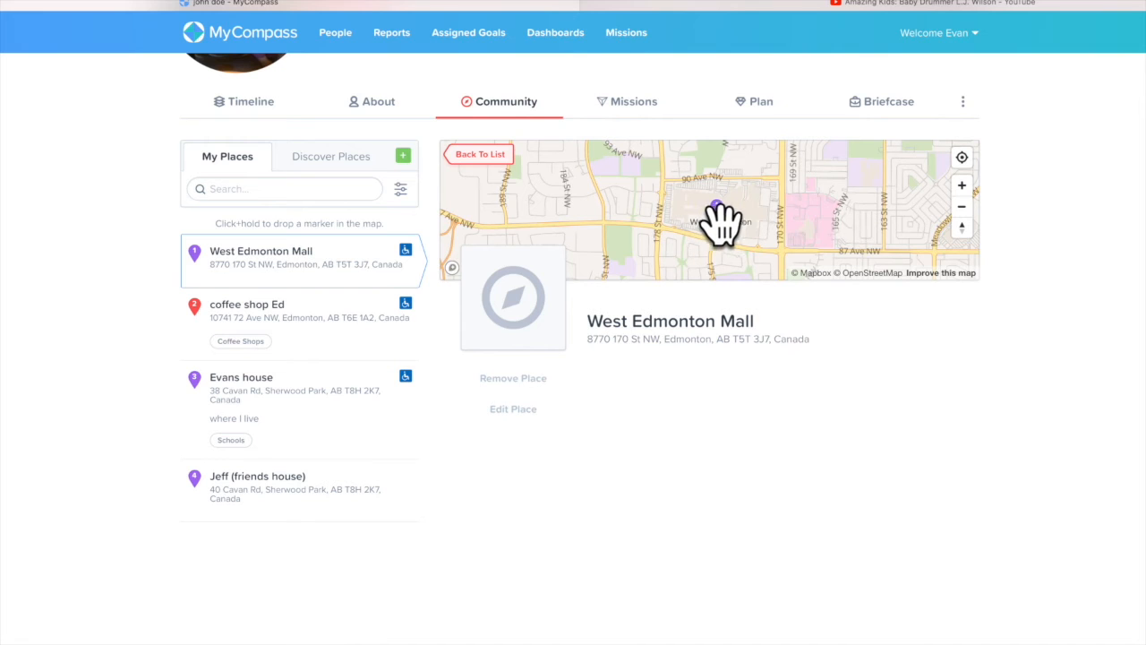
pyautogui.click(228, 311)
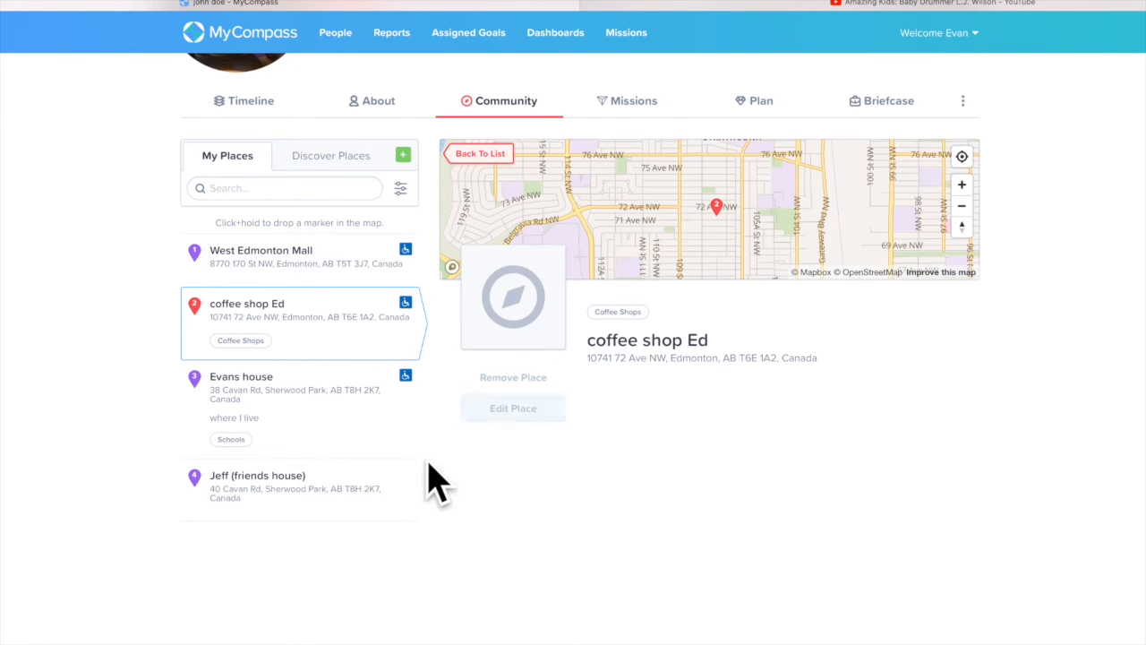
pyautogui.scroll(-1, 332, 177)
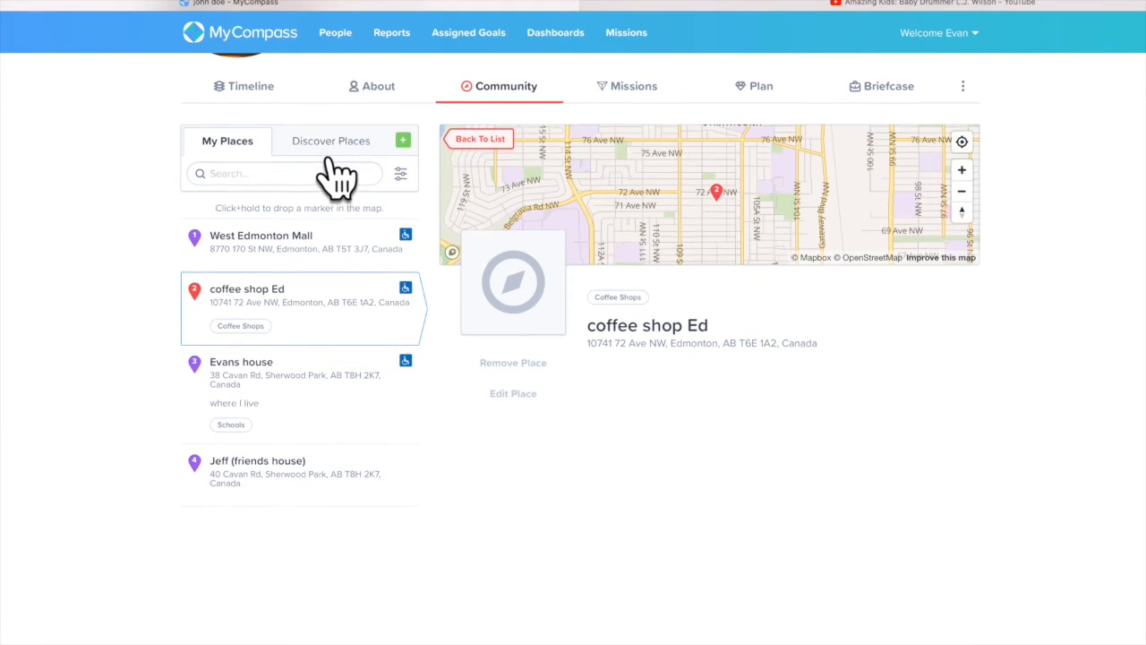
# Switch to Discover Places and browse the listed community places and their map markers
pyautogui.click(336, 162)
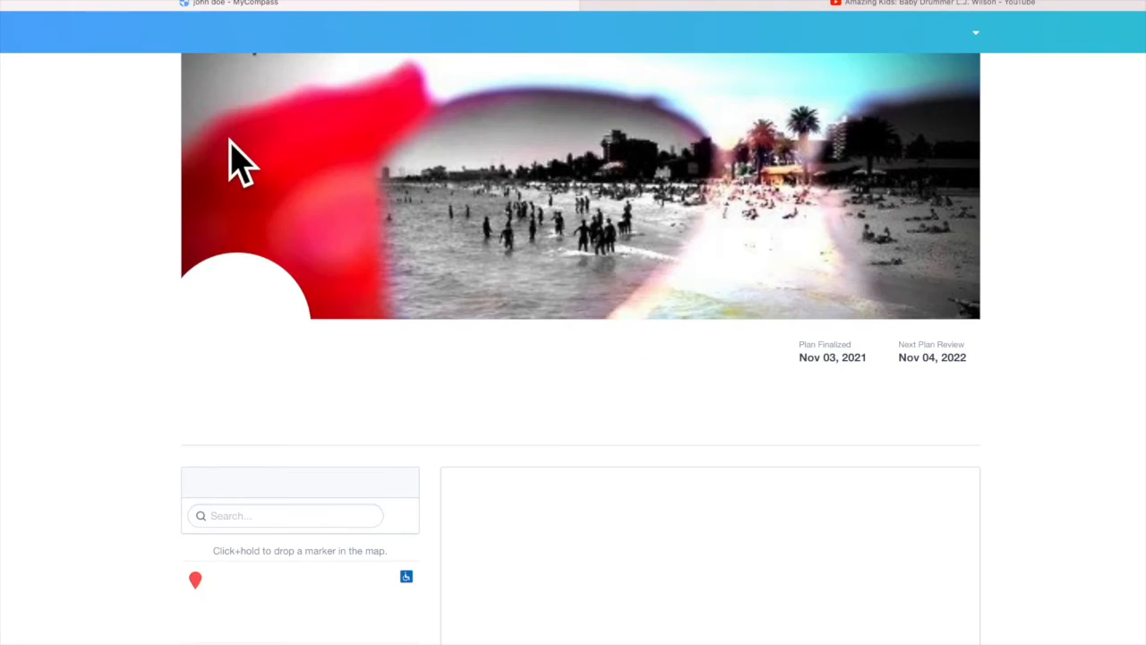
pyautogui.scroll(-3, 112, 315)
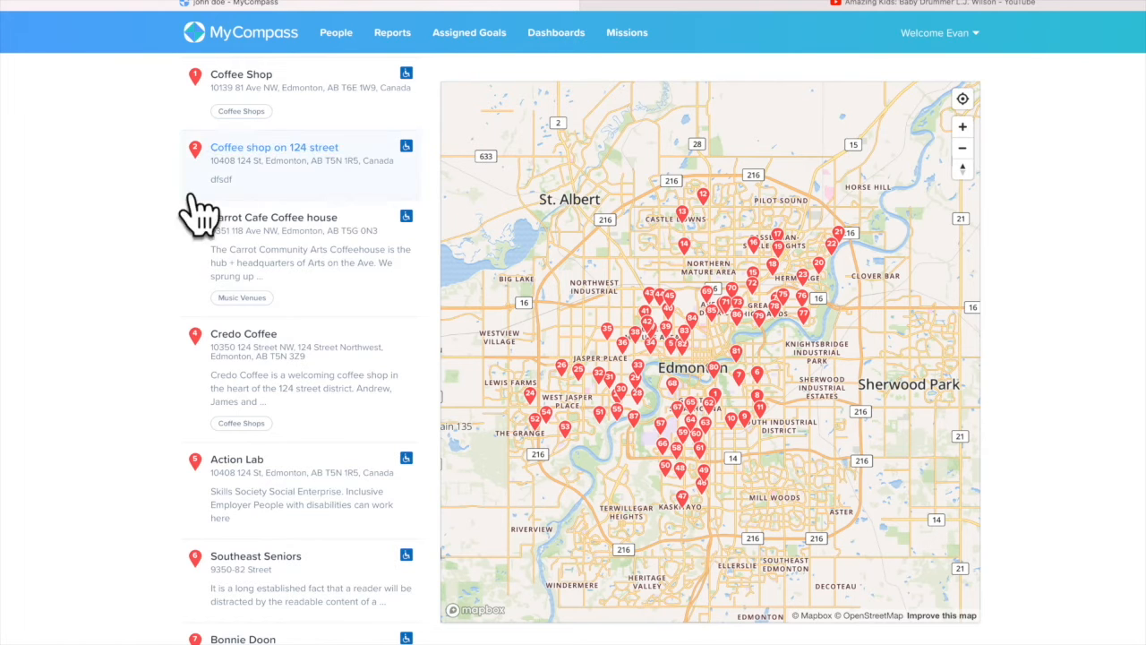
# Look through the rest of the Discover Places list alongside the numbered map markers, then return to the profile's header
pyautogui.scroll(-4, 153, 250)
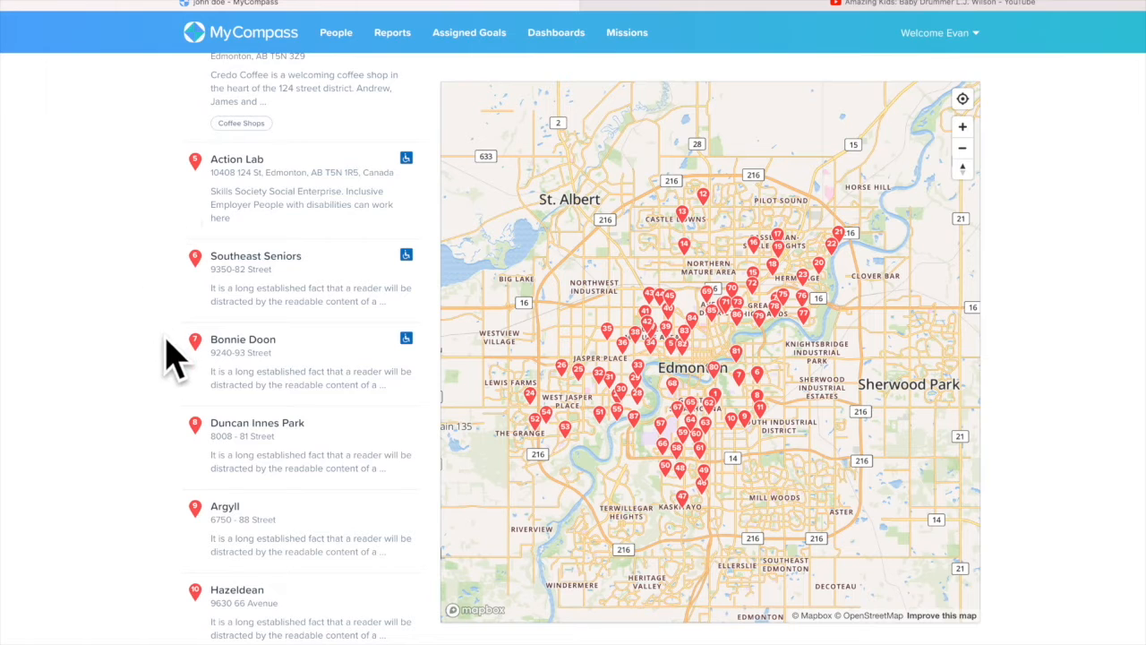
pyautogui.scroll(-2, 154, 422)
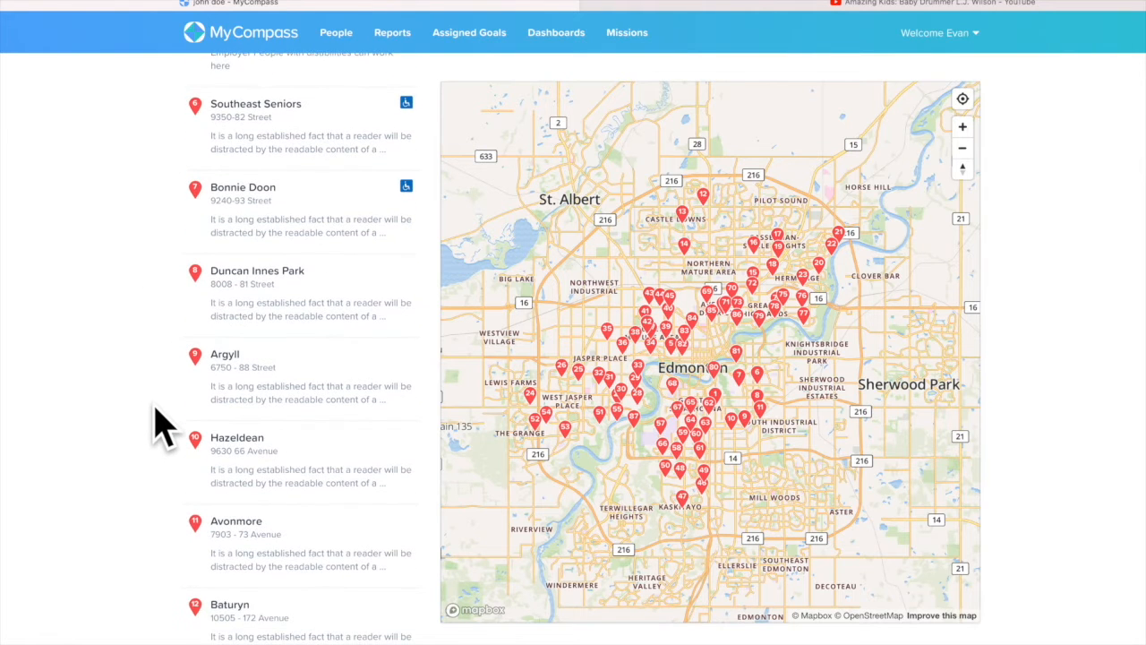
pyautogui.scroll(-6, 154, 430)
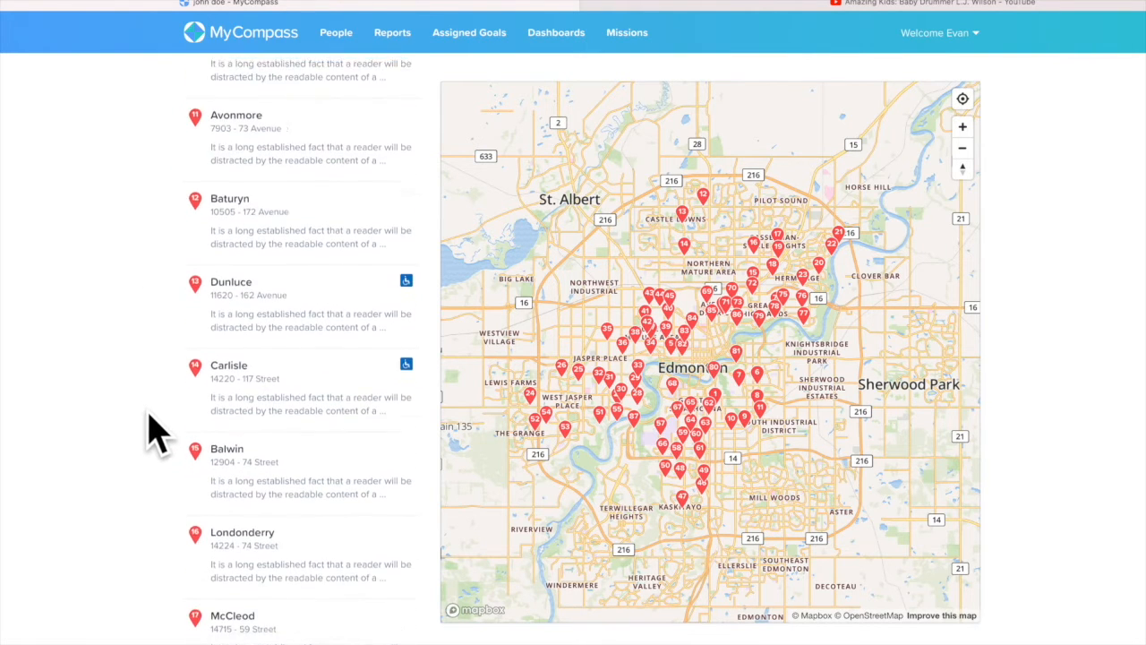
pyautogui.scroll(10, 154, 371)
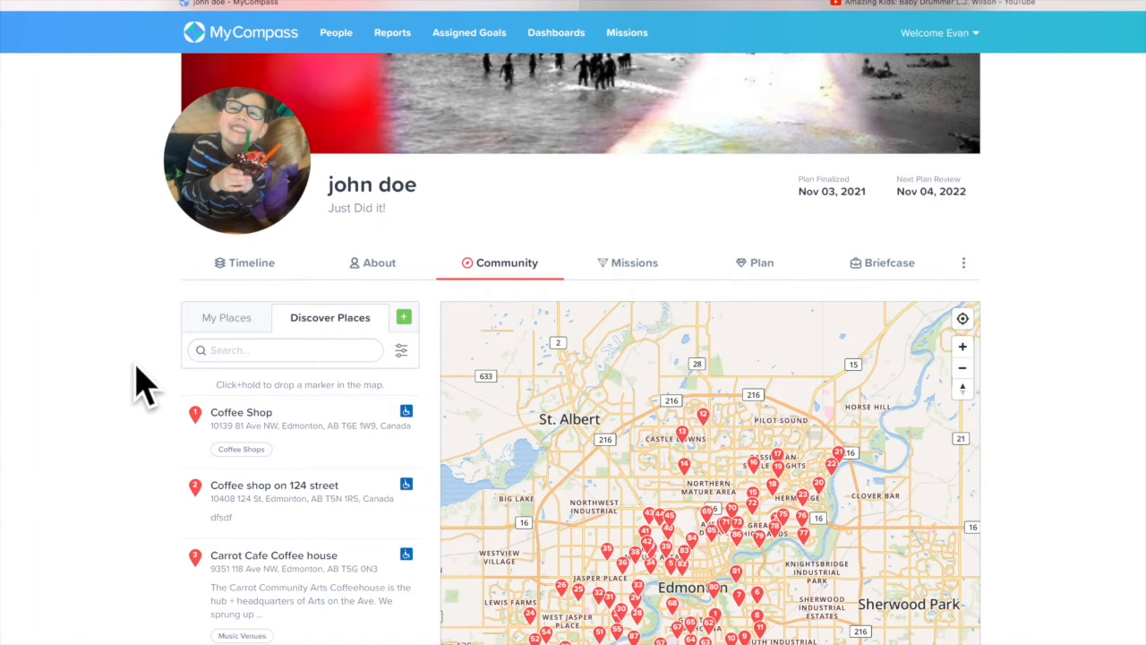
pyautogui.scroll(-2, 135, 379)
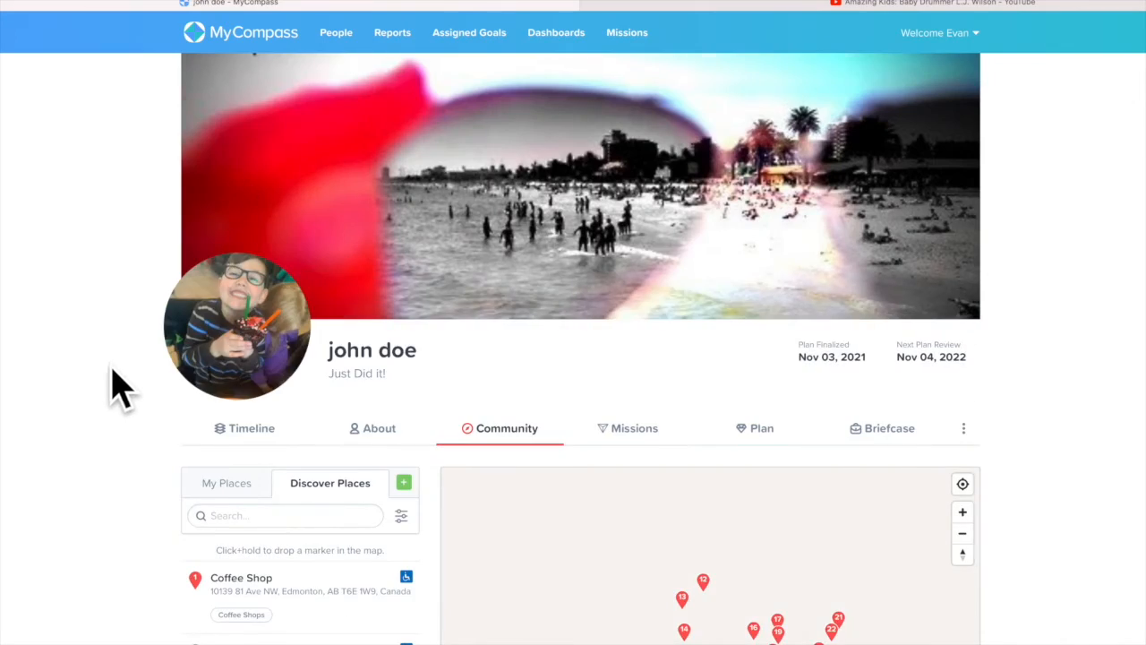
pyautogui.scroll(-10, 102, 384)
pyautogui.scroll(-1, 123, 387)
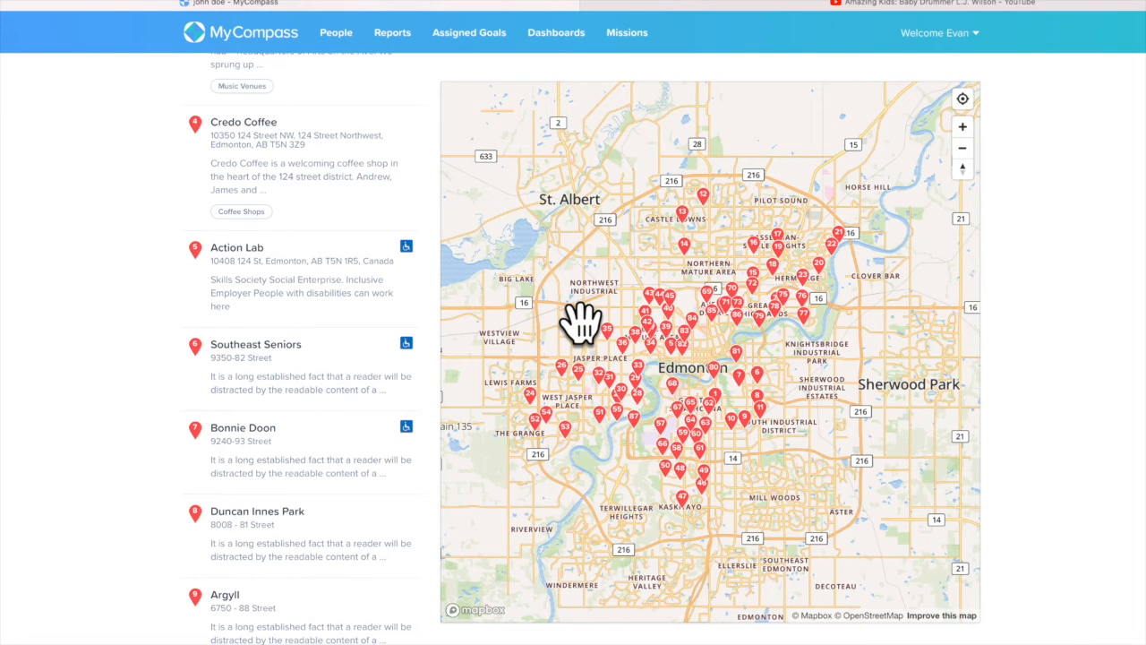
pyautogui.scroll(10, 107, 266)
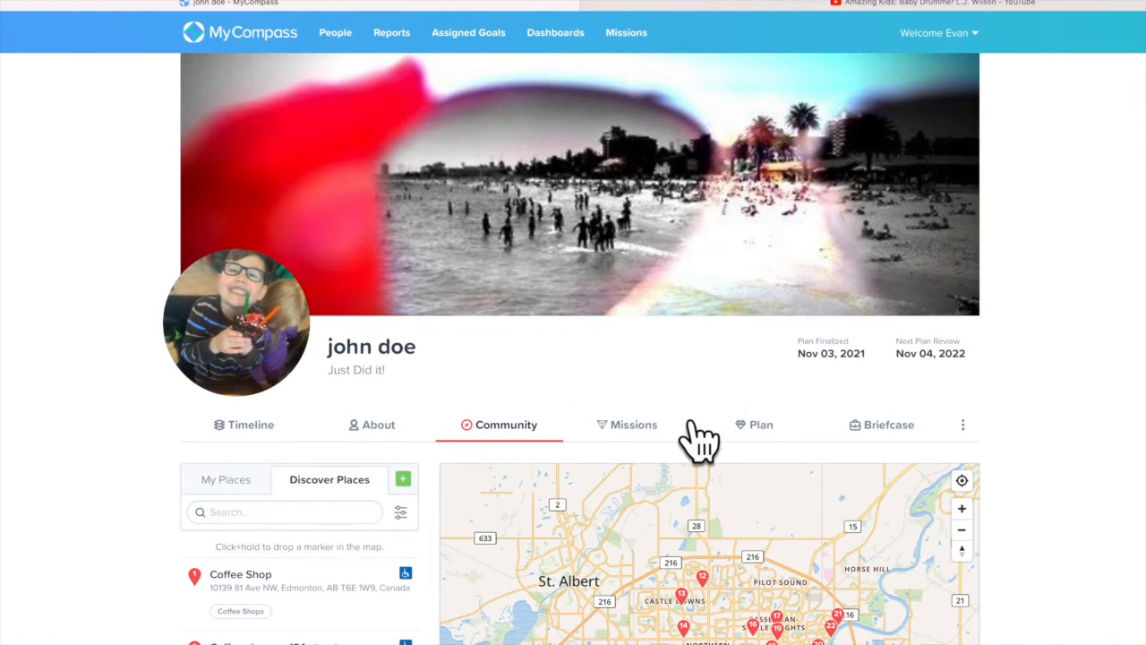
# Open the supported person's Missions page and view their current missions, completed count and points
pyautogui.click(634, 427)
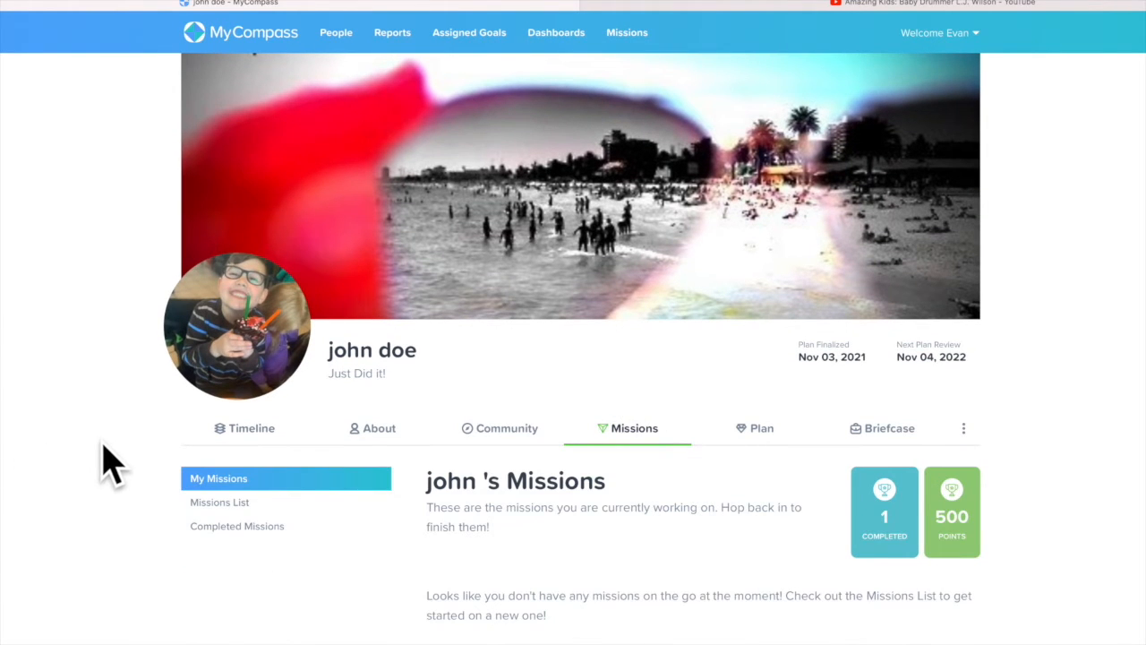
pyautogui.scroll(-2, 133, 460)
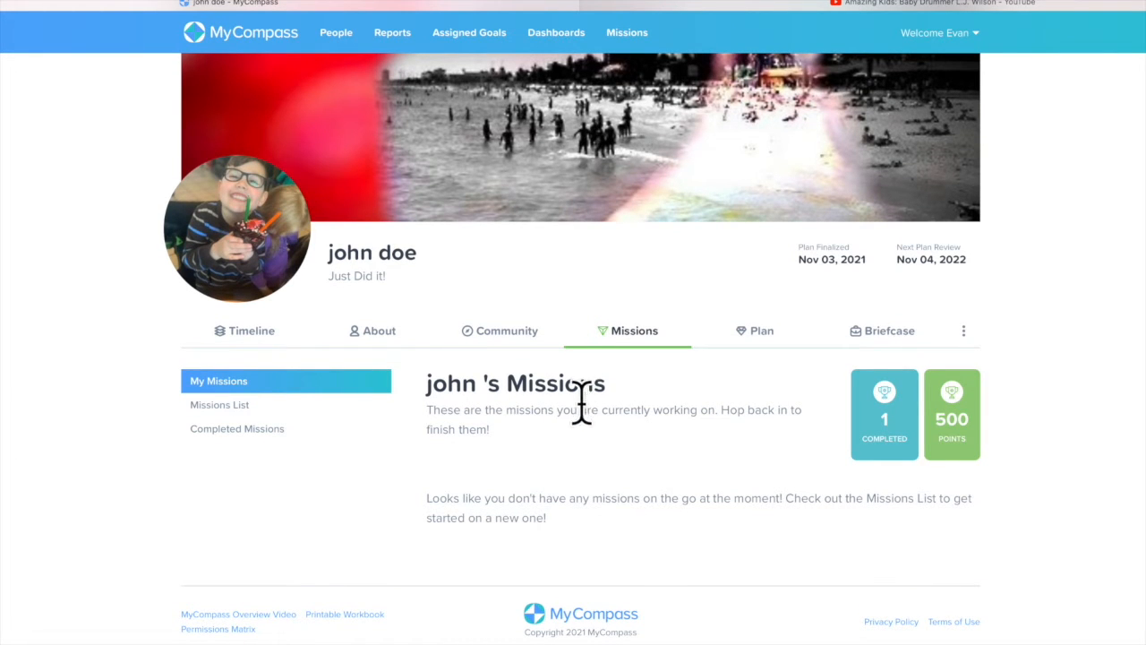
# Open the site-wide Missions List, browse the available missions and check the pillar filter options without applying one
pyautogui.click(636, 36)
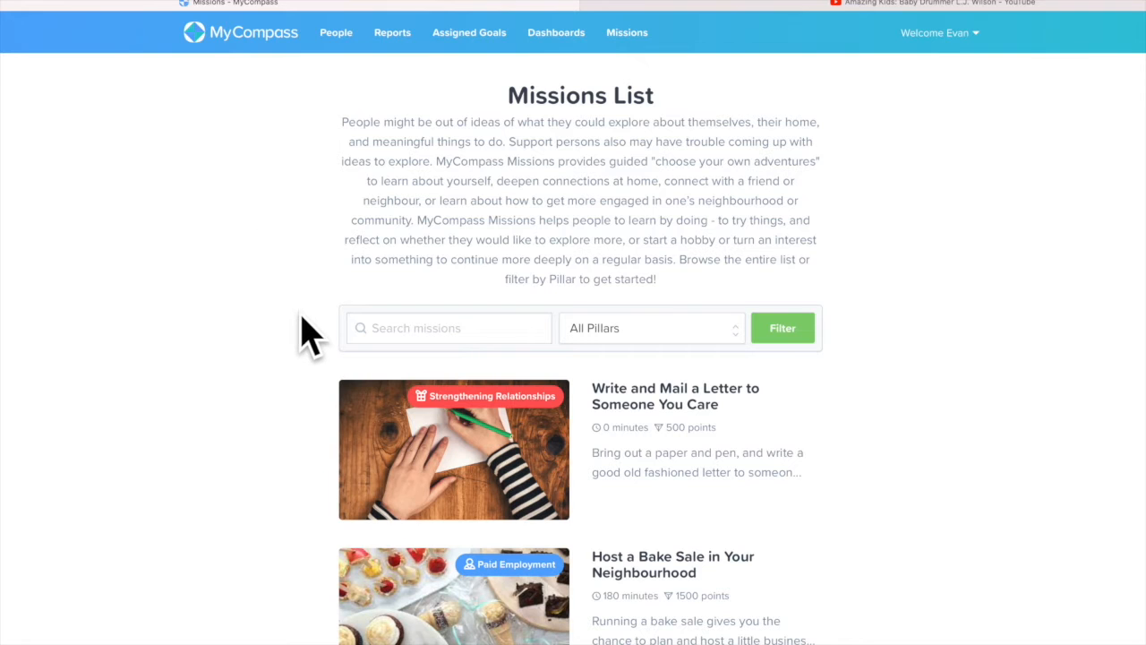
pyautogui.scroll(-5, 295, 330)
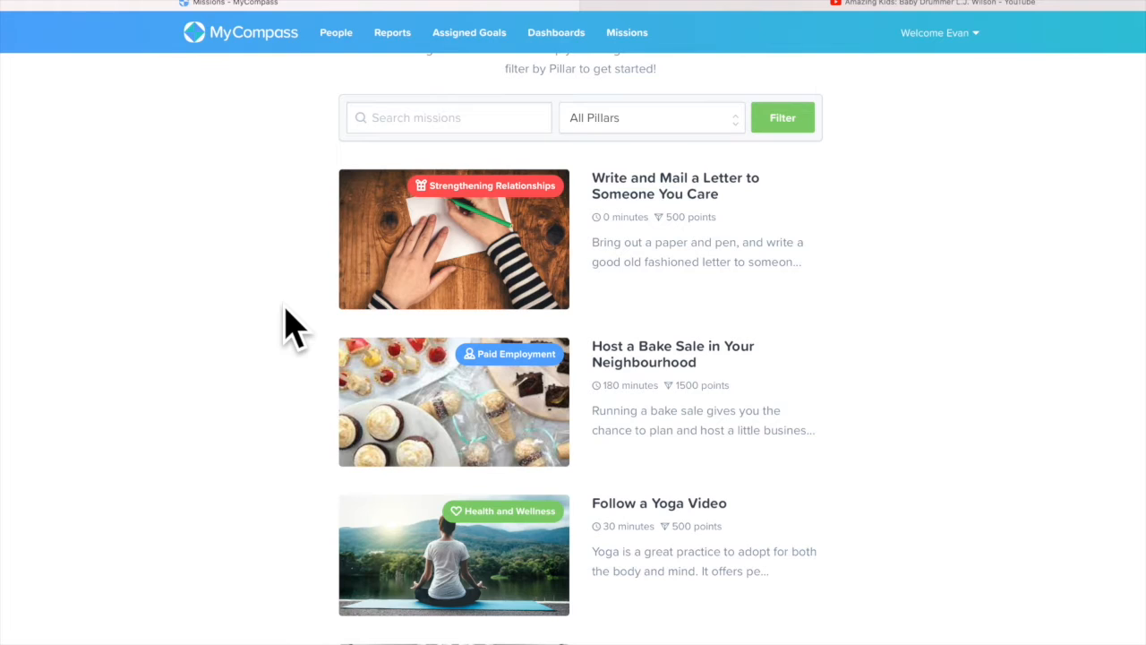
pyautogui.scroll(-2, 295, 329)
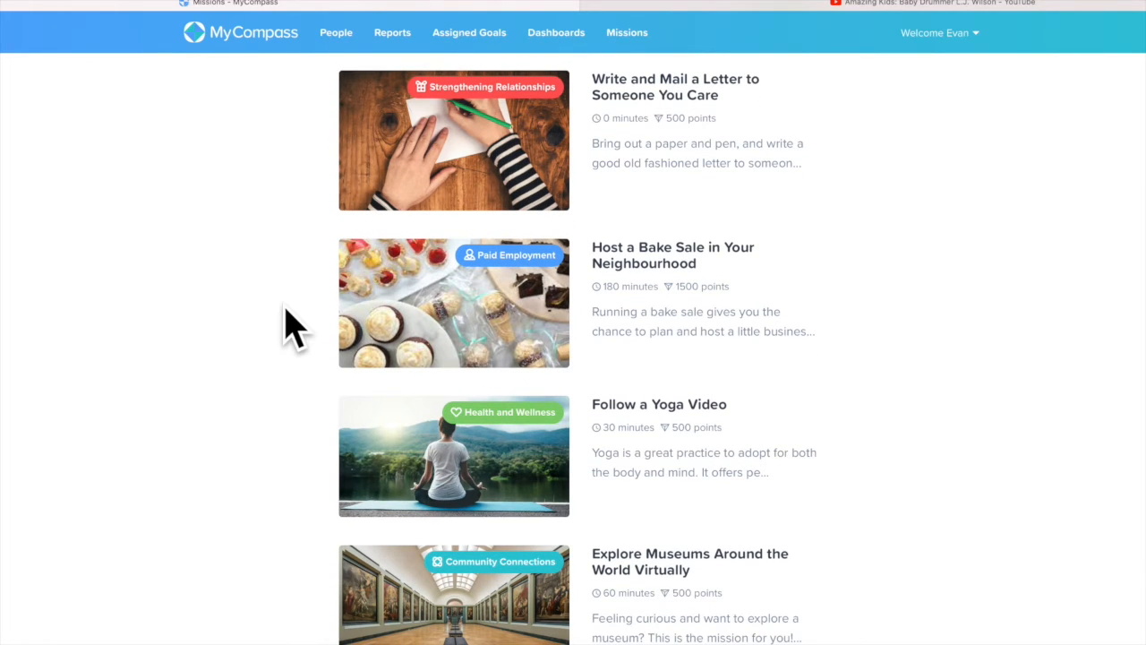
pyautogui.scroll(-4, 295, 330)
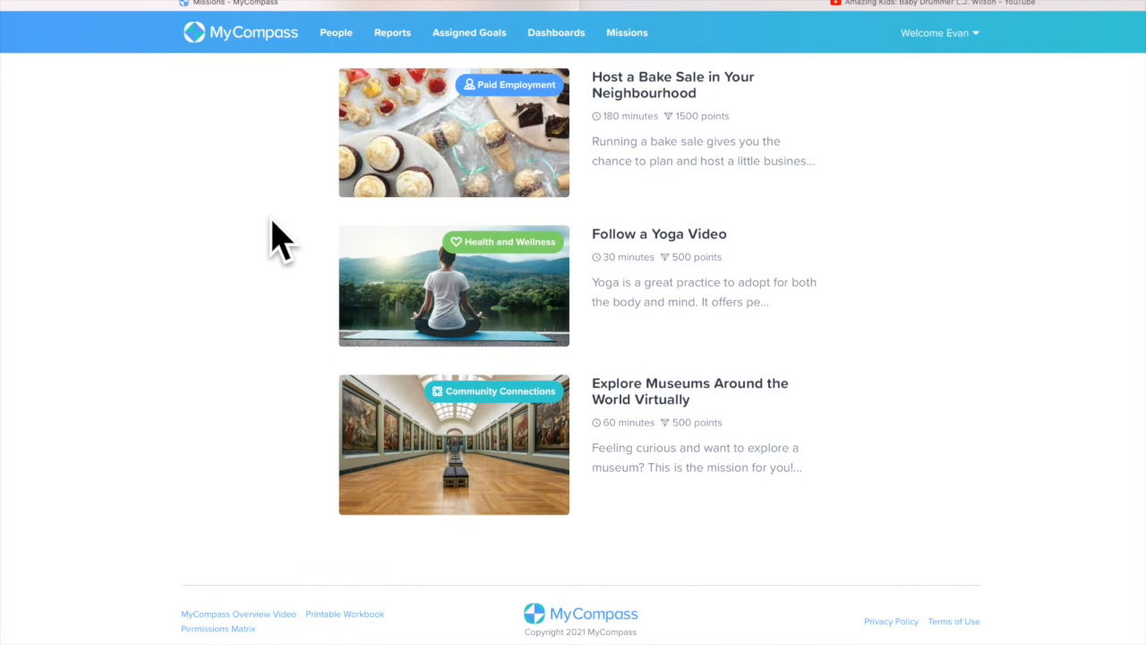
pyautogui.scroll(7, 277, 238)
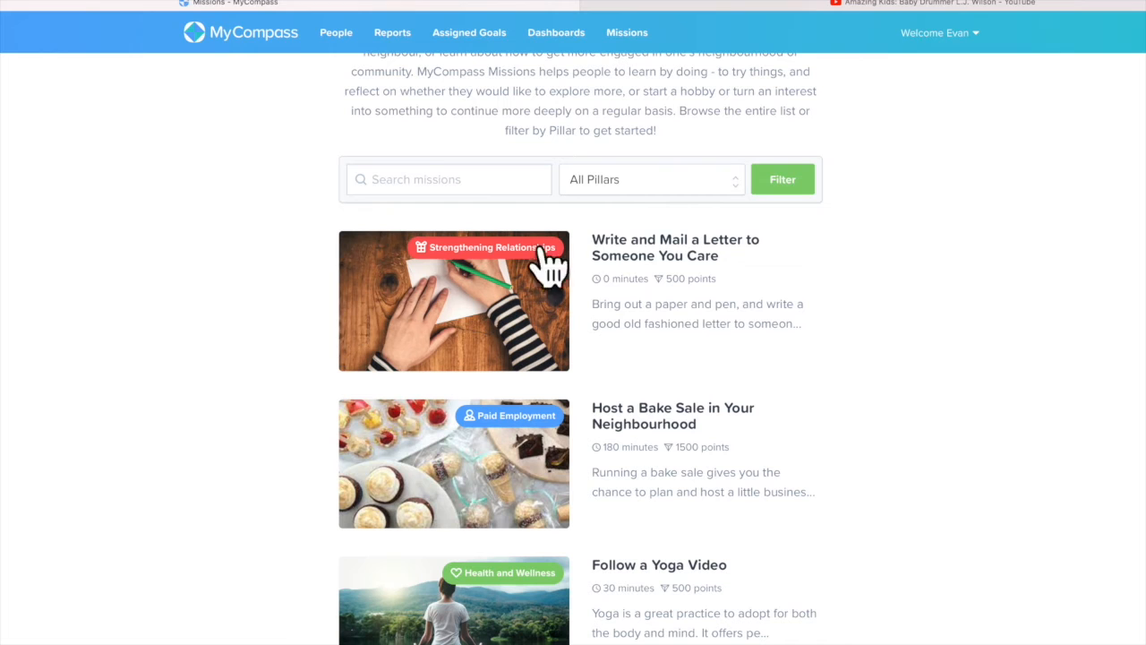
pyautogui.click(636, 182)
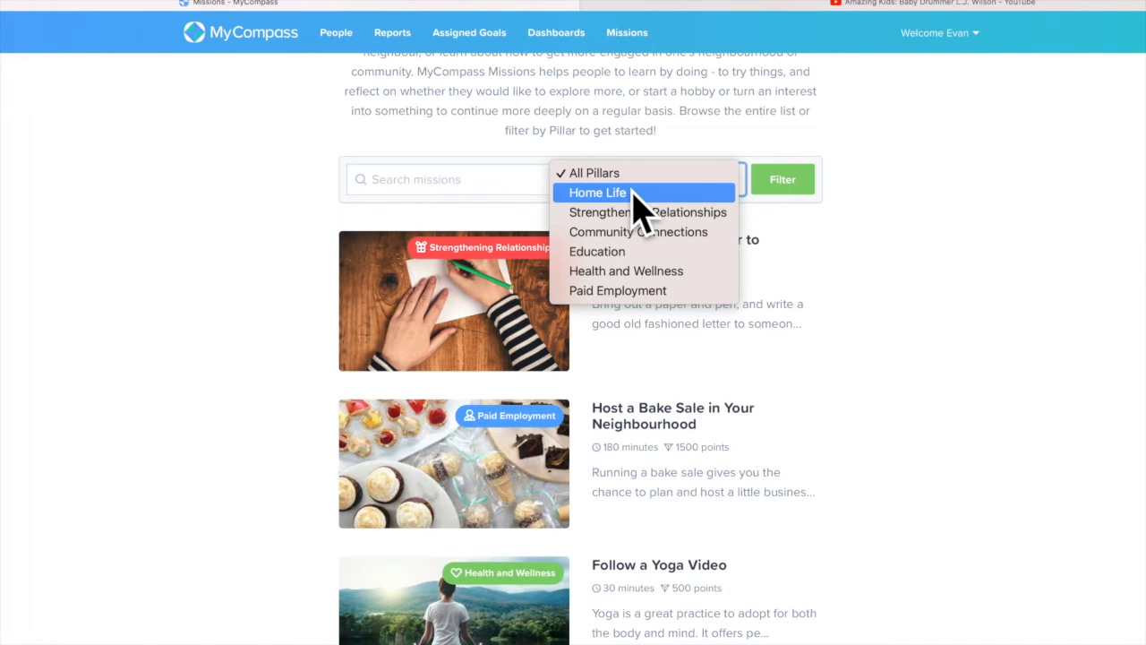
pyautogui.click(459, 179)
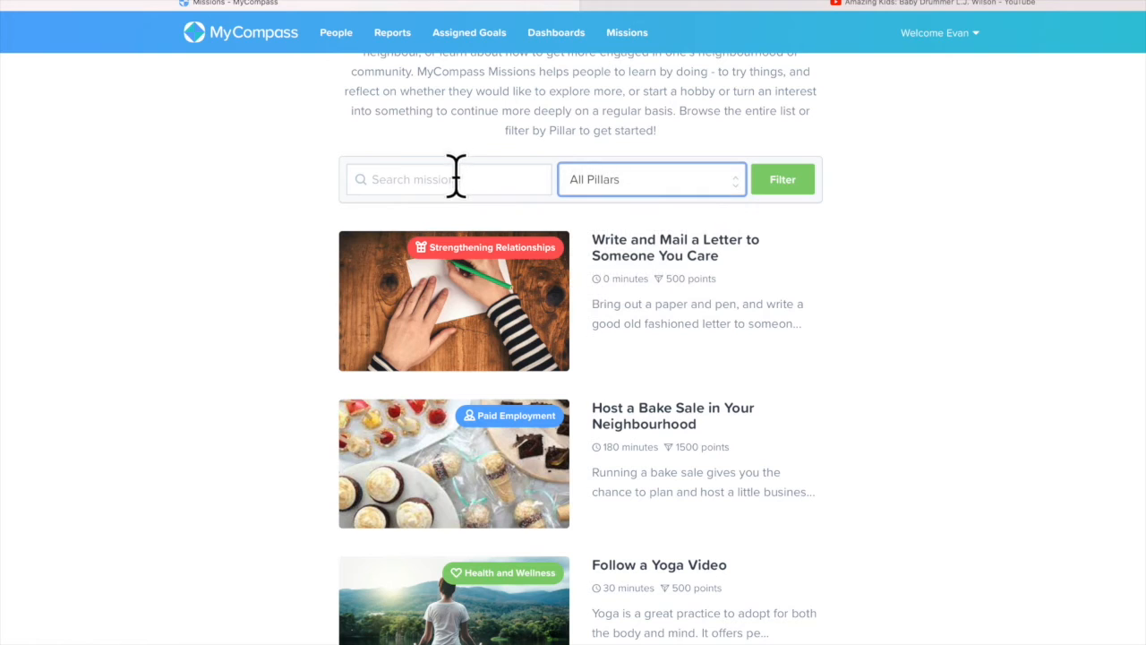
# Return to the supported person's profile with the tagline "Just Did it!" from the people list and open its Missions page
pyautogui.click(333, 39)
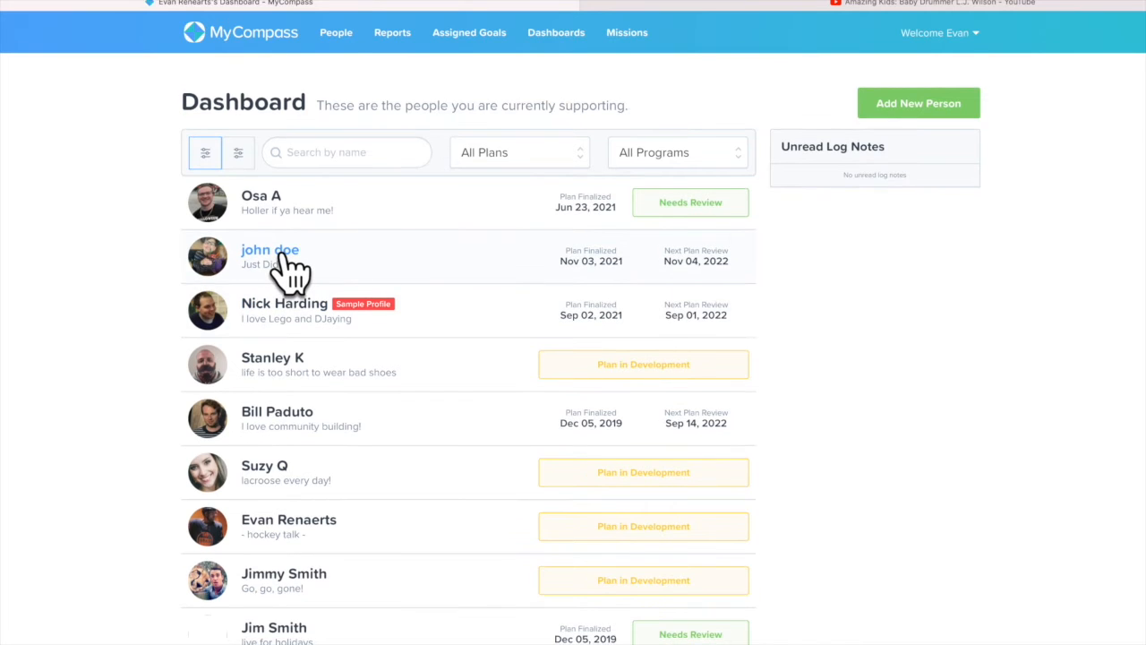
pyautogui.click(287, 252)
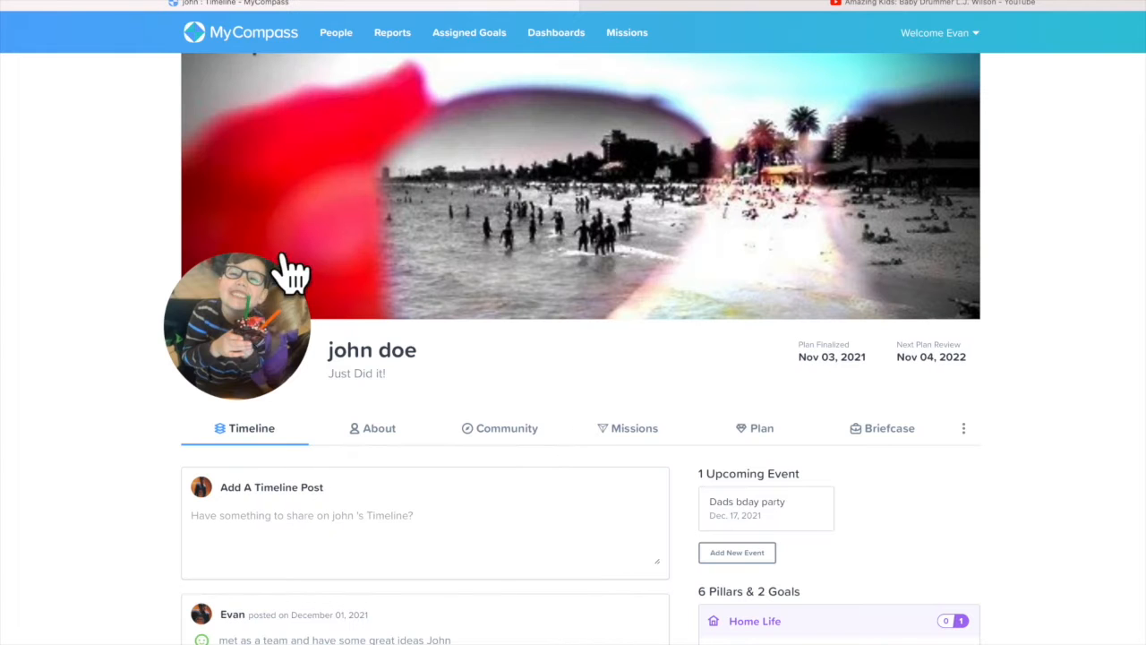
pyautogui.click(625, 430)
pyautogui.scroll(-2, 578, 394)
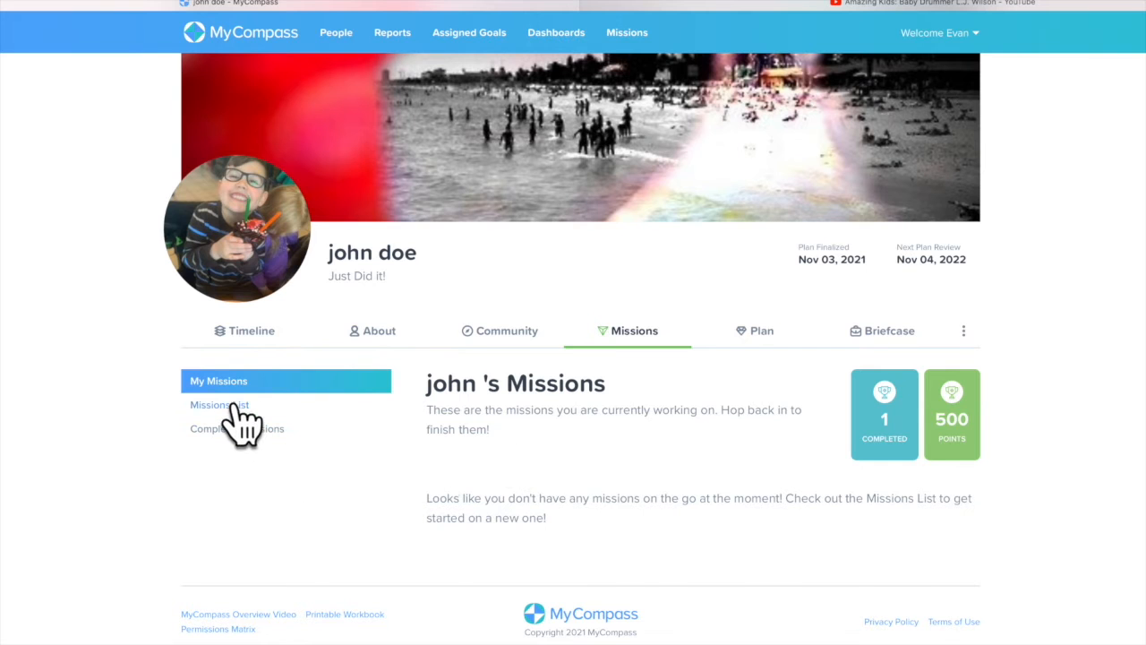
# Browse the profile's own Missions List, then view its Completed Missions
pyautogui.click(236, 407)
pyautogui.scroll(-5, 403, 448)
pyautogui.scroll(-1, 408, 438)
pyautogui.scroll(6, 358, 338)
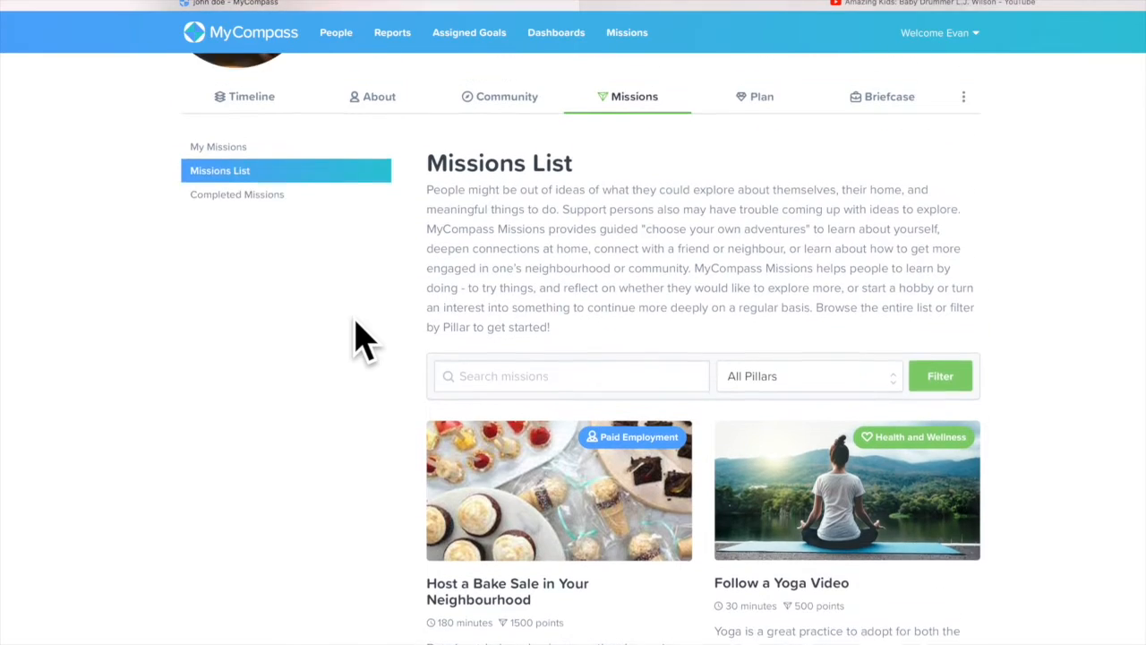
pyautogui.click(262, 232)
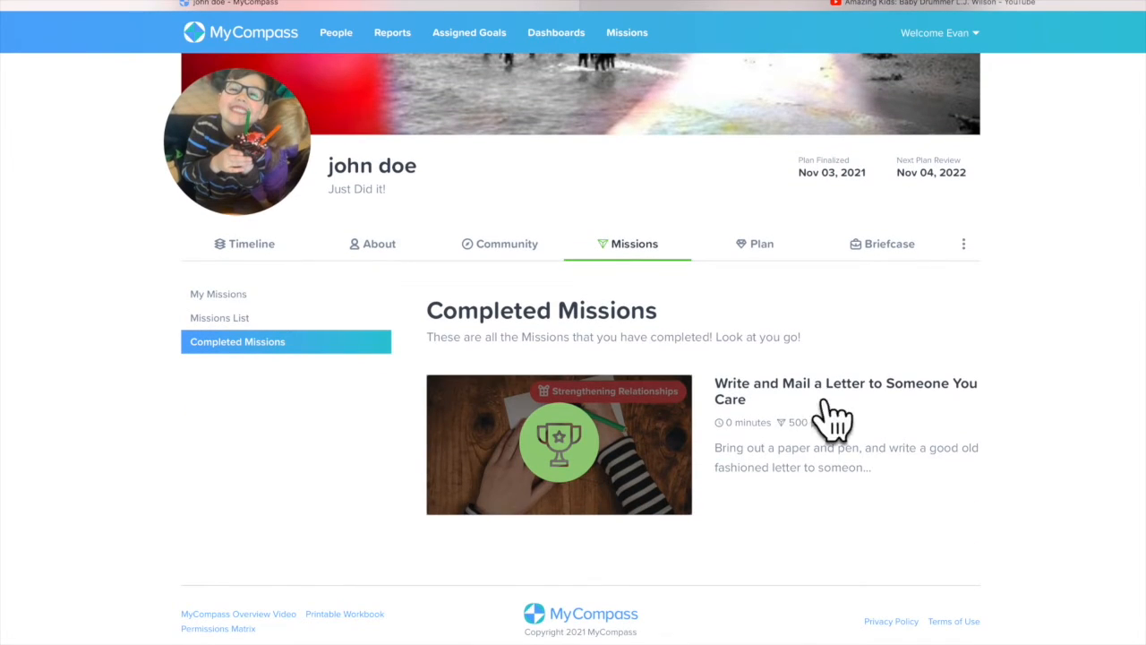
# Go back to the profile's Missions List and open the "Follow a Yoga Video" mission to read its description and required items
pyautogui.click(224, 318)
pyautogui.scroll(-6, 413, 421)
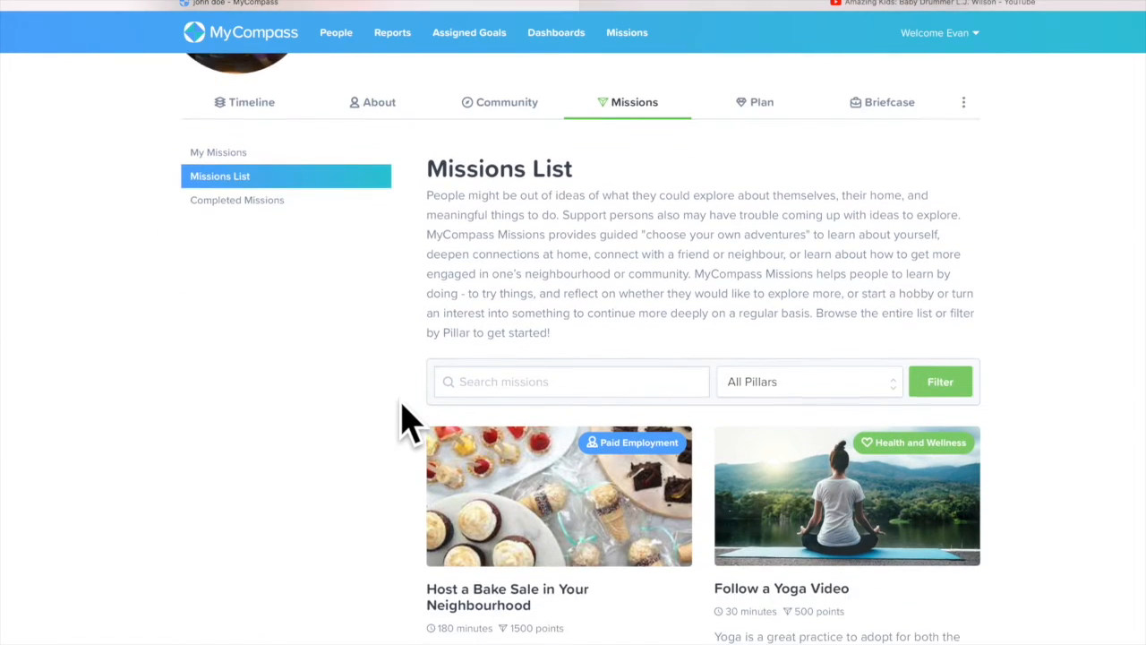
pyautogui.scroll(-1, 411, 412)
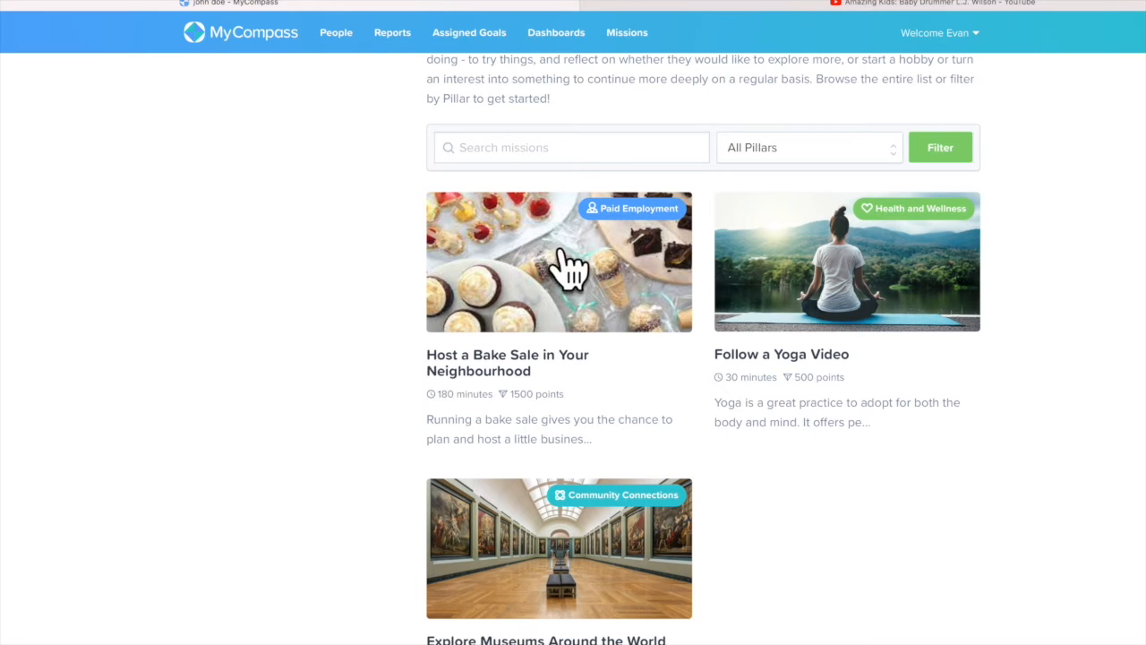
pyautogui.scroll(-1, 340, 417)
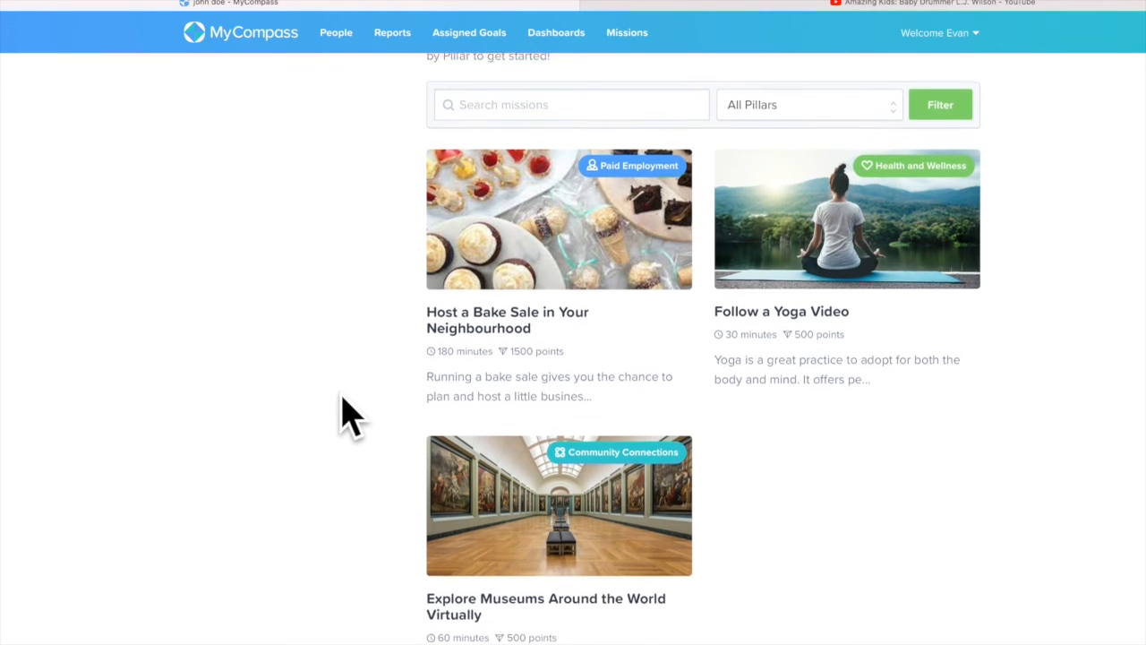
pyautogui.click(832, 246)
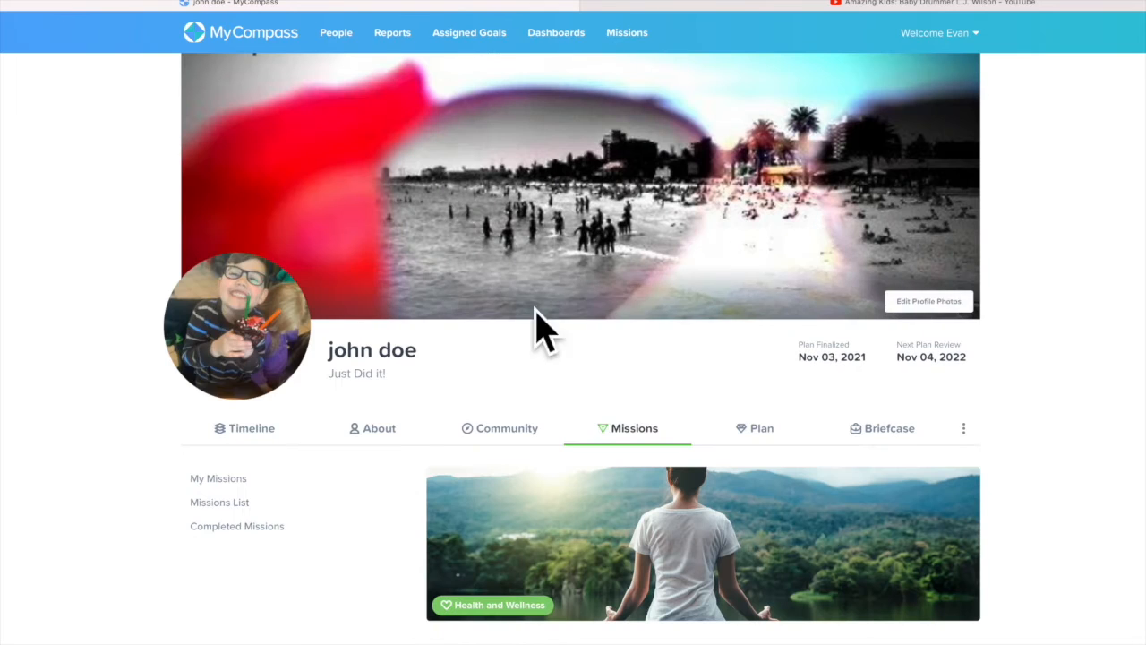
pyautogui.scroll(-3, 394, 486)
pyautogui.scroll(-1, 397, 488)
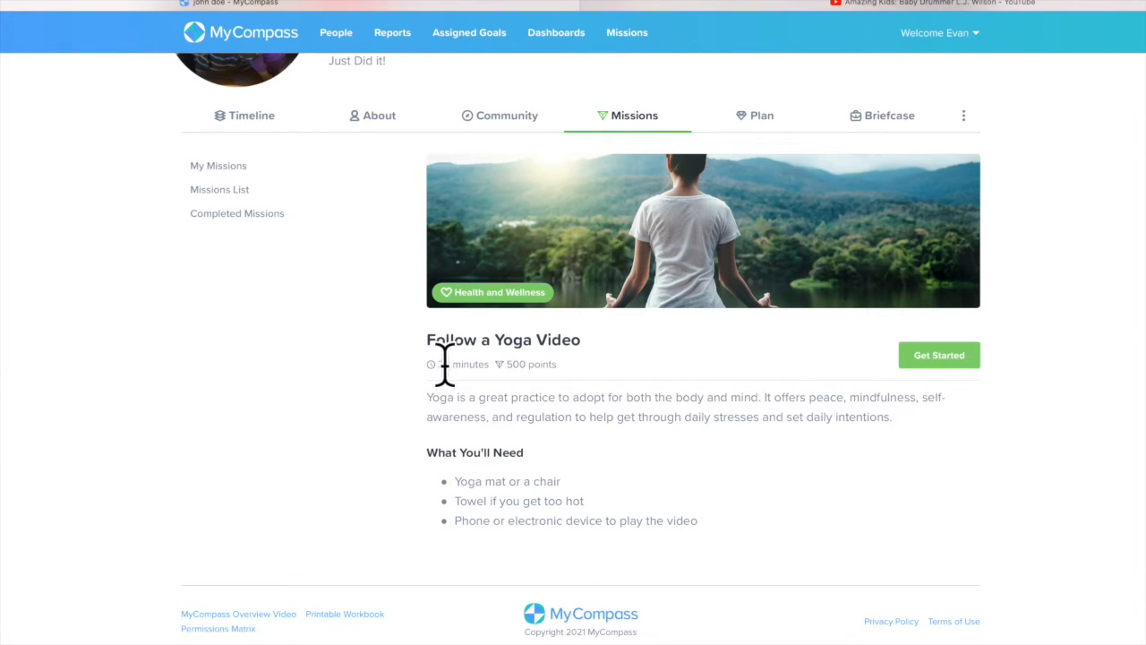
# Start the yoga mission and continue through "Find a quiet spot" and "Find a video you like" to the picture step
pyautogui.click(940, 357)
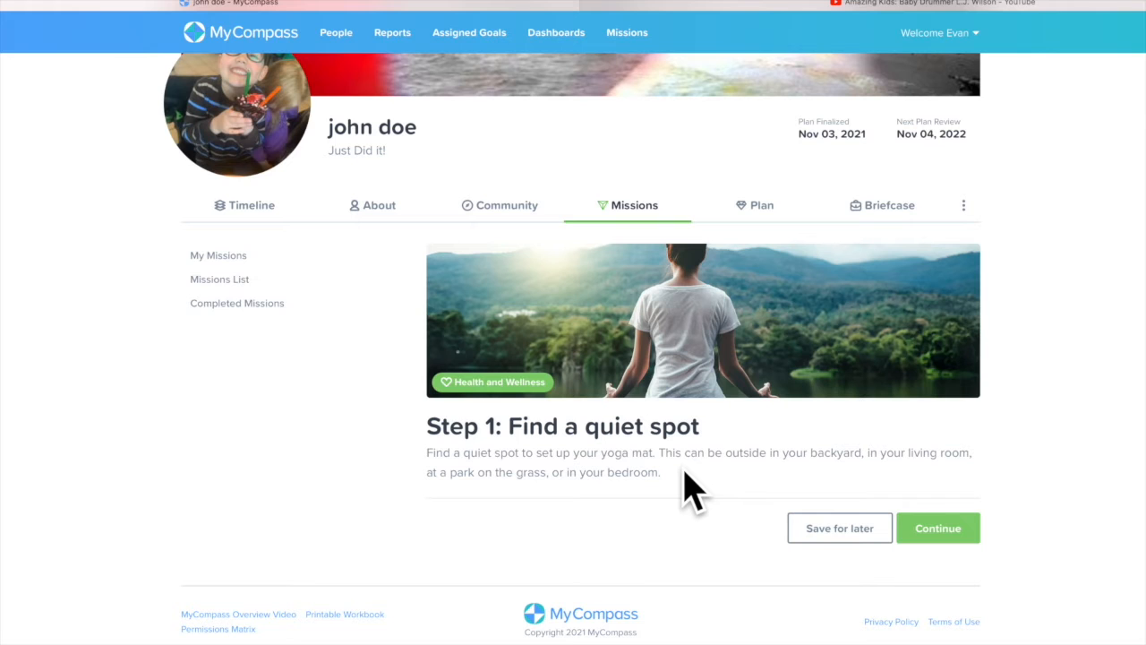
pyautogui.scroll(1, 683, 469)
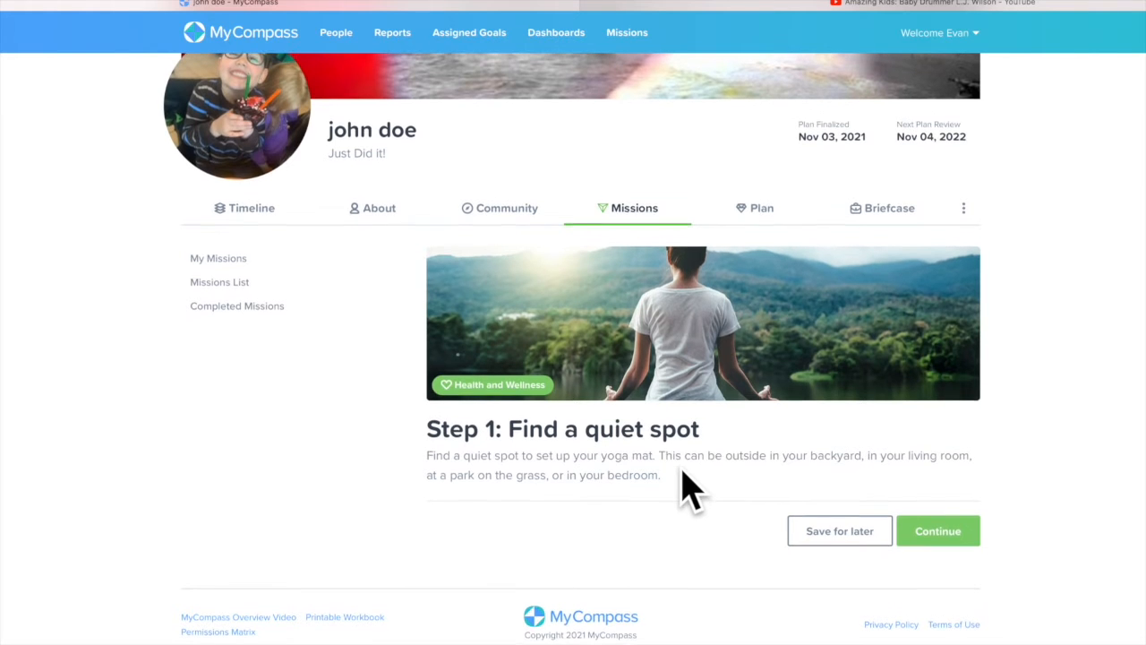
pyautogui.click(934, 534)
pyautogui.scroll(-2, 408, 506)
pyautogui.scroll(-1, 403, 474)
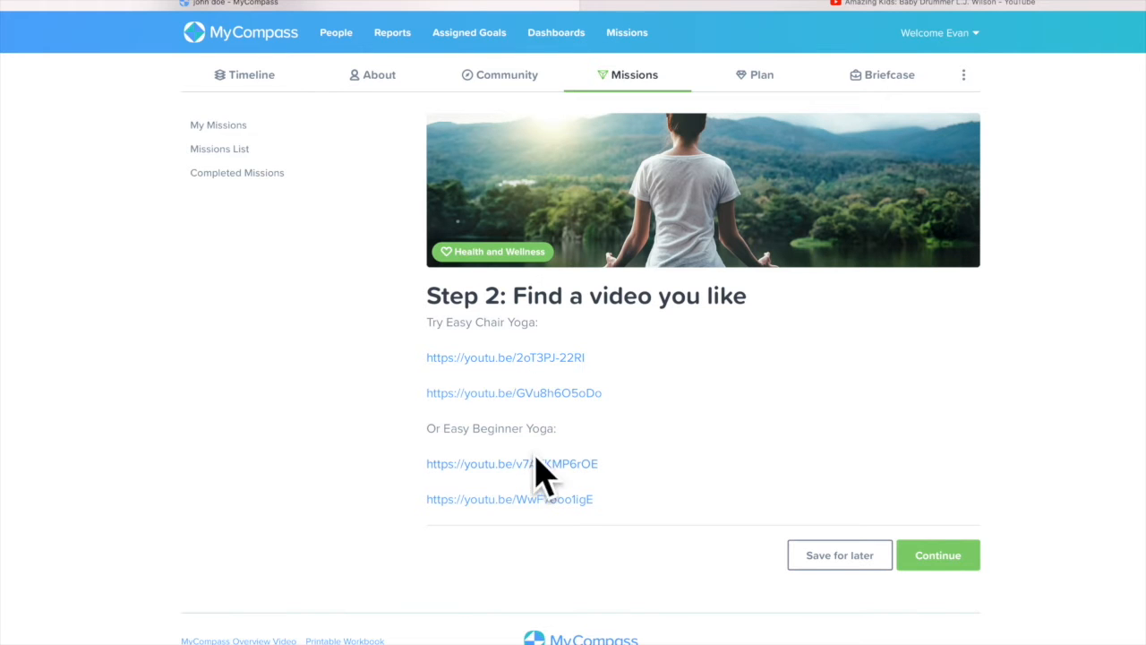
pyautogui.click(938, 557)
pyautogui.scroll(-4, 410, 498)
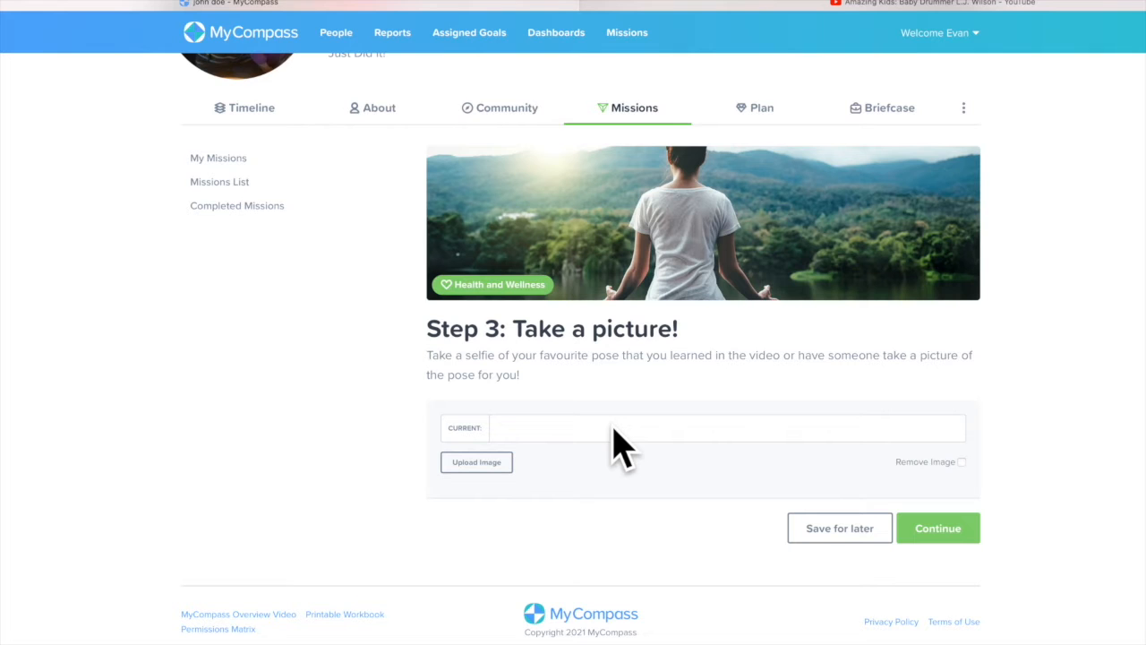
# Continue past the picture and clean-up steps without uploading an image, then finish the mission with the reflection rating "Loved it!"
pyautogui.click(937, 530)
pyautogui.scroll(-3, 397, 507)
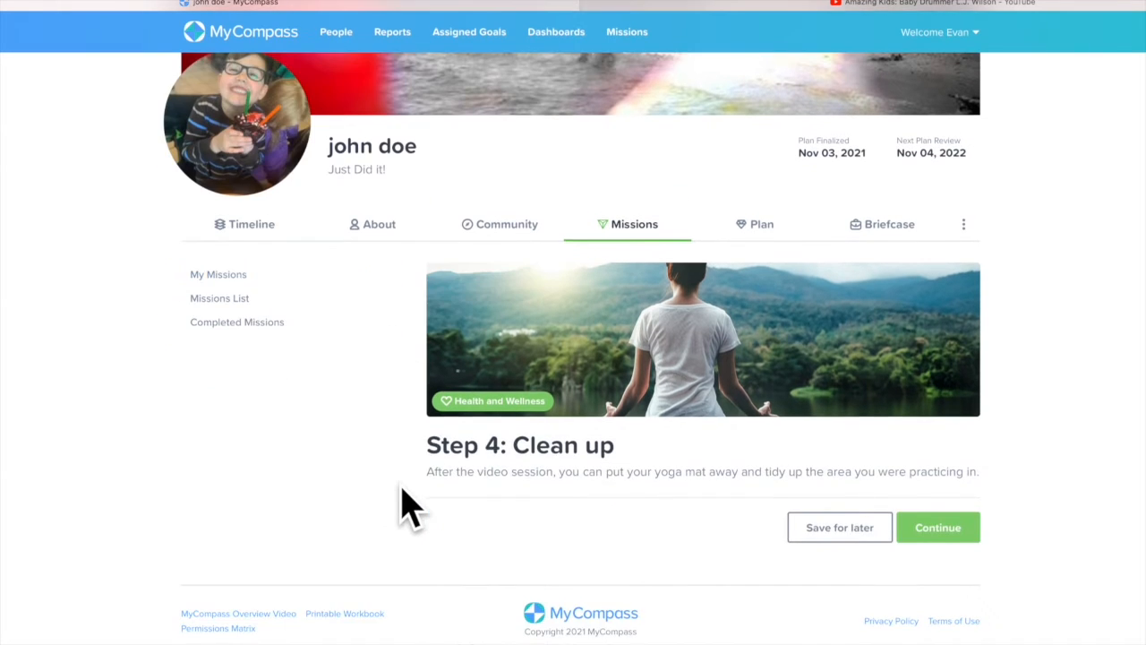
pyautogui.click(937, 537)
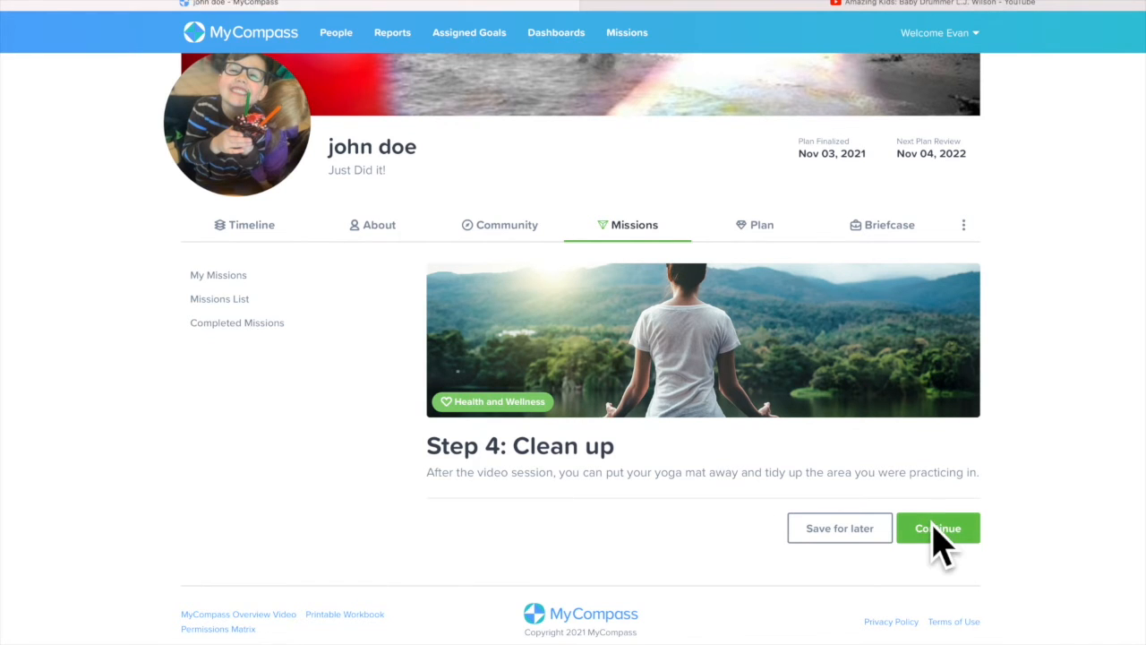
pyautogui.scroll(-3, 402, 511)
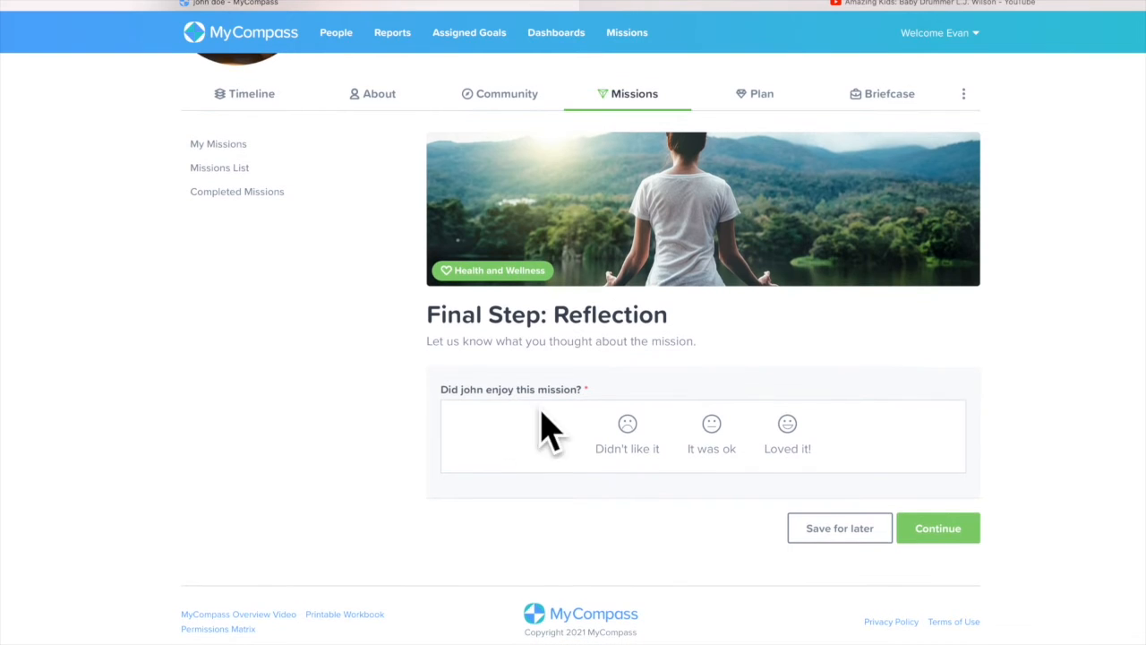
pyautogui.click(780, 427)
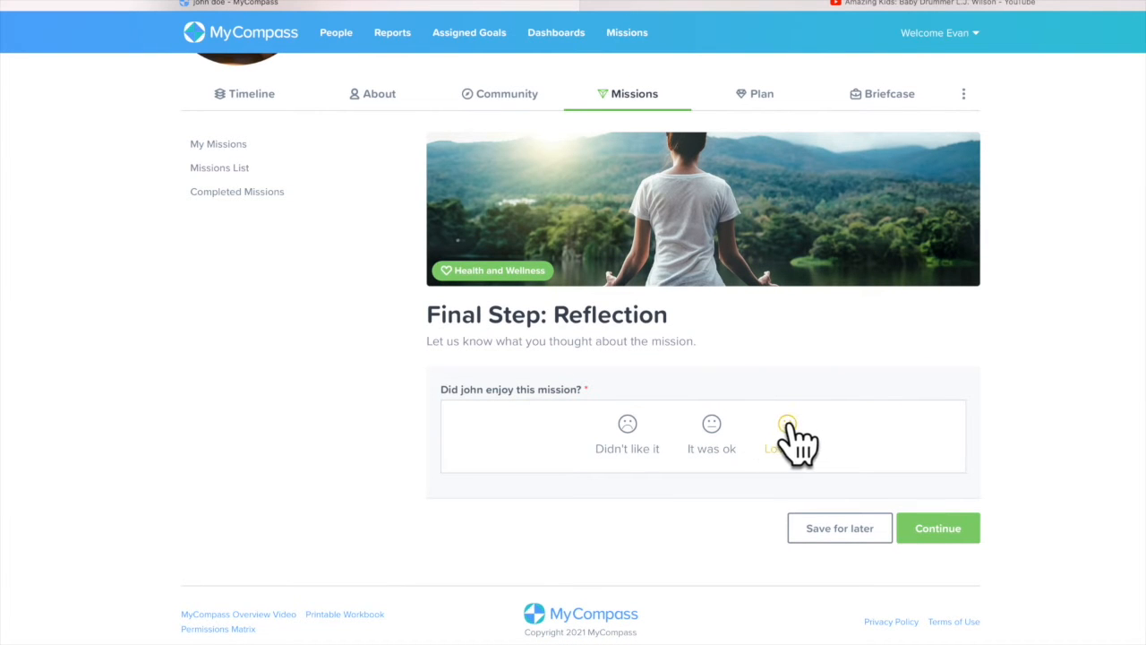
pyautogui.click(879, 530)
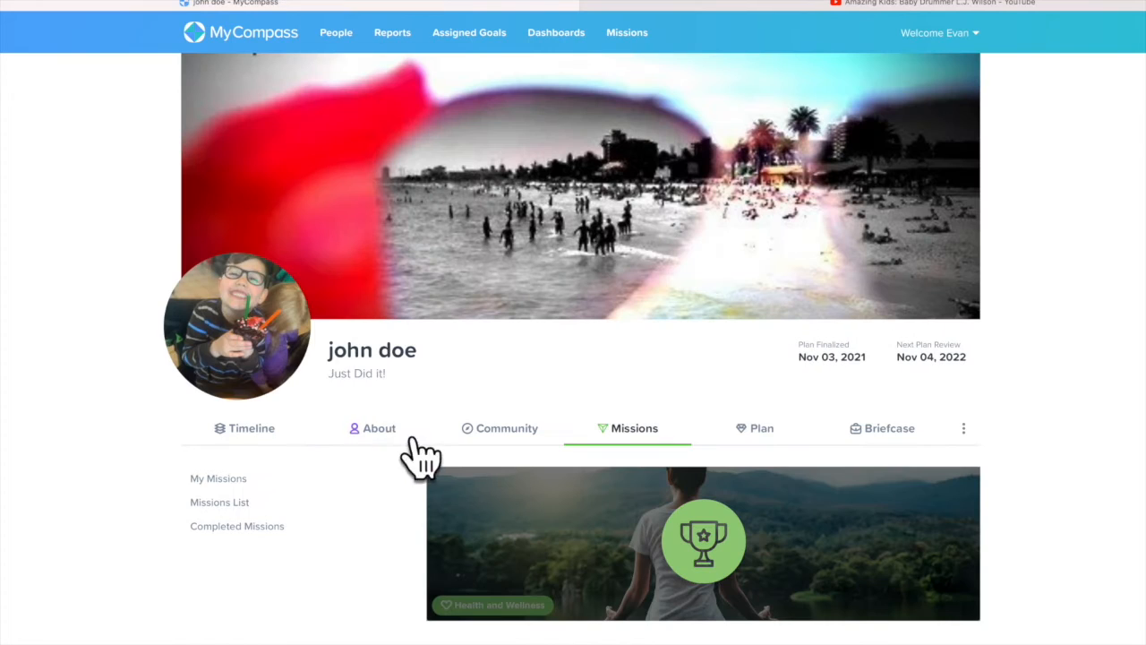
# Read the finished yoga mission's Next Steps, then check the profile's My Missions totals and Completed Missions
pyautogui.scroll(-5, 418, 461)
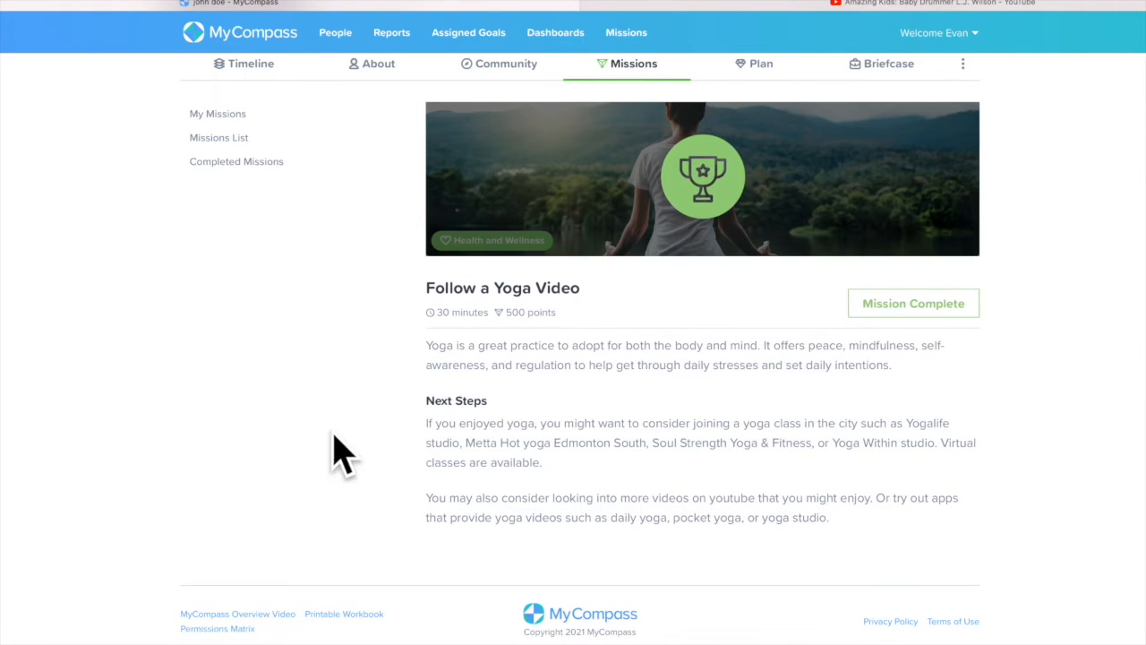
pyautogui.scroll(1, 340, 448)
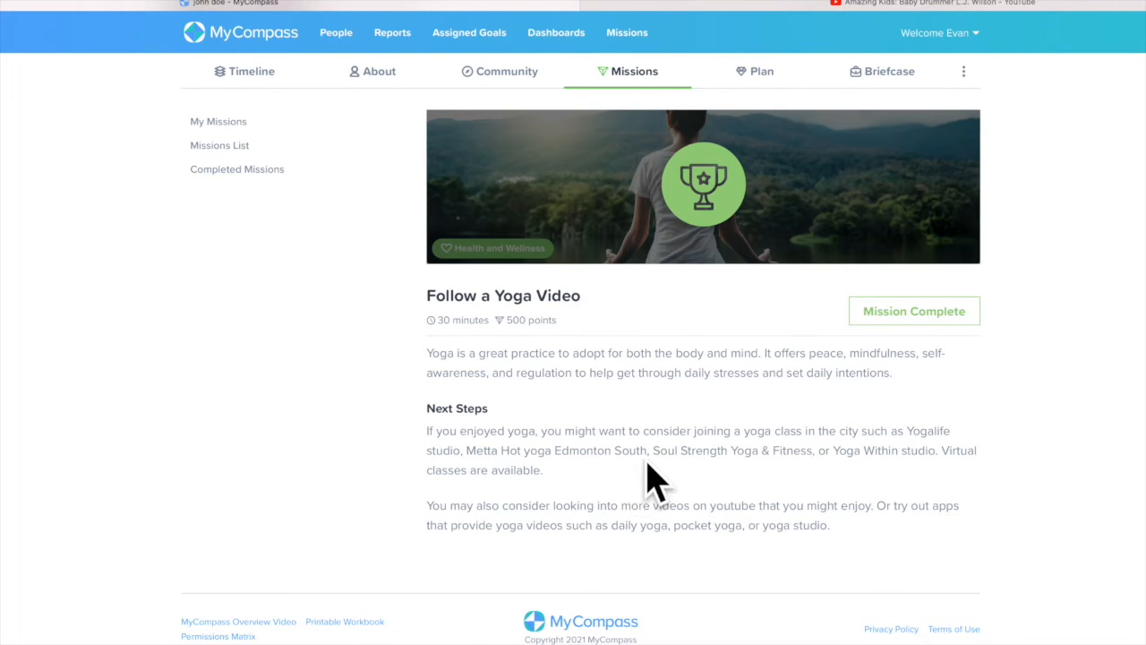
pyautogui.click(231, 125)
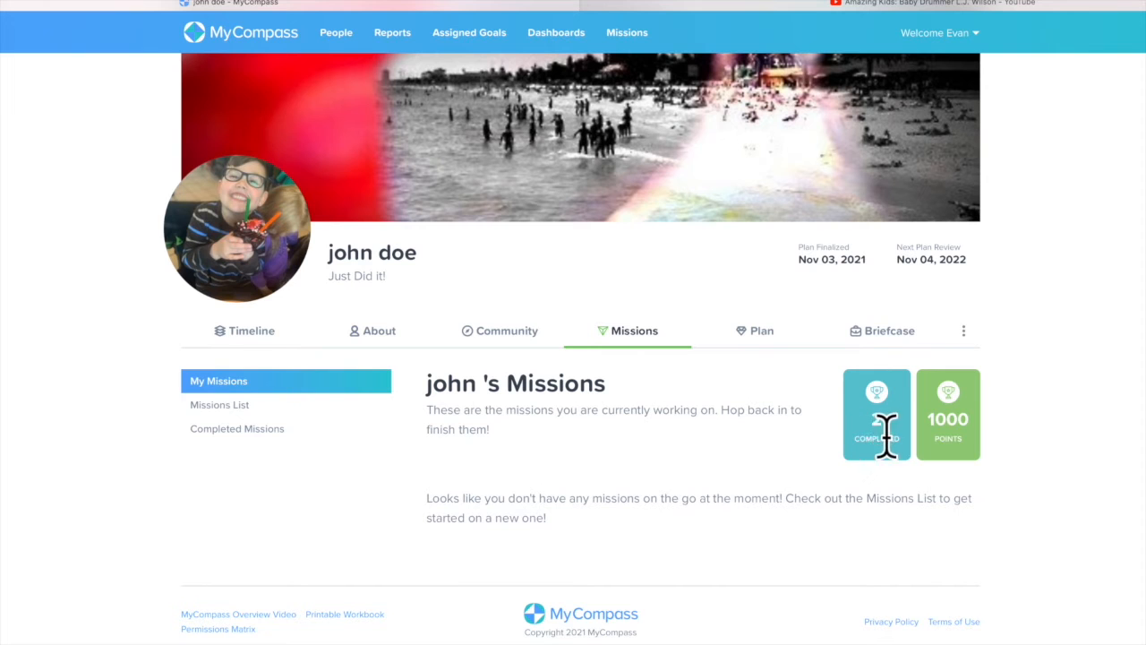
pyautogui.click(237, 429)
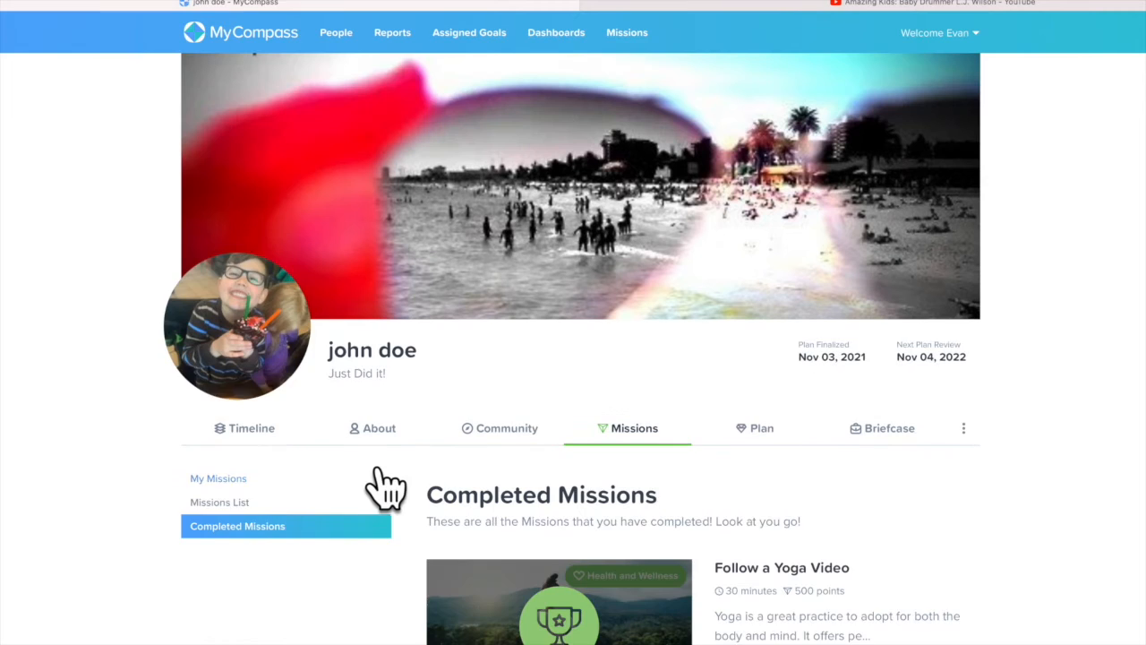
# Return to the profile's Missions List and look over its introduction and the available missions
pyautogui.scroll(-3, 383, 486)
pyautogui.click(234, 151)
pyautogui.scroll(-5, 425, 426)
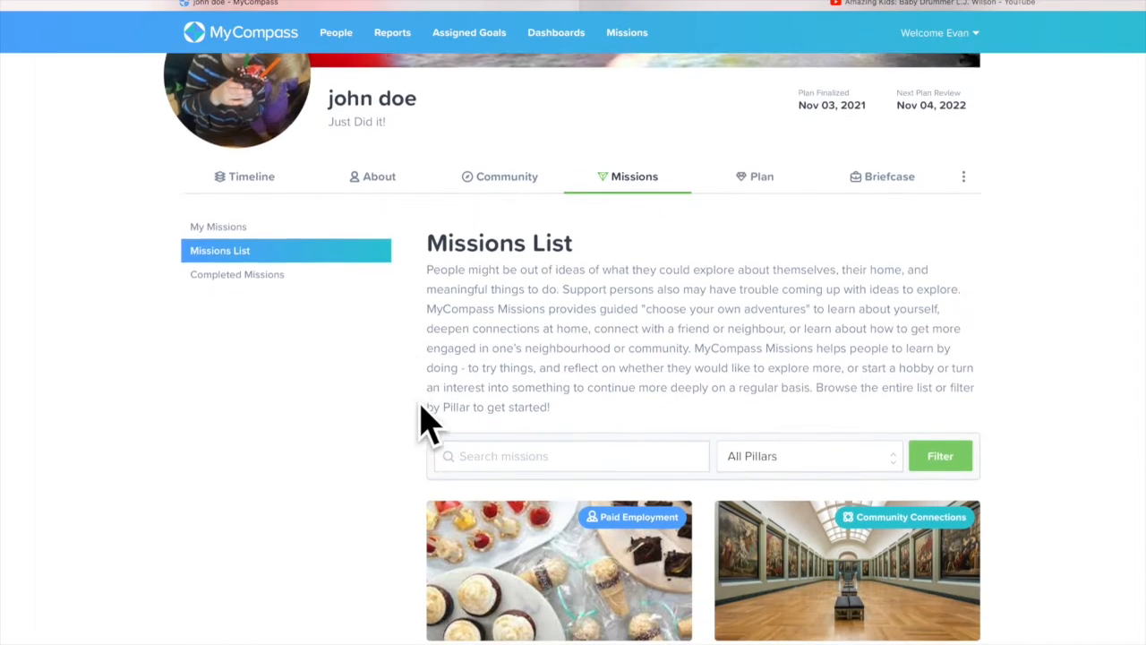
pyautogui.scroll(5, 394, 380)
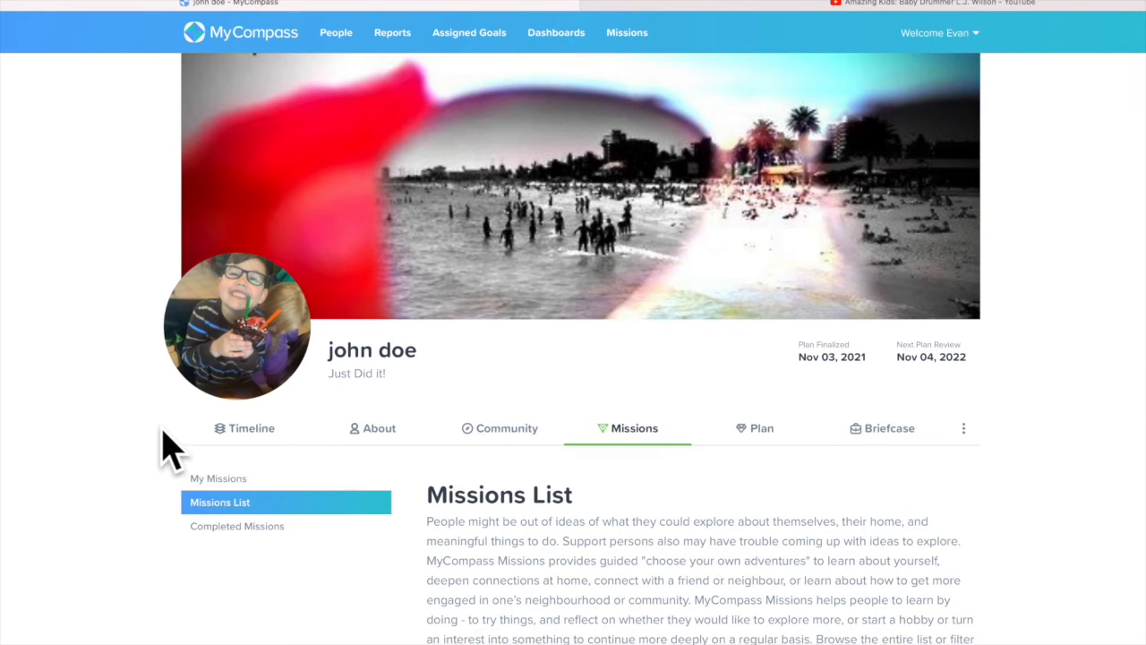
pyautogui.scroll(-4, 165, 443)
pyautogui.scroll(4, 309, 461)
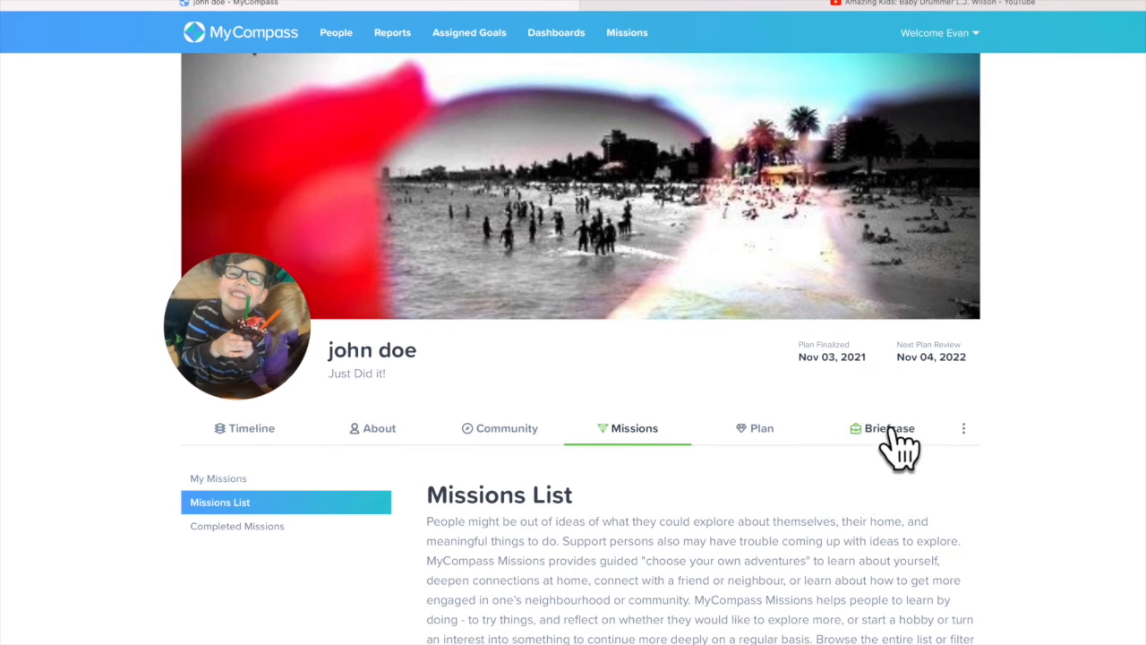
# Open the profile's Briefcase and look through the Private Helpful Information and the list of general and staff sections
pyautogui.click(893, 430)
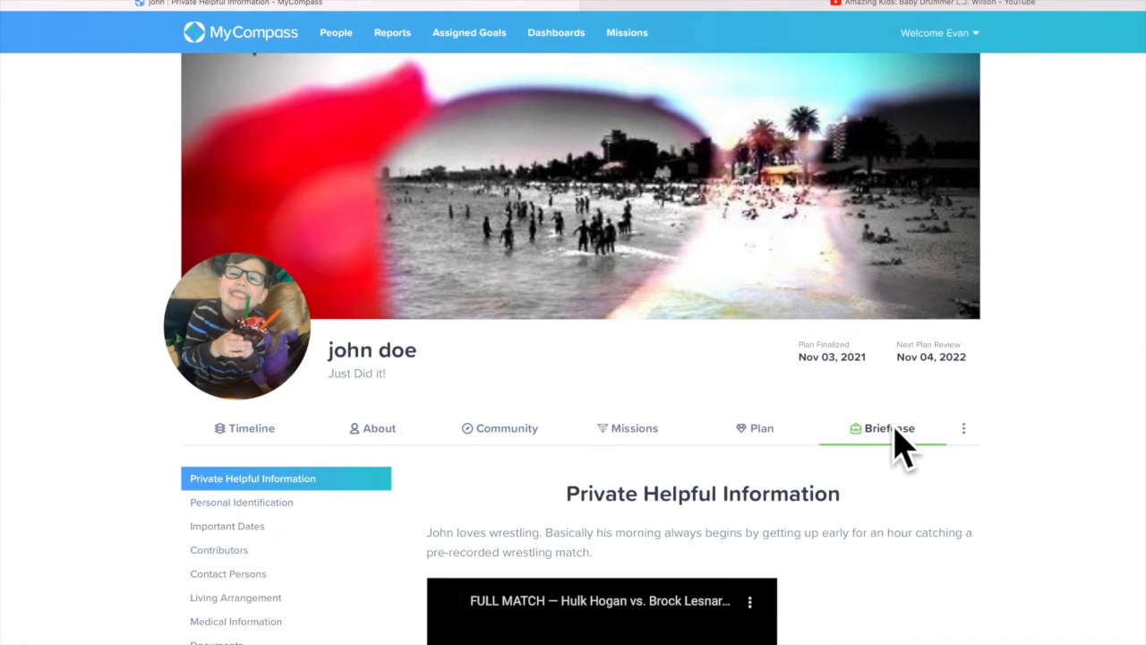
pyautogui.scroll(-5, 157, 470)
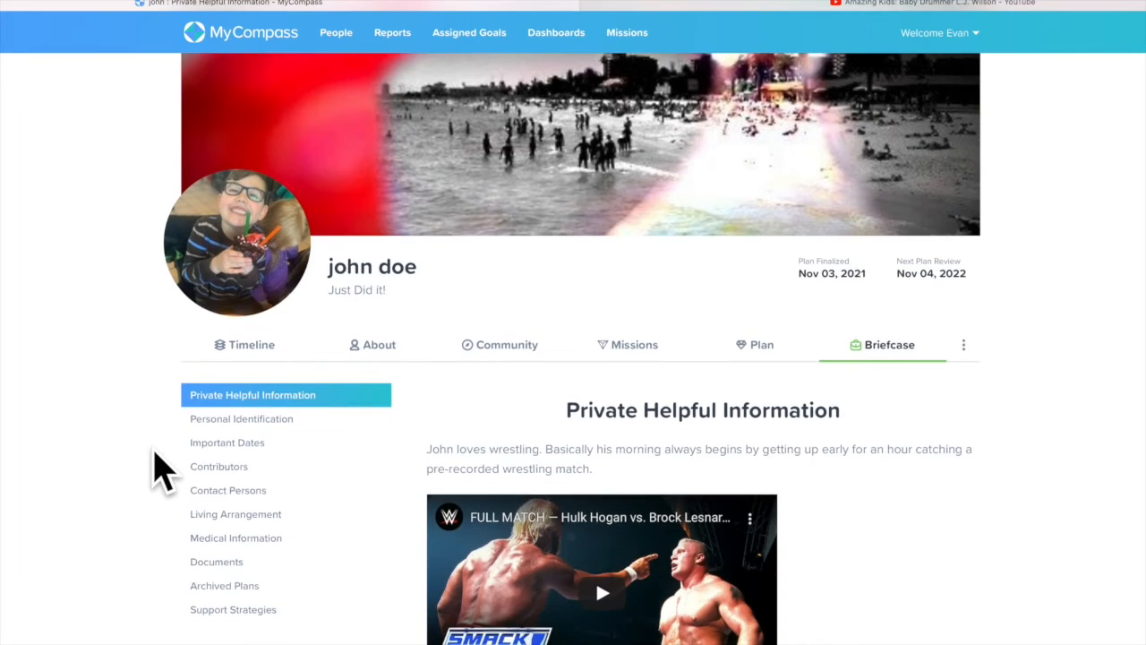
pyautogui.scroll(-2, 161, 466)
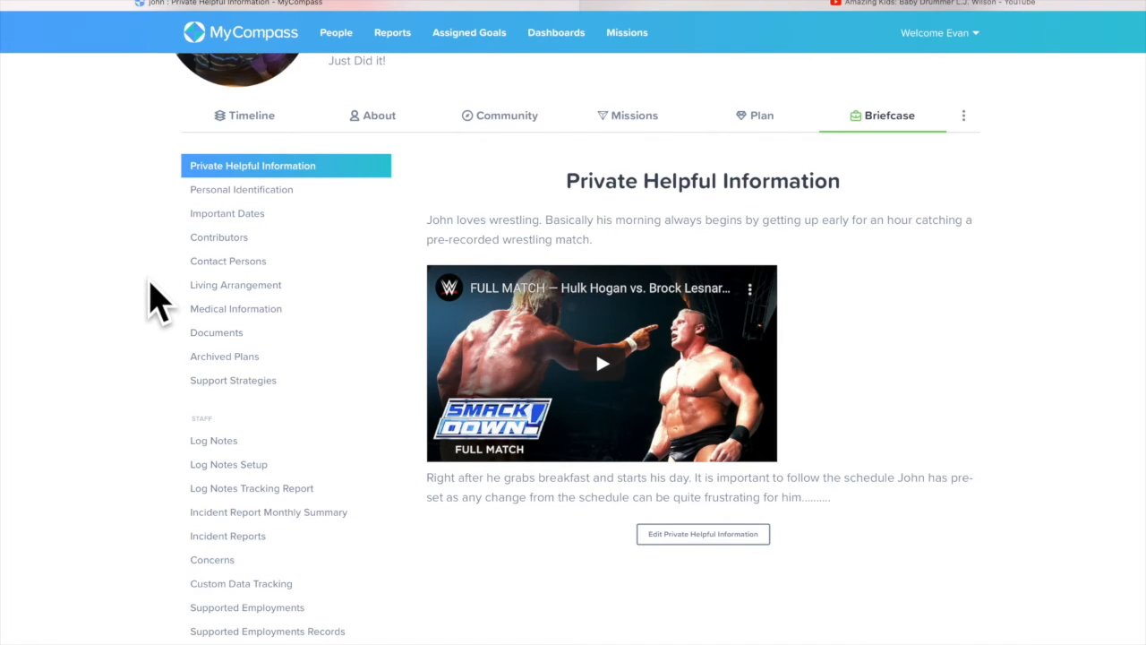
pyautogui.scroll(-3, 122, 332)
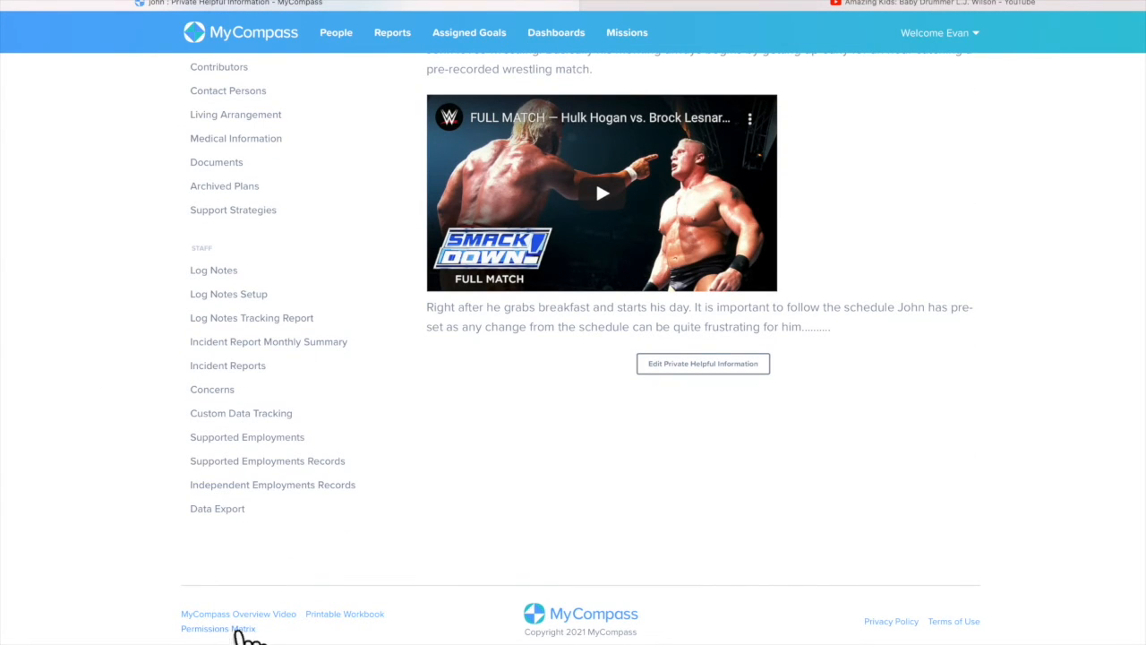
# Open the Permissions Matrix to examine the access rights of each role, then return to the Briefcase
pyautogui.click(215, 630)
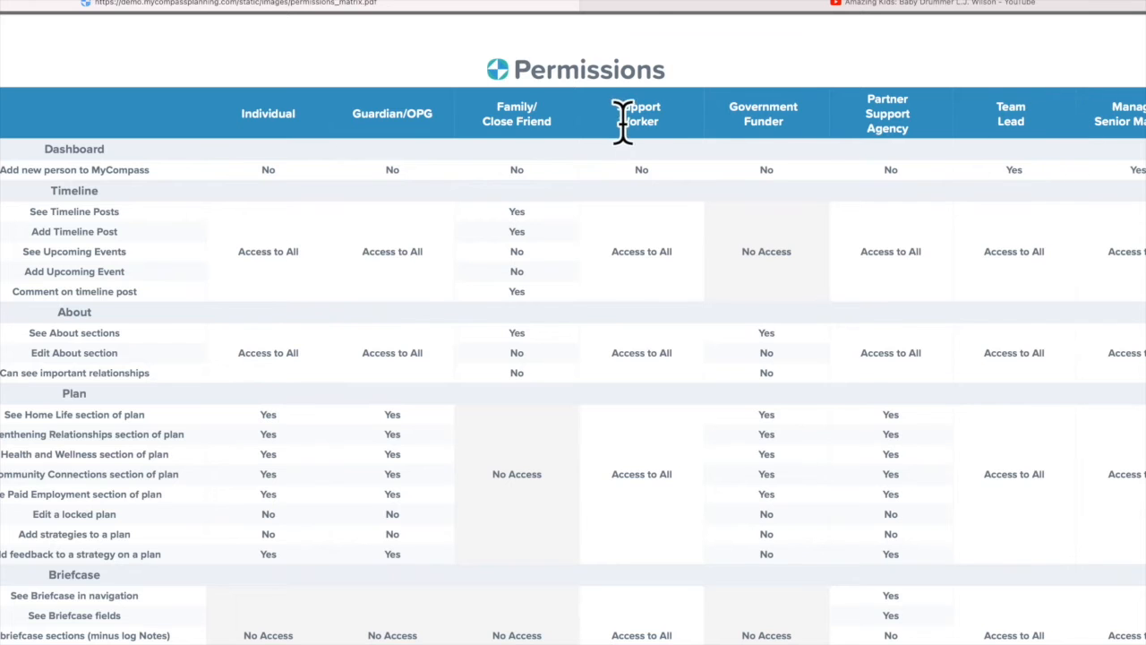
pyautogui.hscroll(1, 504, 182)
pyautogui.hscroll(-1, 448, 183)
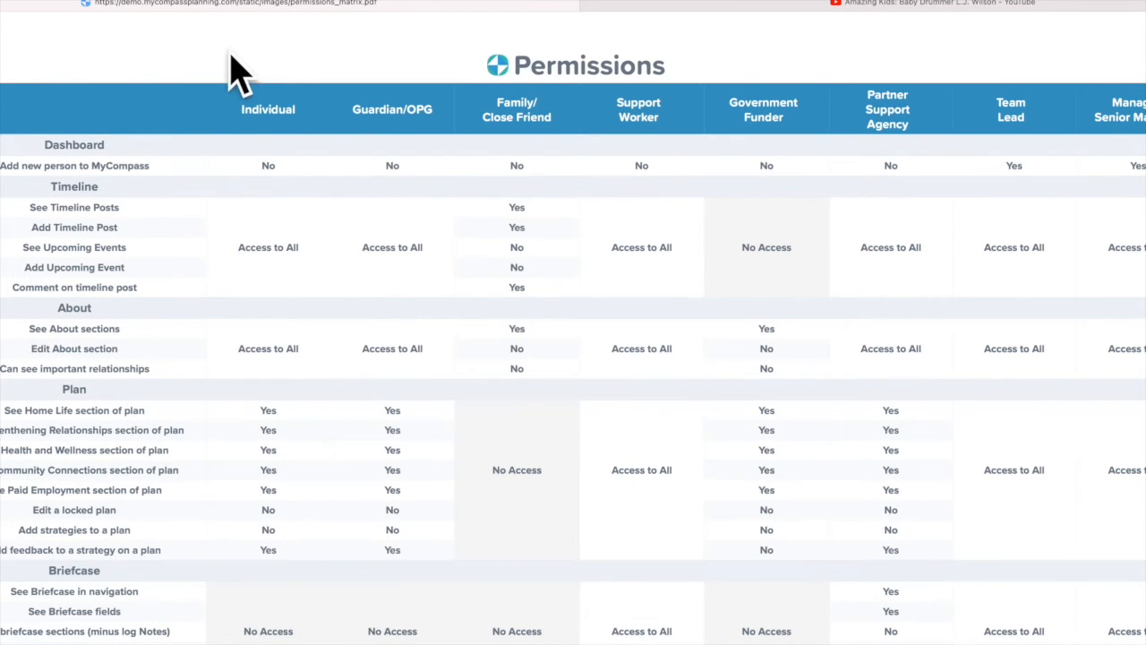
pyautogui.click(2, 2)
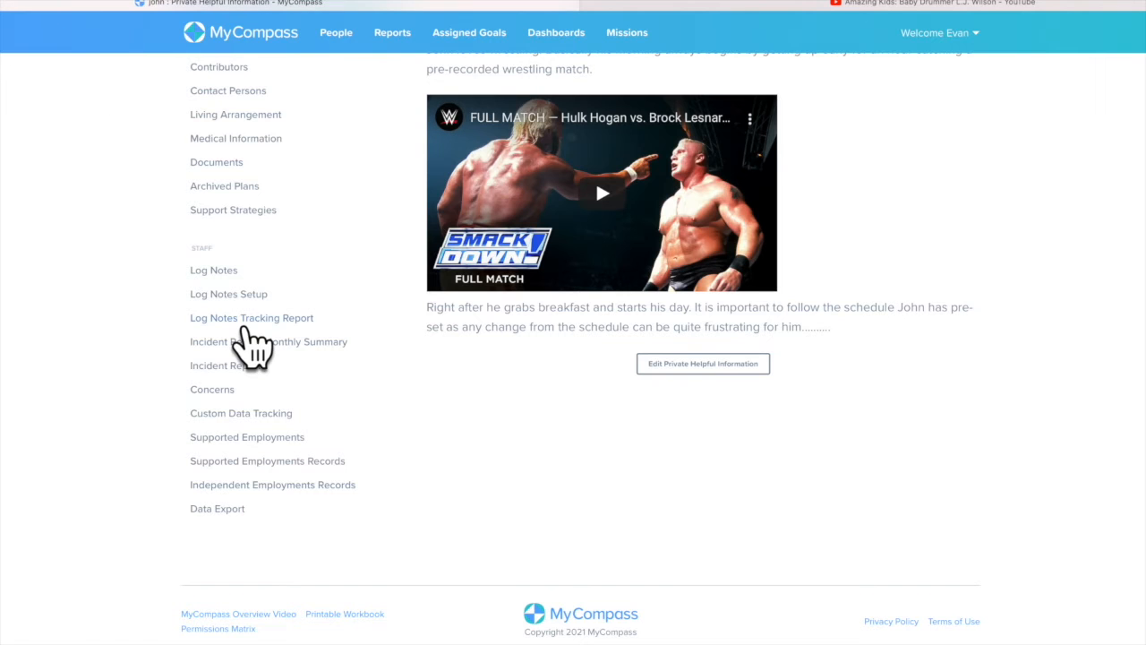
# Open the Briefcase's Contributors section and look through the contributor cards
pyautogui.scroll(3, 466, 376)
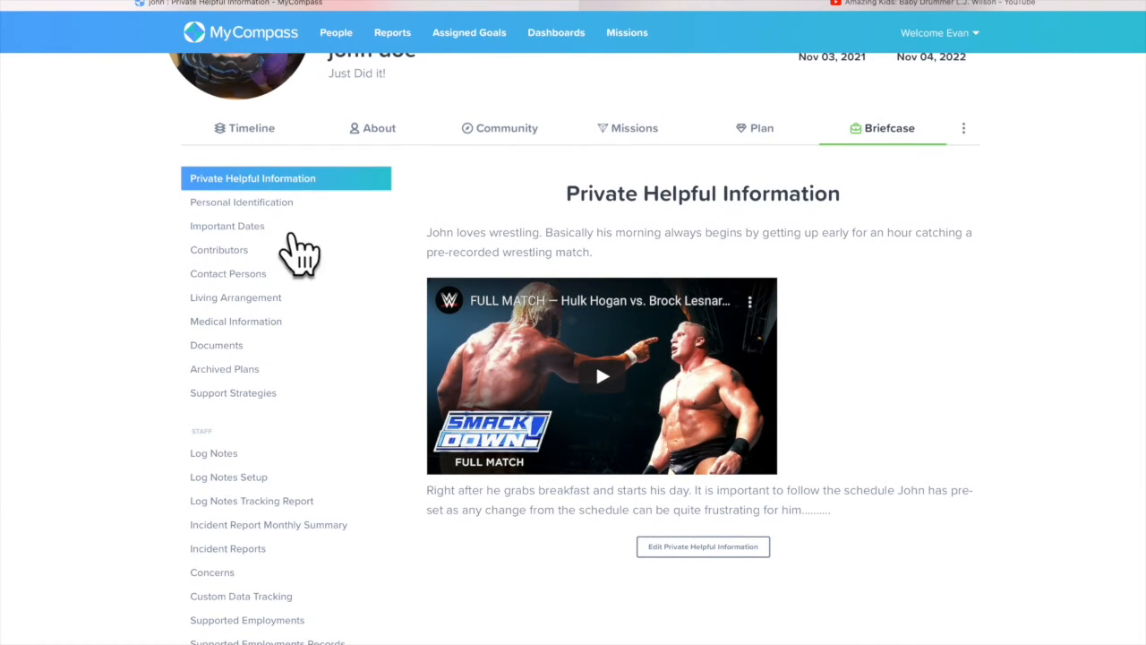
pyautogui.click(228, 264)
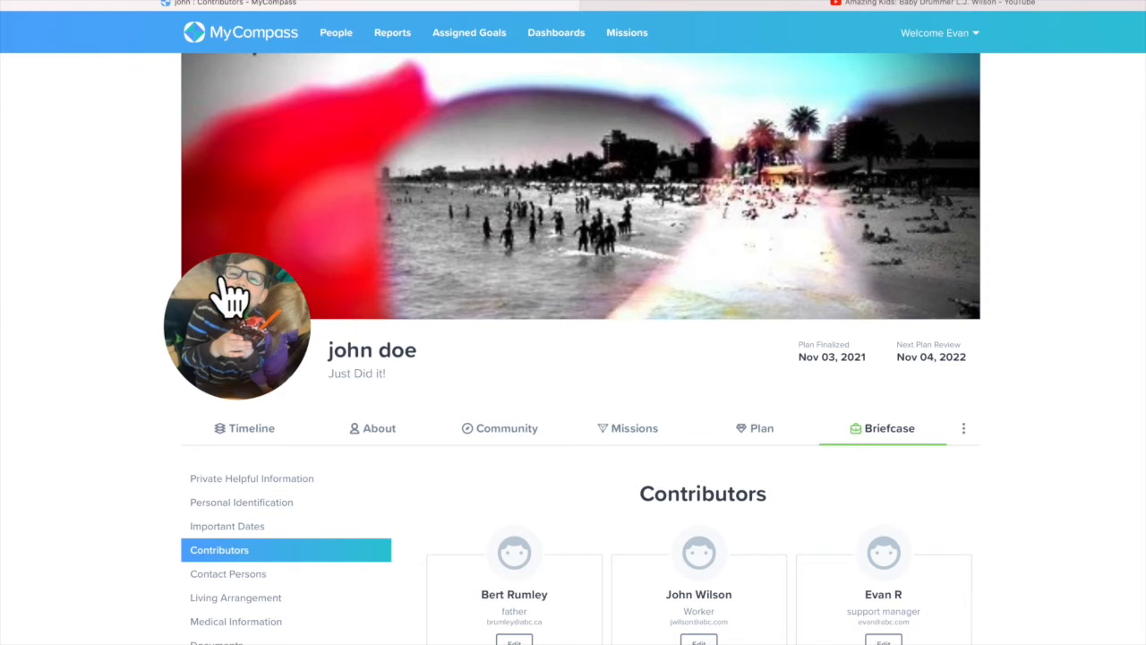
pyautogui.scroll(-5, 501, 461)
pyautogui.scroll(-4, 495, 461)
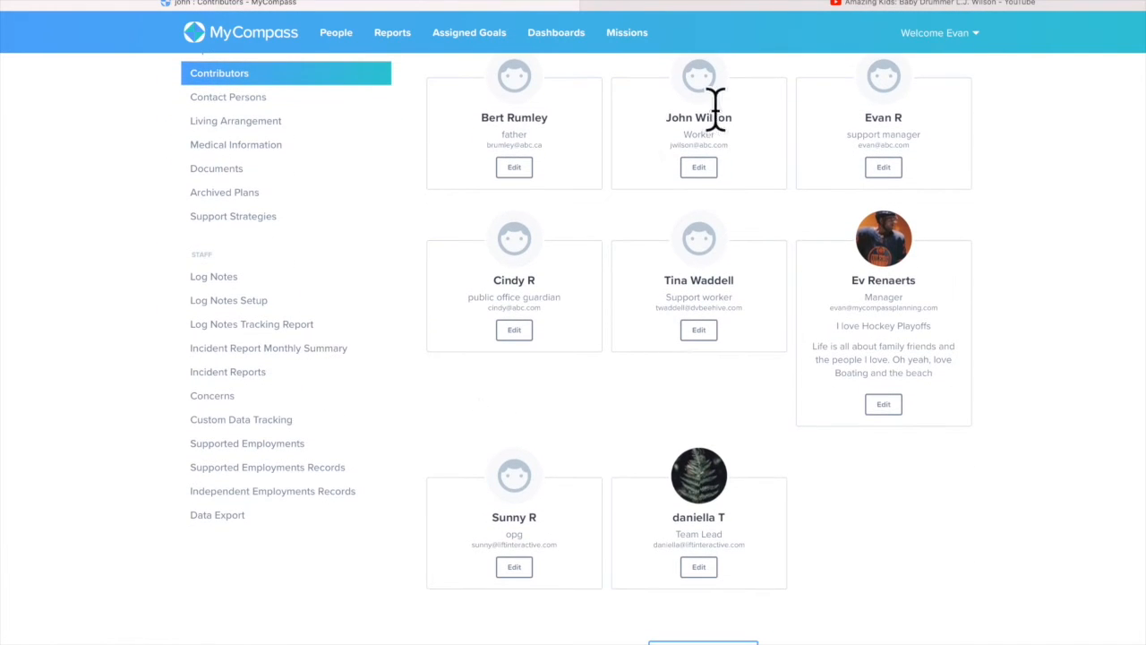
pyautogui.scroll(-2, 869, 549)
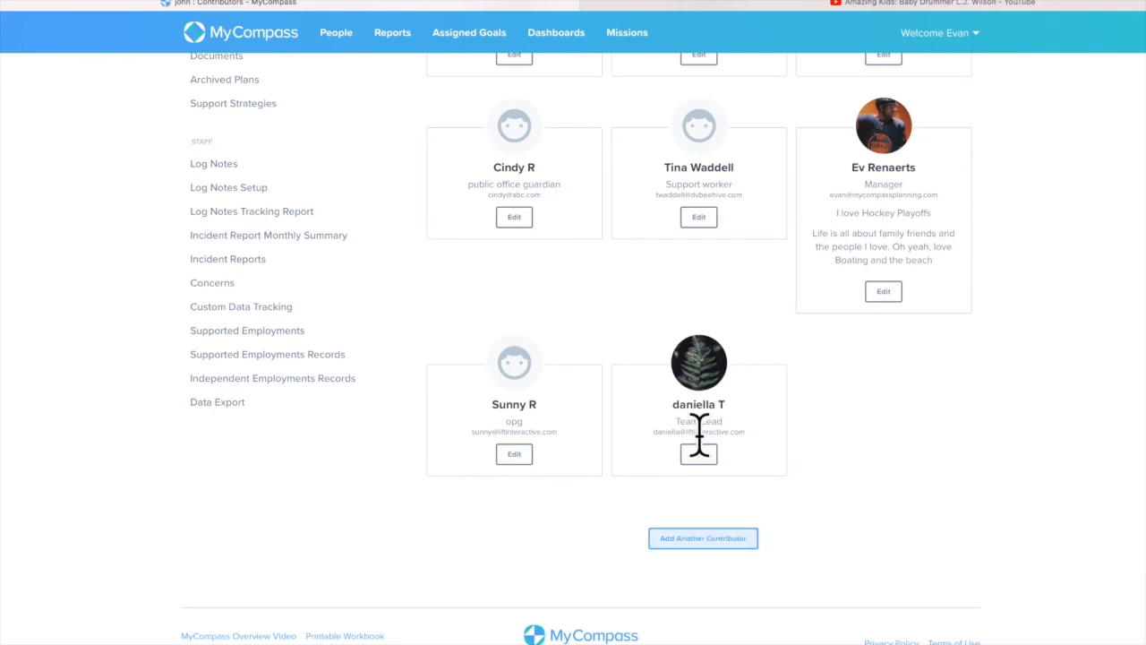
pyautogui.scroll(1, 654, 278)
pyautogui.scroll(2, 655, 278)
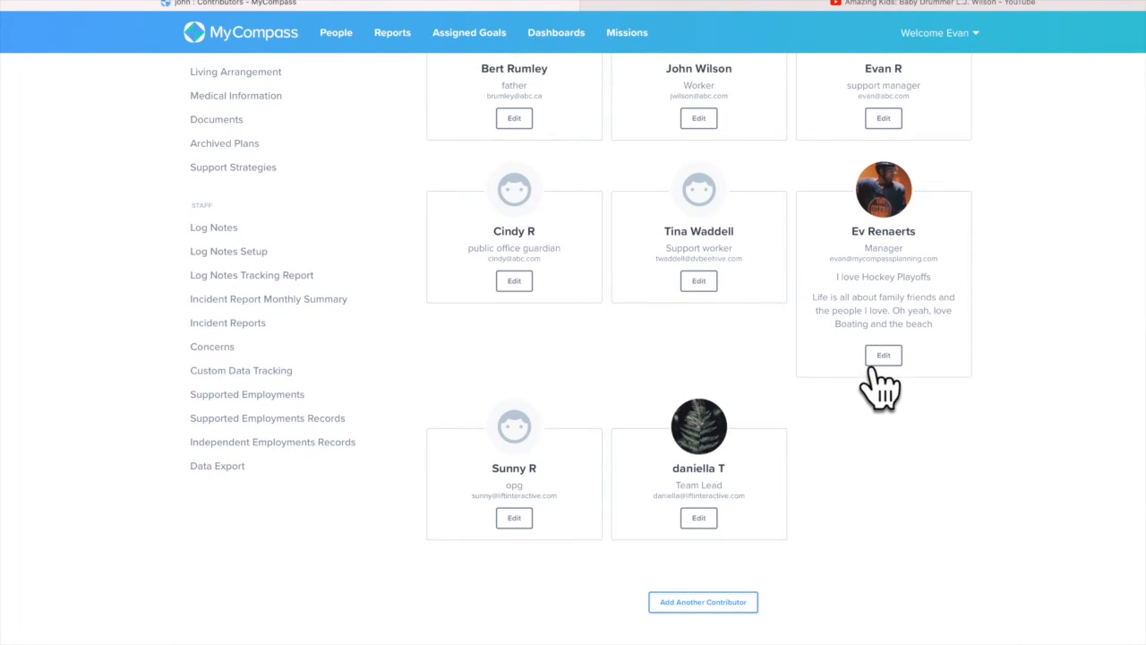
# Open the contributor with the Manager role and a photo for editing, and review the consent notice, name and email fields
pyautogui.click(883, 354)
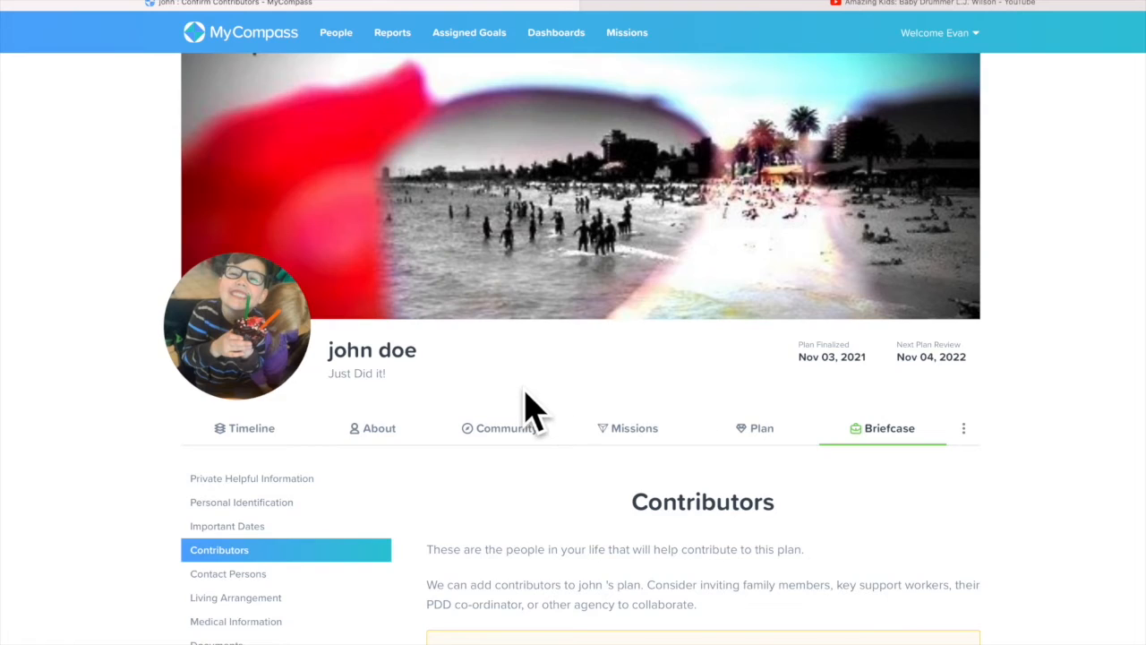
pyautogui.scroll(-5, 528, 409)
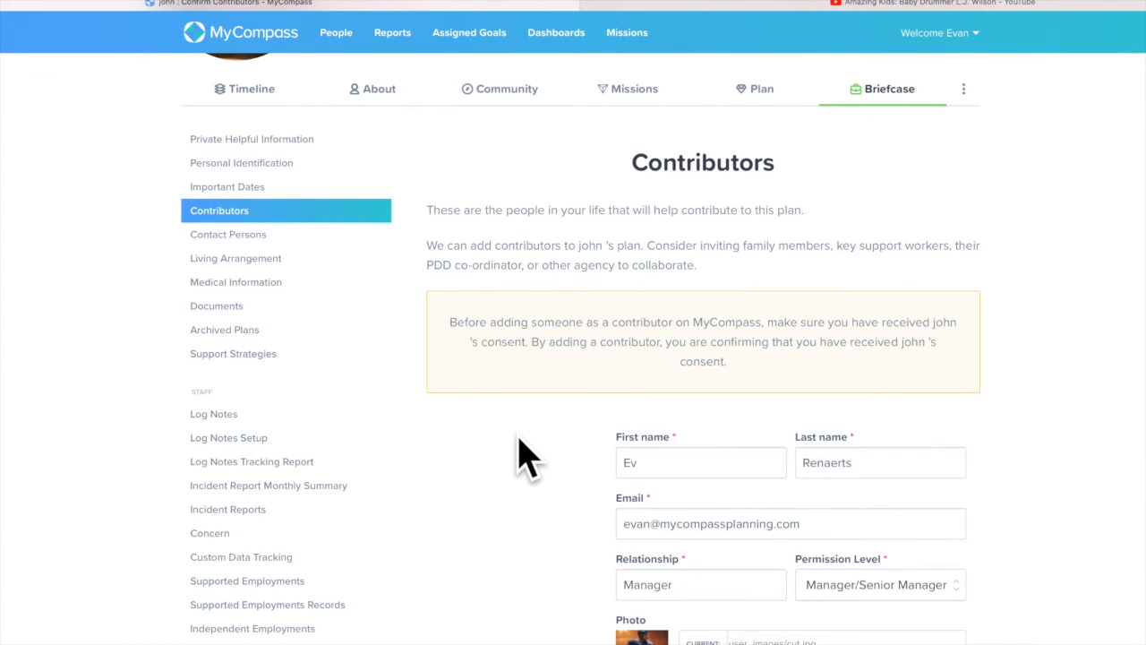
pyautogui.scroll(-5, 527, 457)
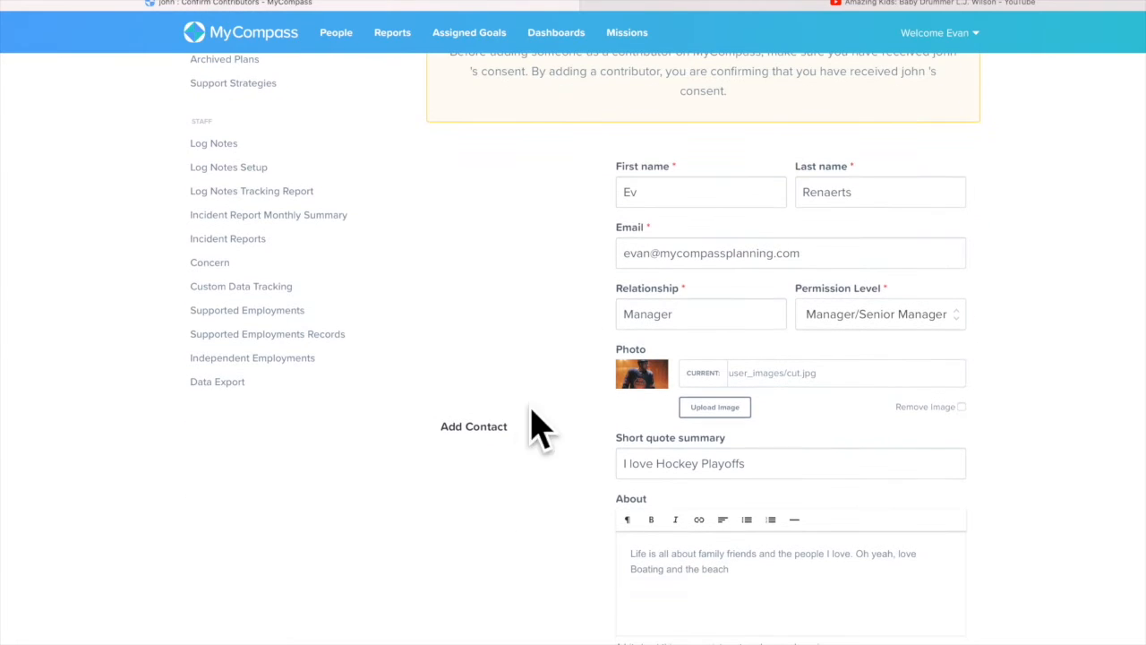
pyautogui.moveTo(806, 254); pyautogui.dragTo(618, 255)
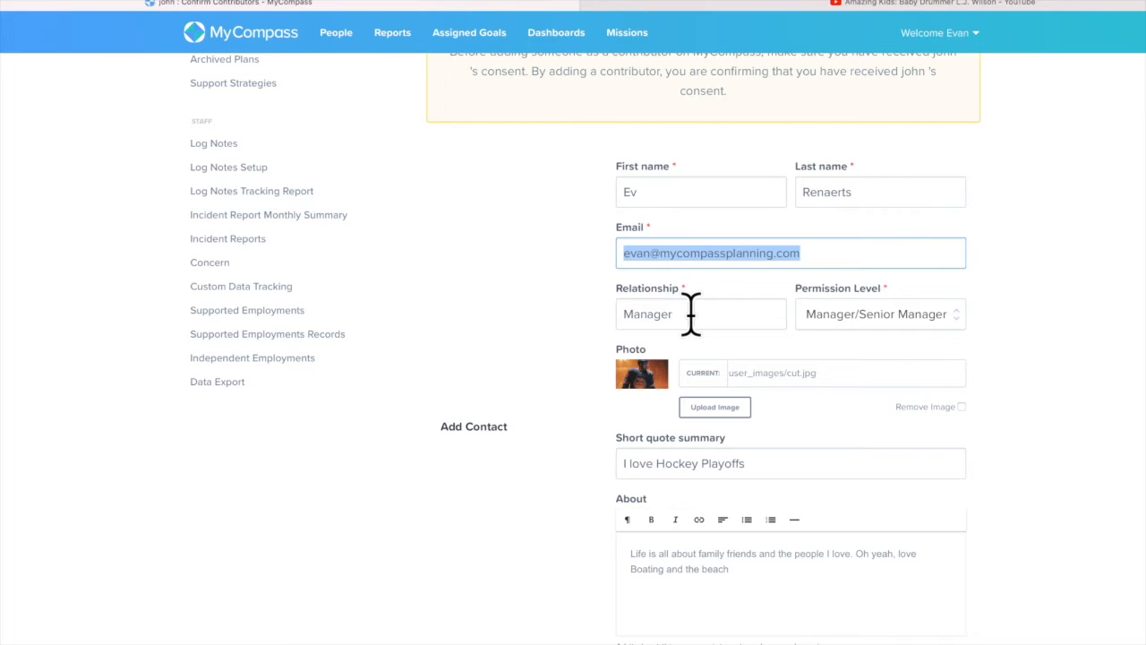
# Review the available permission levels, keep Manager/Senior Manager, check the remaining fields and save the contributor form
pyautogui.click(865, 322)
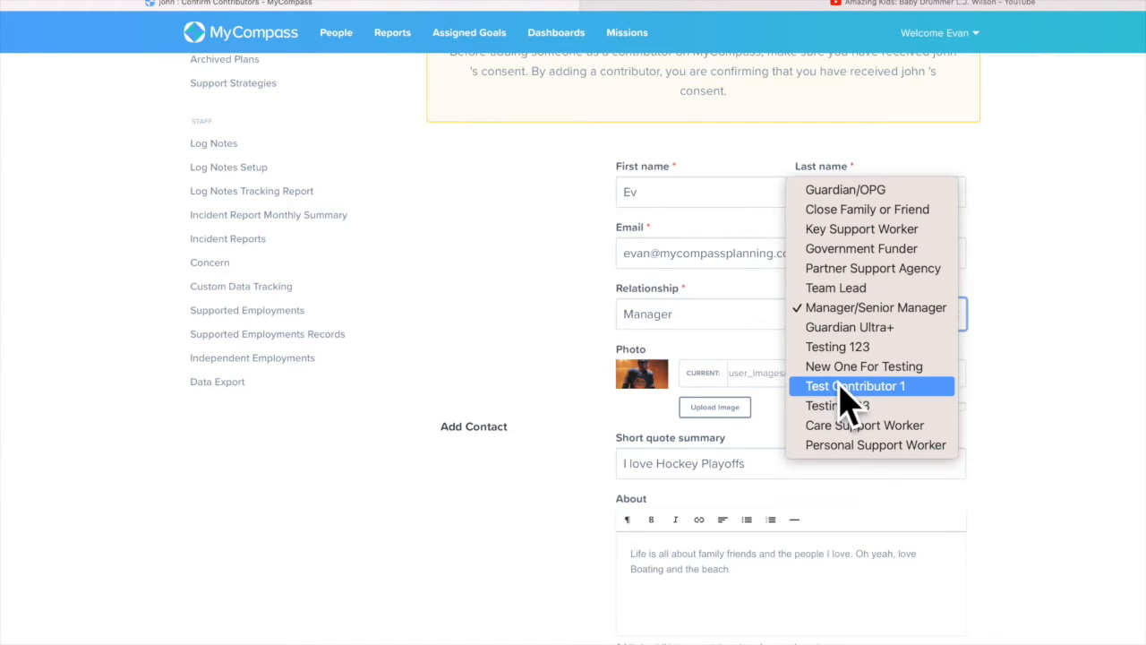
pyautogui.click(499, 244)
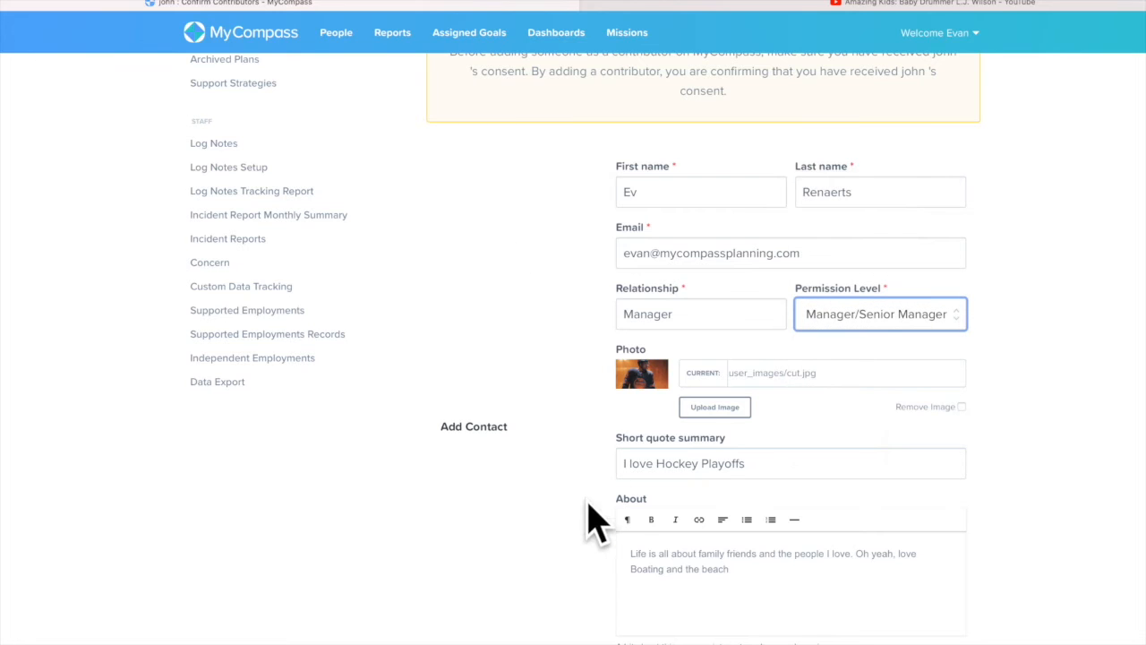
pyautogui.scroll(-2, 776, 463)
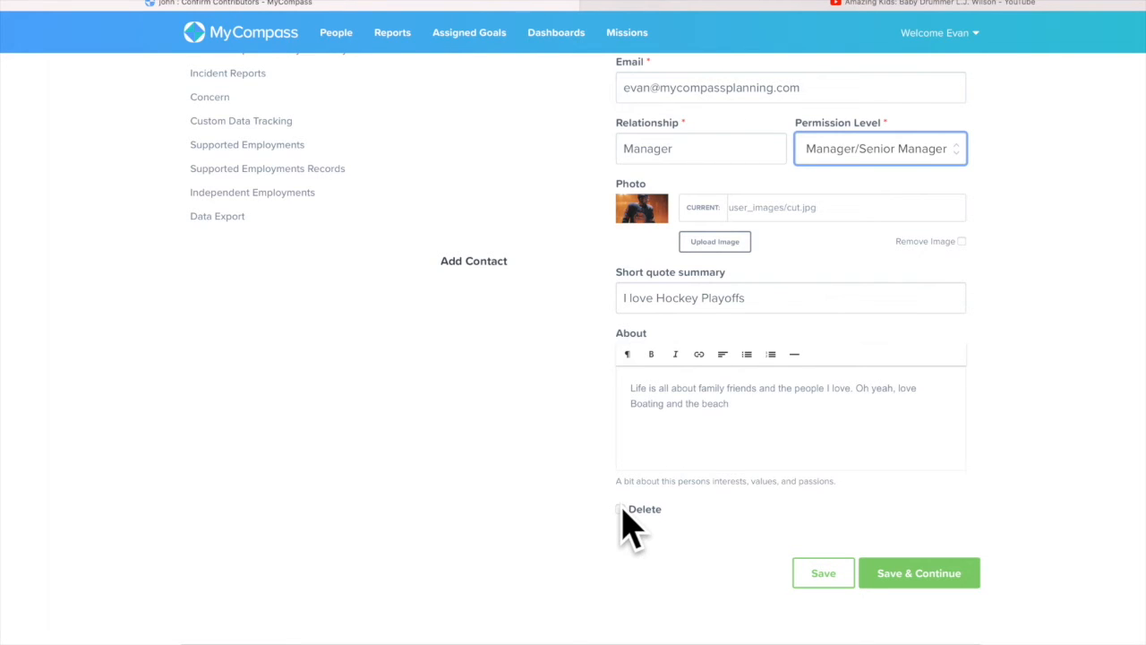
pyautogui.click(823, 574)
pyautogui.scroll(7, 462, 187)
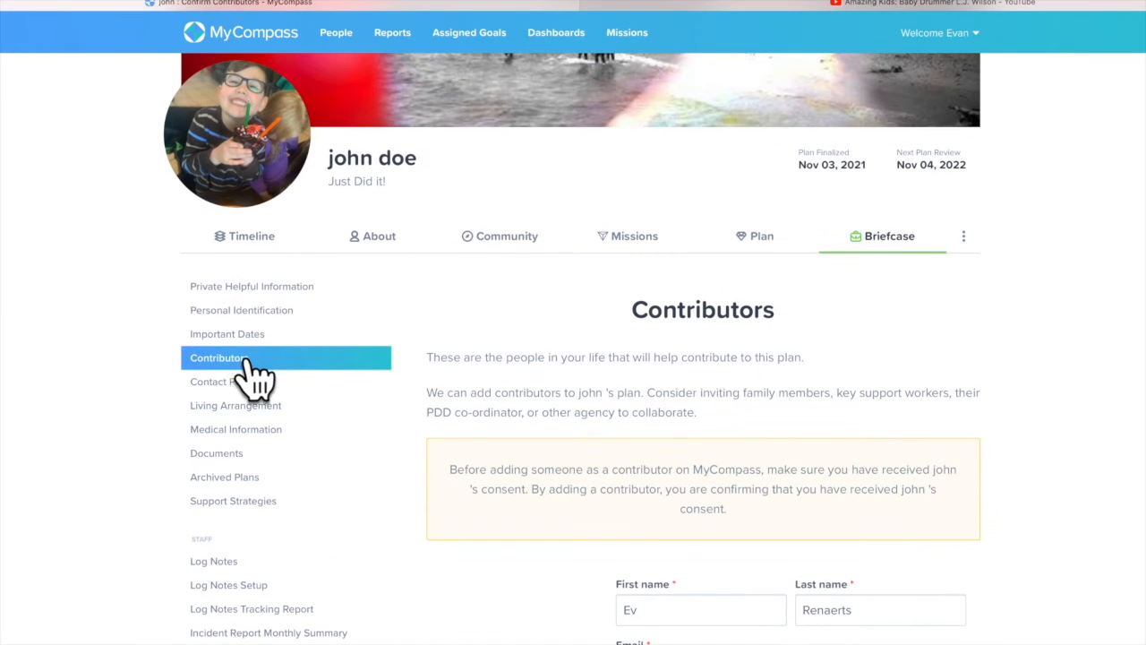
# Return to the Contributors list and open a blank form for another contributor, going through its name and email fields
pyautogui.click(237, 360)
pyautogui.scroll(-5, 583, 453)
pyautogui.click(707, 517)
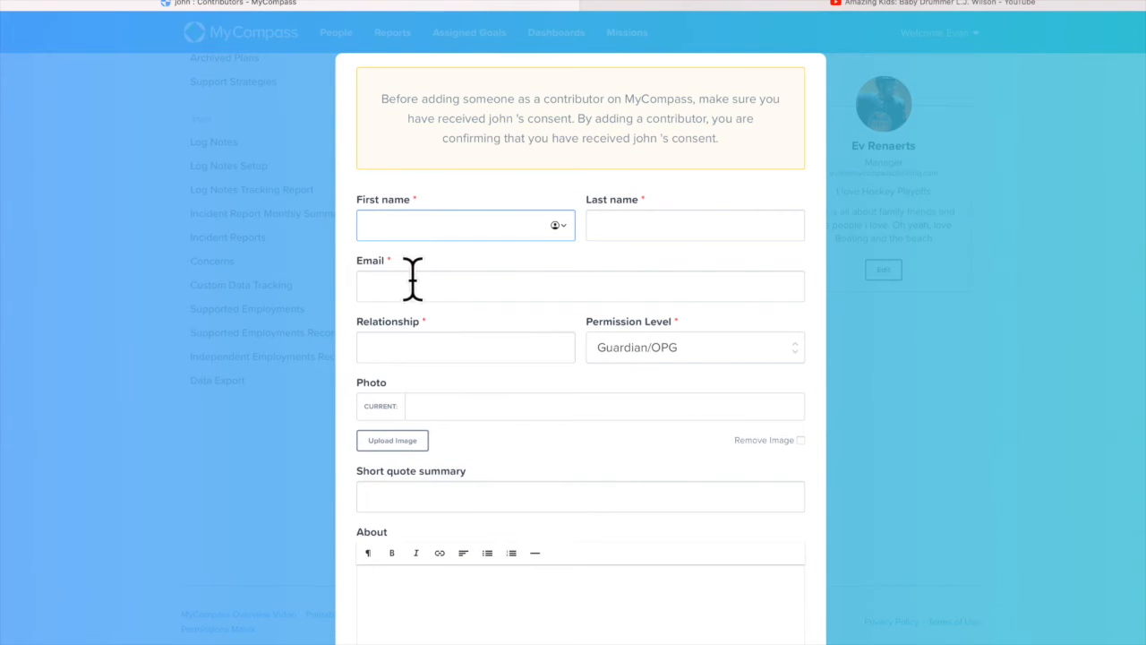
pyautogui.click(648, 231)
pyautogui.click(538, 279)
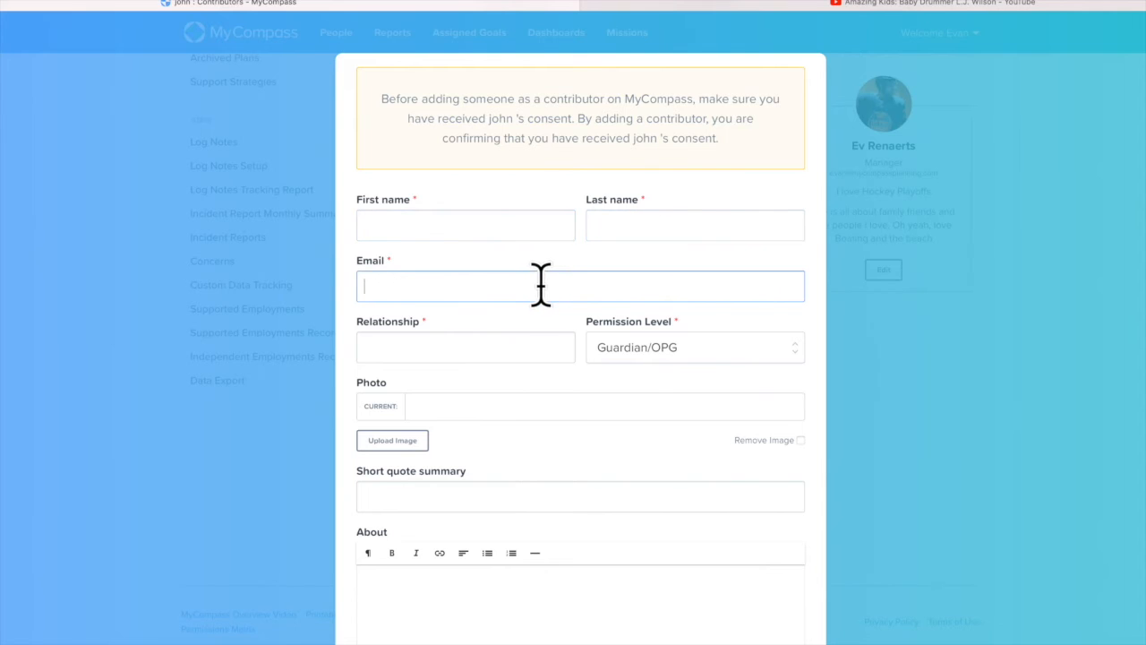
# Review the new contributor form's permission levels, keeping Guardian/OPG, check the remaining fields and close it without saving
pyautogui.click(652, 349)
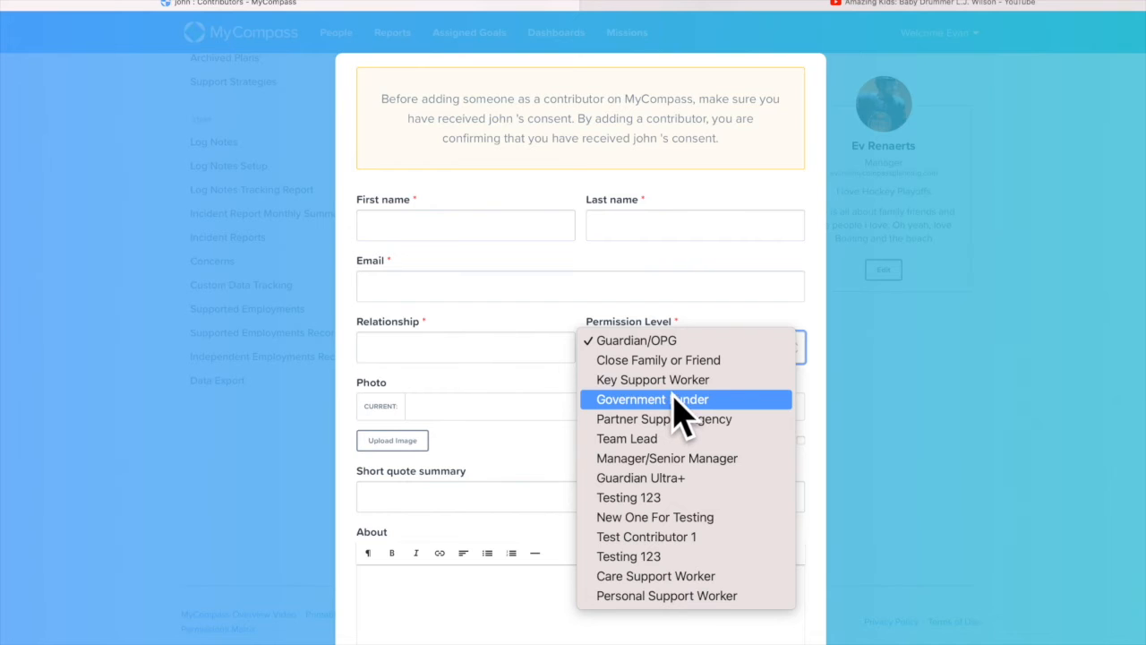
pyautogui.click(670, 342)
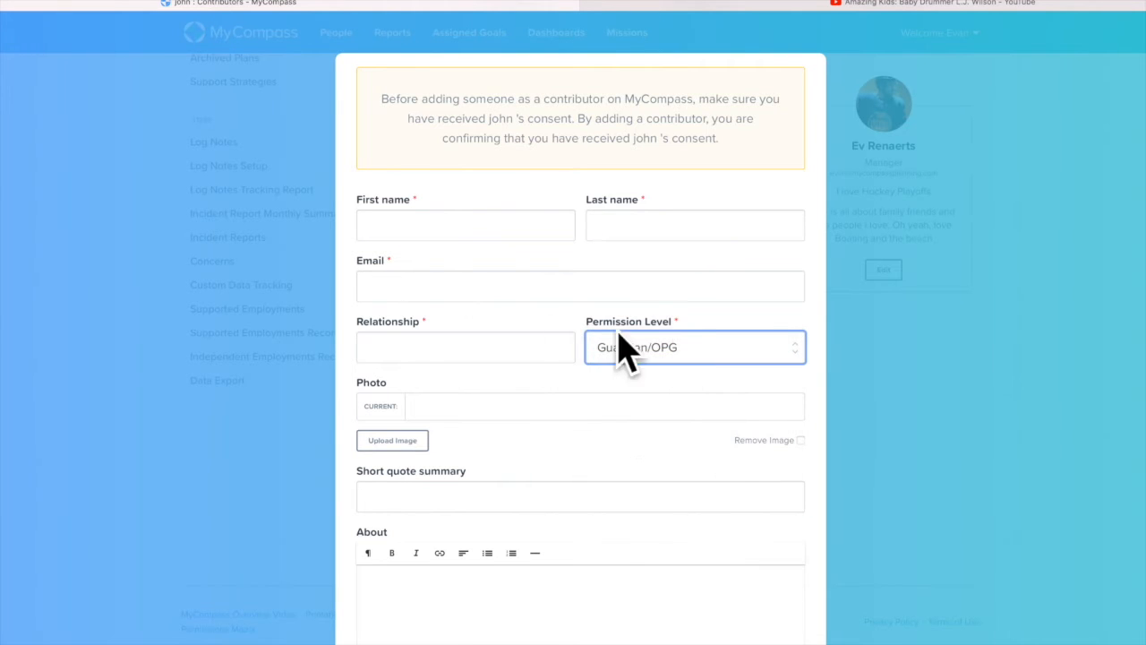
pyautogui.click(480, 339)
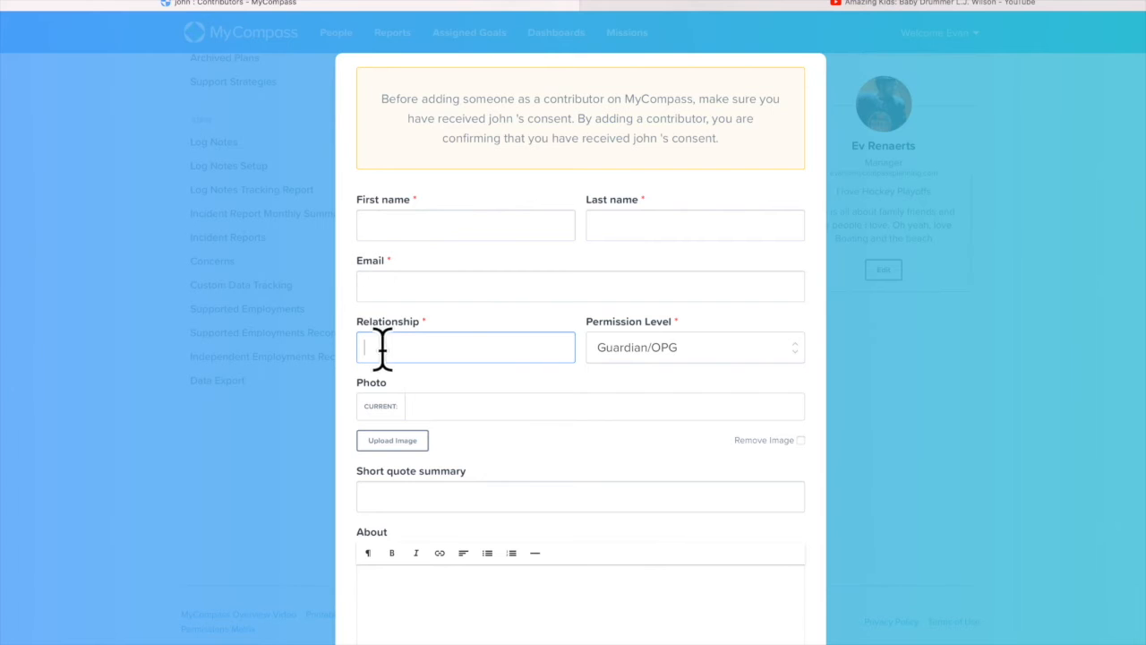
pyautogui.scroll(-3, 579, 528)
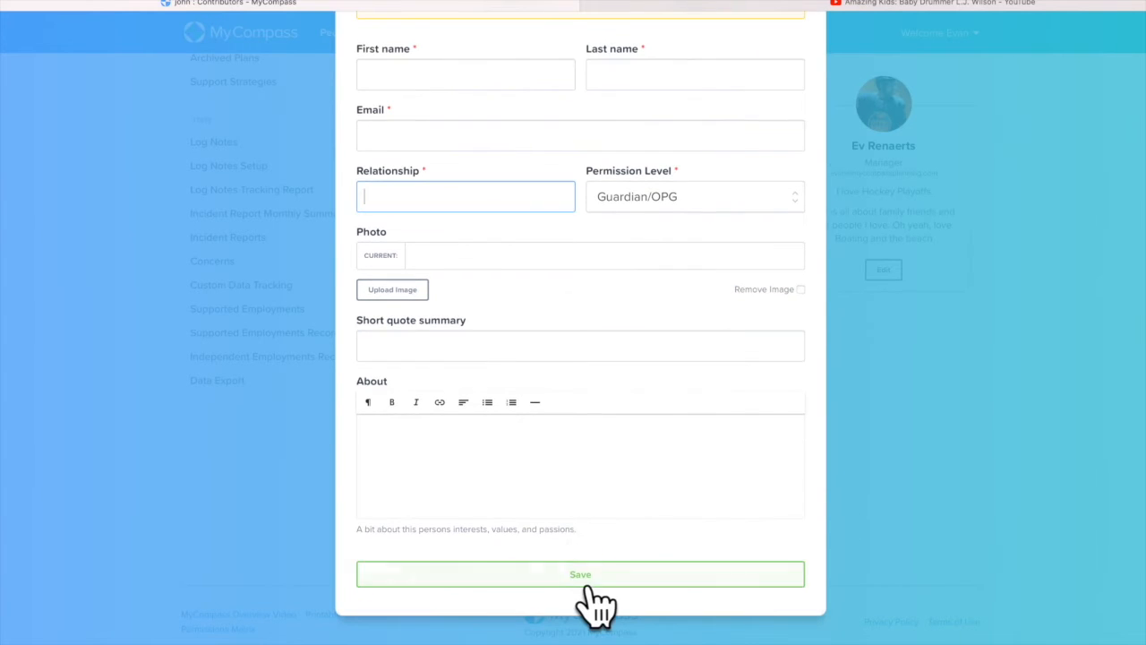
pyautogui.click(196, 377)
pyautogui.scroll(1, 380, 268)
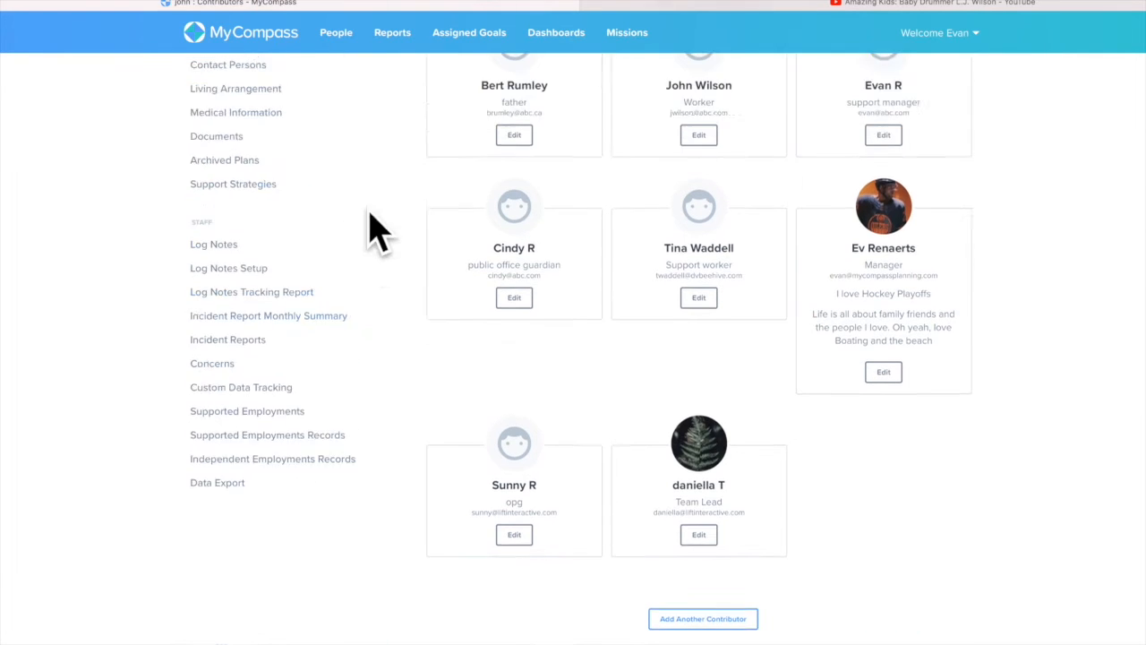
pyautogui.scroll(5, 376, 233)
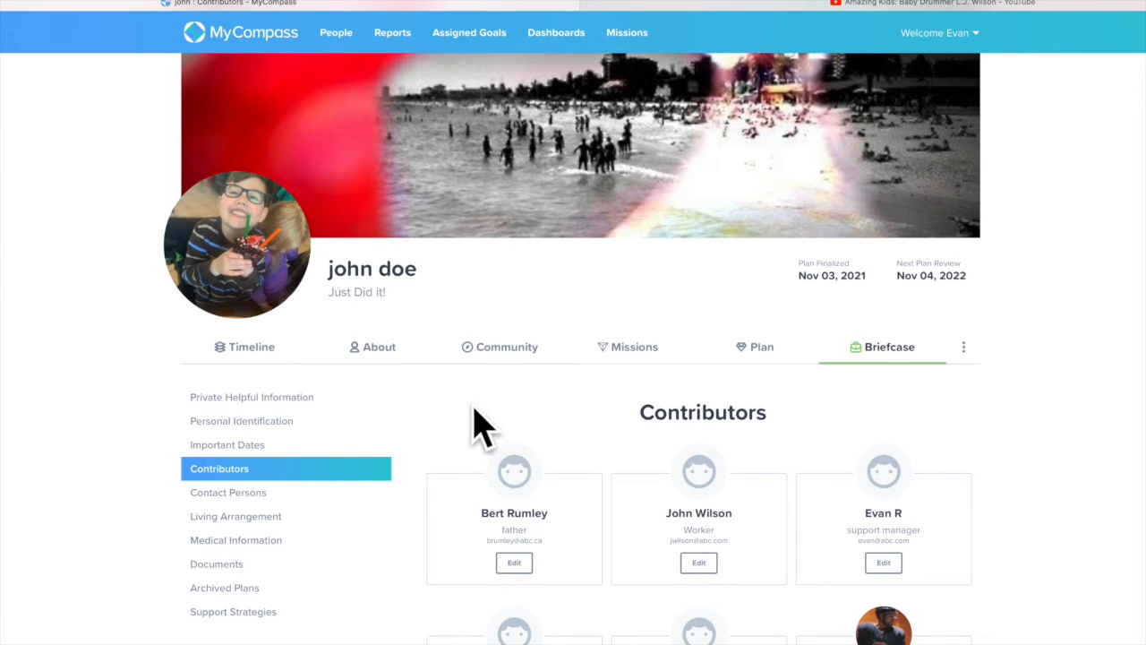
# Open the Private Helpful Information section of the Briefcase and read through its text and embedded video
pyautogui.scroll(-3, 114, 412)
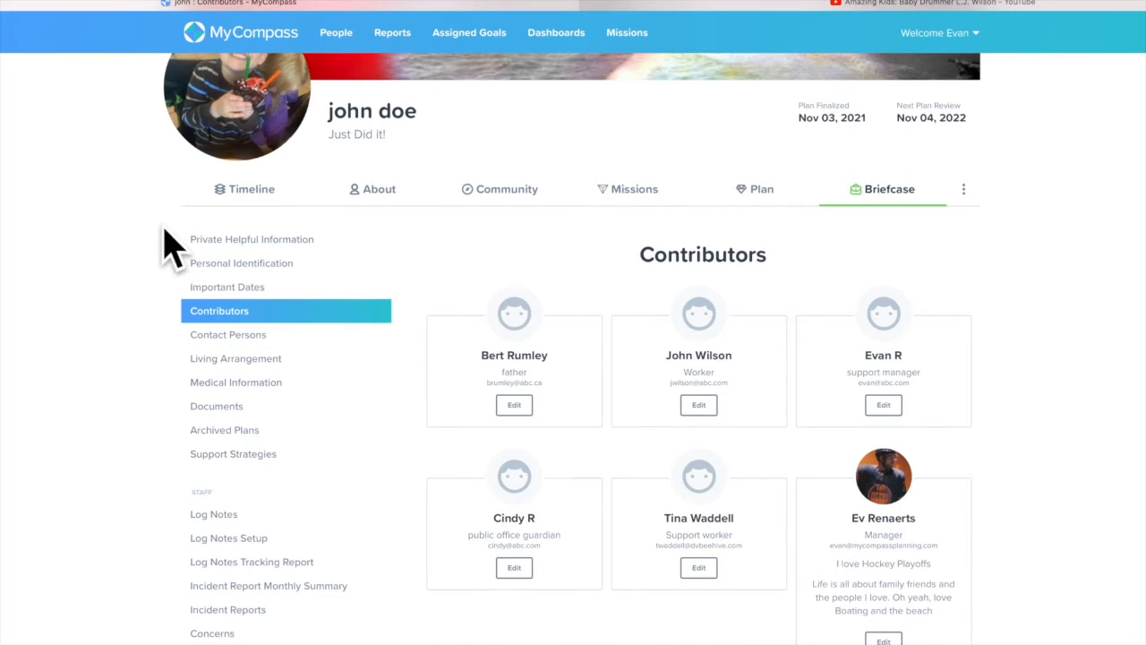
pyautogui.click(248, 238)
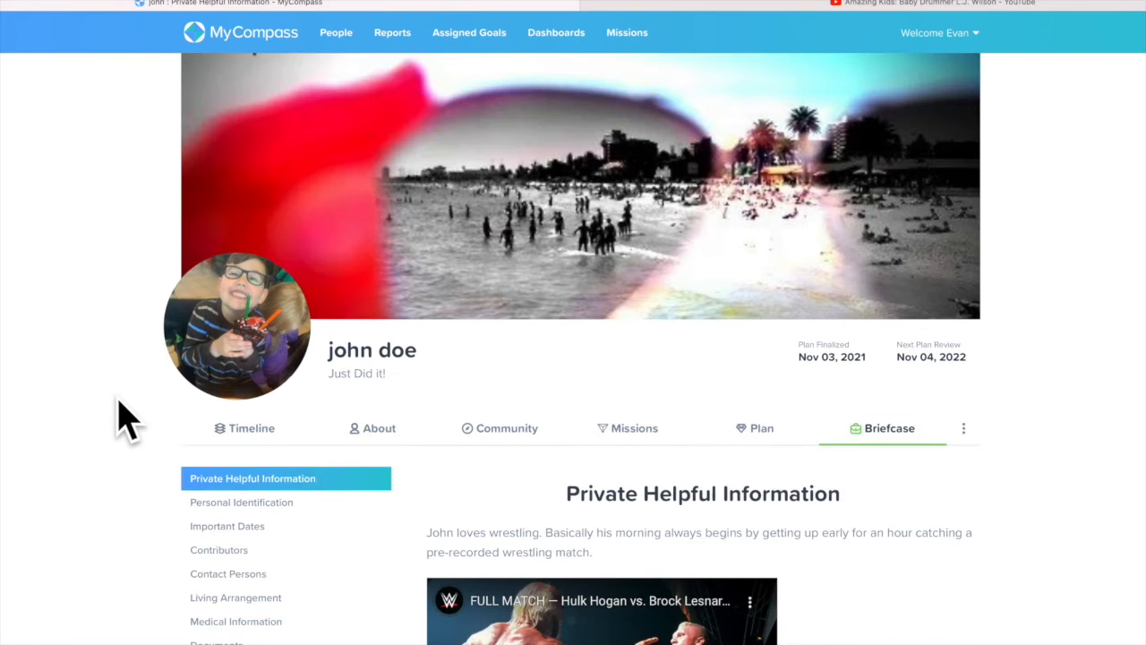
pyautogui.scroll(-3, 132, 420)
pyautogui.scroll(-3, 130, 421)
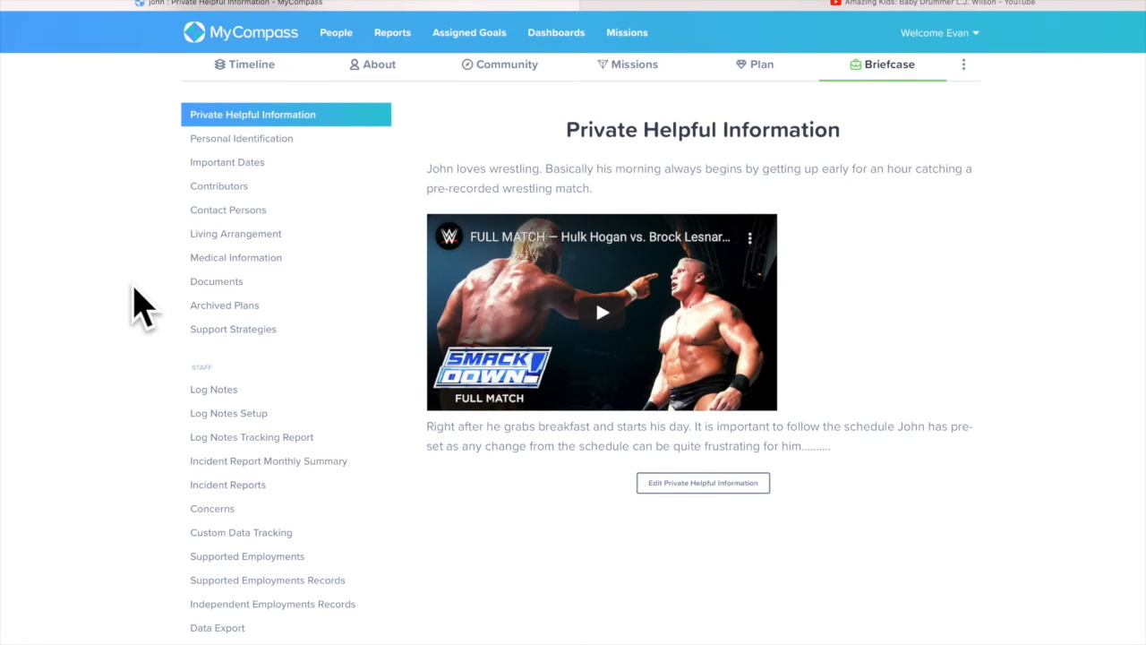
pyautogui.scroll(1, 145, 300)
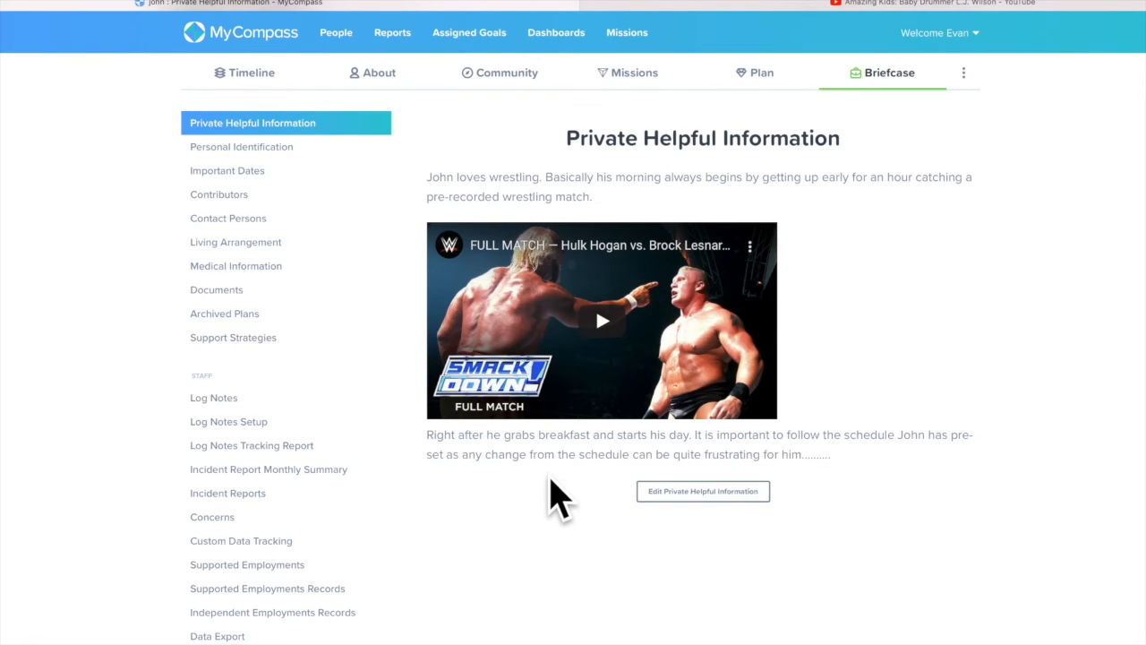
# Open the private helpful information for editing and look over its text editor and custom fields
pyautogui.scroll(-3, 555, 488)
pyautogui.click(694, 376)
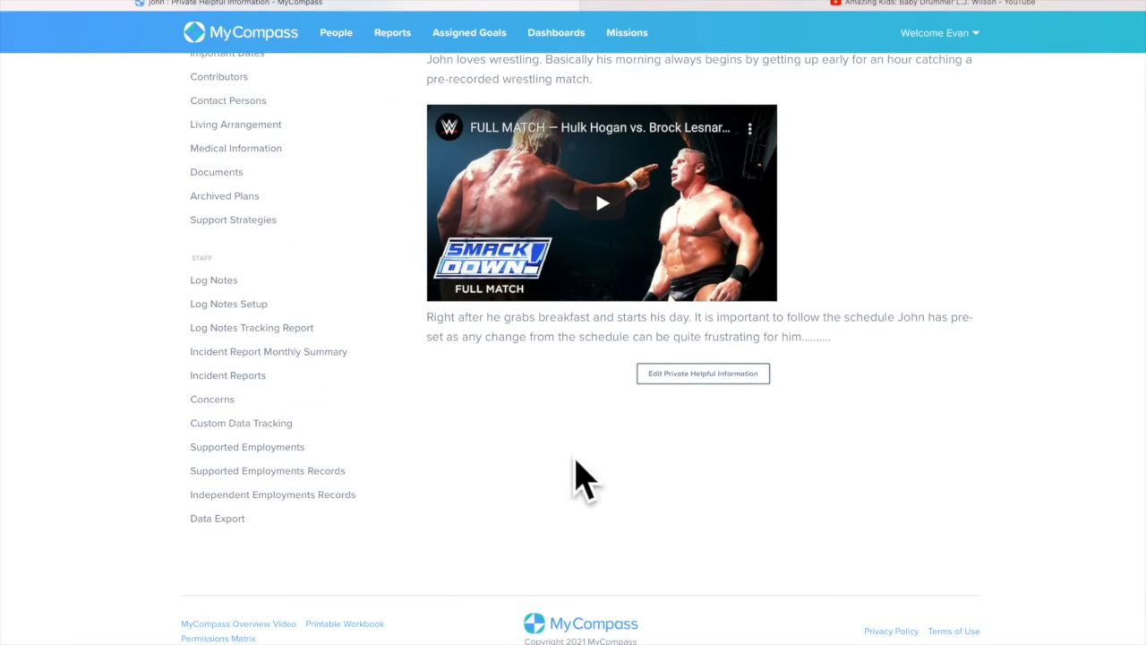
pyautogui.scroll(-7, 735, 492)
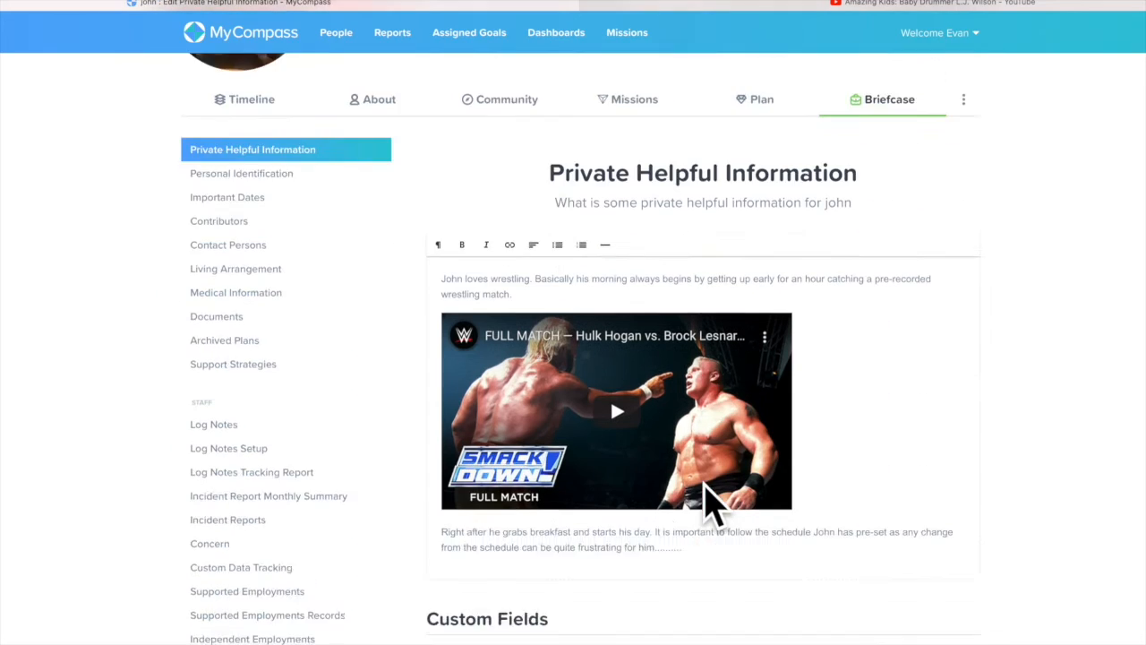
pyautogui.scroll(10, 341, 251)
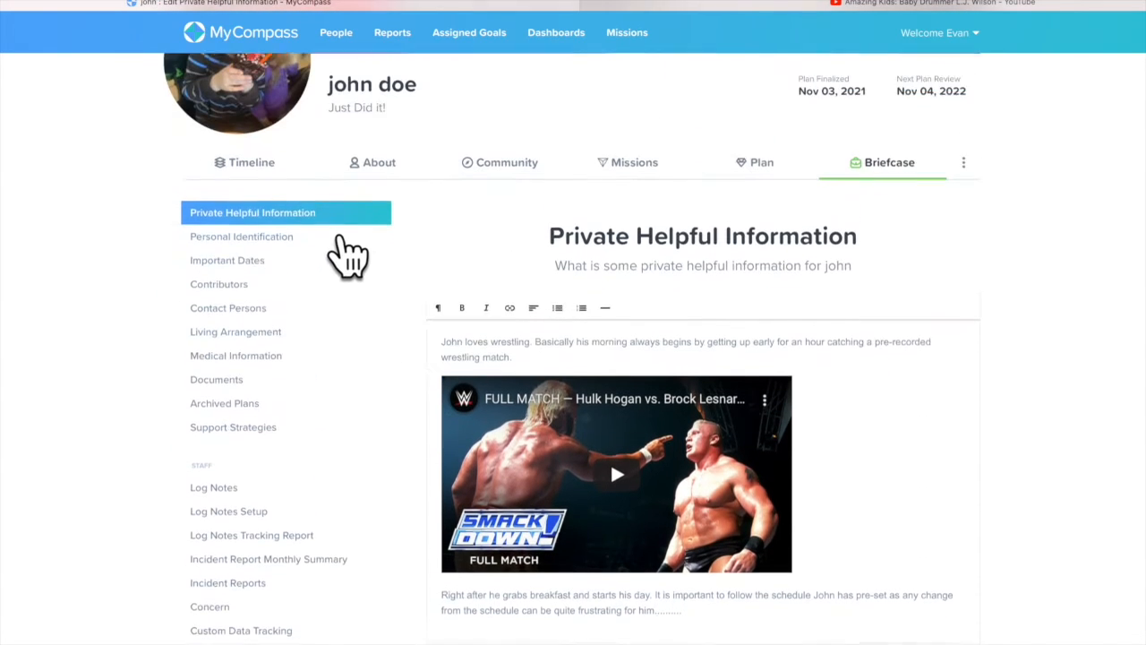
# Open the Personal Identification section and review its identification numbers, guardianship, trustee, medications and programs entries
pyautogui.click(259, 280)
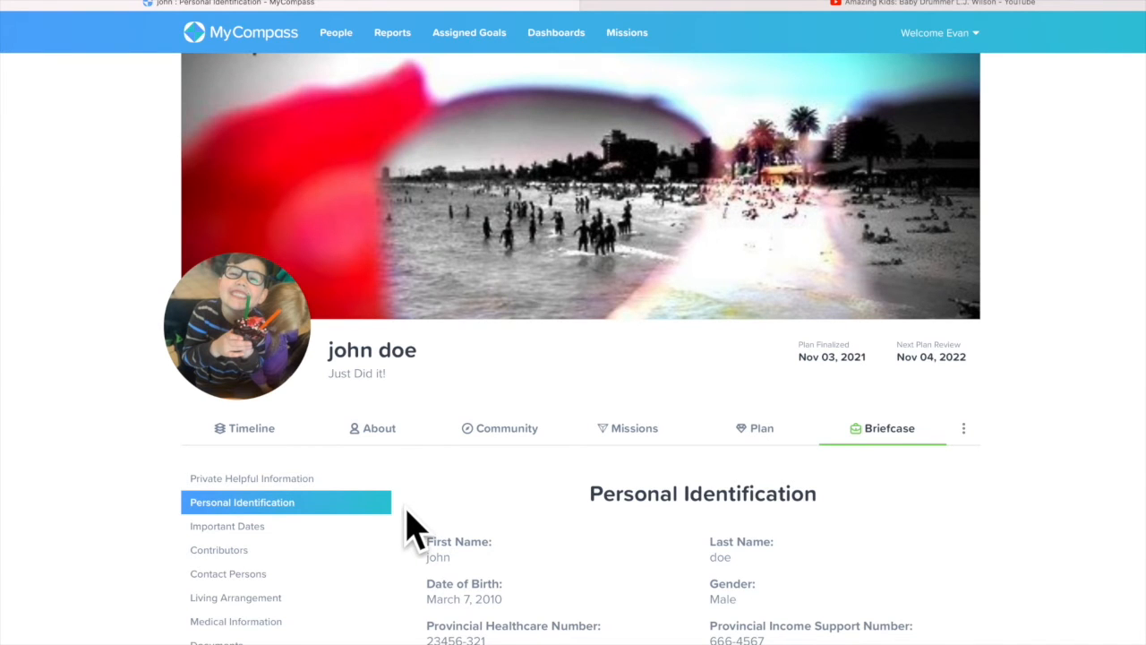
pyautogui.scroll(-3, 414, 528)
pyautogui.scroll(-2, 413, 528)
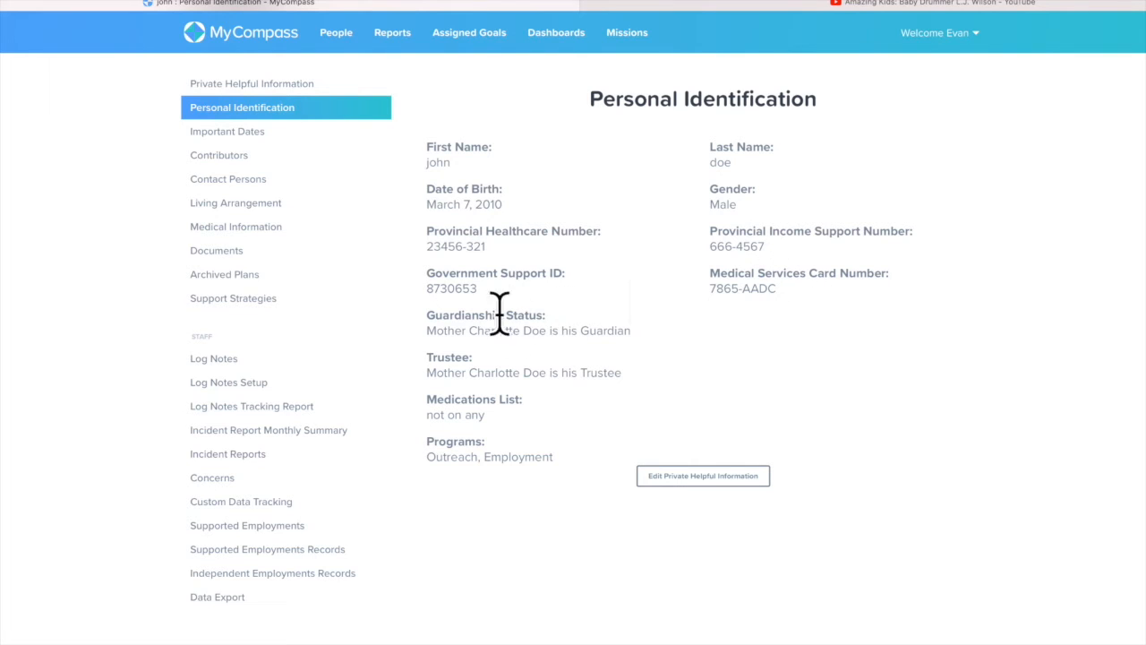
pyautogui.scroll(1, 548, 373)
pyautogui.scroll(1, 548, 372)
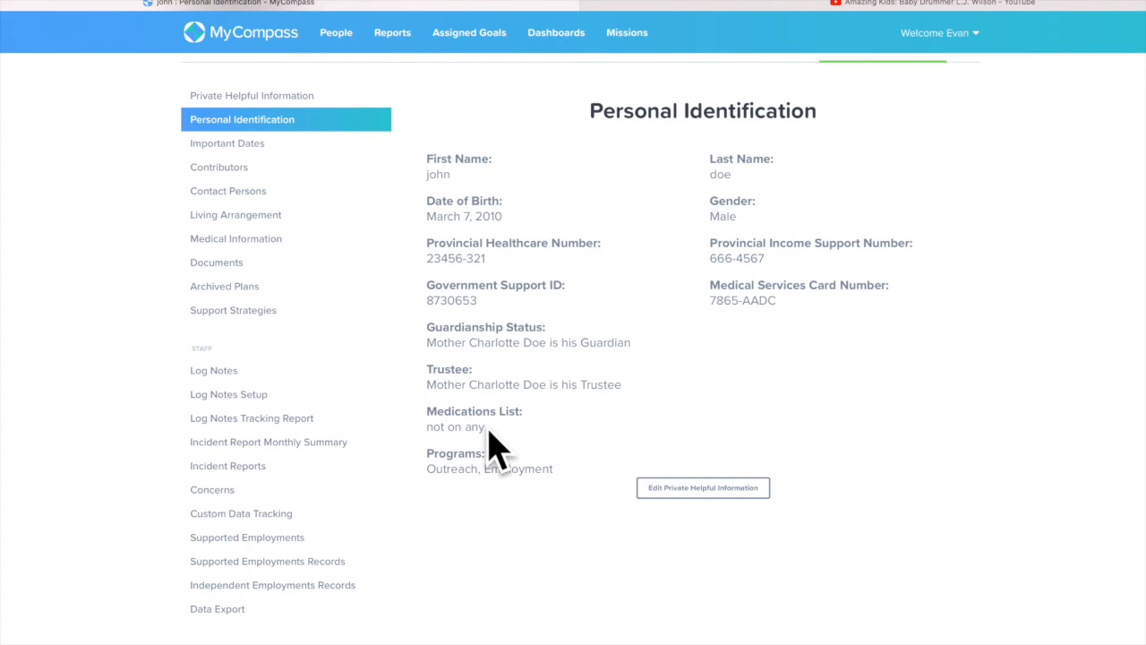
# Open the personal identification form, look through its fields down to Custom Fields, and return to the section overview without saving
pyautogui.click(703, 489)
pyautogui.scroll(-8, 606, 443)
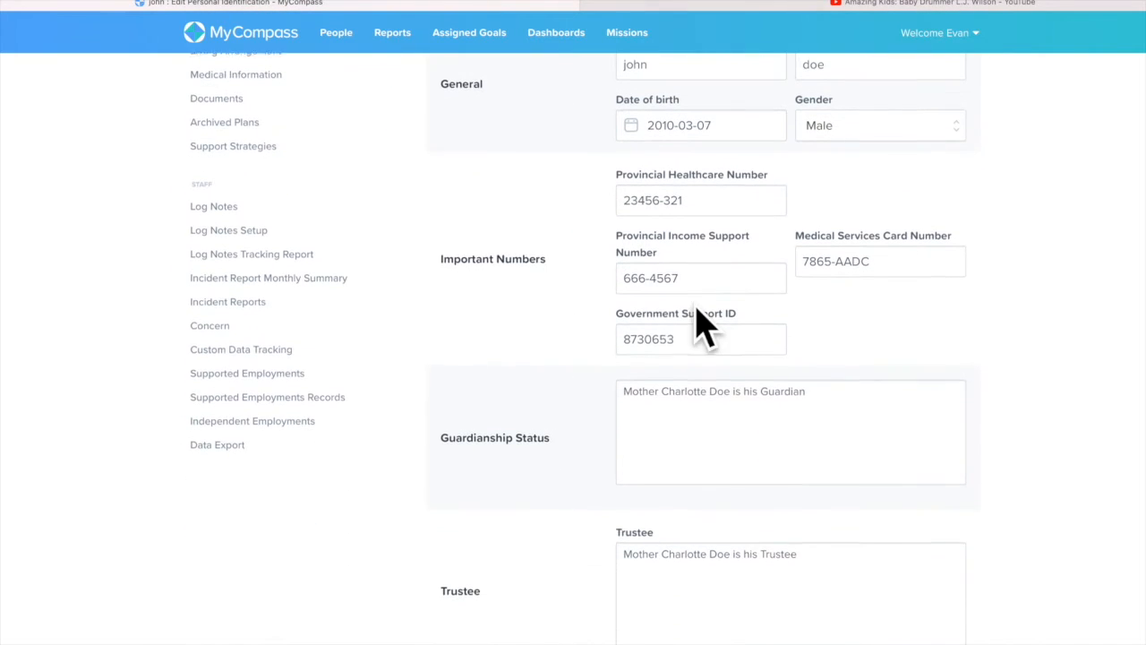
pyautogui.scroll(-5, 576, 418)
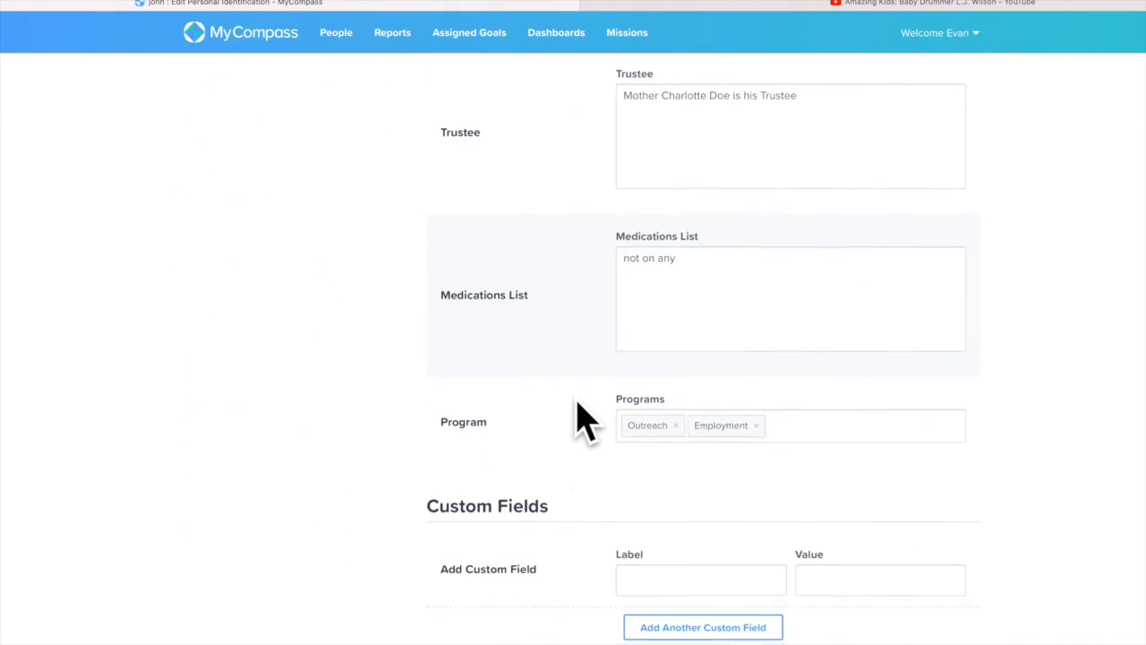
pyautogui.scroll(15, 389, 200)
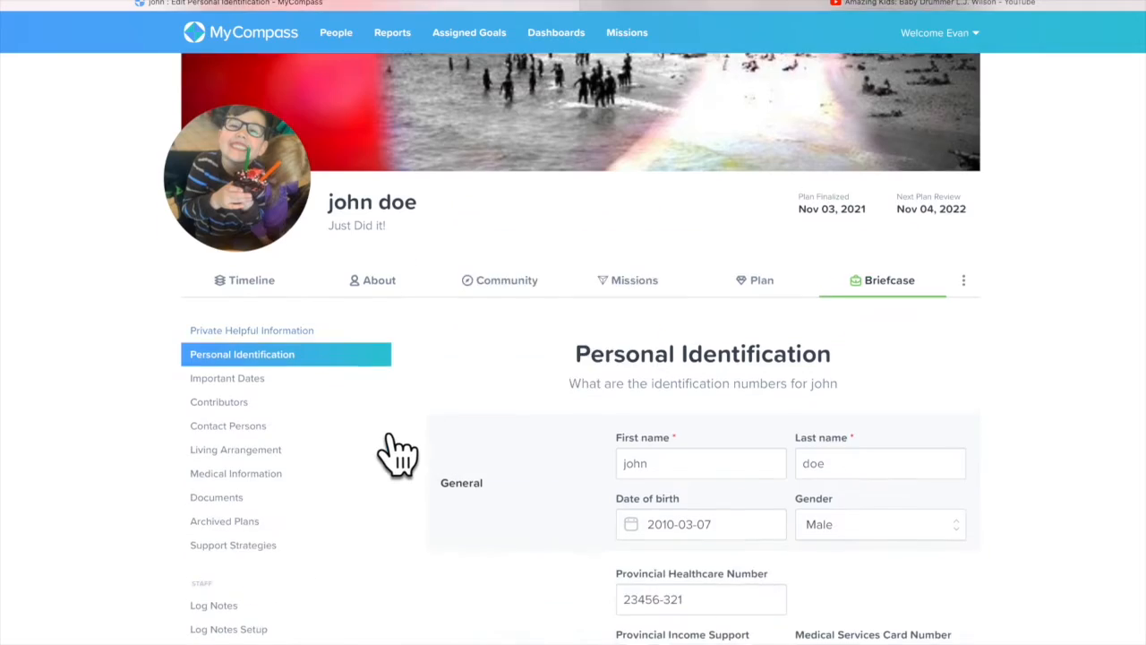
pyautogui.scroll(-3, 398, 453)
pyautogui.click(298, 80)
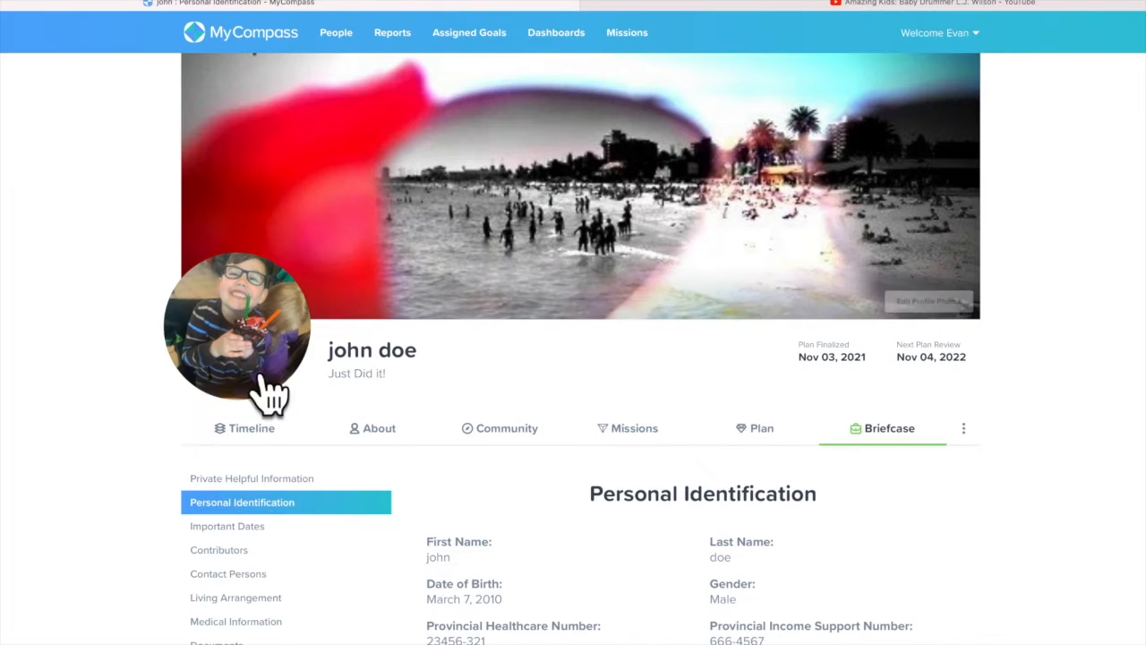
pyautogui.scroll(-3, 147, 412)
pyautogui.scroll(-2, 148, 412)
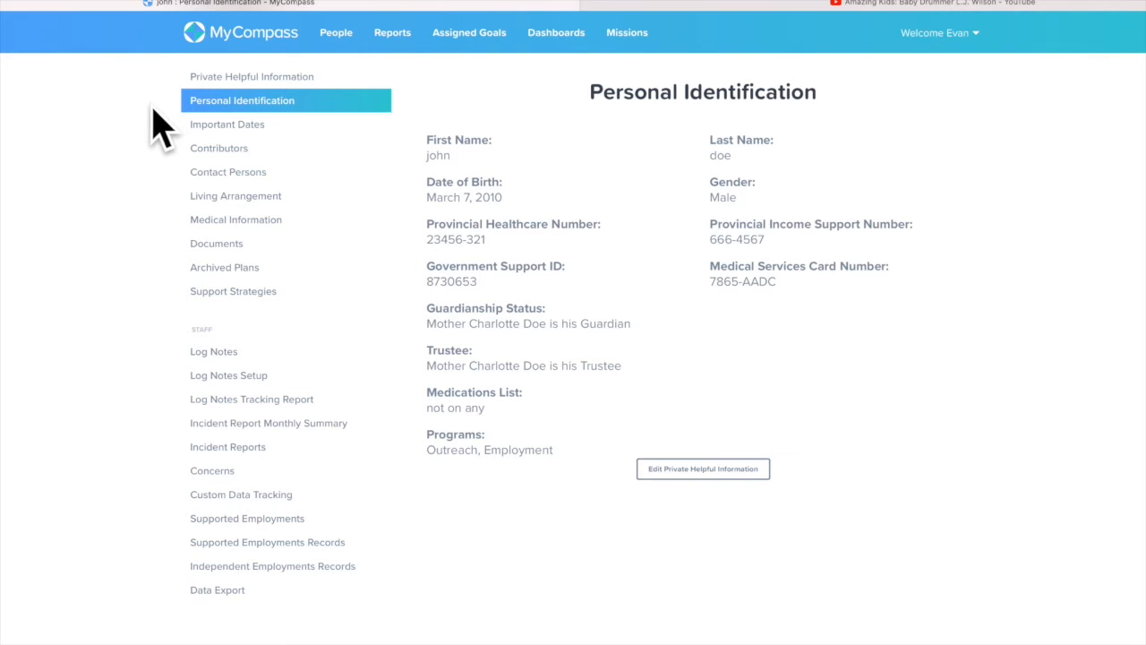
# Open the Important Dates section, review its entries, and check the Upcoming Event shown on the profile's Timeline
pyautogui.click(245, 126)
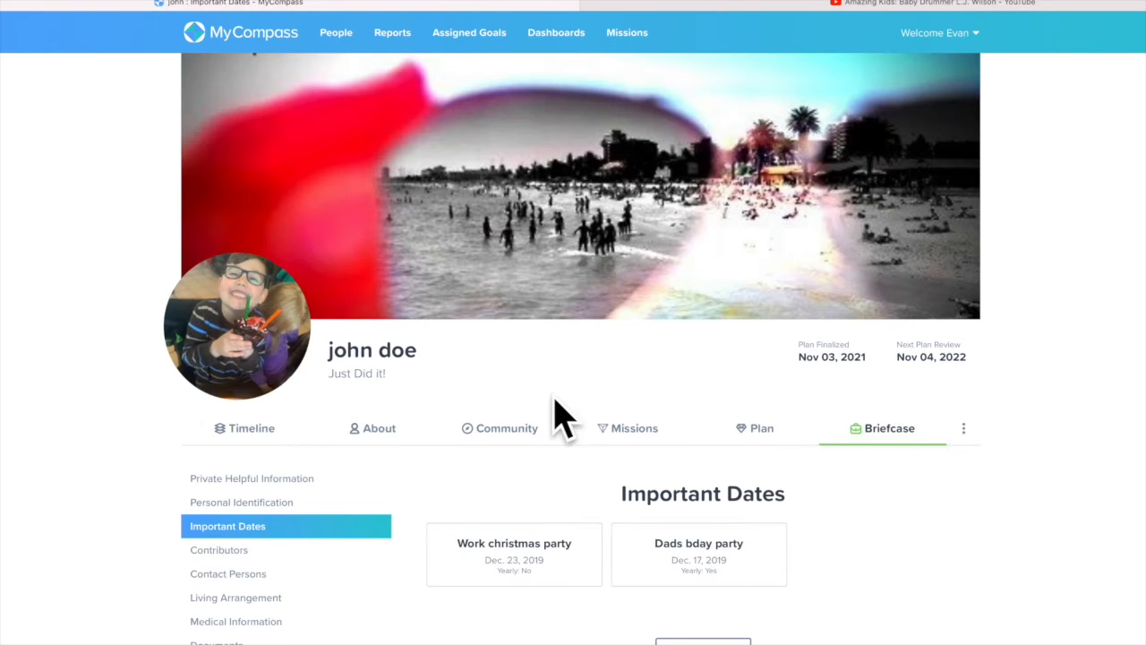
pyautogui.scroll(-3, 594, 379)
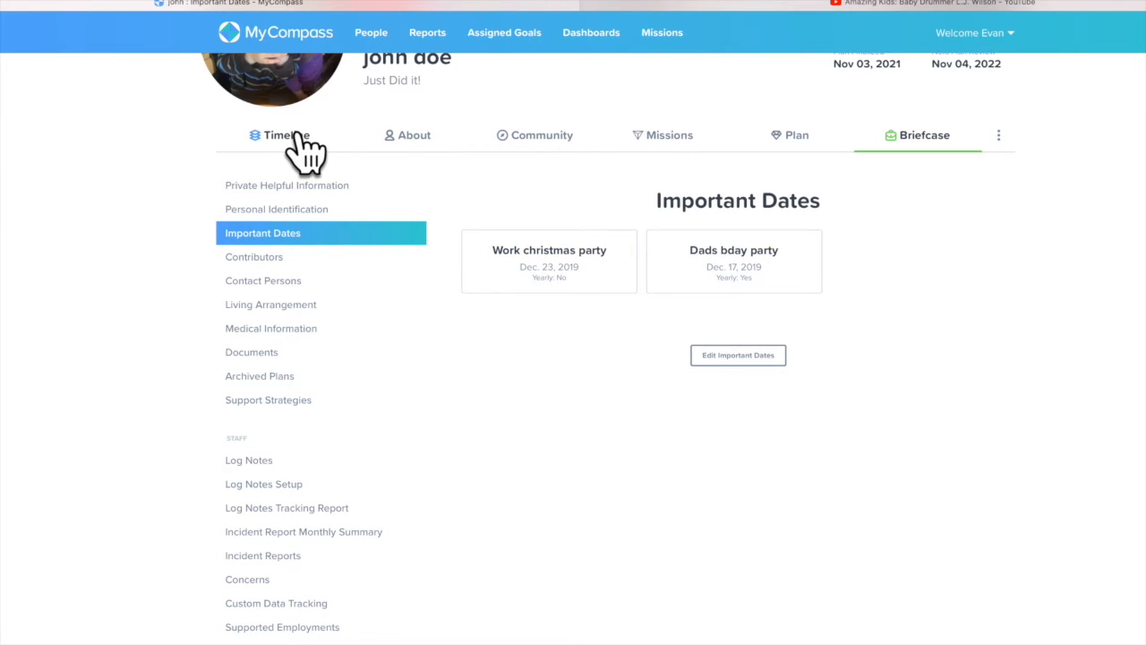
pyautogui.scroll(3, 293, 136)
pyautogui.scroll(-2, 430, 430)
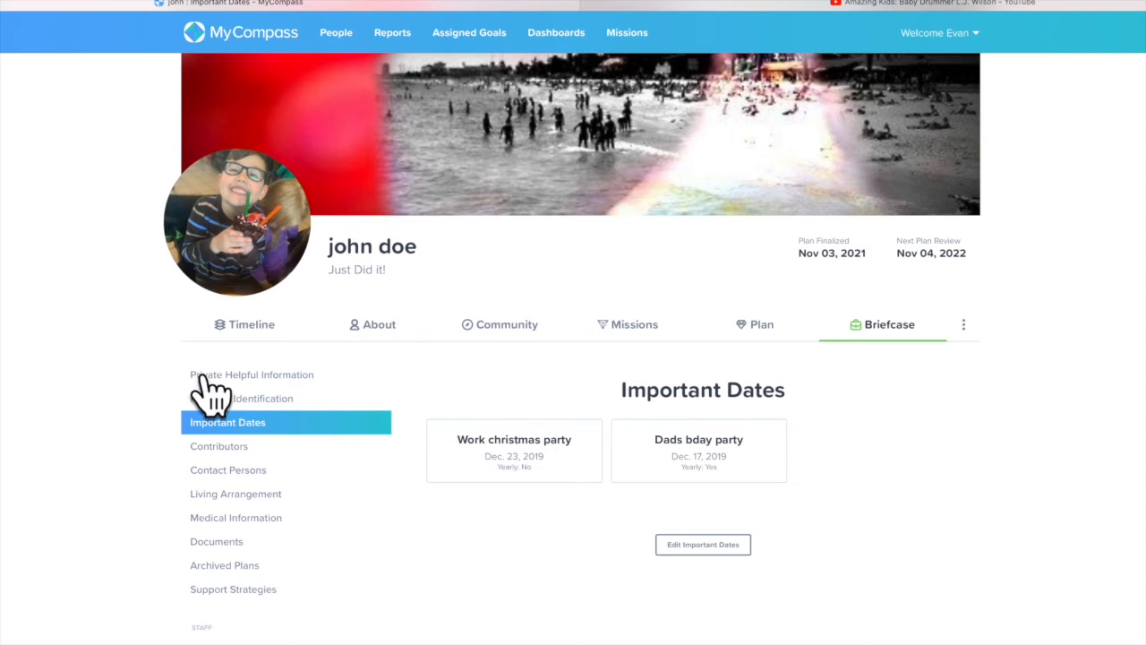
pyautogui.click(259, 326)
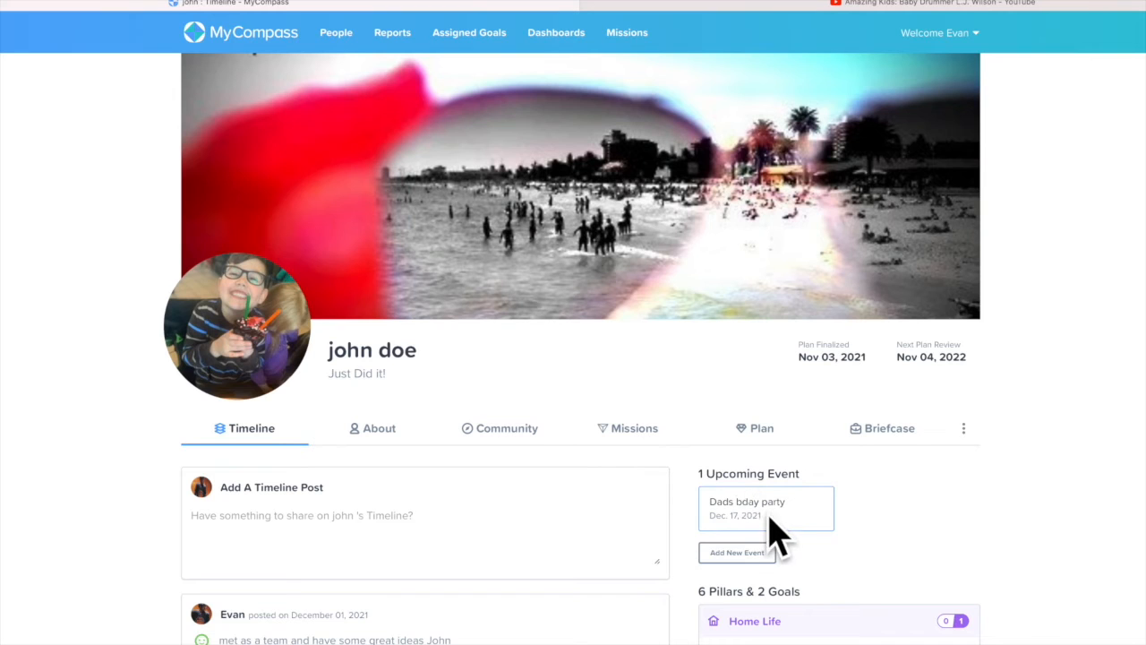
# Return to Important Dates in the Briefcase and open its edit form to review the title, date, Yearly and Delete fields
pyautogui.click(882, 439)
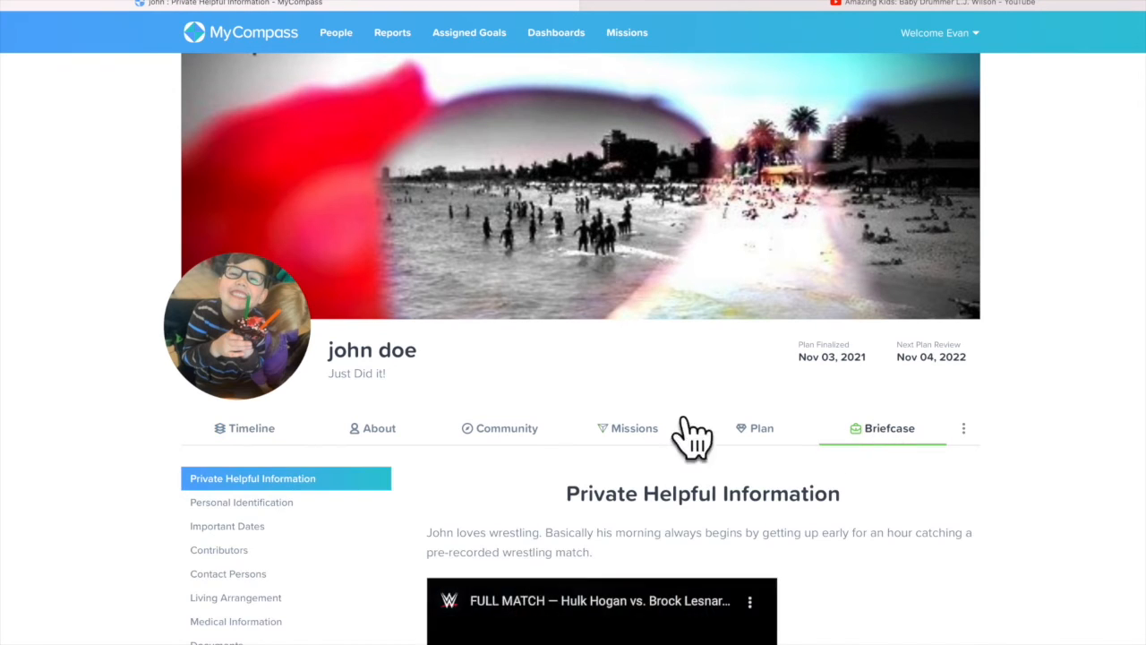
pyautogui.click(247, 526)
pyautogui.scroll(-3, 380, 502)
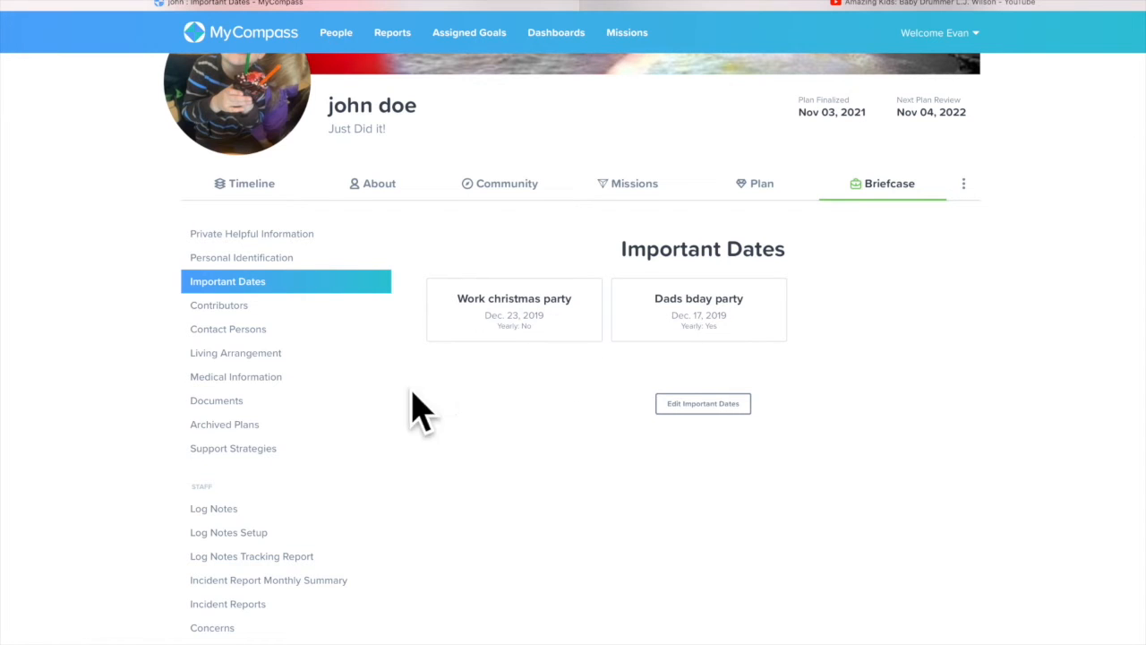
pyautogui.click(688, 405)
pyautogui.scroll(-4, 560, 453)
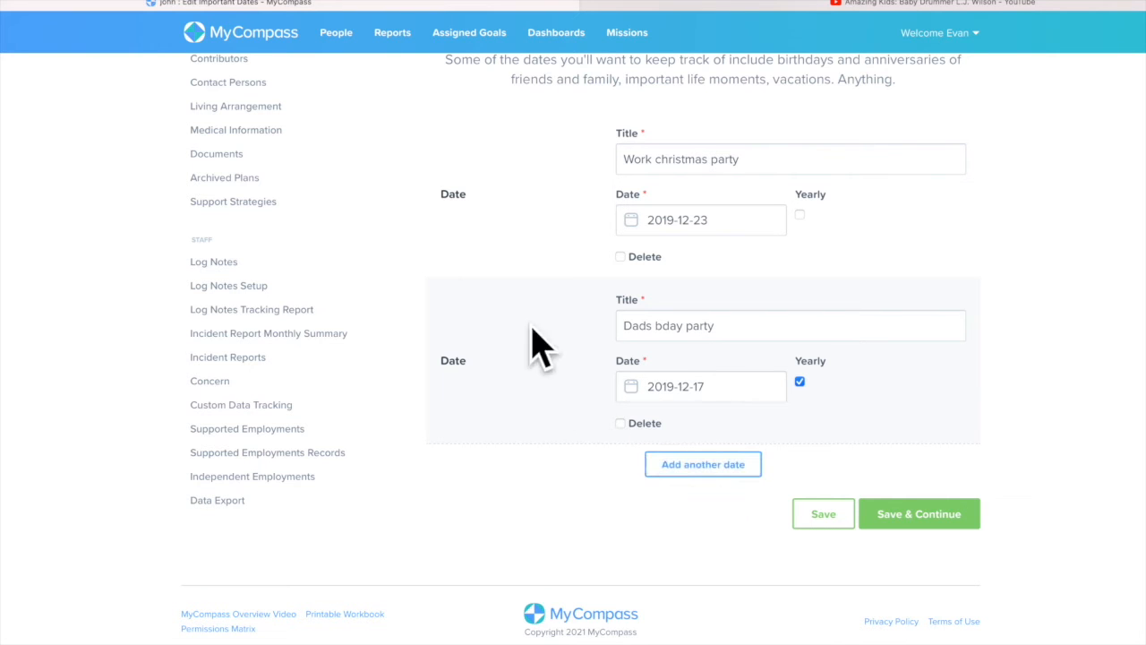
pyautogui.scroll(3, 324, 201)
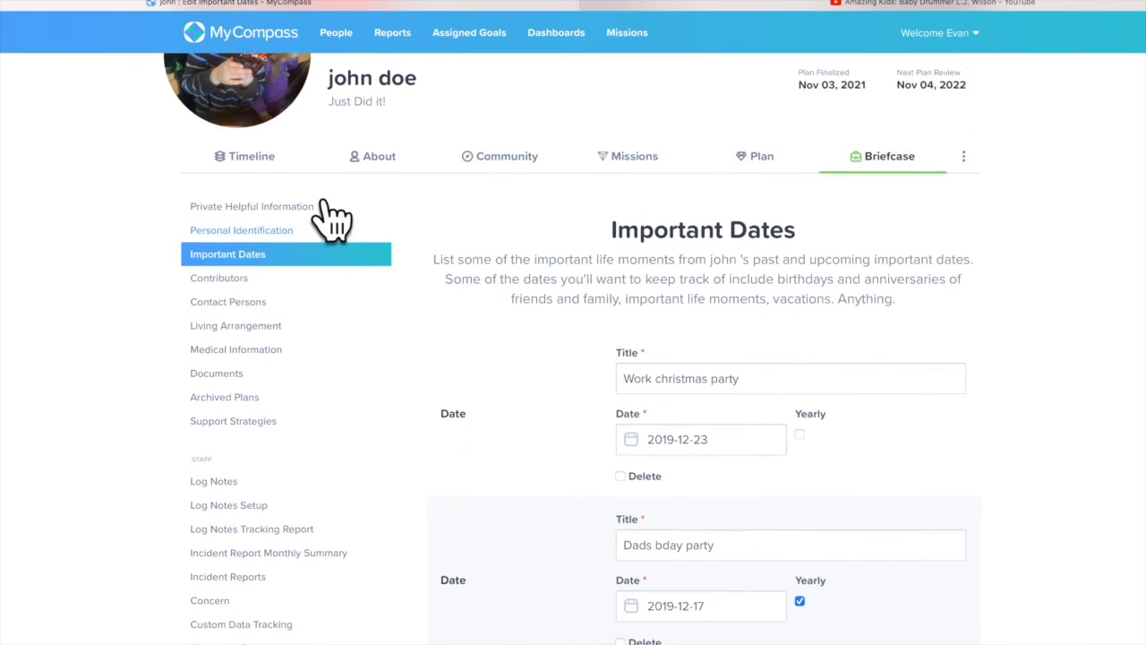
# Open the Contact Persons section and review the Case Worker and friend cards
pyautogui.click(247, 309)
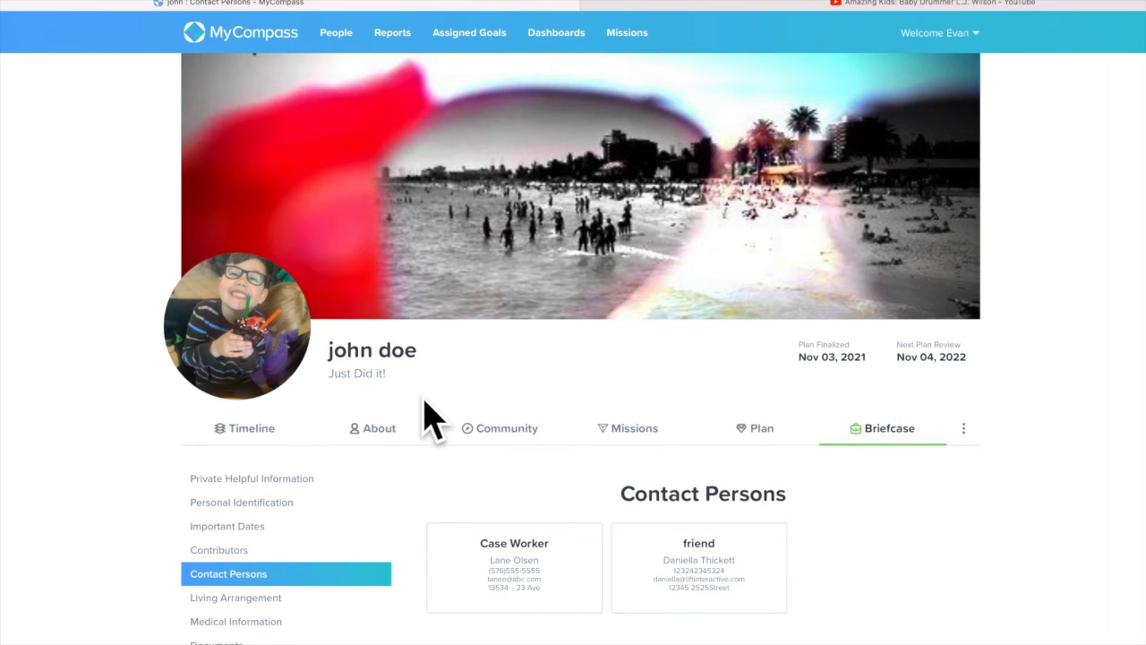
pyautogui.scroll(-3, 425, 416)
pyautogui.scroll(-1, 421, 394)
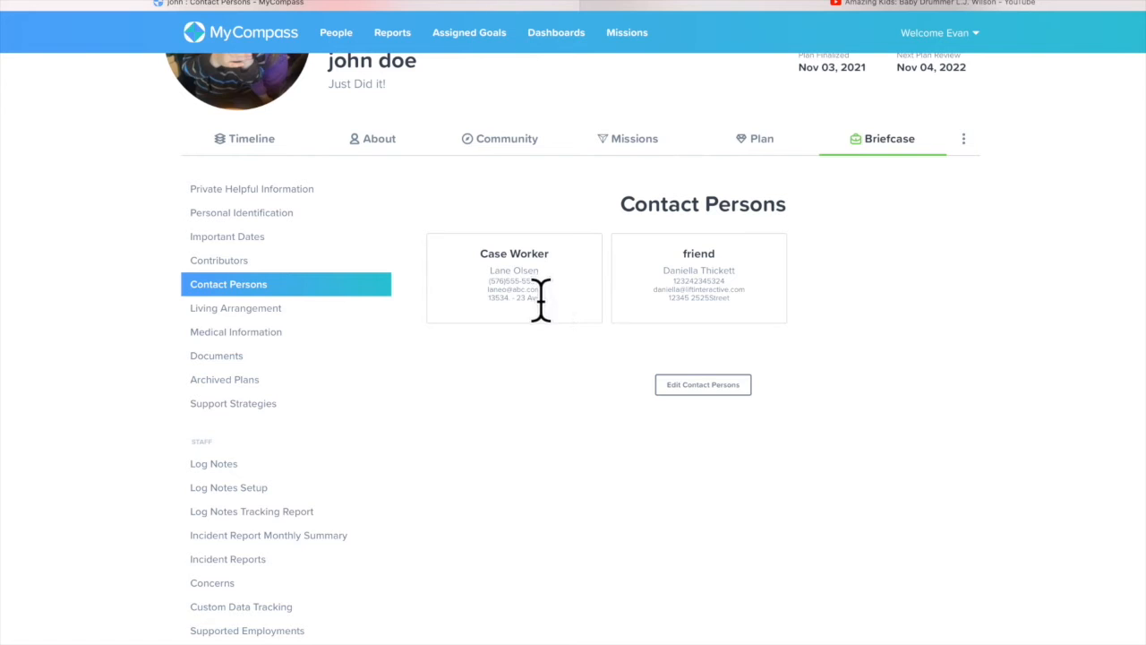
# Open the contact persons for editing, review the Case Worker's fields including Other information, and return to the contact cards without saving
pyautogui.click(694, 385)
pyautogui.scroll(-5, 535, 453)
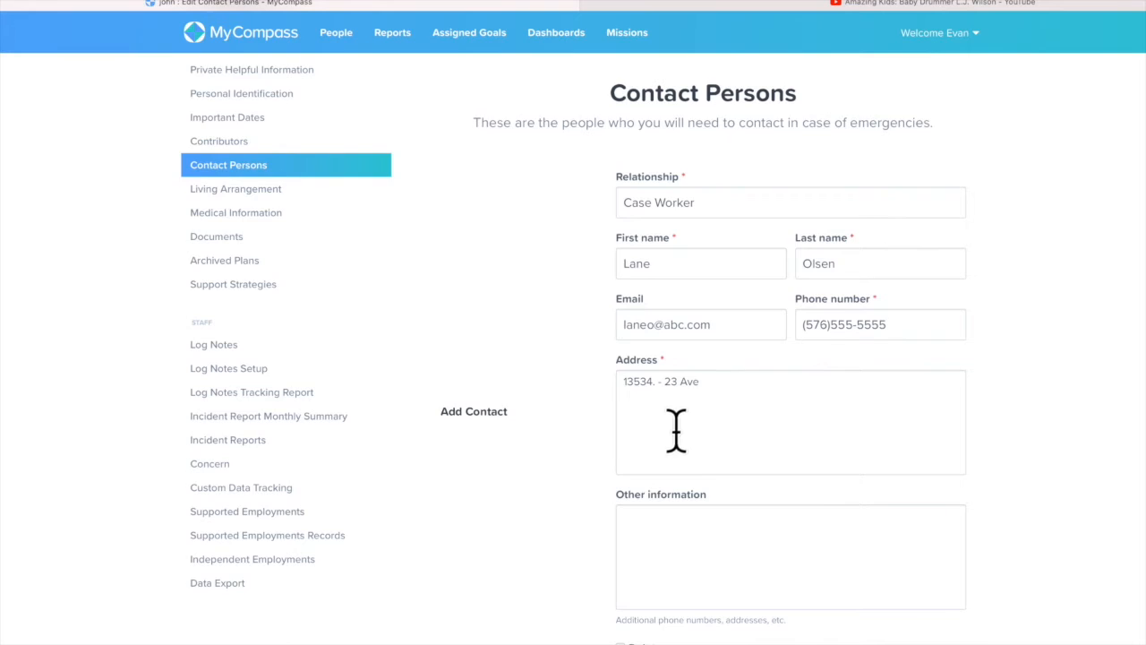
pyautogui.scroll(-2, 686, 428)
pyautogui.click(641, 360)
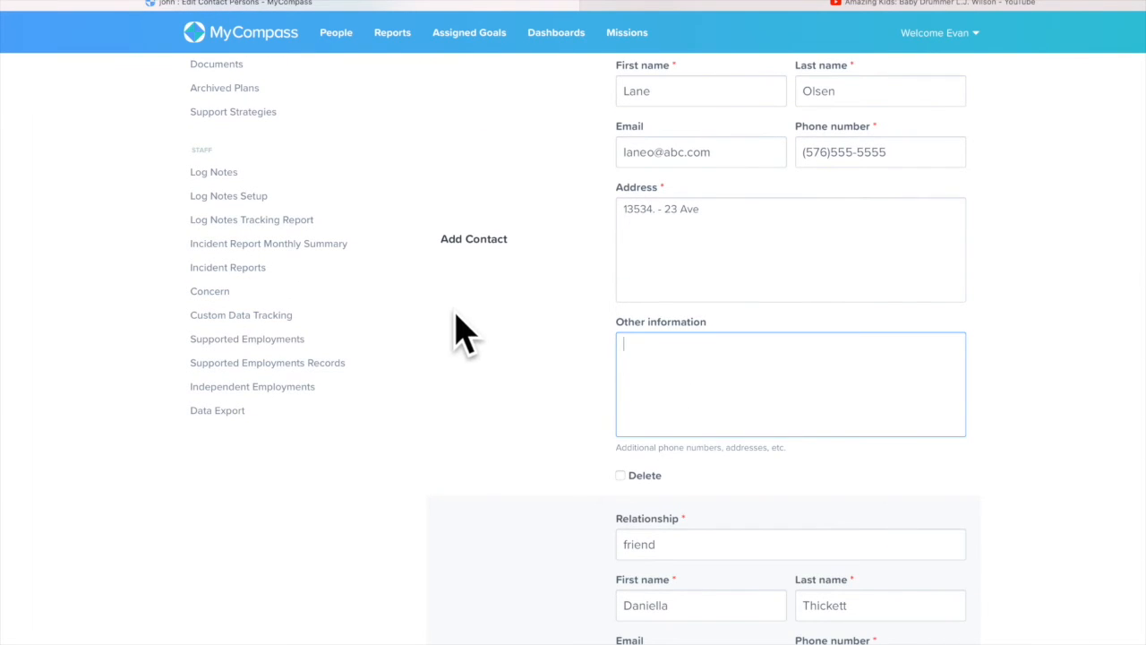
pyautogui.scroll(4, 466, 332)
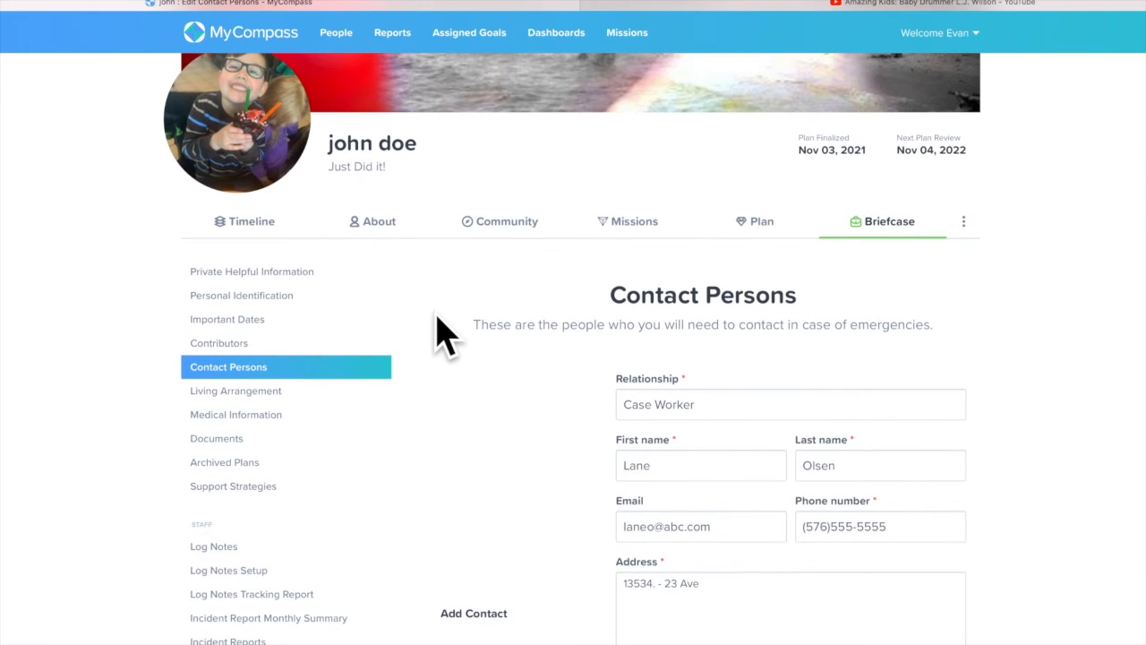
pyautogui.click(256, 369)
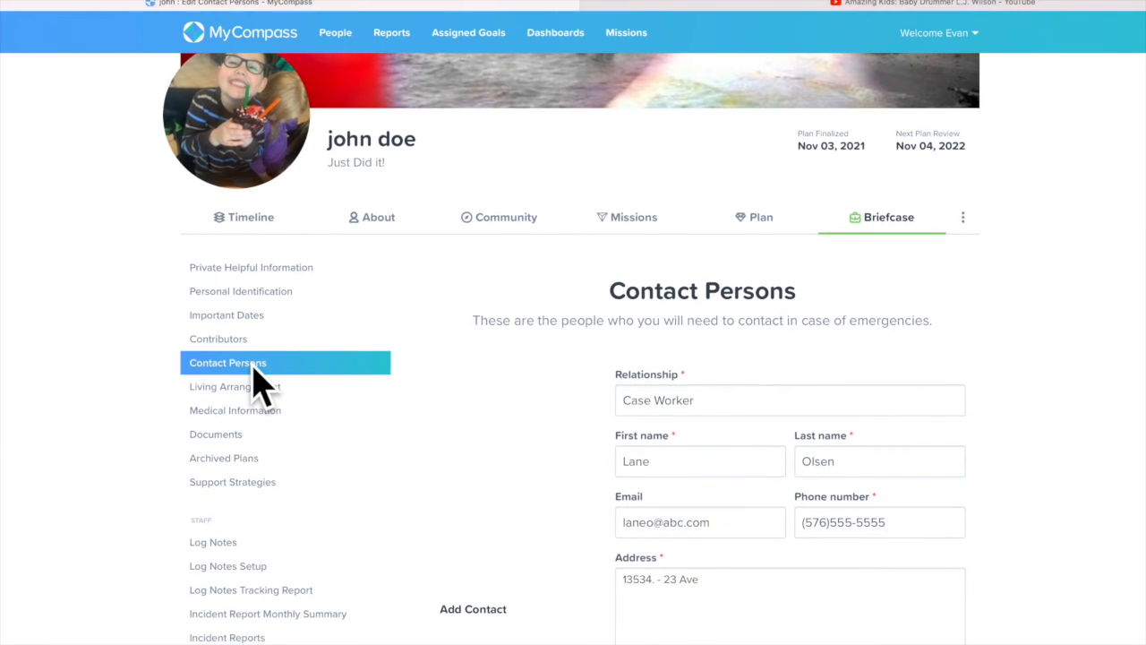
pyautogui.scroll(-4, 138, 506)
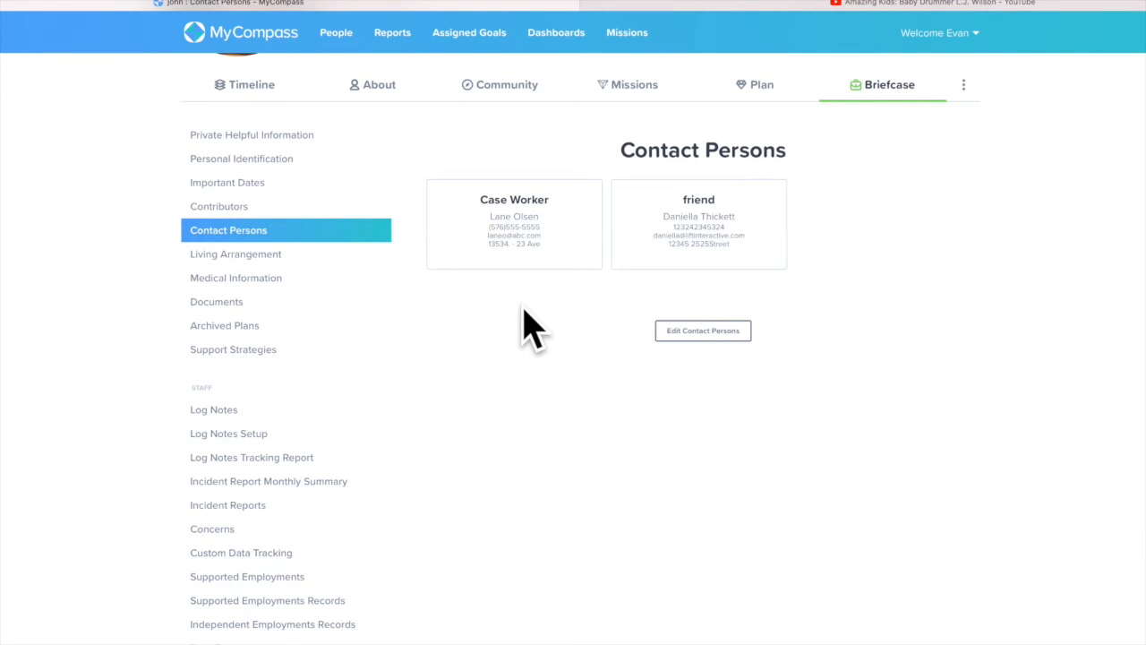
pyautogui.scroll(-1, 407, 237)
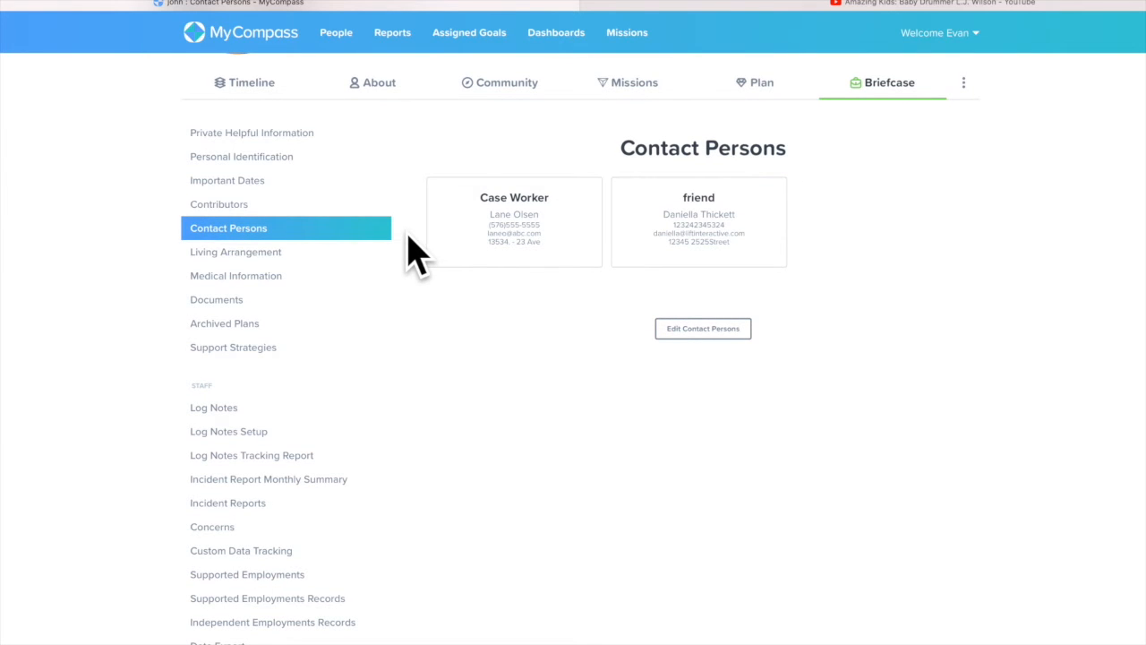
# Open the Living Arrangement section and review the Residence card
pyautogui.click(261, 255)
pyautogui.scroll(-3, 409, 468)
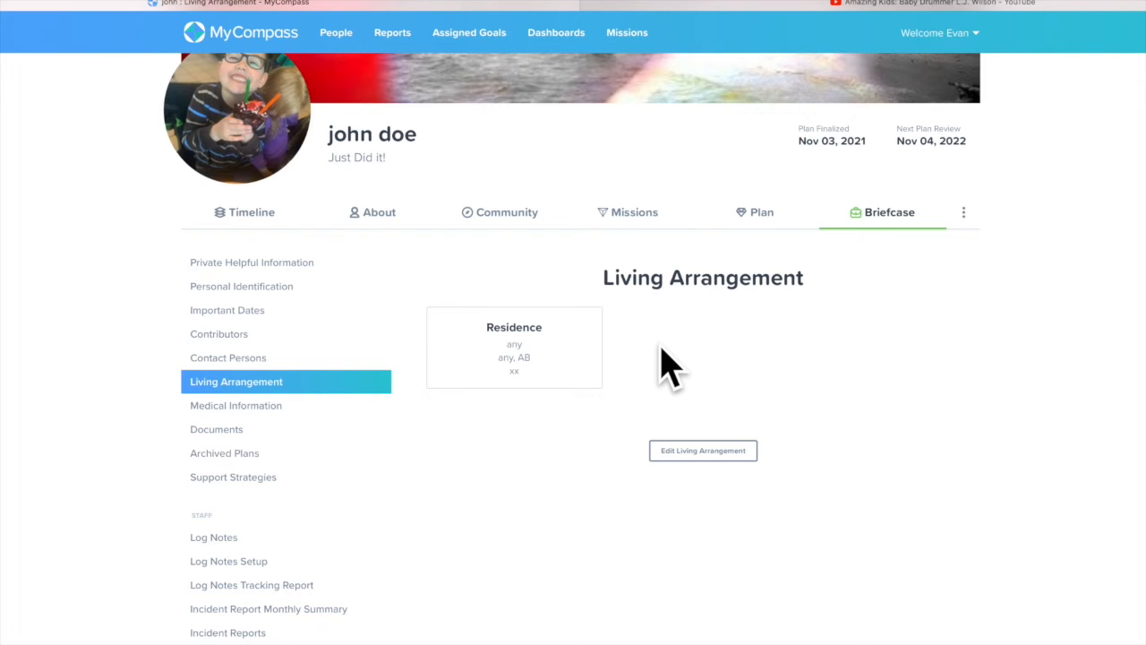
pyautogui.scroll(1, 669, 367)
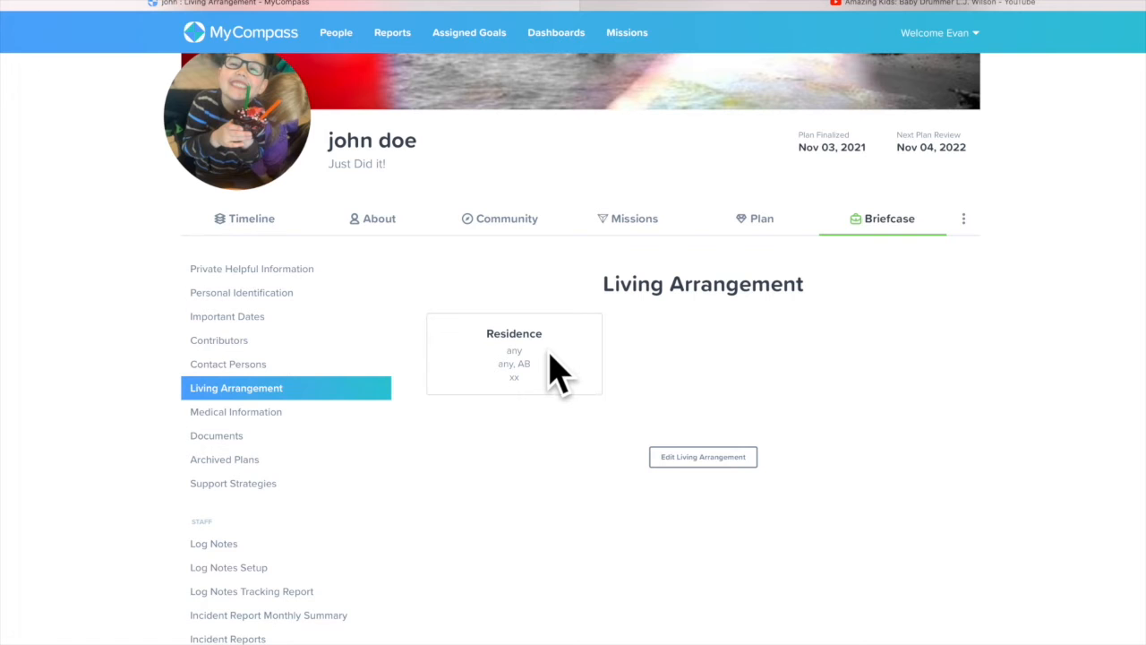
# Open the Medical Information section and its edit form to review the diagnosis, medication, allergy and medical history fields
pyautogui.click(267, 413)
pyautogui.scroll(-3, 414, 469)
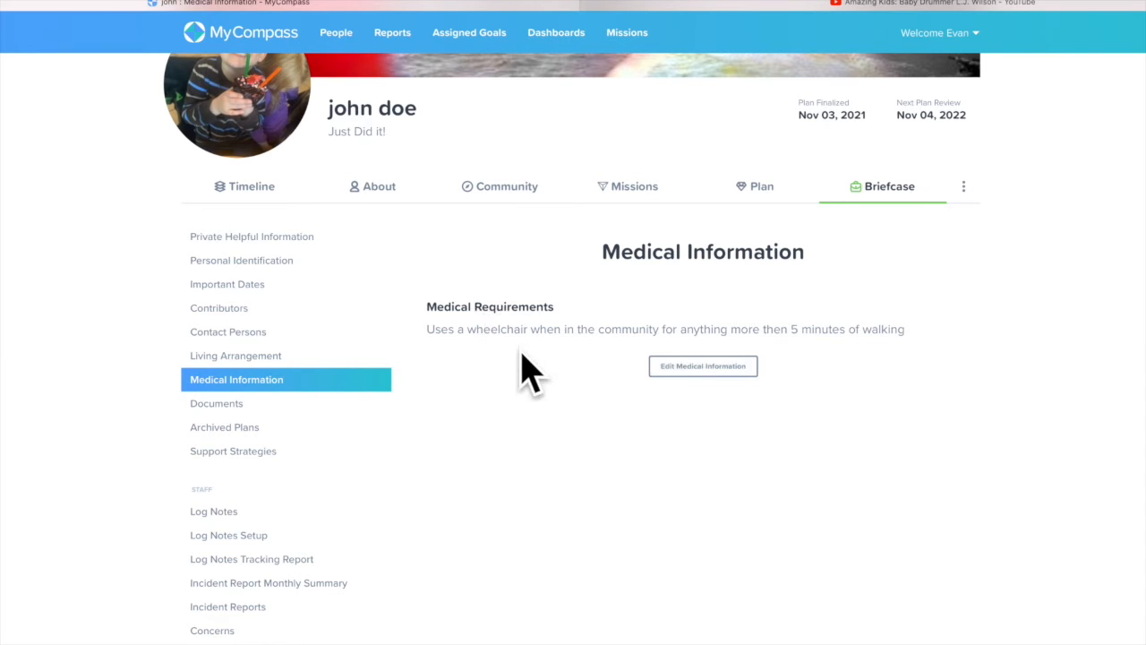
pyautogui.click(697, 365)
pyautogui.scroll(-4, 618, 473)
pyautogui.scroll(-2, 607, 474)
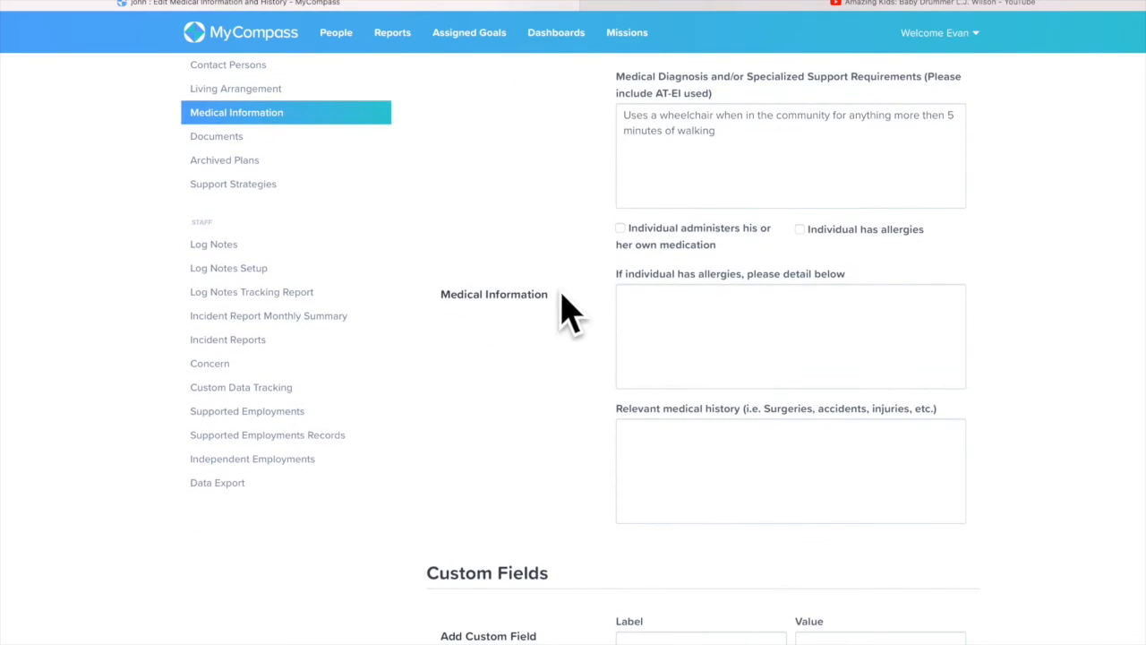
# Review the allergy details field and the Custom Fields area of the Medical Information edit form
pyautogui.click(717, 323)
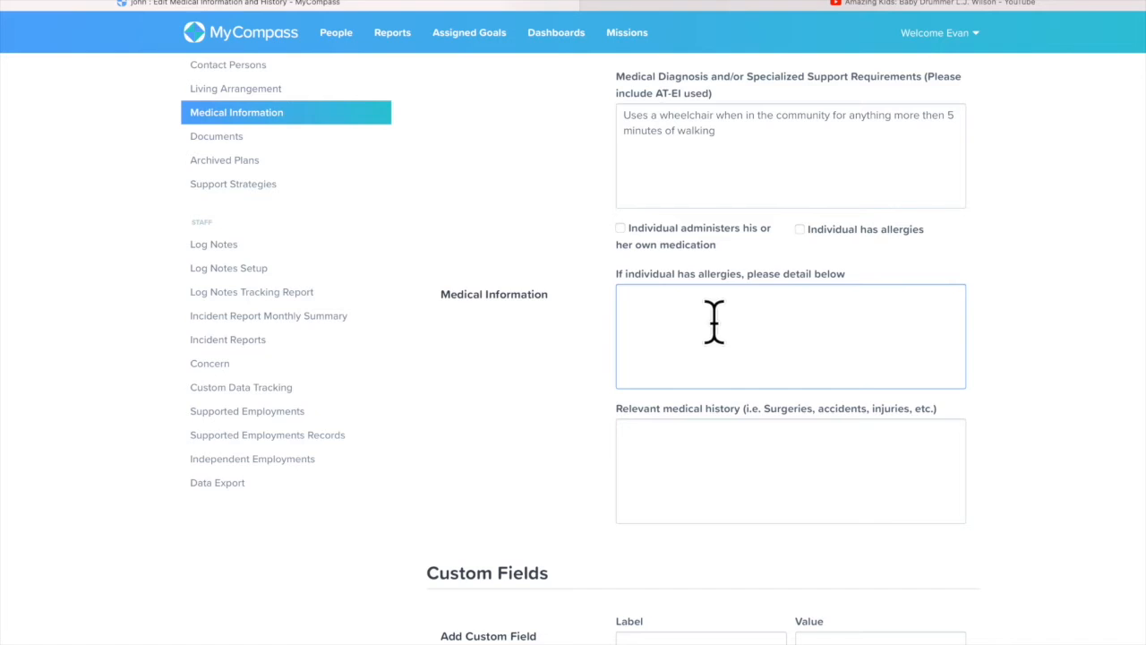
pyautogui.scroll(-5, 714, 322)
pyautogui.scroll(-2, 652, 532)
pyautogui.scroll(6, 583, 256)
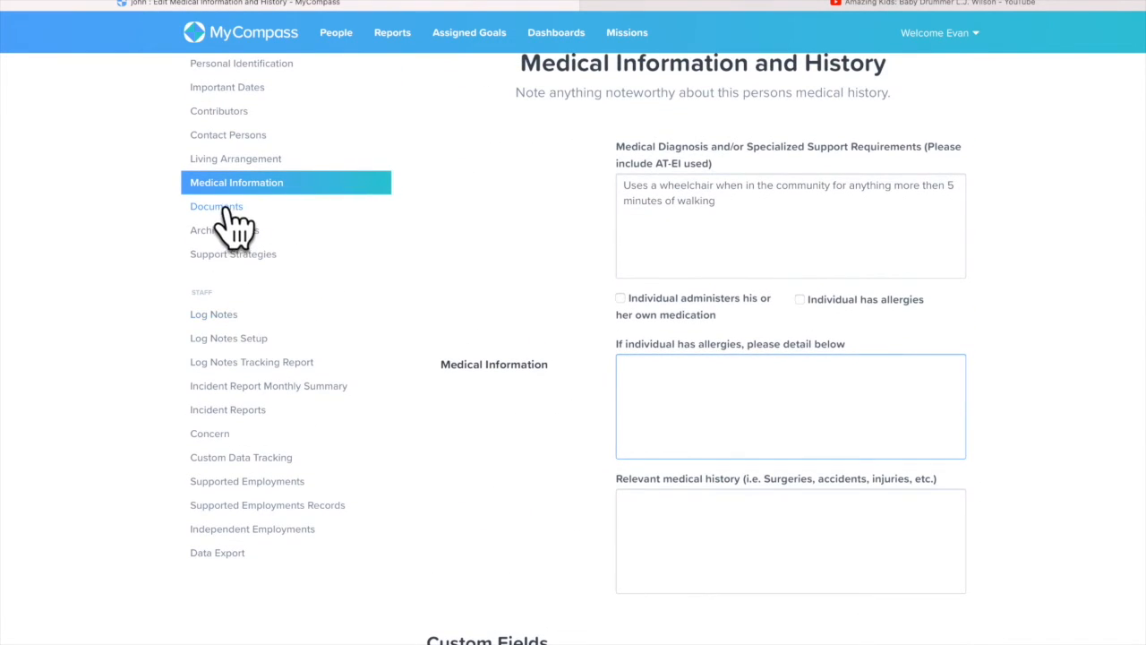
# Open the Documents section and its edit form, and review the Section choices for the Eating Plan document
pyautogui.click(217, 207)
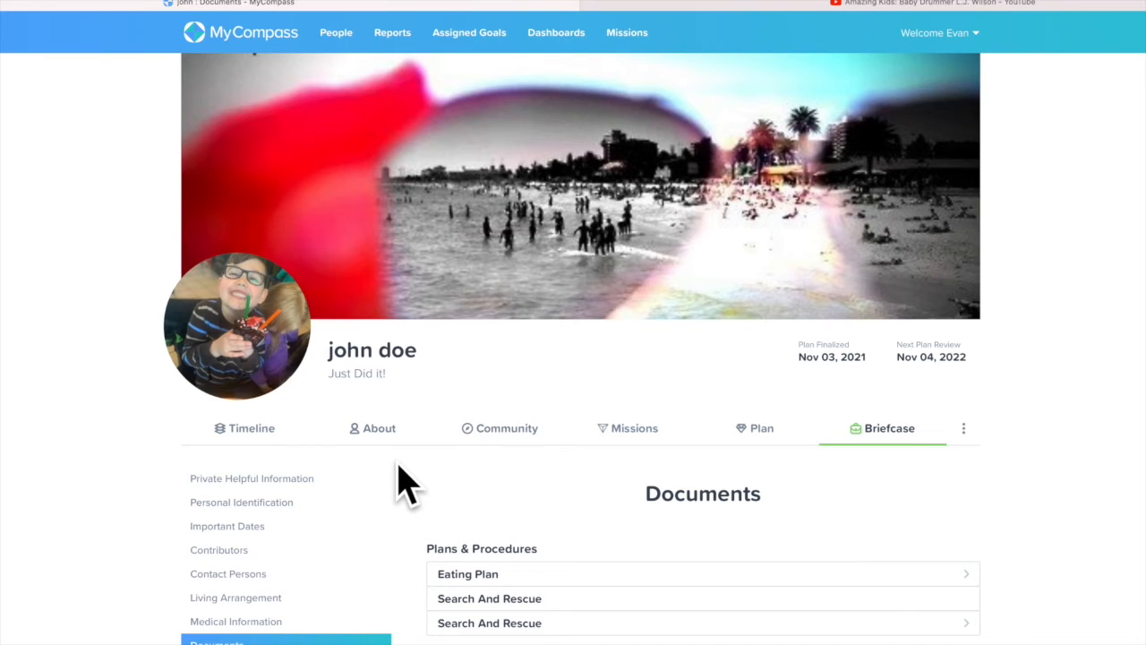
pyautogui.scroll(-3, 408, 484)
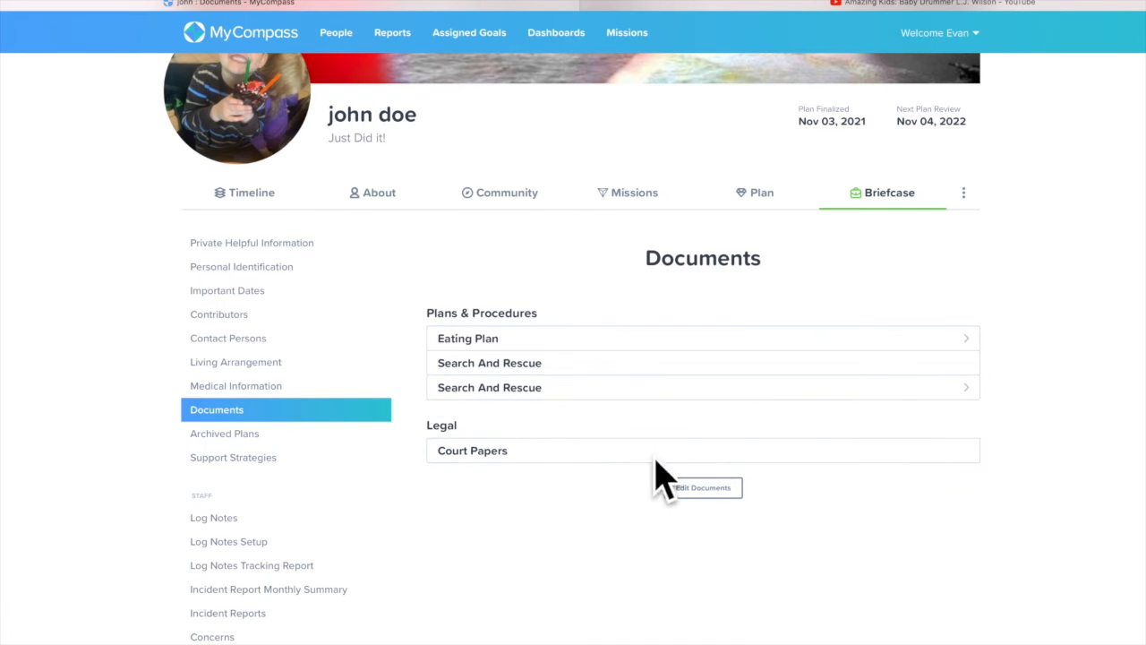
pyautogui.click(694, 488)
pyautogui.scroll(-5, 591, 481)
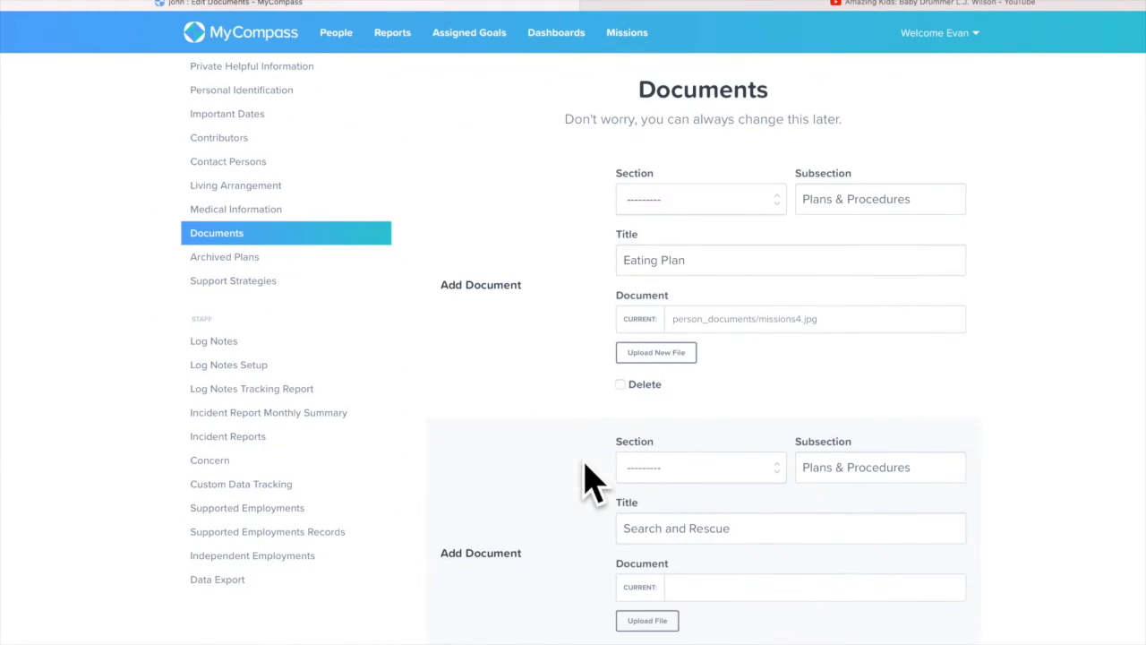
pyautogui.click(678, 201)
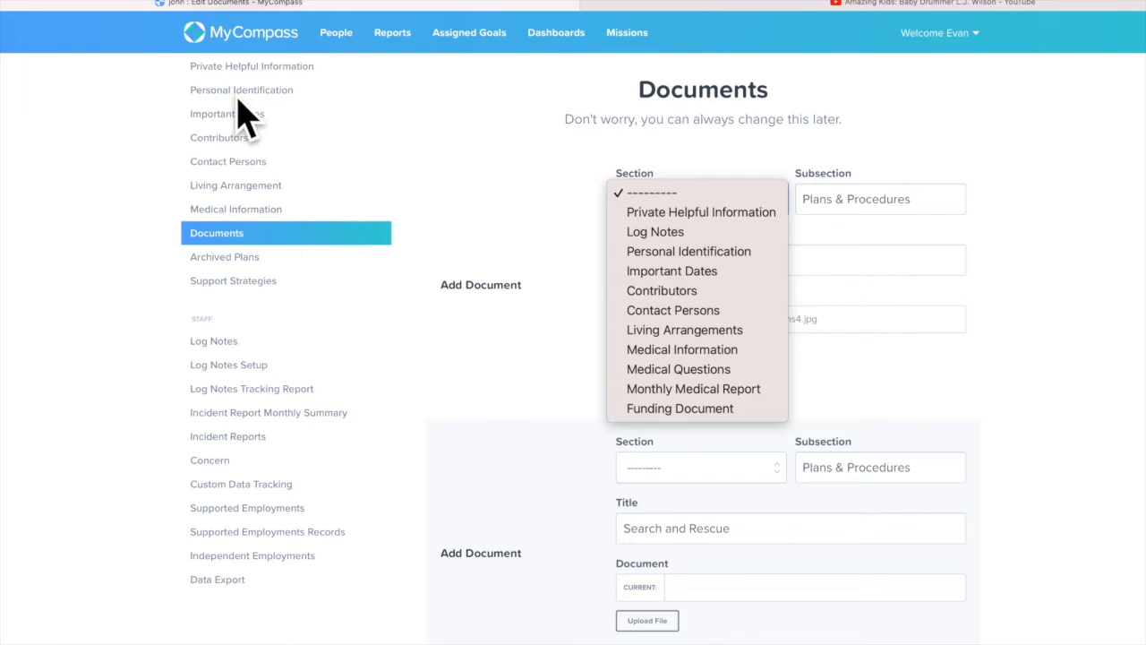
pyautogui.click(658, 195)
# Review the Eating Plan document's subsection, title and file upload option, and return to the document list without saving
pyautogui.moveTo(907, 197); pyautogui.dragTo(797, 191)
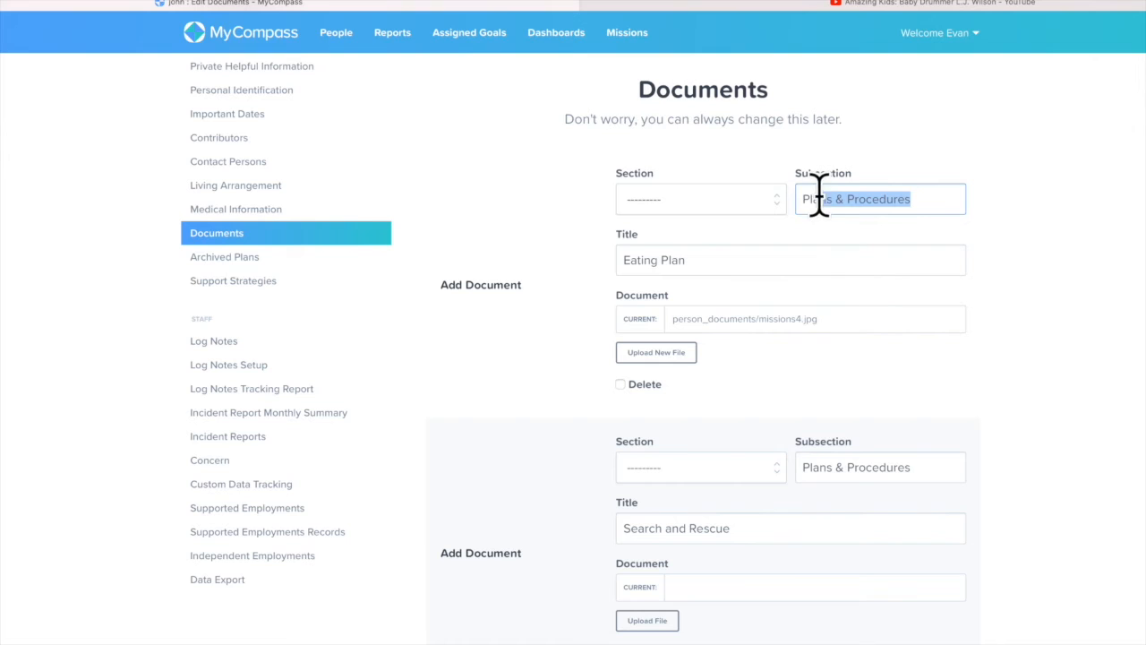
pyautogui.click(922, 199)
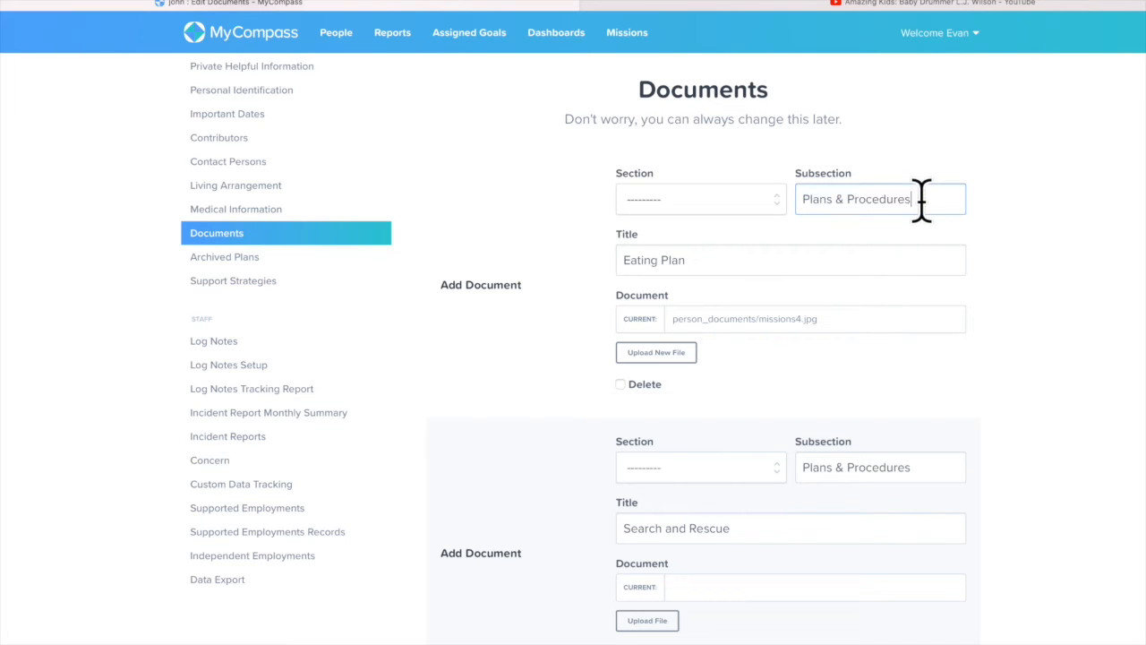
pyautogui.moveTo(706, 260); pyautogui.dragTo(609, 258)
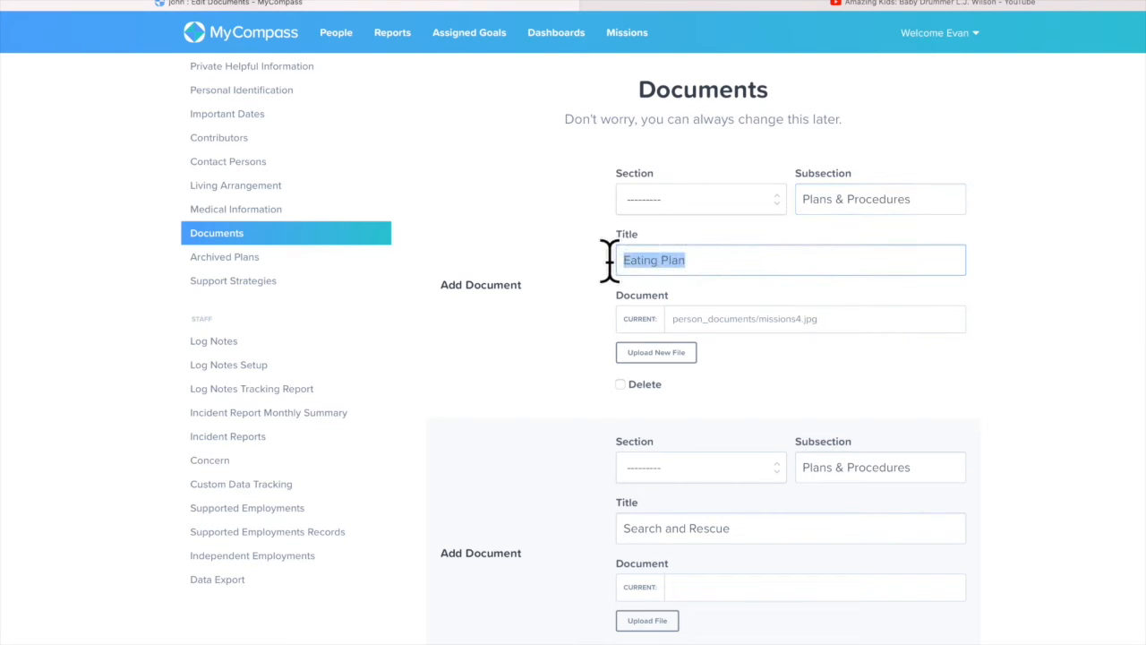
pyautogui.click(660, 358)
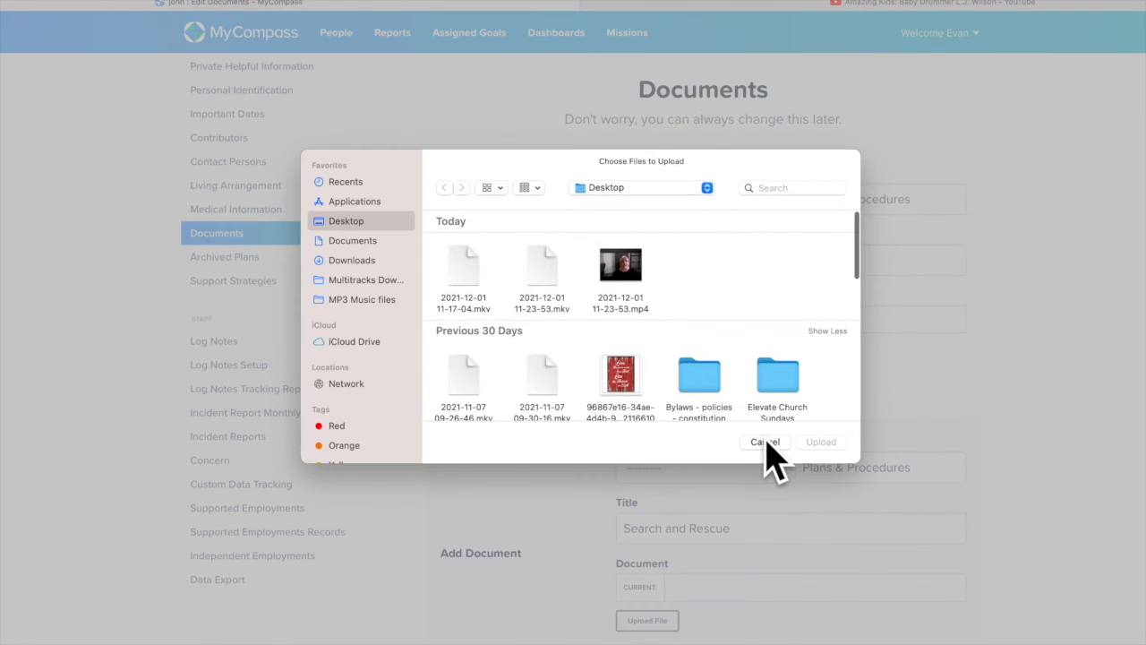
pyautogui.click(762, 441)
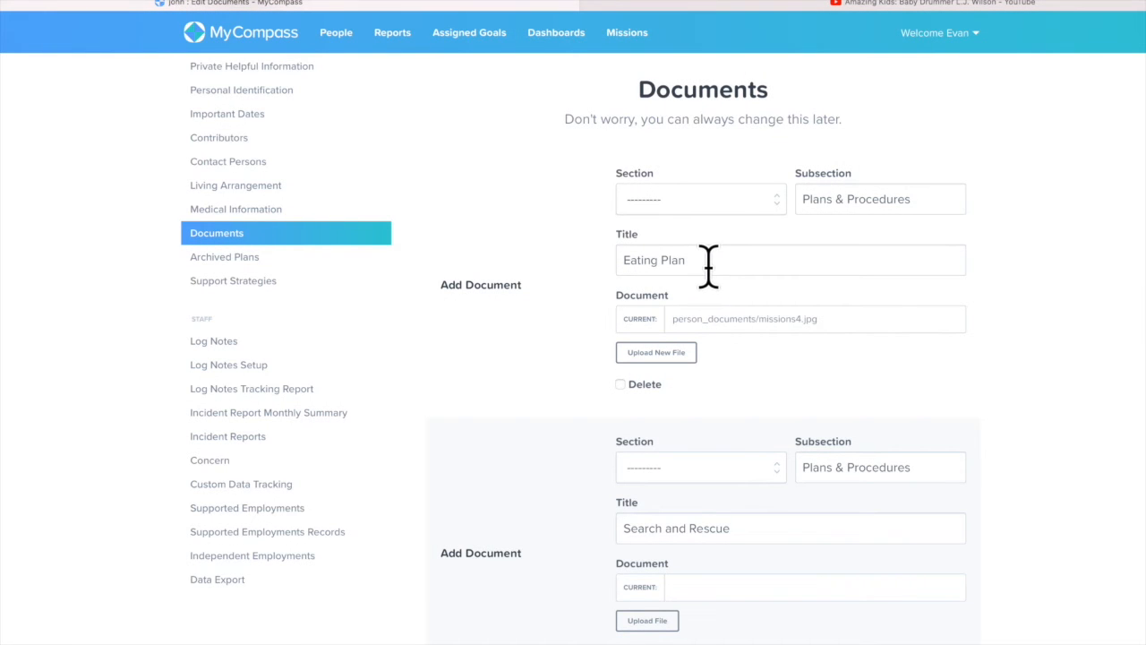
pyautogui.click(706, 265)
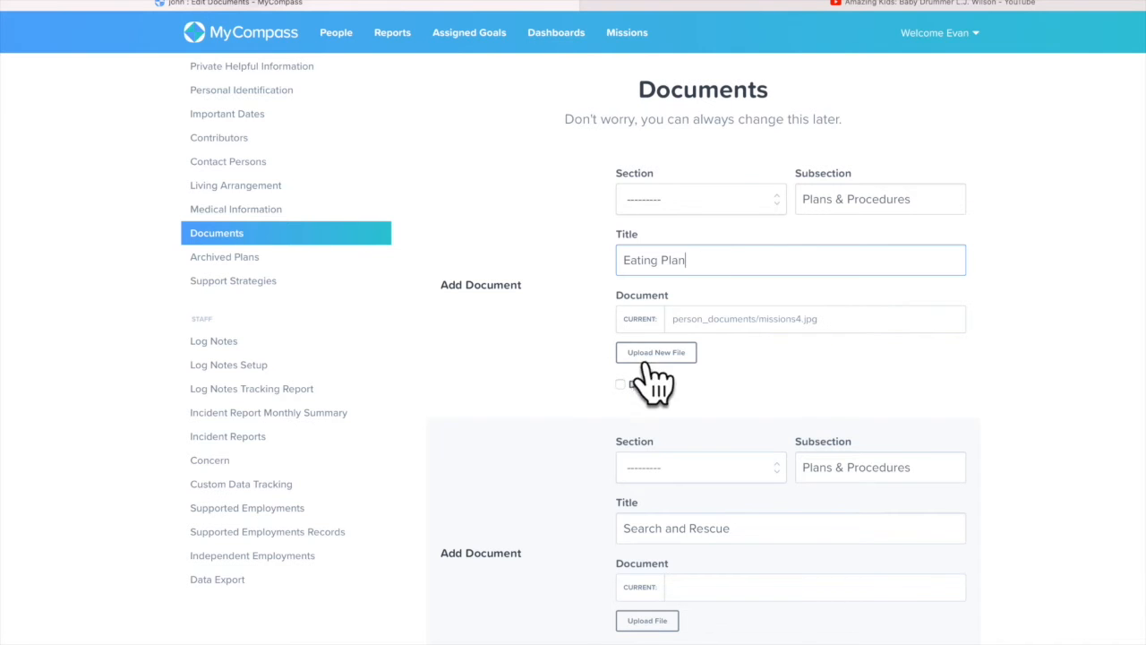
pyautogui.click(234, 240)
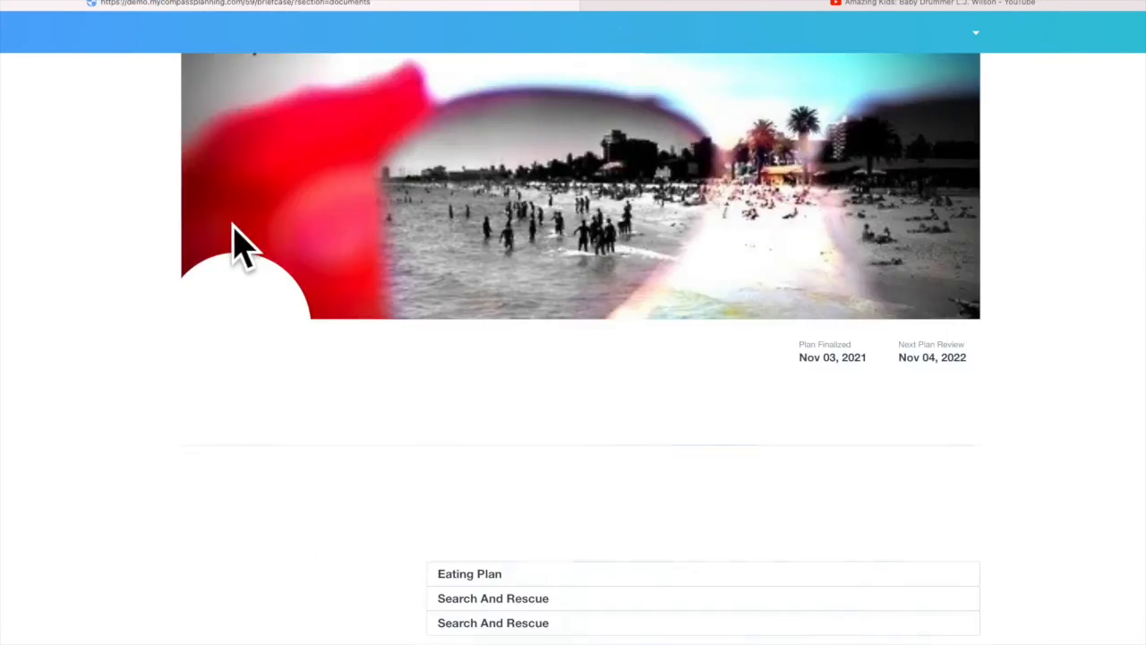
pyautogui.scroll(-3, 528, 407)
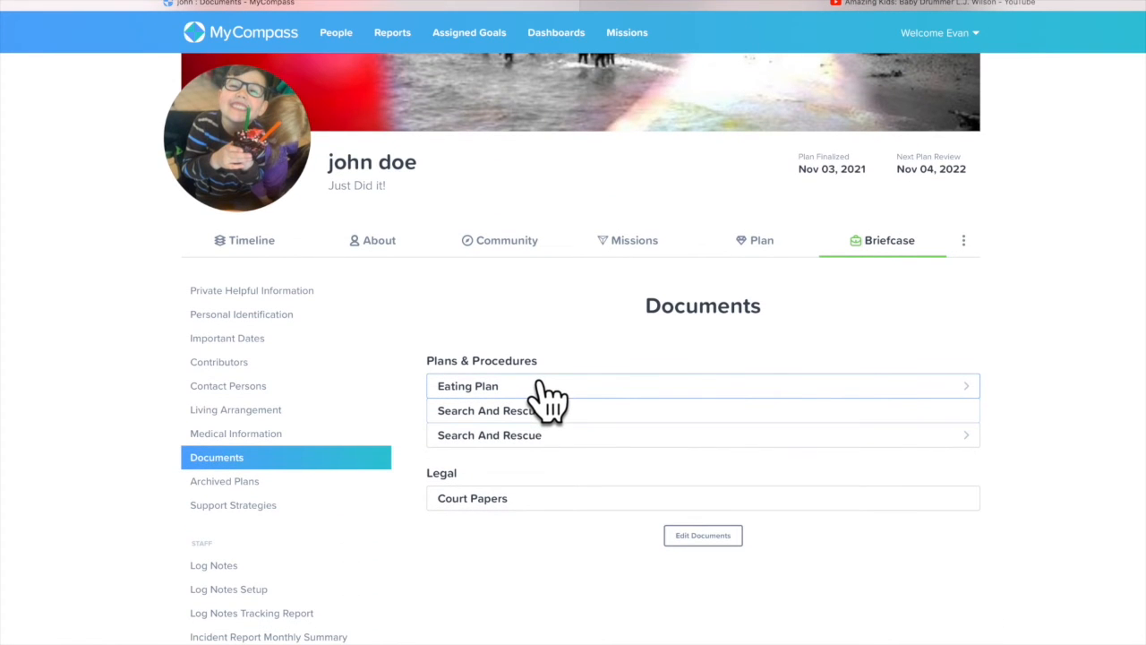
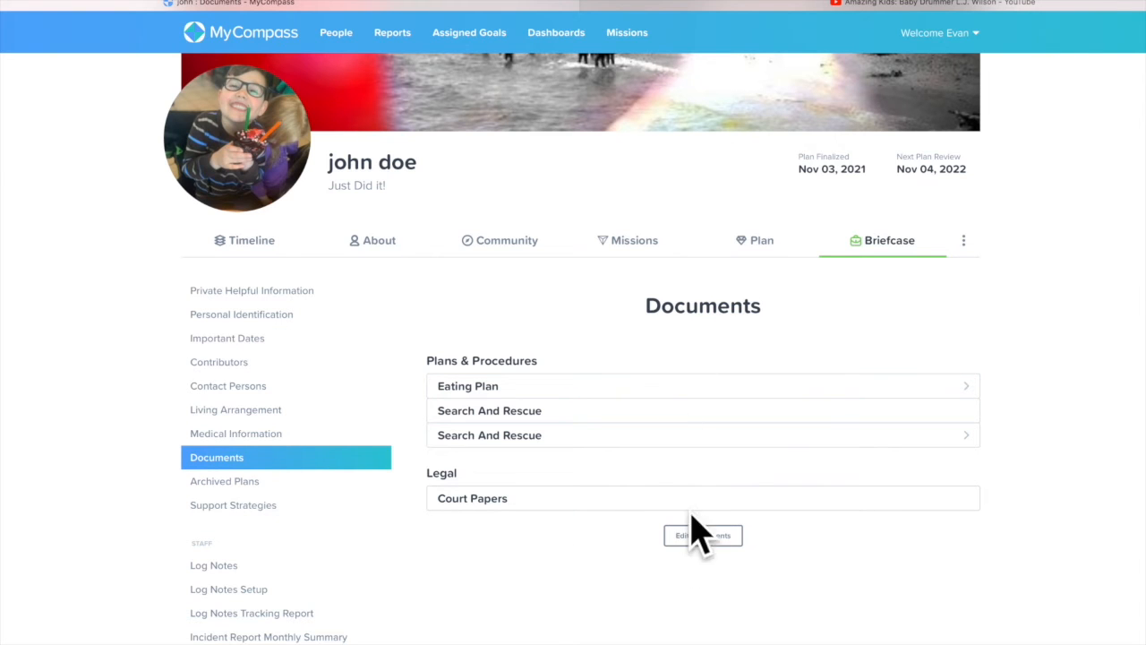
# Open the archived plan for May 22, 2020 — May 15, 2021 and review its pillar charts, goals, tasks and signature lines
pyautogui.click(236, 484)
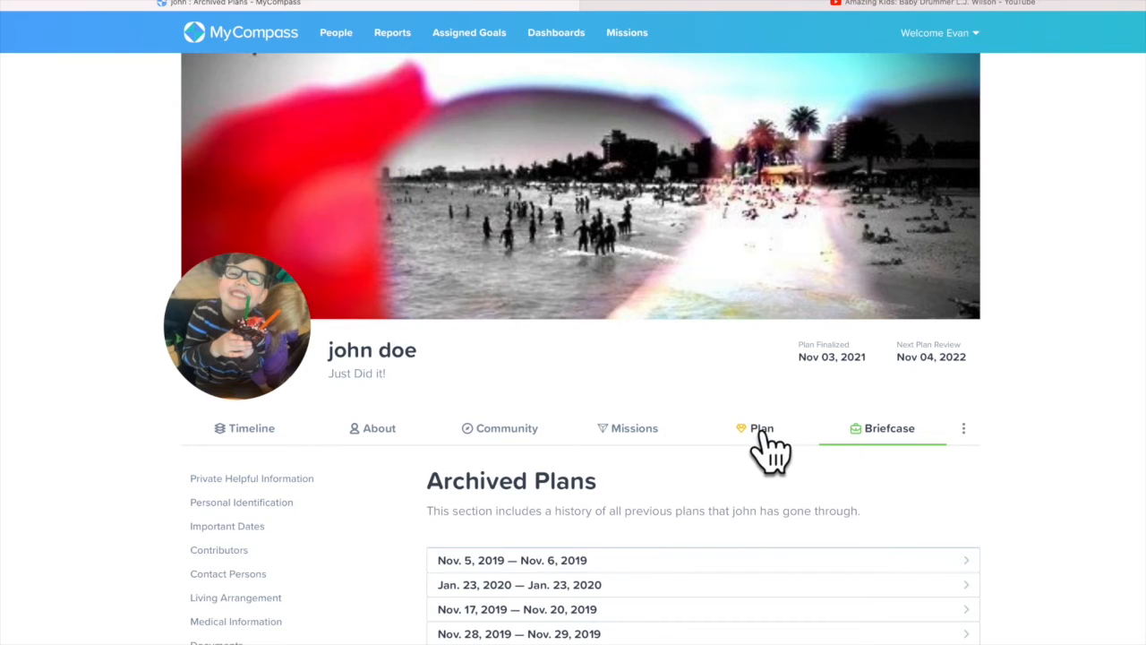
pyautogui.scroll(-3, 749, 486)
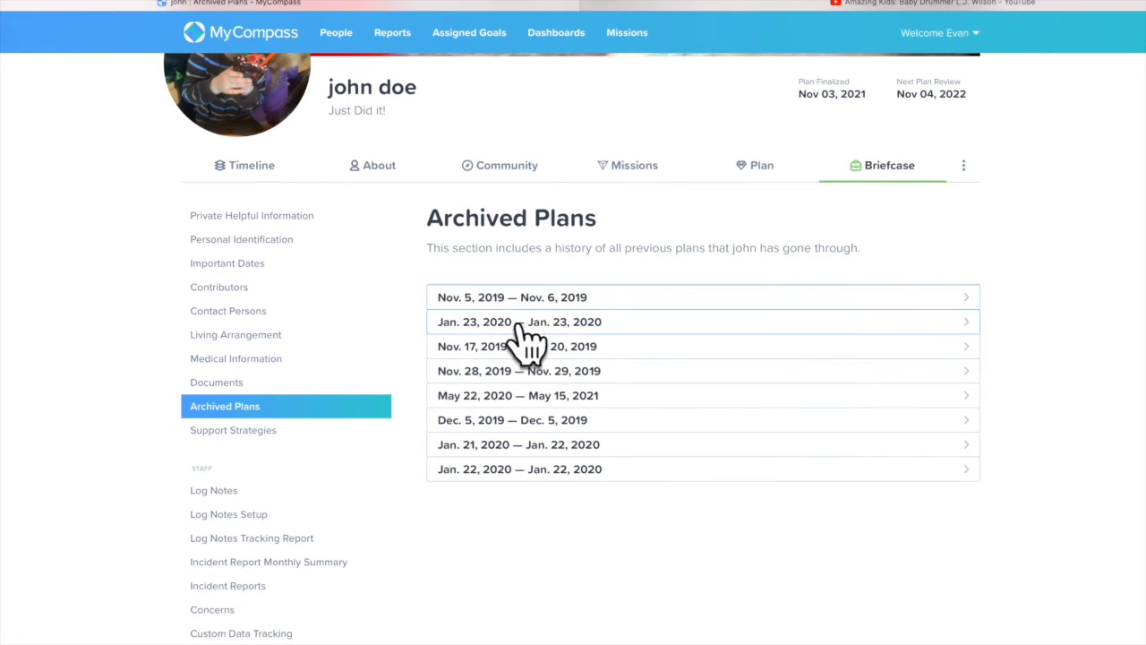
pyautogui.click(537, 399)
pyautogui.scroll(-2, 520, 394)
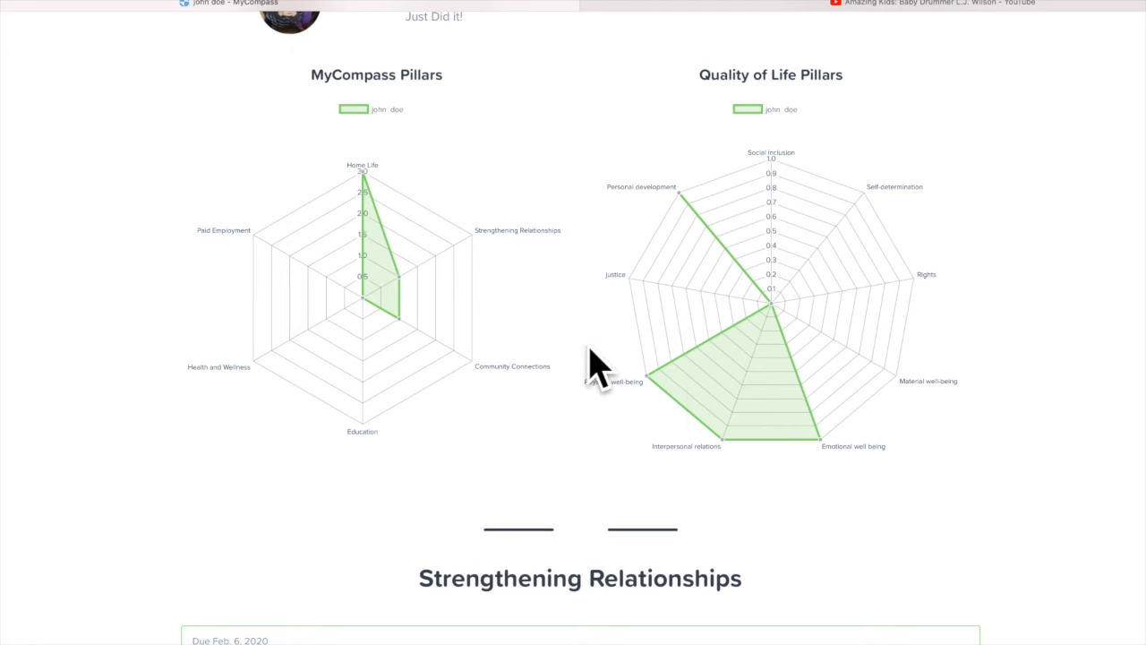
pyautogui.scroll(-8, 484, 345)
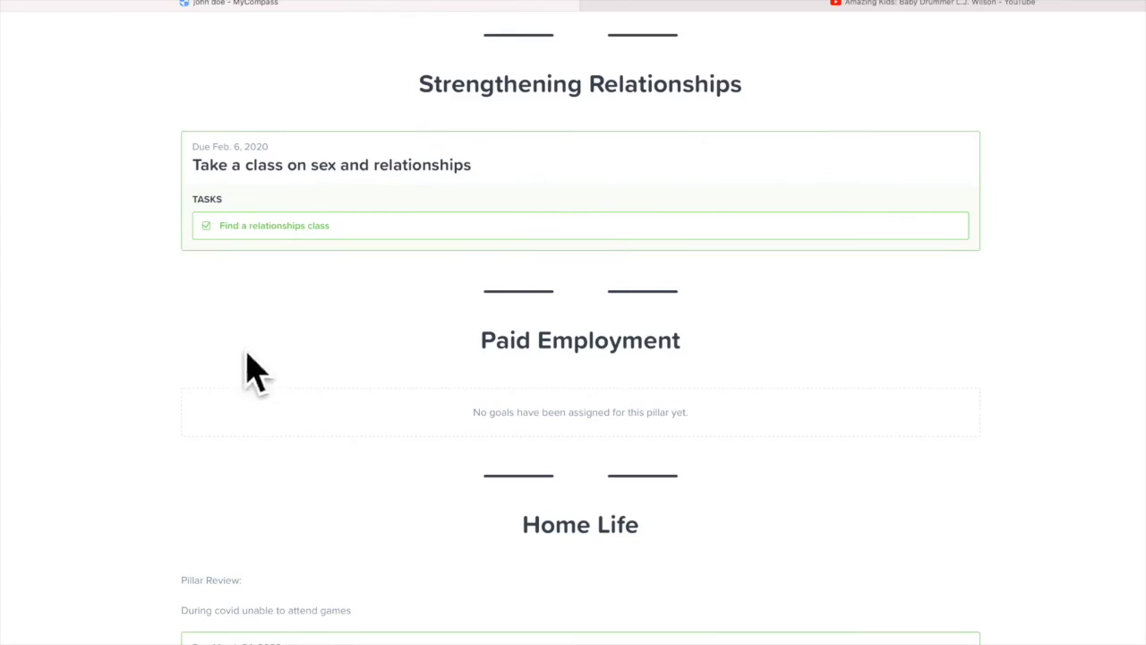
pyautogui.scroll(-5, 273, 366)
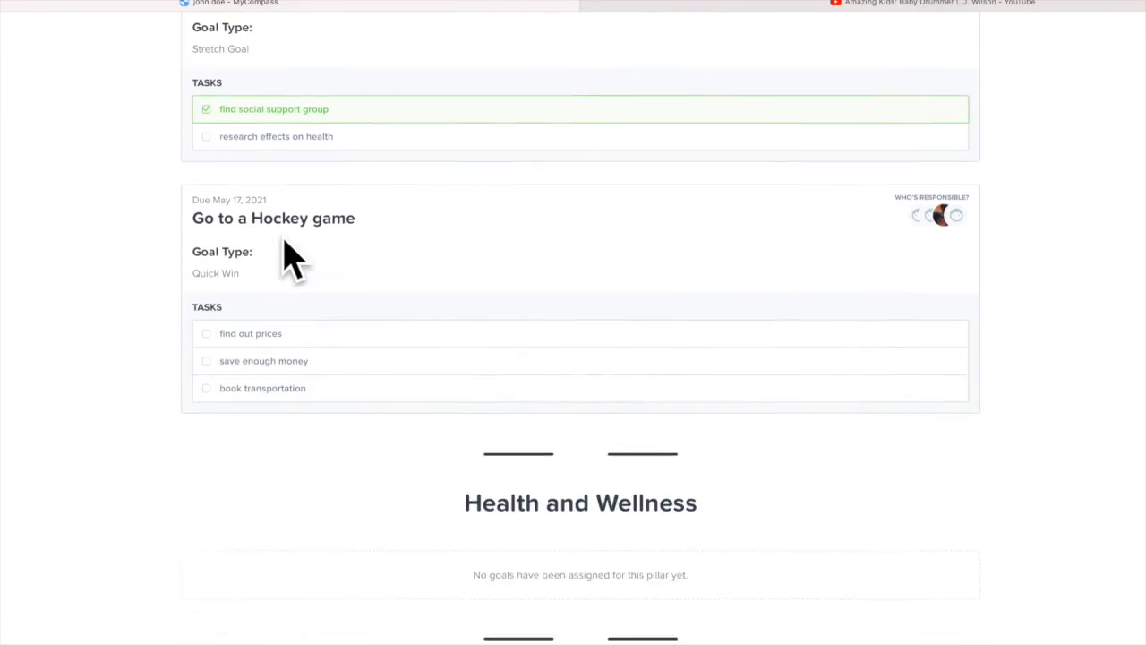
pyautogui.scroll(1, 320, 256)
pyautogui.scroll(-1, 299, 384)
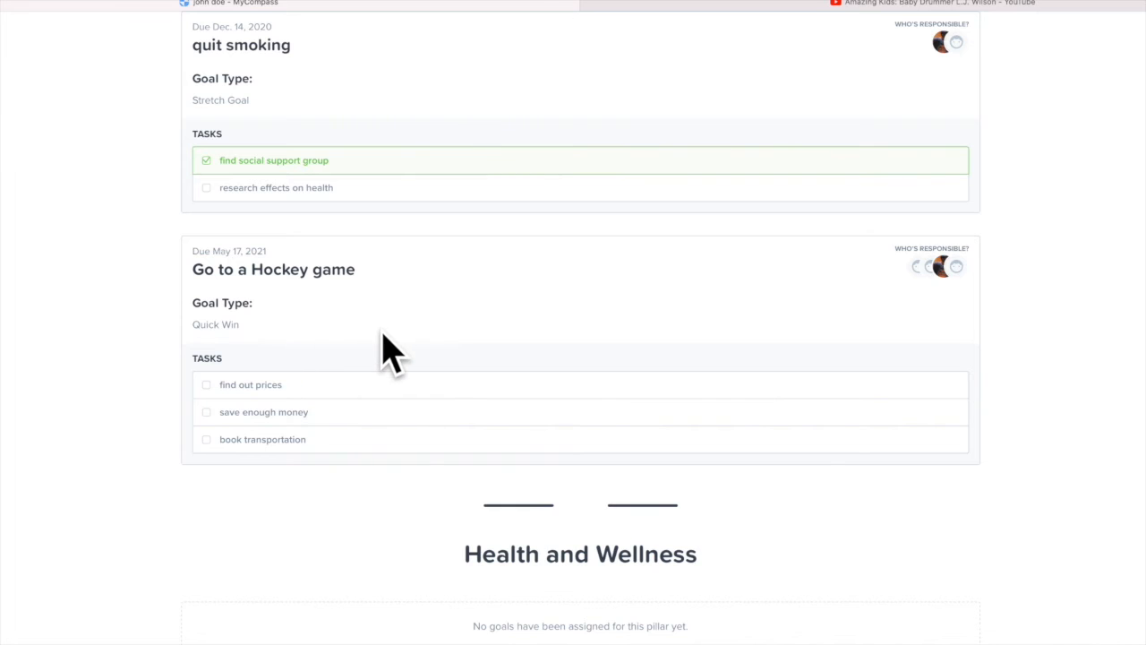
pyautogui.scroll(-5, 386, 349)
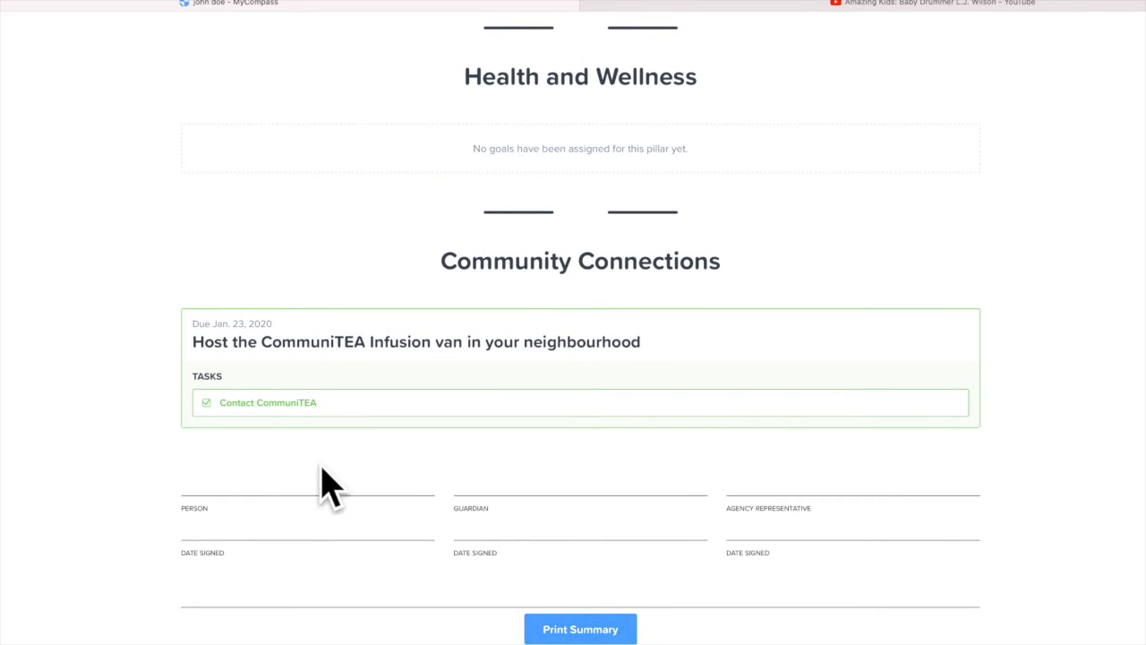
pyautogui.scroll(6, 308, 218)
pyautogui.scroll(10, 368, 242)
pyautogui.scroll(-15, 362, 242)
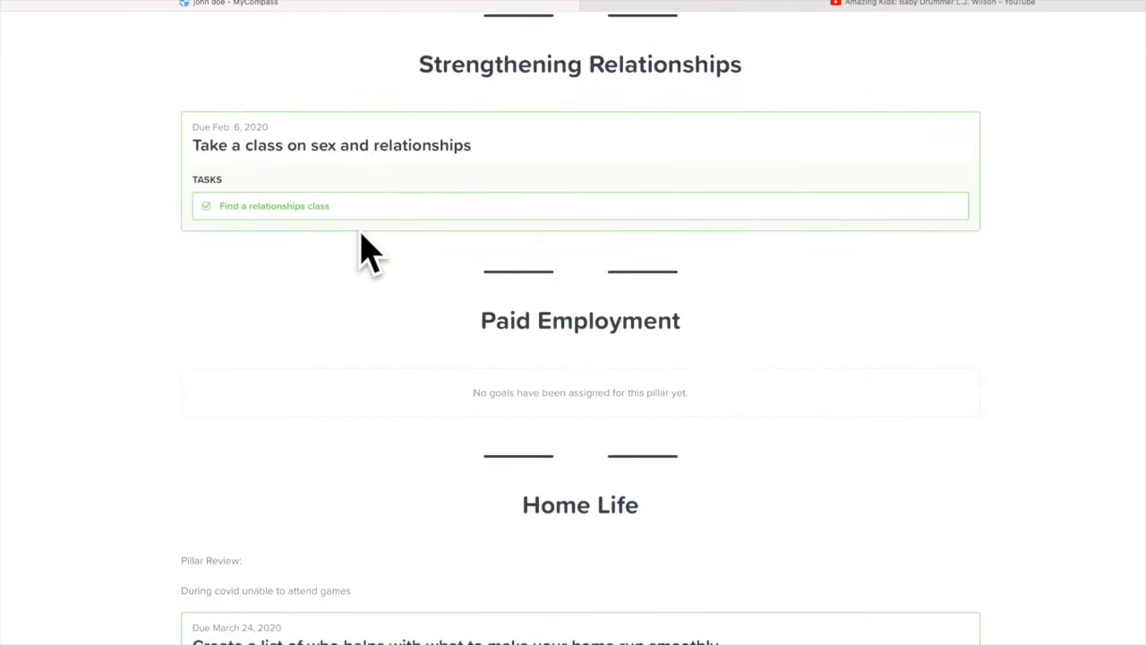
# Open the archived plan's print settings and Save as PDF options, and cancel without printing or saving
pyautogui.rightClick(364, 261)
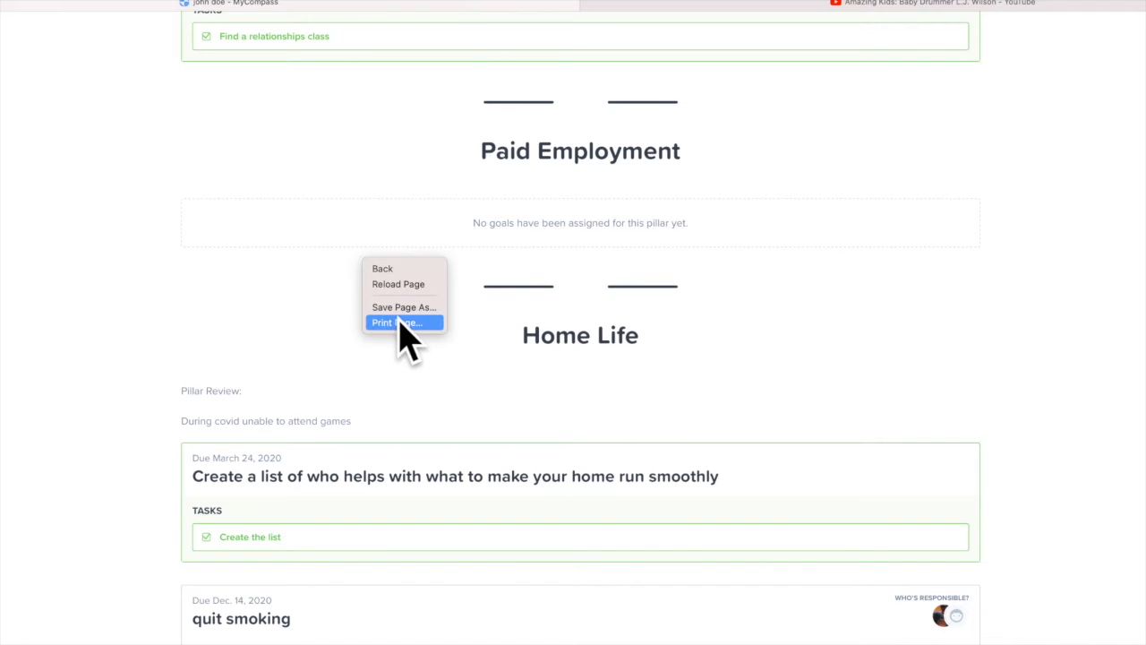
pyautogui.click(400, 324)
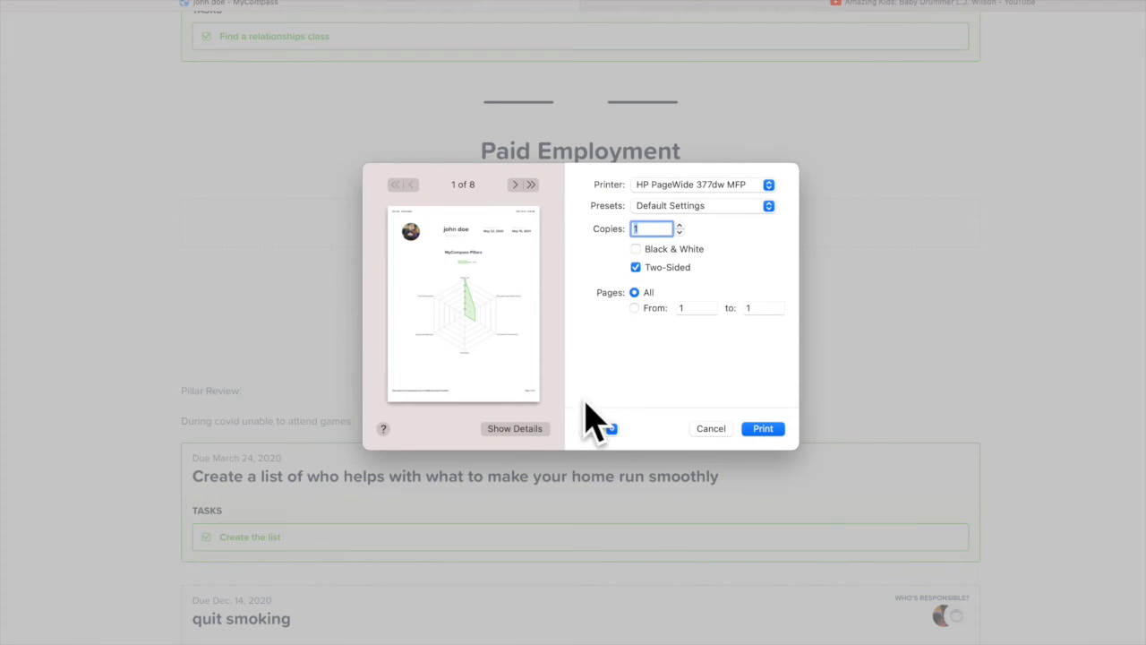
pyautogui.click(612, 430)
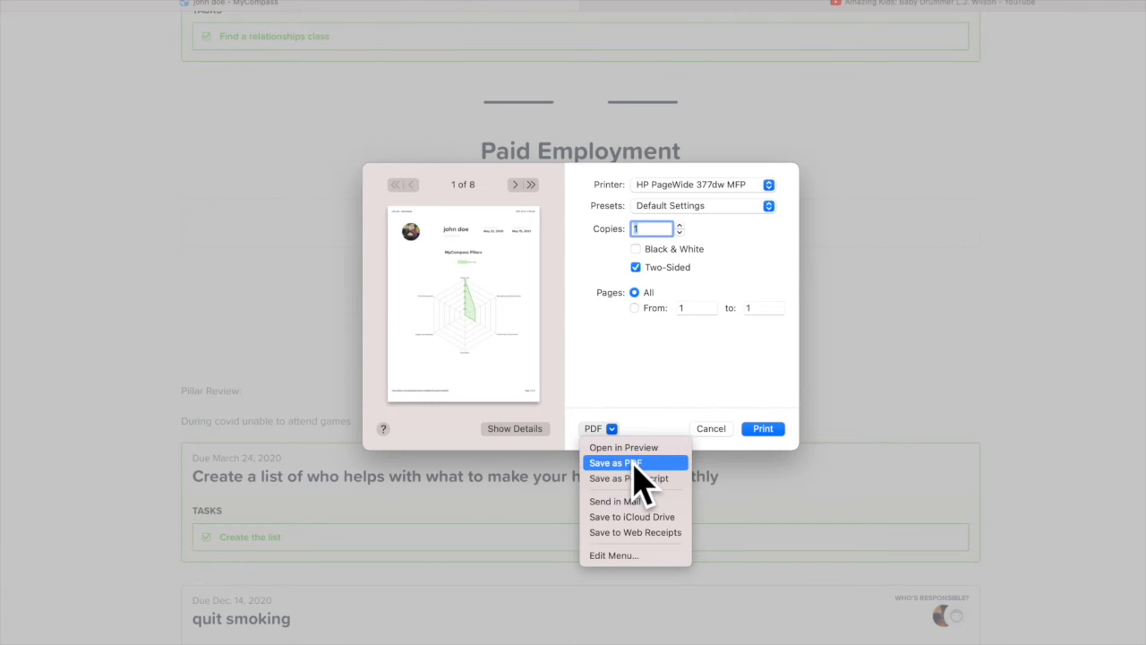
pyautogui.click(633, 464)
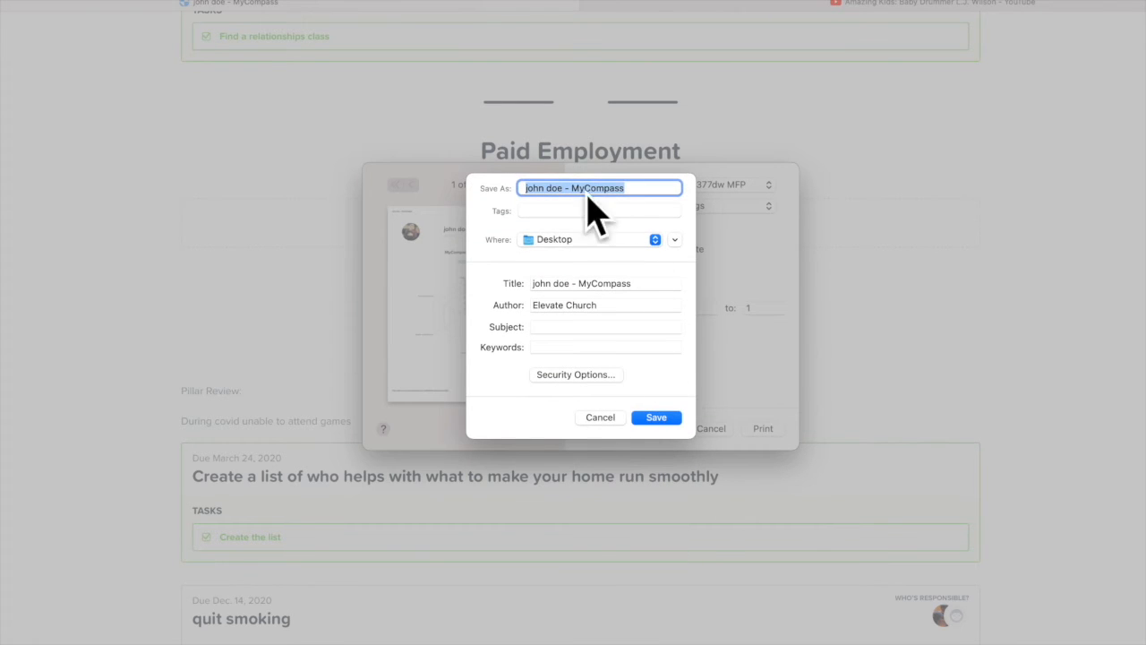
pyautogui.click(601, 418)
pyautogui.click(708, 429)
# Return from the archived plan to the Briefcase, open the Support Strategies section and look over the Staff sections
pyautogui.scroll(3, 349, 317)
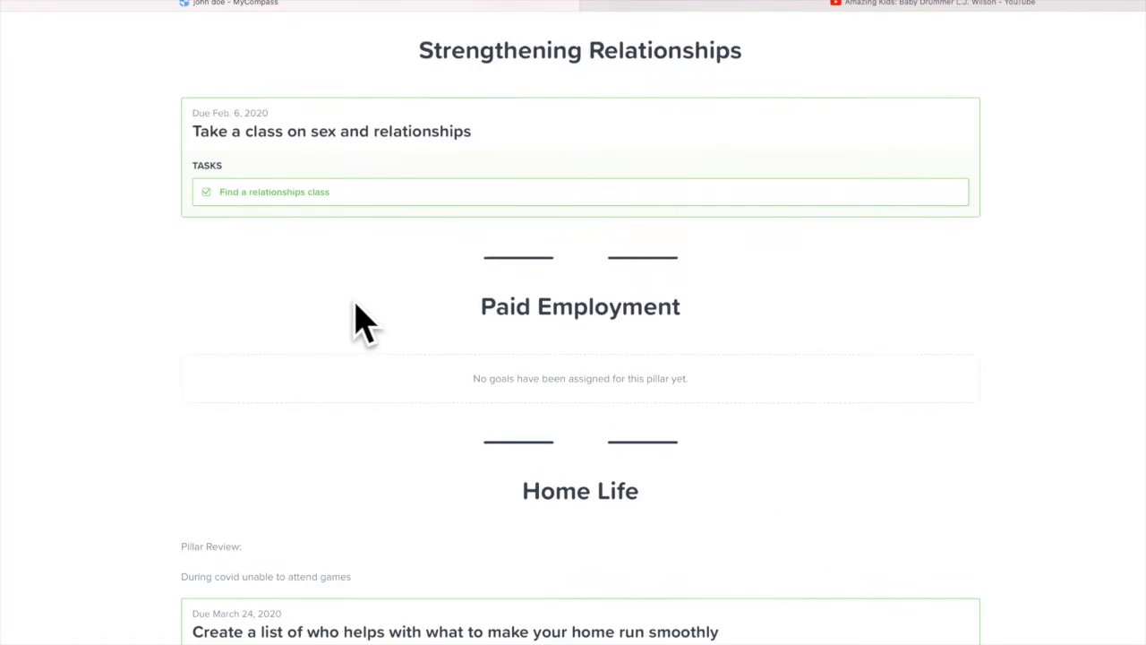
pyautogui.scroll(10, 355, 302)
pyautogui.click(0, 3)
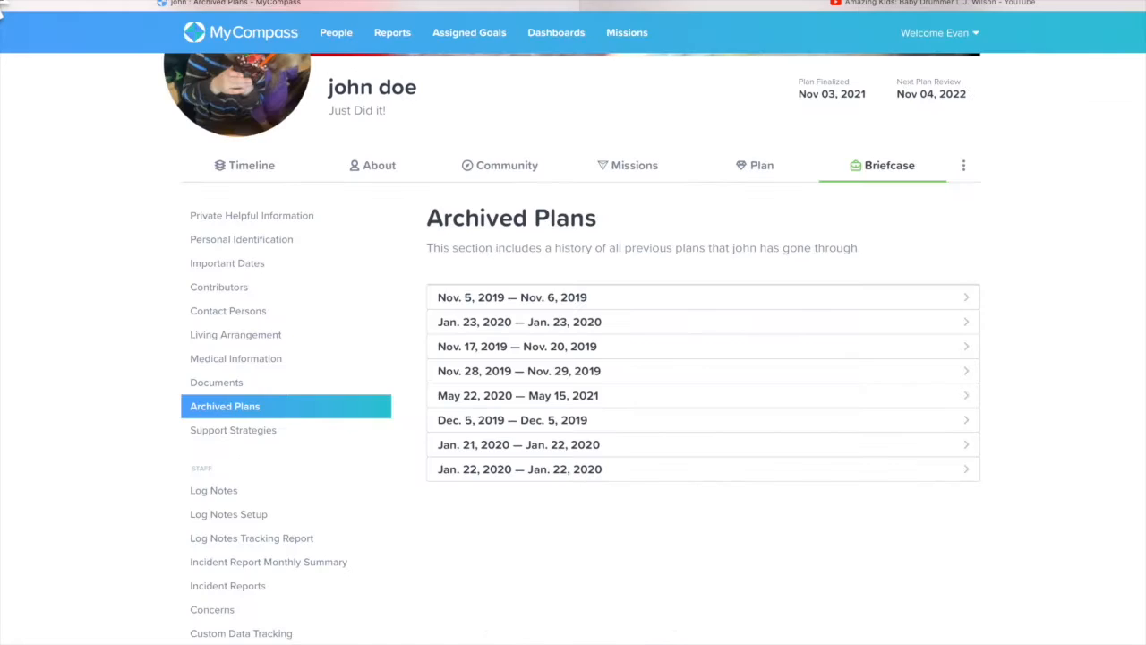
pyautogui.click(231, 431)
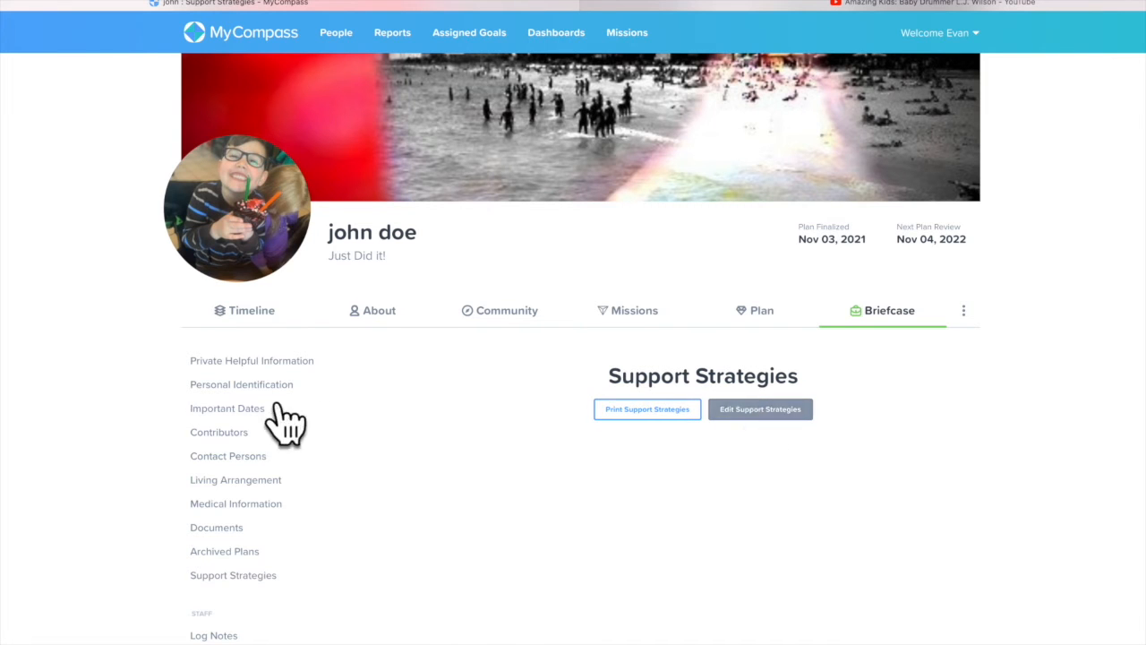
pyautogui.scroll(-4, 356, 453)
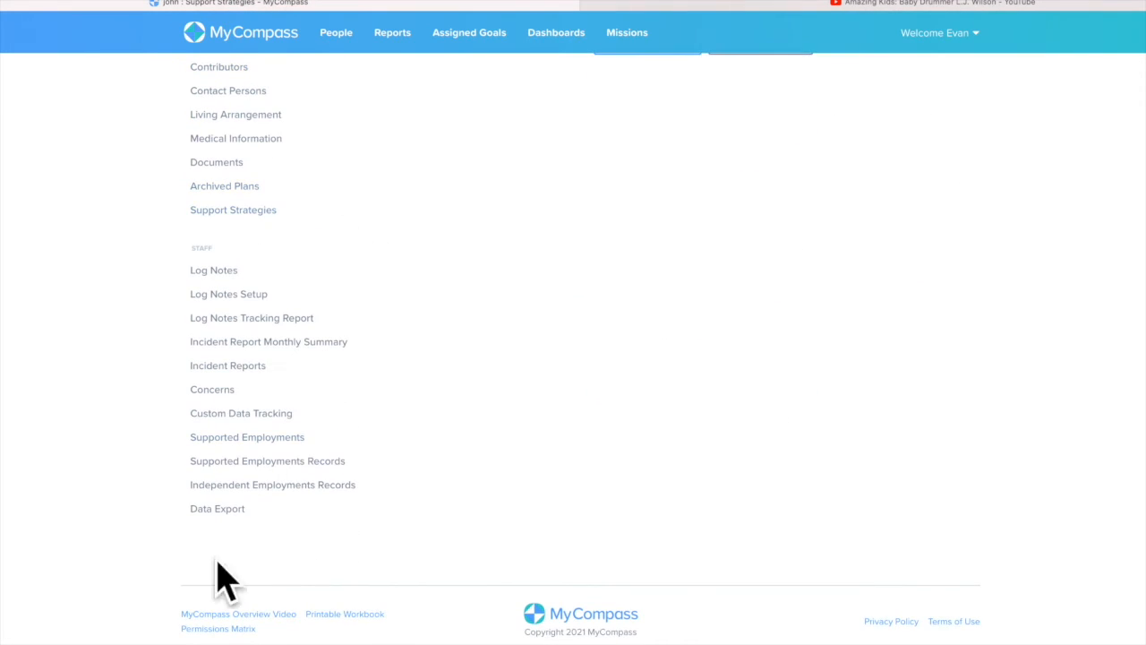
# Open the Independent Employments Records section and review the employer, status and employment date fields
pyautogui.click(285, 488)
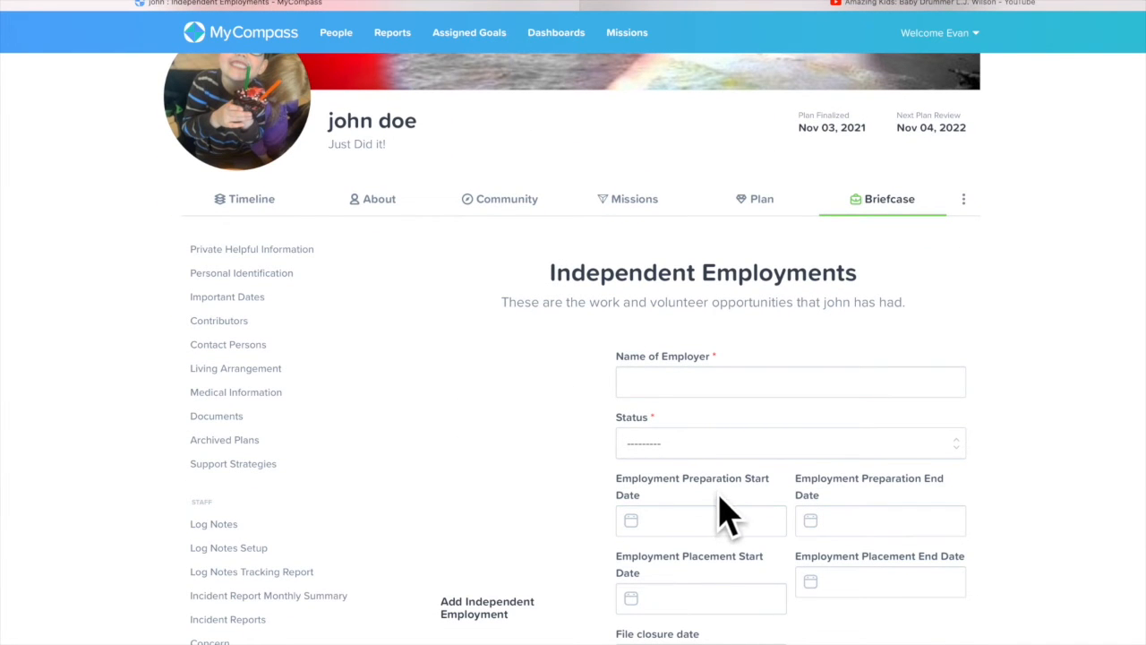
pyautogui.scroll(-1, 285, 587)
pyautogui.scroll(-3, 284, 586)
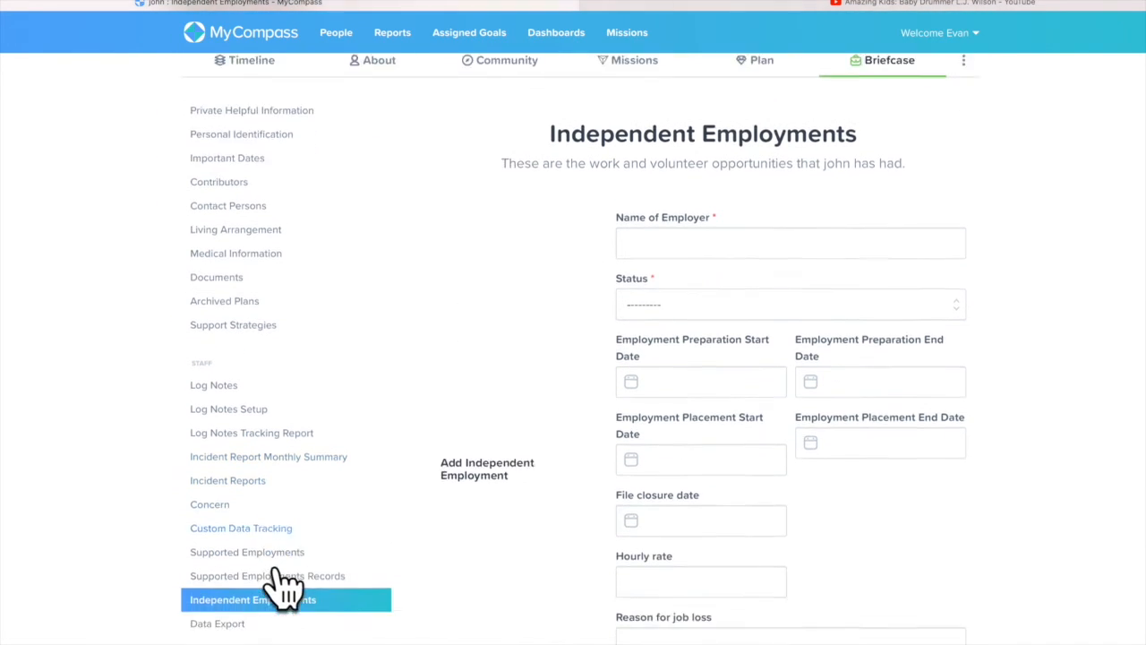
# Open the Supported Employments Records section and review the compensation, support ratio and hours fields
pyautogui.click(268, 535)
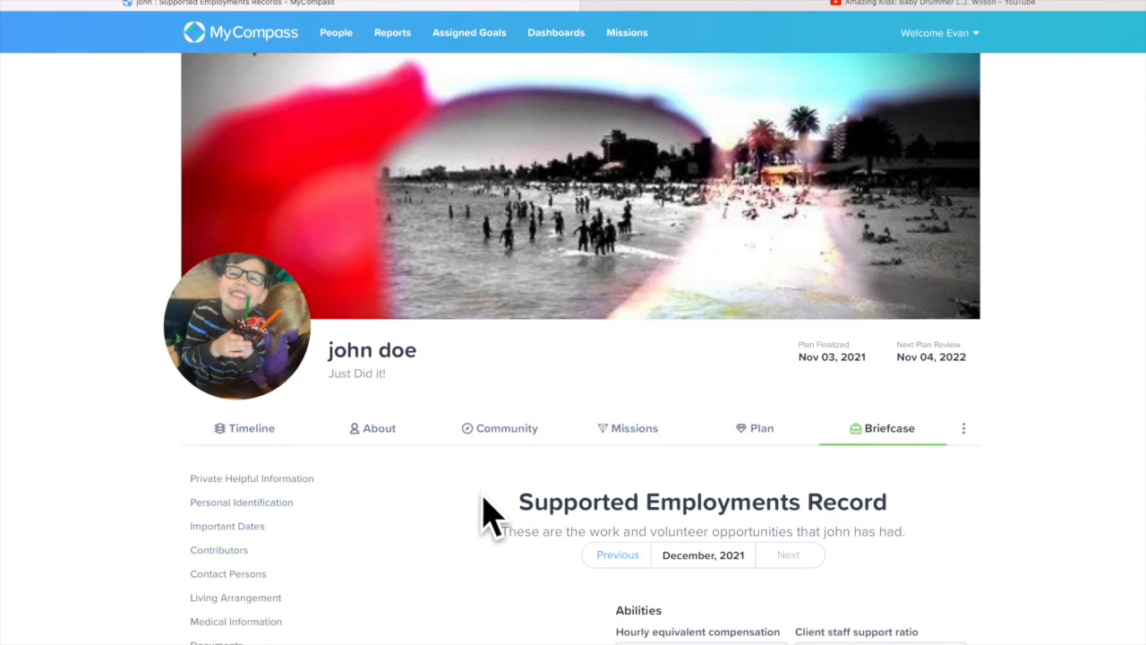
pyautogui.scroll(-7, 494, 511)
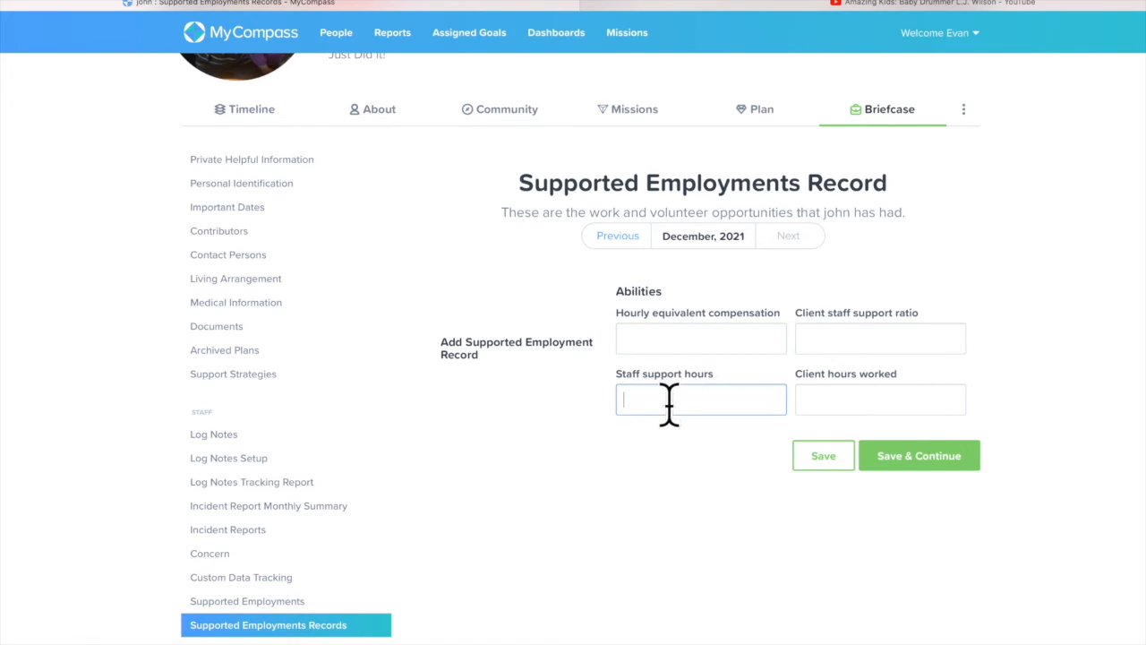
# Review the employer, status and date fields in the Supported Employments section, and open Custom Data Tracking to view its monthly questions
pyautogui.click(266, 601)
pyautogui.scroll(-8, 524, 541)
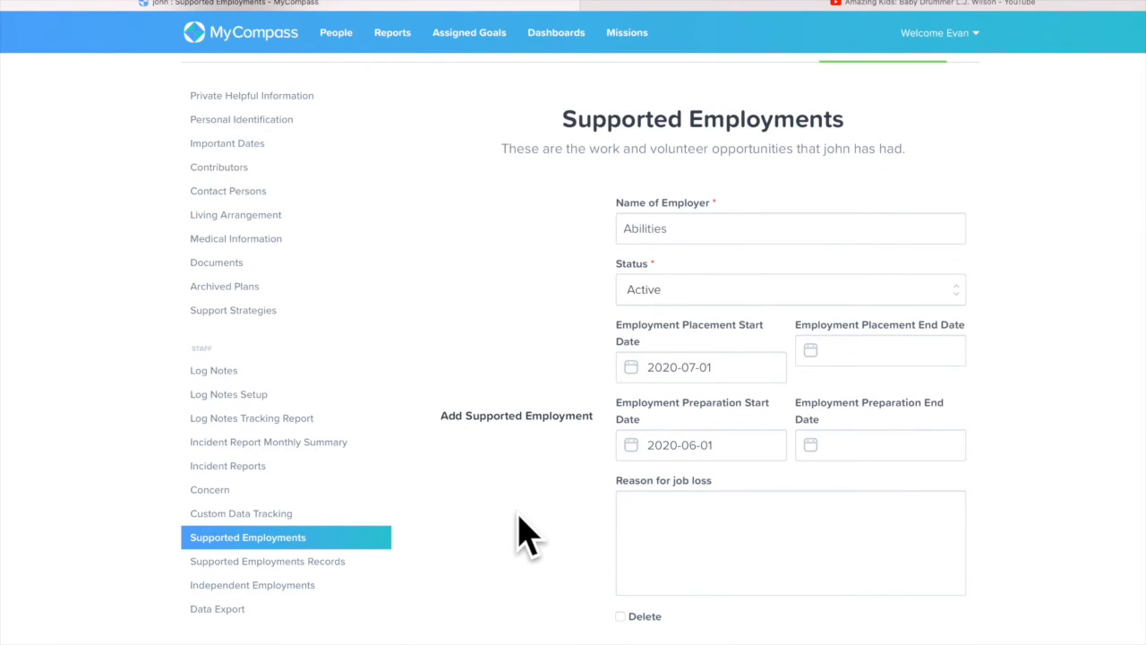
pyautogui.scroll(-2, 461, 537)
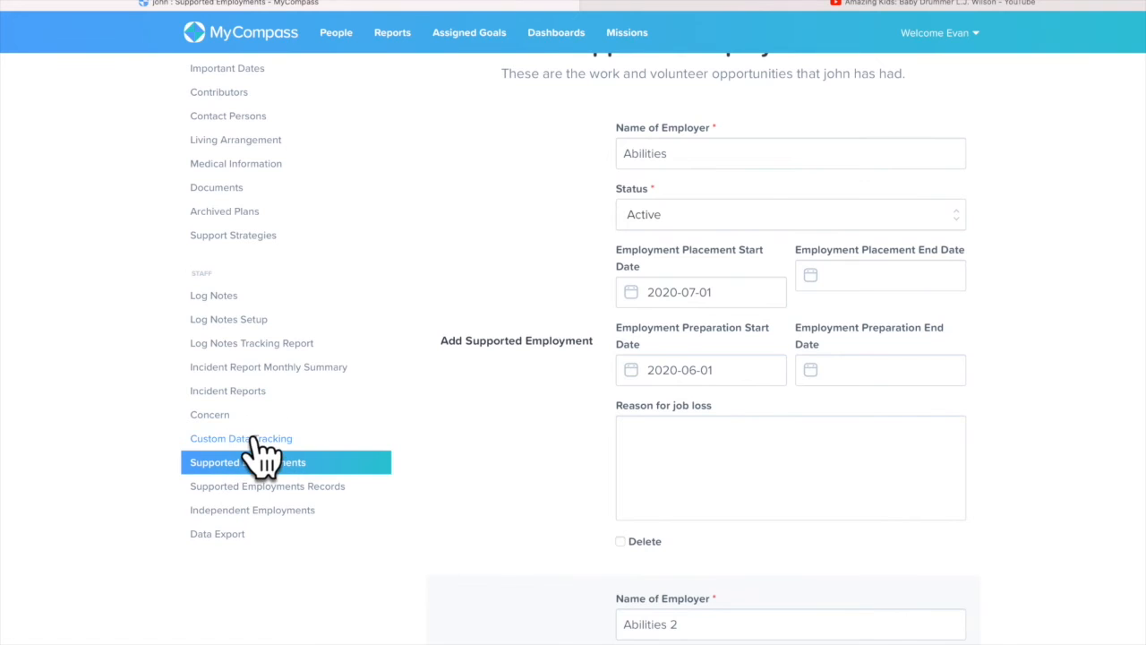
pyautogui.click(255, 438)
pyautogui.scroll(-6, 528, 501)
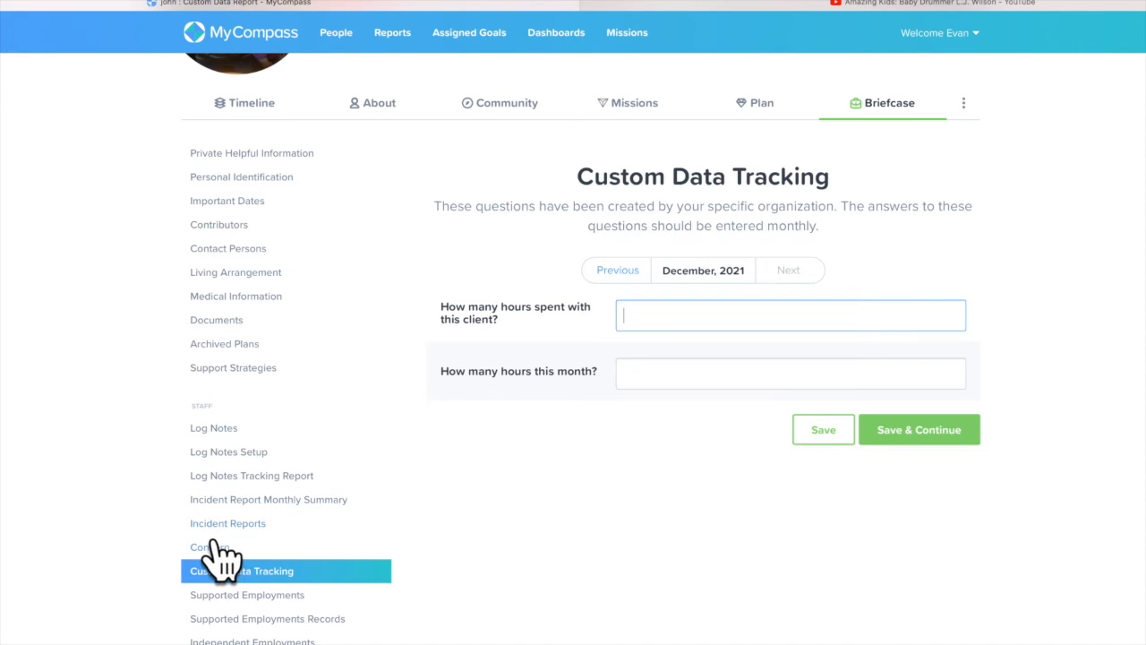
# Open the staff Log Notes section and view the log notes for November 2021
pyautogui.click(219, 430)
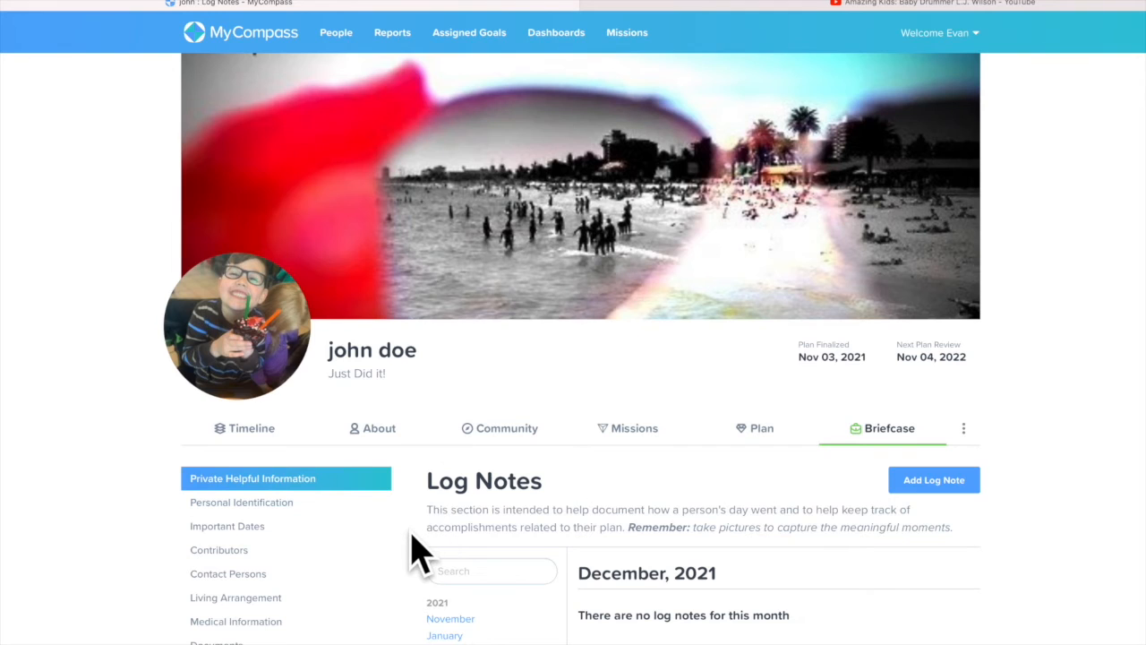
pyautogui.scroll(-3, 414, 551)
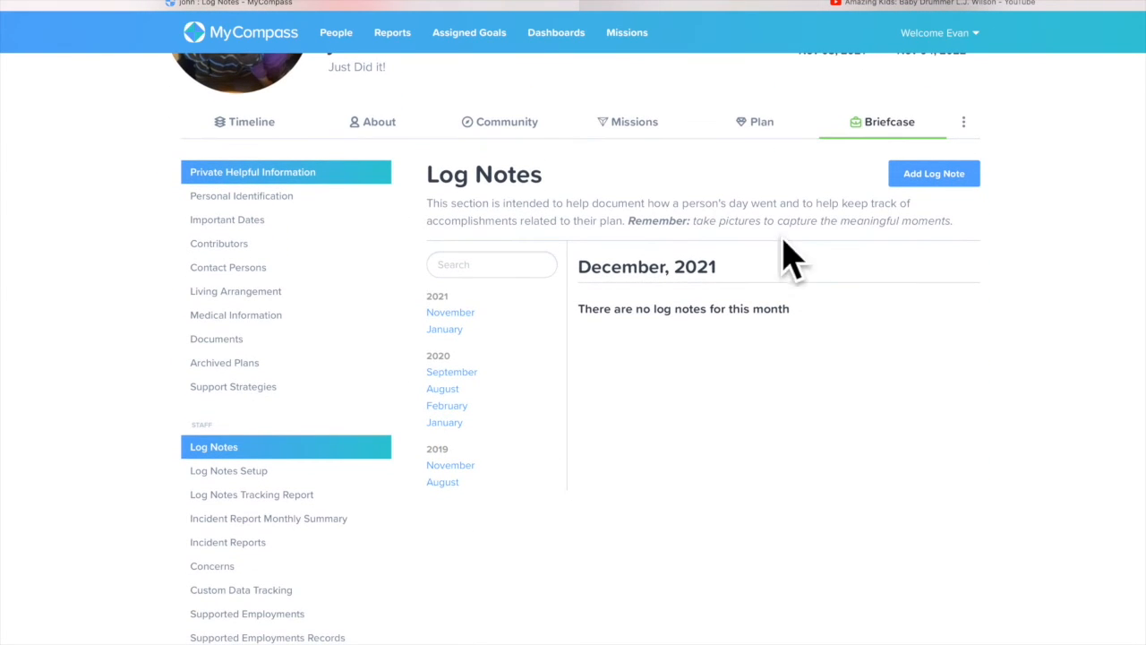
pyautogui.click(463, 315)
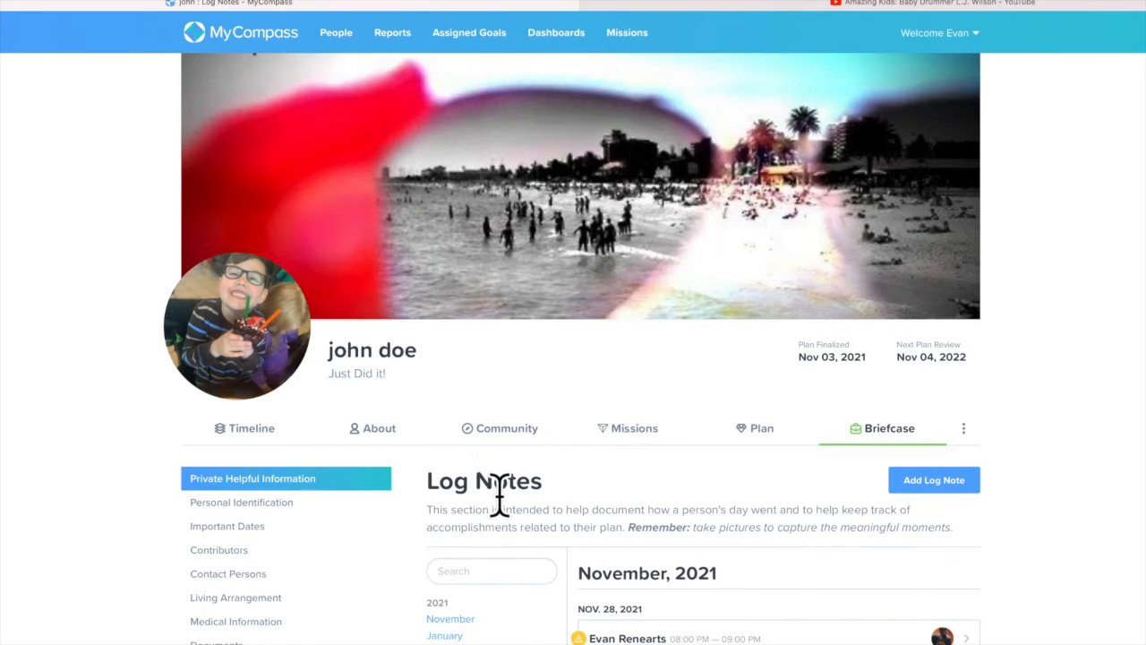
pyautogui.scroll(-4, 499, 494)
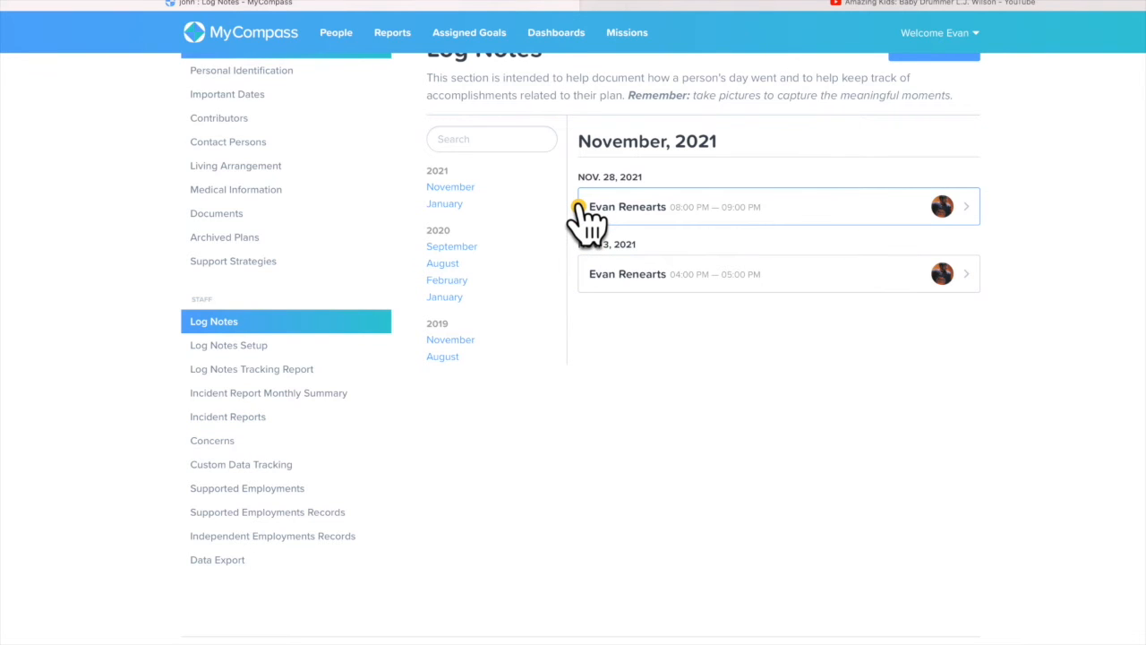
# View the August 2020 log notes, and return to the November 2021 list
pyautogui.click(442, 264)
pyautogui.scroll(-3, 527, 376)
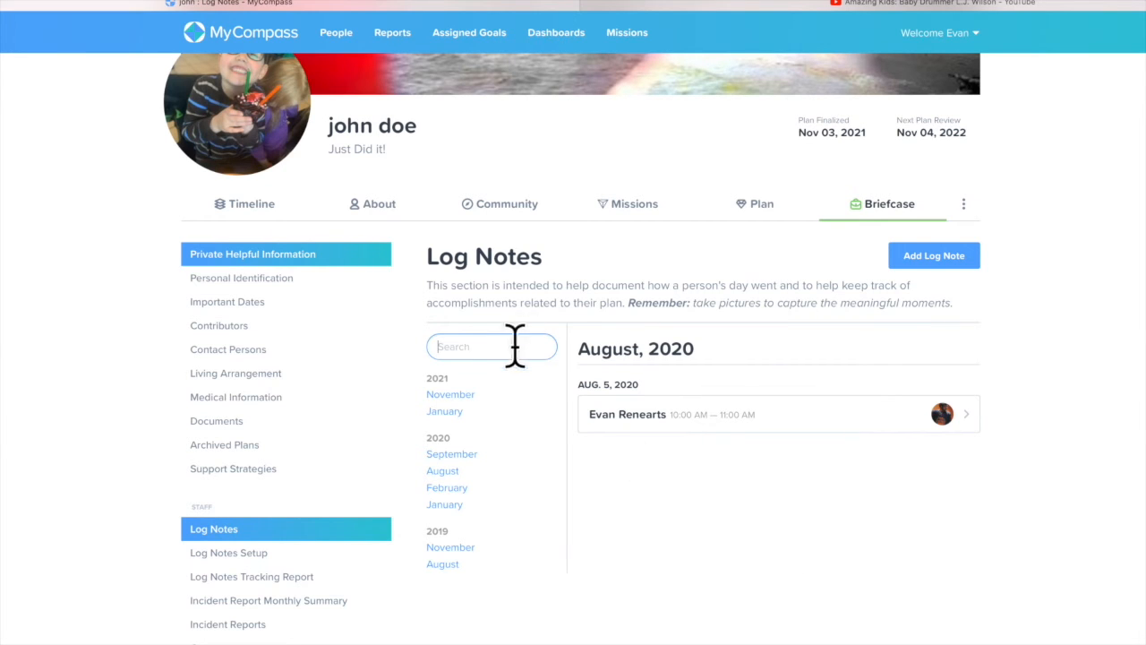
pyautogui.click(459, 395)
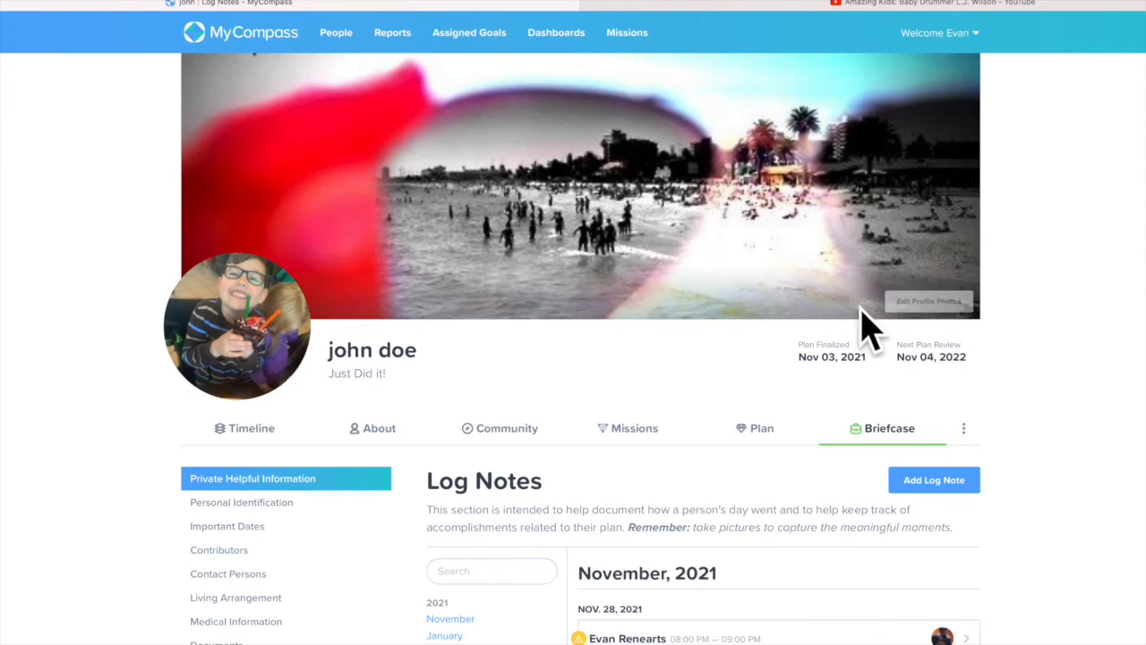
pyautogui.scroll(-3, 725, 421)
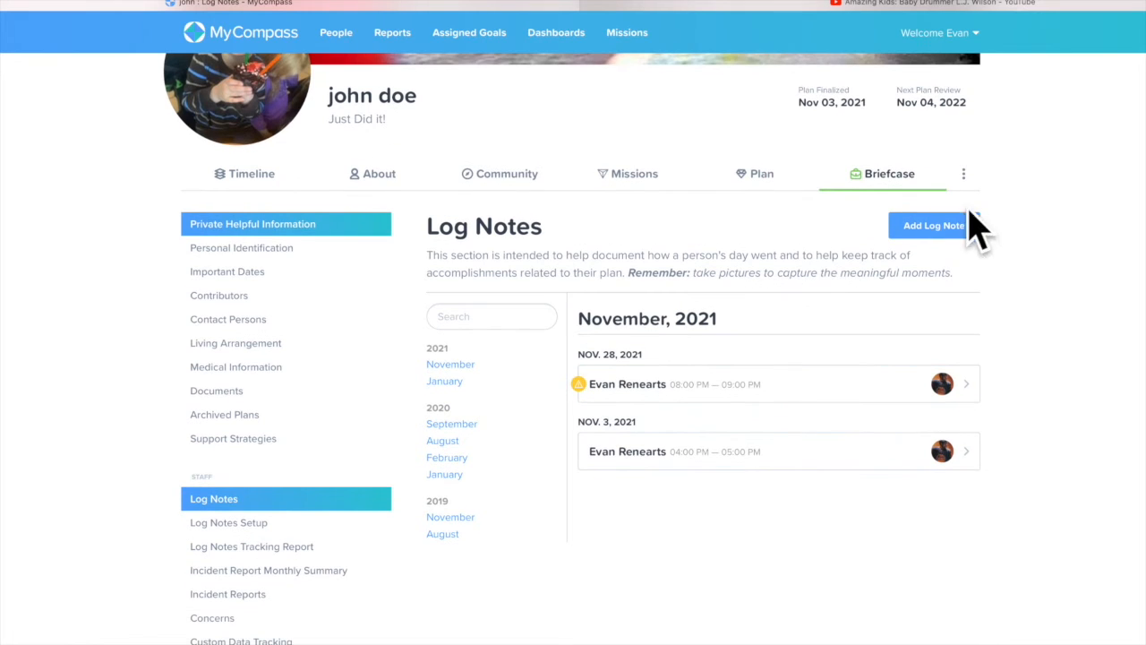
# Start a new log note and set the shift start to 2021-12-01 at 10:00
pyautogui.click(928, 227)
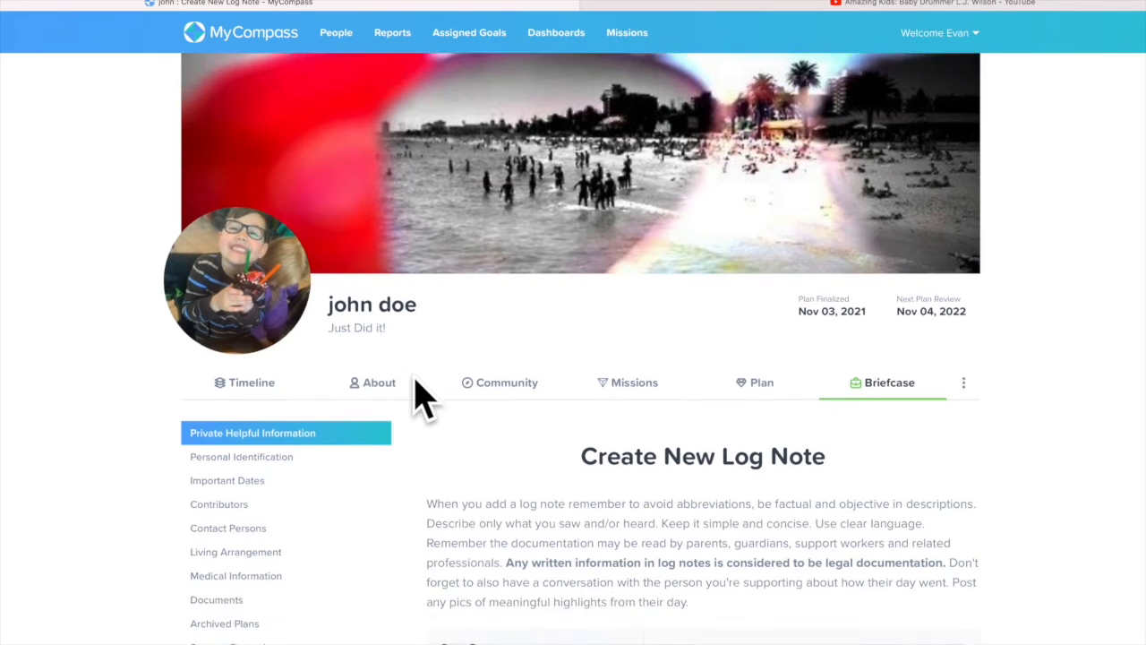
pyautogui.scroll(-3, 422, 398)
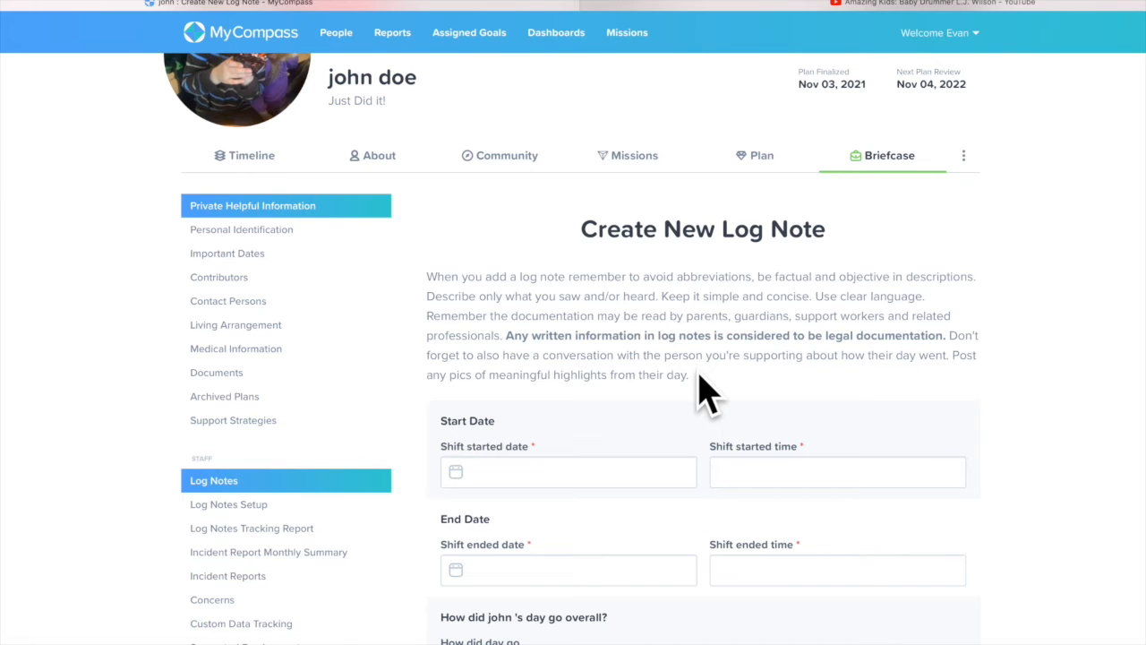
pyautogui.scroll(-2, 706, 394)
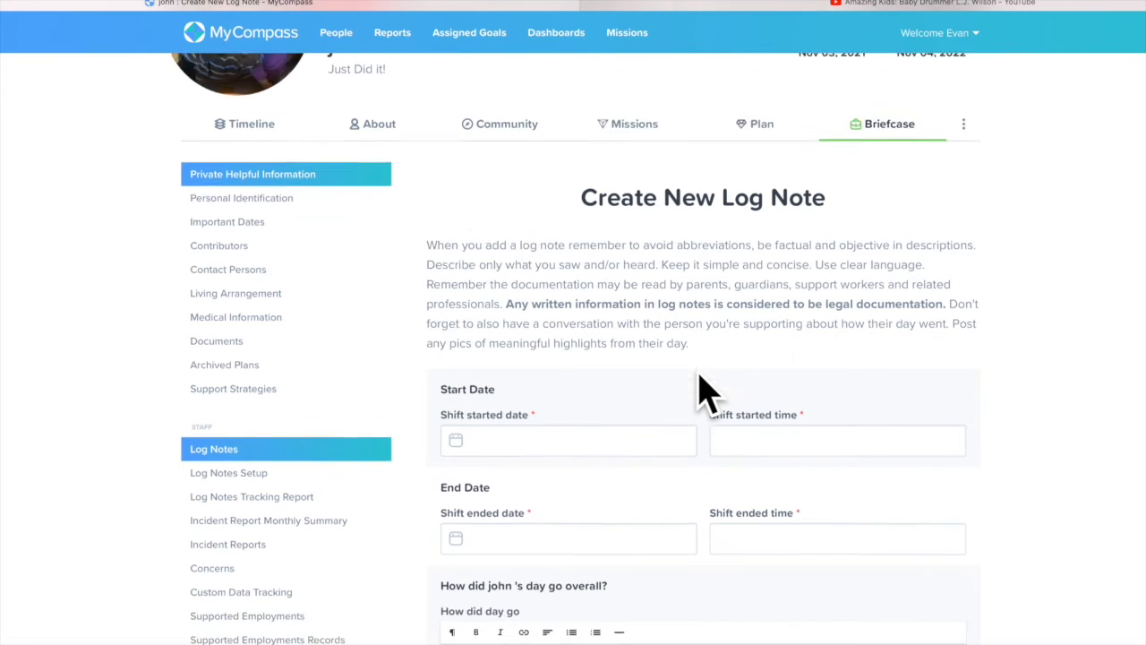
pyautogui.click(525, 305)
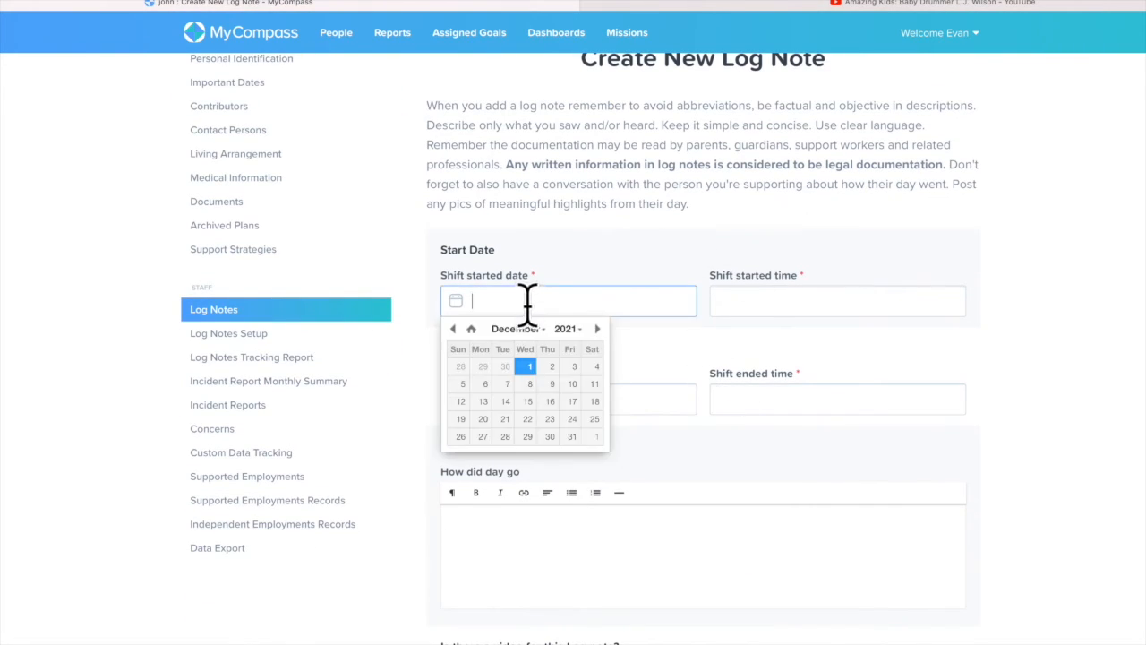
pyautogui.click(525, 364)
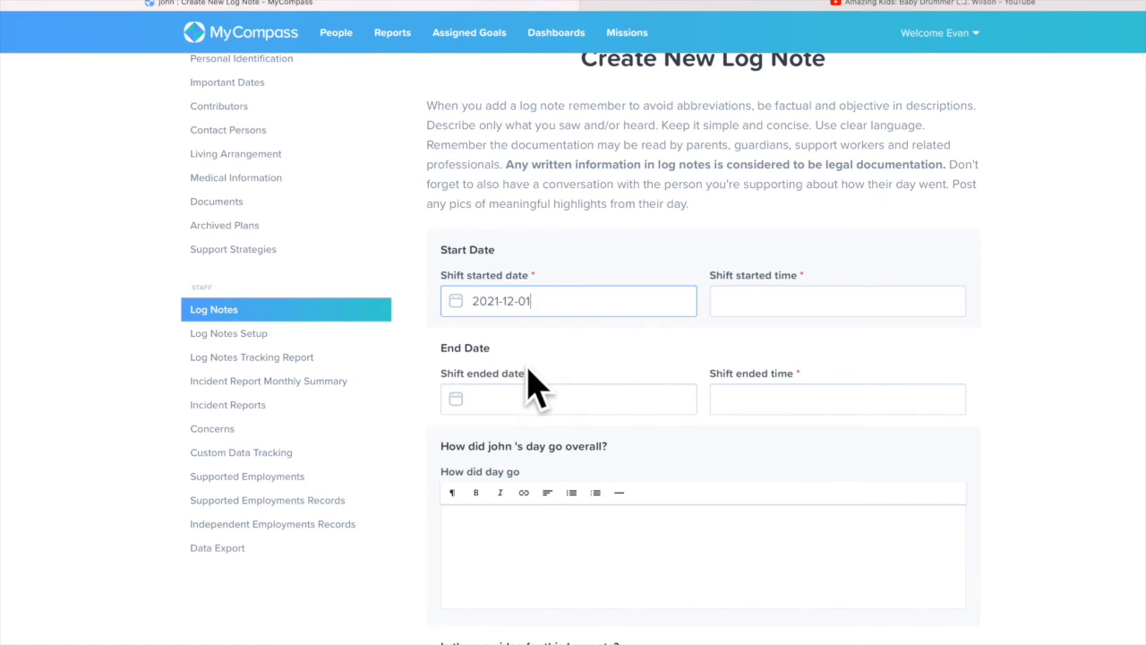
pyautogui.click(748, 300)
pyautogui.click(738, 325)
pyautogui.click(739, 345)
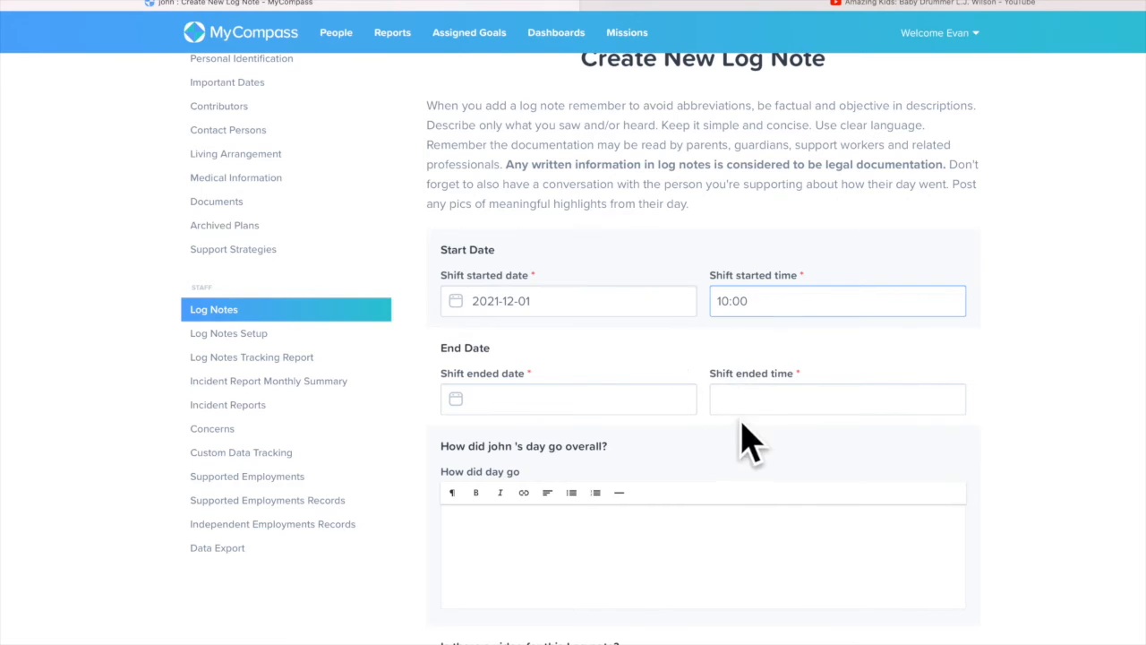
# Set the shift end to 2021-12-01 at 12:00
pyautogui.click(740, 399)
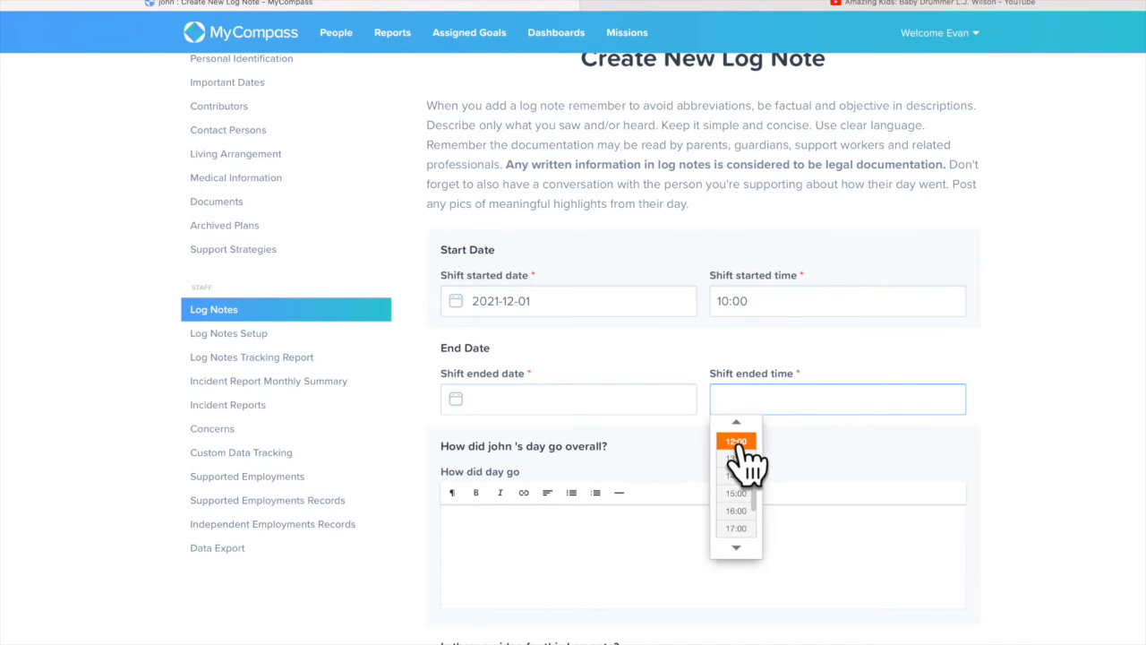
pyautogui.click(736, 441)
pyautogui.click(544, 398)
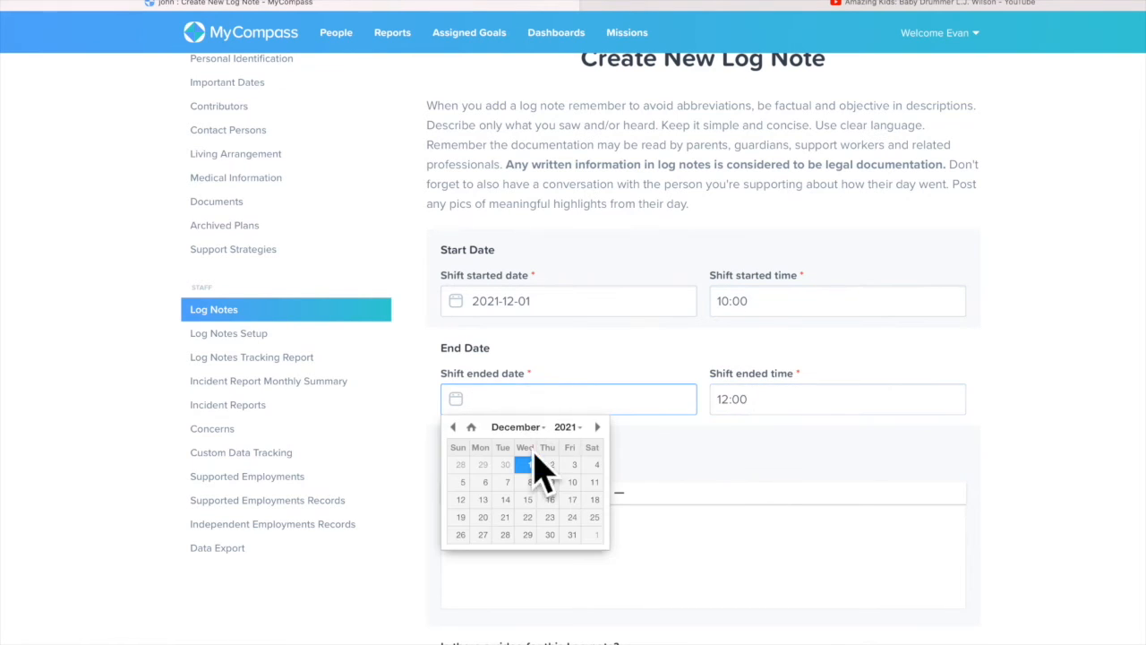
pyautogui.click(528, 463)
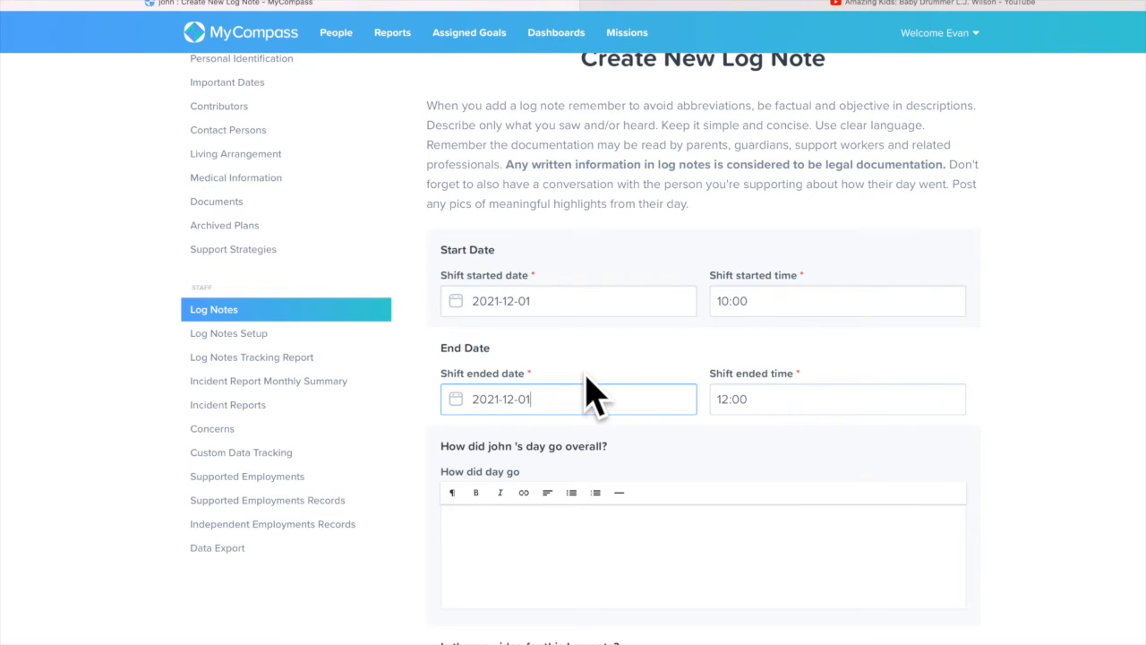
pyautogui.scroll(-3, 604, 358)
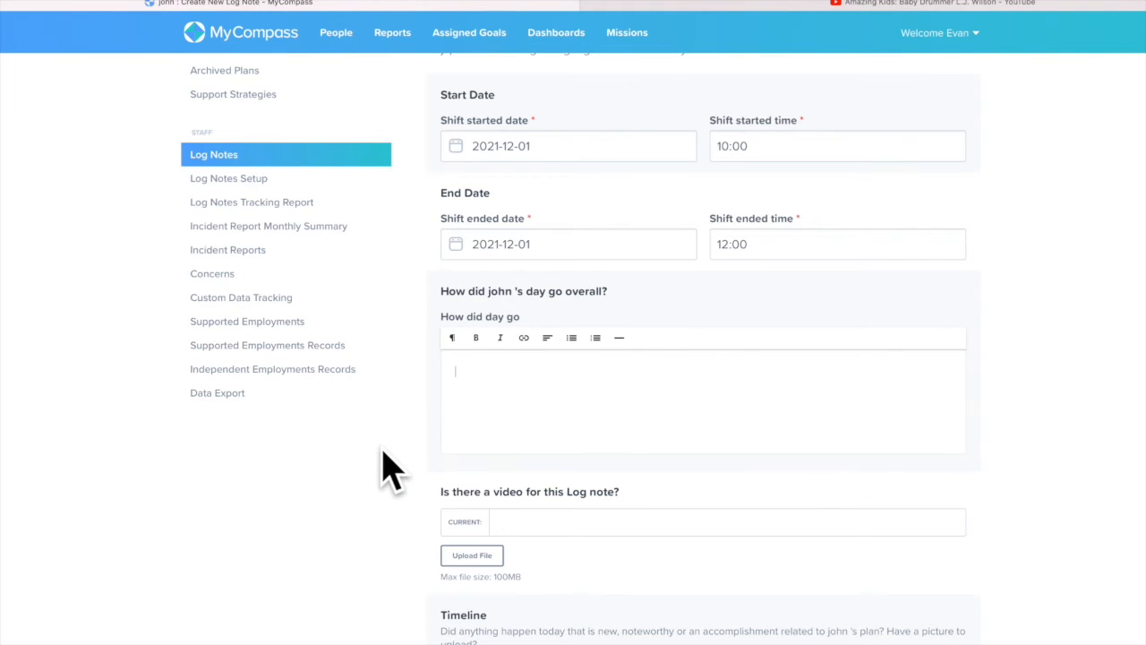
pyautogui.scroll(-2, 384, 468)
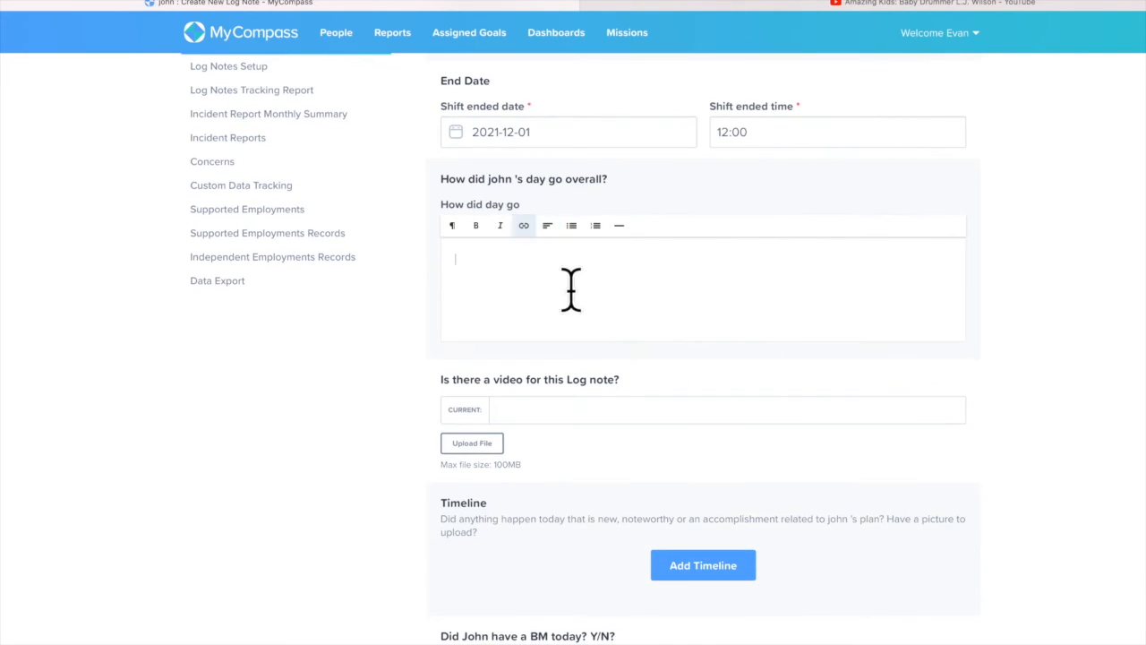
pyautogui.scroll(-2, 403, 371)
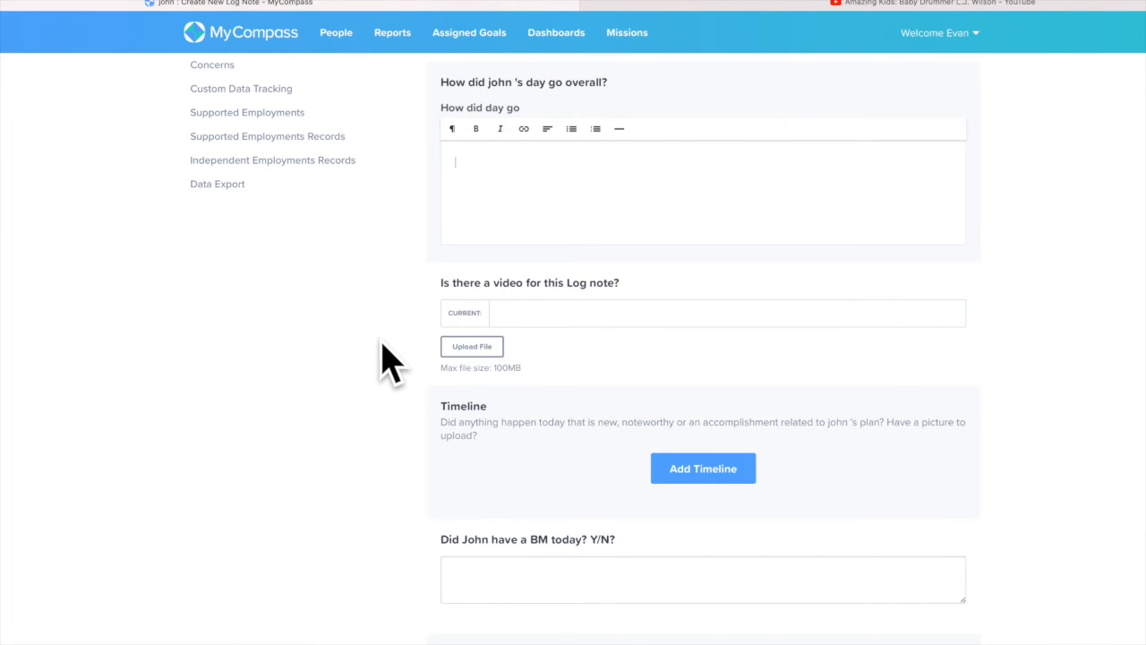
pyautogui.scroll(-3, 385, 358)
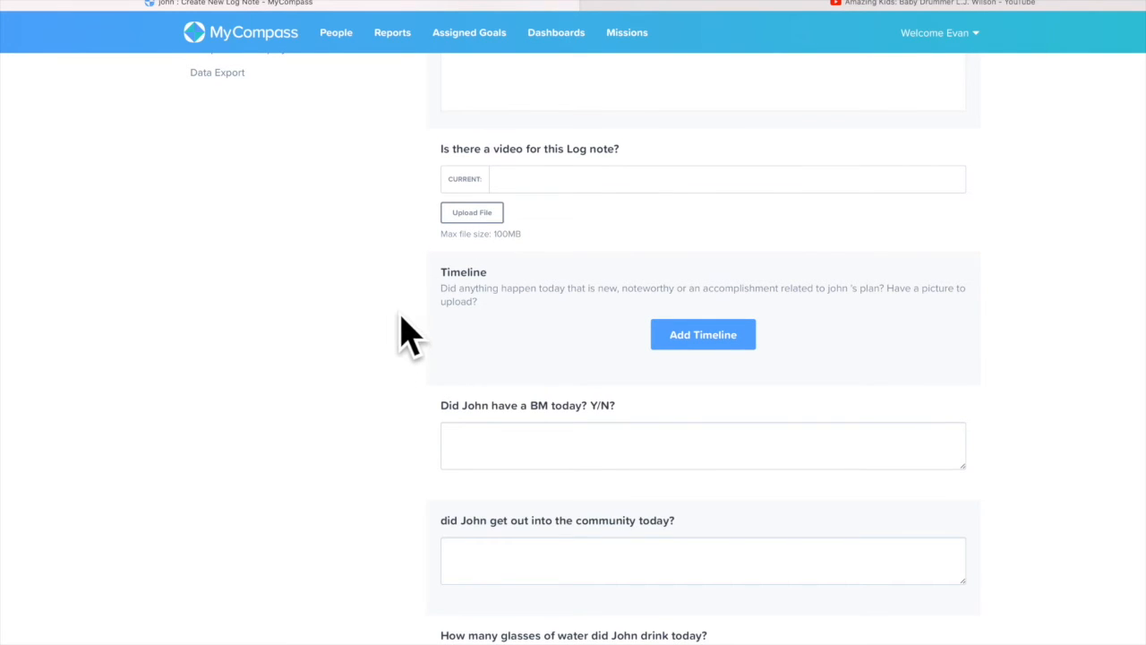
pyautogui.click(472, 215)
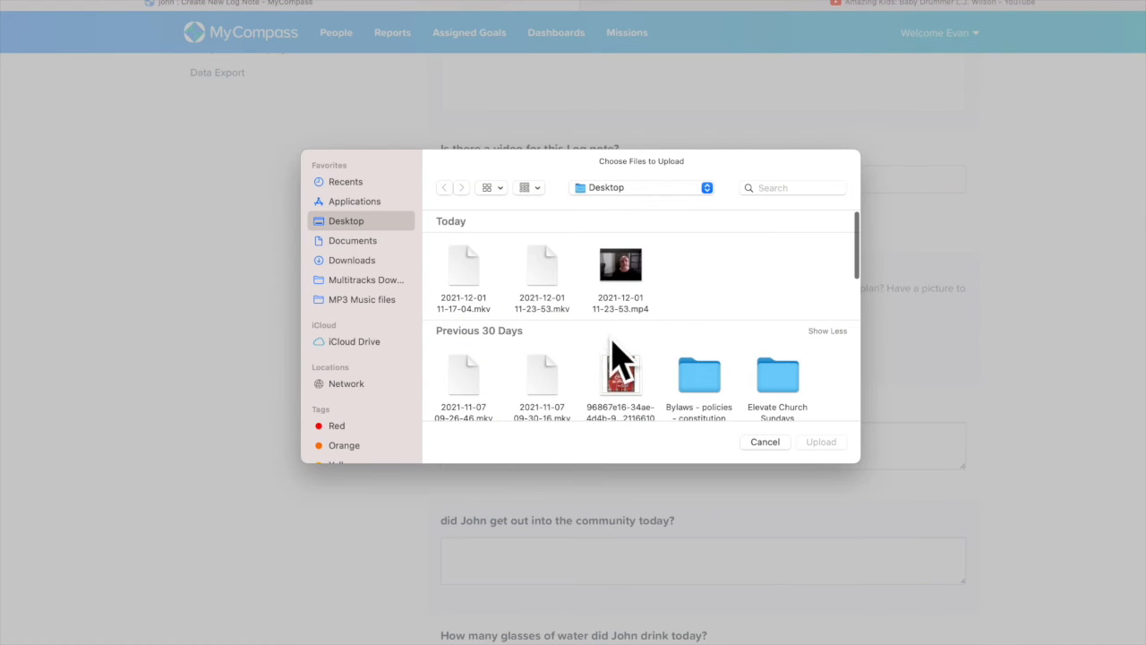
pyautogui.click(634, 291)
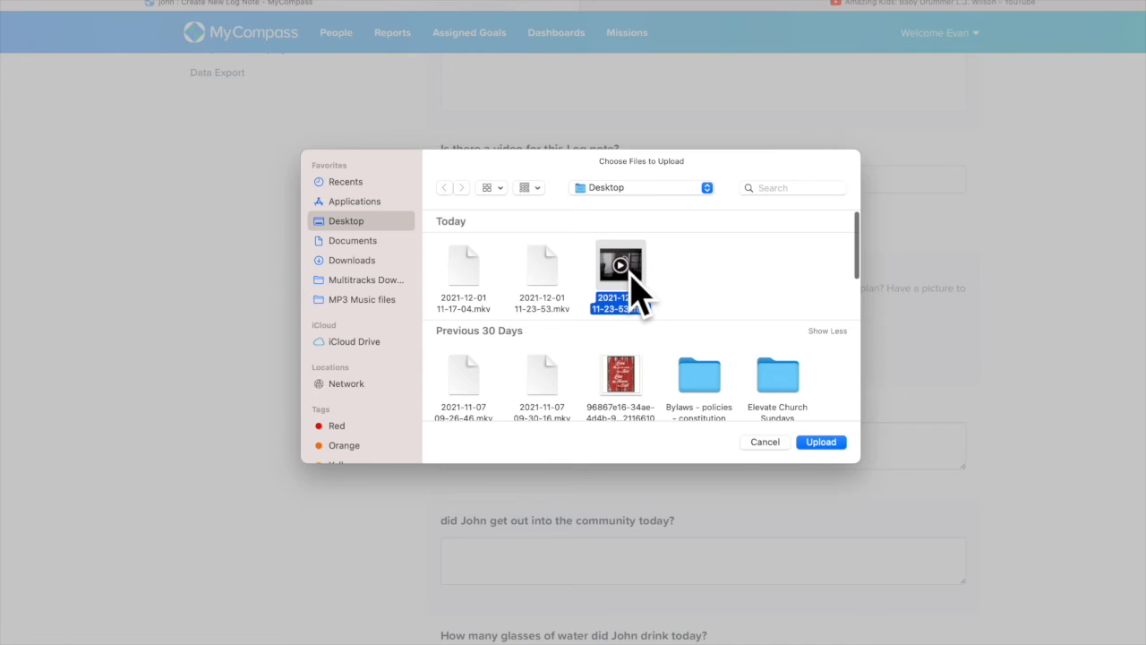
pyautogui.click(821, 442)
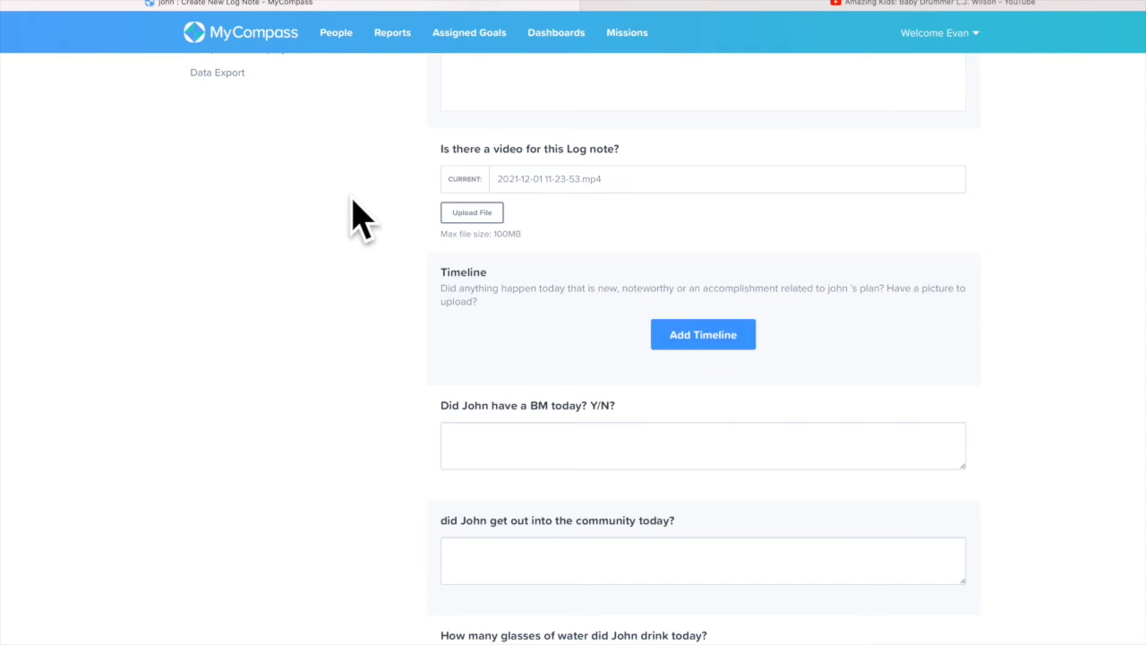
# Examine the log note's timeline post form, including its related goals, media uploads and contributor sharing, and close it without adding a post
pyautogui.click(694, 339)
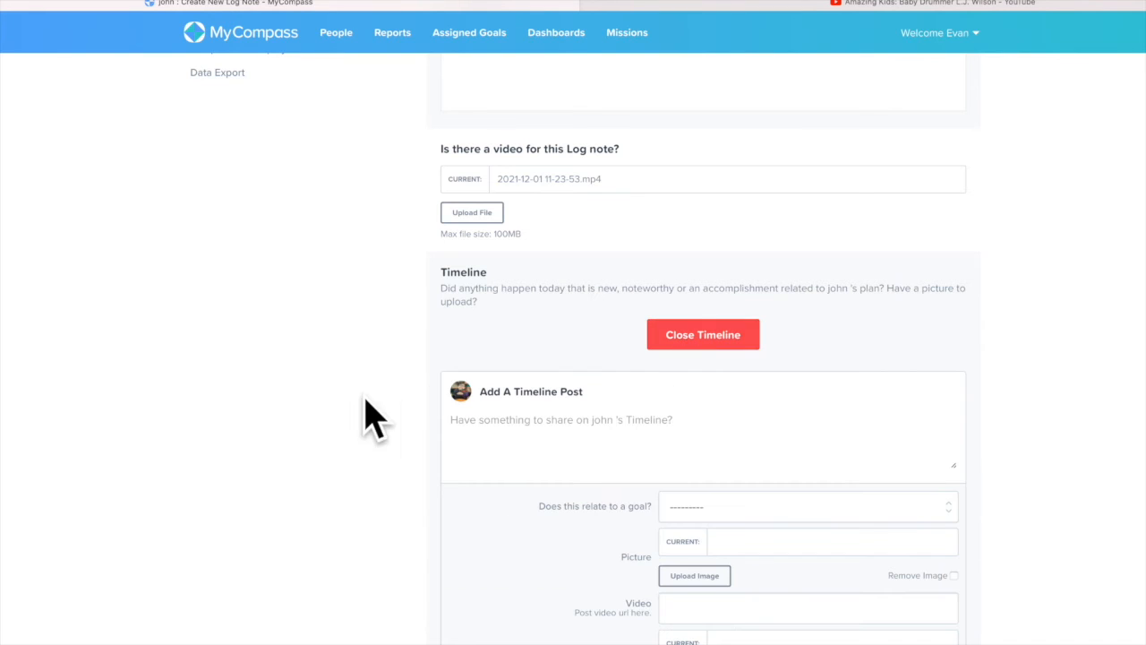
pyautogui.scroll(-3, 372, 405)
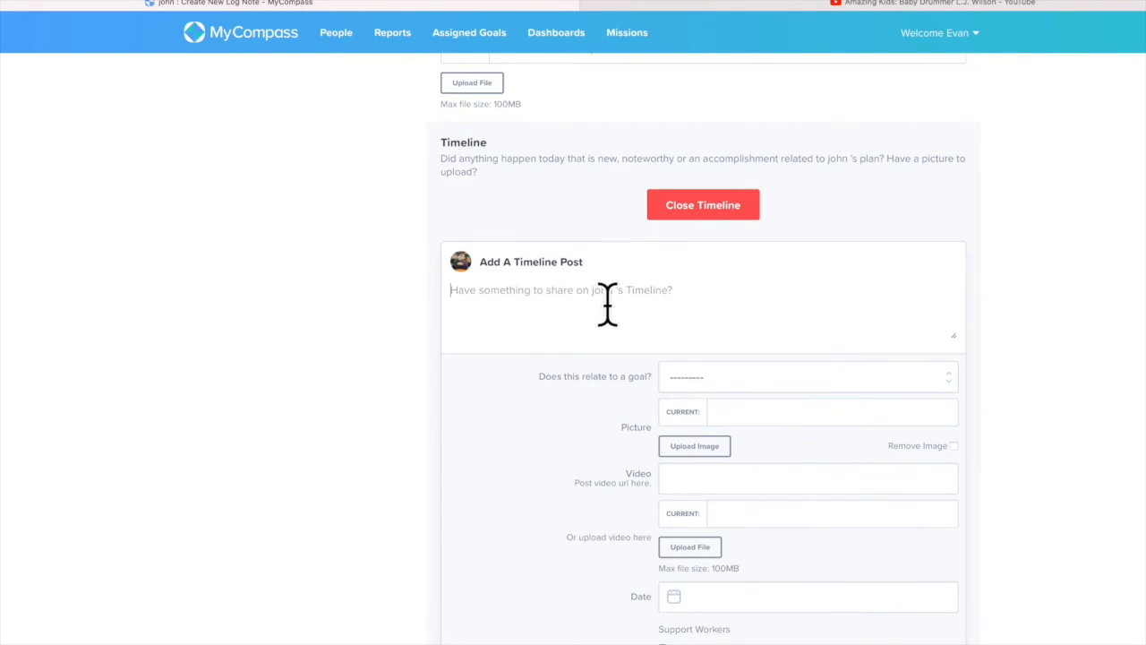
pyautogui.click(727, 383)
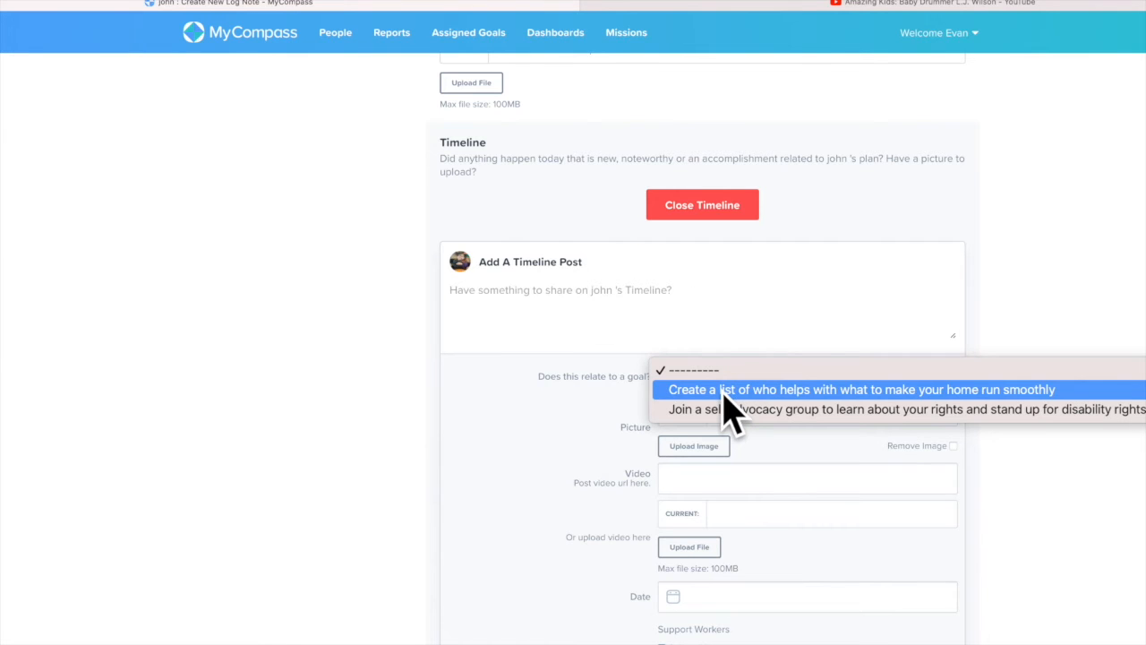
pyautogui.click(680, 295)
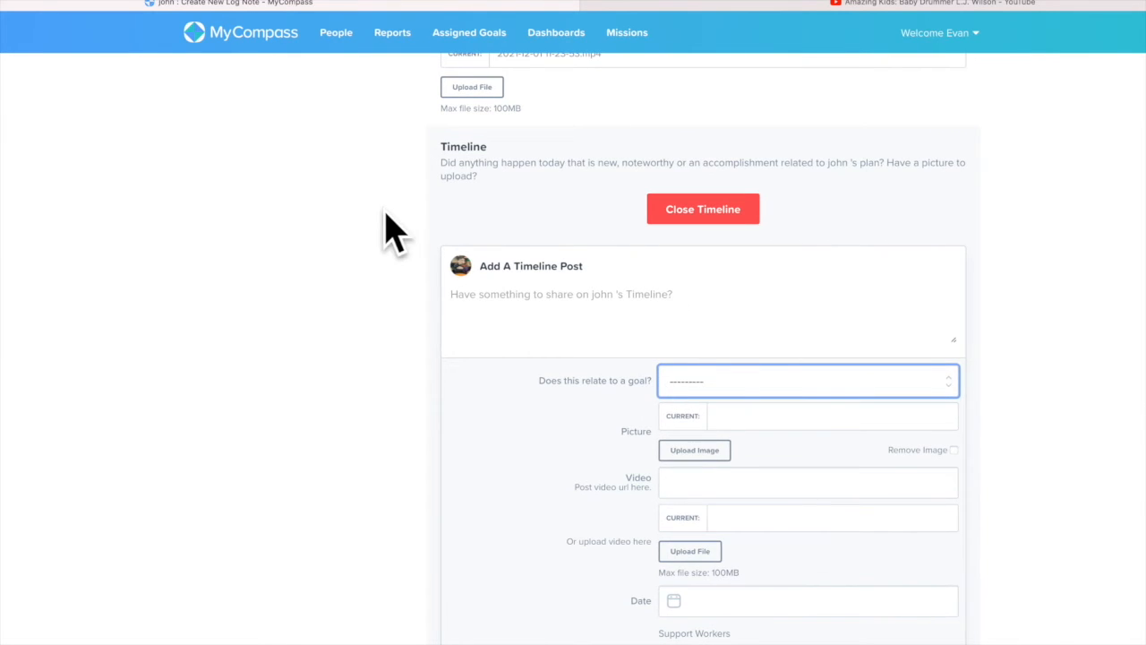
pyautogui.scroll(-1, 402, 248)
pyautogui.scroll(-5, 400, 246)
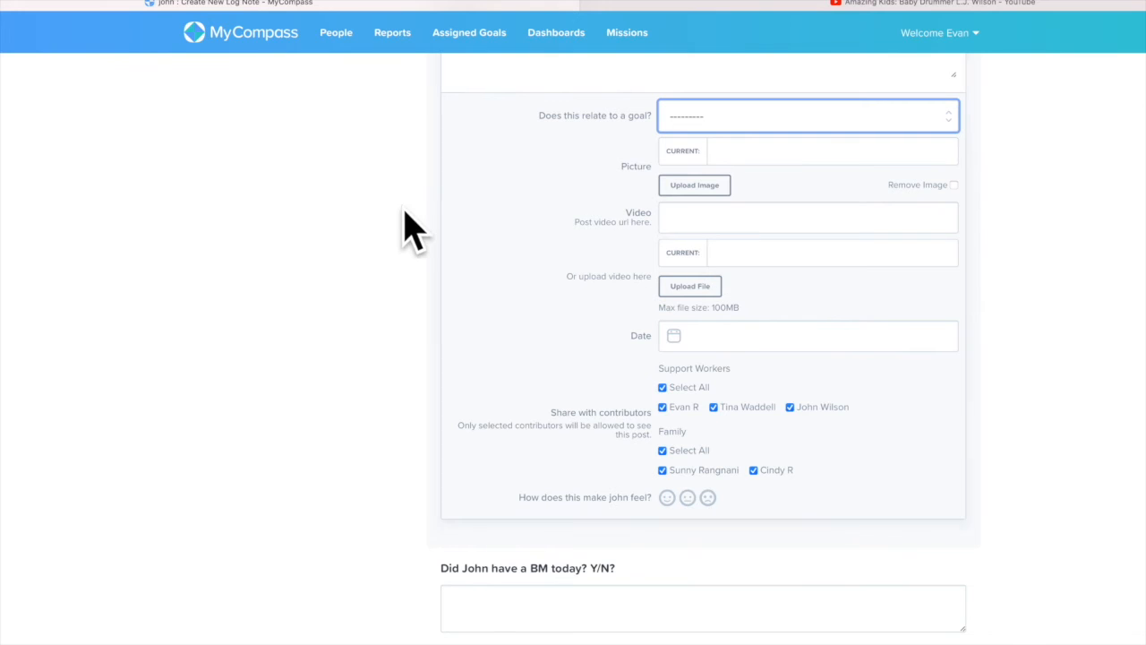
pyautogui.scroll(5, 401, 205)
pyautogui.click(694, 204)
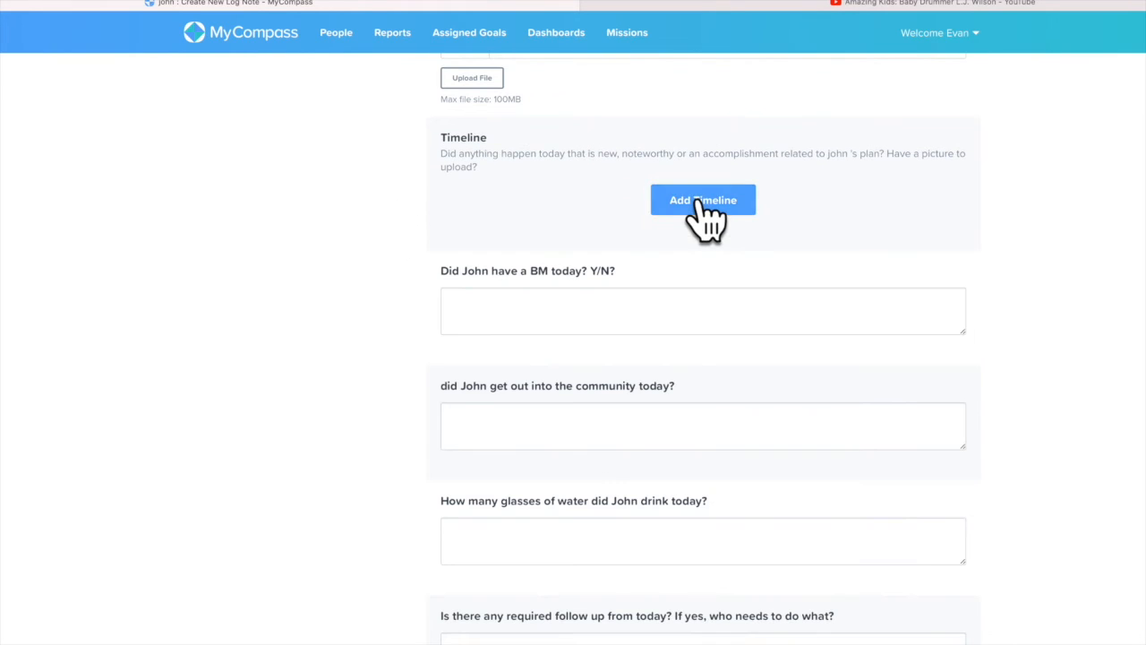
# Examine the daily questions and the Concern tracking fields, leaving the Concern option unselected
pyautogui.scroll(-4, 396, 255)
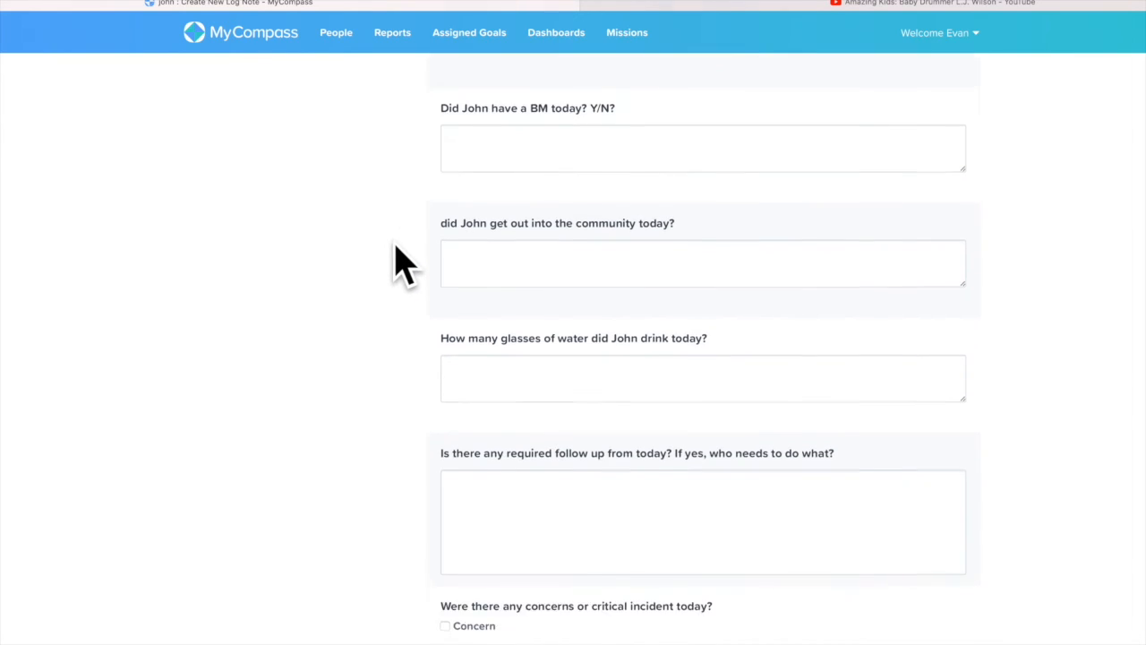
pyautogui.scroll(-4, 343, 312)
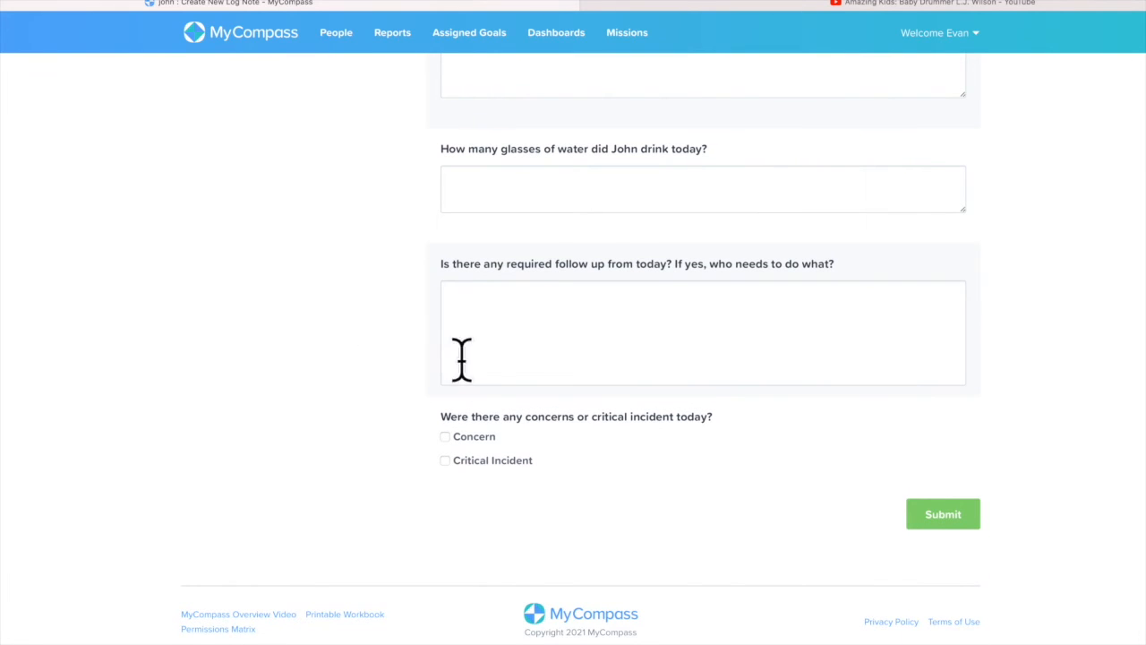
pyautogui.click(446, 437)
pyautogui.scroll(-7, 325, 504)
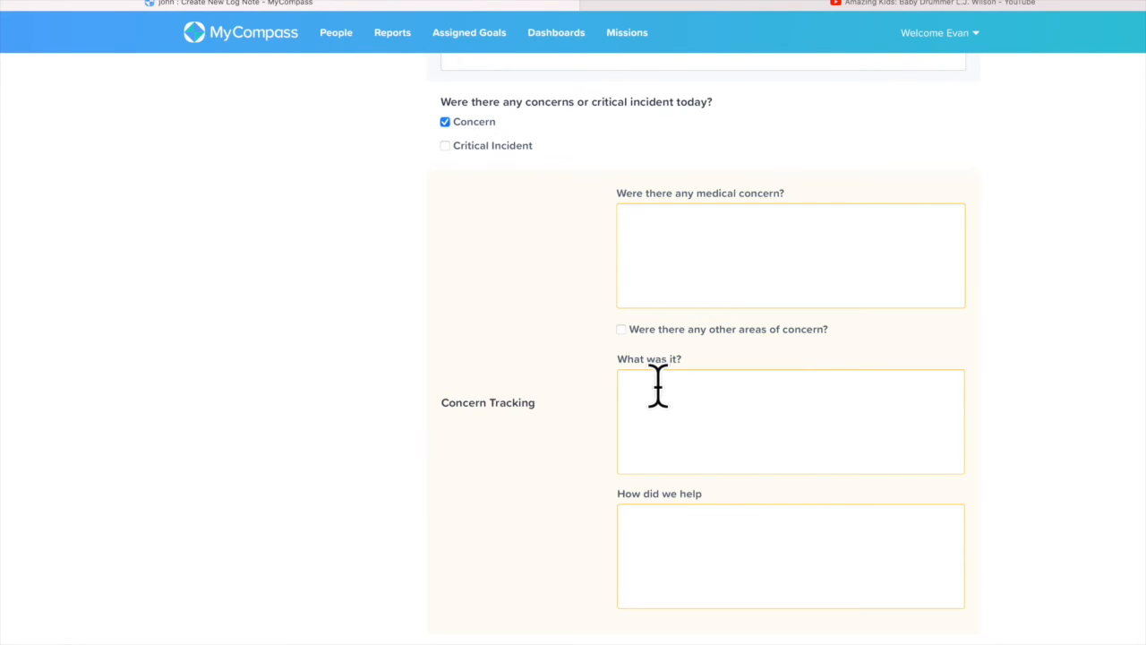
pyautogui.click(445, 122)
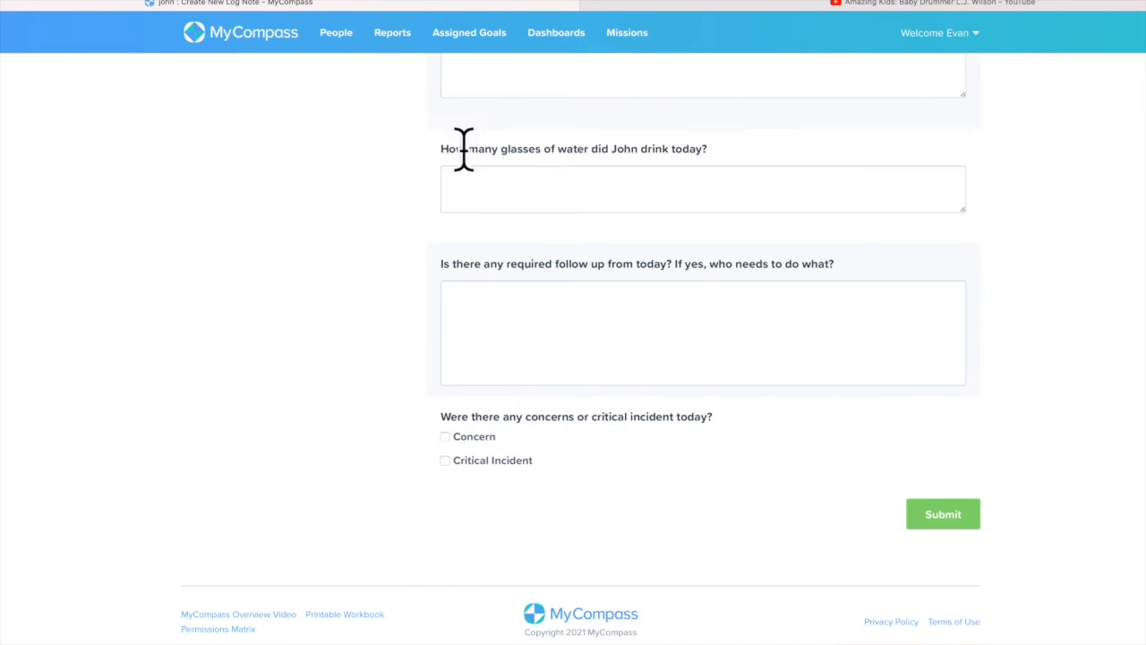
pyautogui.click(445, 460)
pyautogui.scroll(-5, 313, 474)
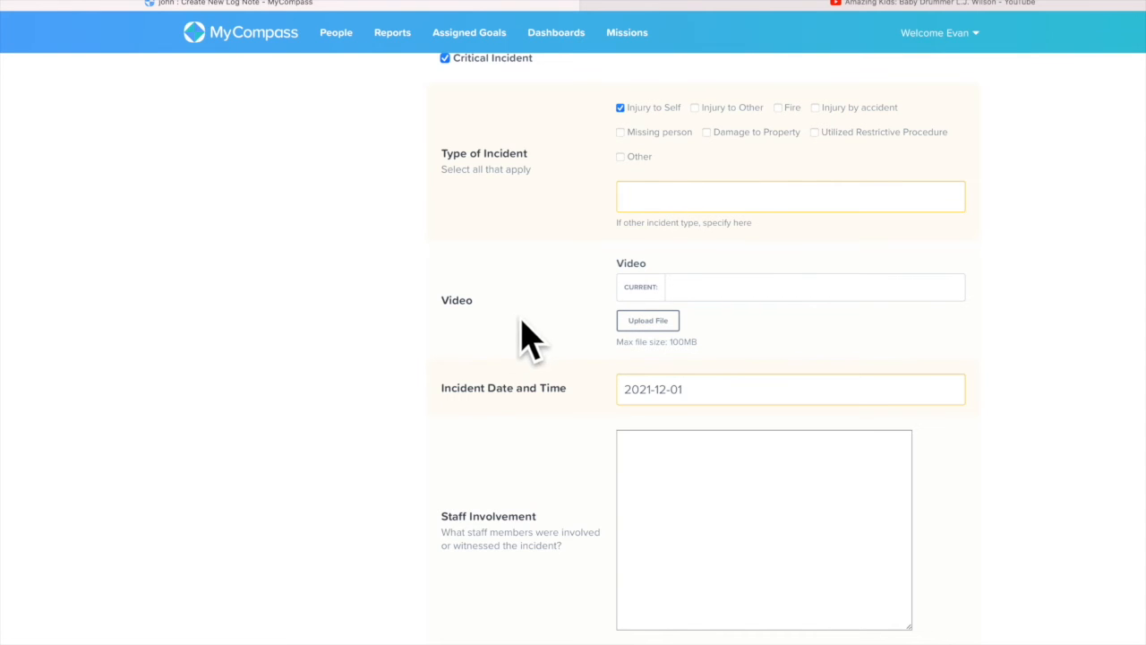
pyautogui.scroll(-2, 417, 352)
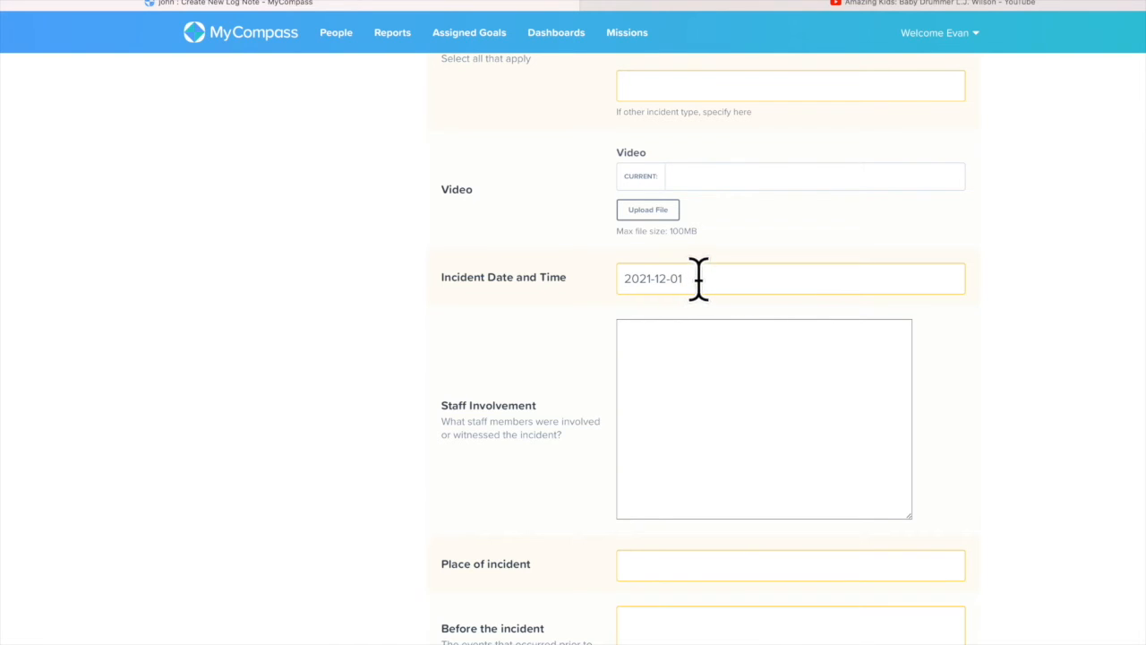
pyautogui.click(697, 278)
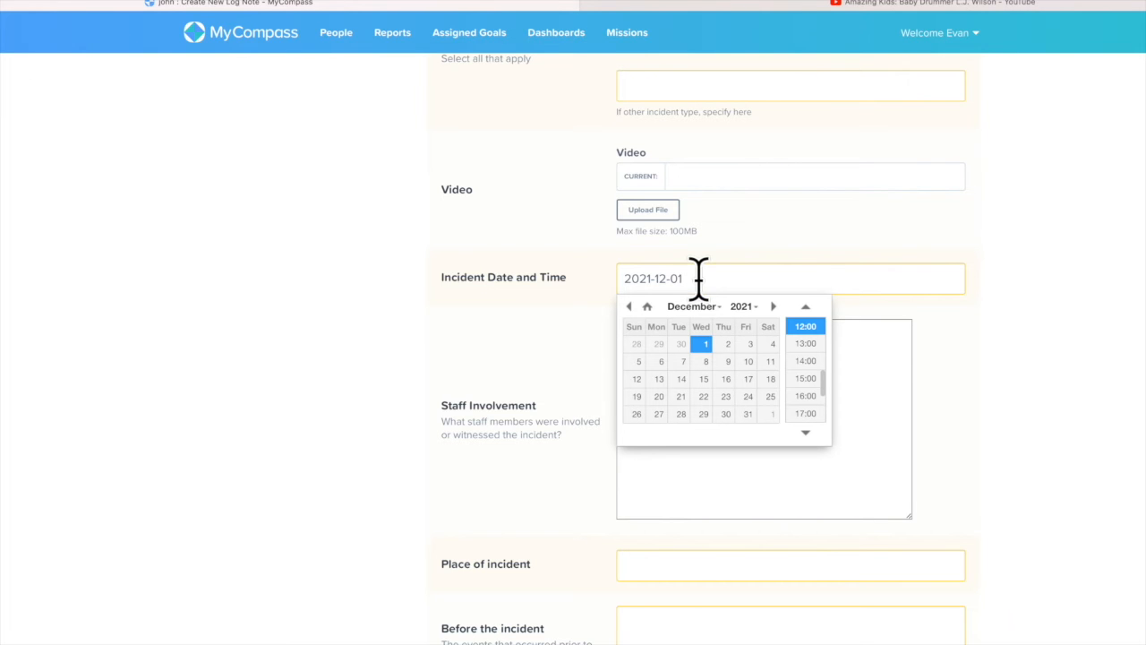
pyautogui.click(808, 327)
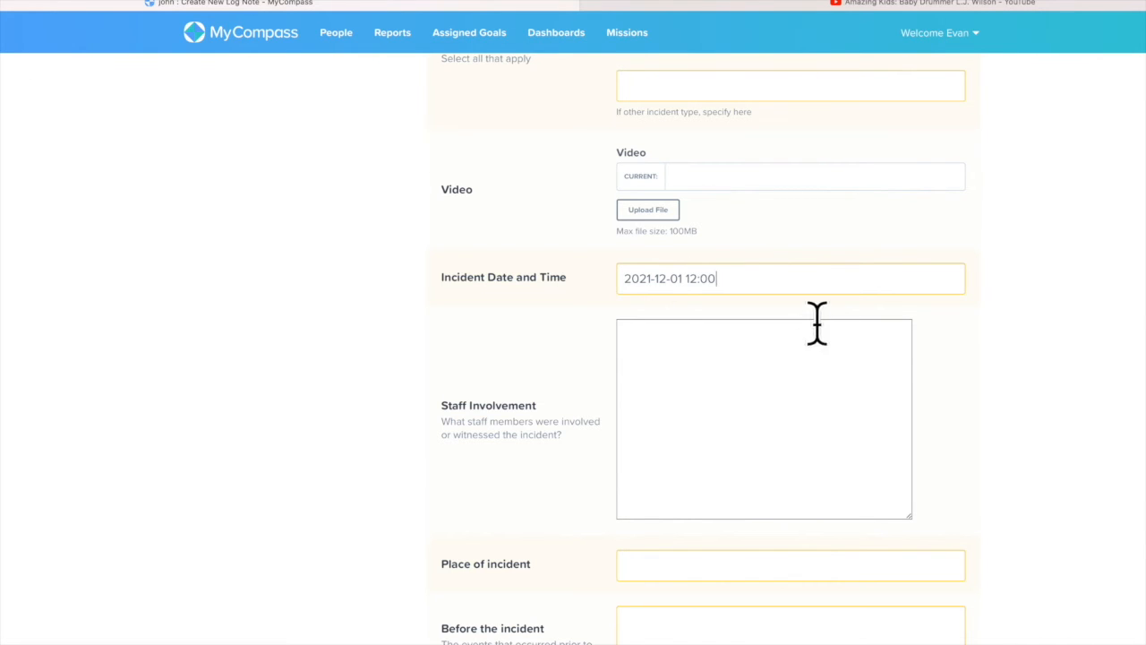
pyautogui.click(723, 281)
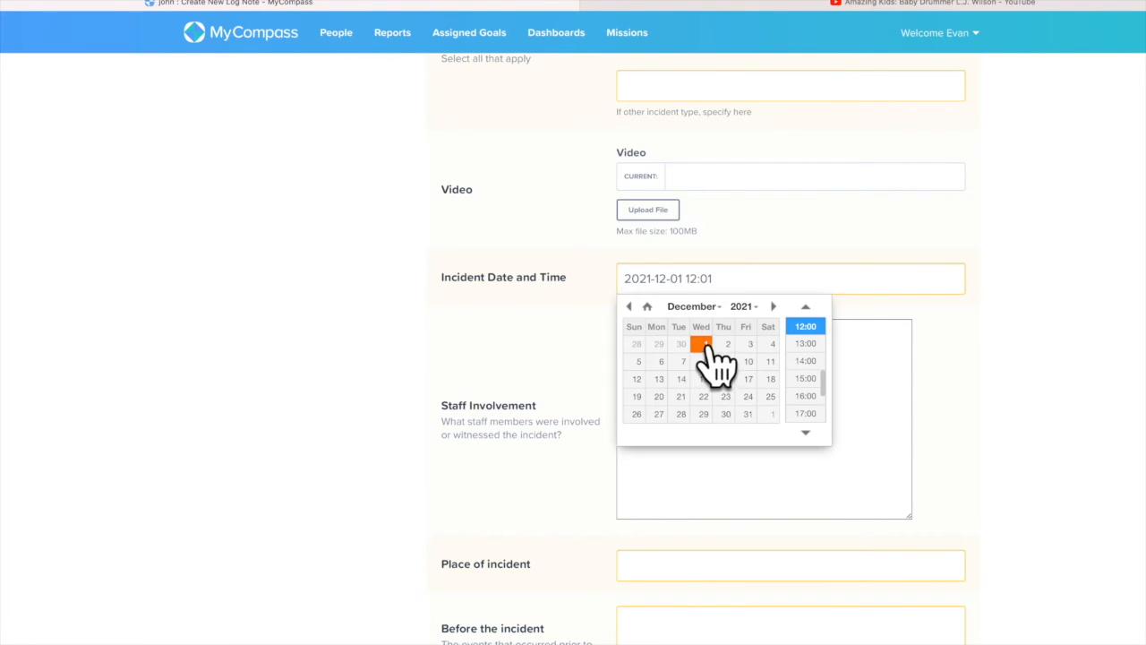
pyautogui.click(707, 345)
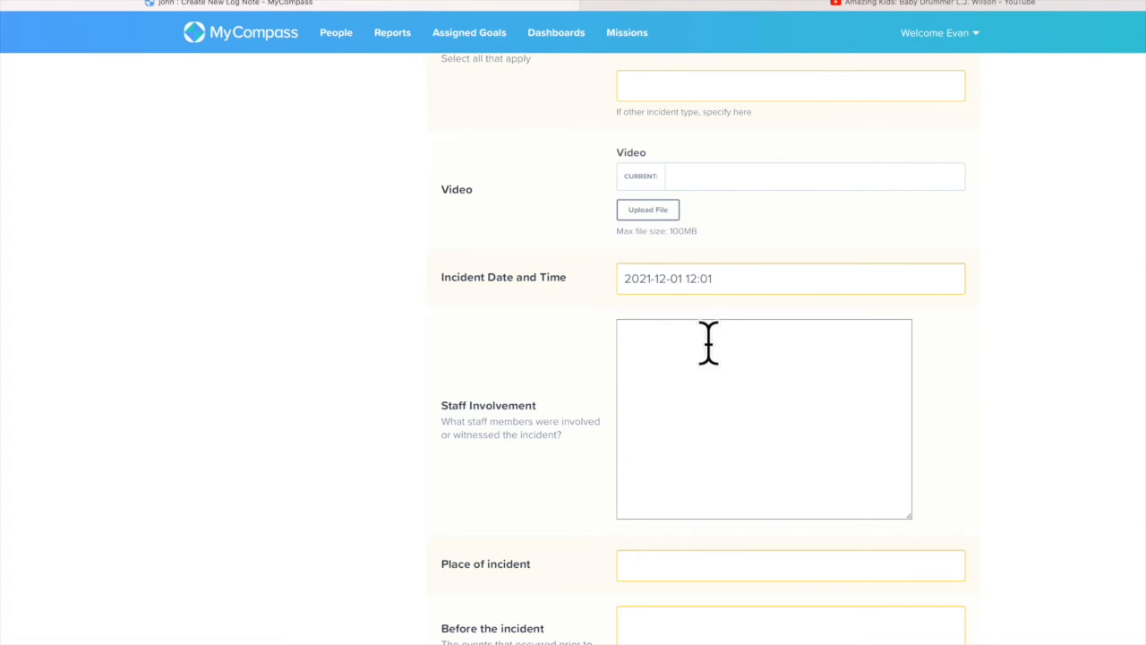
# Examine the incident report's staff involvement, place, before-the-incident and incident description fields, leaving them blank
pyautogui.click(660, 363)
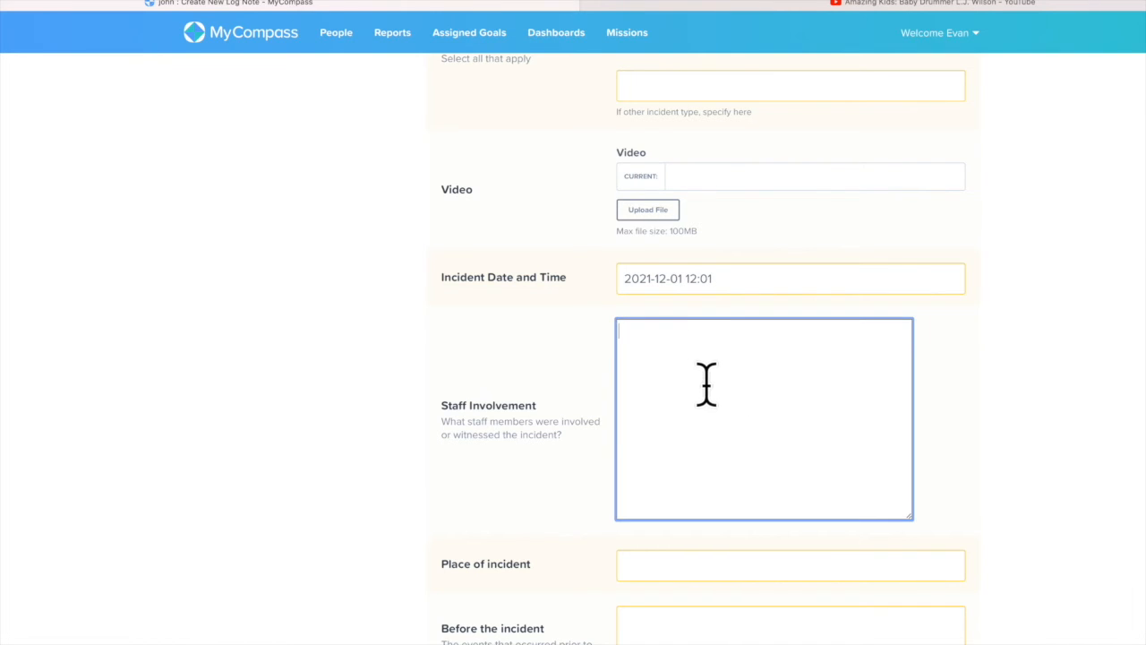
pyautogui.scroll(-3, 707, 384)
pyautogui.click(701, 415)
pyautogui.scroll(-2, 703, 414)
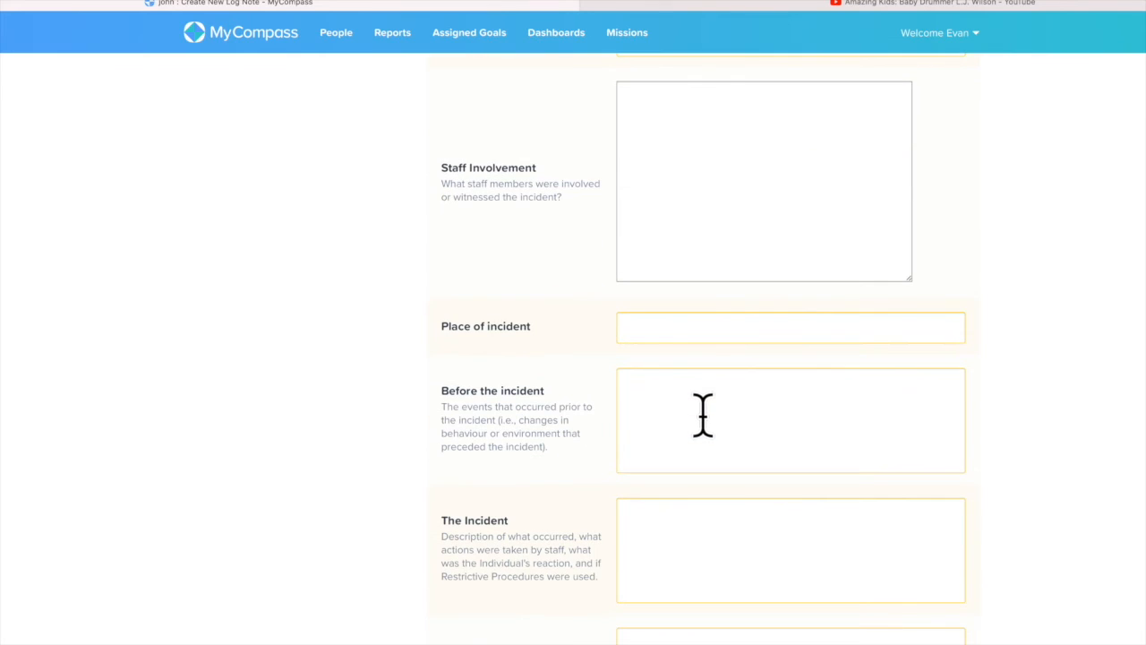
pyautogui.scroll(-2, 706, 413)
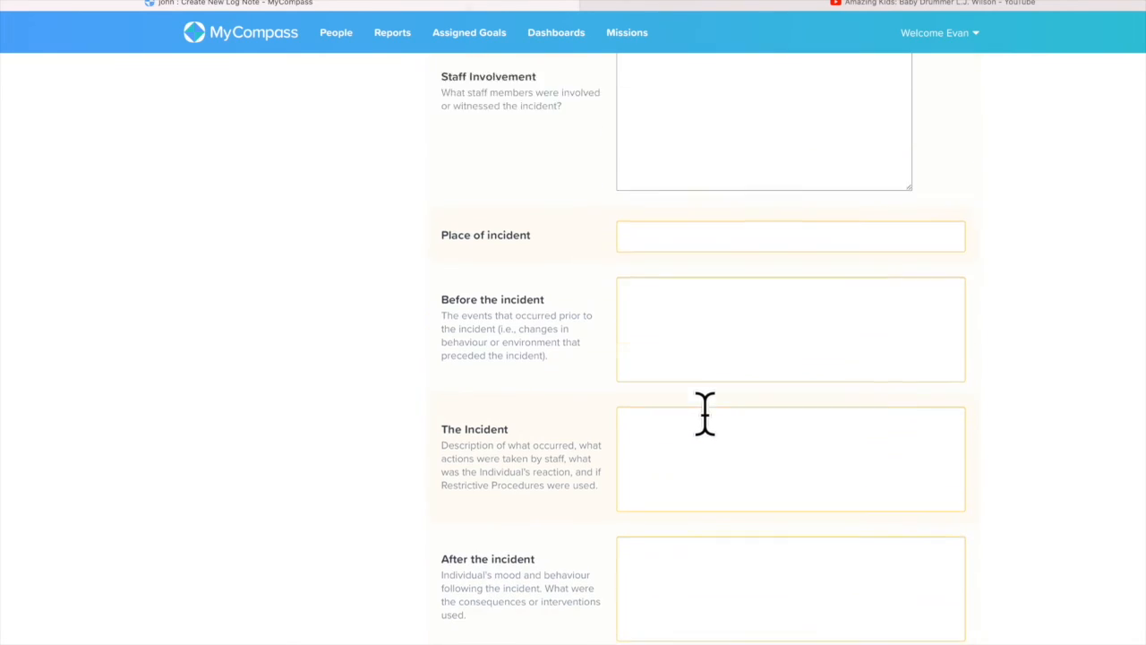
pyautogui.click(690, 380)
# Select the second and fourth listed contributors as management persons to notify of the incident via email
pyautogui.scroll(-2, 690, 380)
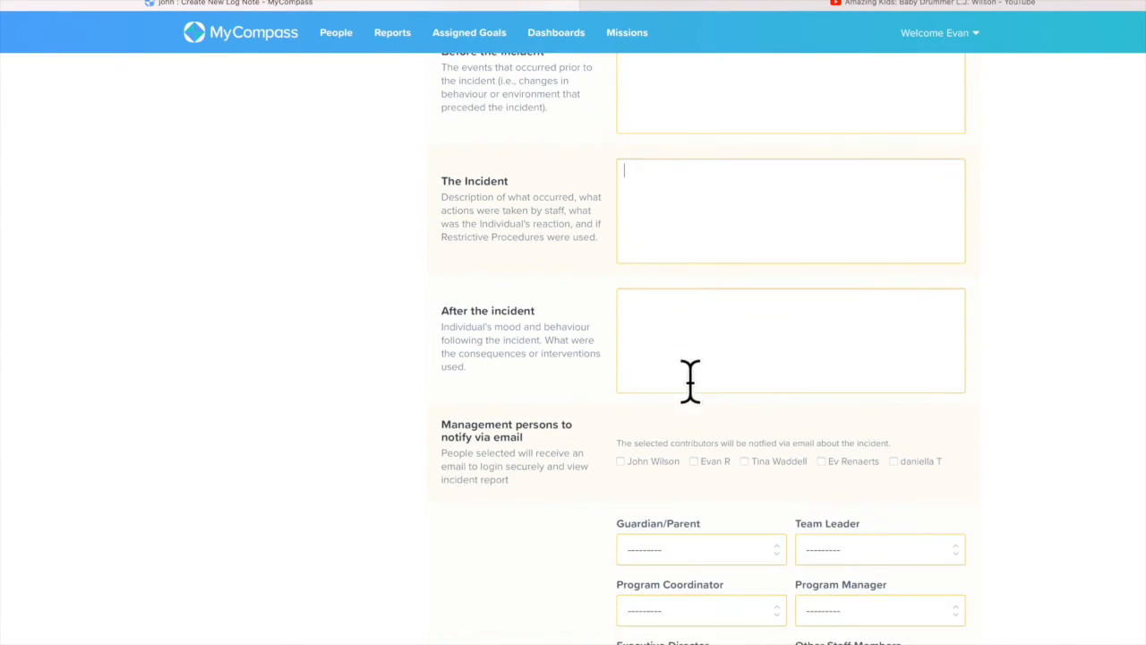
pyautogui.scroll(-2, 678, 358)
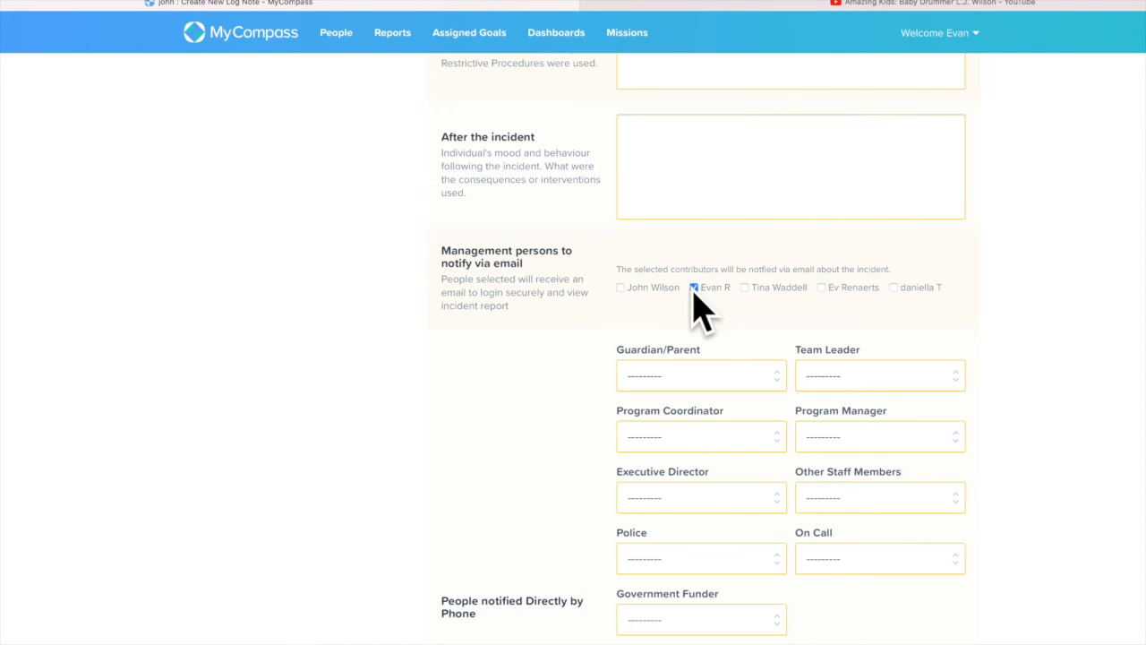
pyautogui.click(822, 287)
# Examine the timing options for people notified directly by phone and the immediate follow-up field, leaving them all unset
pyautogui.scroll(-2, 577, 386)
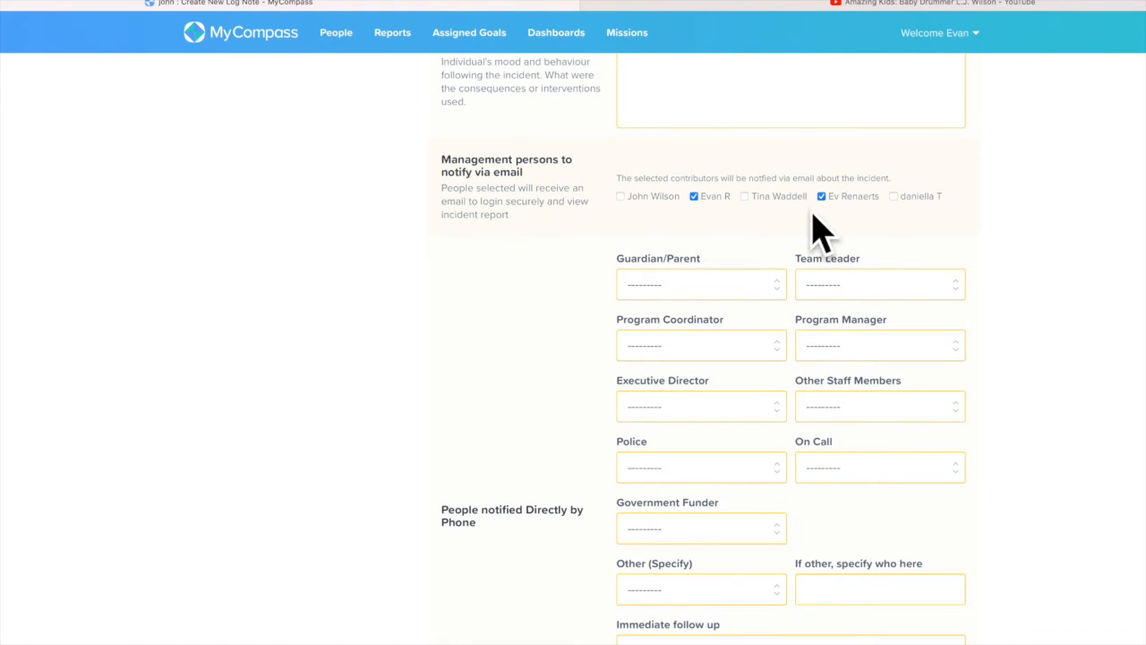
pyautogui.click(695, 285)
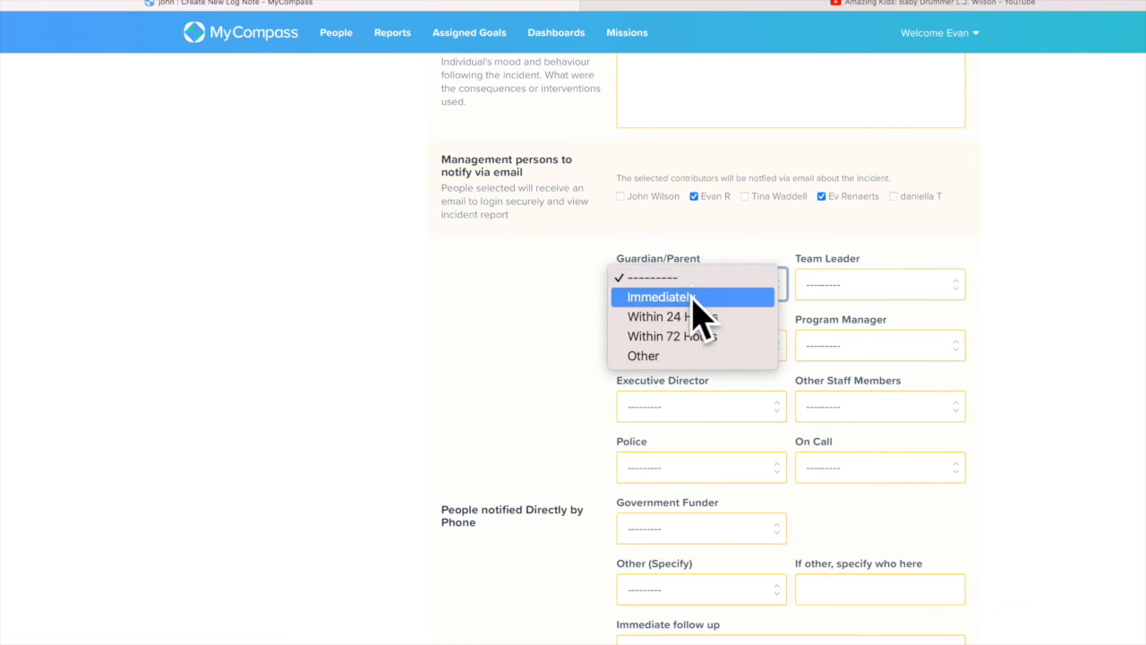
pyautogui.click(563, 313)
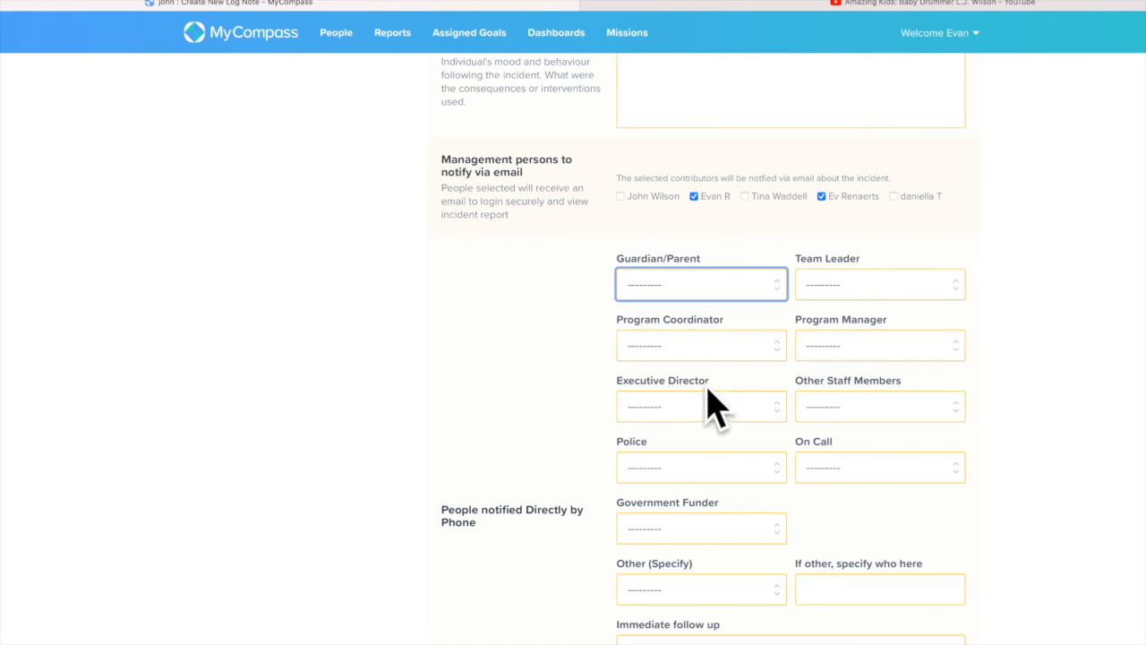
pyautogui.scroll(-1, 483, 380)
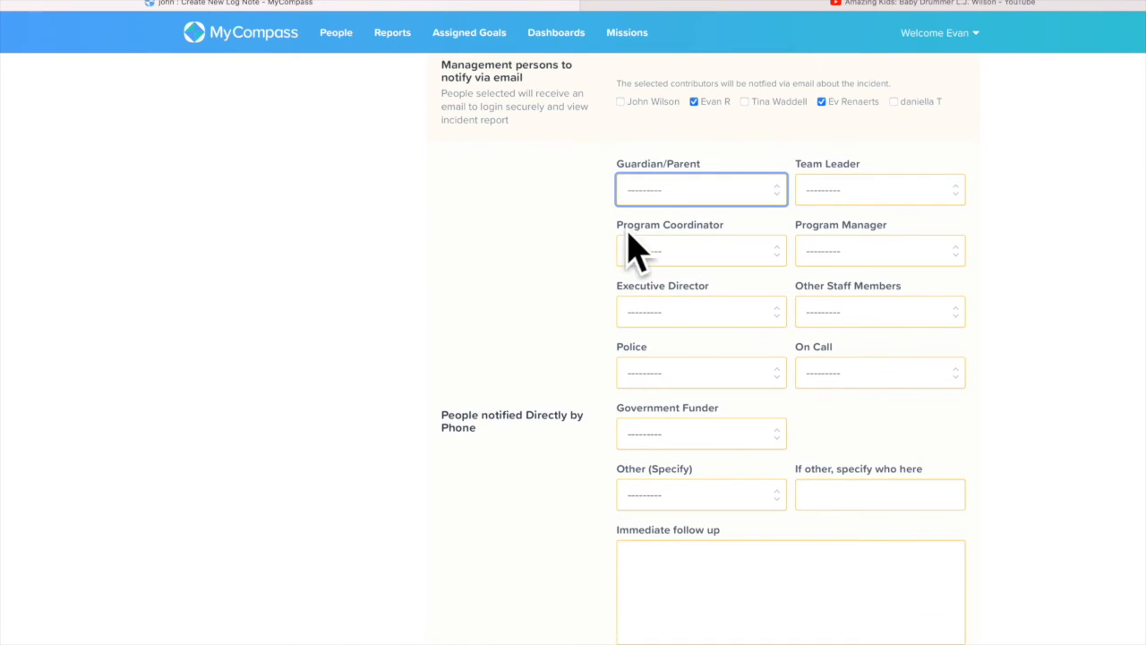
pyautogui.click(681, 311)
pyautogui.click(863, 313)
pyautogui.click(868, 316)
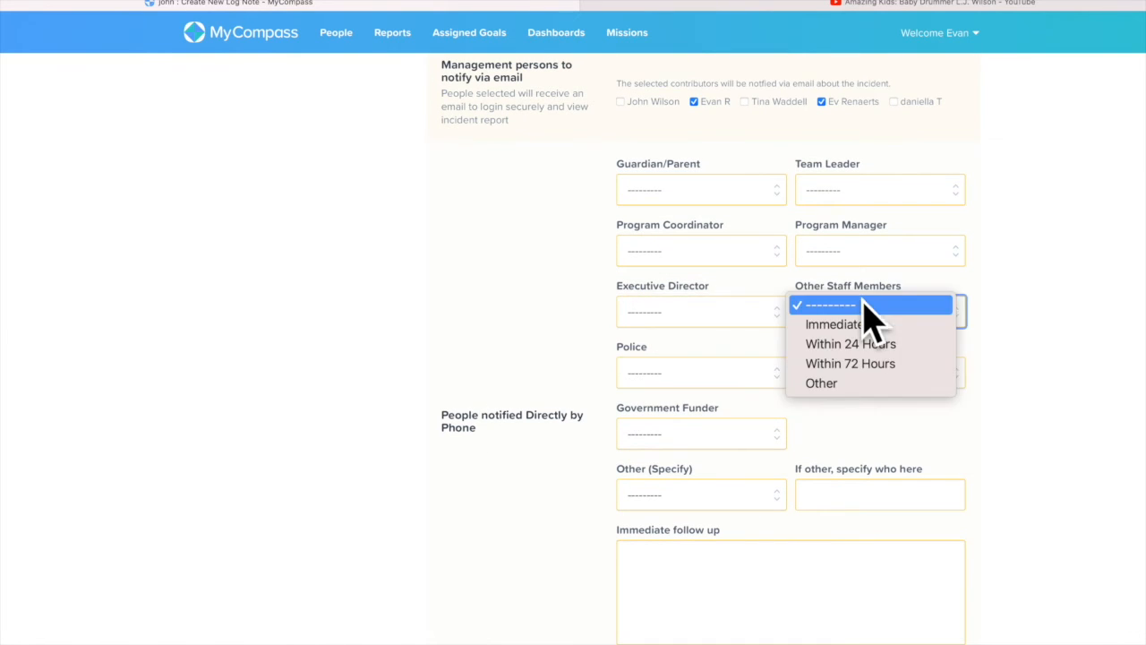
pyautogui.click(857, 259)
pyautogui.click(857, 256)
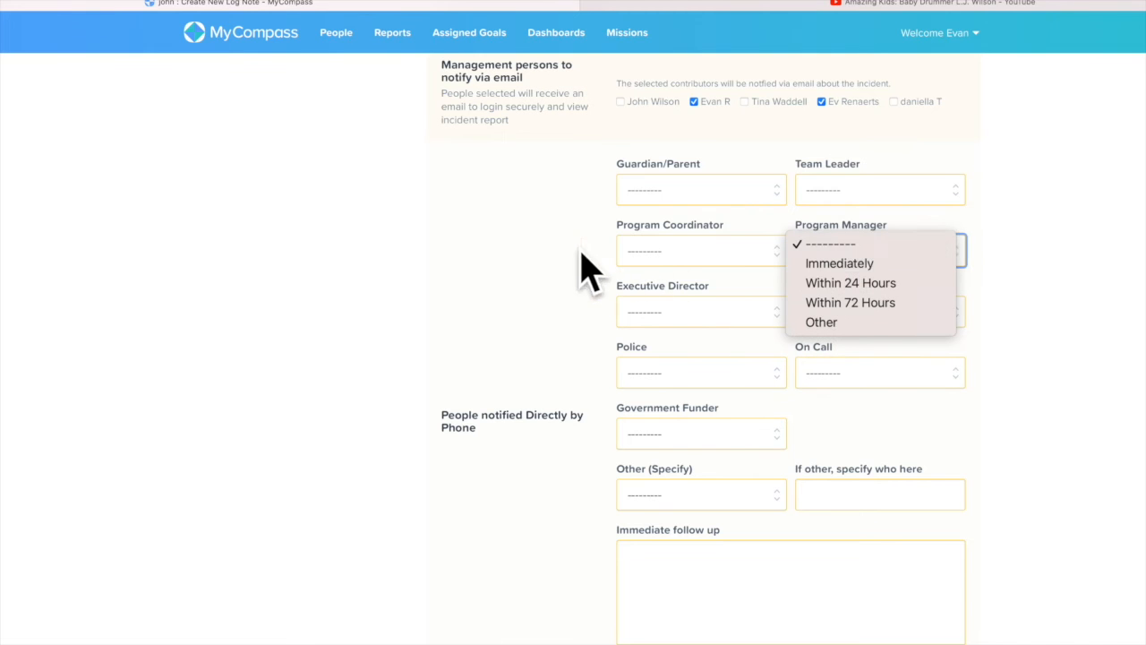
pyautogui.click(558, 385)
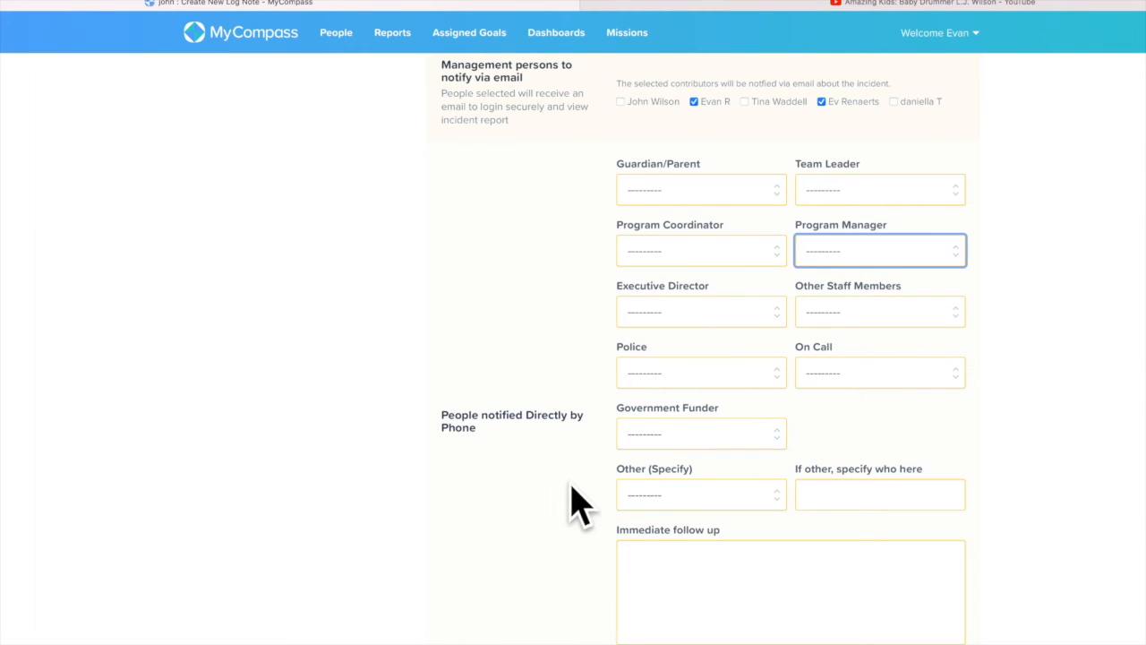
pyautogui.click(664, 499)
pyautogui.click(868, 493)
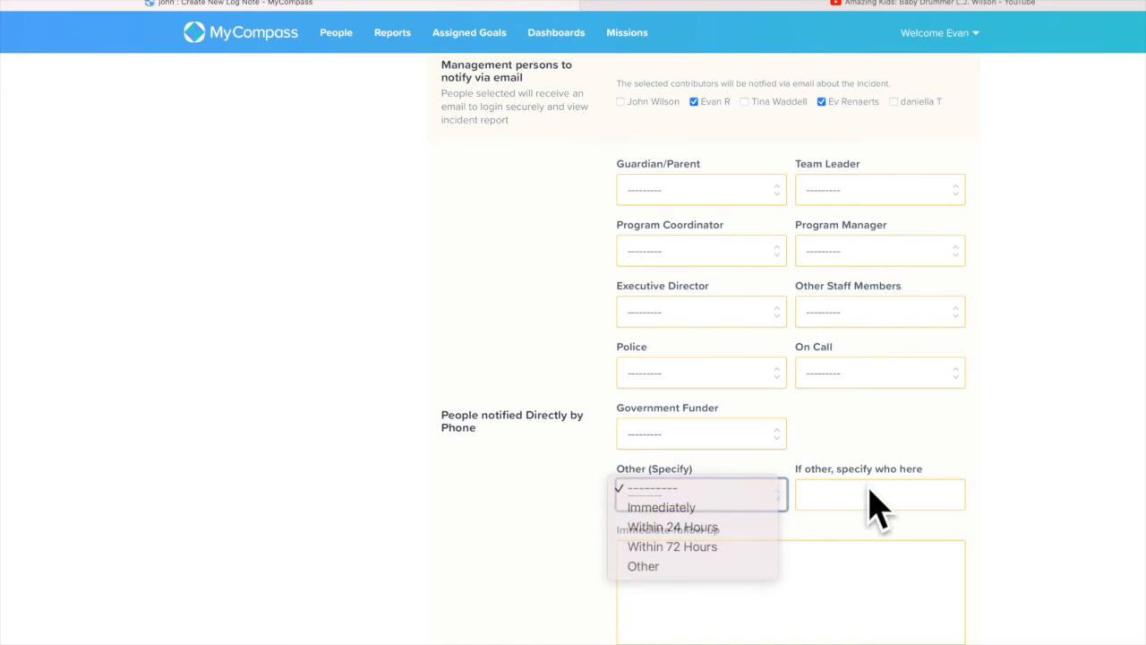
pyautogui.scroll(-3, 533, 485)
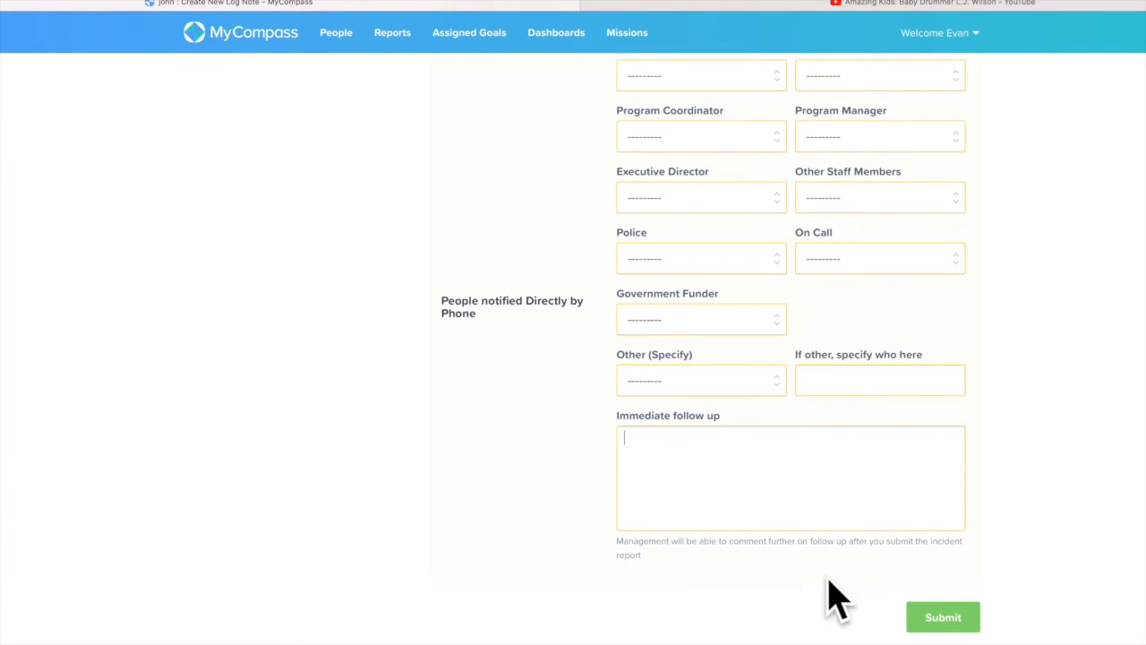
# Submit the log note with its incident report and confirm sending the report to the selected contributors
pyautogui.click(931, 618)
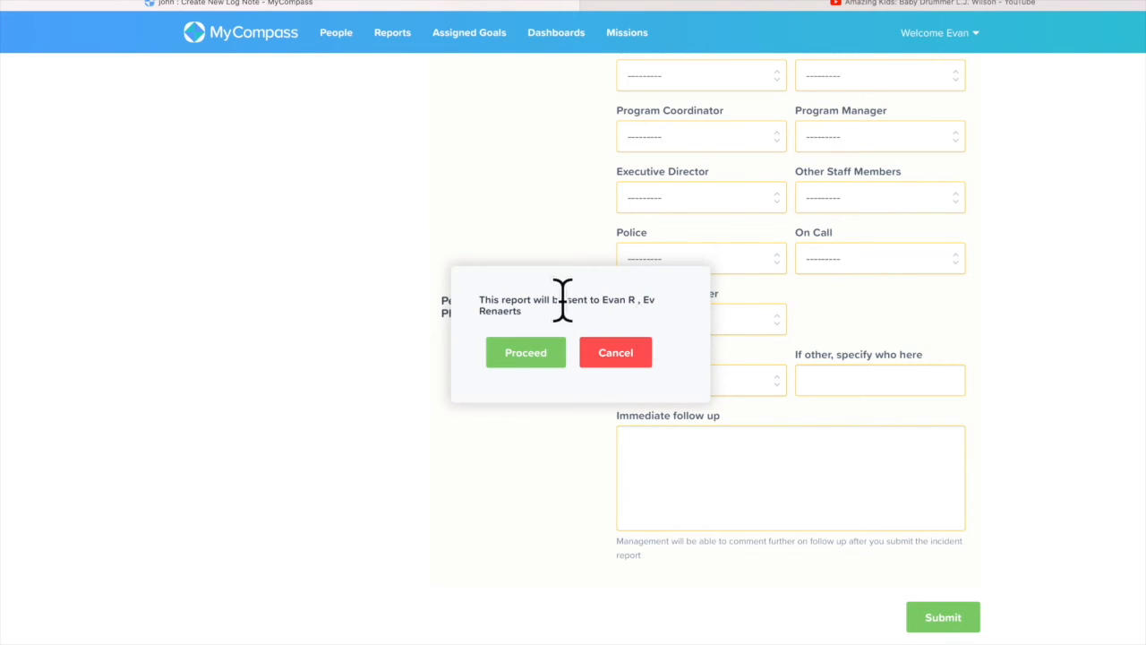
pyautogui.click(529, 350)
pyautogui.click(528, 353)
pyautogui.scroll(15, 546, 415)
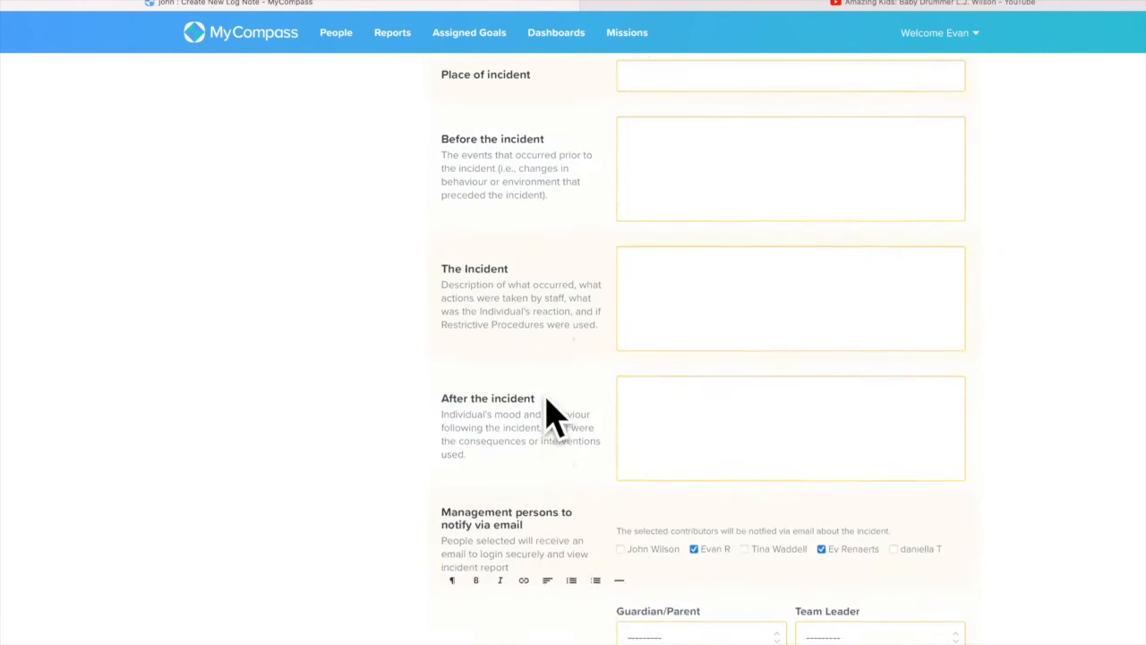
pyautogui.scroll(15, 553, 416)
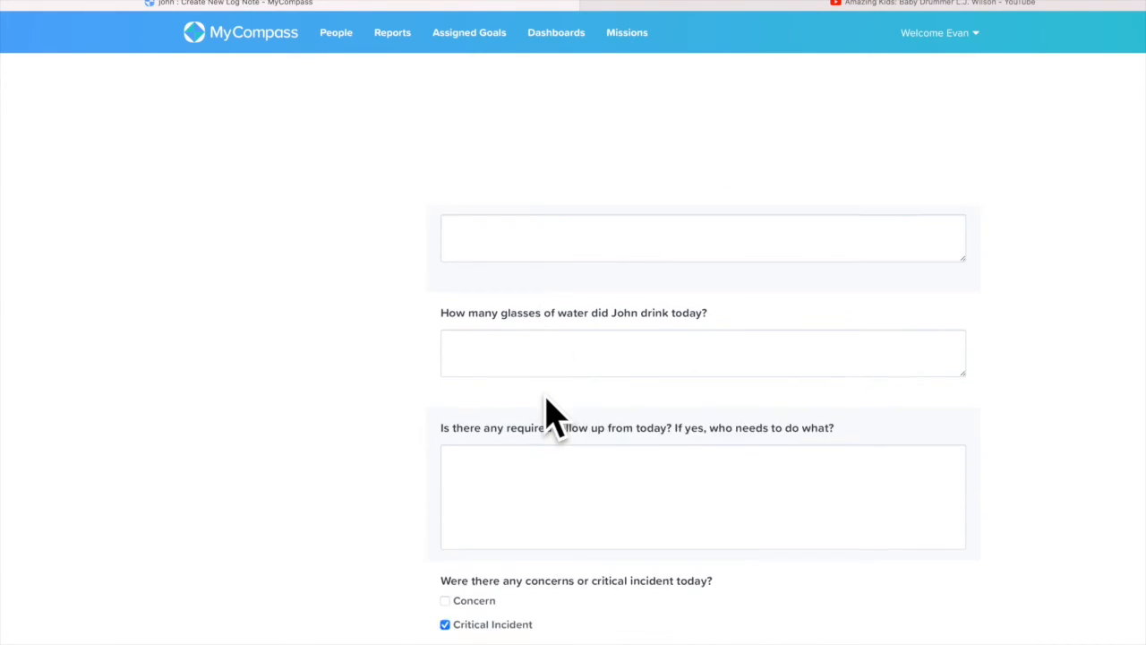
# Open the December 1, 2021 log note, play part of its shift video and review the incident report details
pyautogui.scroll(-3, 550, 412)
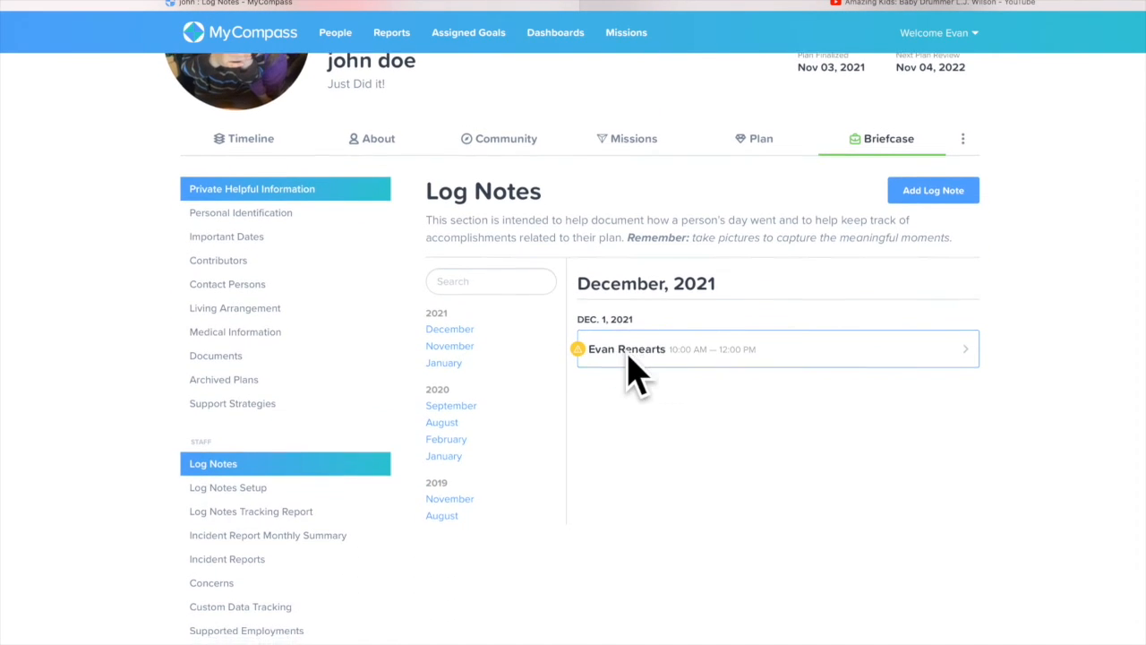
pyautogui.click(625, 358)
pyautogui.scroll(-3, 609, 408)
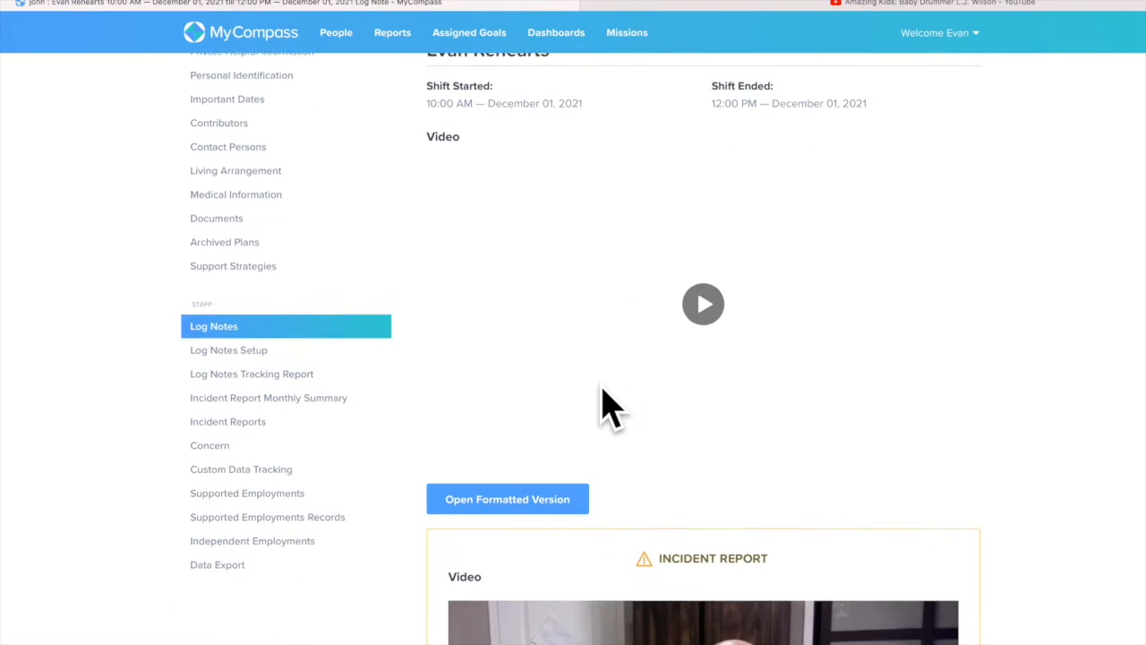
pyautogui.click(702, 293)
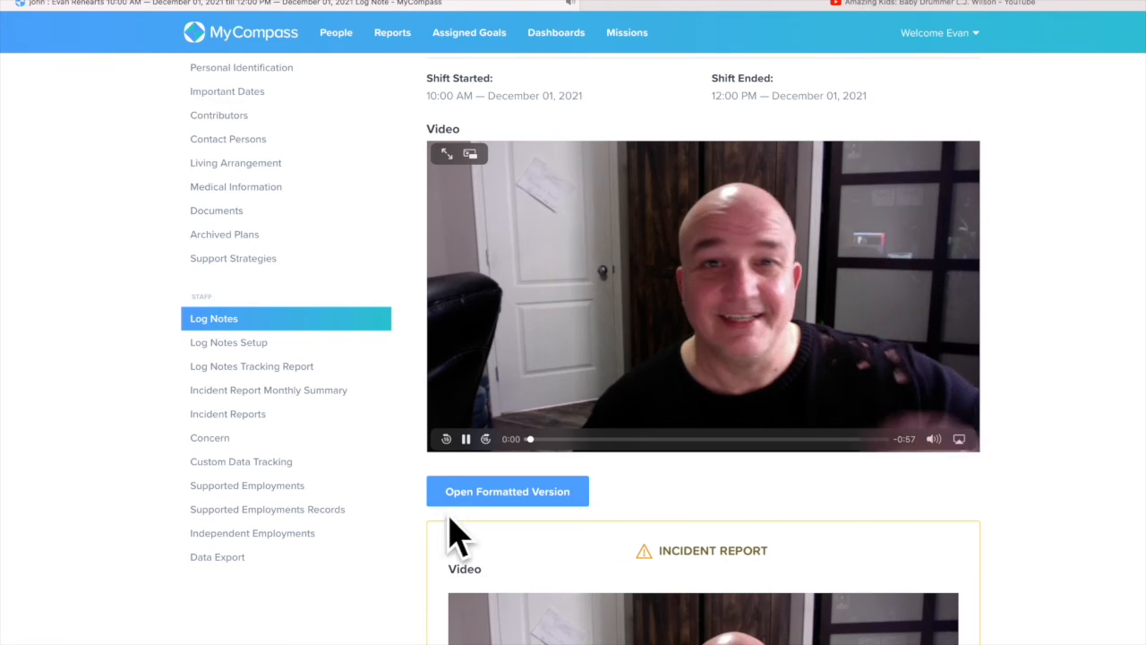
pyautogui.click(467, 440)
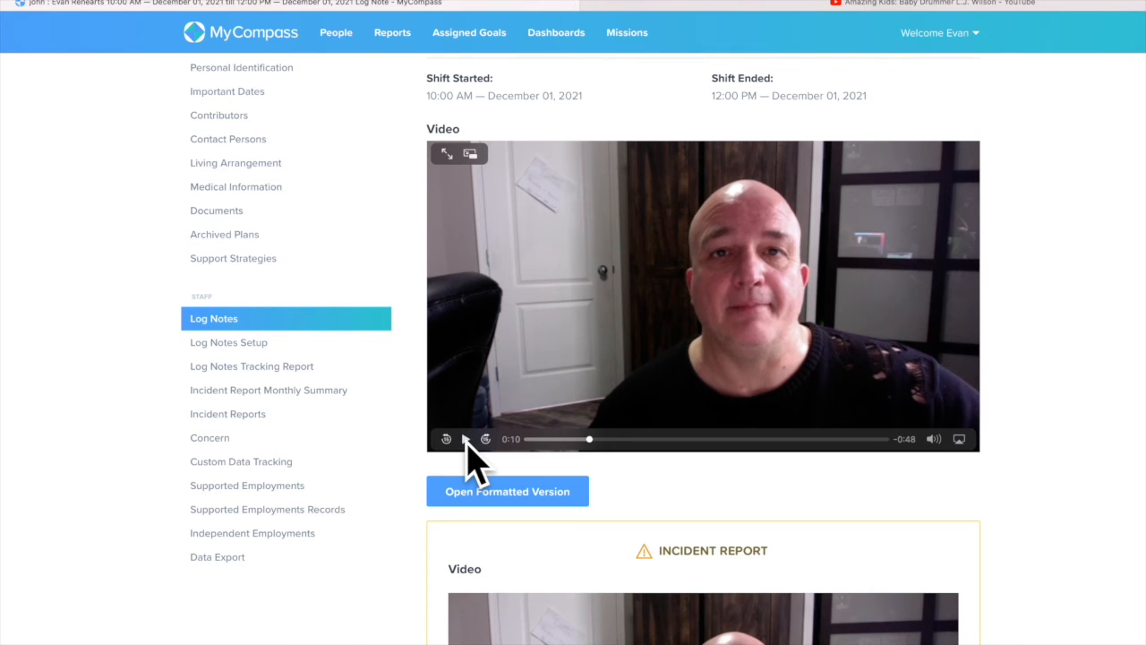
pyautogui.scroll(-5, 467, 448)
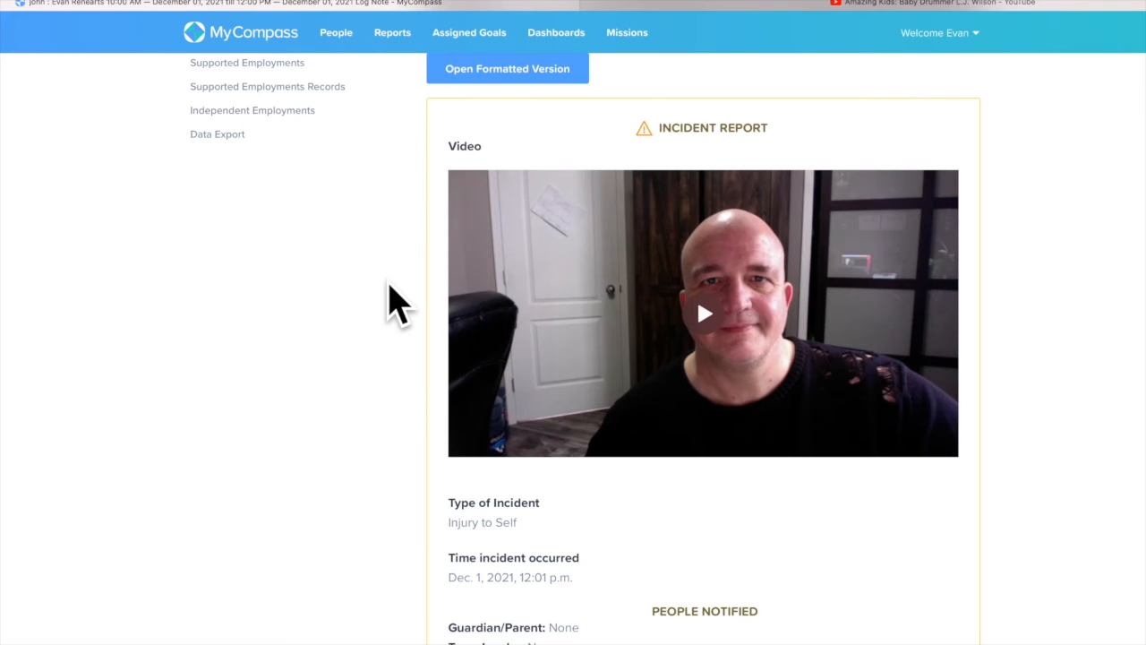
pyautogui.scroll(-5, 392, 294)
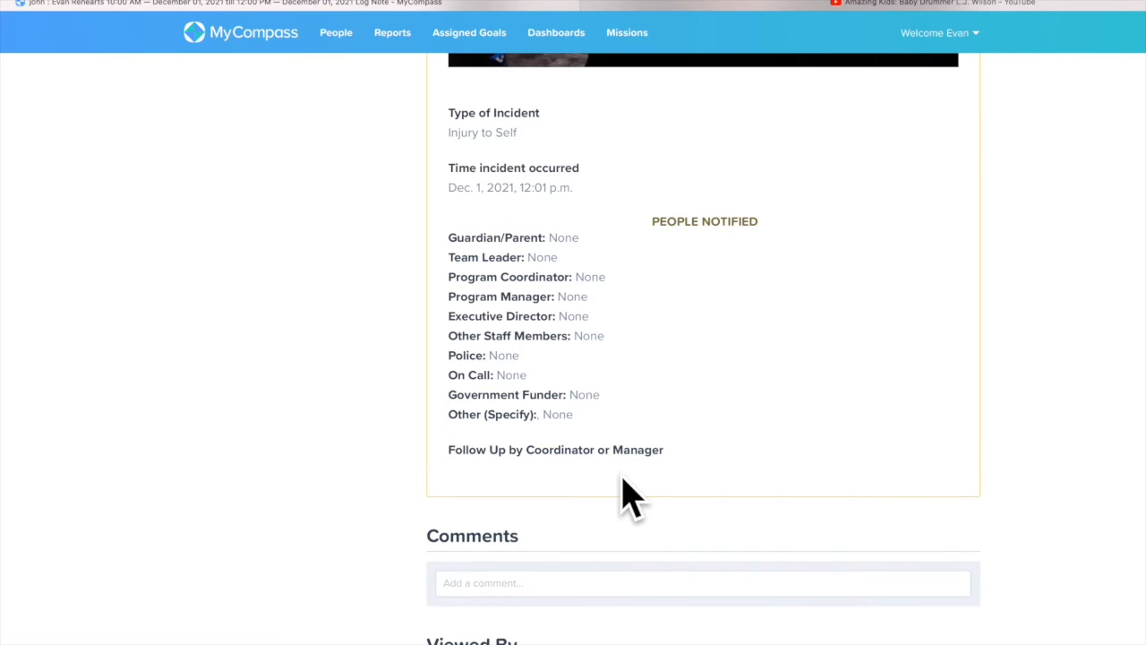
# Add the comment "thanks for filling out the report" to the log note
pyautogui.scroll(-2, 690, 494)
pyautogui.click(509, 423)
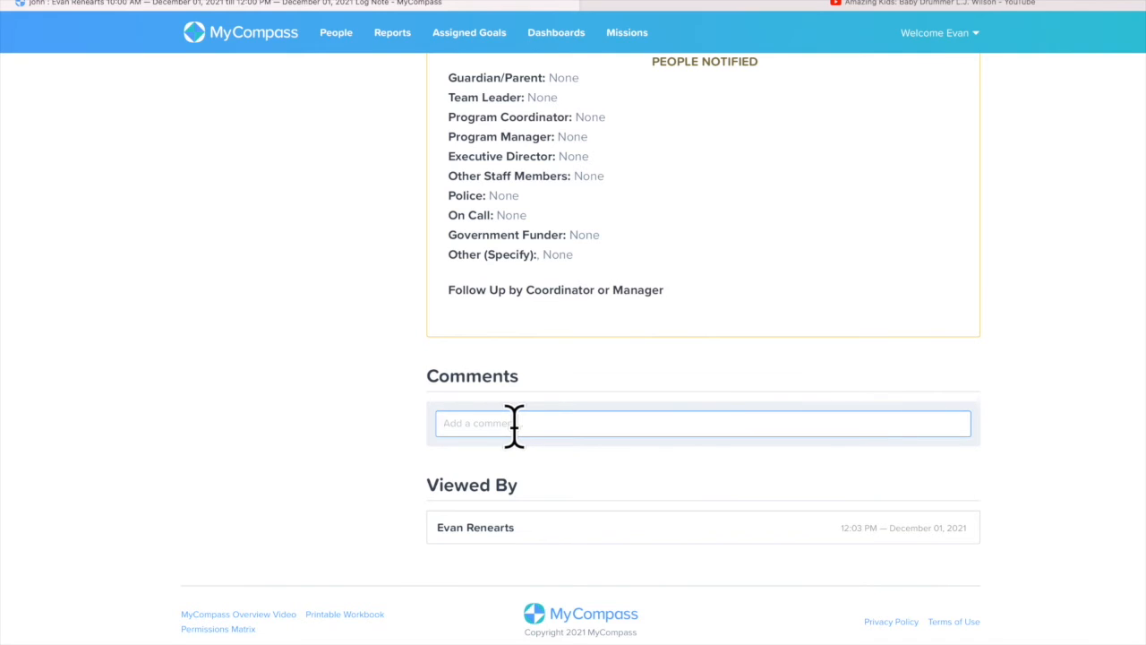
pyautogui.write('th')
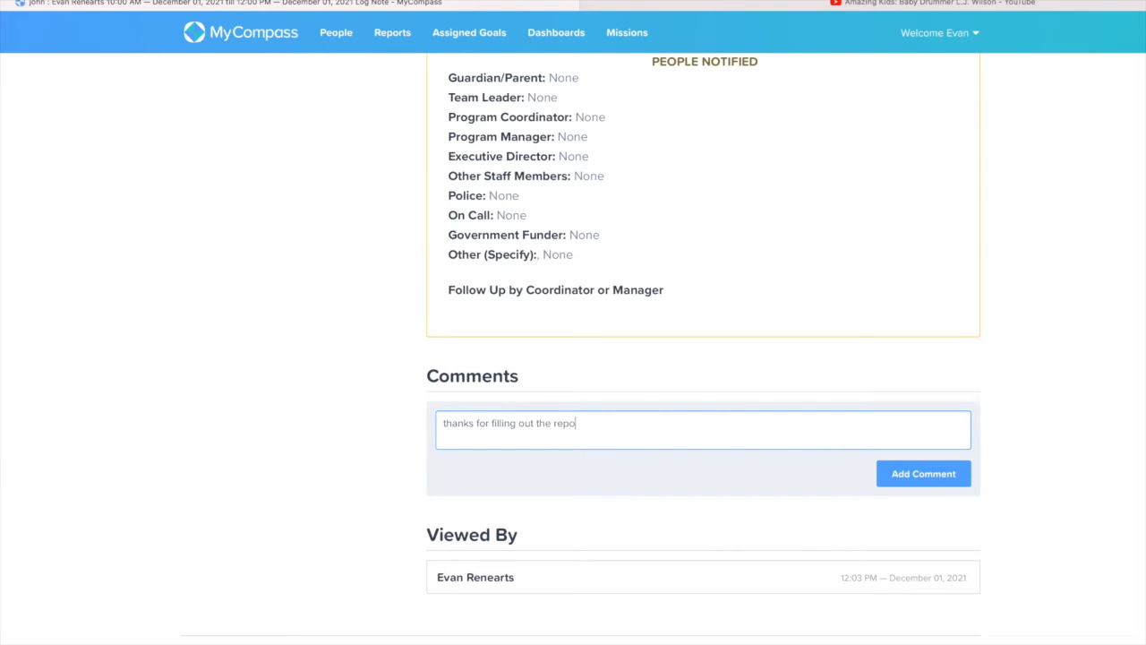
pyautogui.click(914, 475)
pyautogui.scroll(-2, 322, 351)
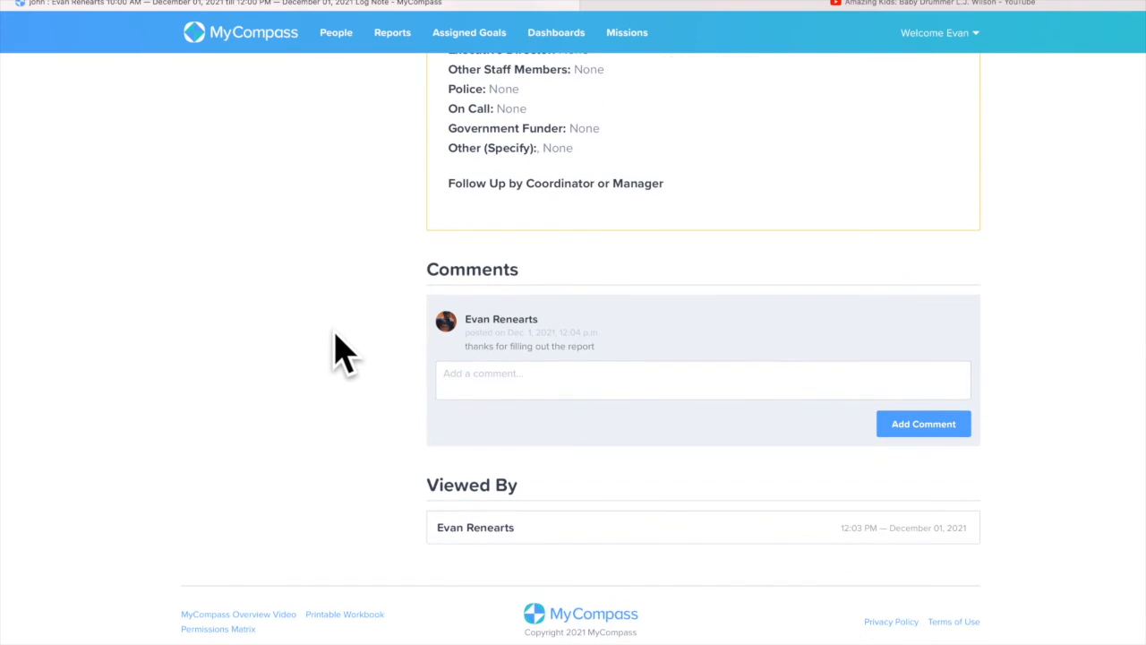
pyautogui.click(525, 385)
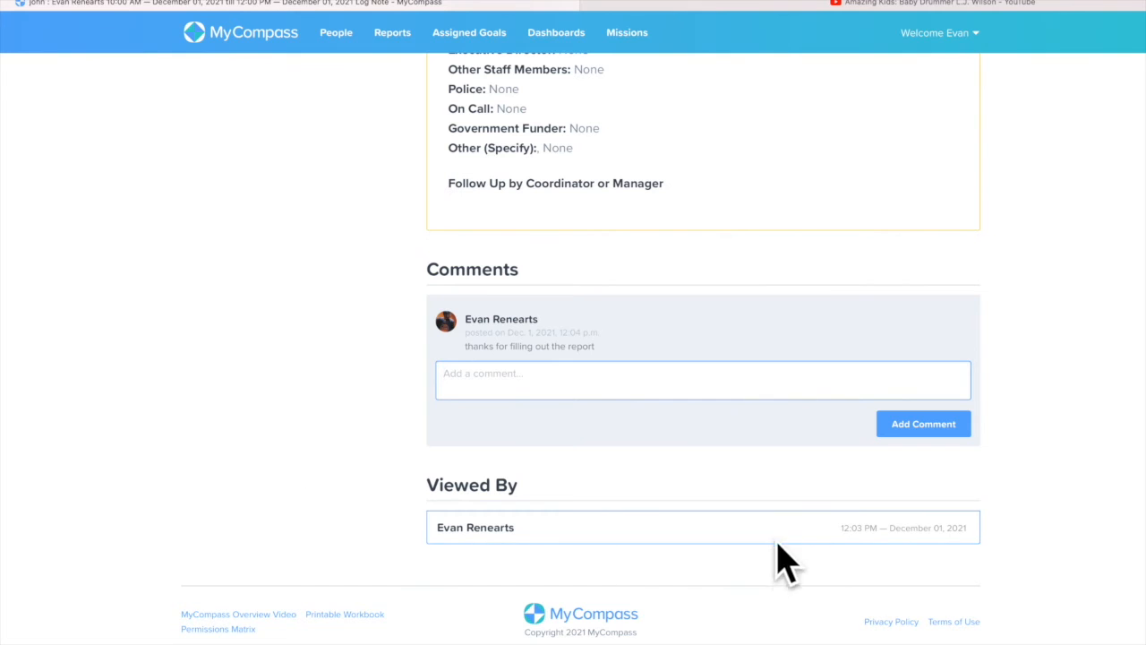
# Return to the person's Log Notes list and show the notes from November 2021
pyautogui.scroll(15, 353, 346)
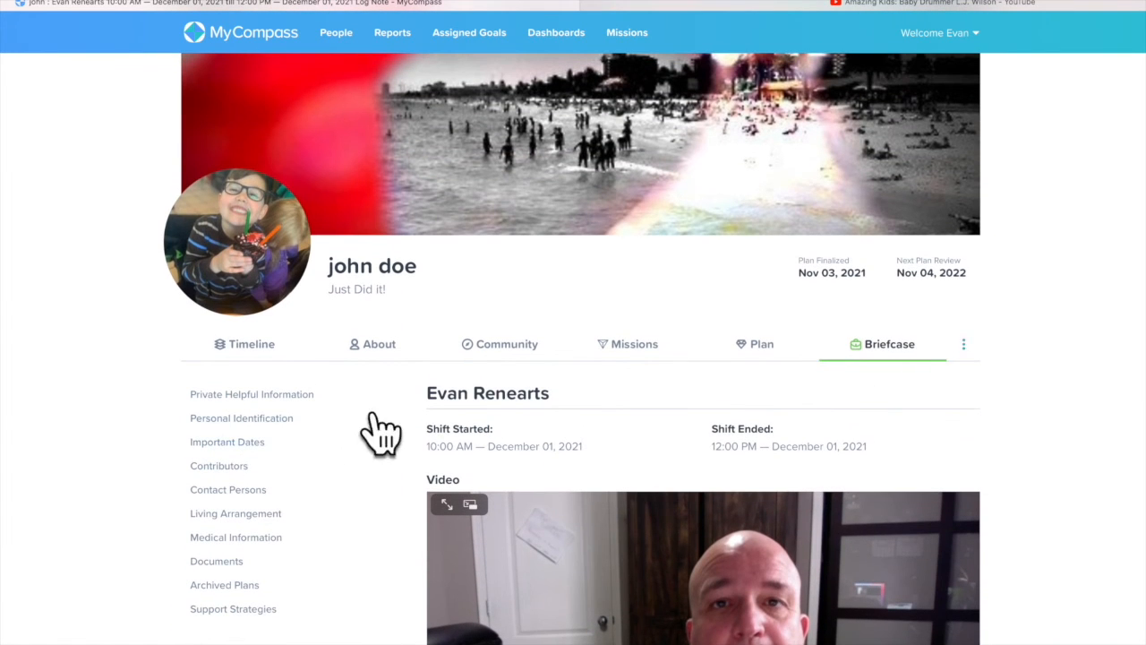
pyautogui.click(964, 347)
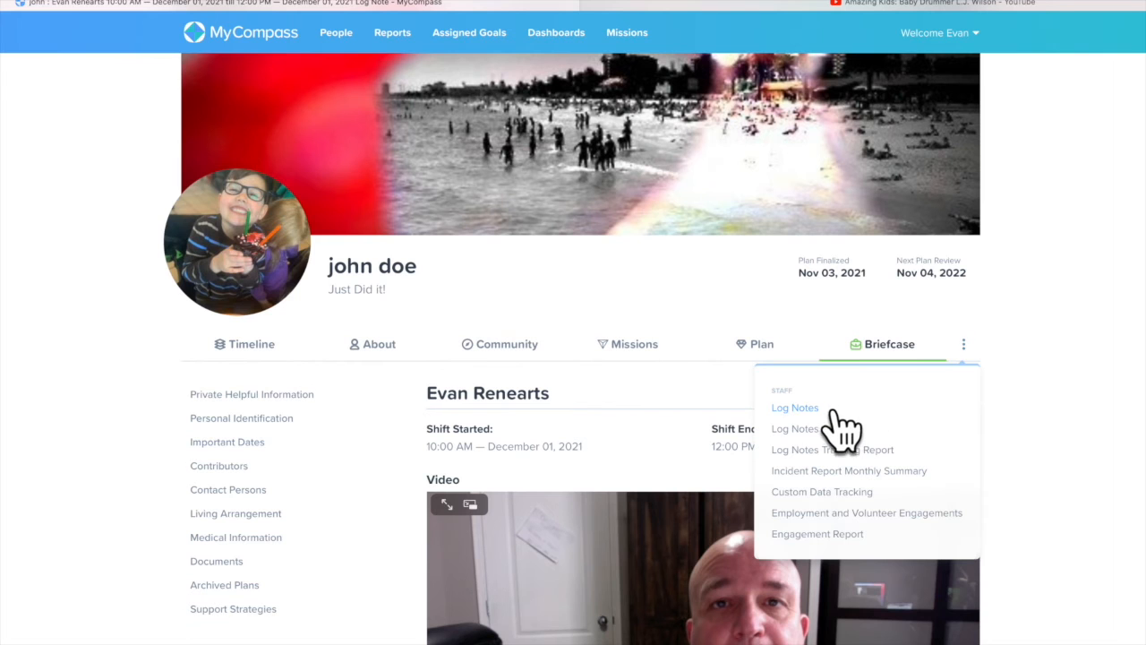
pyautogui.click(815, 416)
pyautogui.scroll(-5, 491, 428)
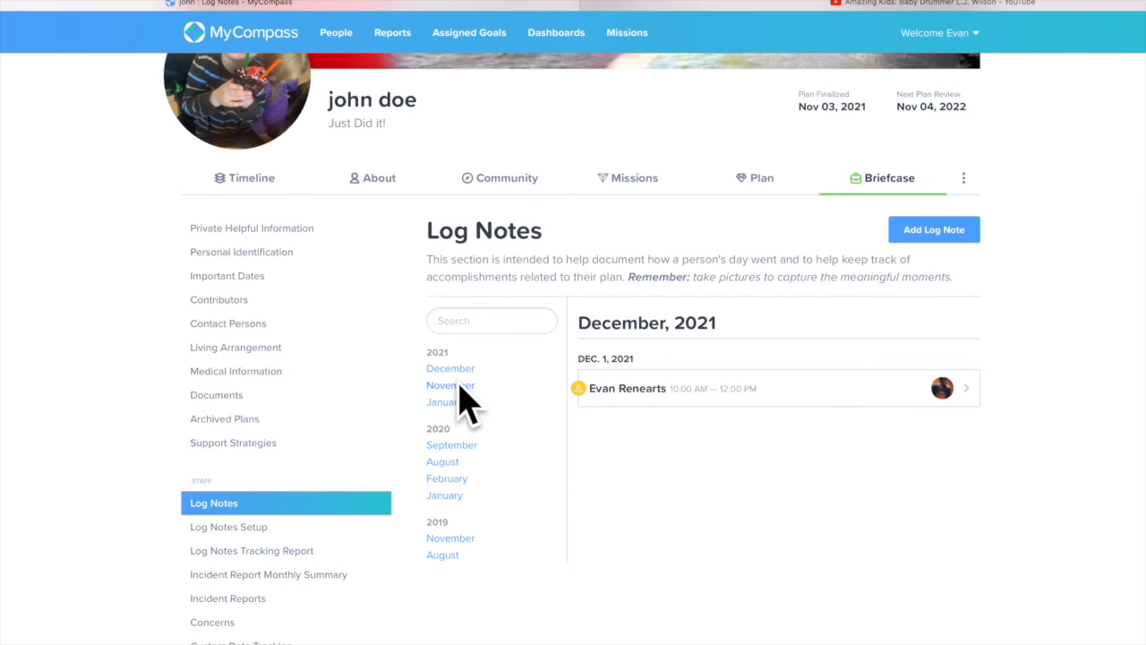
pyautogui.click(452, 385)
pyautogui.scroll(-4, 724, 488)
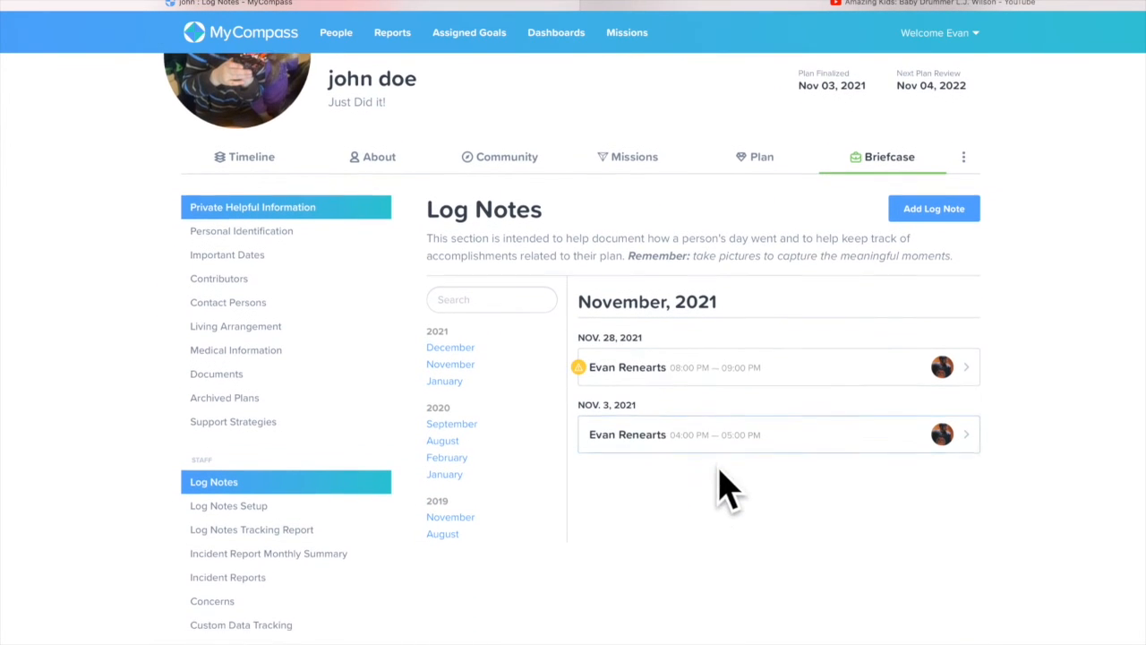
# Open the November 3, 2021 log note and examine its timeline post, linked strategy, comments and viewing record
pyautogui.click(654, 437)
pyautogui.scroll(-4, 663, 458)
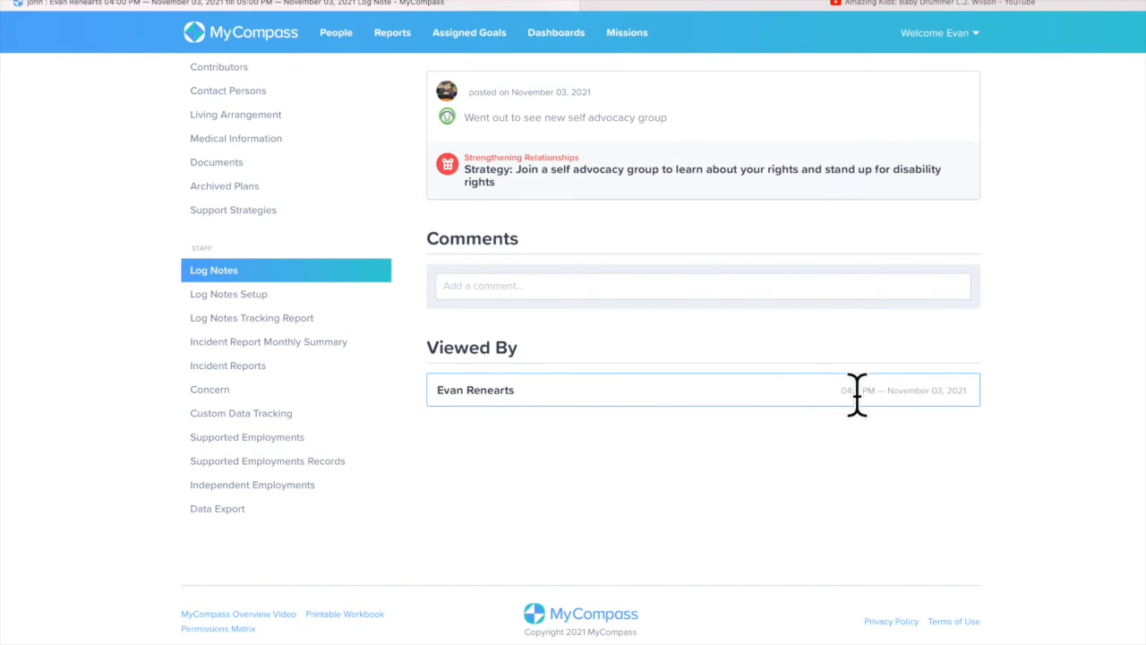
pyautogui.hscroll(-2, 751, 405)
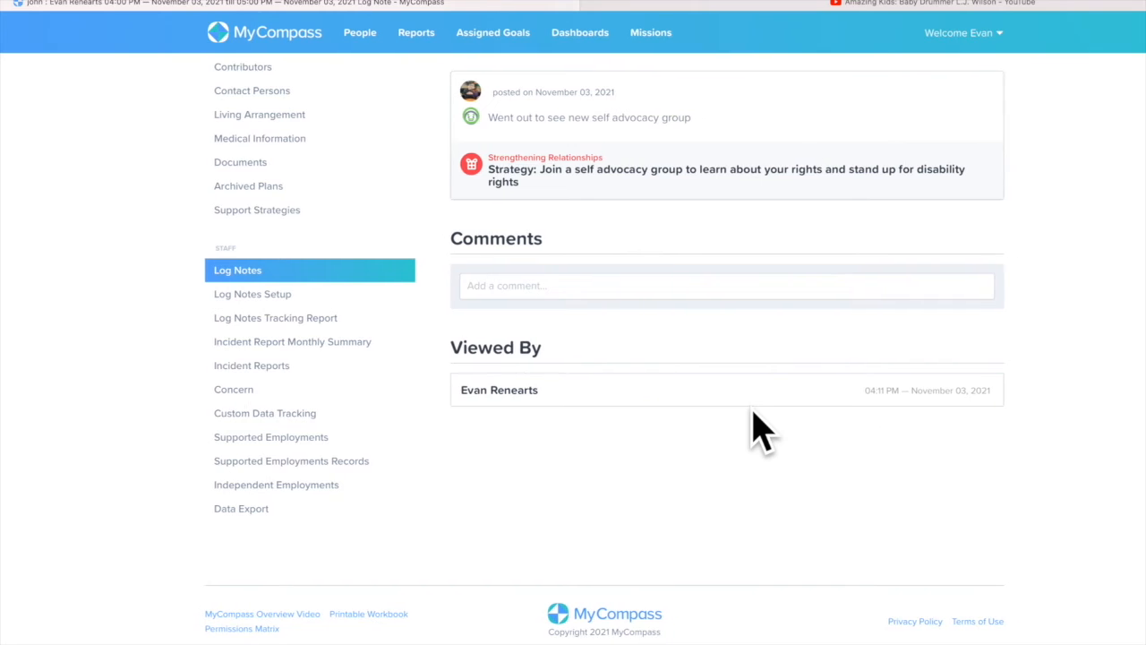
pyautogui.scroll(3, 678, 262)
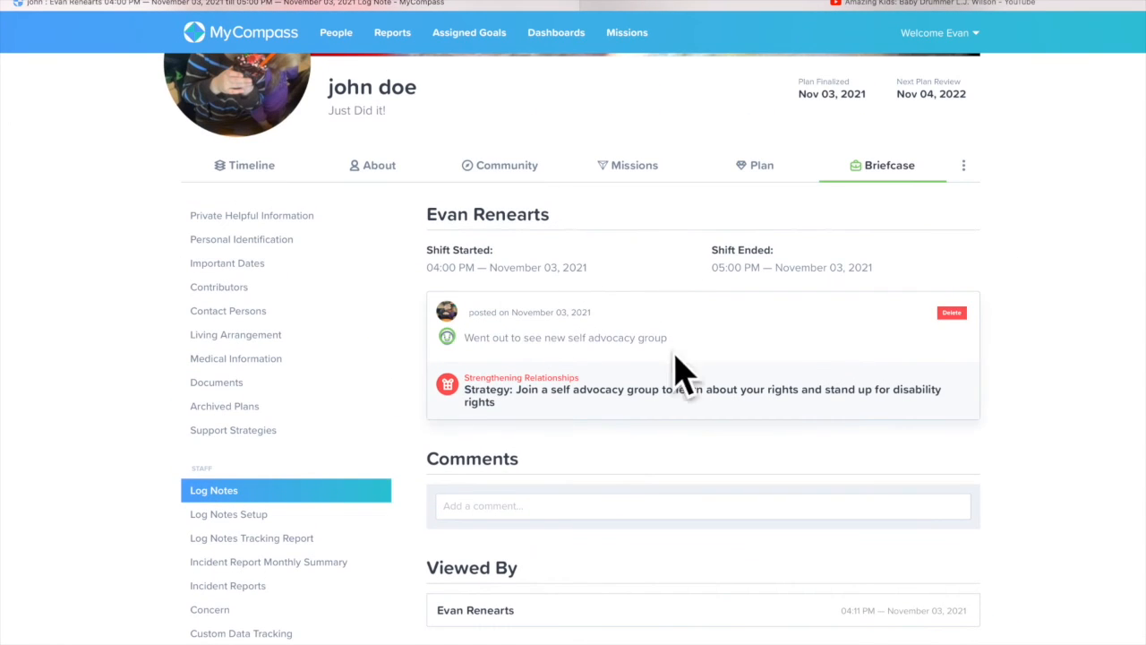
pyautogui.scroll(-3, 770, 349)
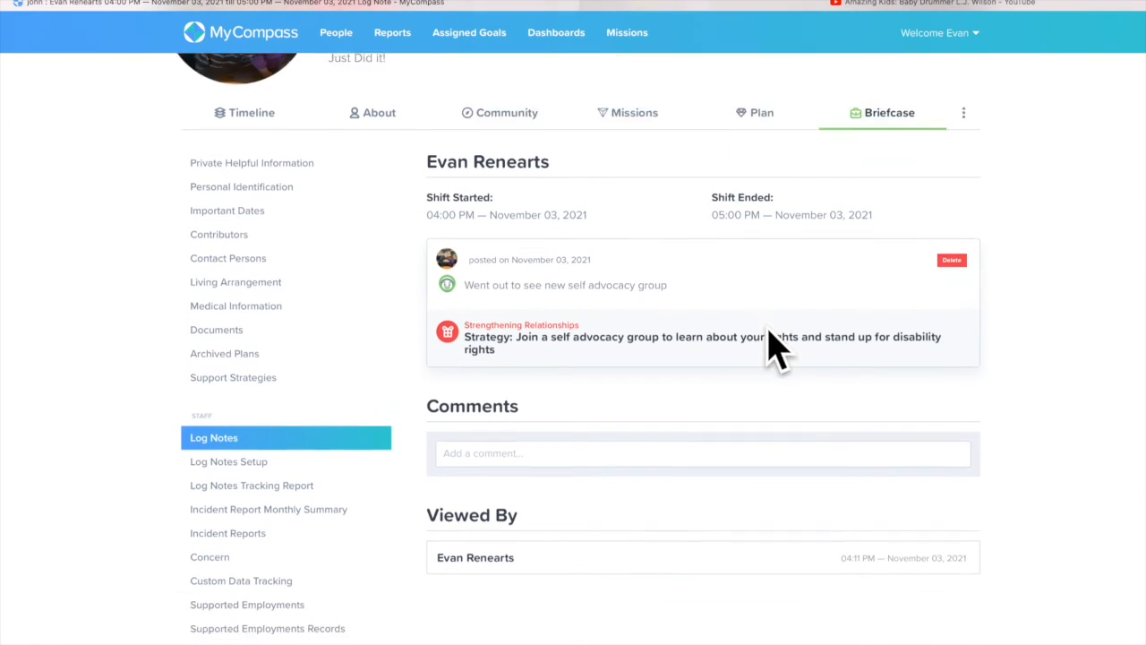
# Open the Log Notes Setup and review the custom log note questions with their order fields
pyautogui.click(247, 366)
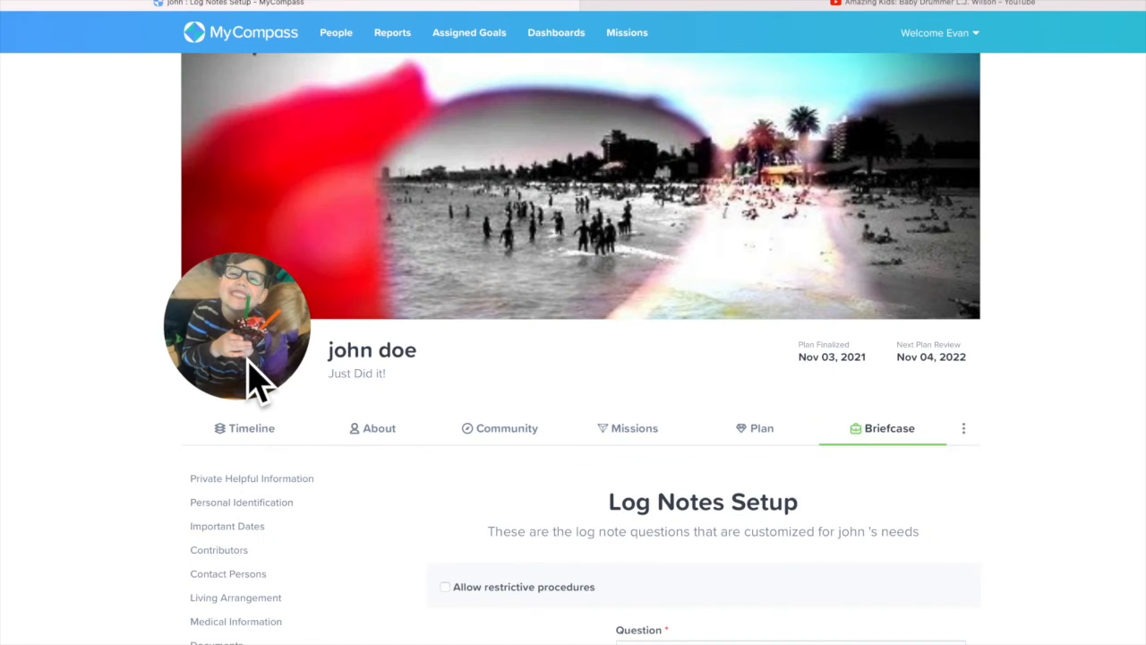
pyautogui.scroll(-5, 488, 428)
pyautogui.scroll(-1, 626, 314)
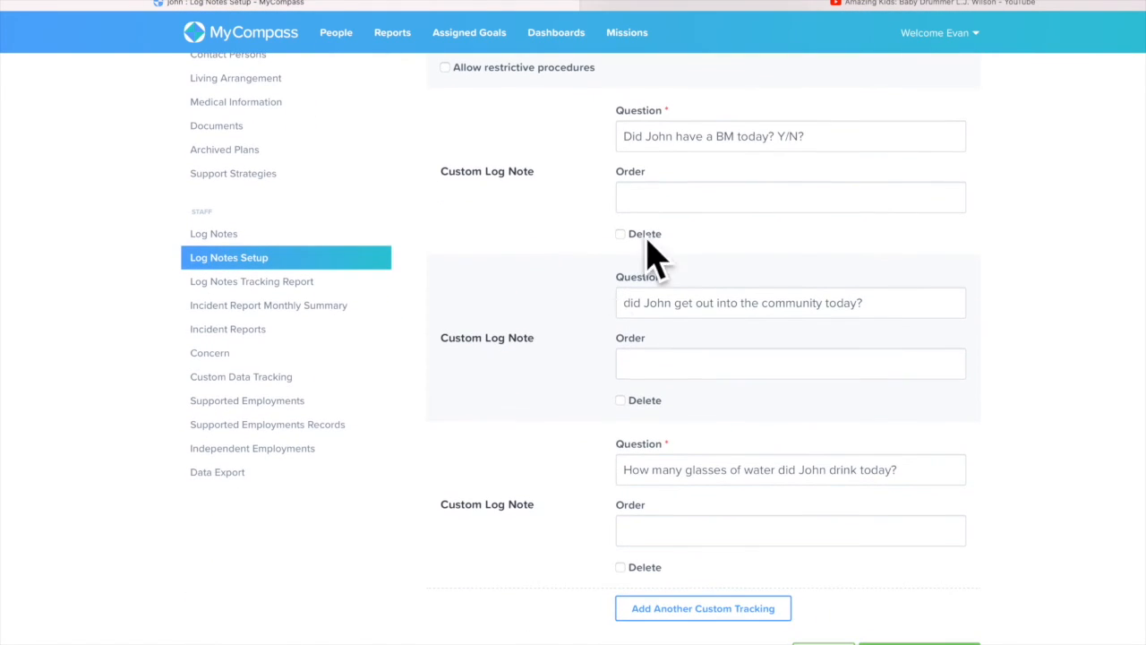
pyautogui.scroll(-3, 595, 345)
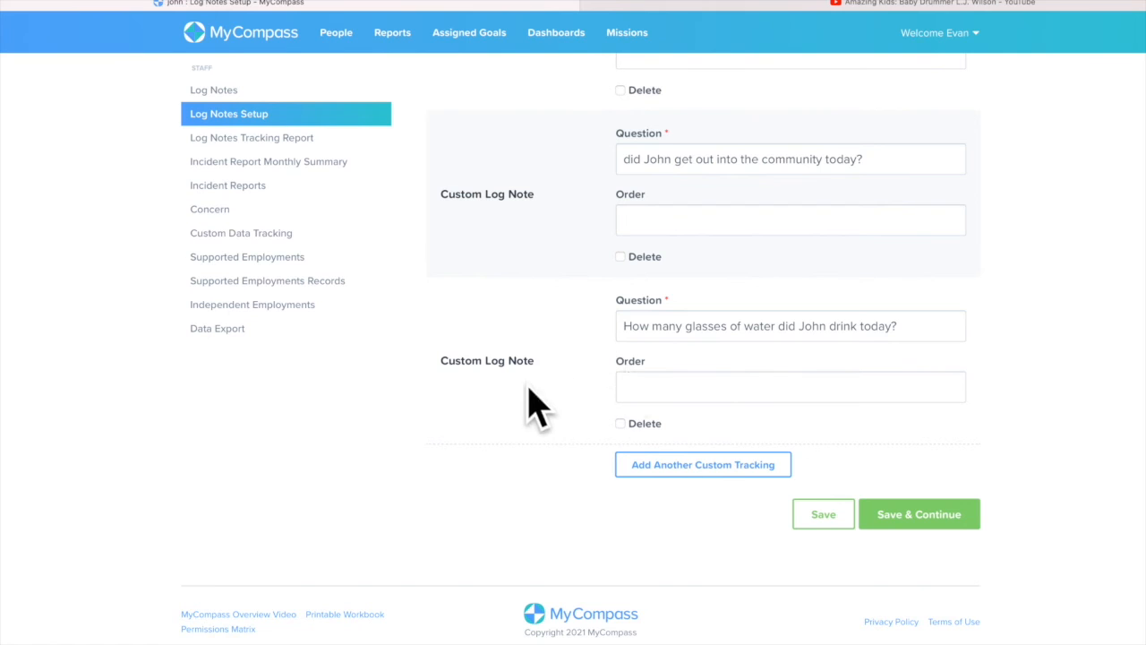
pyautogui.click(646, 385)
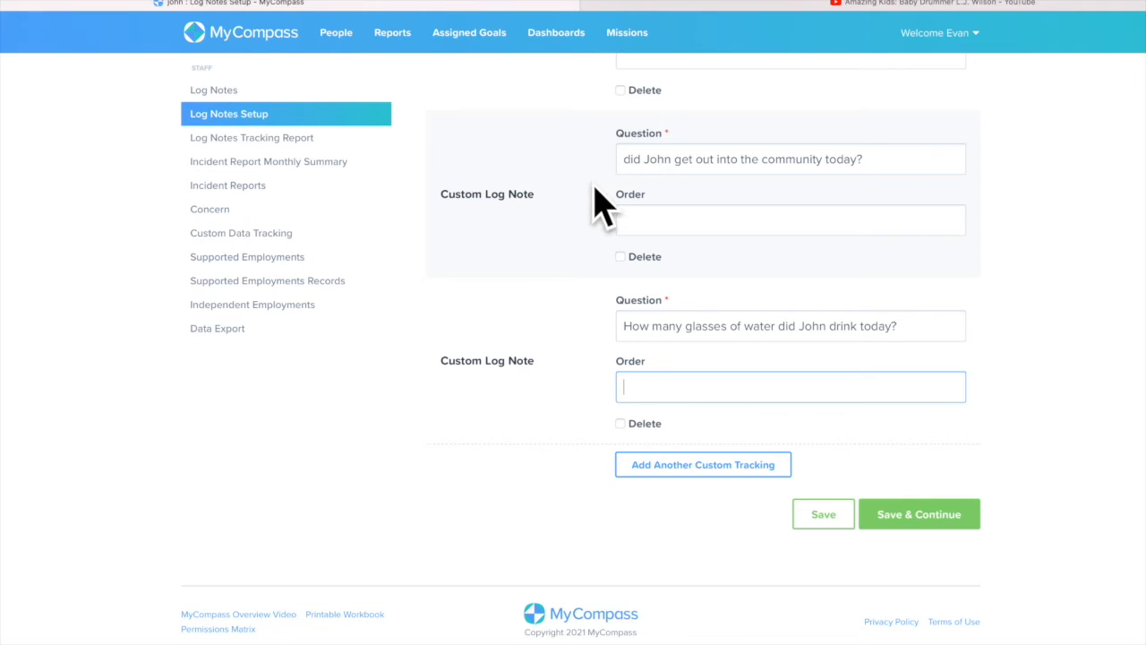
pyautogui.click(876, 161)
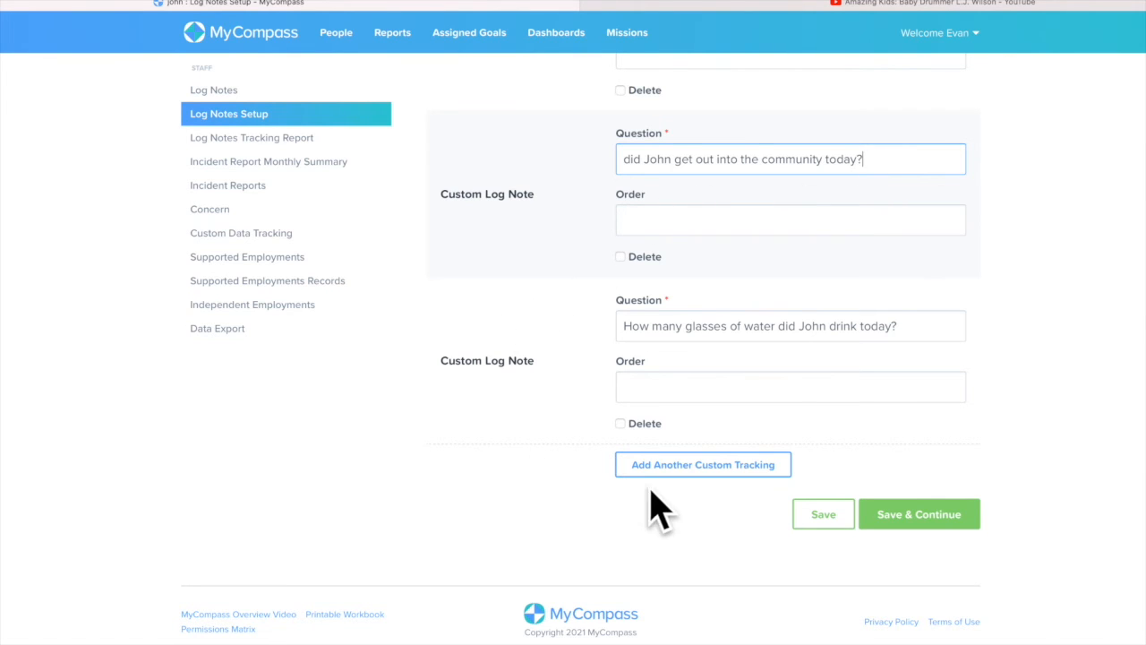
# Try to save the setup with an added blank custom question and the glasses-of-water question marked for deletion
pyautogui.click(701, 469)
pyautogui.scroll(-3, 573, 520)
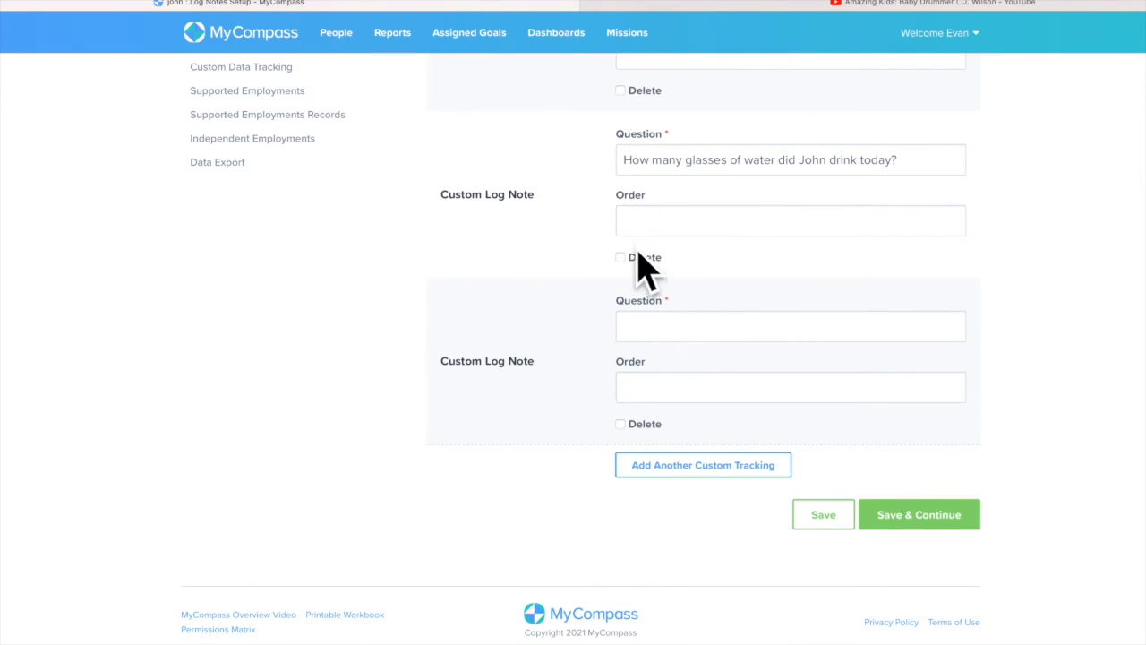
pyautogui.click(619, 257)
pyautogui.click(819, 516)
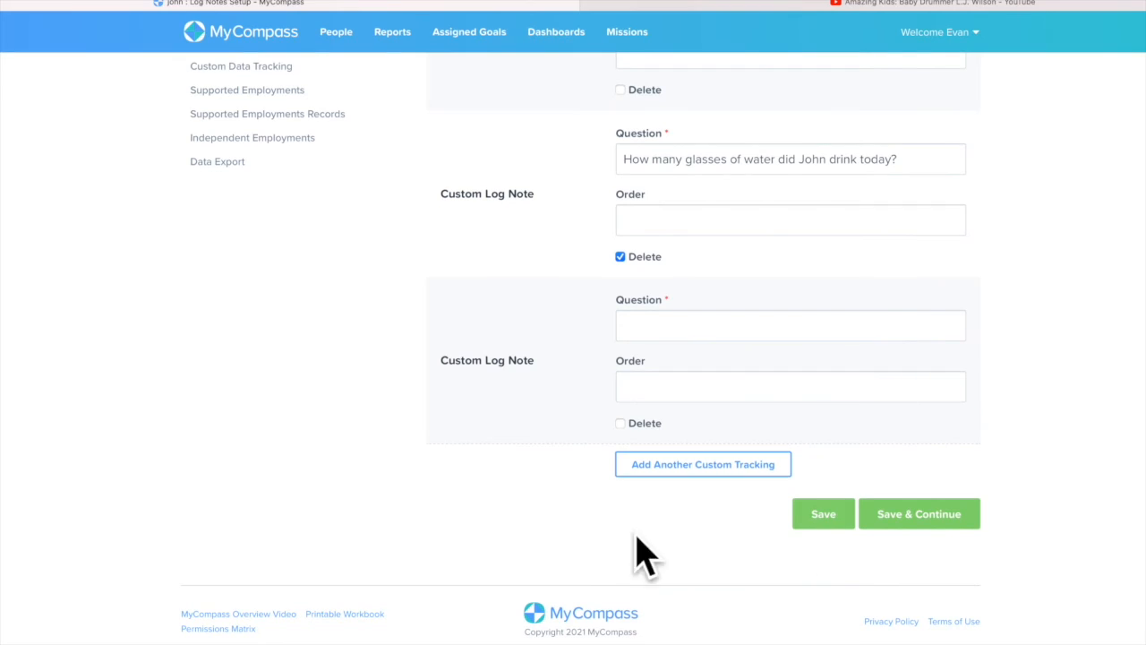
pyautogui.scroll(-6, 530, 435)
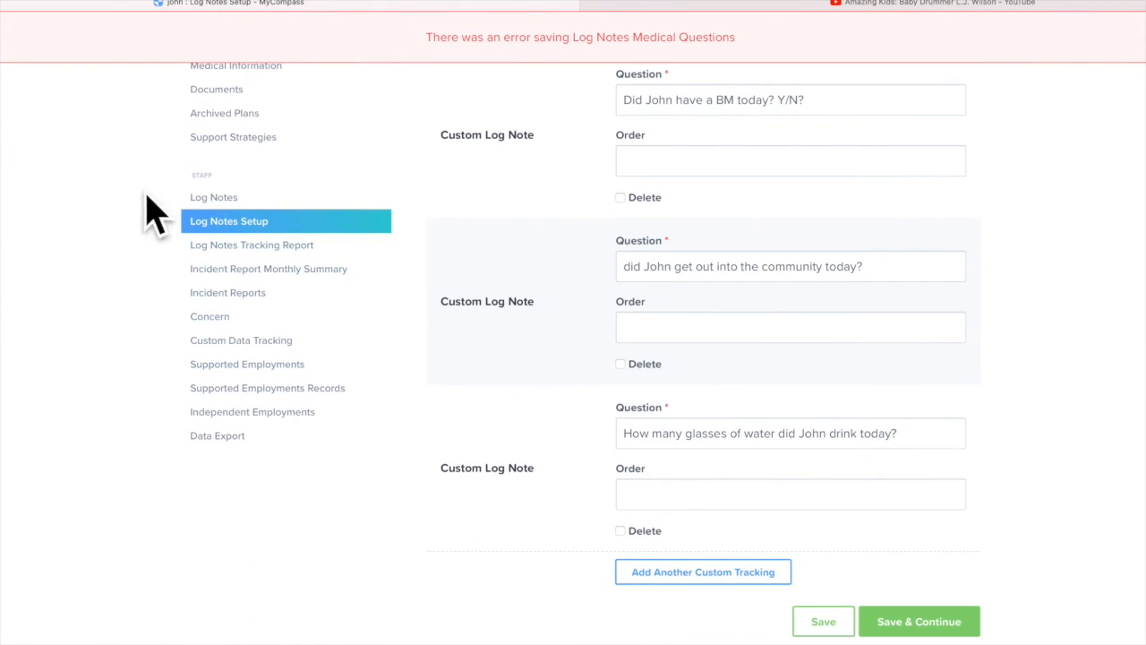
# Open the Log Notes Tracking Report and look over its monthly custom question report form
pyautogui.click(225, 247)
pyautogui.scroll(-3, 643, 481)
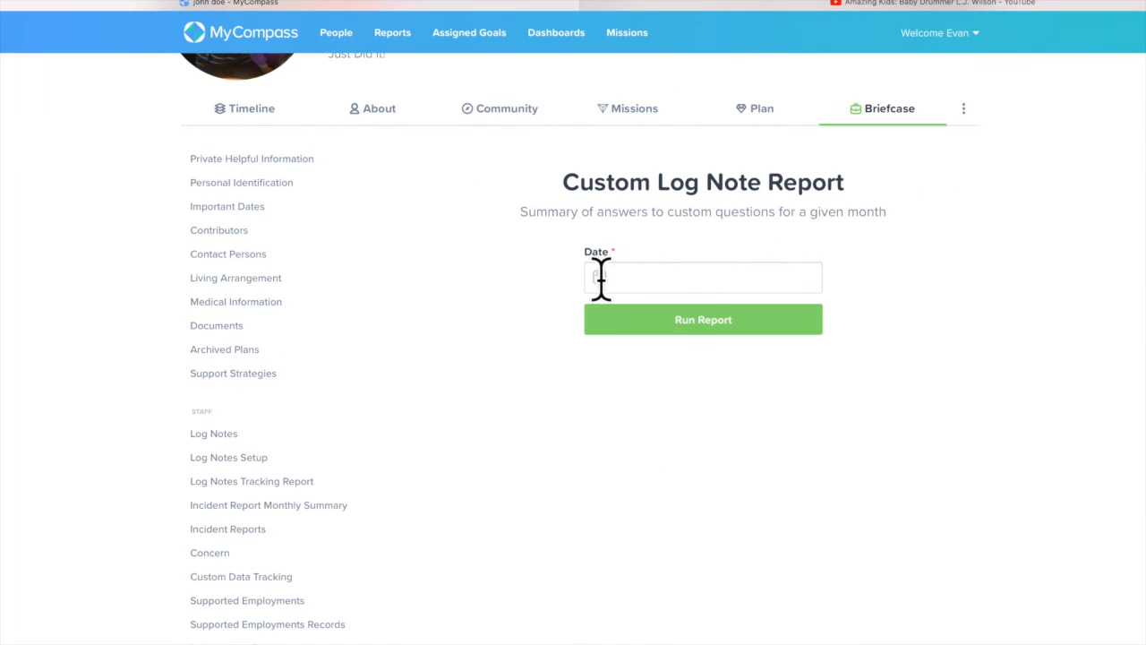
pyautogui.scroll(-3, 116, 318)
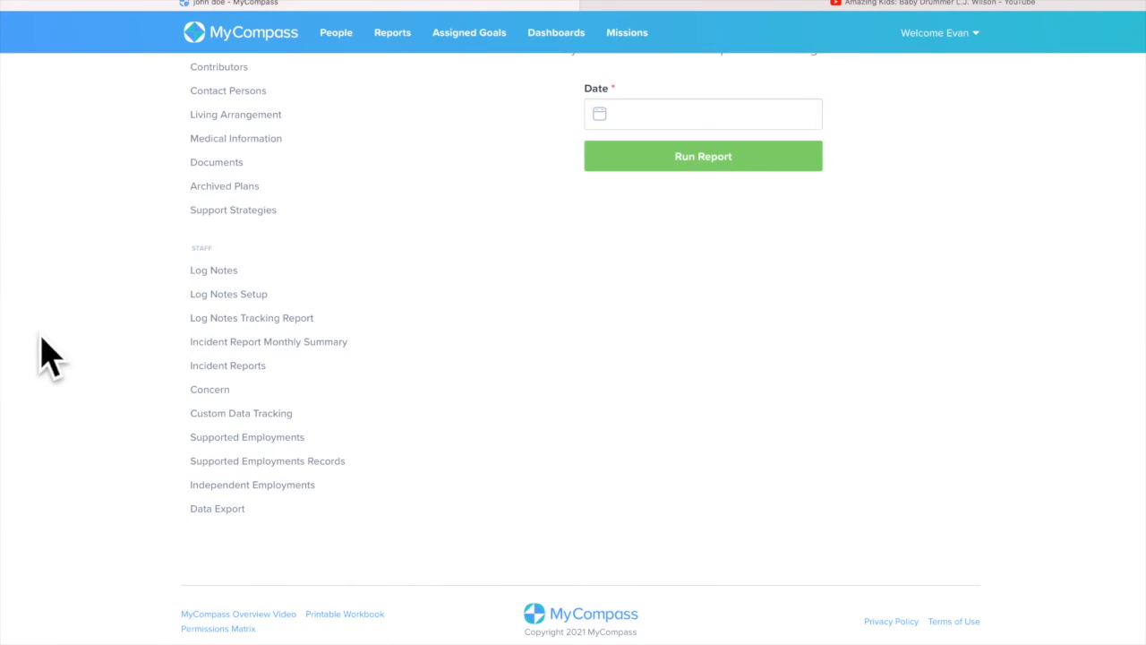
# Open the December 1, 2021, 12:01 p.m. report from the person's Incident Reports and review its details
pyautogui.click(252, 369)
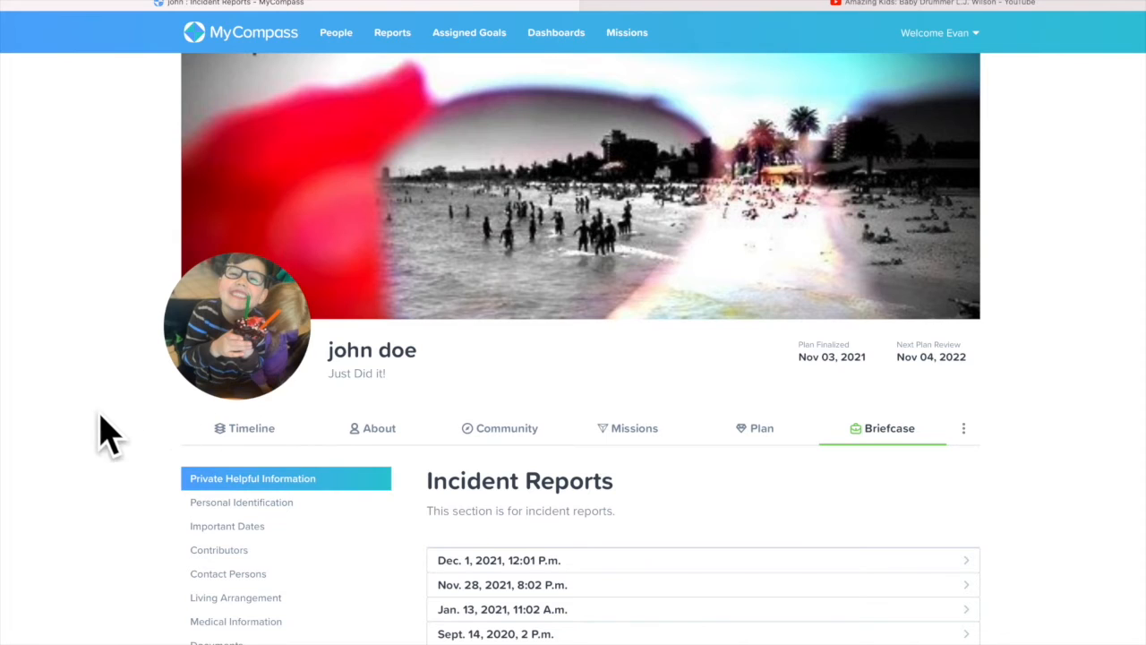
pyautogui.scroll(-3, 148, 408)
pyautogui.scroll(-1, 148, 403)
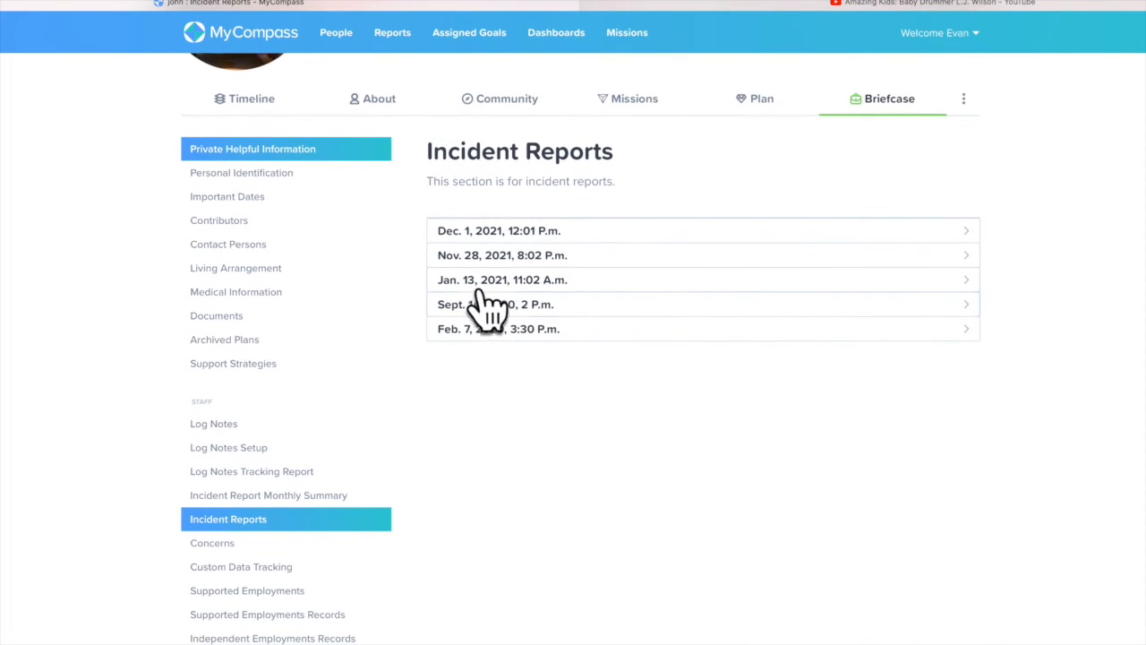
pyautogui.click(557, 233)
pyautogui.scroll(-4, 627, 448)
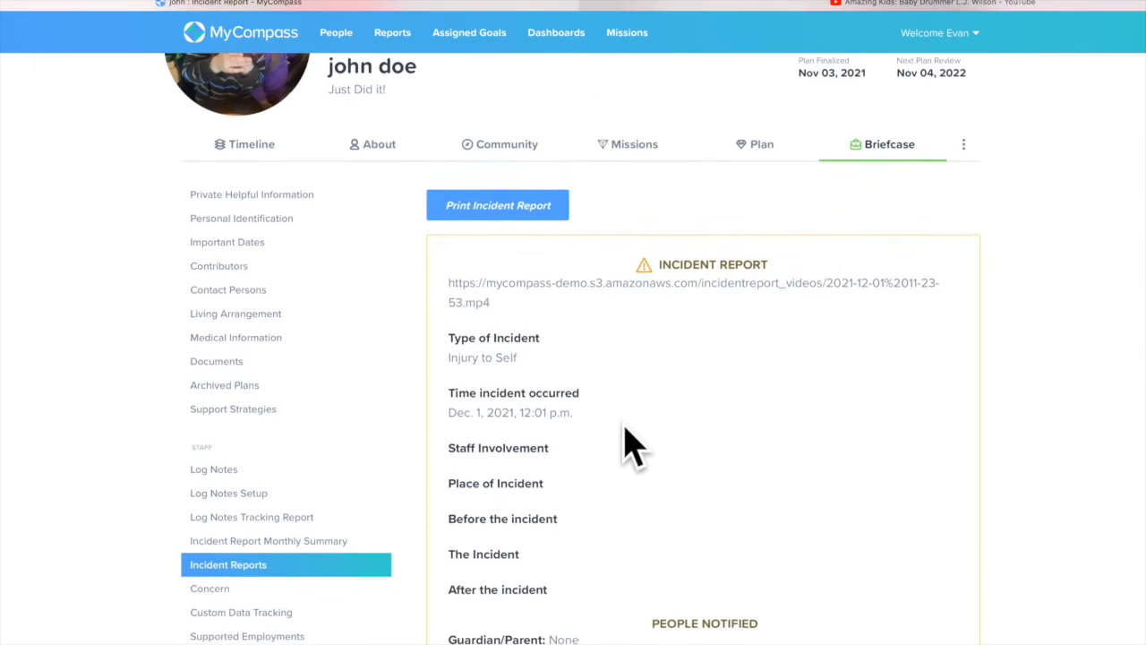
# View the printable version of the incident report and return to the report page
pyautogui.click(490, 172)
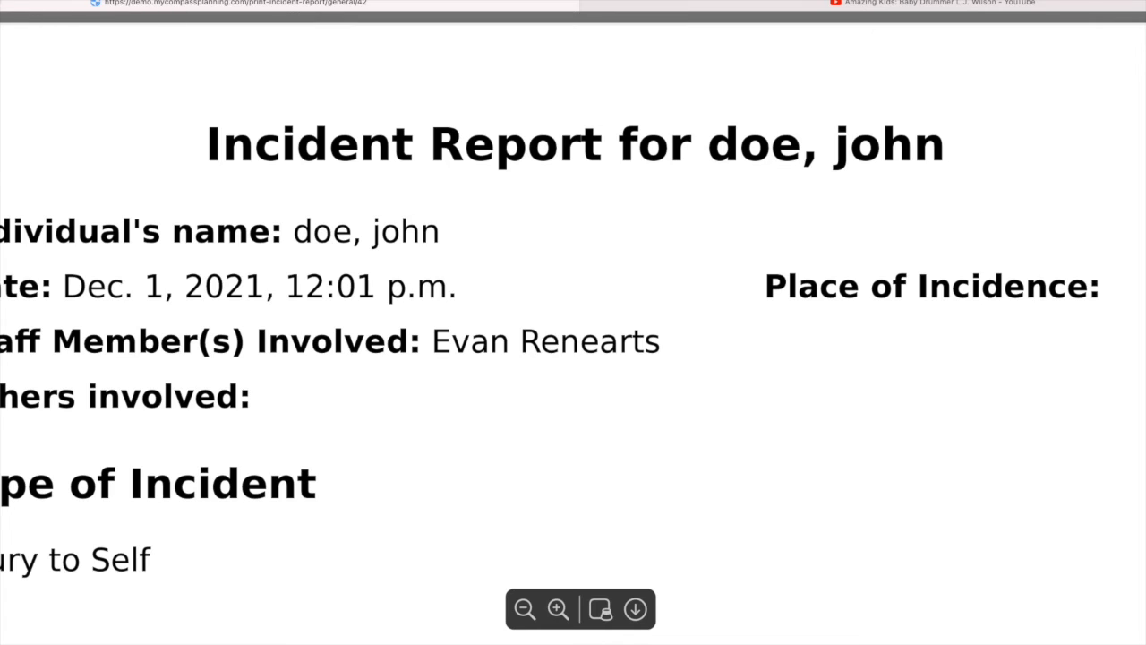
pyautogui.click(2, 7)
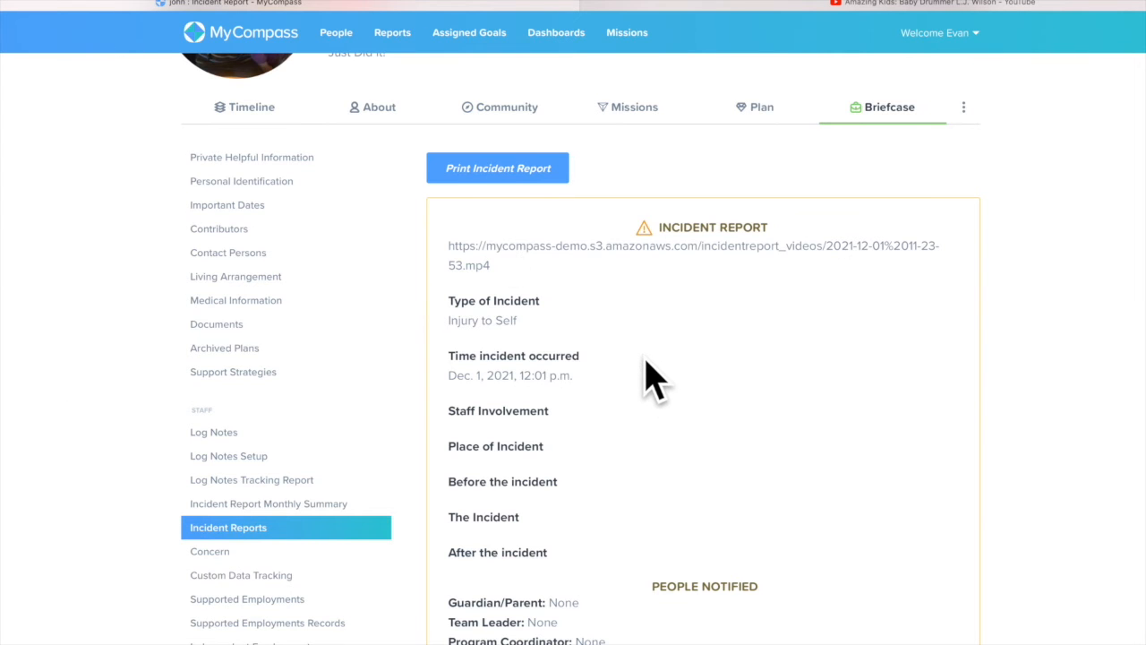
pyautogui.scroll(-2, 647, 378)
# Bring up the print settings for the incident report page, check the printer and PDF options, and cancel printing
pyautogui.rightClick(660, 324)
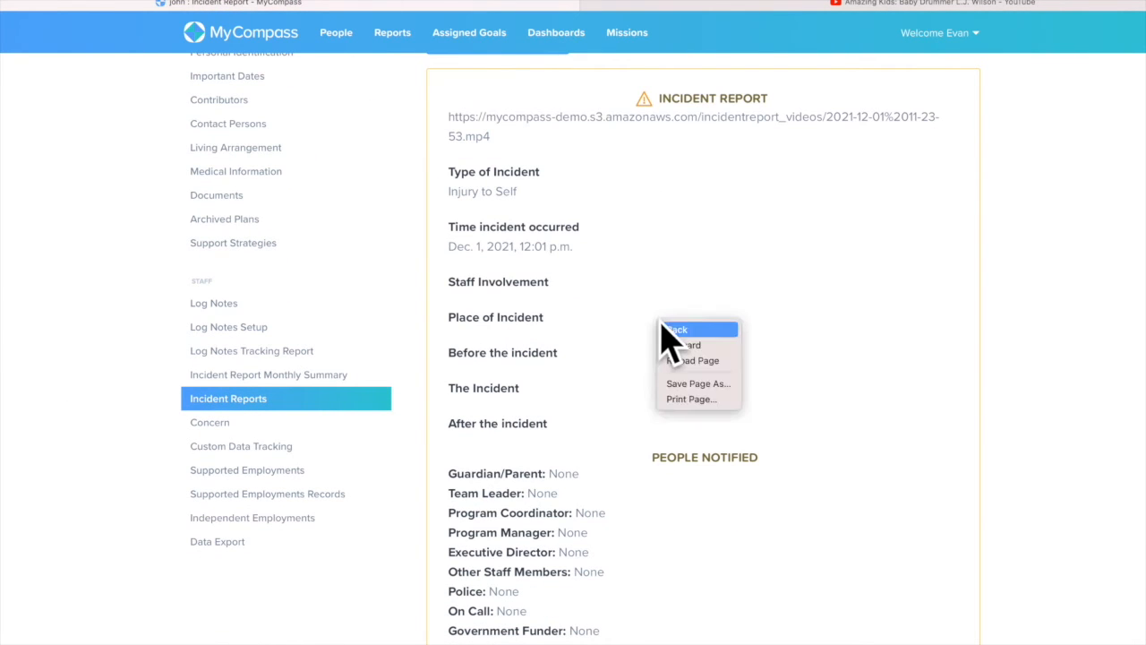
pyautogui.click(694, 400)
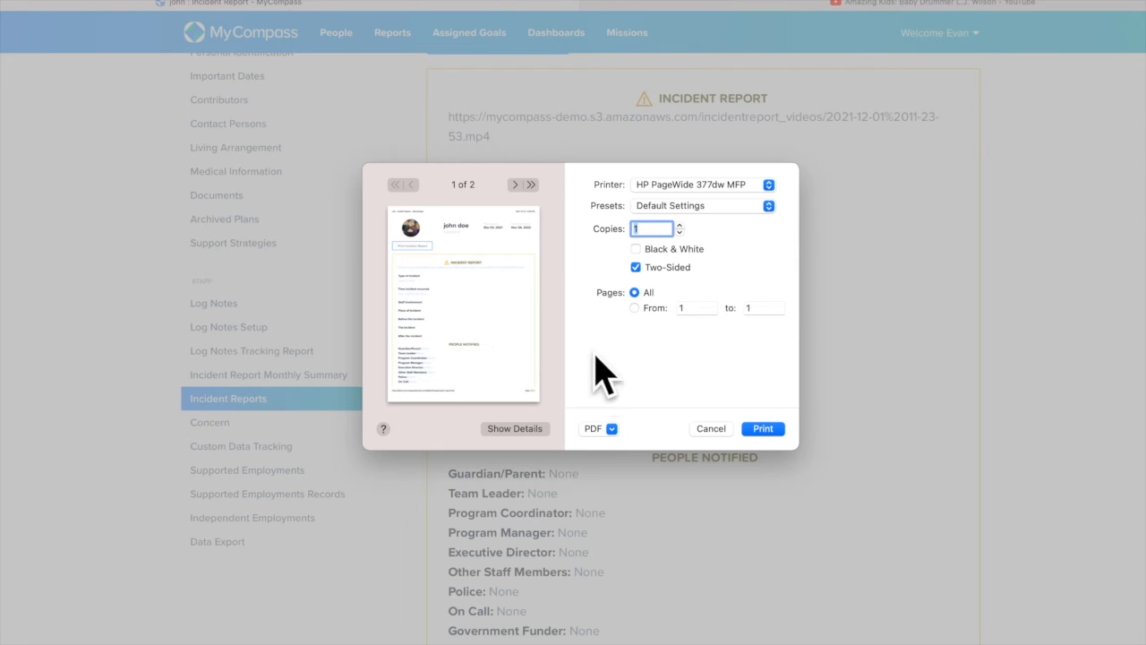
pyautogui.click(611, 428)
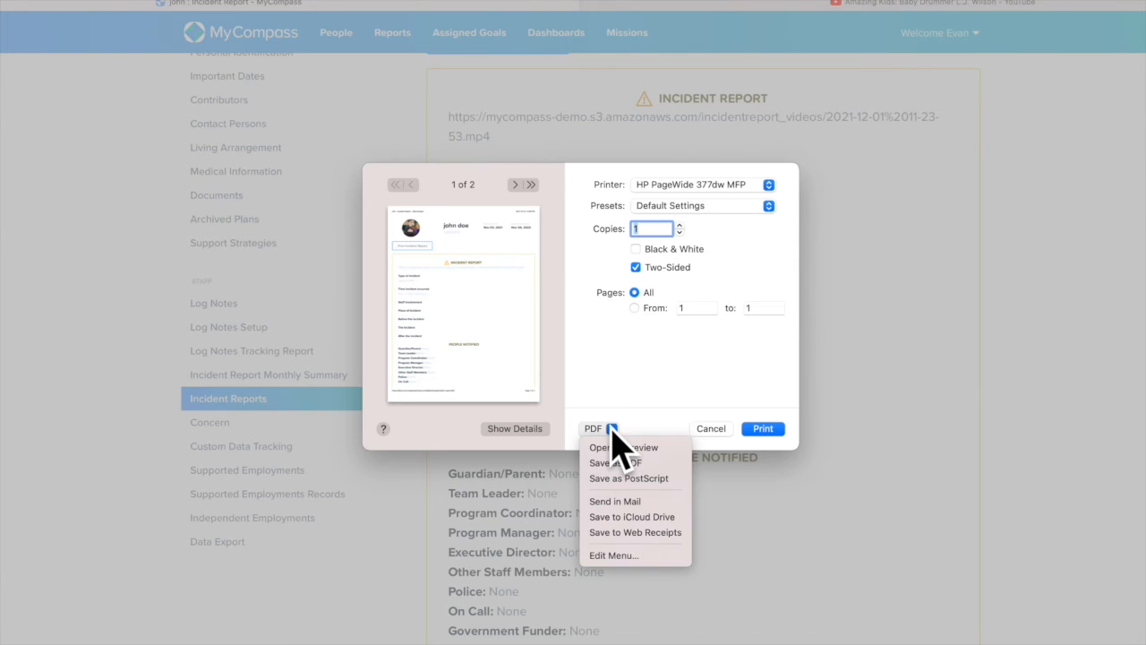
pyautogui.click(700, 180)
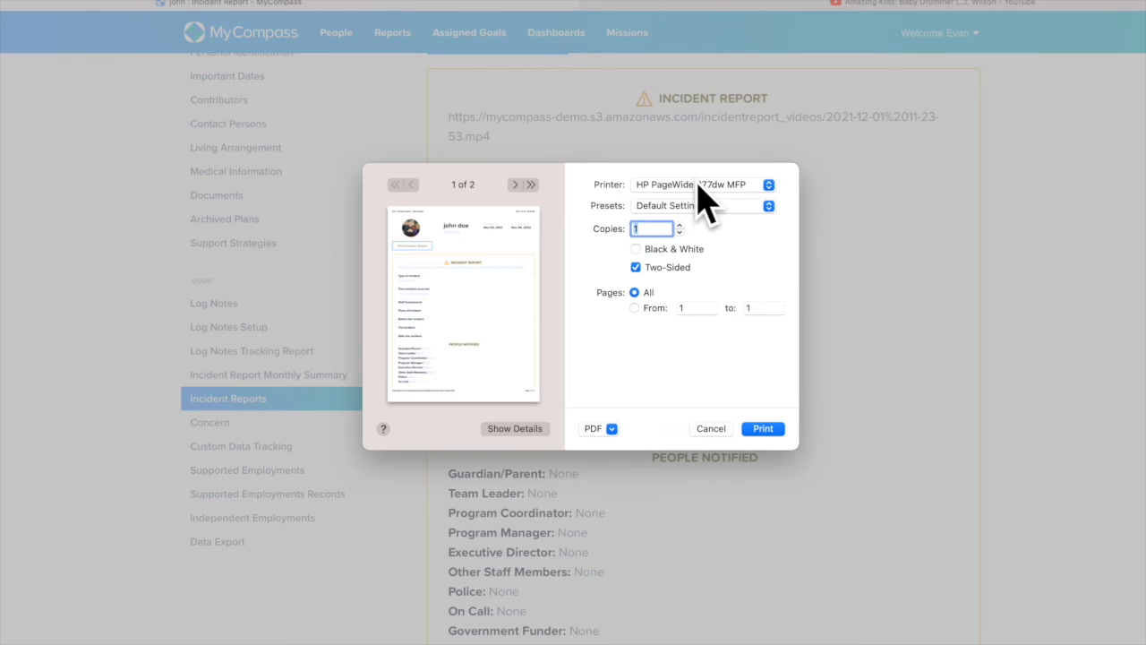
pyautogui.click(704, 185)
pyautogui.click(609, 434)
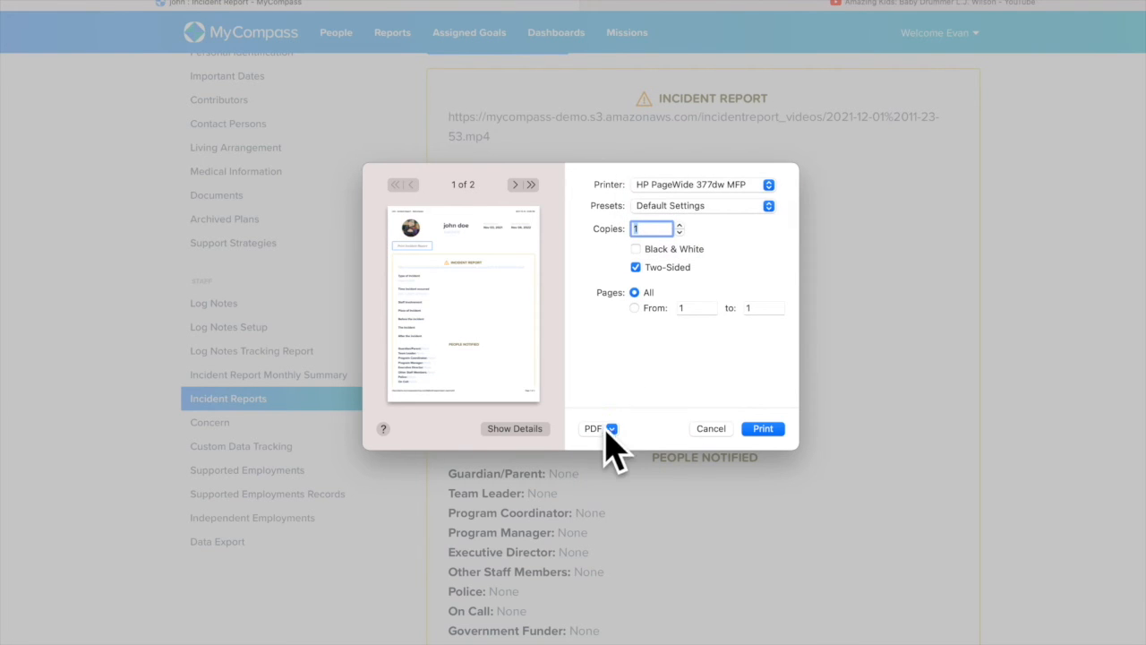
pyautogui.click(615, 433)
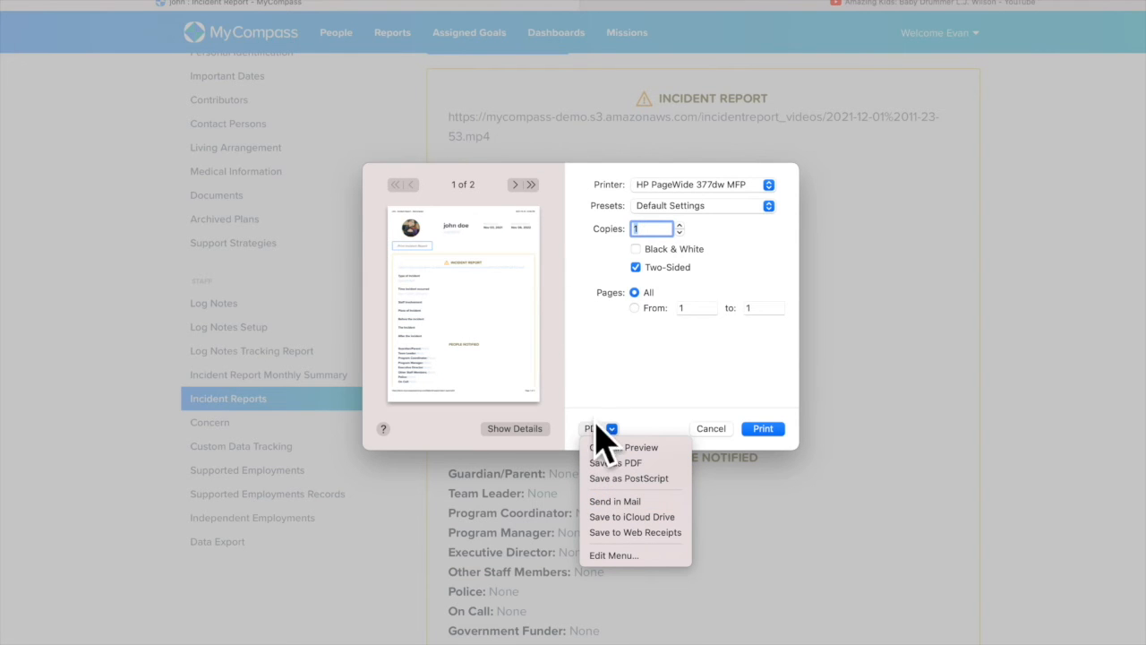
pyautogui.click(719, 427)
pyautogui.click(721, 430)
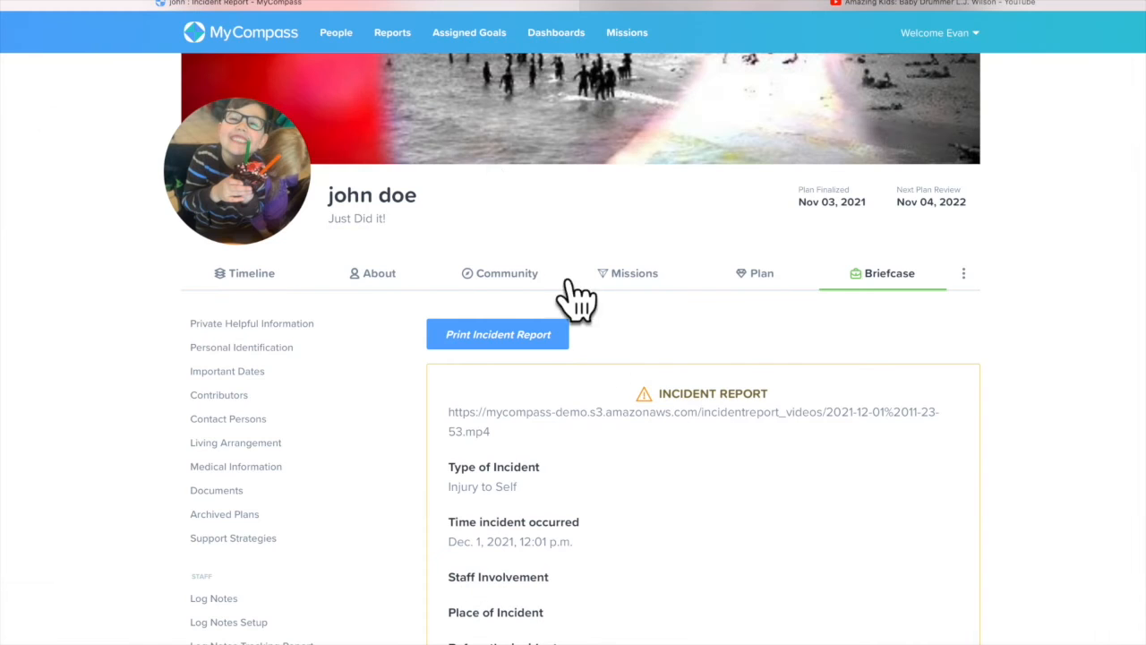
# Open the January 6, 2020 entry in the person's Concerns and review its answers
pyautogui.scroll(-5, 336, 425)
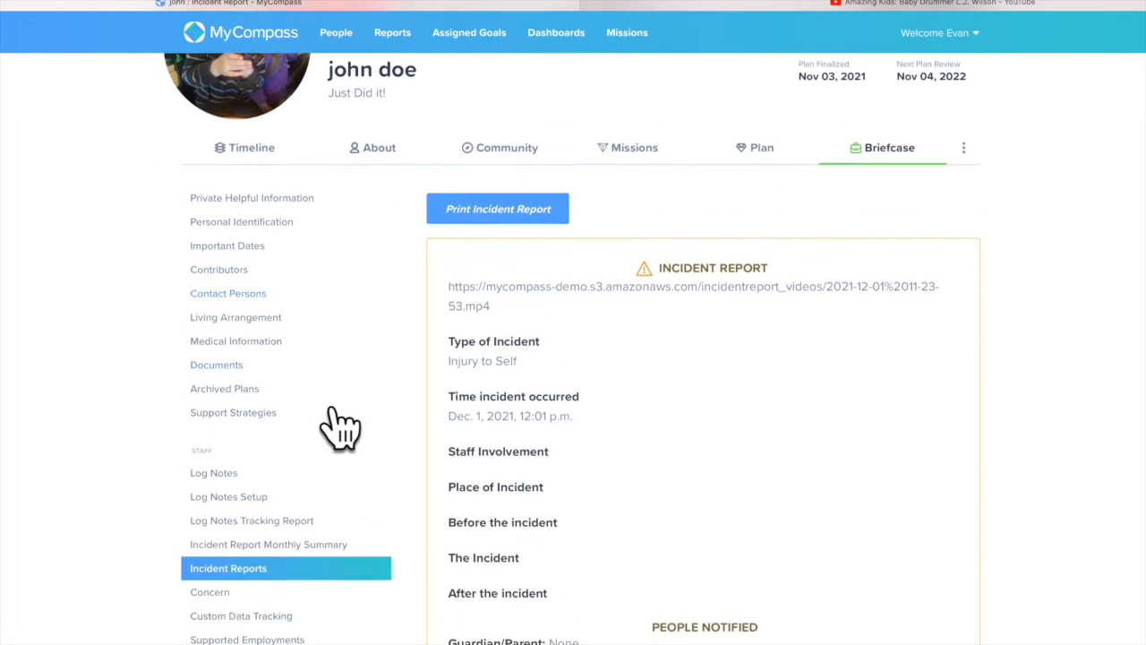
pyautogui.click(207, 414)
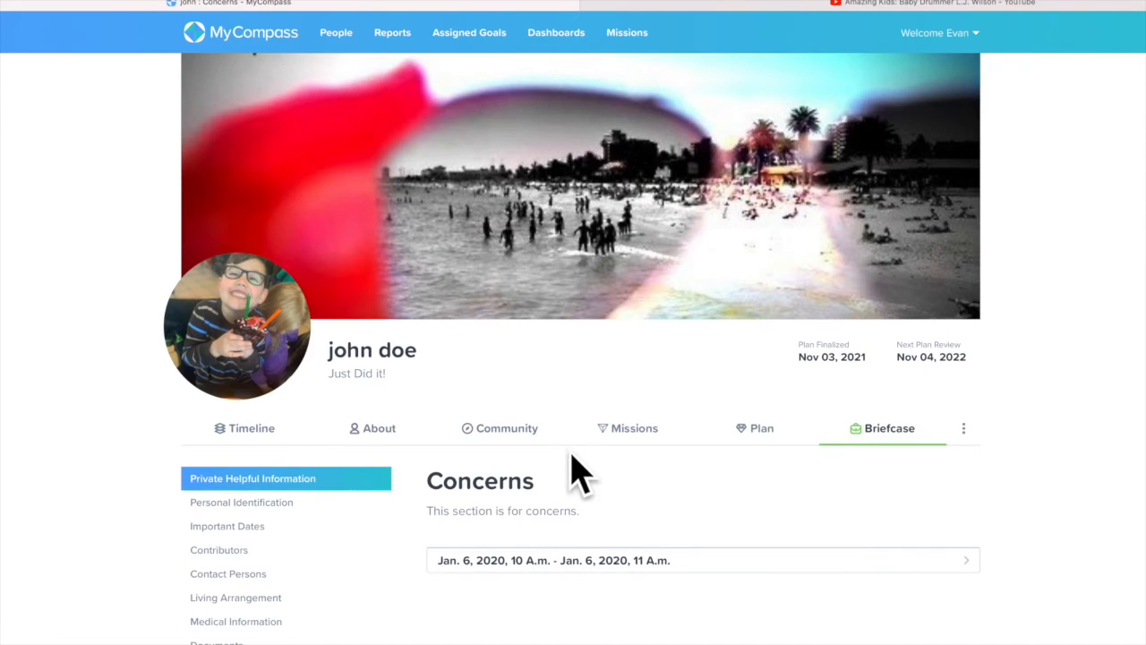
pyautogui.click(544, 358)
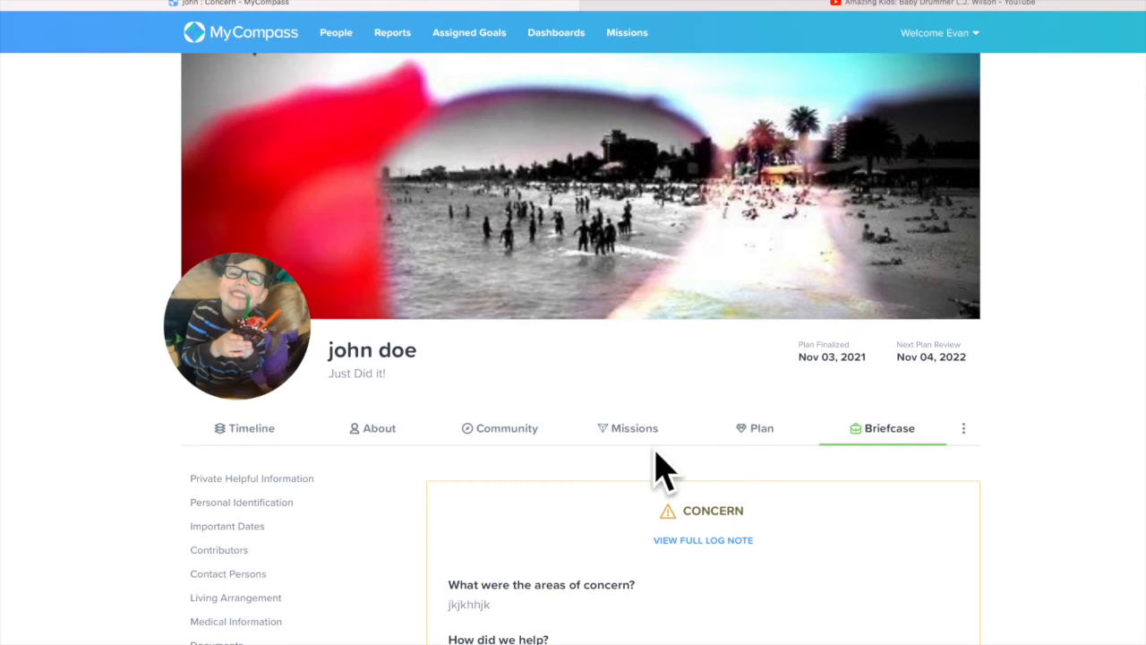
pyautogui.scroll(-2, 708, 349)
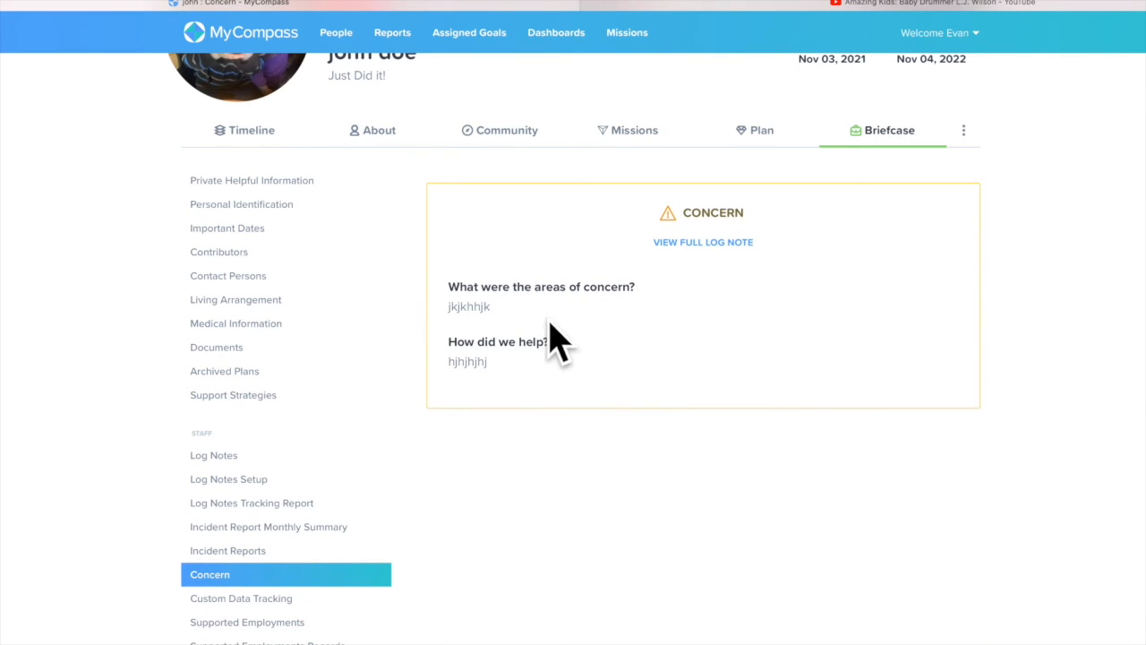
# View the full log note linked to the concern and examine its shift details, comments and viewing record
pyautogui.click(698, 244)
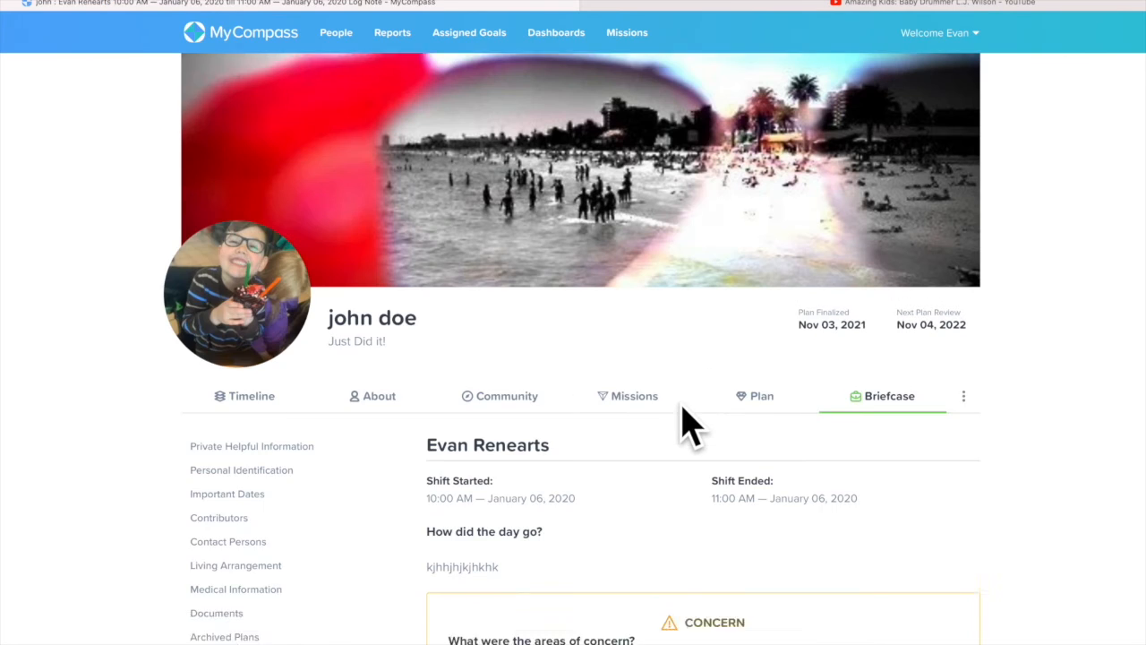
pyautogui.scroll(-5, 685, 412)
pyautogui.scroll(2, 680, 402)
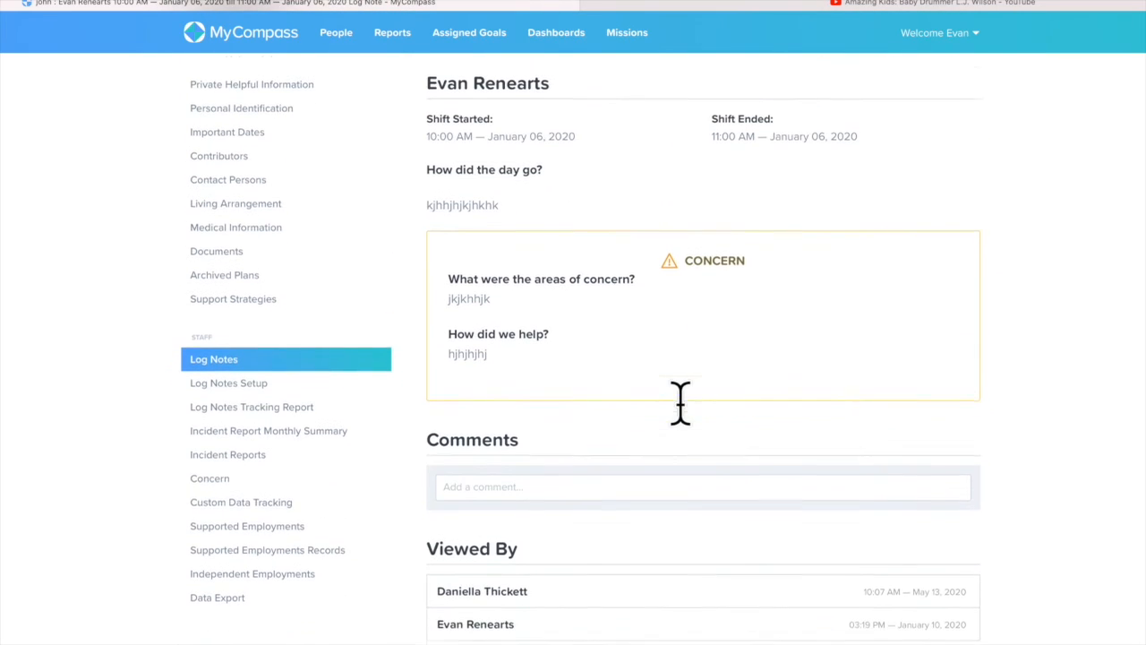
pyautogui.scroll(-1, 686, 422)
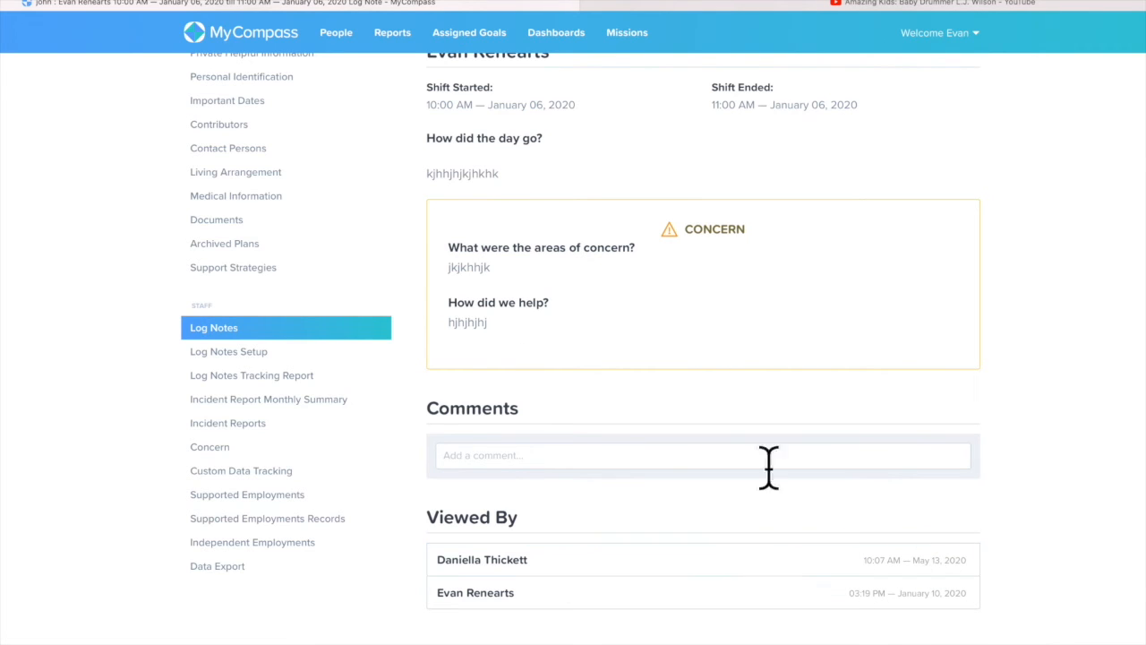
# Review the Home Life section of the person's plan and play the Planning for Home Life video
pyautogui.scroll(5, 904, 439)
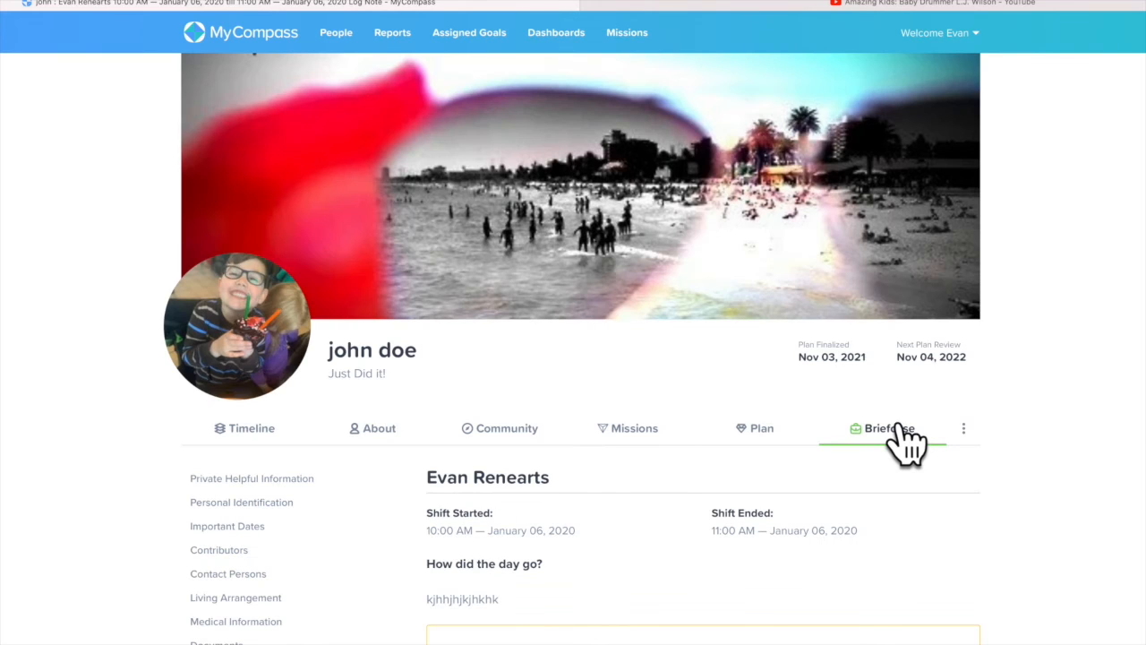
pyautogui.click(762, 429)
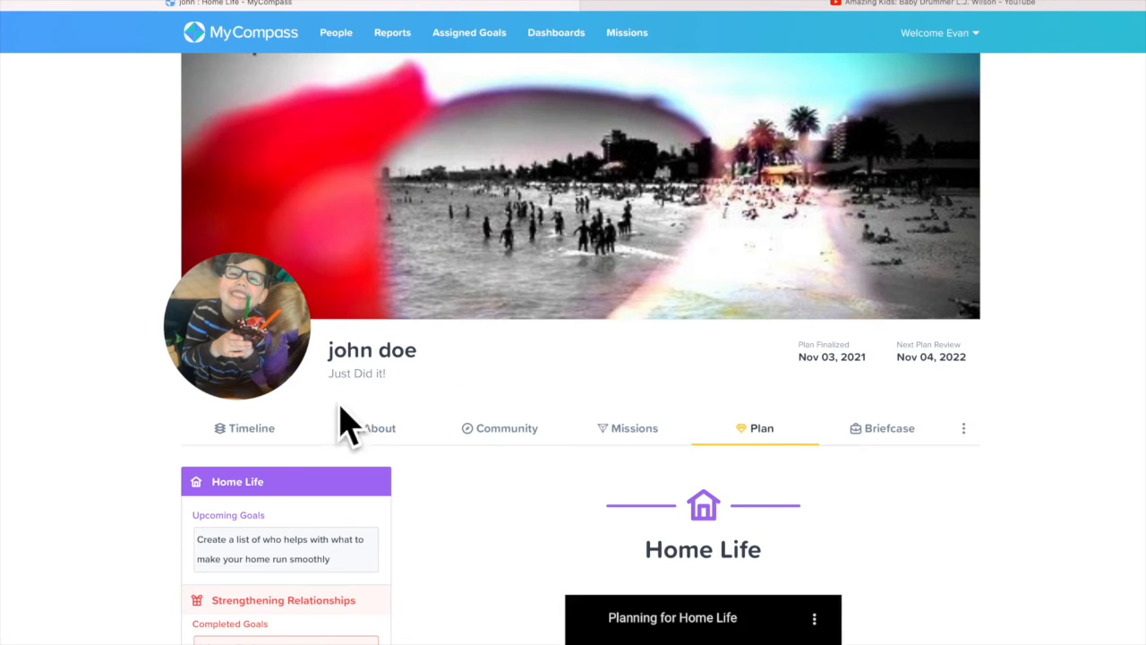
pyautogui.scroll(-3, 123, 434)
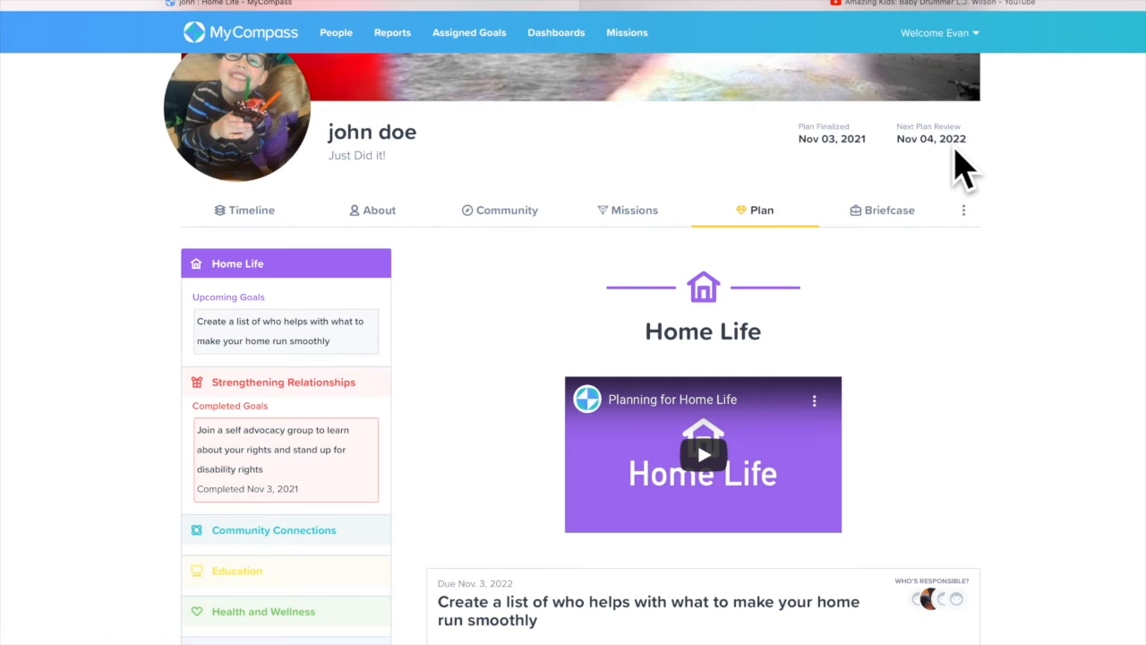
pyautogui.scroll(-2, 135, 341)
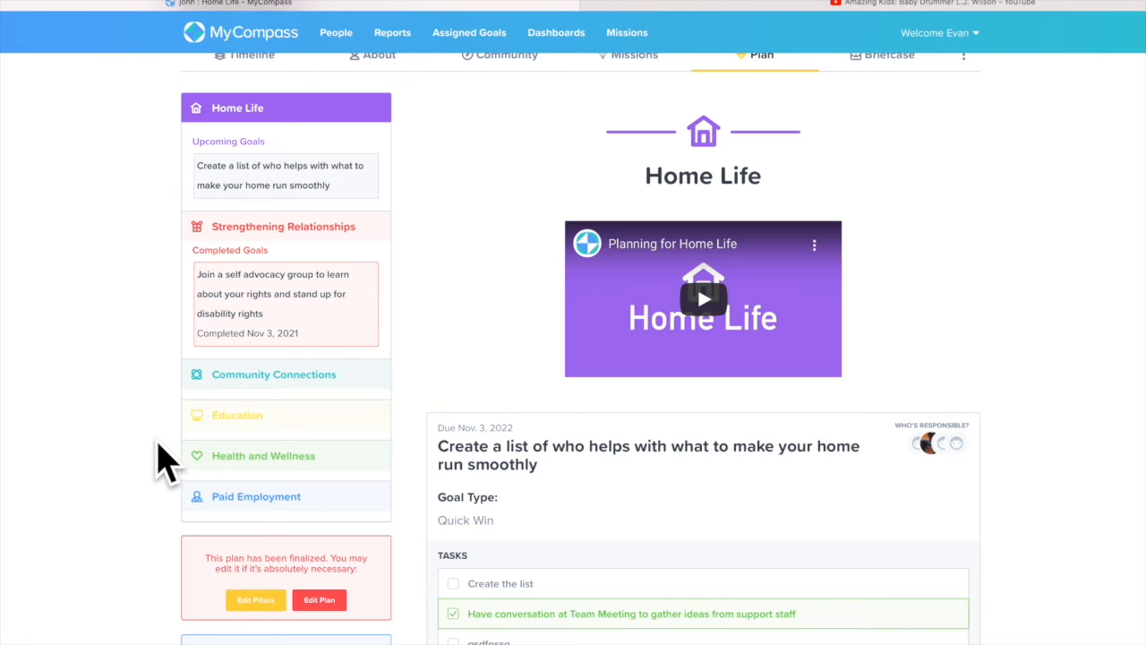
pyautogui.scroll(-3, 148, 456)
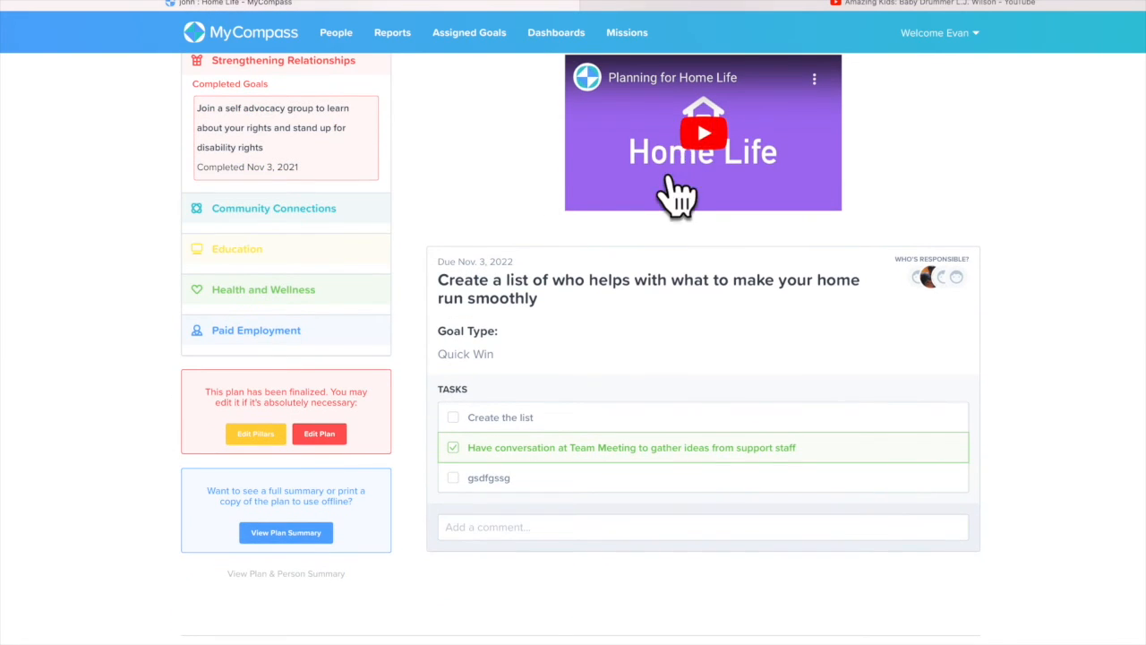
pyautogui.scroll(1, 645, 210)
pyautogui.click(705, 194)
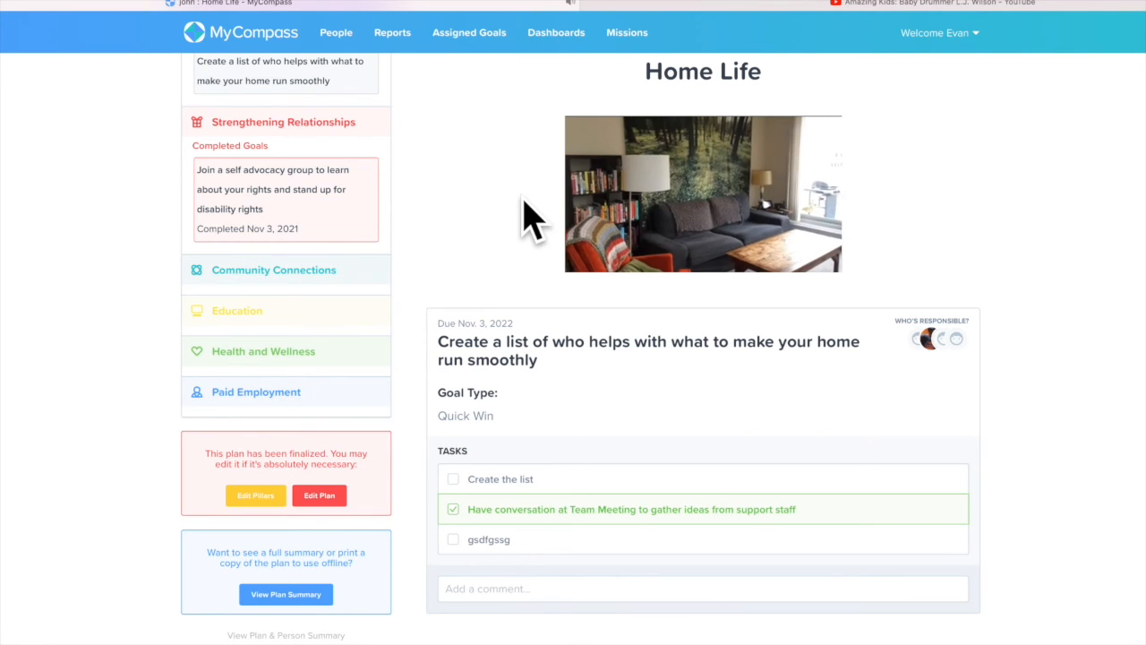
# Pause the Planning for Home Life video in the Home Life section of the plan
pyautogui.moveTo(691, 236)
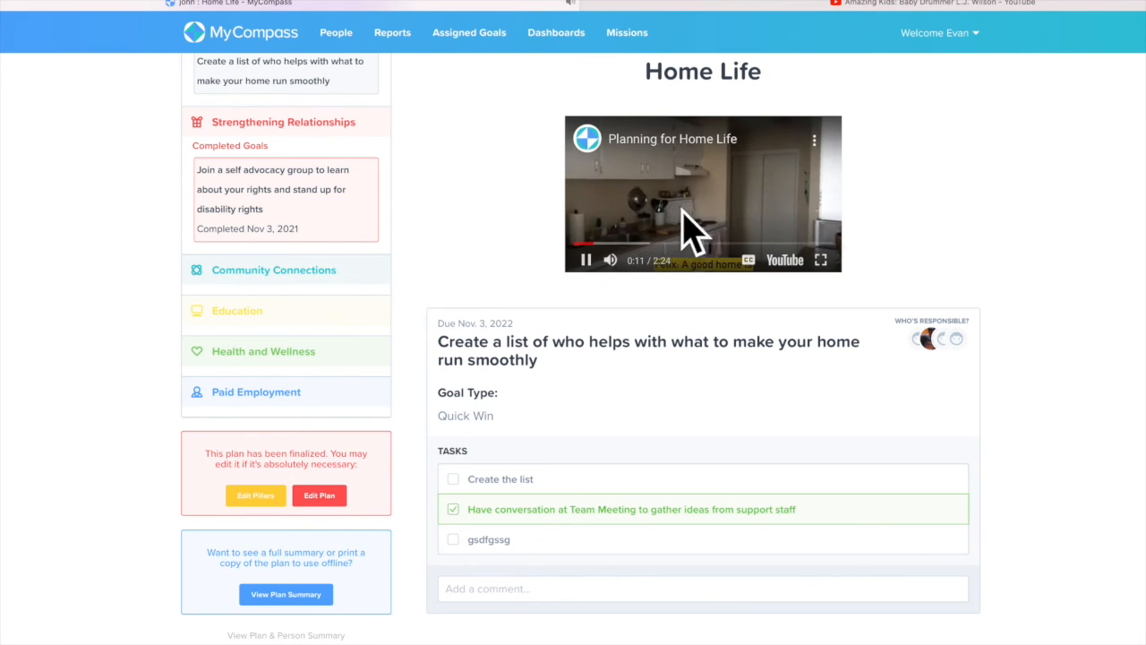
pyautogui.click(587, 260)
pyautogui.scroll(1, 448, 242)
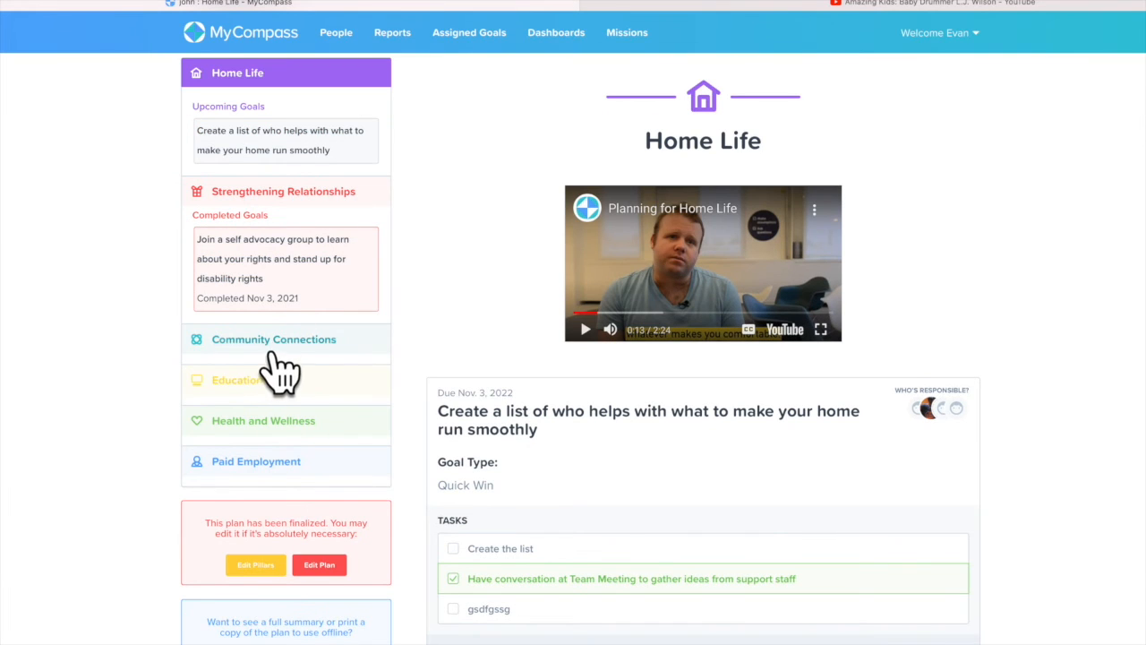
# View the plan's Strengthening Relationships section, pause its planning video, and review the self advocacy group goal
pyautogui.click(299, 194)
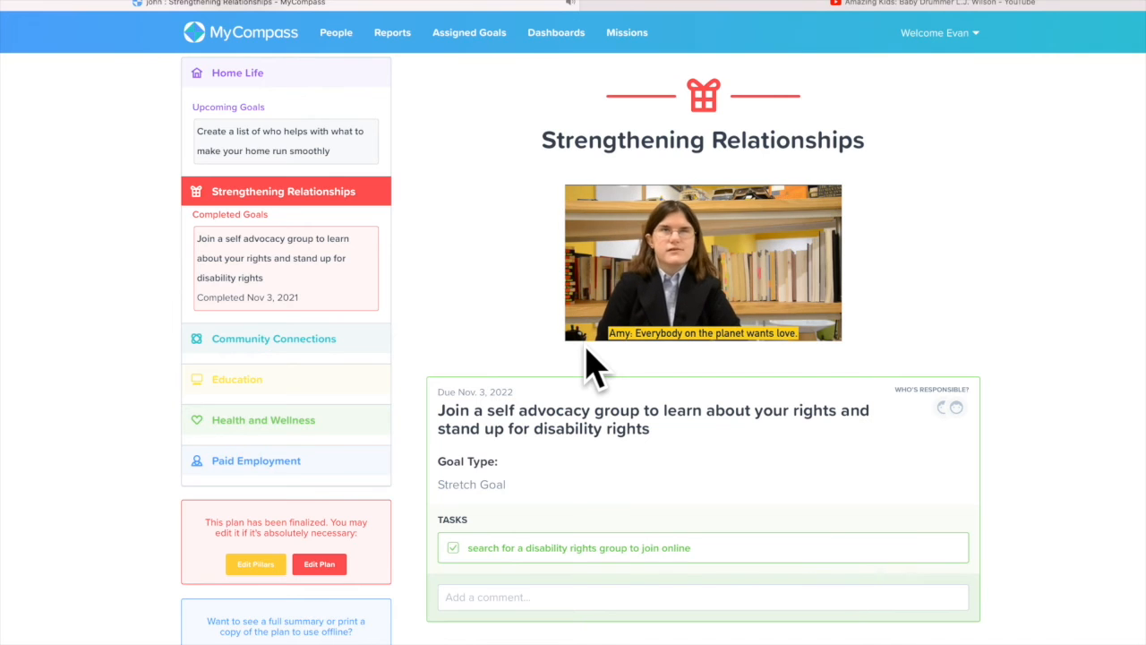
pyautogui.click(587, 330)
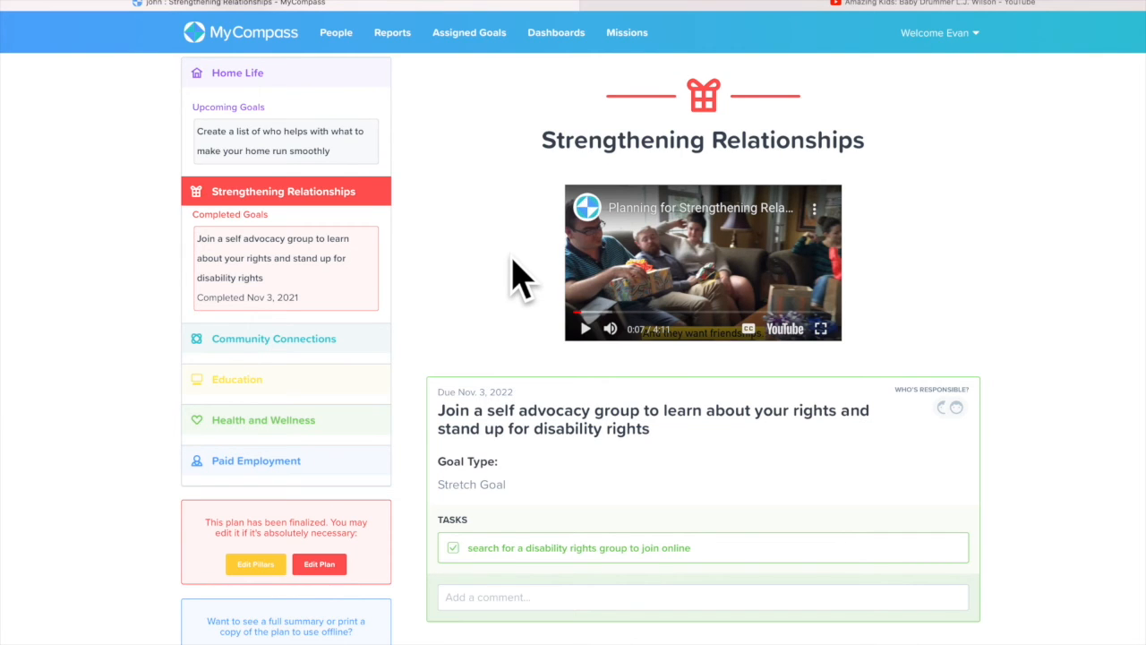
pyautogui.scroll(-3, 520, 273)
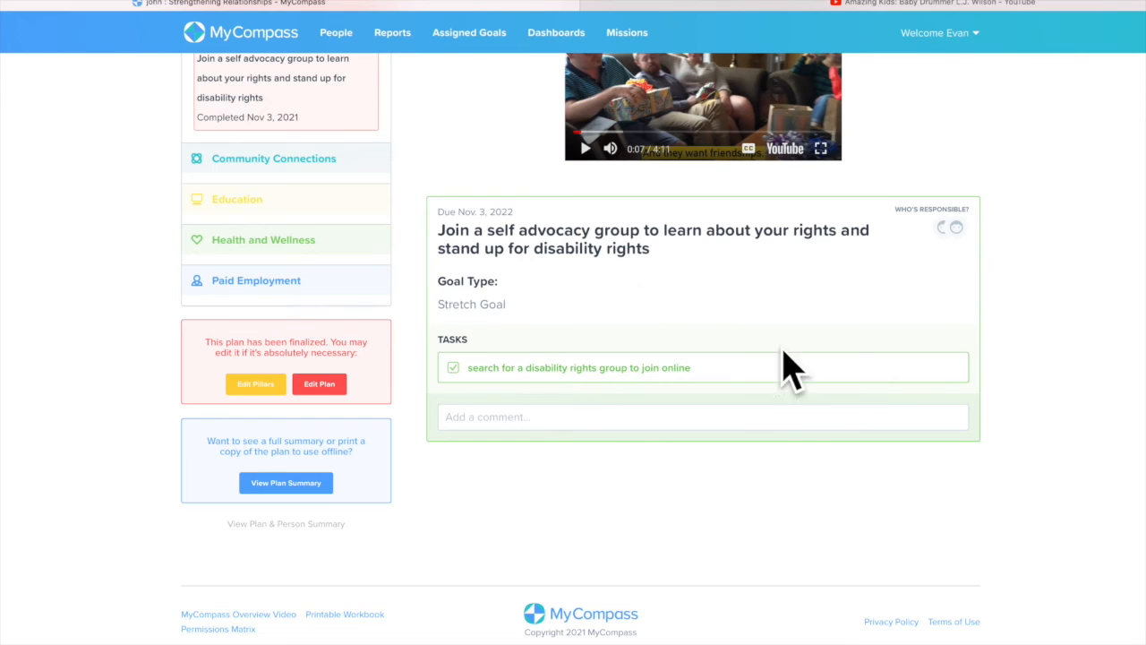
pyautogui.scroll(2, 627, 309)
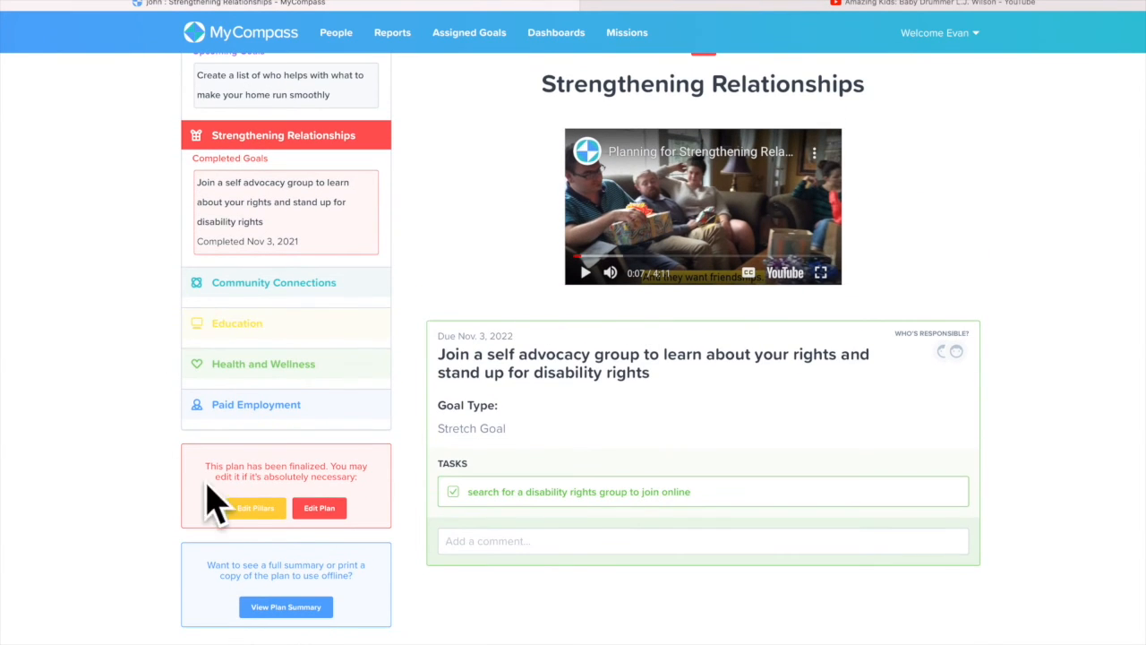
# Open the plan for editing and review the Strengthening Relationships guiding questions, overview field, image fields and existing goal
pyautogui.click(332, 513)
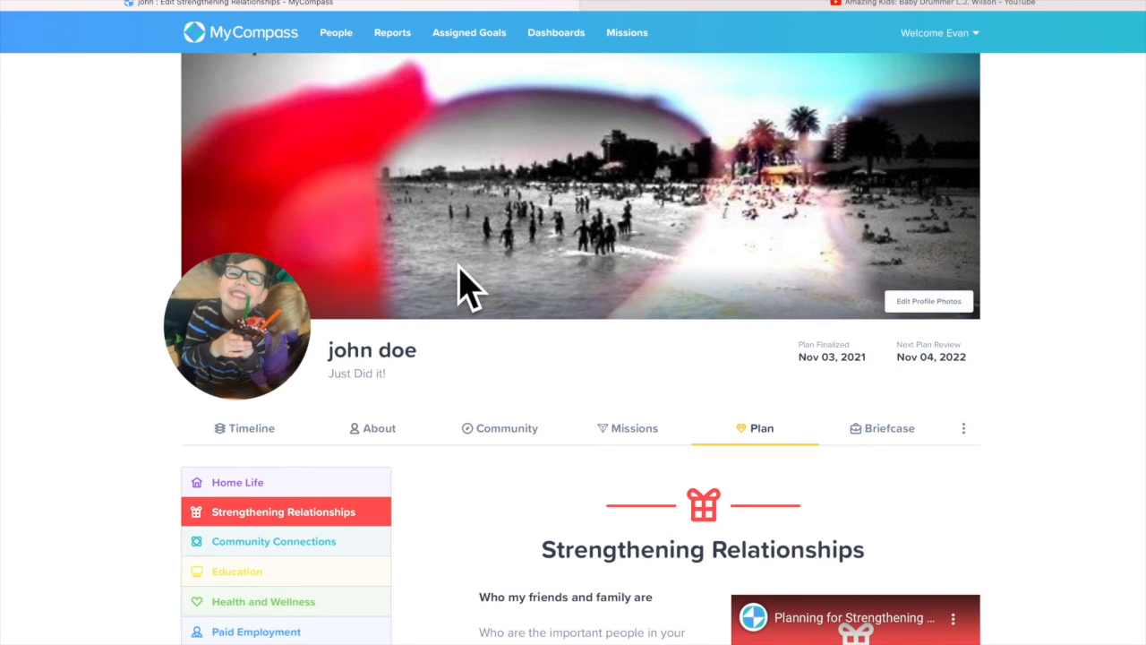
pyautogui.scroll(-3, 445, 381)
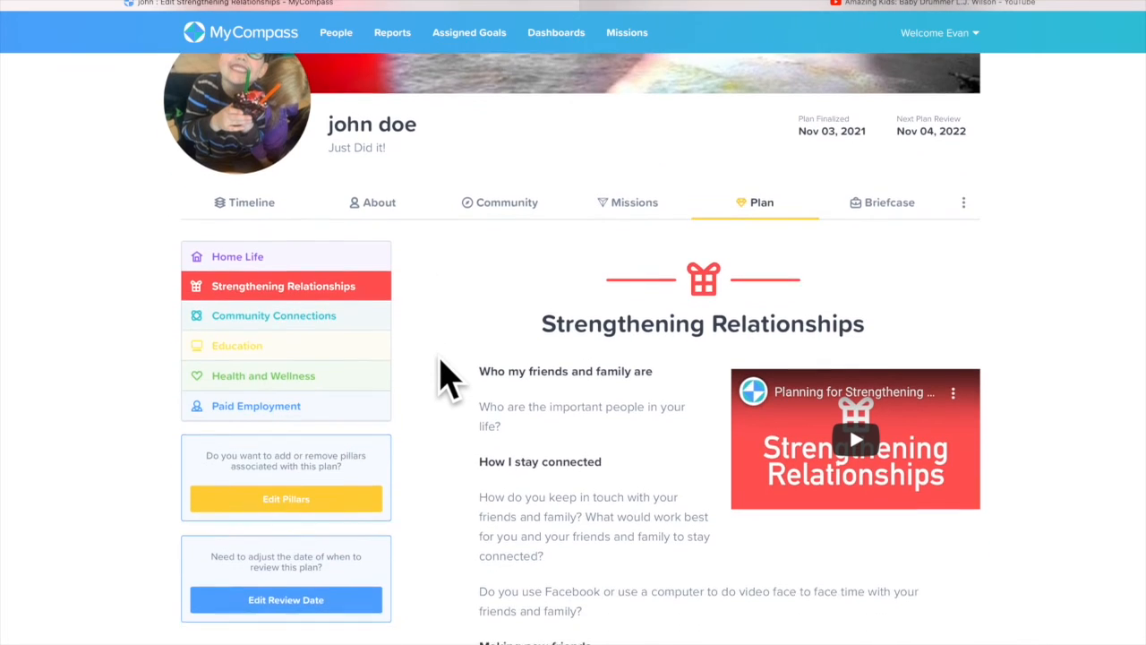
pyautogui.scroll(-5, 445, 380)
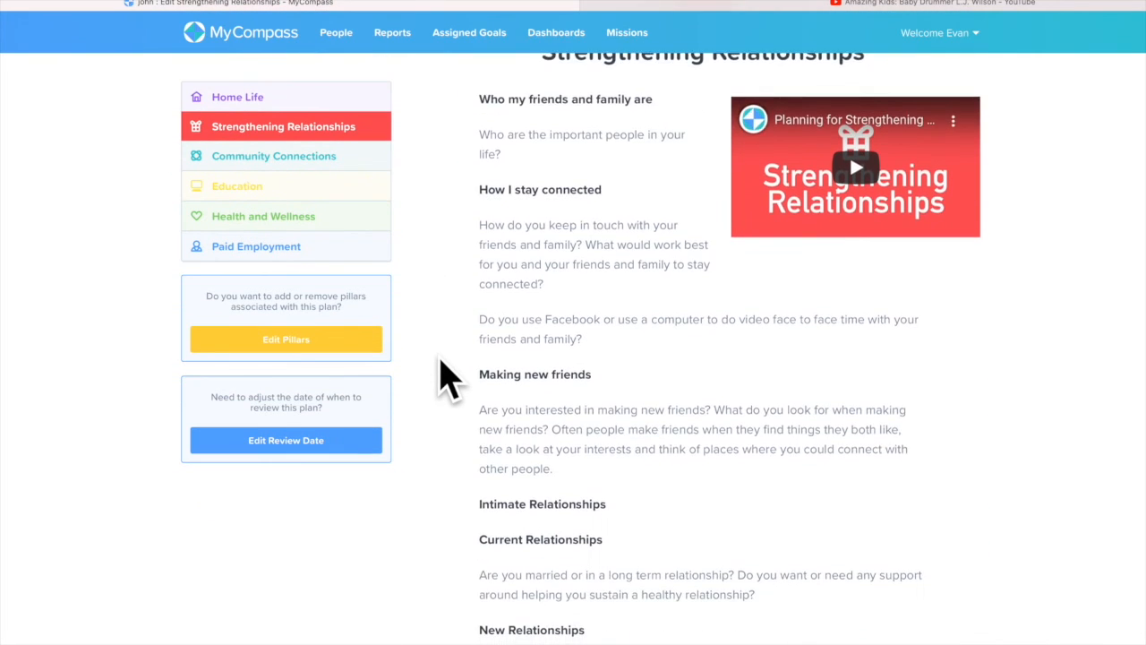
pyautogui.scroll(2, 445, 381)
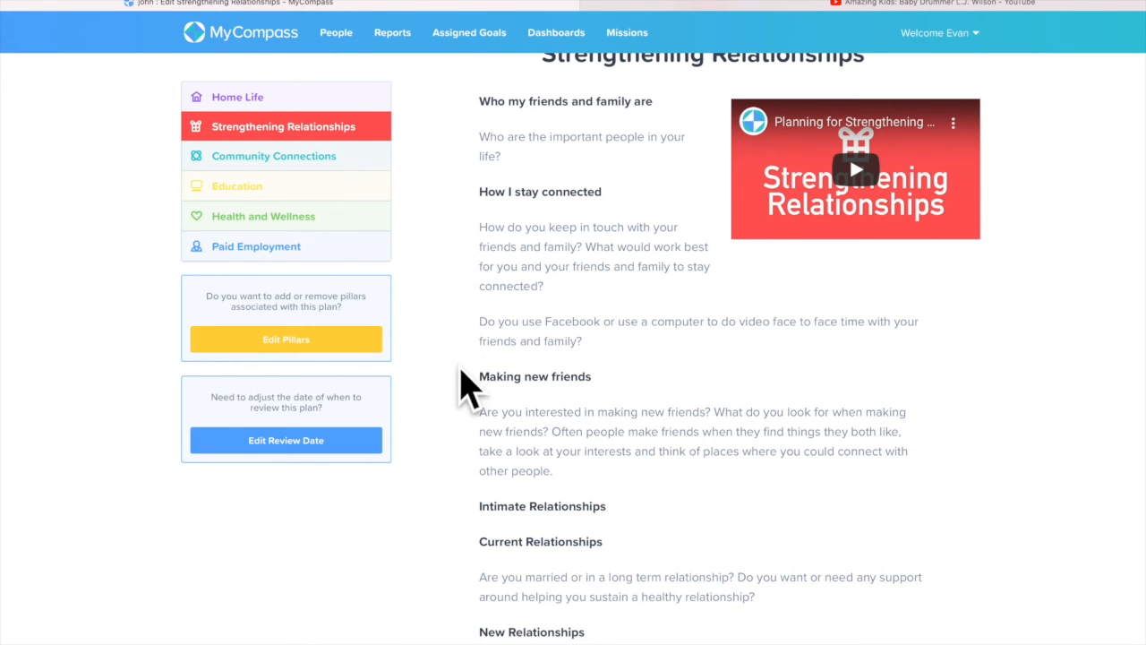
pyautogui.scroll(-6, 465, 385)
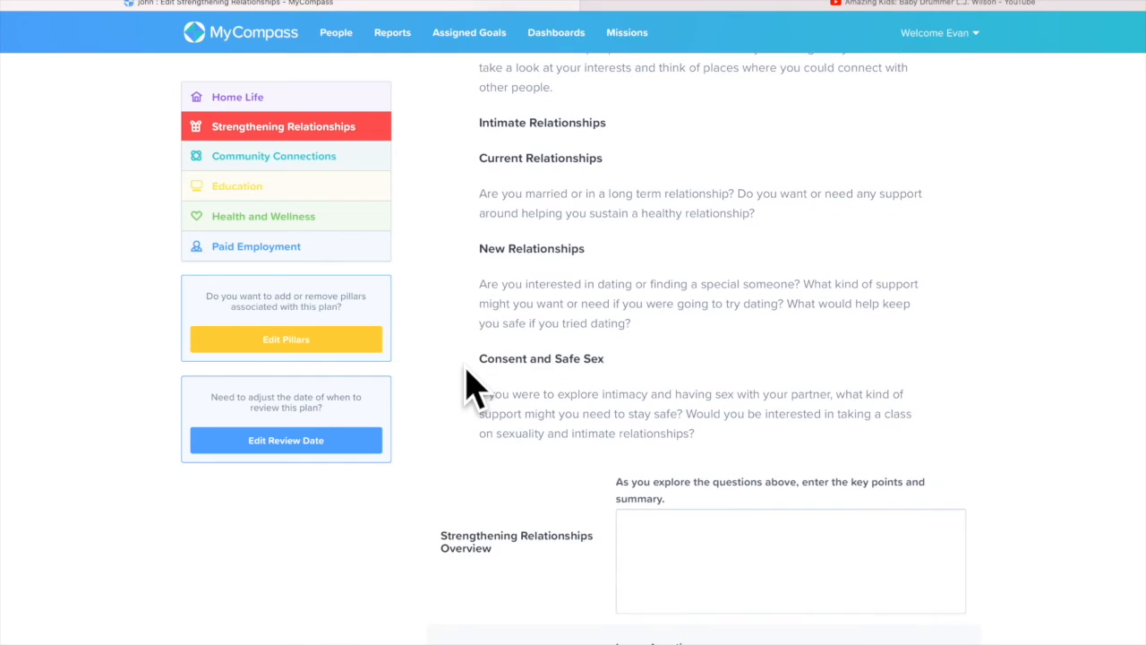
pyautogui.scroll(-1, 473, 387)
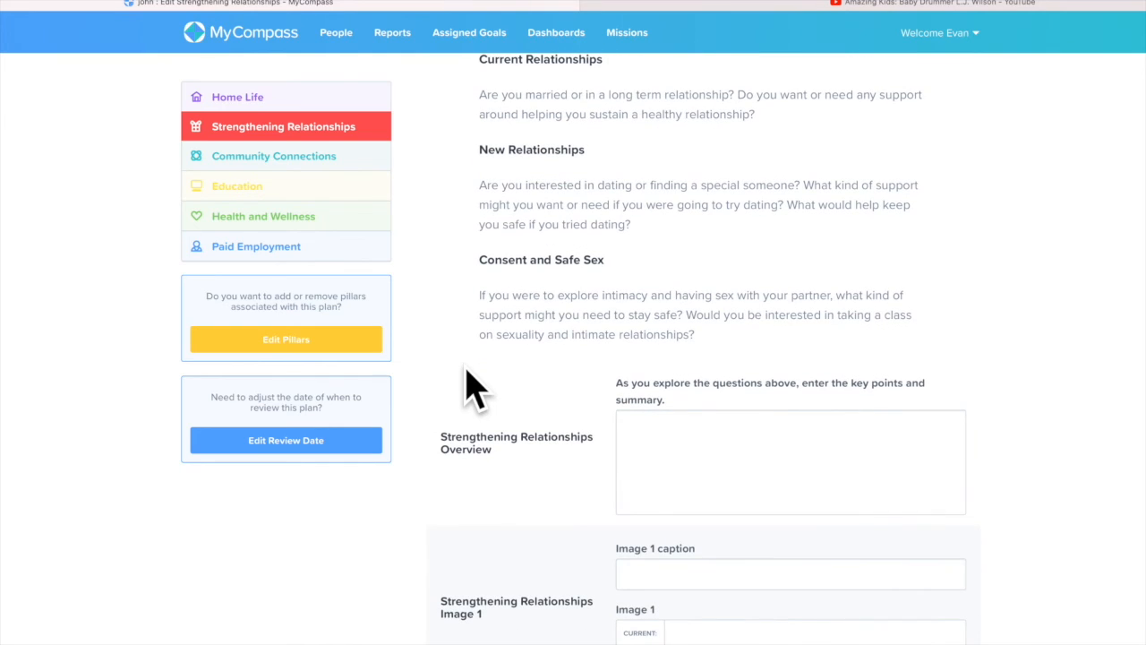
pyautogui.scroll(-5, 473, 387)
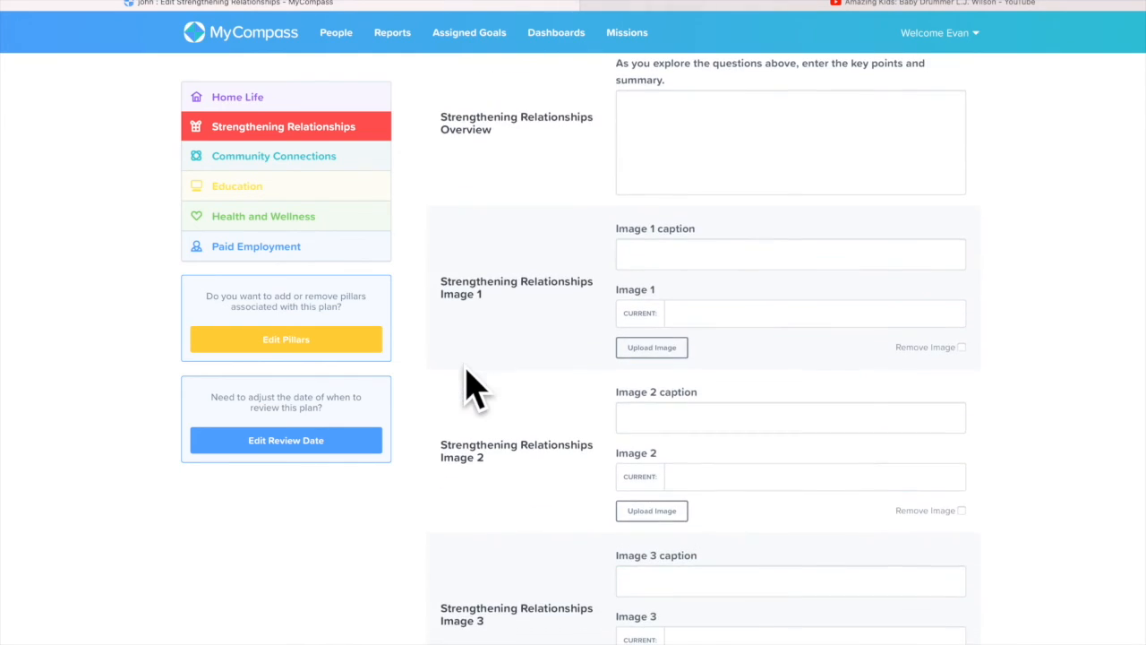
pyautogui.click(665, 121)
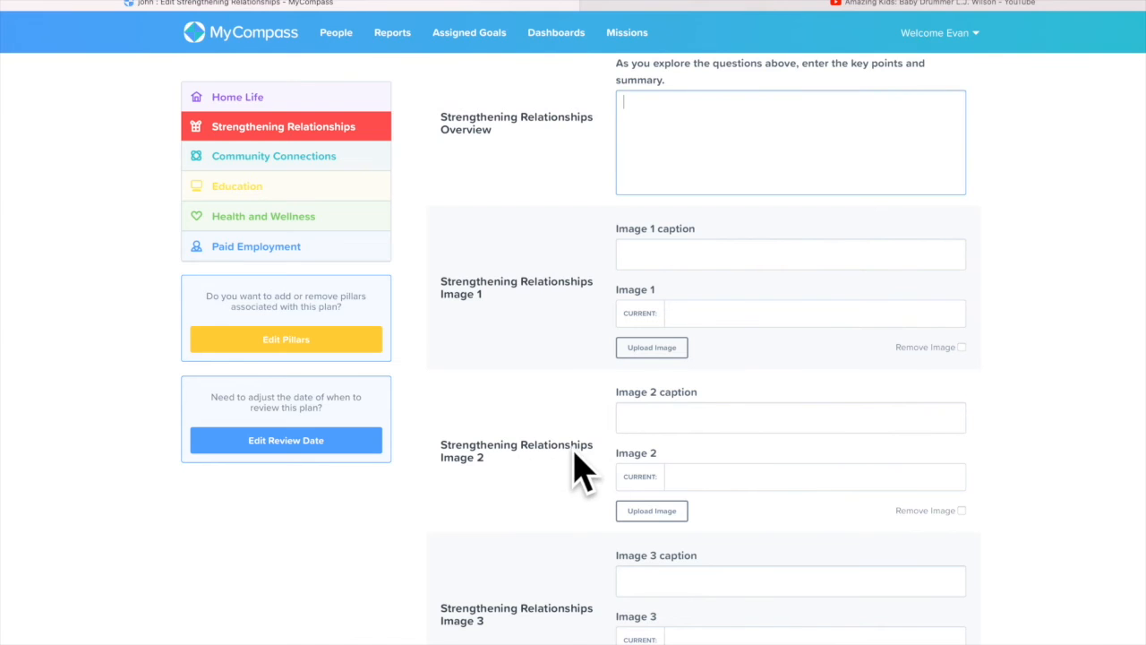
pyautogui.scroll(-9, 573, 453)
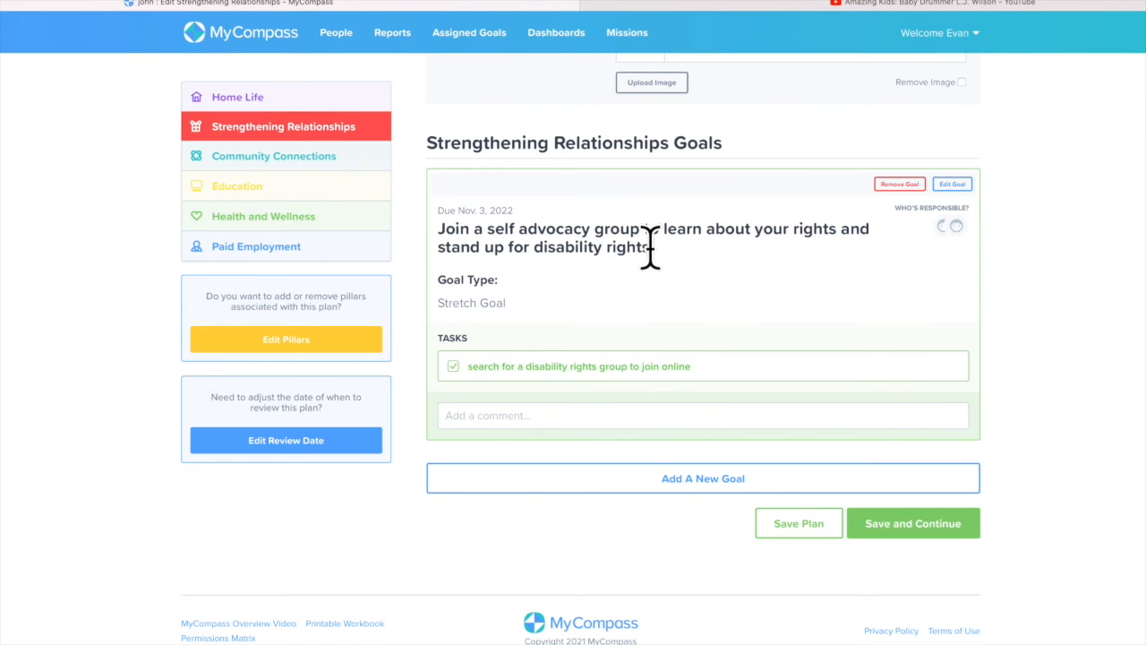
# Start a new Strengthening Relationships goal using the suggested goal "Join Facebook to stay connected with family and friends"
pyautogui.click(672, 491)
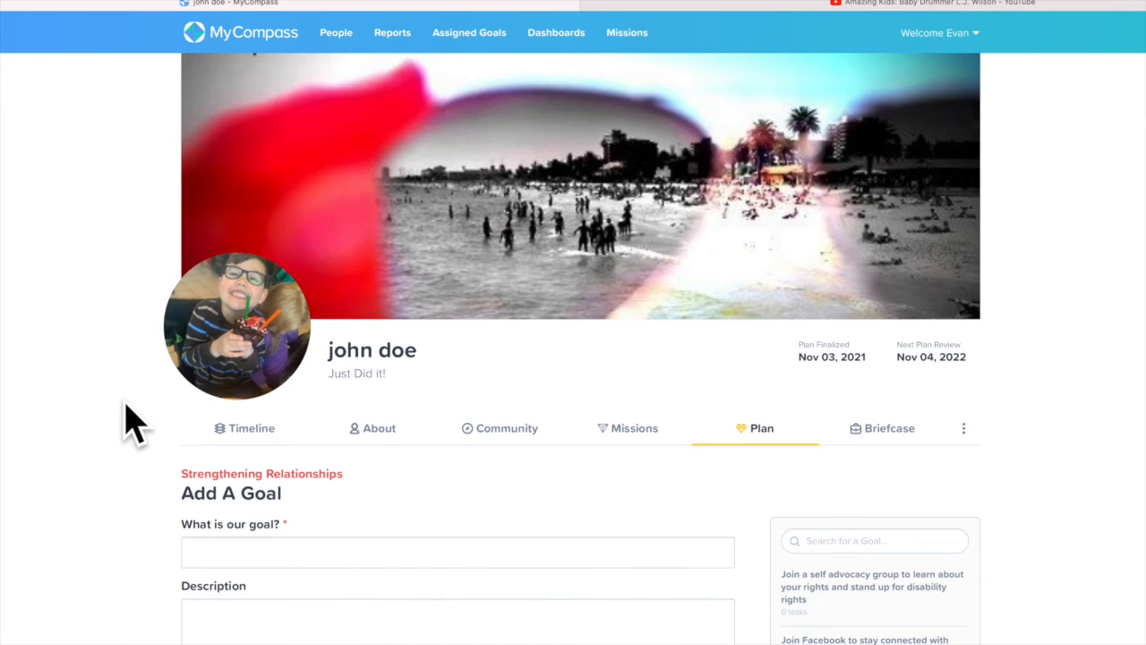
pyautogui.scroll(-3, 130, 412)
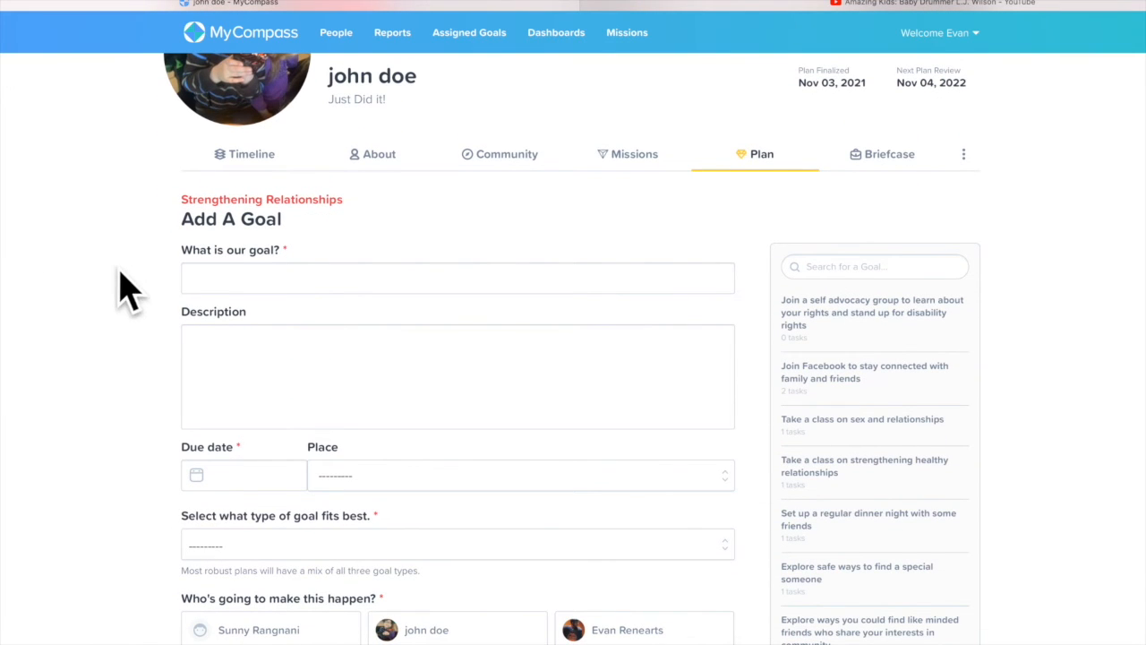
pyautogui.click(263, 277)
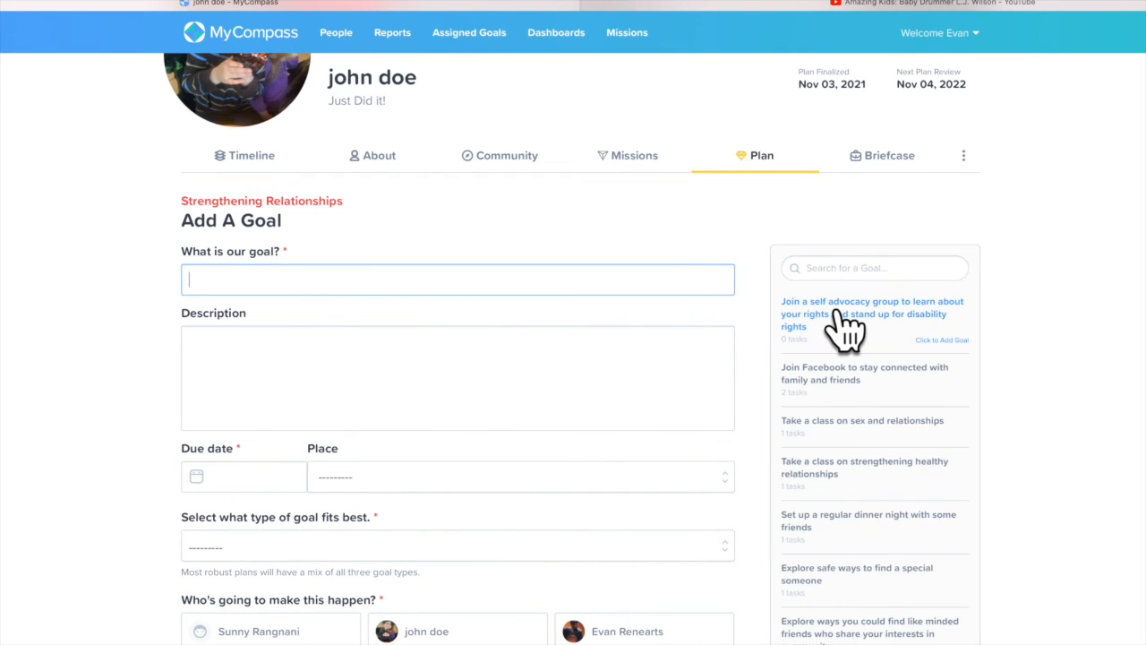
pyautogui.click(851, 386)
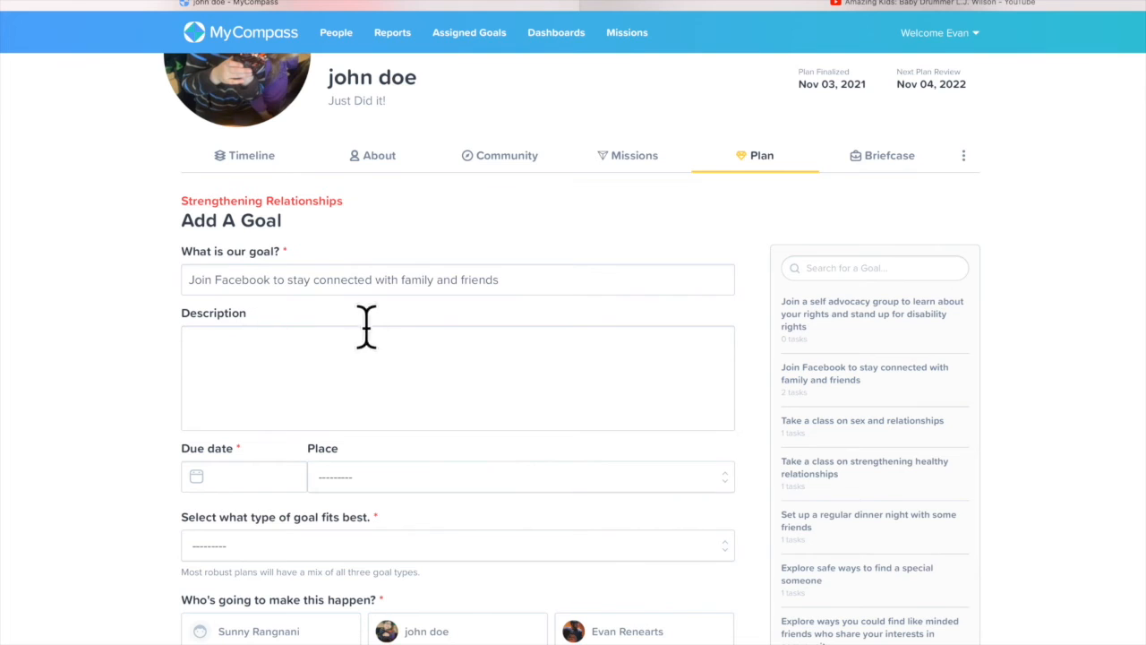
# Set the new goal's due date to 2021-12-01 and its goal type to Quick Win
pyautogui.scroll(-3, 331, 354)
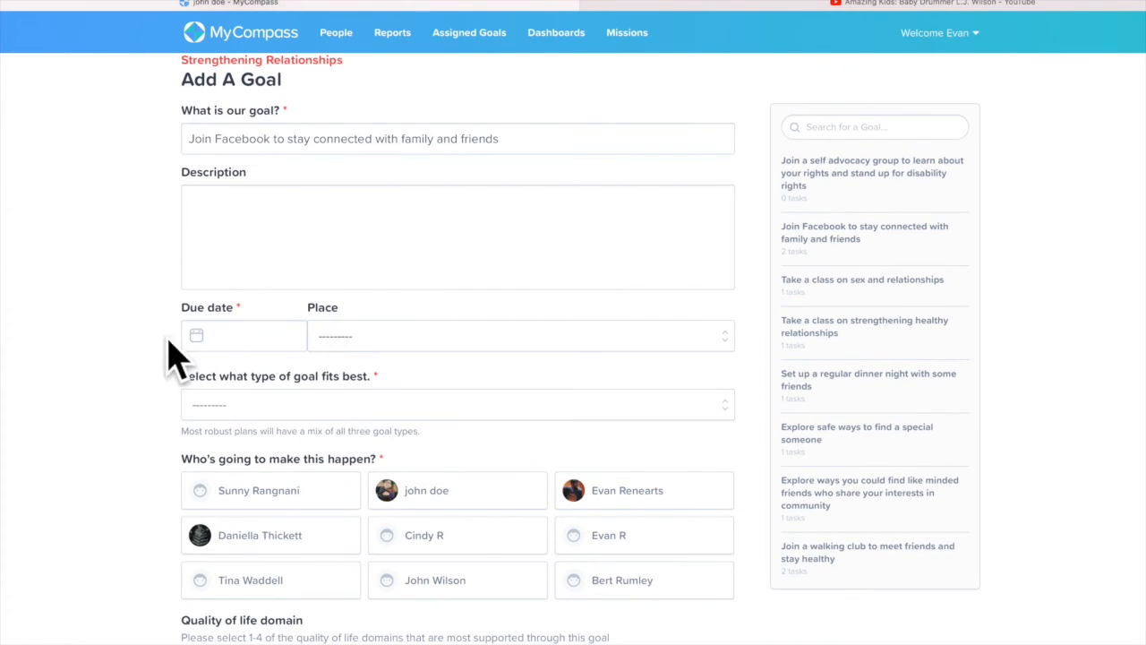
pyautogui.click(195, 338)
pyautogui.click(269, 404)
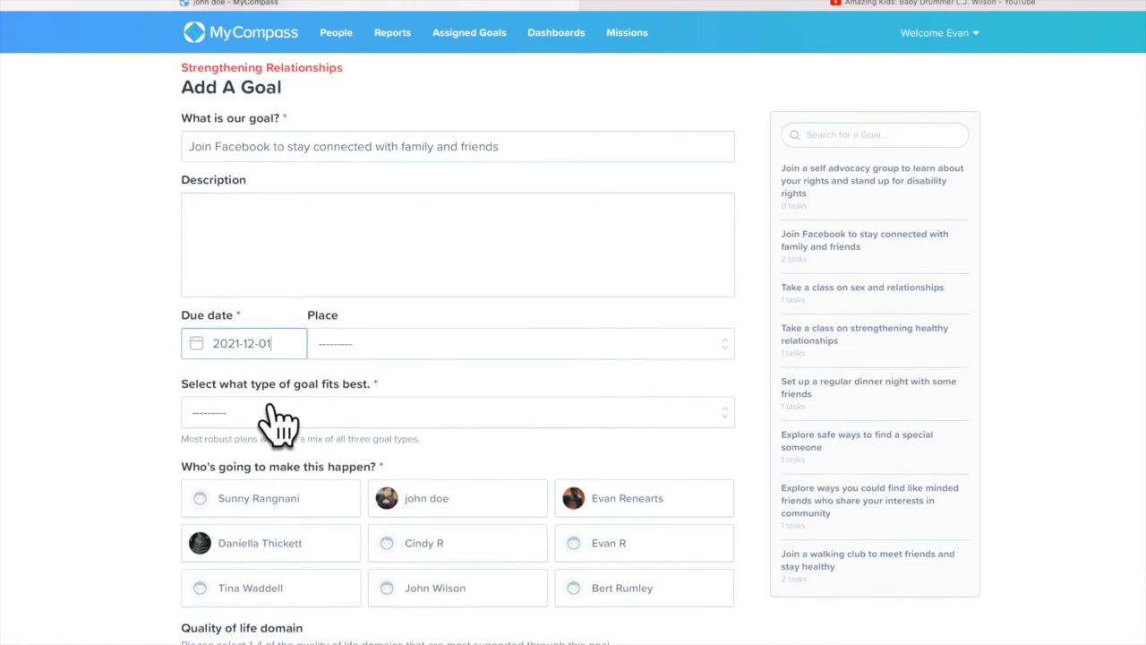
pyautogui.scroll(-1, 120, 372)
pyautogui.scroll(-1, 134, 367)
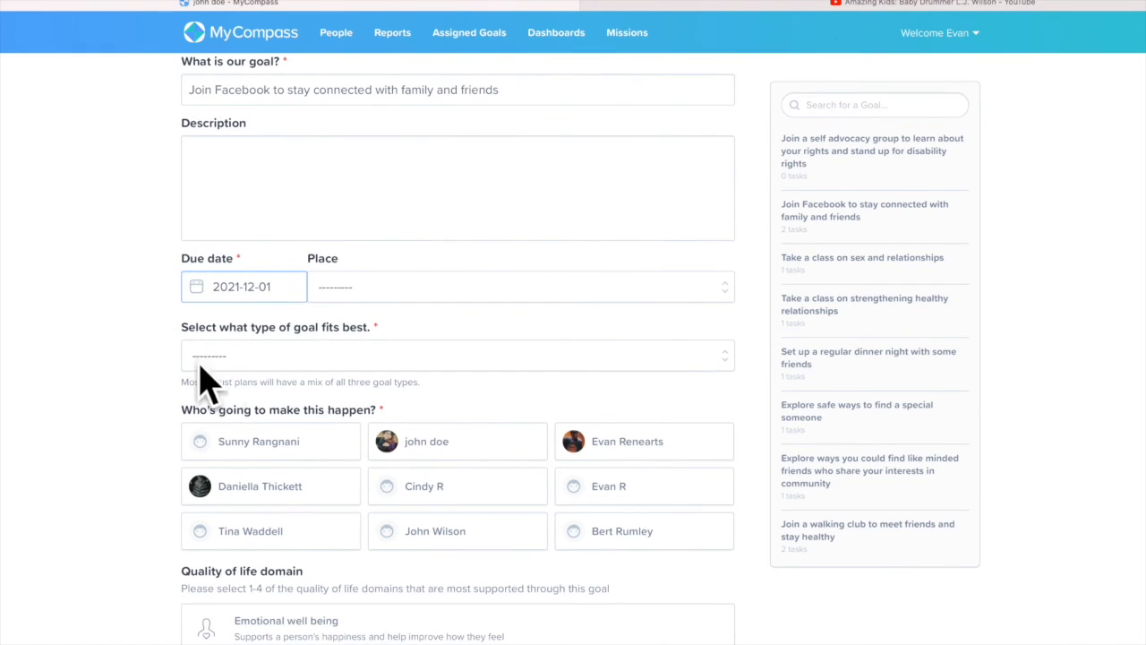
pyautogui.click(262, 362)
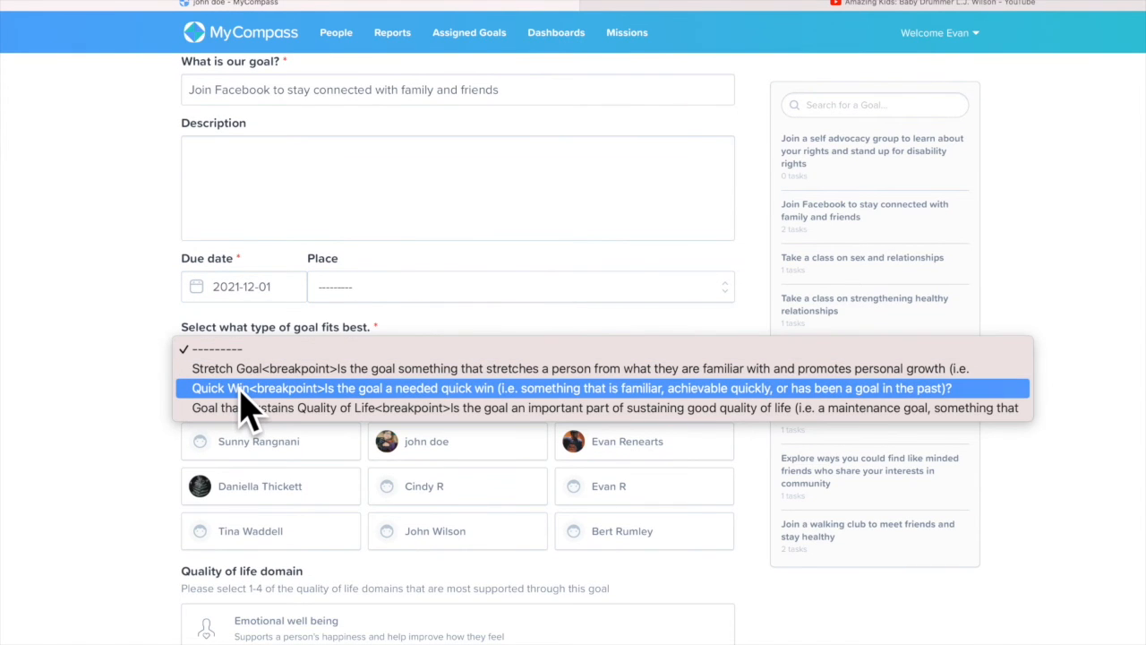
pyautogui.click(276, 390)
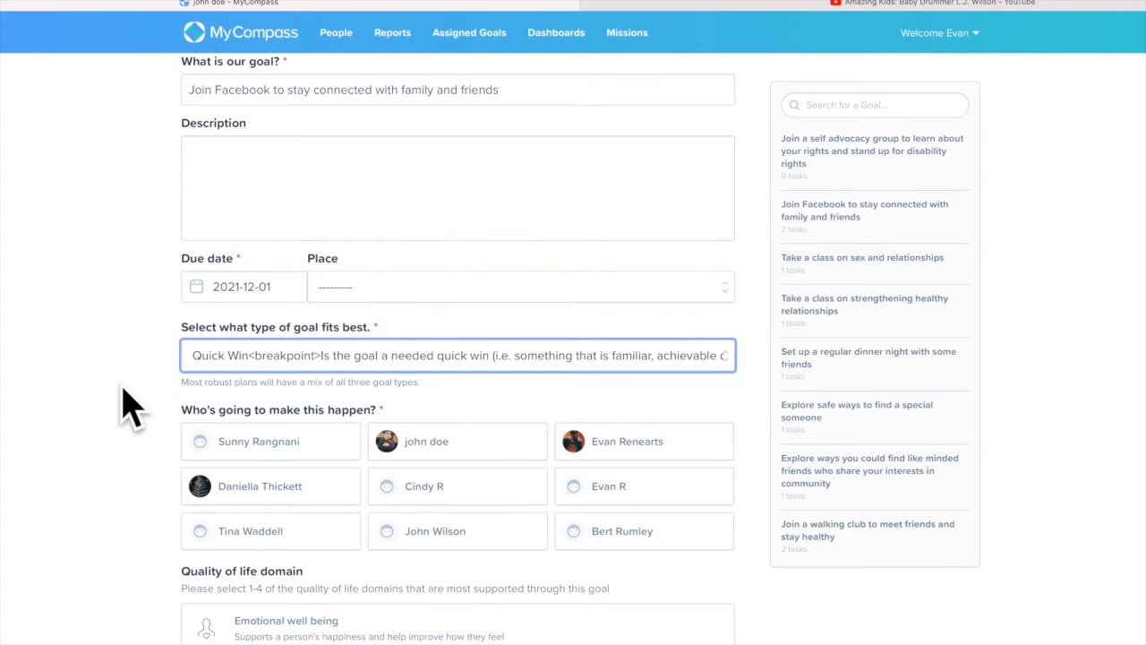
# Assign two responsible people to the goal and select the Social inclusion and Personal development quality of life domains
pyautogui.scroll(-3, 149, 394)
pyautogui.scroll(-1, 151, 379)
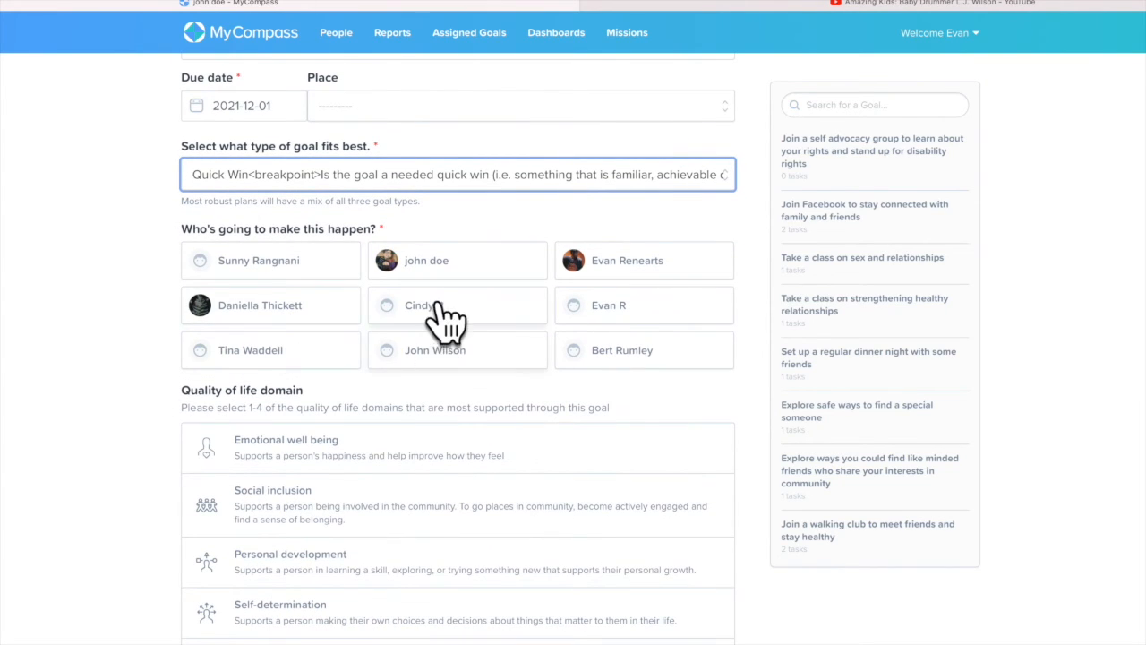
pyautogui.click(602, 305)
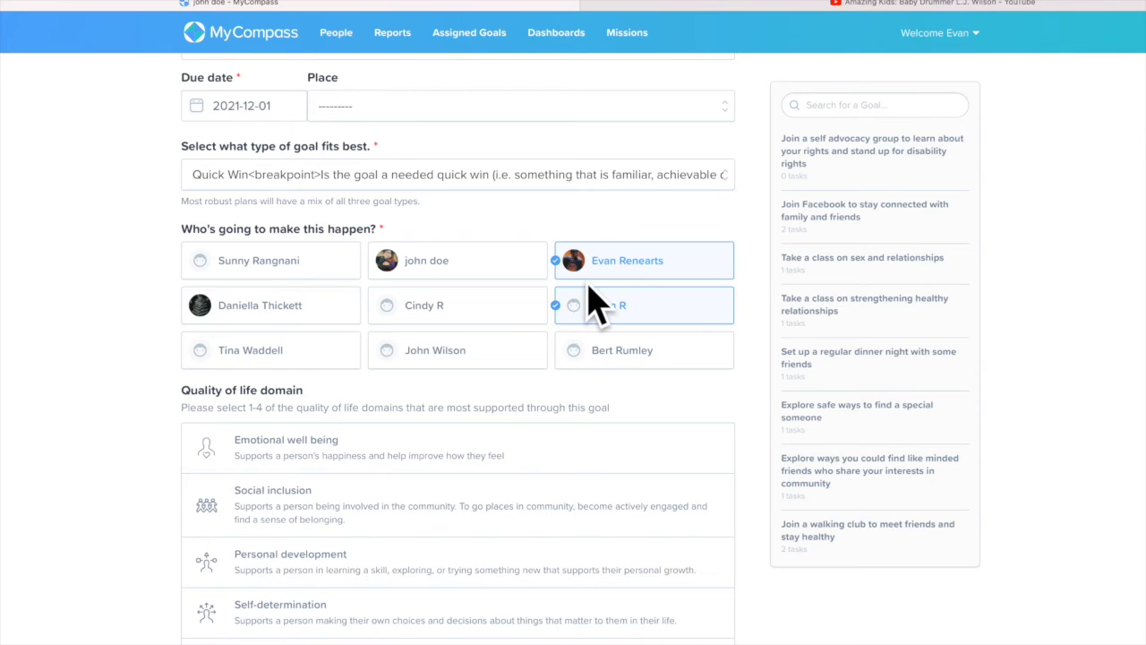
pyautogui.scroll(-5, 125, 318)
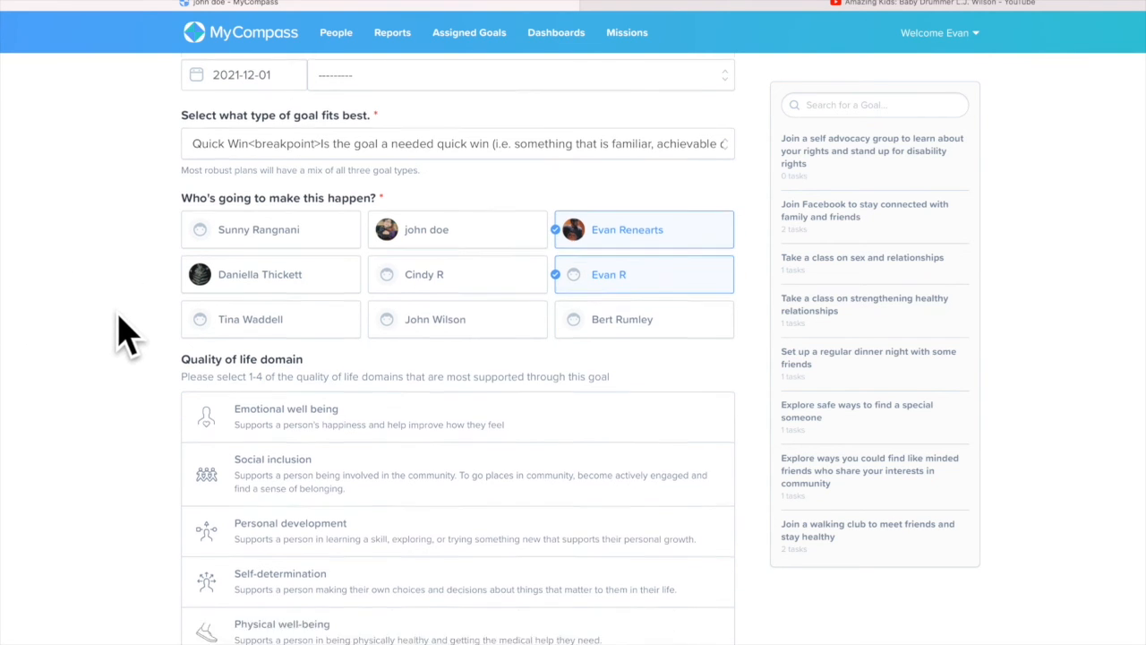
pyautogui.click(281, 274)
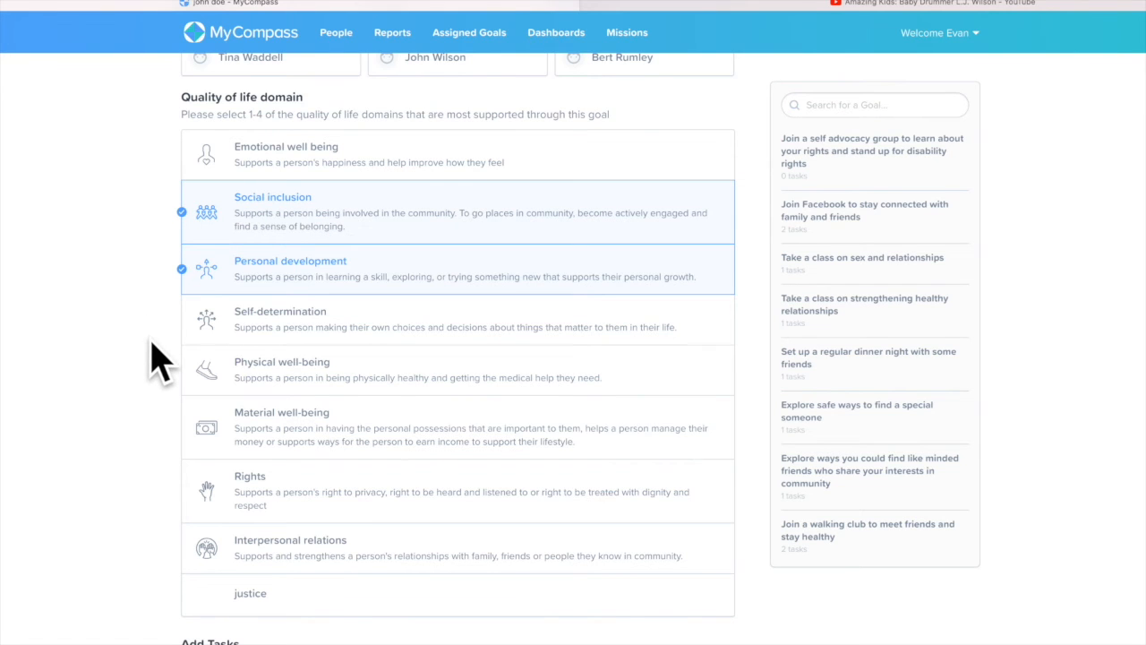
# Add a blank third task to the goal, remove it again, and save the goal to the pillar
pyautogui.scroll(-5, 157, 363)
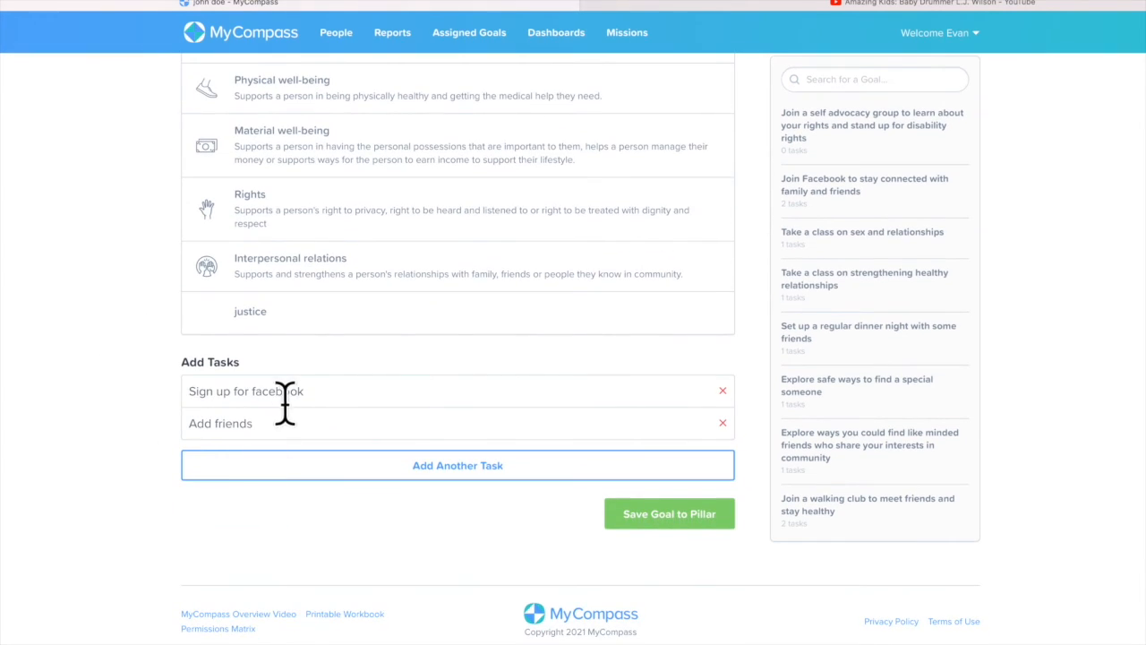
pyautogui.click(435, 483)
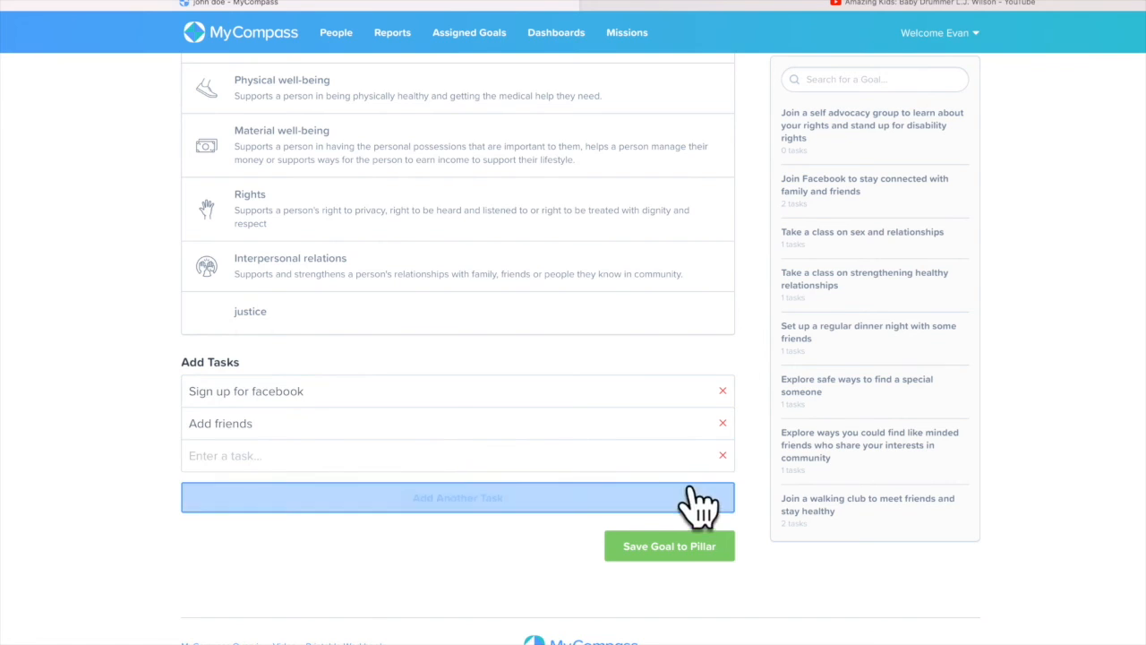
pyautogui.click(721, 457)
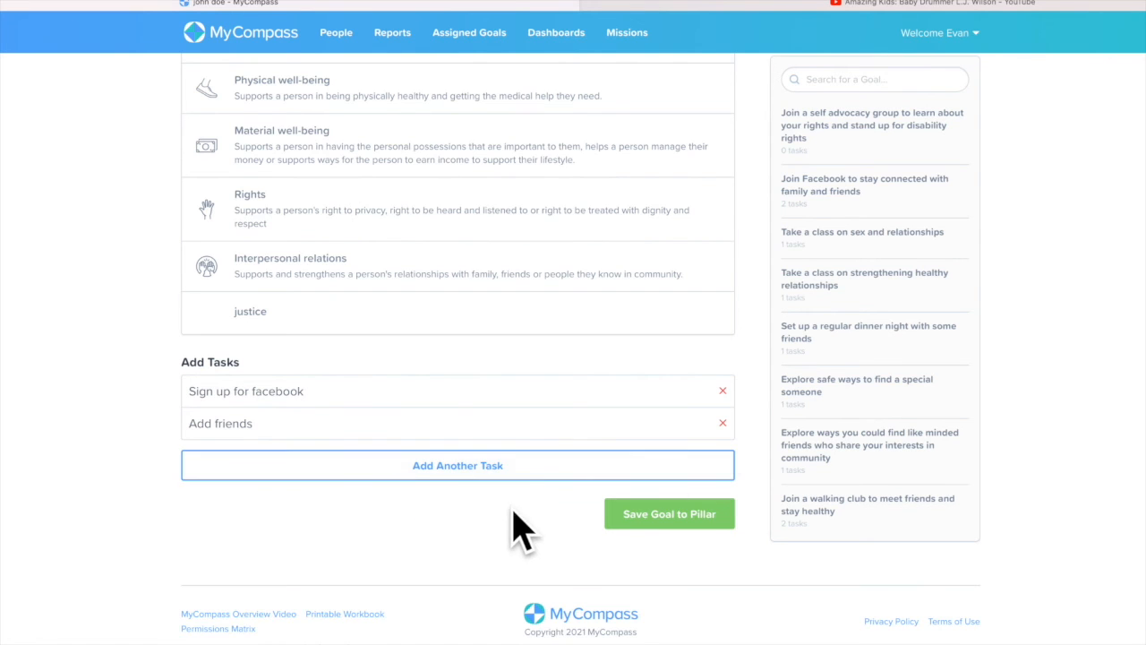
pyautogui.click(670, 519)
# Open the plan's review date for editing and update it with 2022-11-04 as the date
pyautogui.scroll(-5, 479, 519)
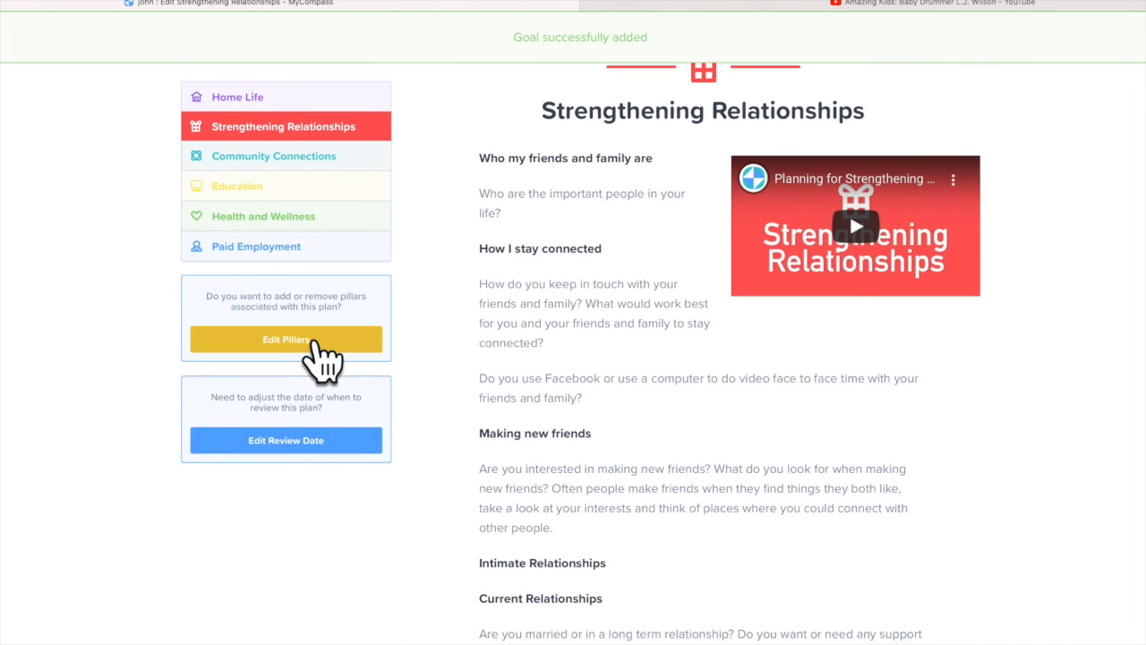
pyautogui.click(358, 446)
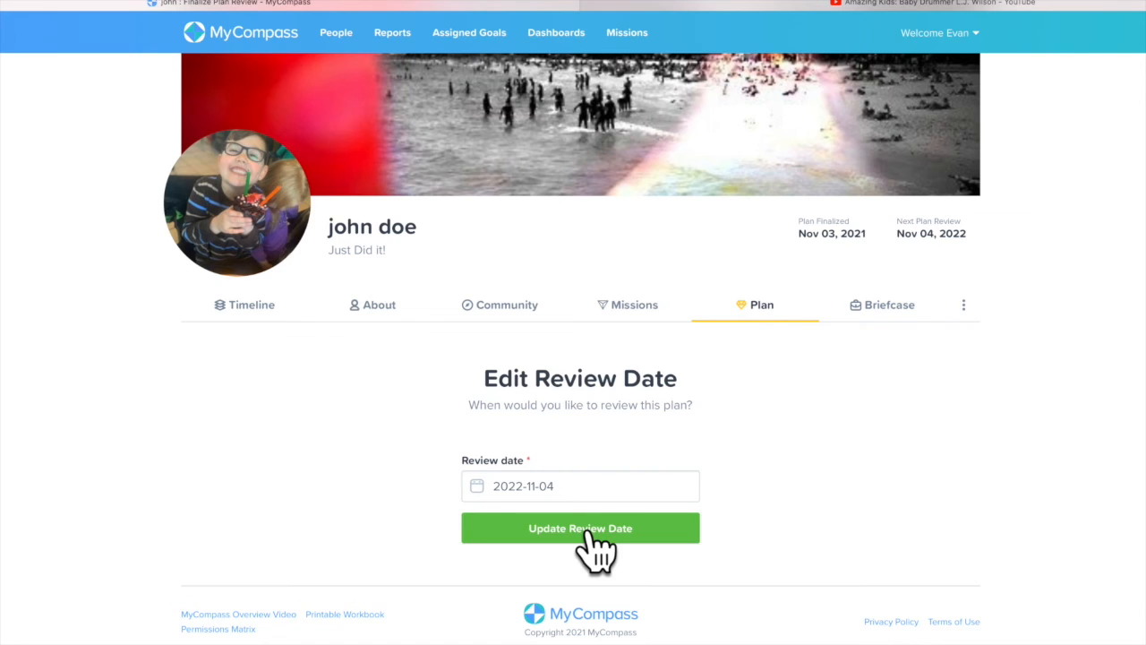
pyautogui.click(527, 530)
pyautogui.scroll(-5, 457, 499)
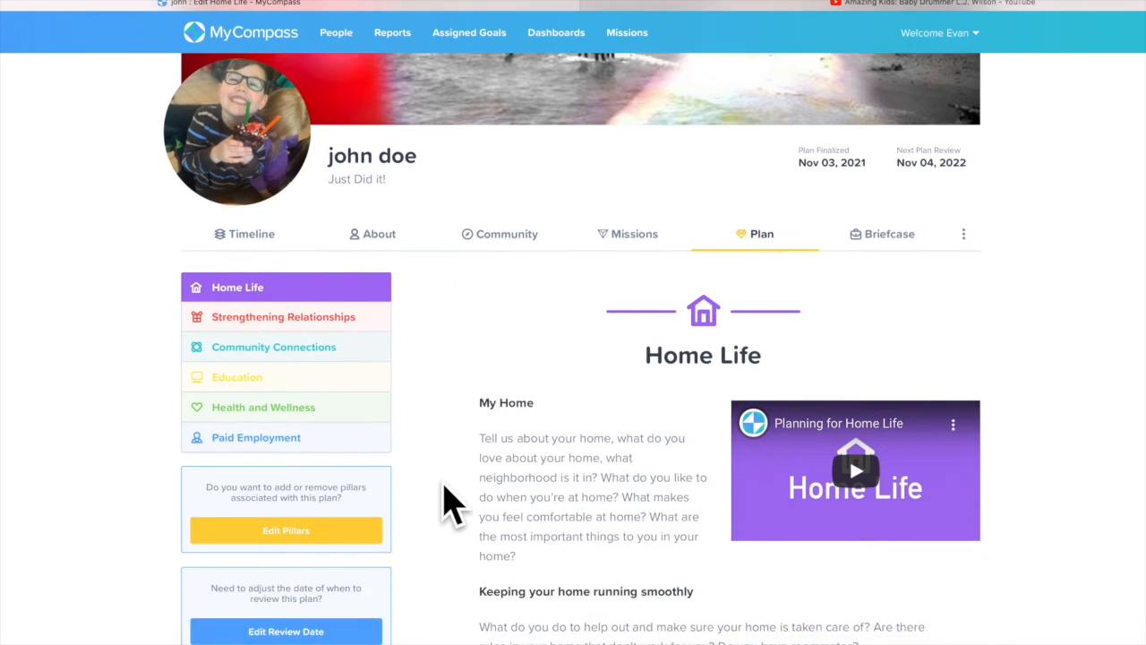
pyautogui.scroll(-1, 443, 504)
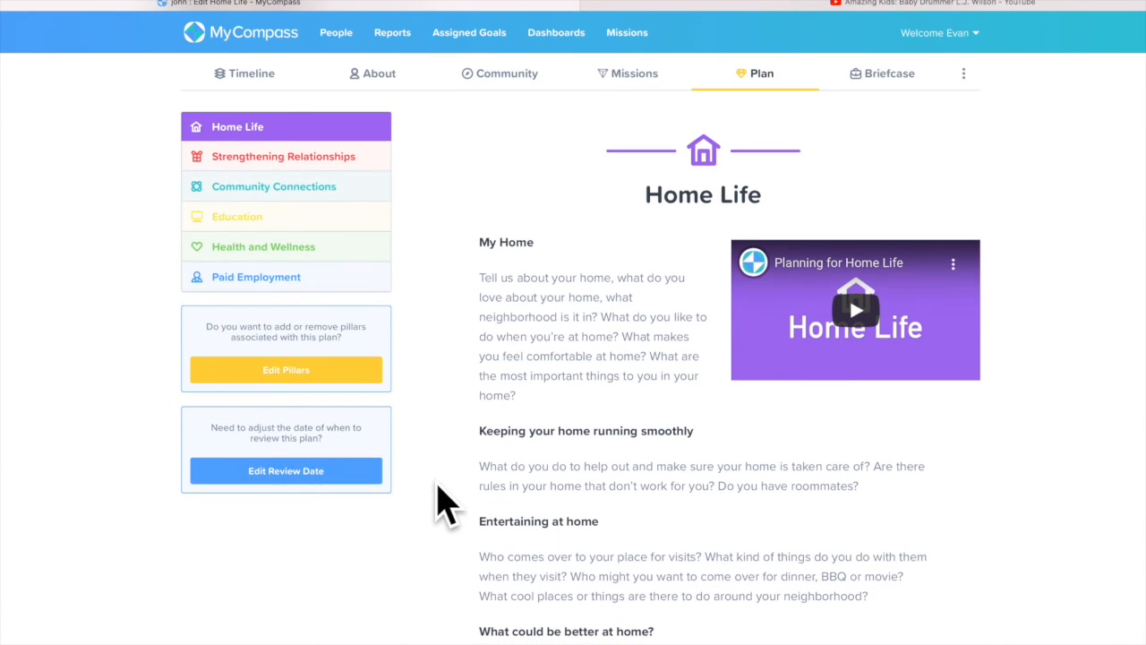
# Look through the Strengthening Relationships pillar of the plan, from its guiding questions and image fields down to its goals
pyautogui.click(309, 166)
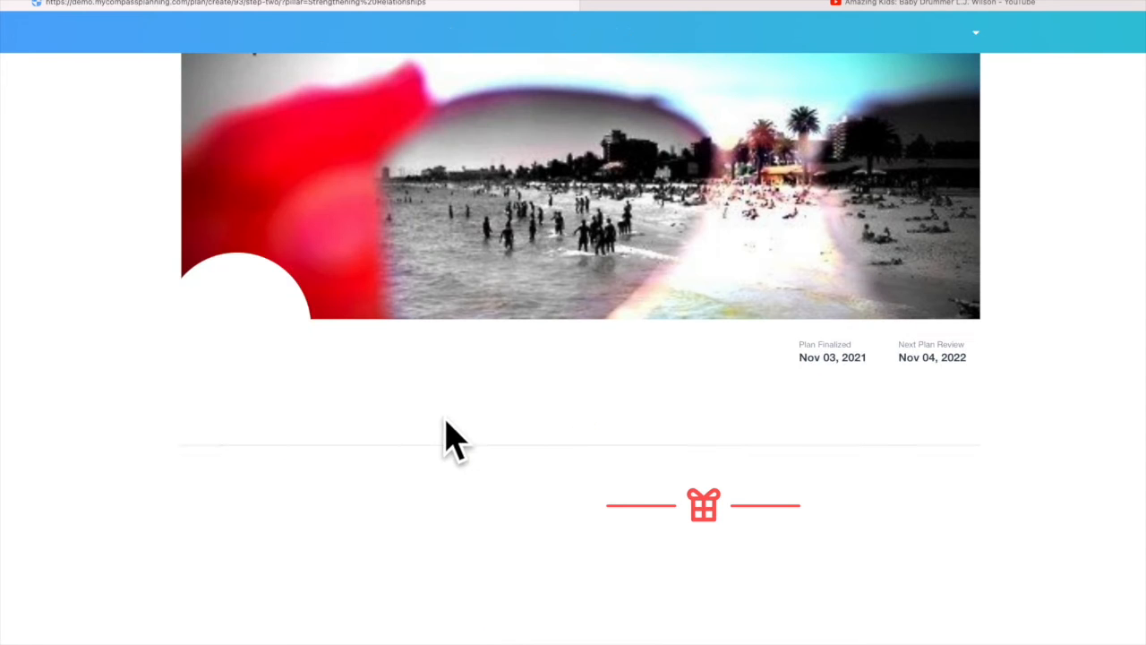
pyautogui.scroll(-10, 448, 435)
pyautogui.scroll(-10, 452, 439)
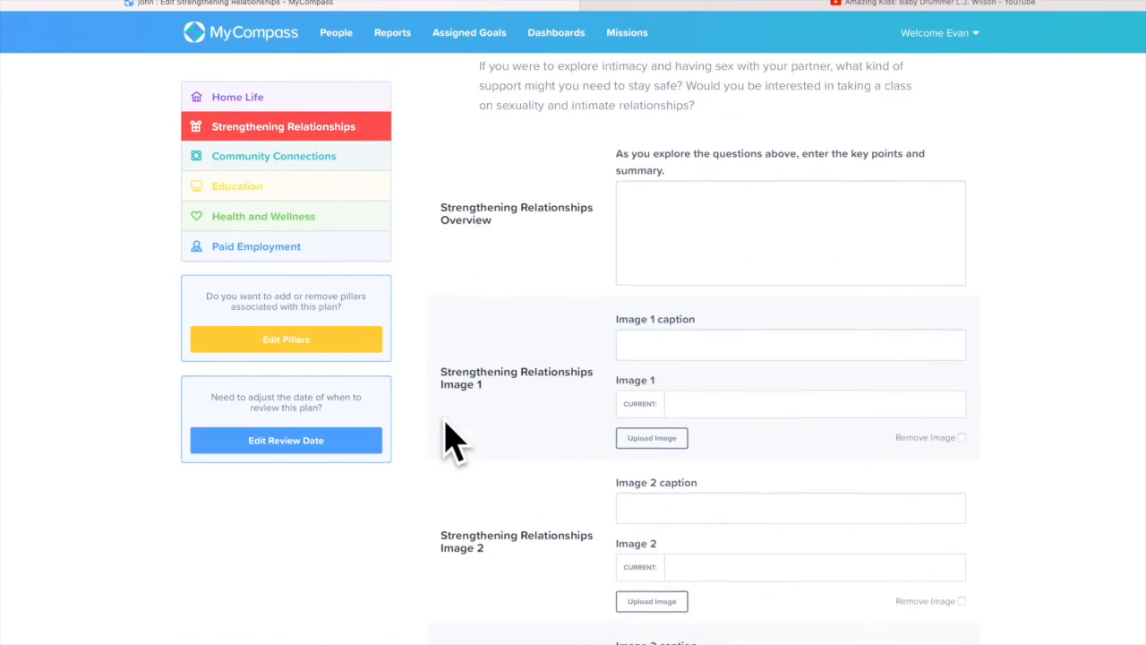
pyautogui.scroll(-4, 453, 439)
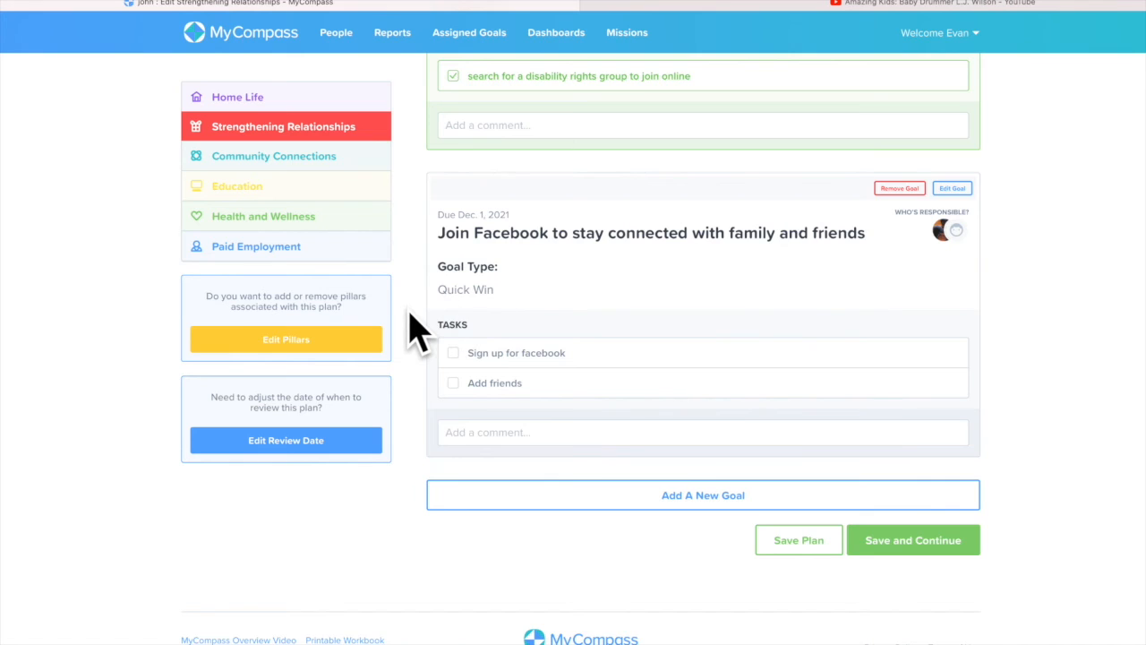
pyautogui.scroll(15, 414, 331)
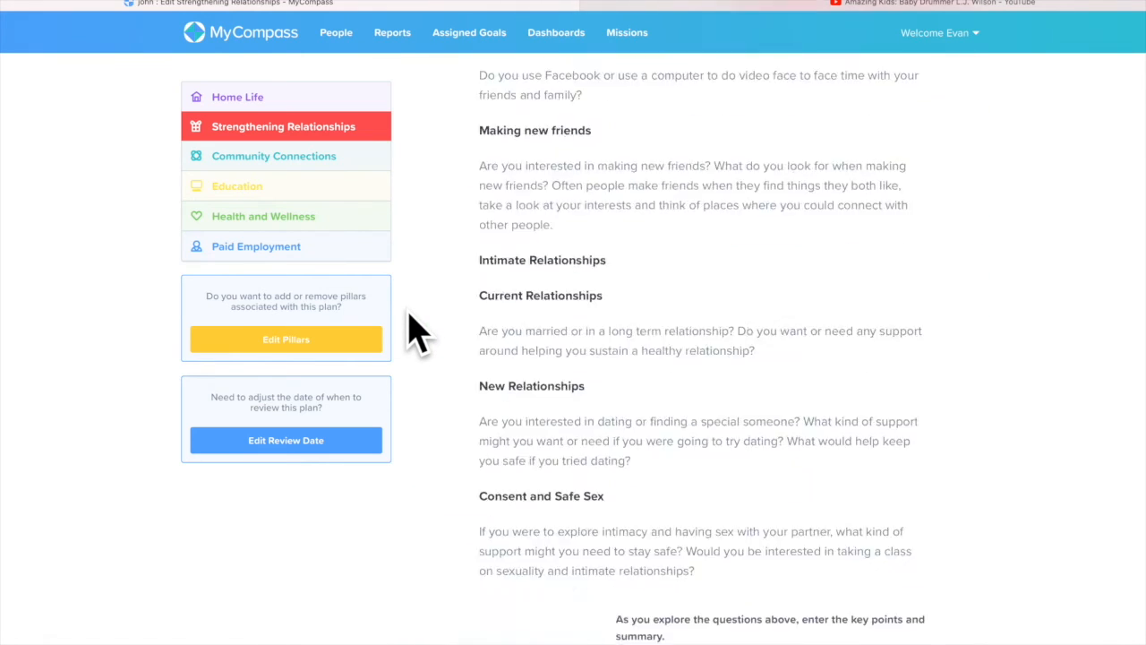
pyautogui.scroll(5, 414, 331)
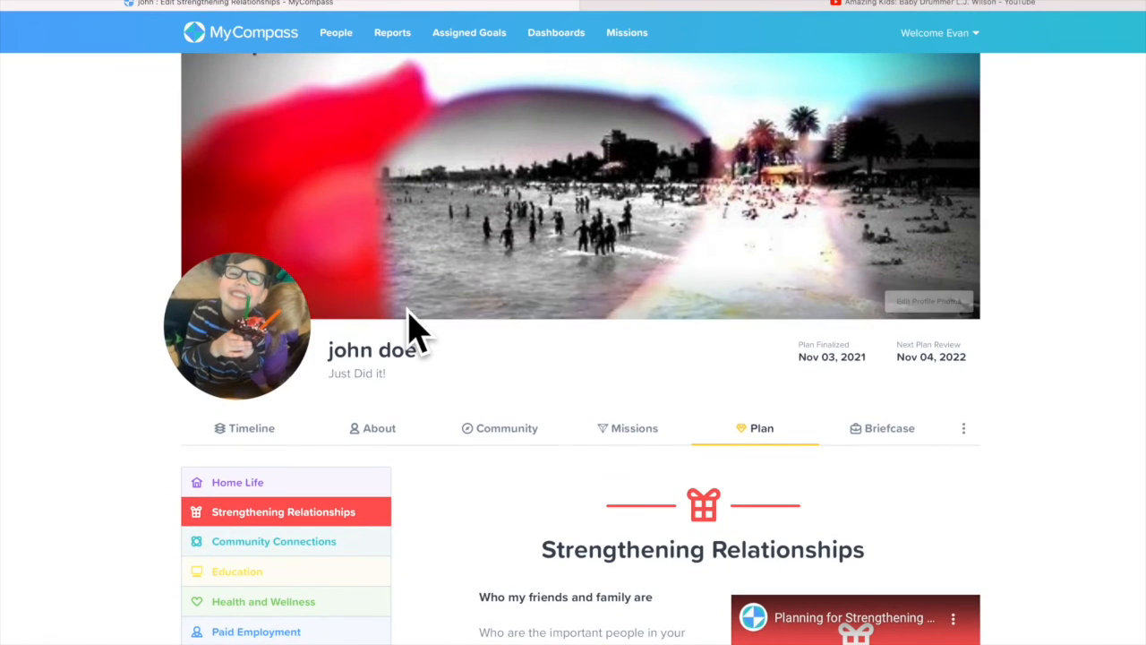
# Go to the dashboard of supported people, switch it to card view and look over each person's plan status
pyautogui.click(339, 36)
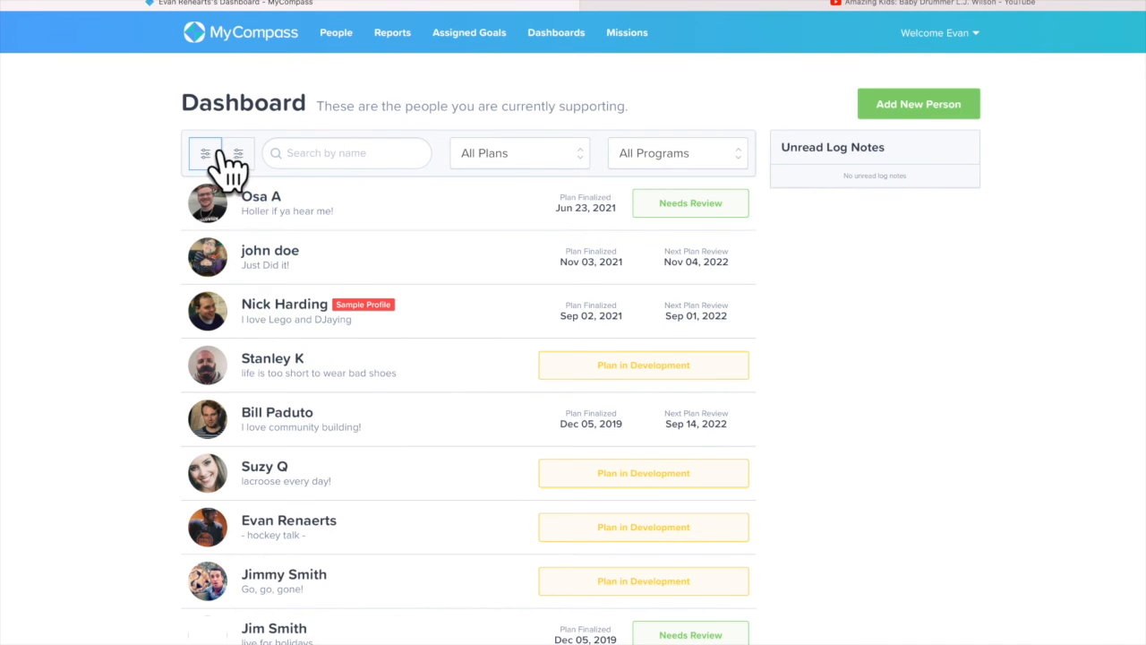
pyautogui.click(238, 154)
pyautogui.scroll(-3, 582, 362)
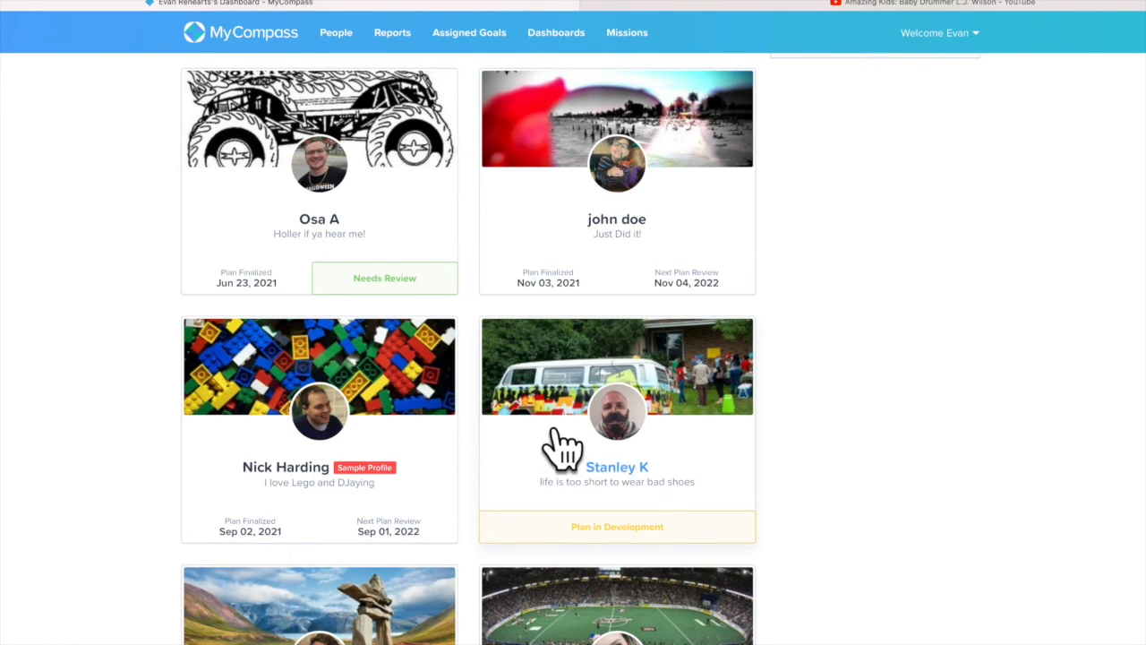
pyautogui.scroll(-4, 609, 458)
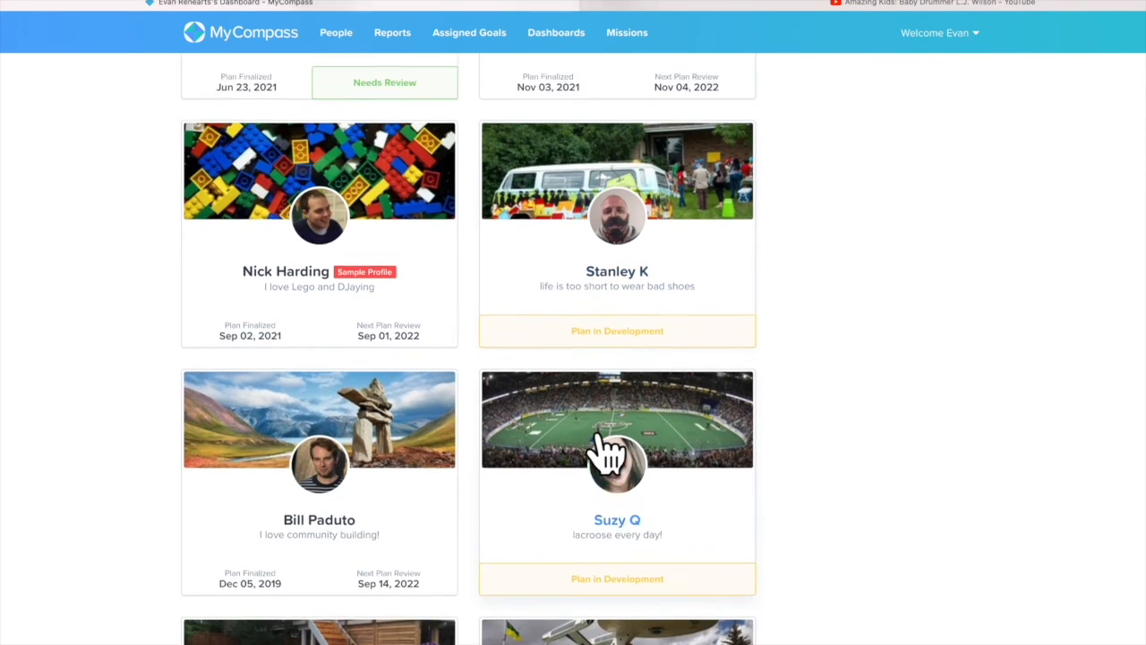
pyautogui.scroll(5, 609, 460)
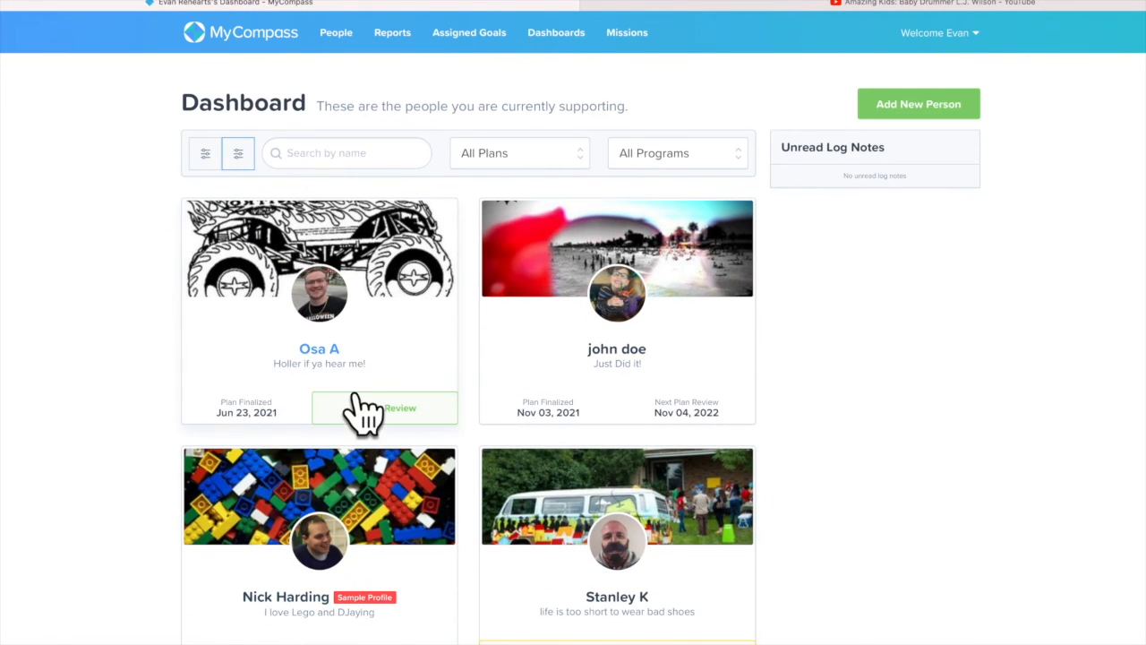
# Open the profile of the first person marked Needs Review and start the review of their plan
pyautogui.click(377, 405)
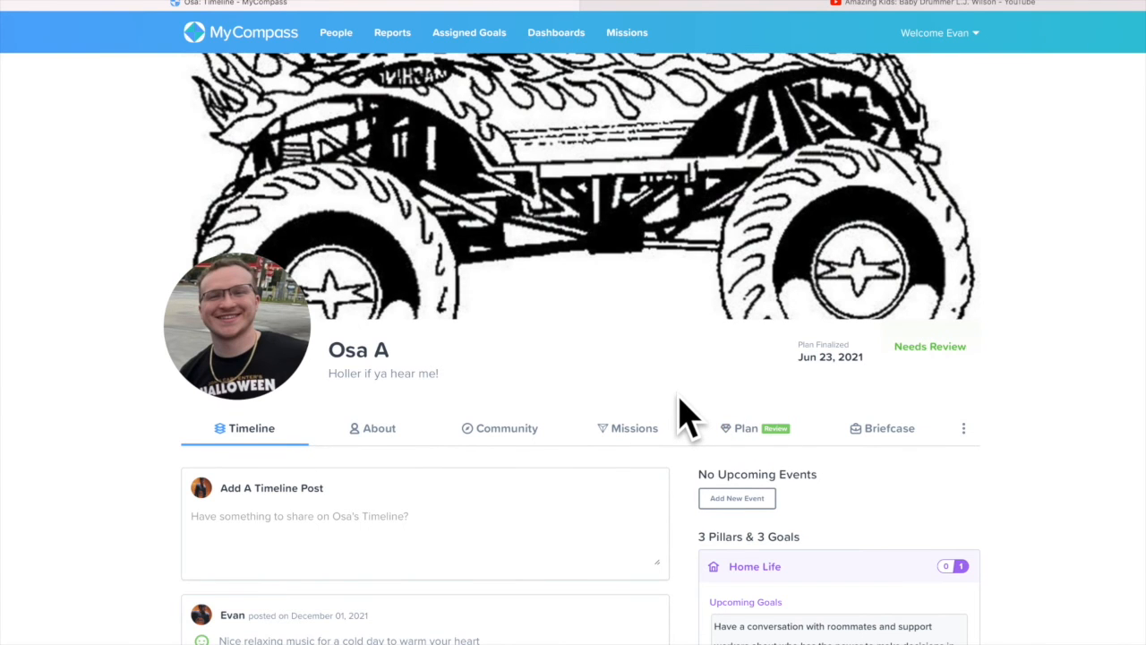
pyautogui.scroll(-3, 685, 416)
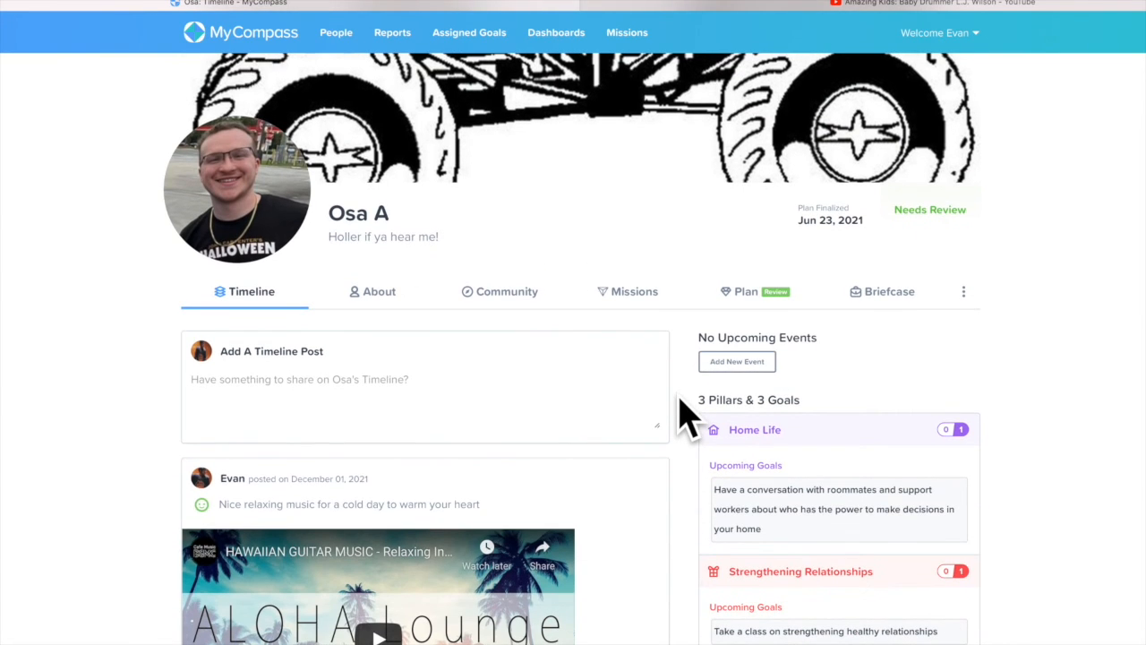
pyautogui.click(750, 294)
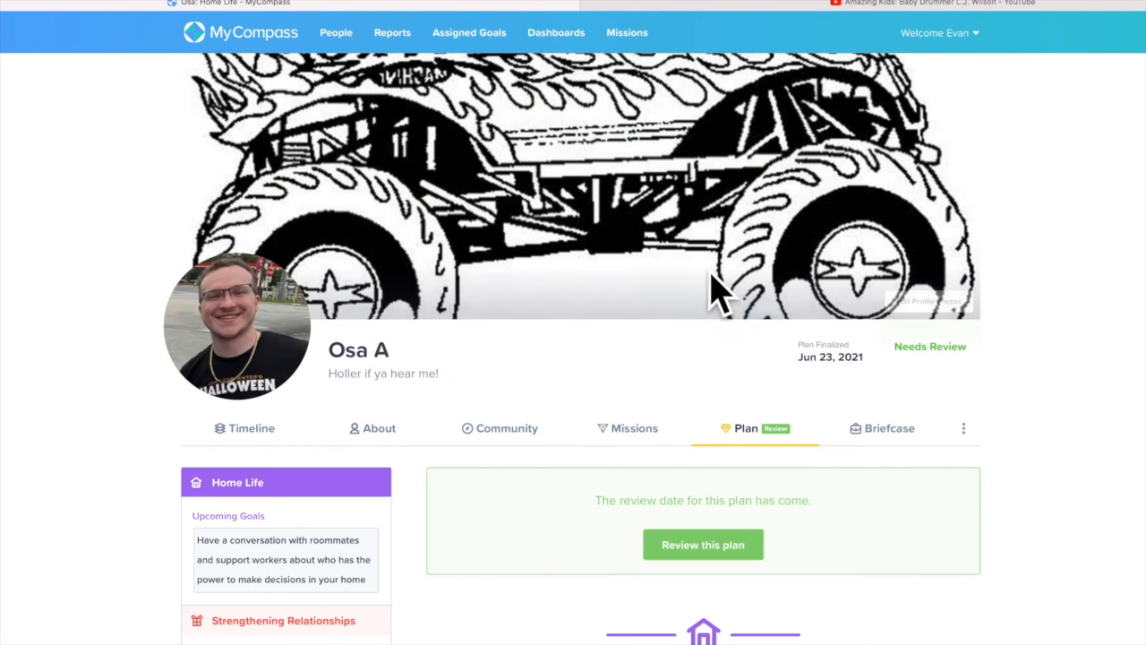
pyautogui.scroll(-3, 587, 448)
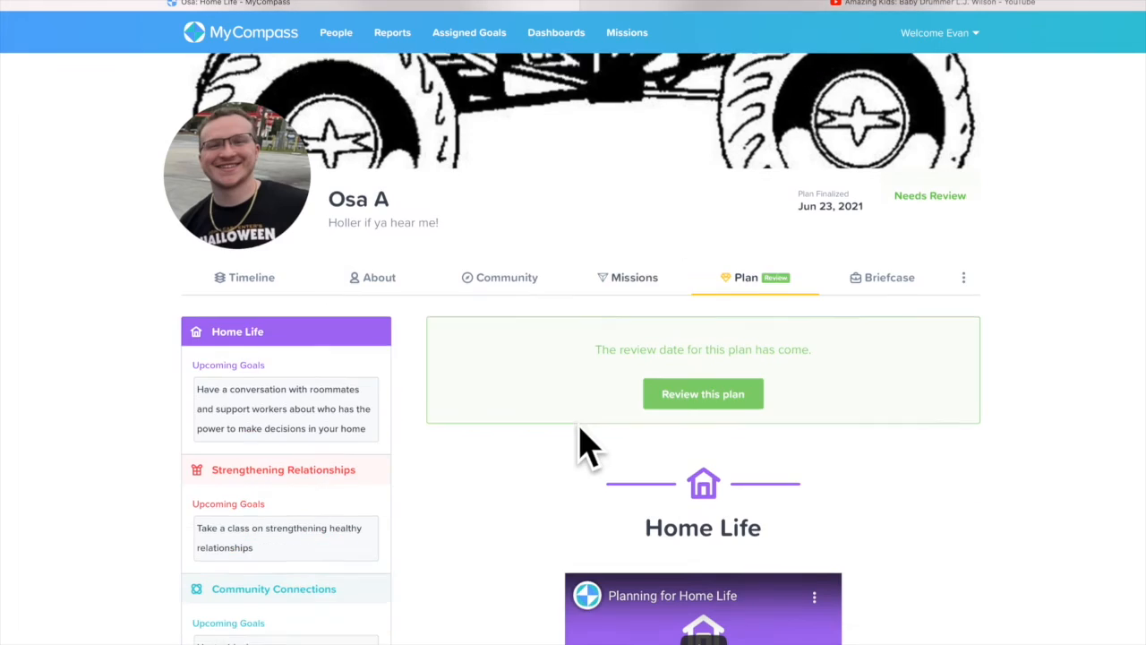
pyautogui.click(661, 383)
# Mark the roommate conversation and healthy relationships class goals as complete, and continue to the pillar review
pyautogui.scroll(-5, 550, 448)
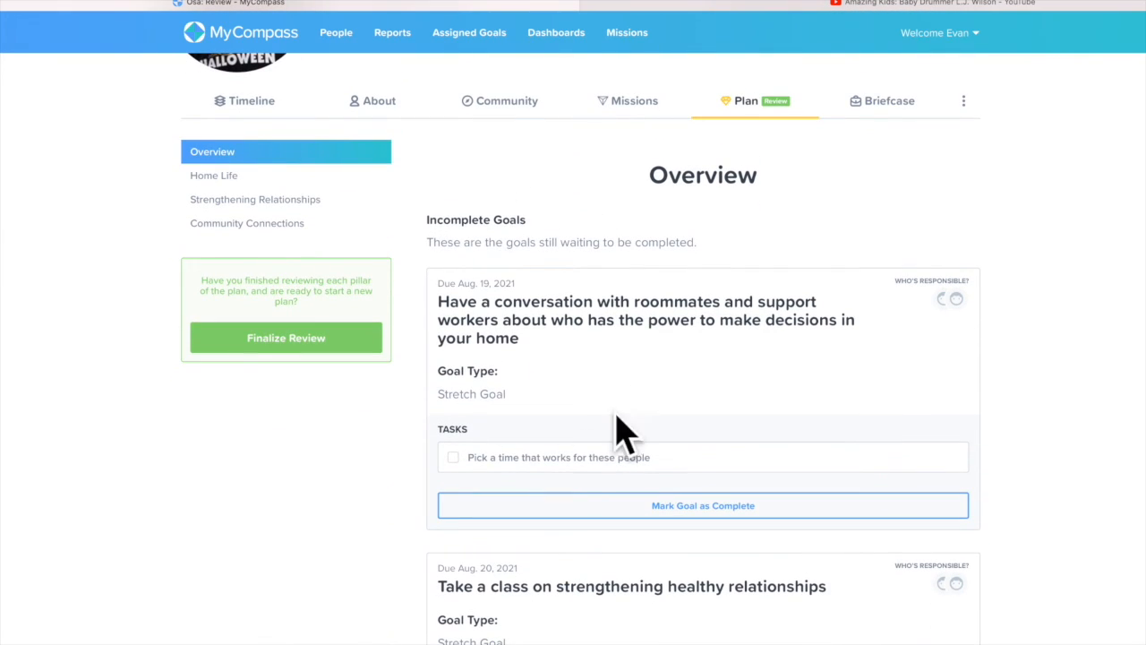
pyautogui.scroll(-1, 589, 318)
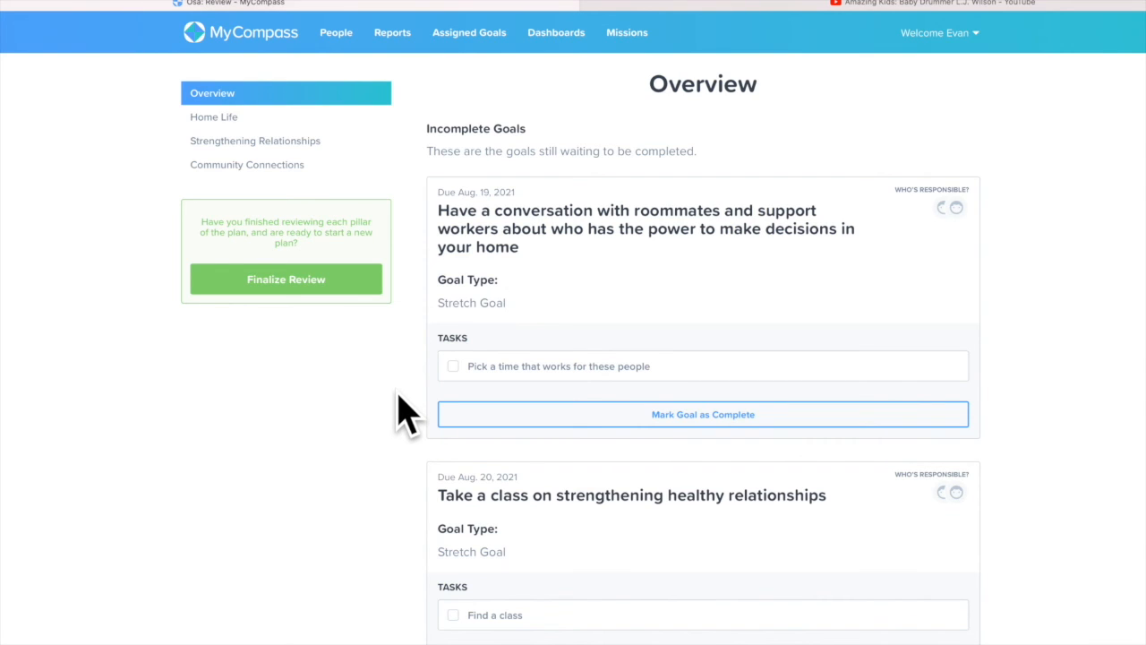
pyautogui.scroll(-3, 399, 411)
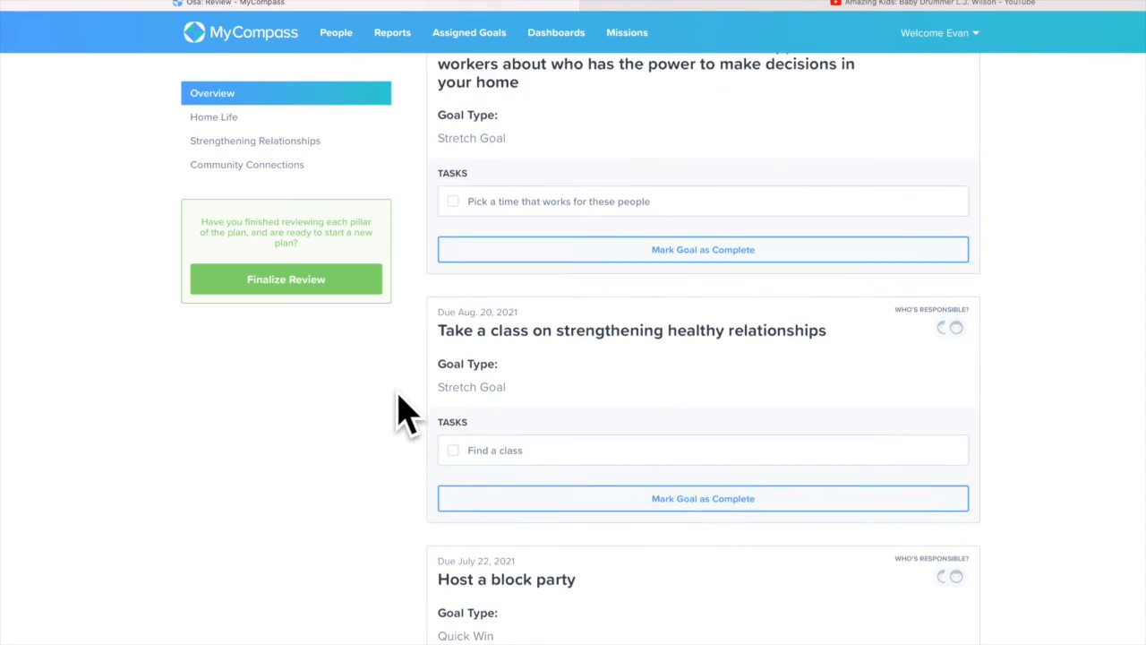
pyautogui.scroll(-2, 555, 171)
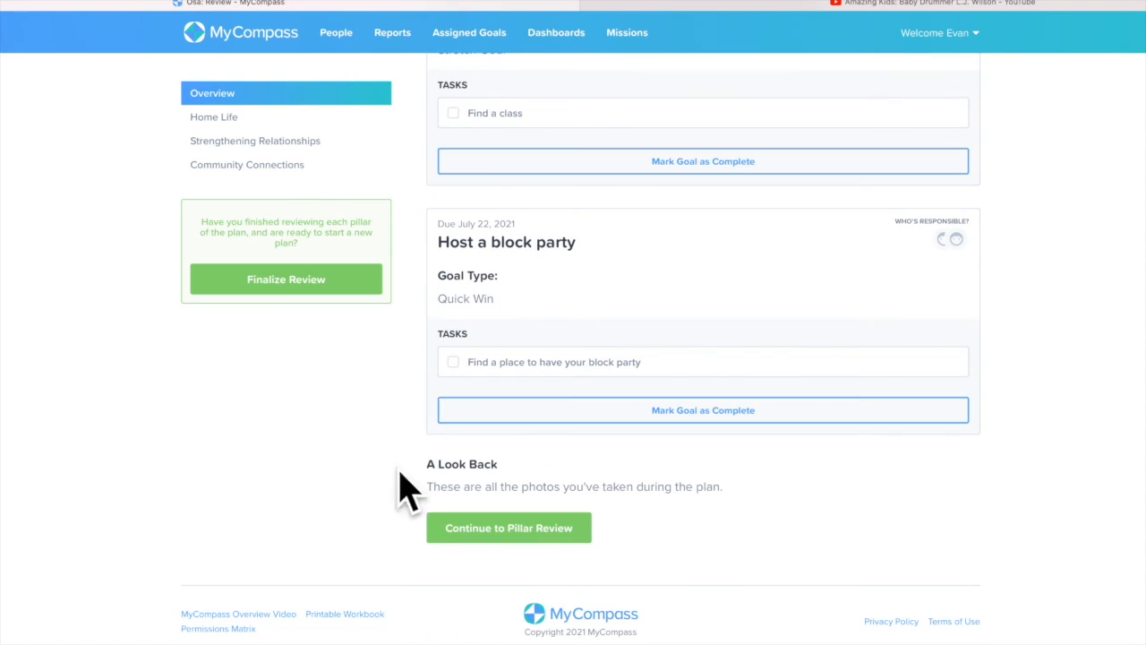
pyautogui.click(589, 167)
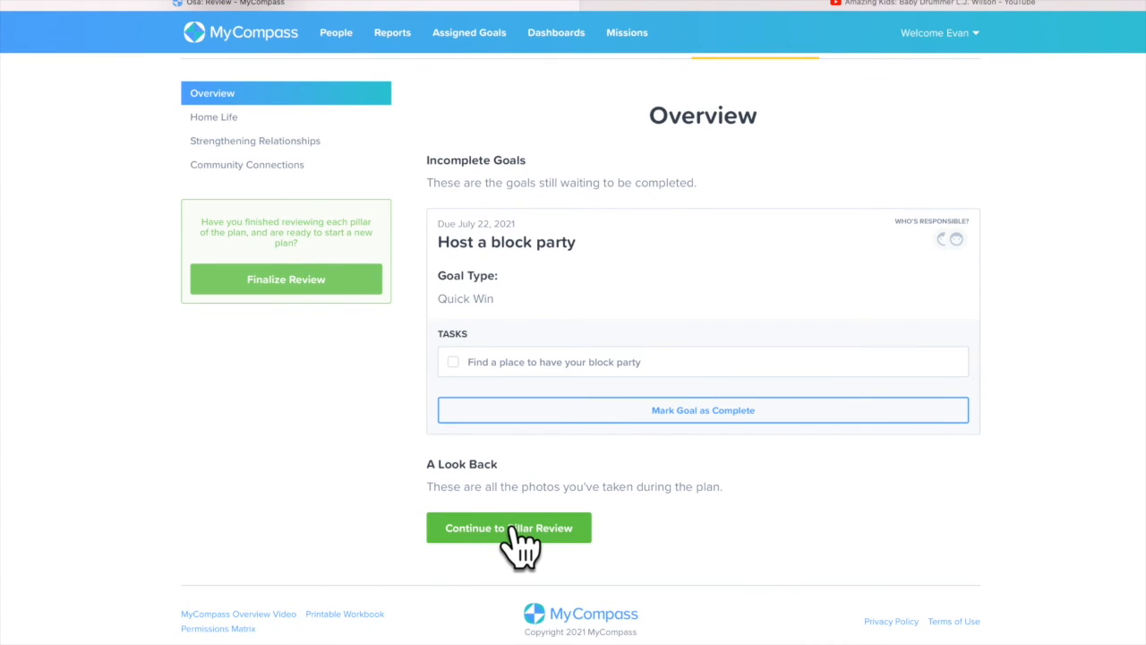
pyautogui.click(513, 528)
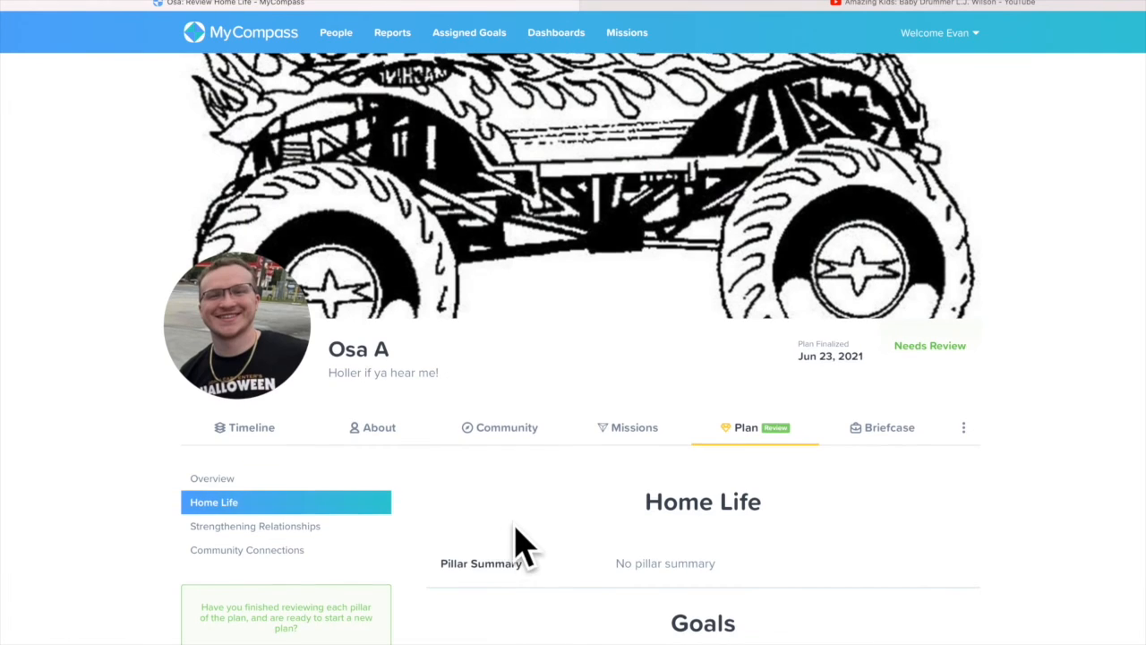
# Review the Home Life pillar with the Emotional well being domain and the summary "absolutely loved connecting with family", and save it
pyautogui.scroll(-6, 501, 533)
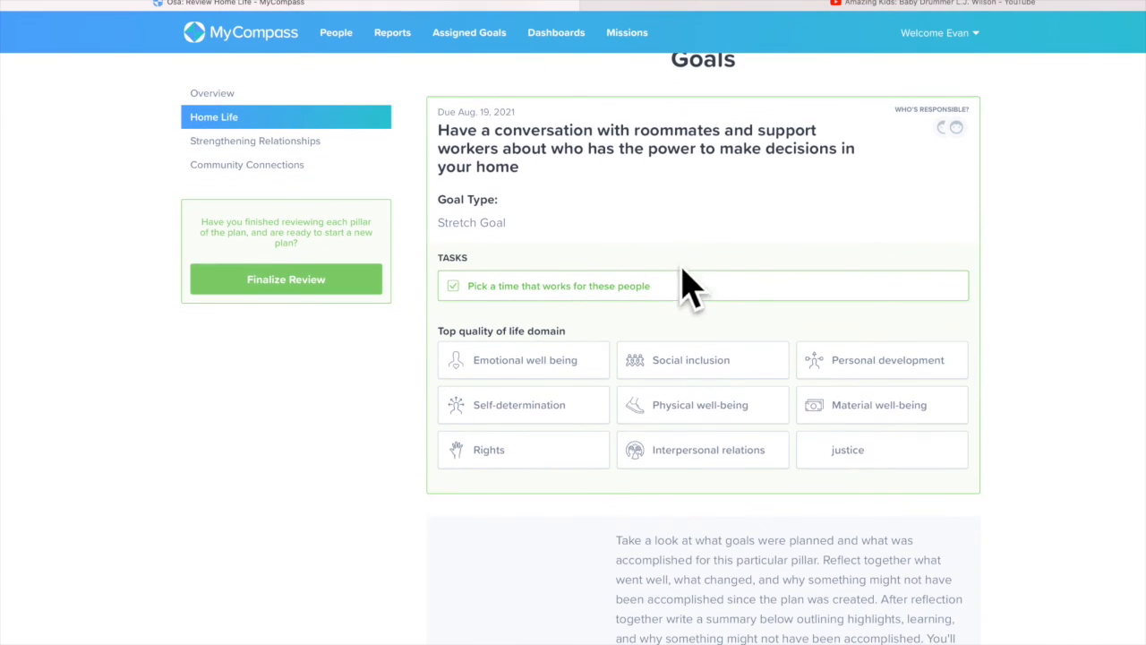
pyautogui.click(560, 363)
pyautogui.scroll(-4, 511, 481)
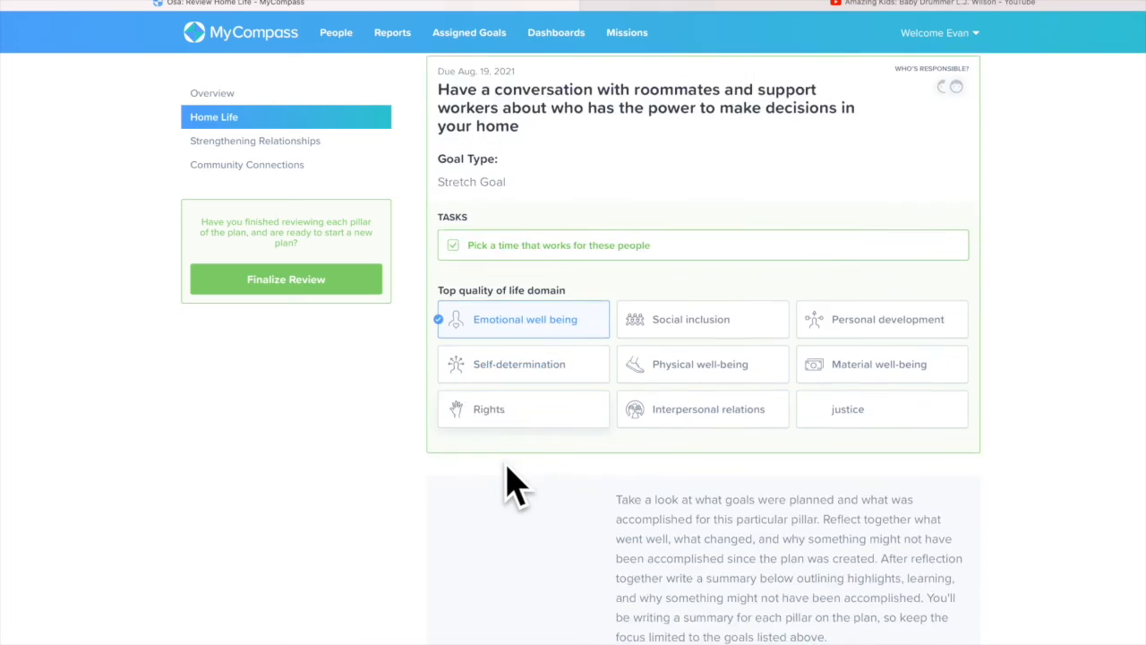
pyautogui.click(661, 400)
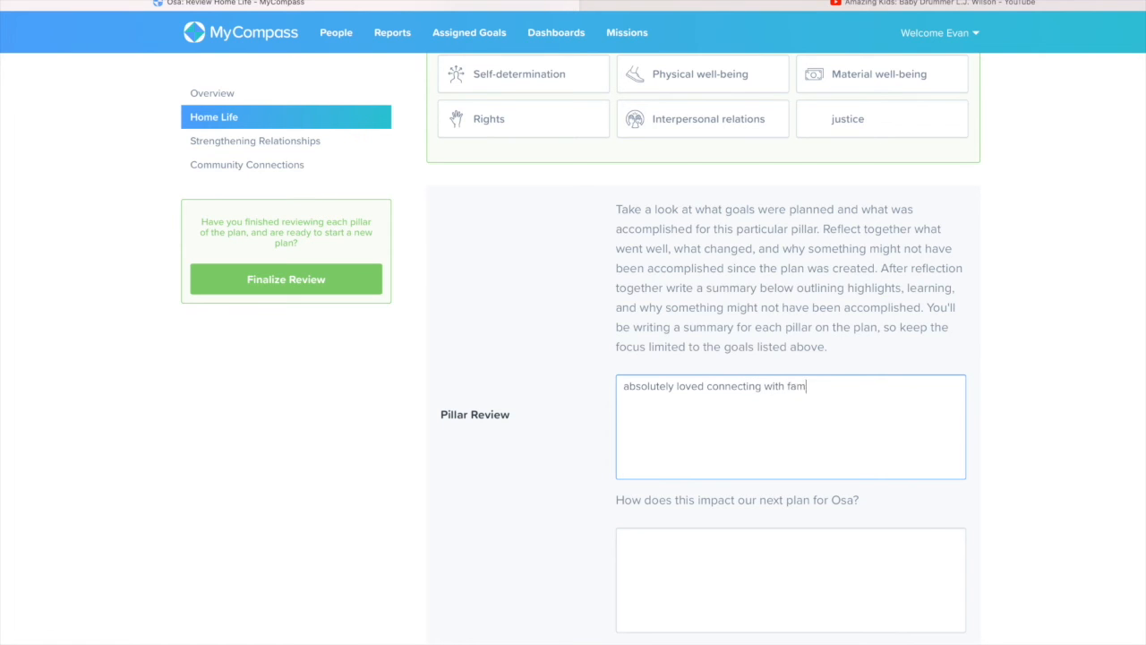
pyautogui.scroll(-1, 697, 528)
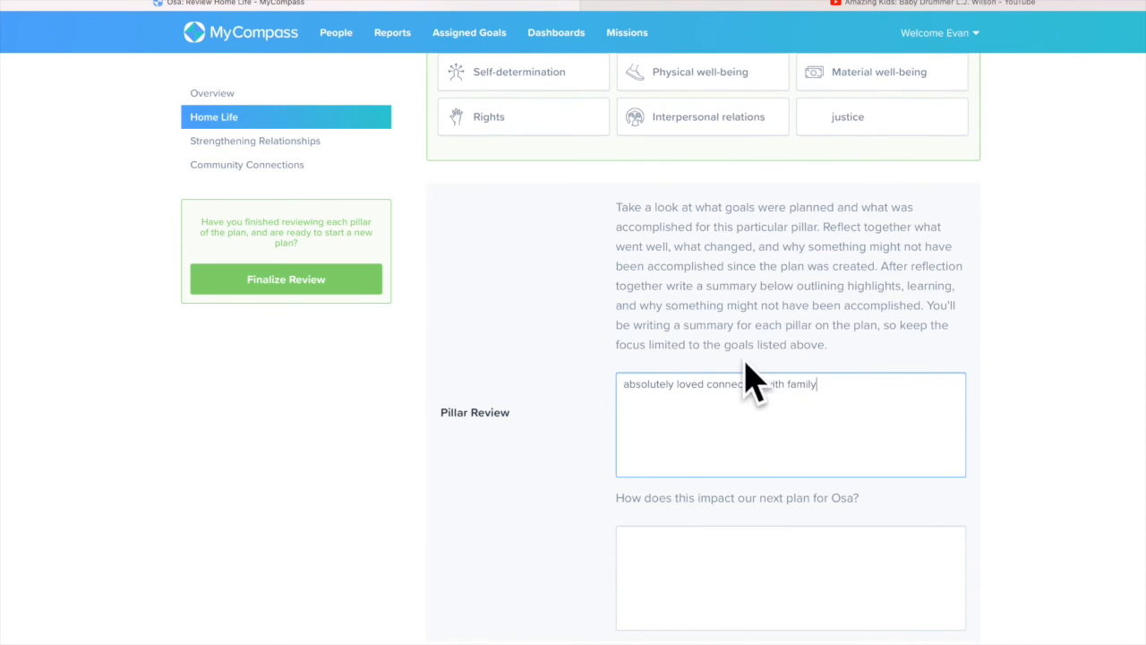
pyautogui.scroll(-3, 654, 408)
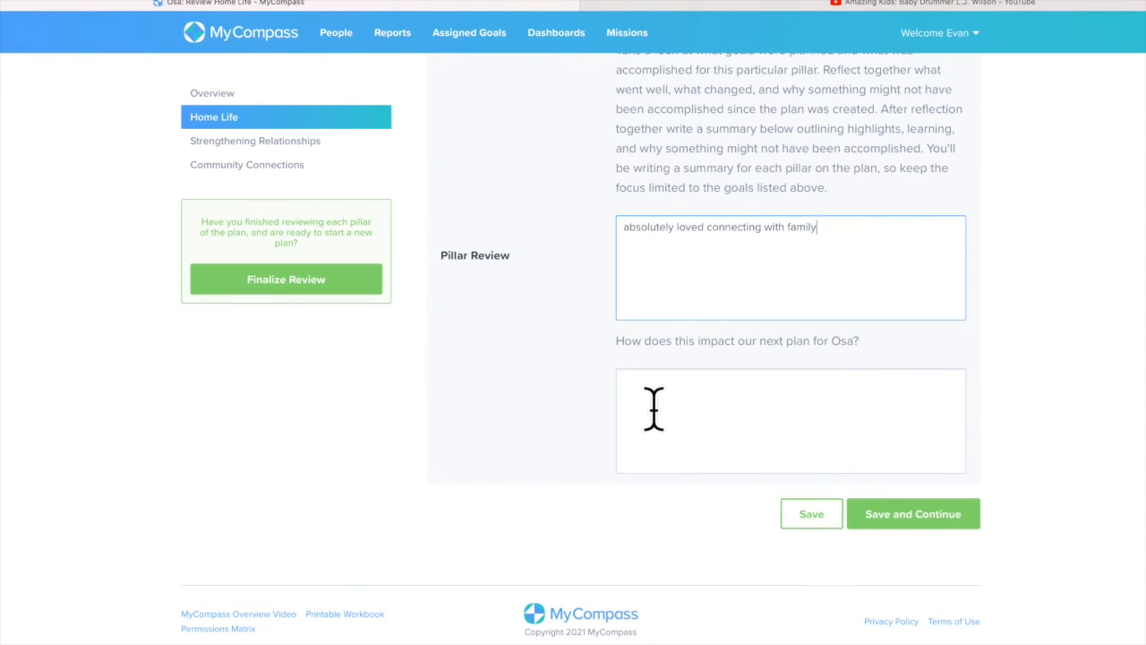
pyautogui.click(895, 518)
# Choose a top quality of life domain for the Strengthening Relationships goal, leave the review text blank, and save and continue
pyautogui.scroll(-5, 647, 481)
pyautogui.scroll(-3, 654, 479)
pyautogui.click(527, 405)
pyautogui.scroll(-1, 690, 462)
pyautogui.scroll(-5, 685, 447)
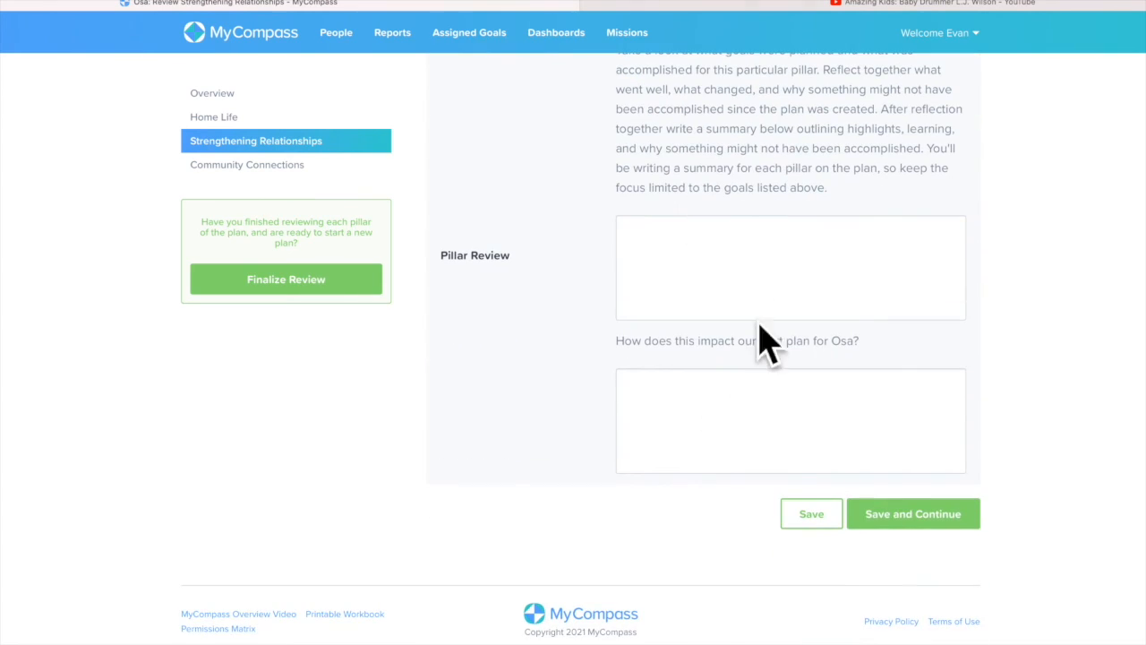
pyautogui.click(886, 517)
# Assign the Self-determination domain to the Host a block party goal in Community Connections and proceed to finalize the review
pyautogui.scroll(-5, 639, 374)
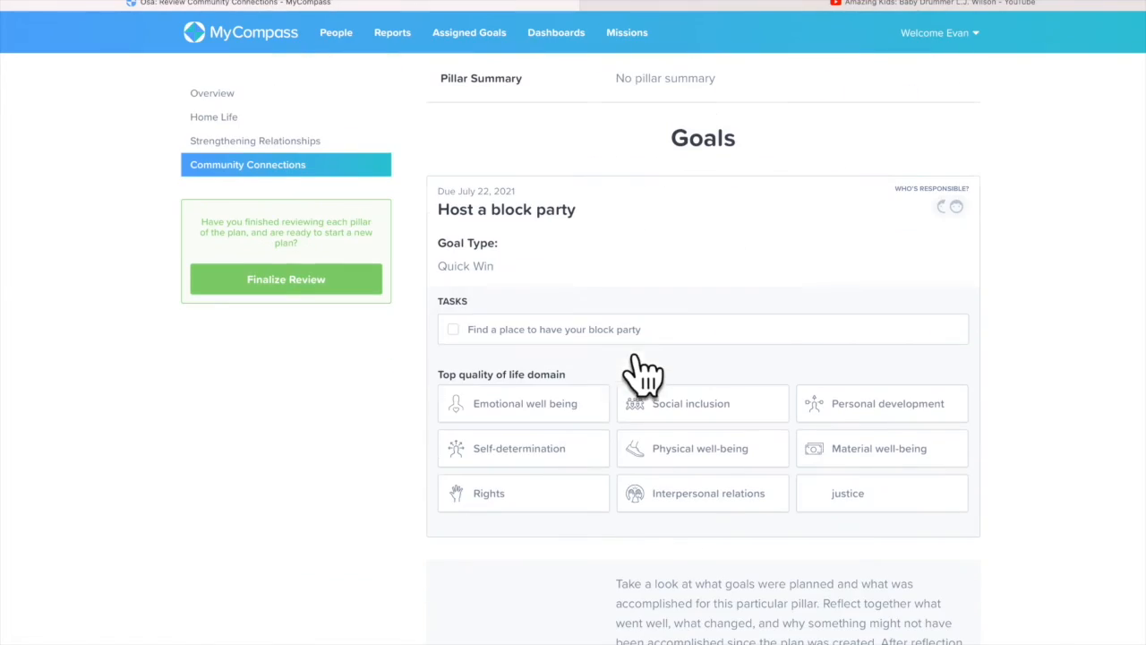
pyautogui.click(528, 451)
pyautogui.scroll(-6, 708, 471)
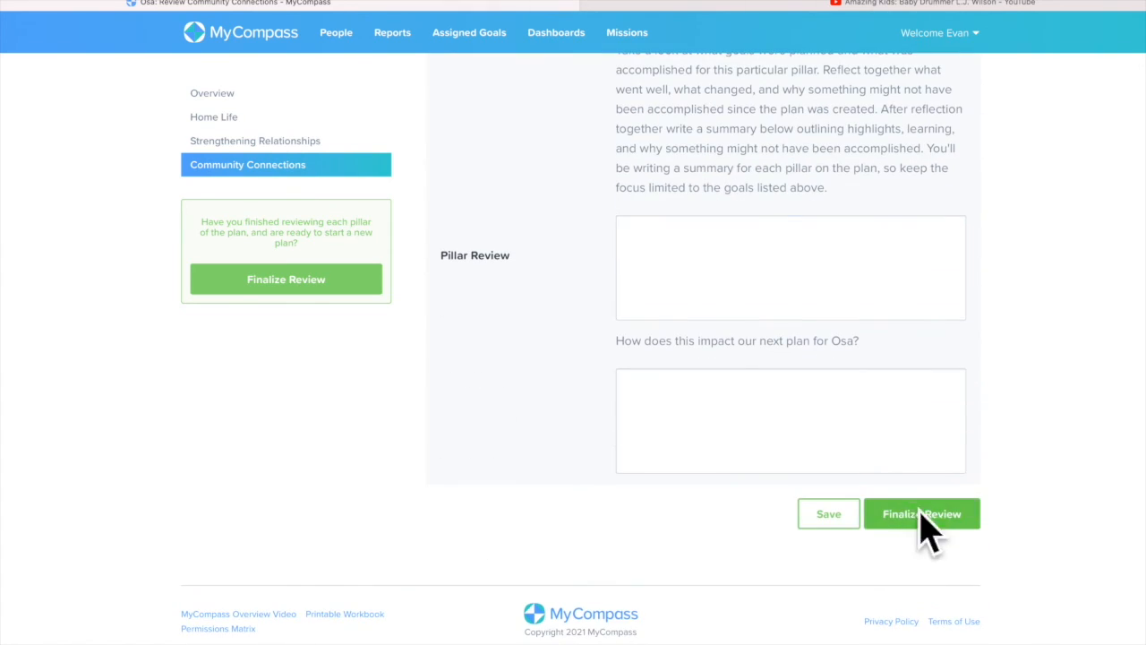
pyautogui.click(921, 510)
# Give Crisis/challenge as the reason for the uncompleted goal, and submit the review with the plan archived and used as a template
pyautogui.scroll(-5, 422, 457)
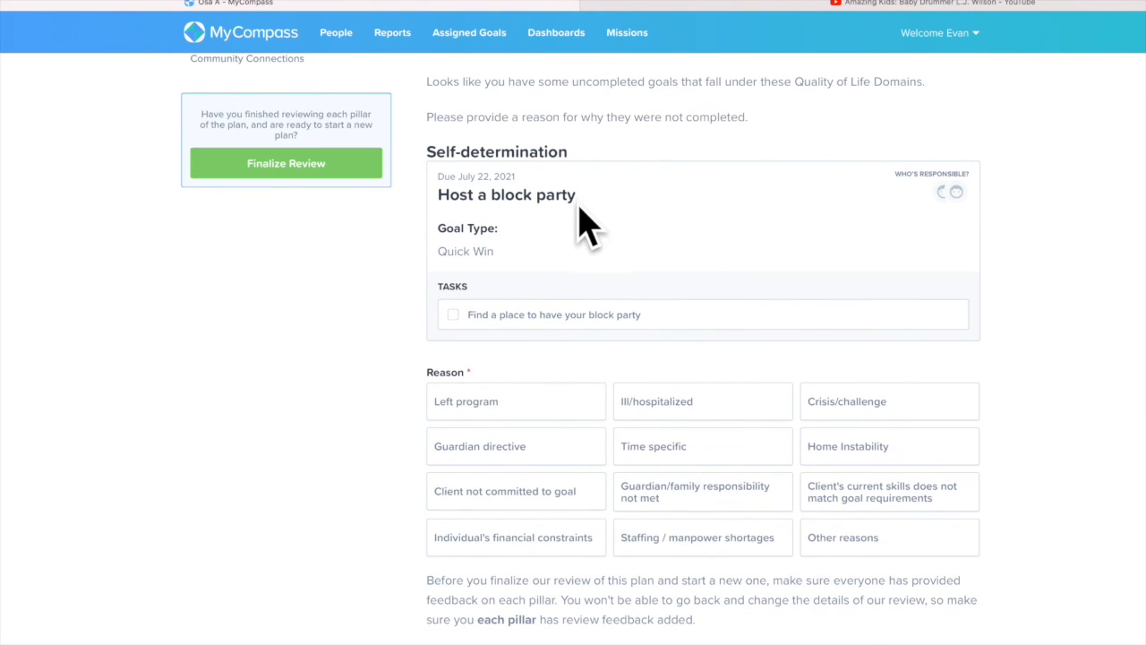
pyautogui.scroll(-2, 407, 450)
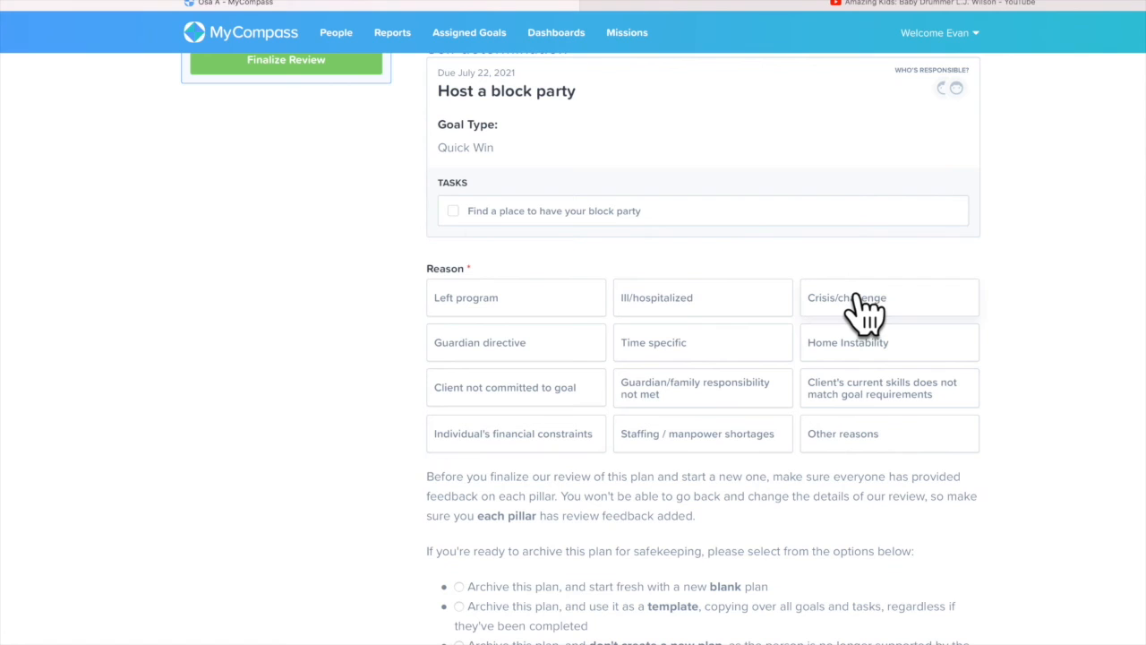
pyautogui.scroll(-3, 374, 394)
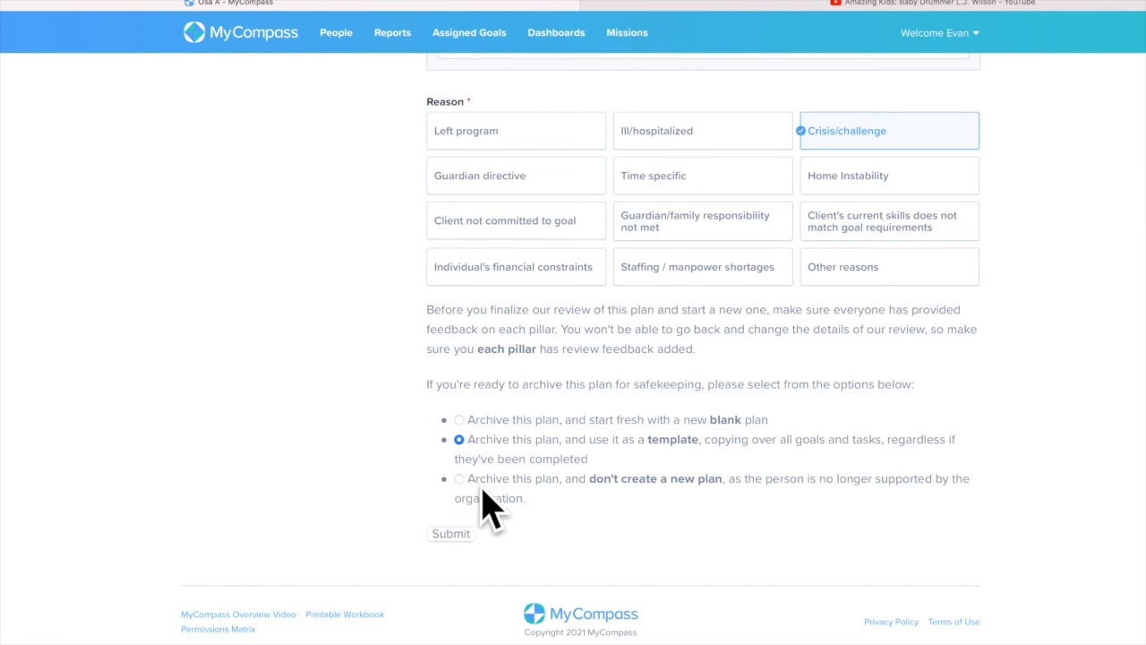
pyautogui.click(452, 535)
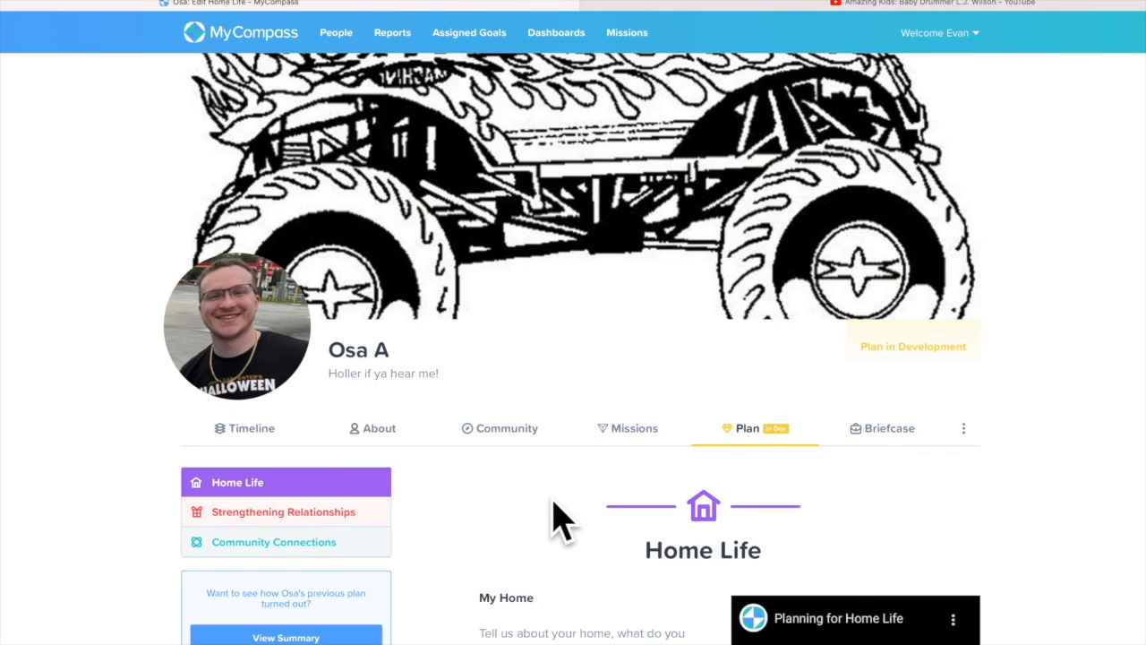
pyautogui.scroll(-3, 555, 515)
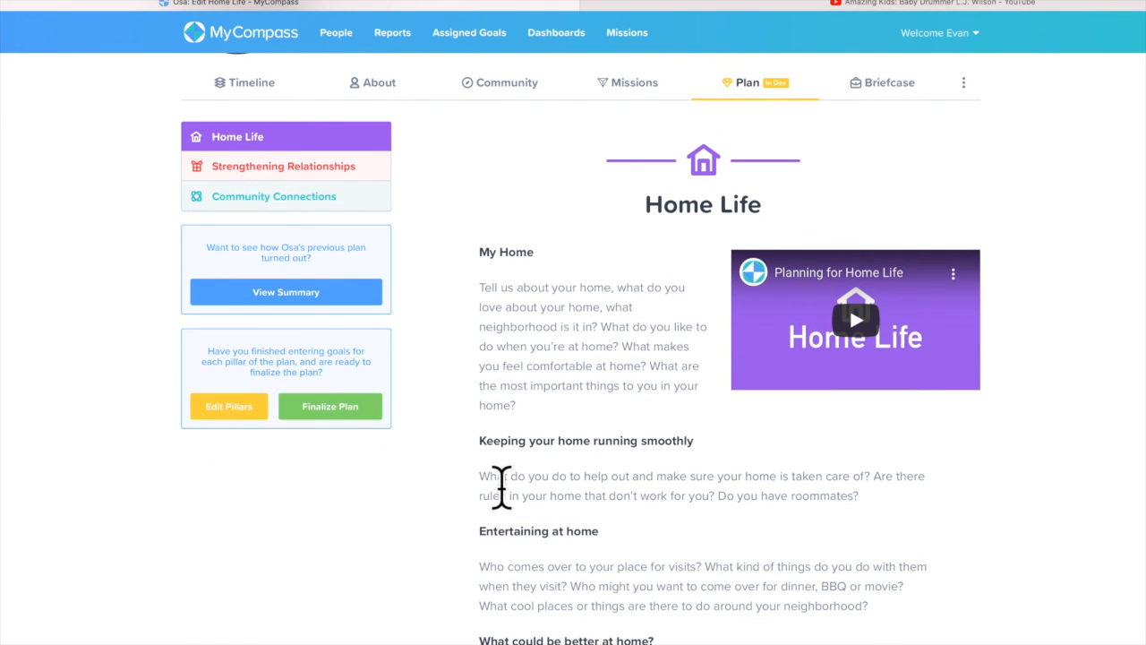
pyautogui.scroll(3, 486, 466)
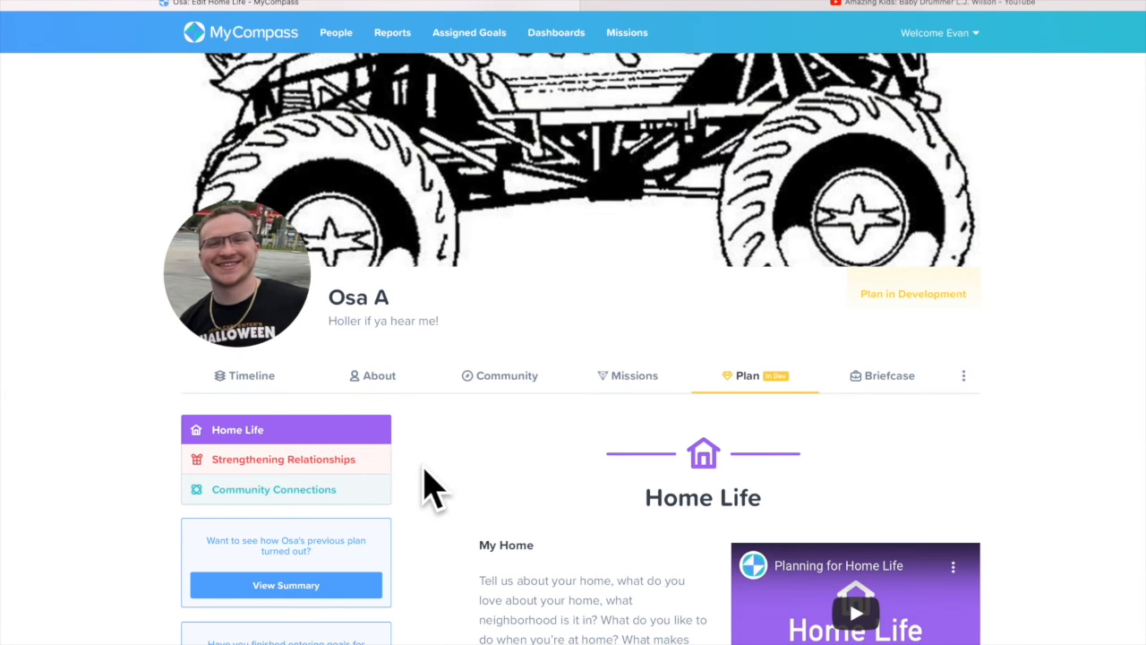
# Return to the supported people dashboard and display it as cards to check the plan statuses after the review
pyautogui.click(334, 30)
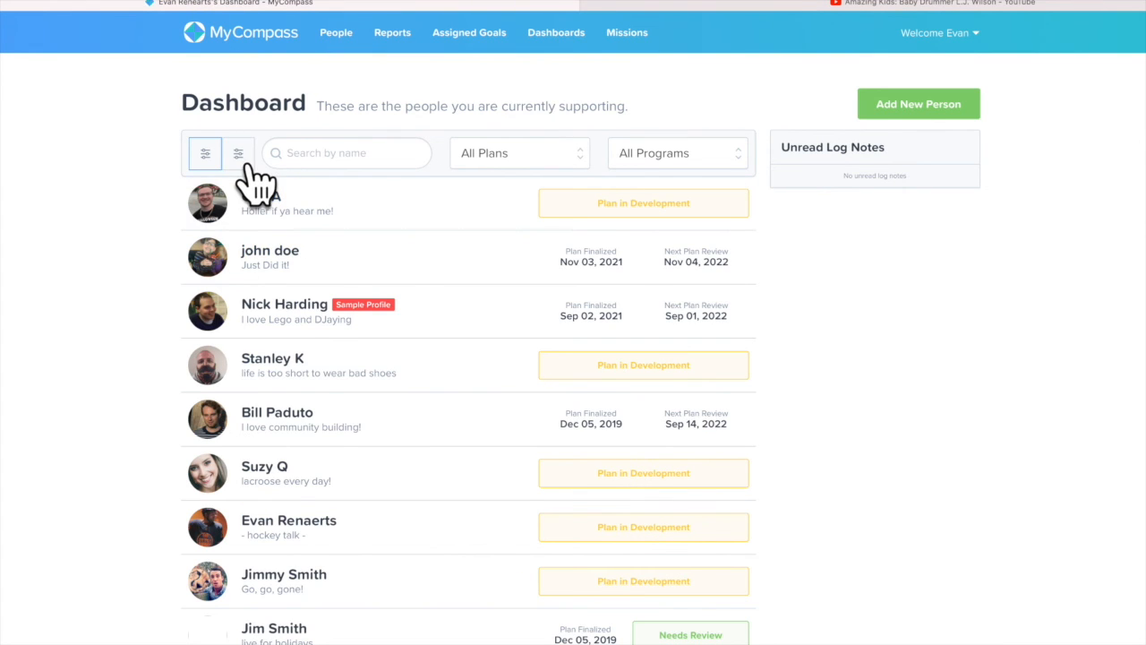
pyautogui.click(238, 155)
pyautogui.scroll(-4, 591, 452)
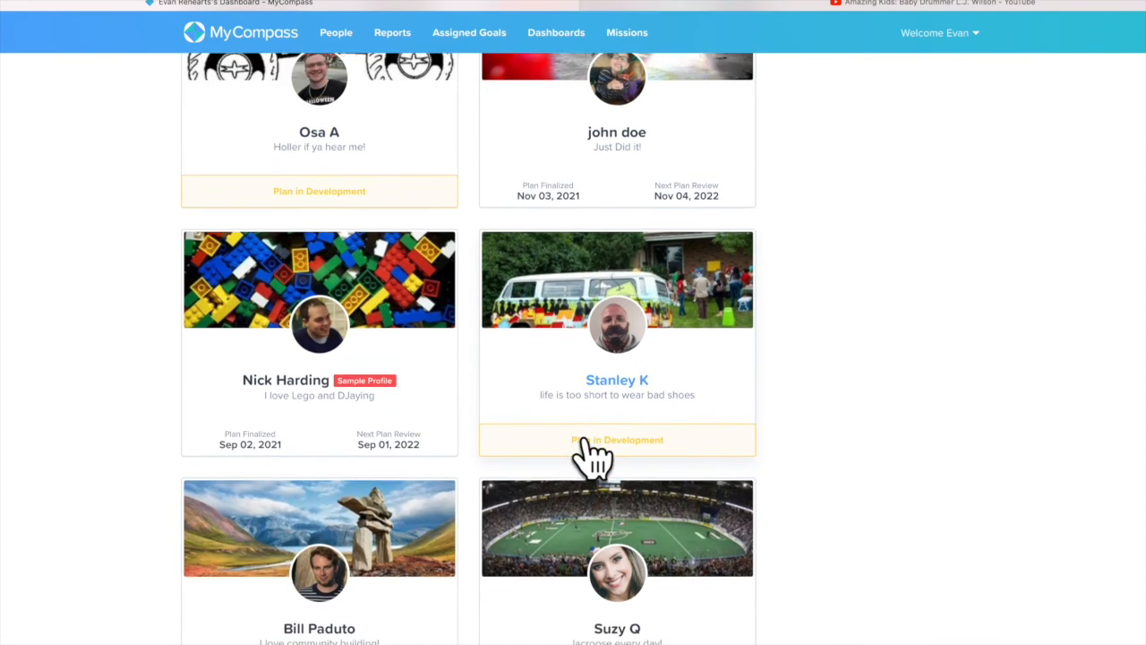
# Open the profile with the van cover photo and bring up the Home Life goals of its plan in development
pyautogui.click(618, 367)
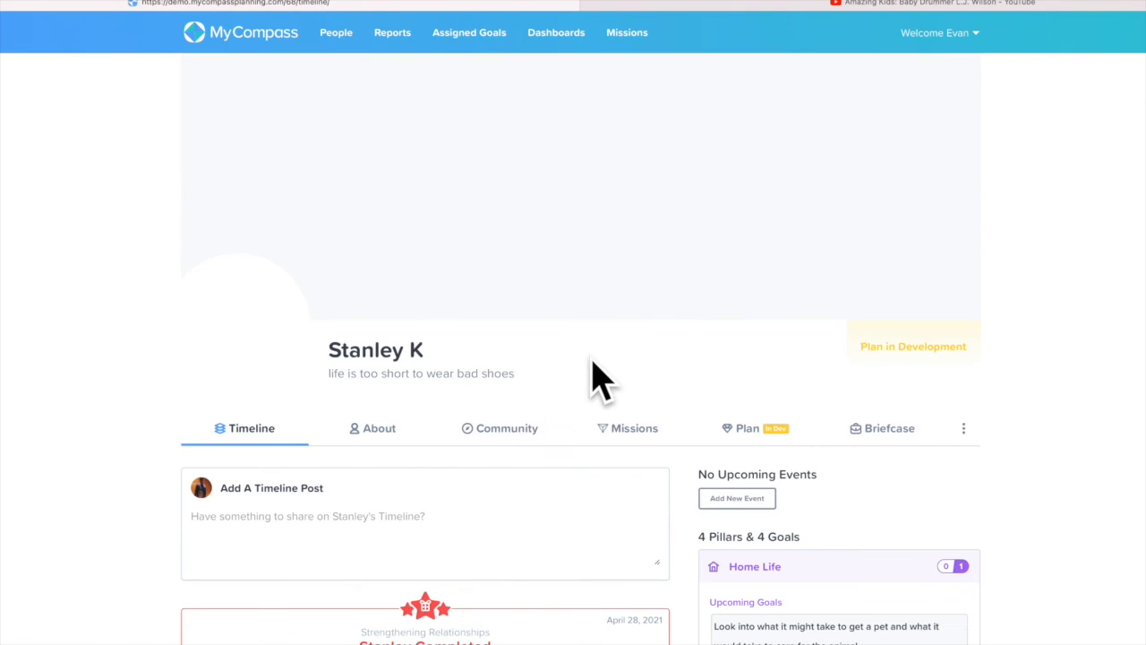
pyautogui.scroll(-5, 634, 382)
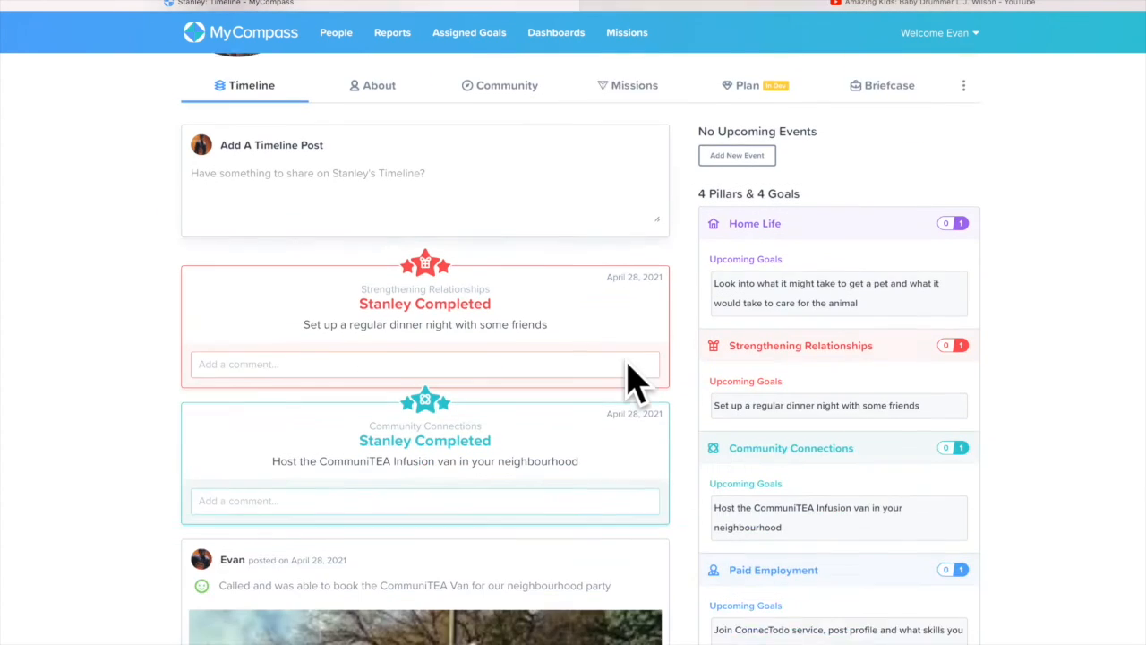
pyautogui.scroll(1, 747, 192)
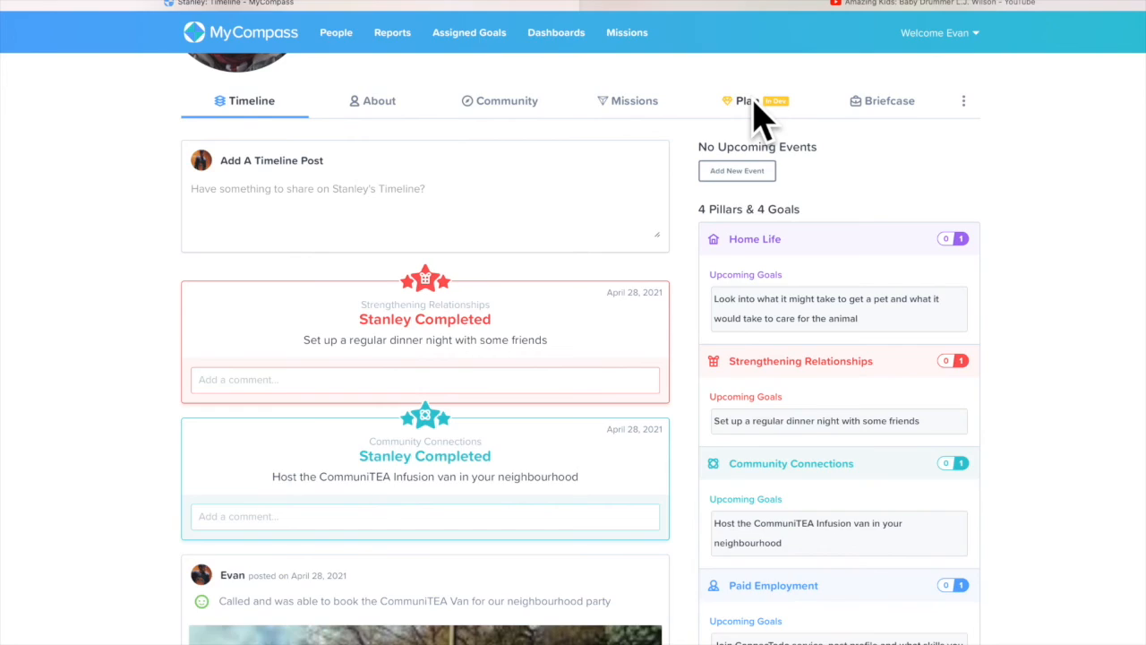
pyautogui.click(755, 103)
pyautogui.scroll(-2, 557, 380)
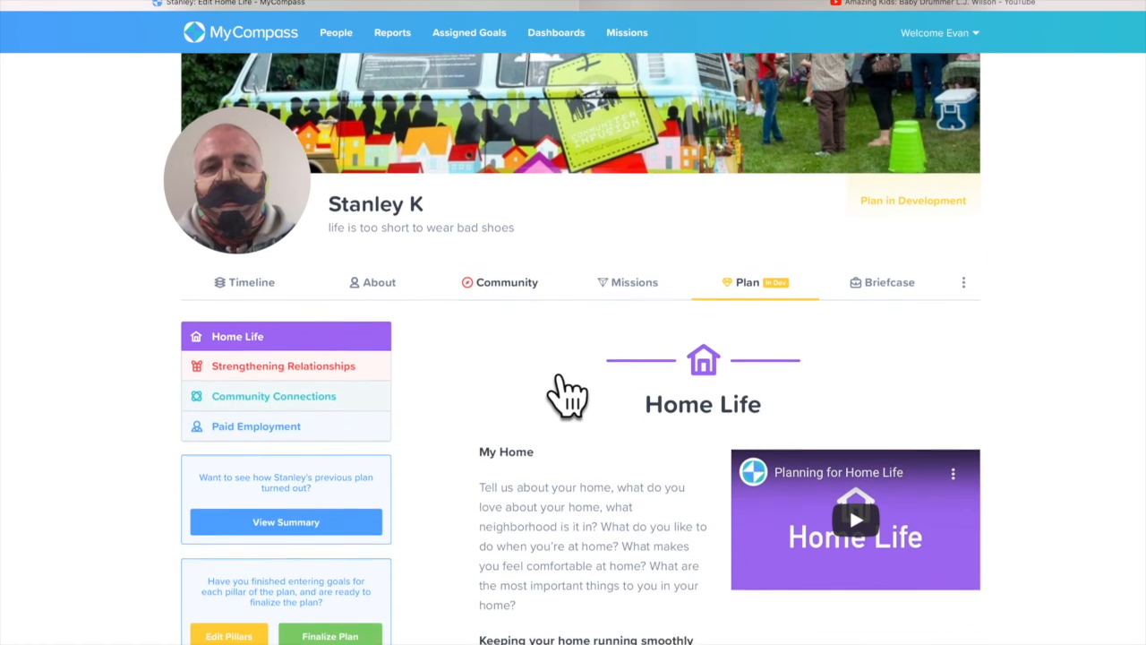
pyautogui.scroll(-2, 443, 442)
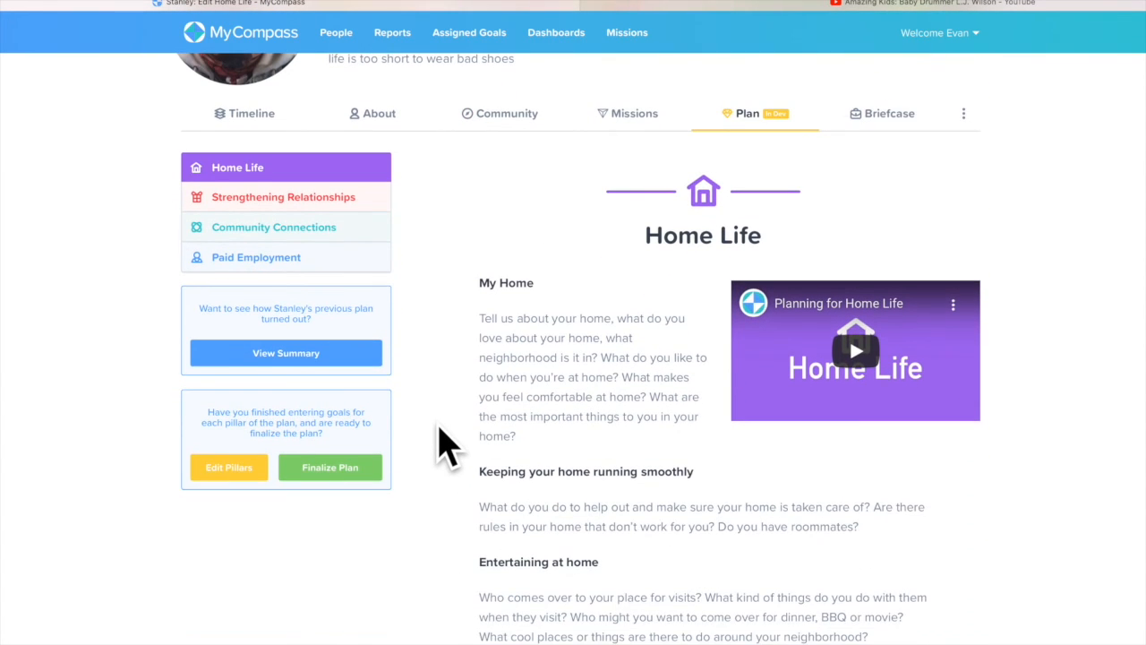
pyautogui.scroll(-1, 443, 442)
pyautogui.scroll(-15, 442, 442)
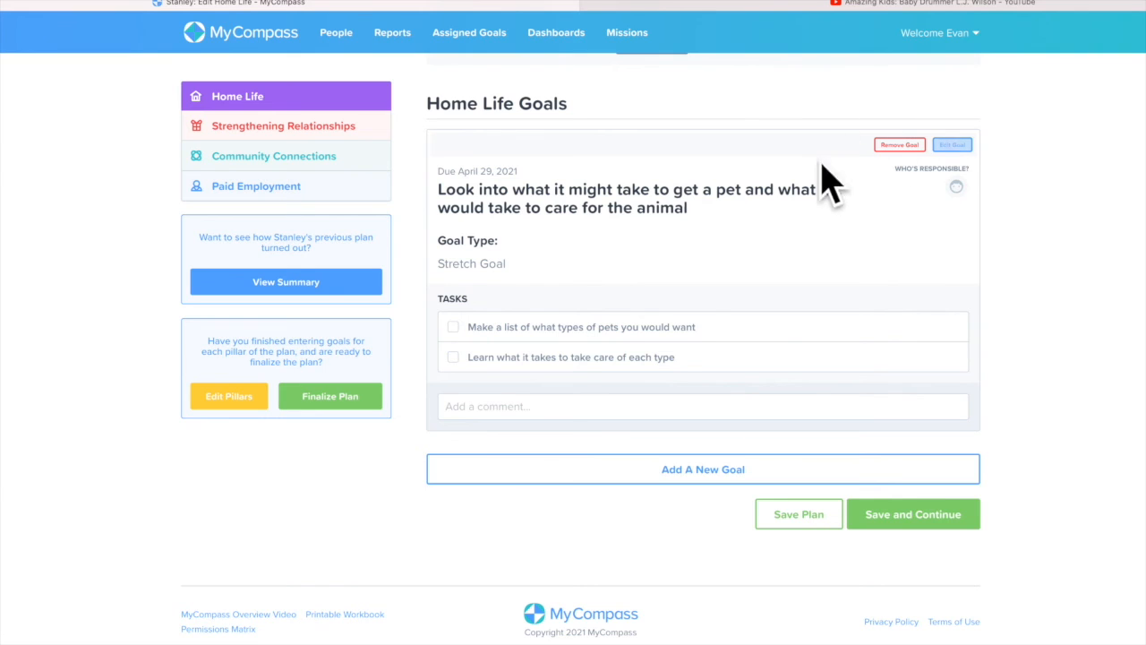
# Add the suggested Home Life goal "Start a garden in your yard", due 2021-12-01, with type Goal that Sustains Quality of Life
pyautogui.click(702, 469)
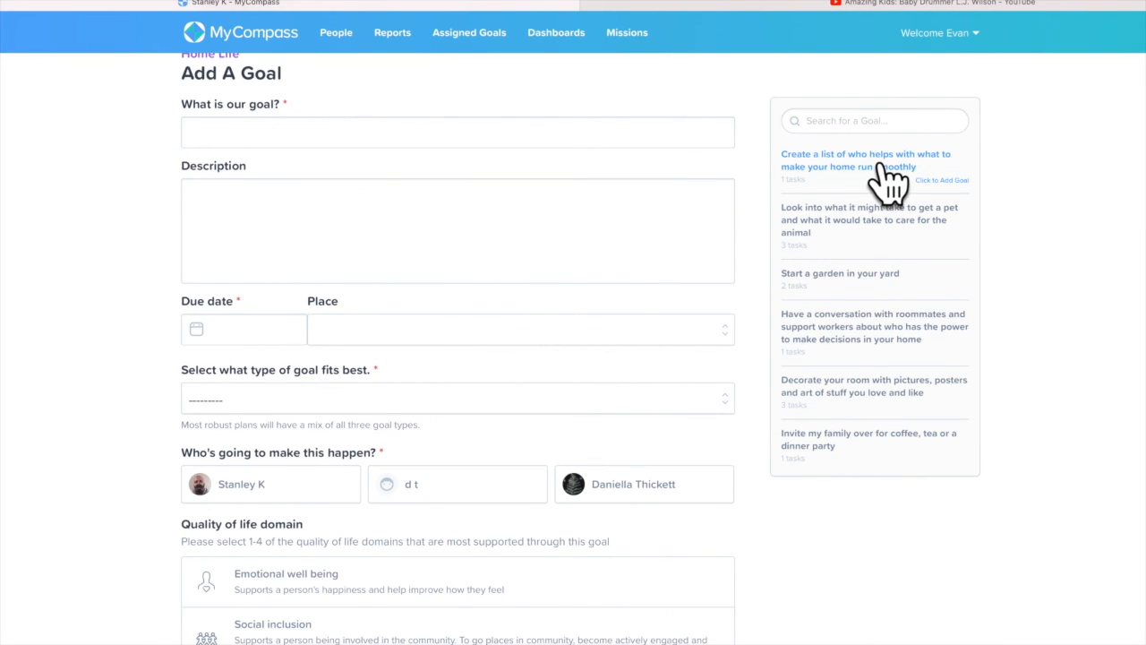
pyautogui.click(864, 282)
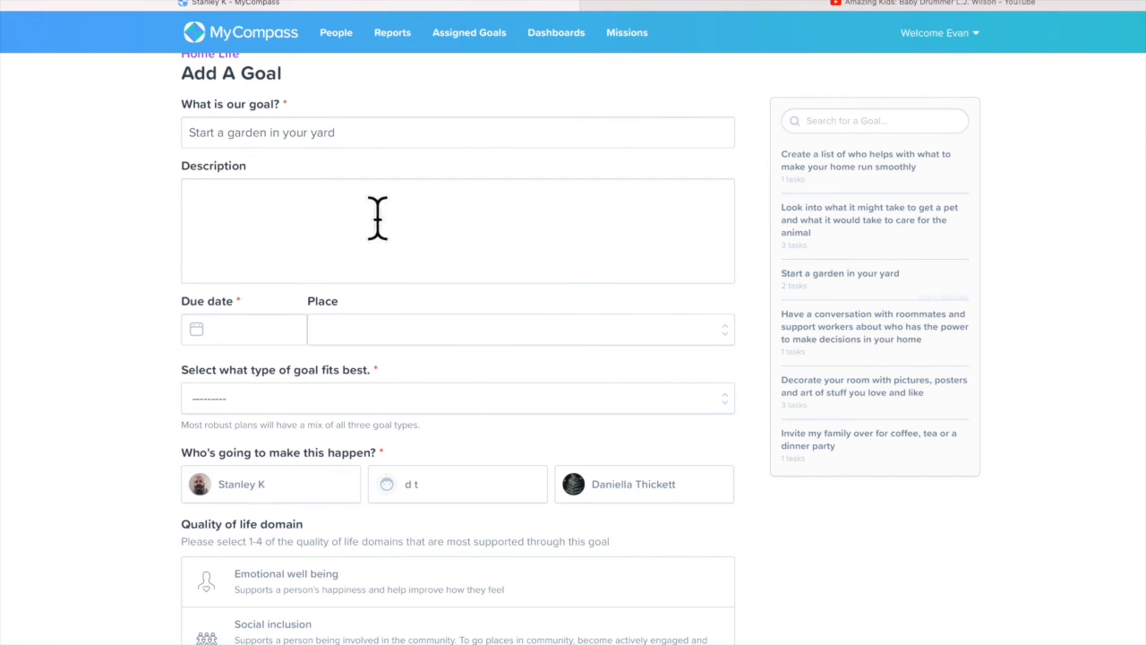
pyautogui.click(198, 329)
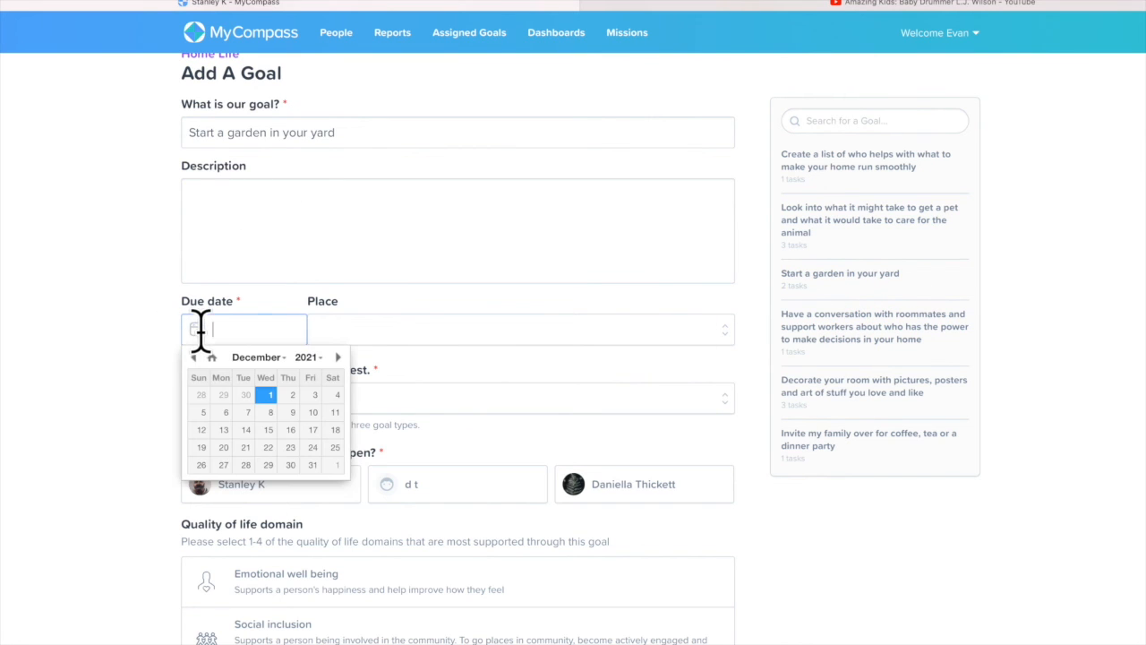
pyautogui.click(269, 397)
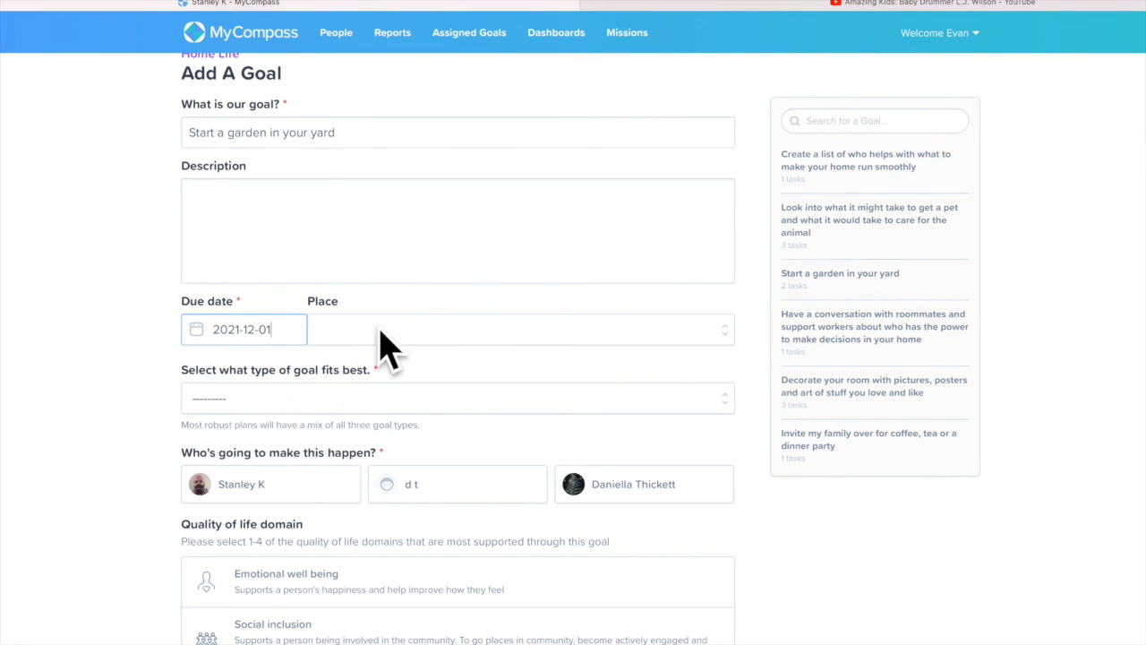
pyautogui.click(251, 405)
pyautogui.click(245, 455)
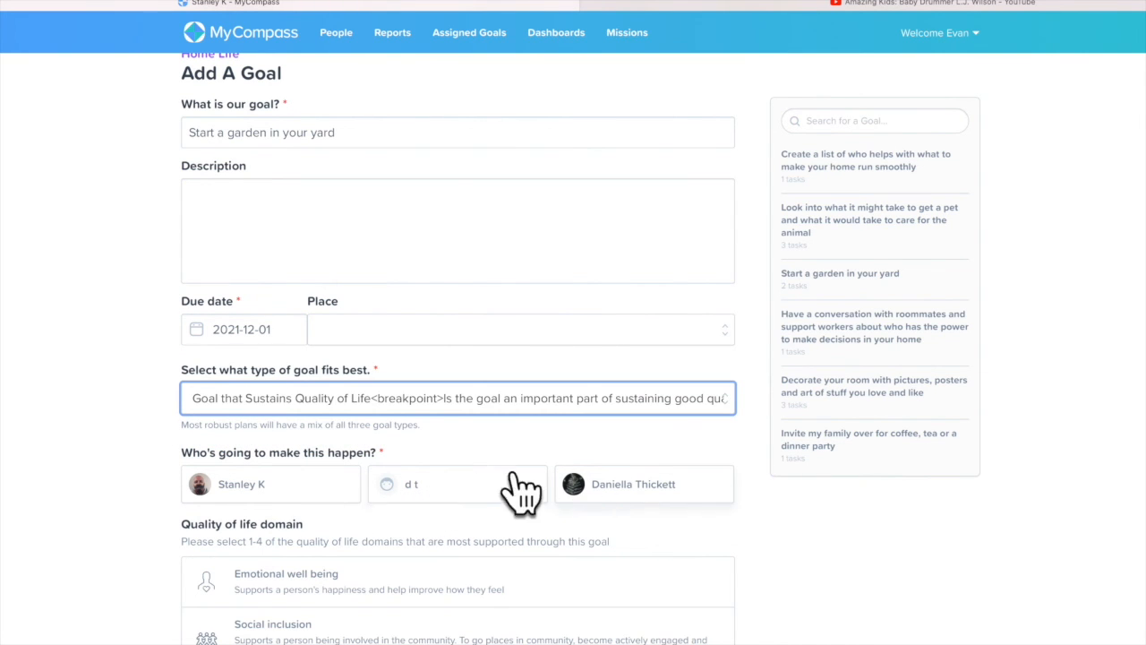
# Make the supported person responsible for the garden goal and leave Personal development as its only selected quality of life domain
pyautogui.click(307, 490)
pyautogui.scroll(-3, 156, 452)
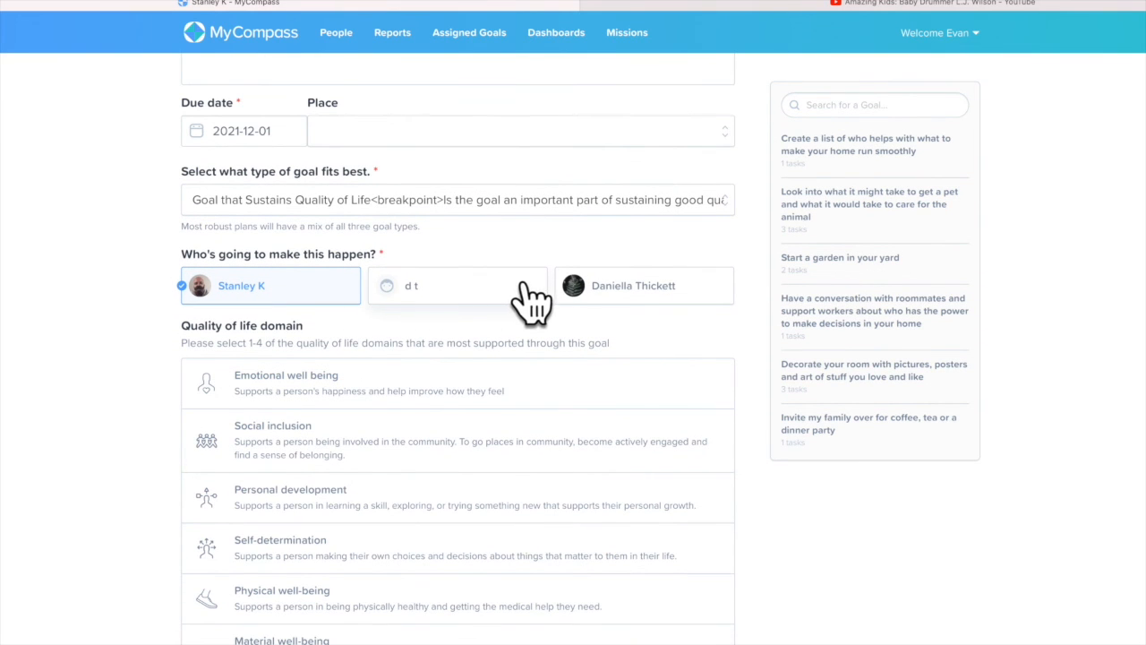
pyautogui.click(334, 383)
pyautogui.scroll(-3, 179, 435)
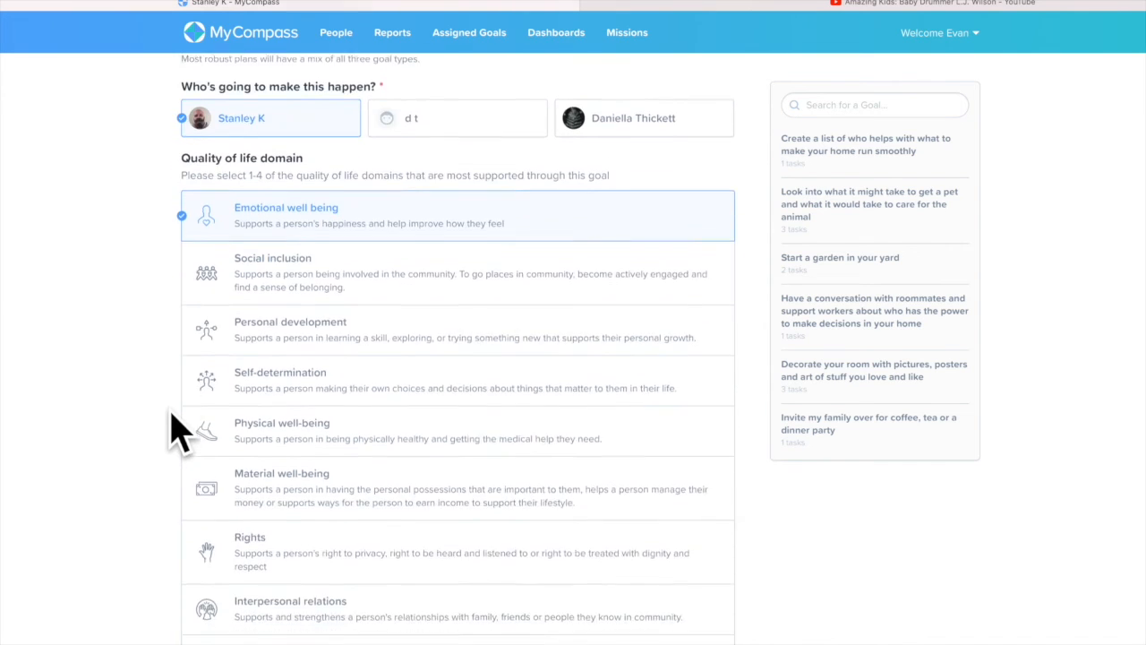
pyautogui.click(362, 320)
pyautogui.click(349, 190)
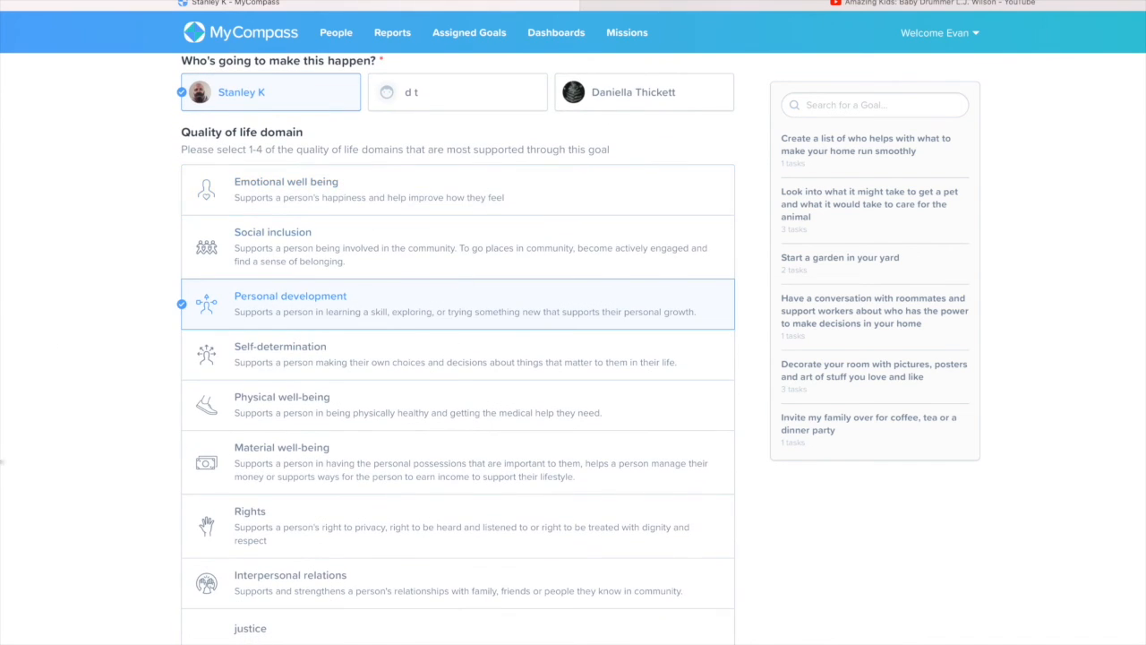
# Save the garden goal with its suggested tasks to the Home Life pillar and view it among the goals
pyautogui.scroll(-5, 90, 488)
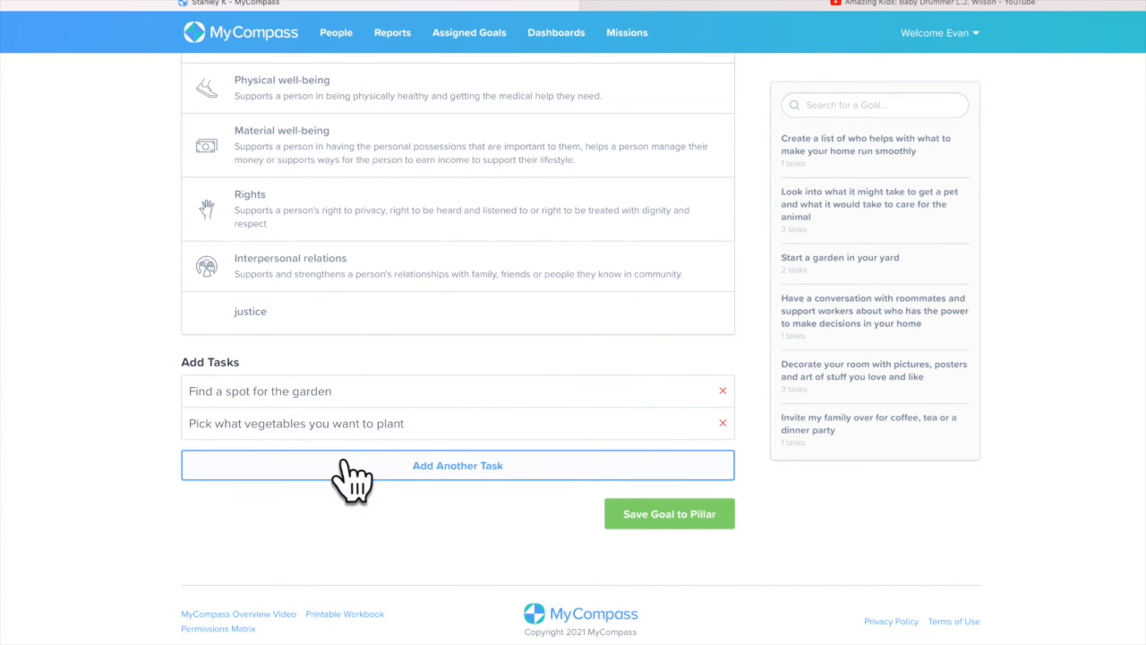
pyautogui.click(645, 515)
pyautogui.scroll(-6, 563, 493)
pyautogui.scroll(-20, 502, 445)
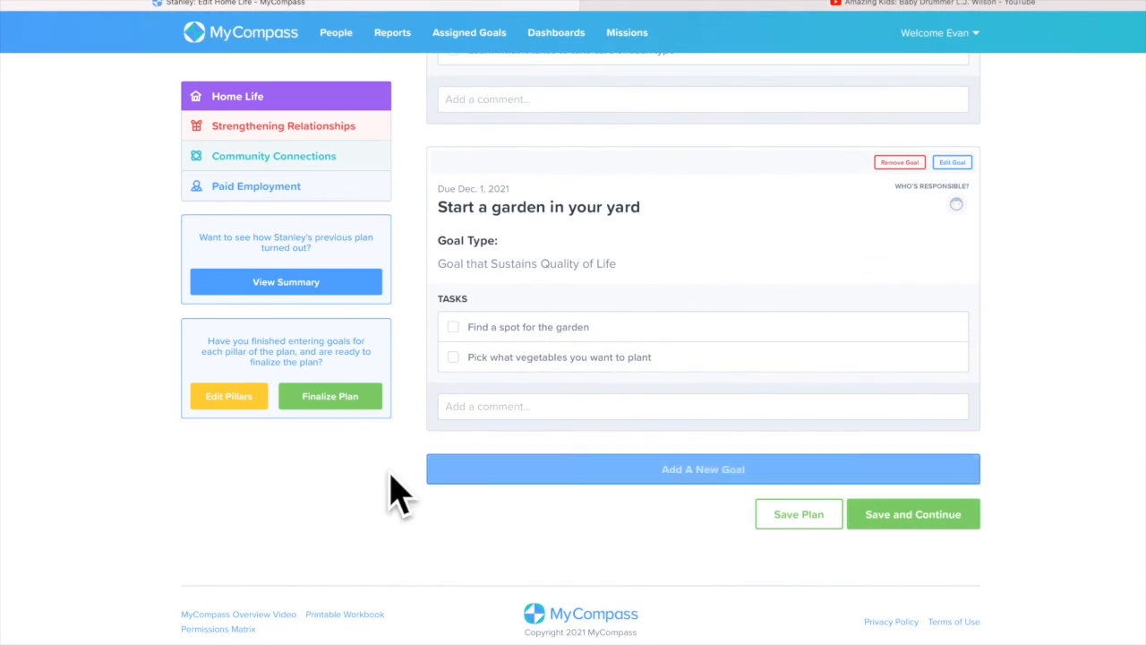
# Start finalizing the plan in development and accept the confirmation
pyautogui.scroll(20, 504, 417)
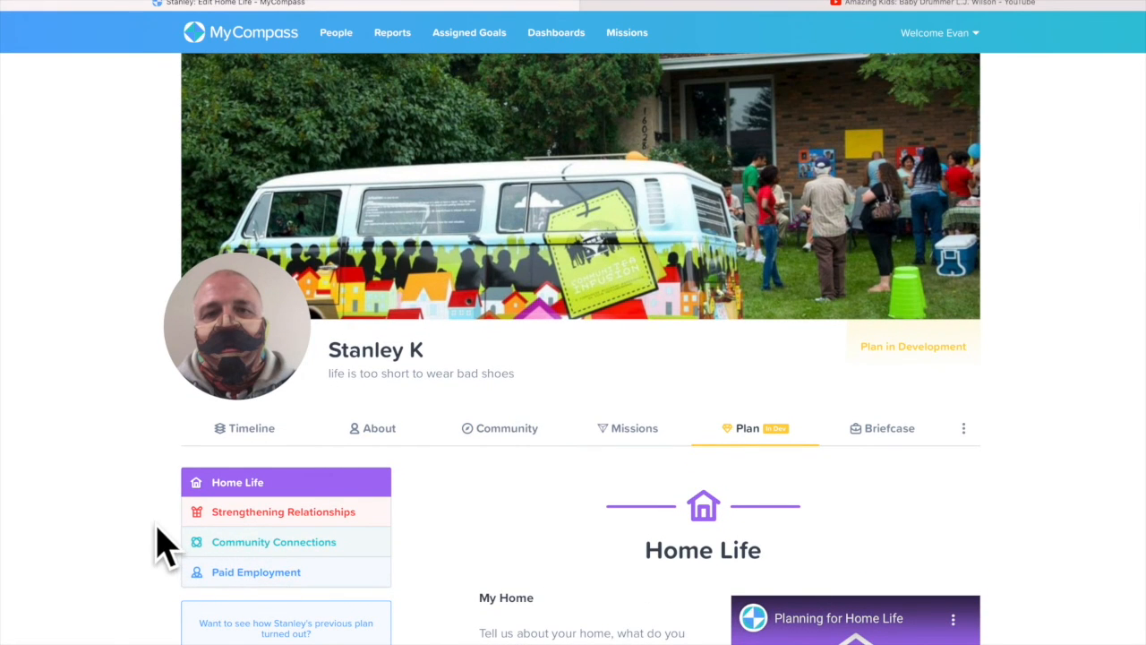
pyautogui.scroll(-6, 166, 546)
pyautogui.click(339, 396)
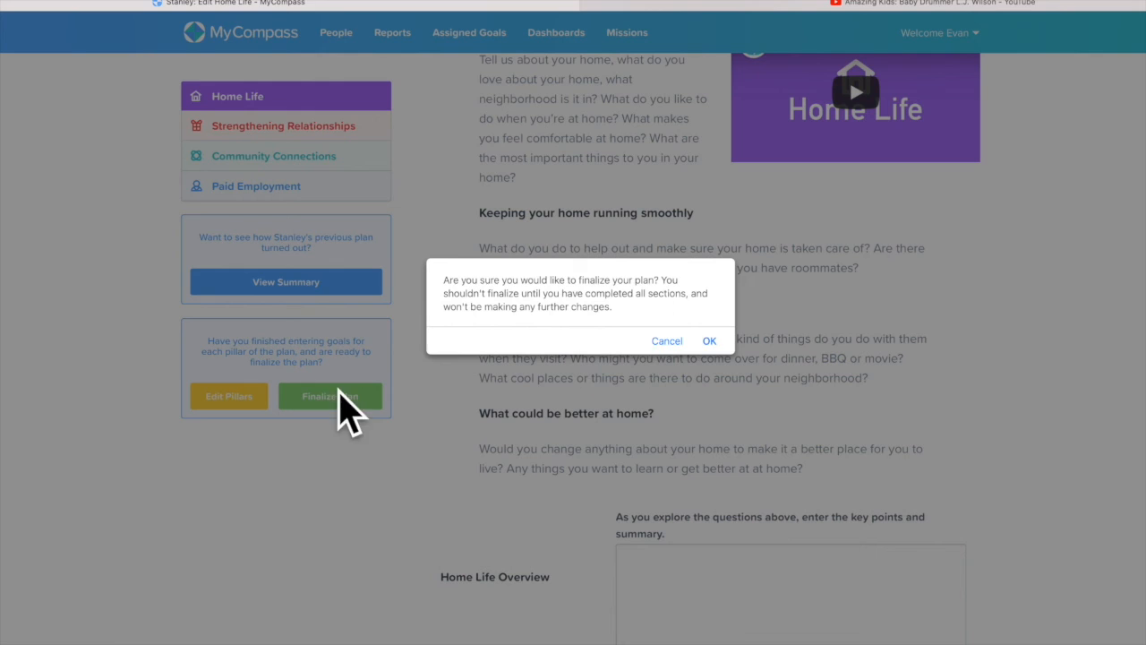
pyautogui.click(709, 341)
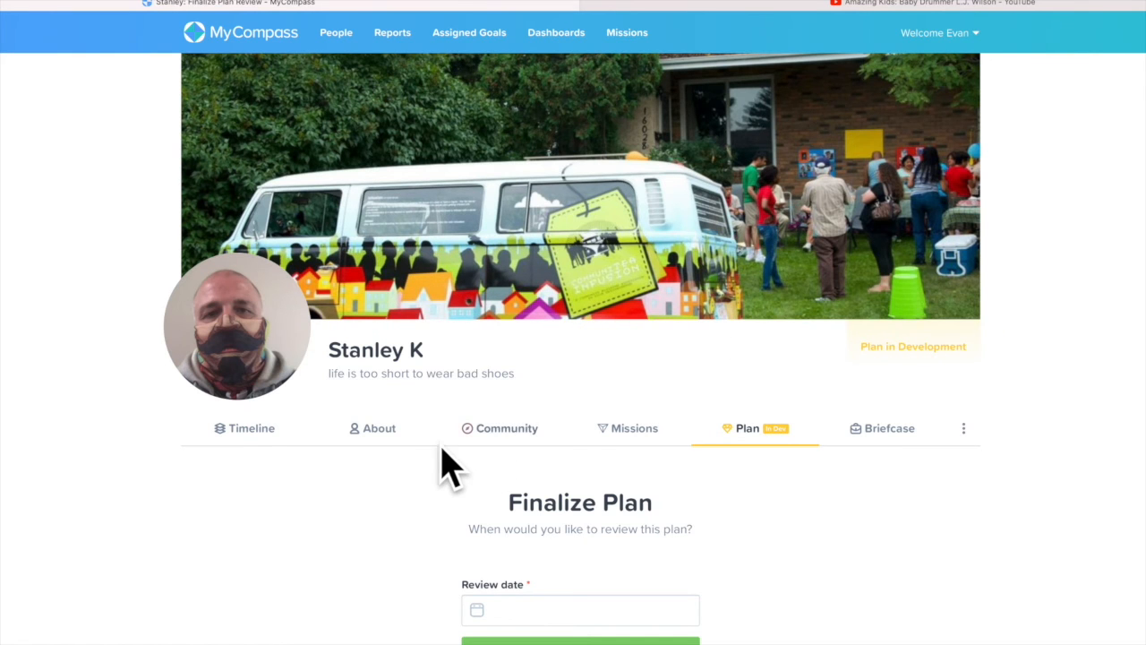
# Set the plan's review date to 2022-12-15, and finalize and start the plan
pyautogui.scroll(-3, 448, 468)
pyautogui.click(508, 492)
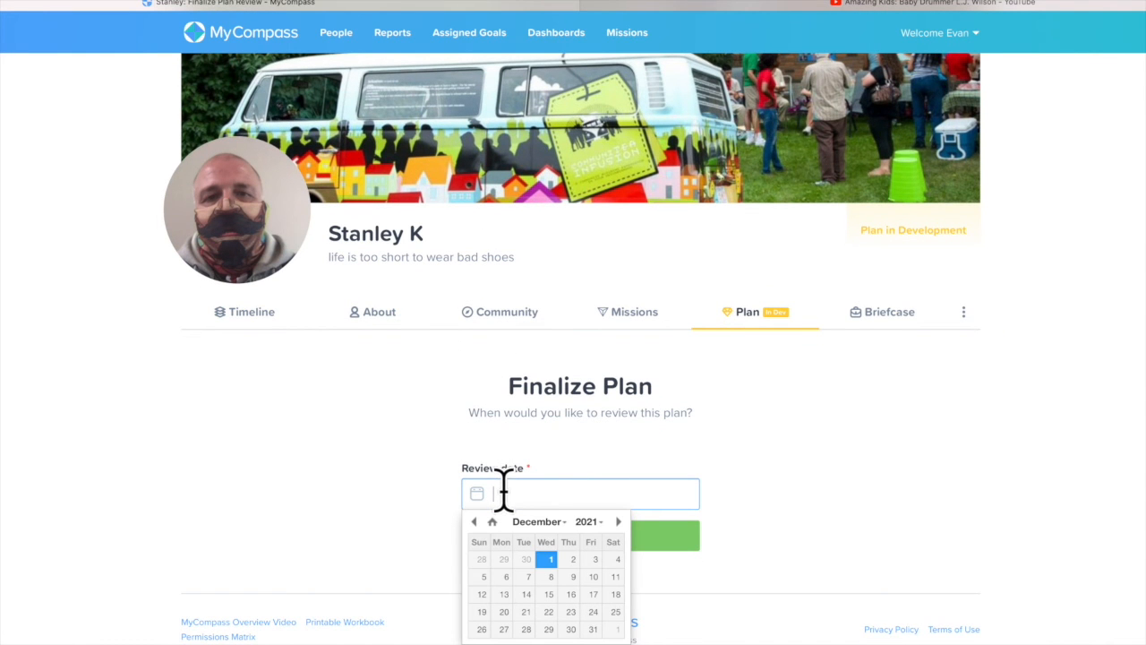
pyautogui.click(595, 523)
pyautogui.click(586, 557)
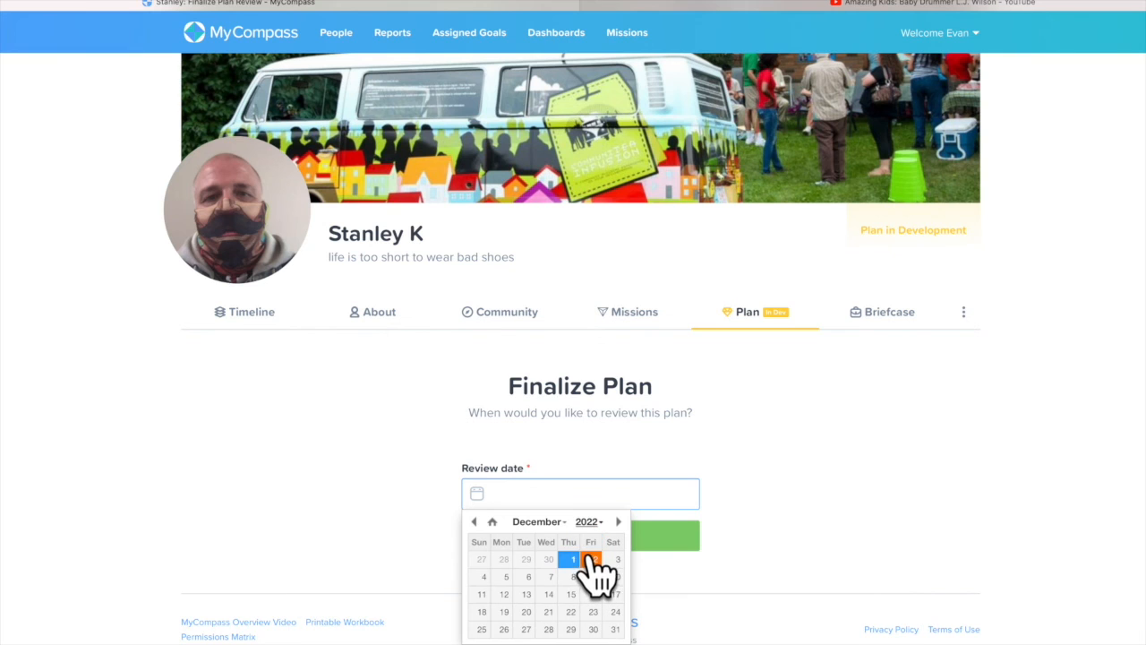
pyautogui.click(566, 595)
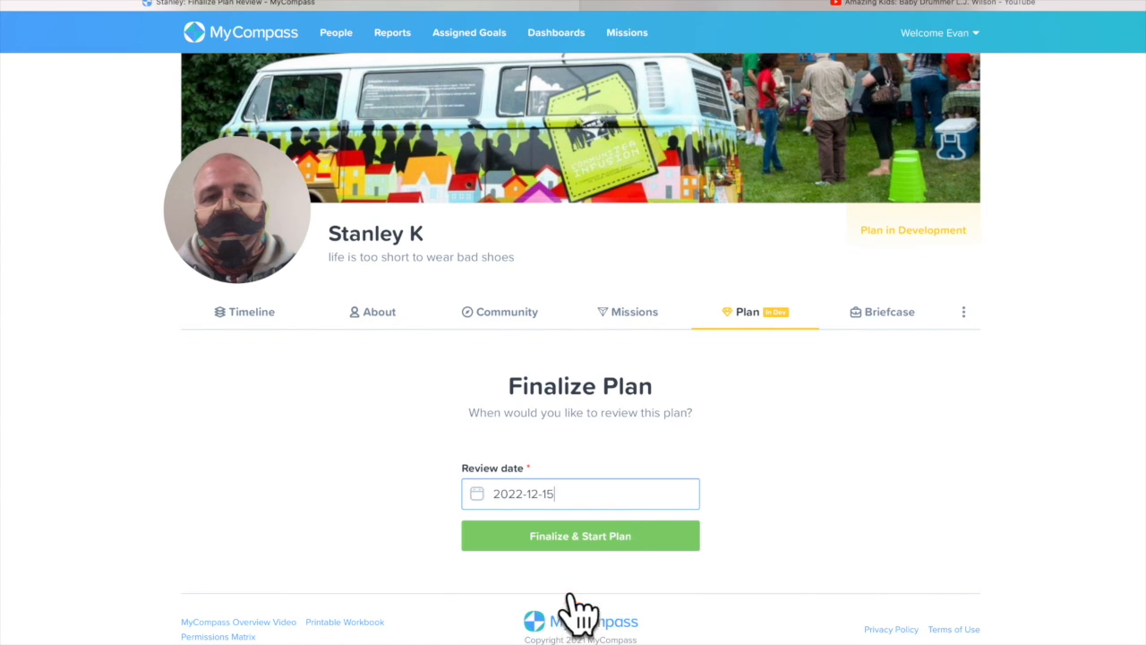
pyautogui.click(595, 540)
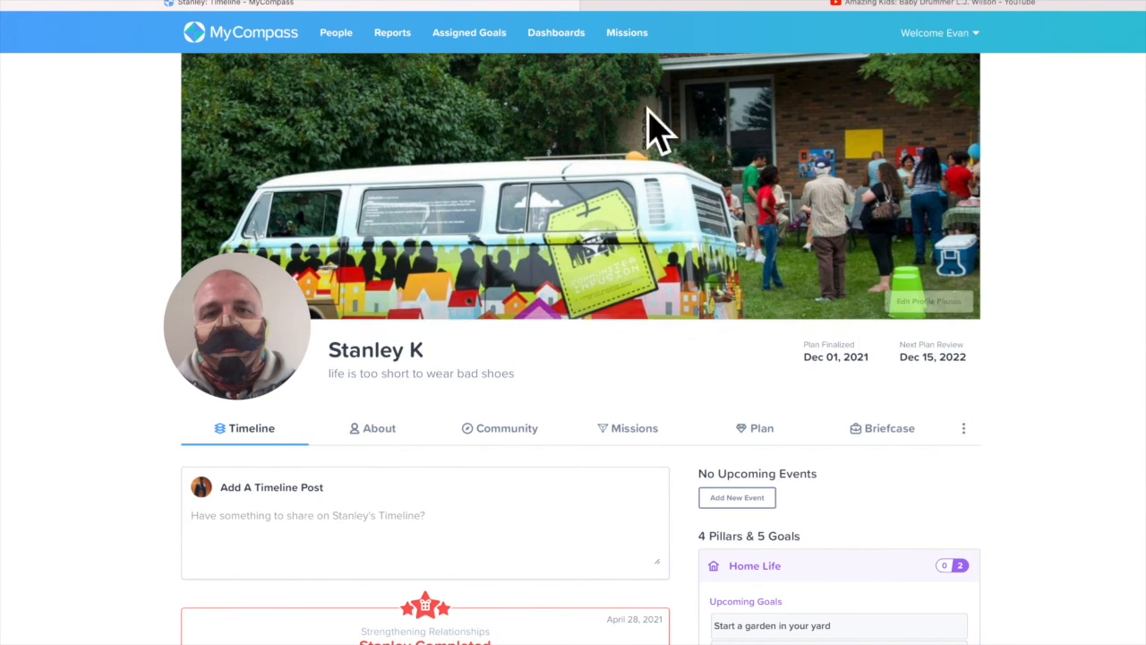
# Return to the supported people dashboard and display it as cards
pyautogui.click(337, 35)
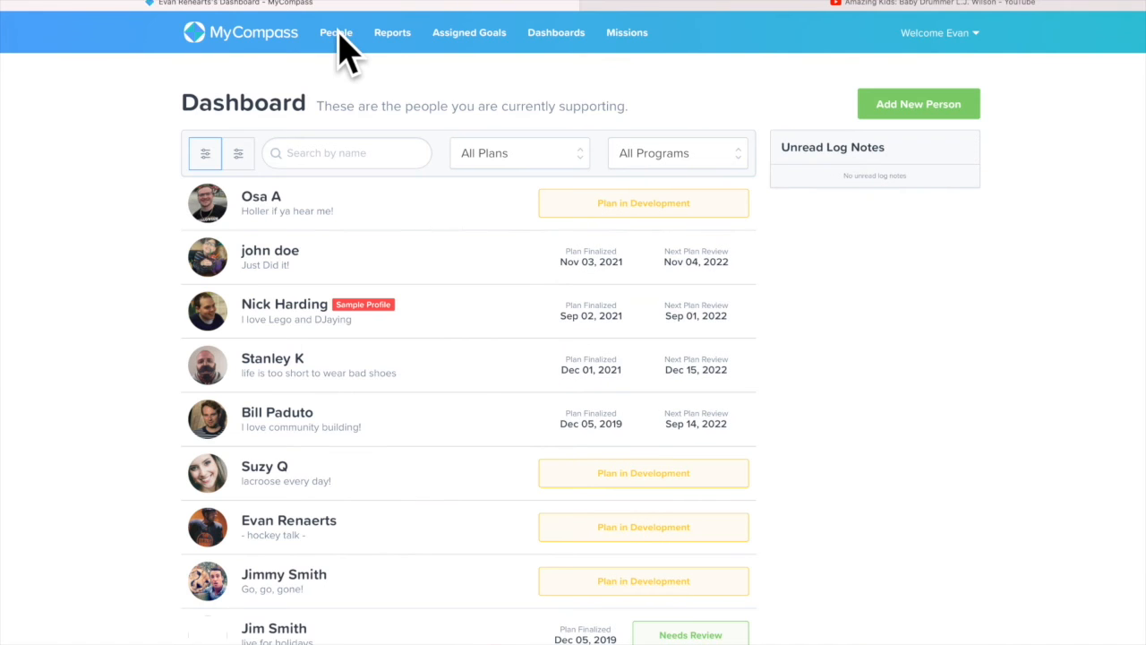
pyautogui.click(239, 154)
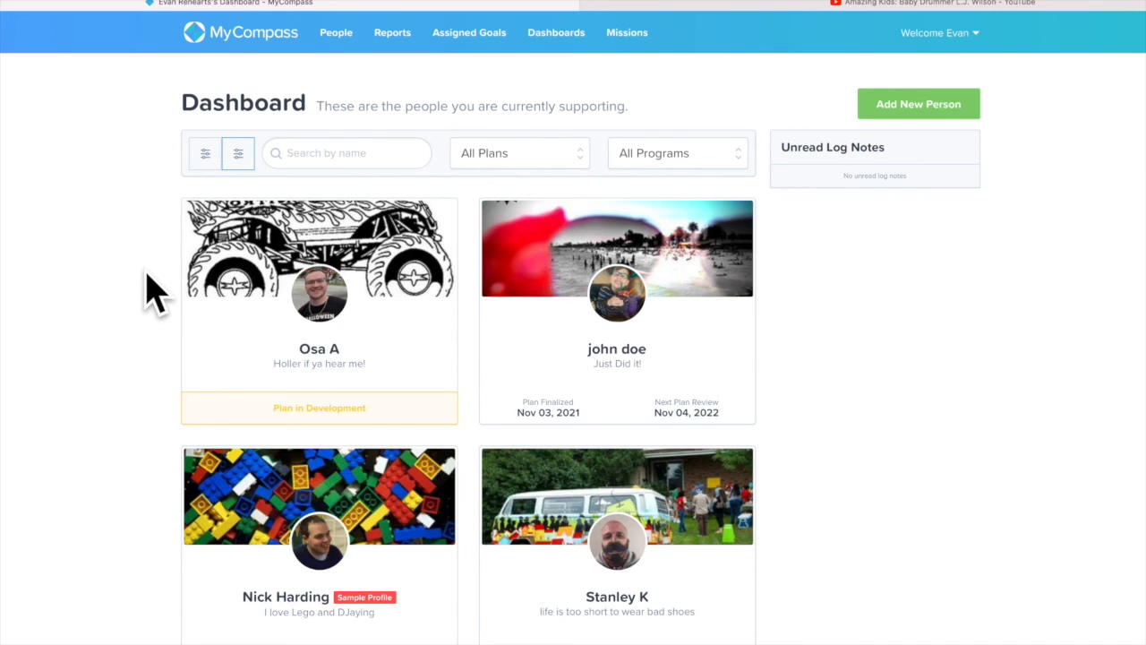
pyautogui.scroll(-1, 147, 273)
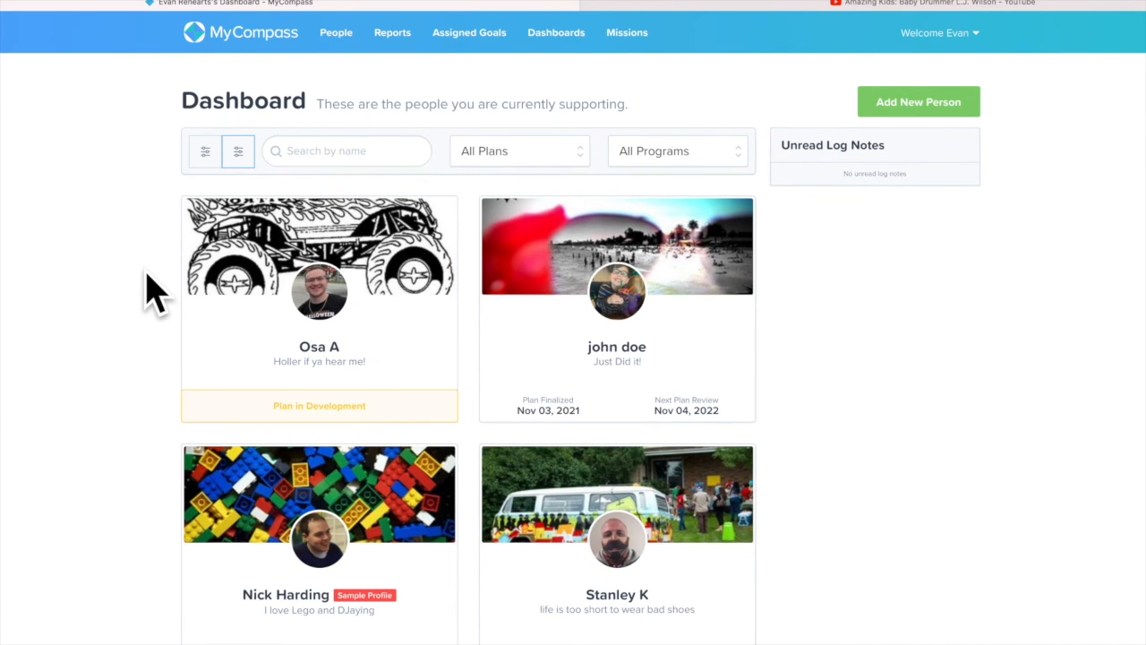
# Open the support Help Center, search it for "log notes", and open the Log Notes - Overview article
pyautogui.click(932, 38)
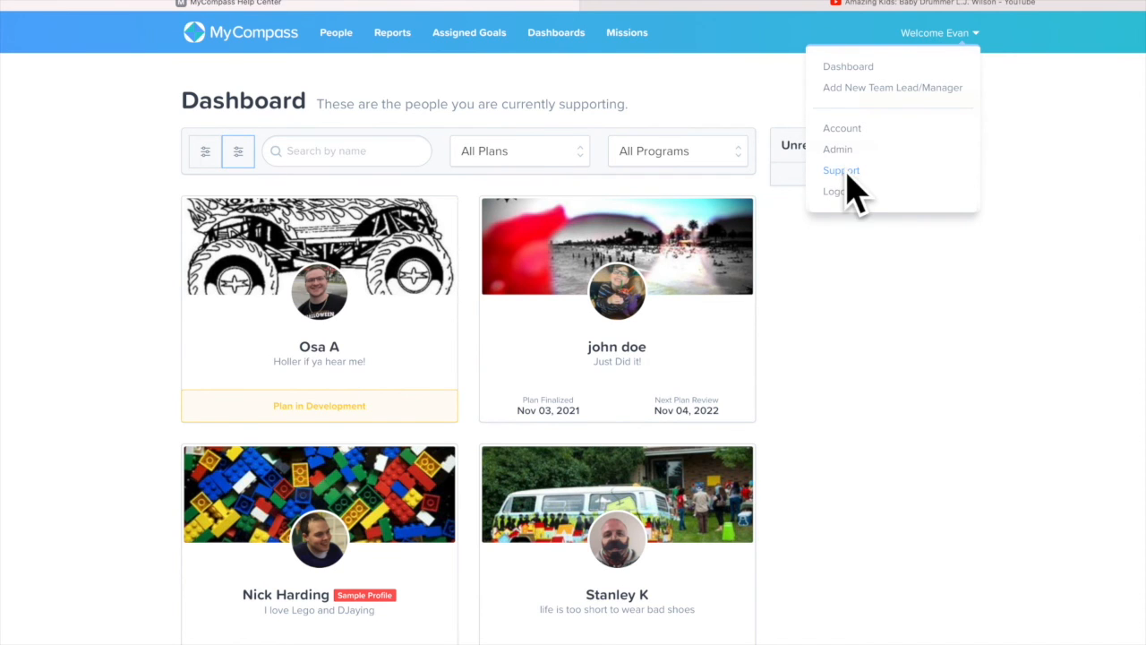
pyautogui.click(847, 171)
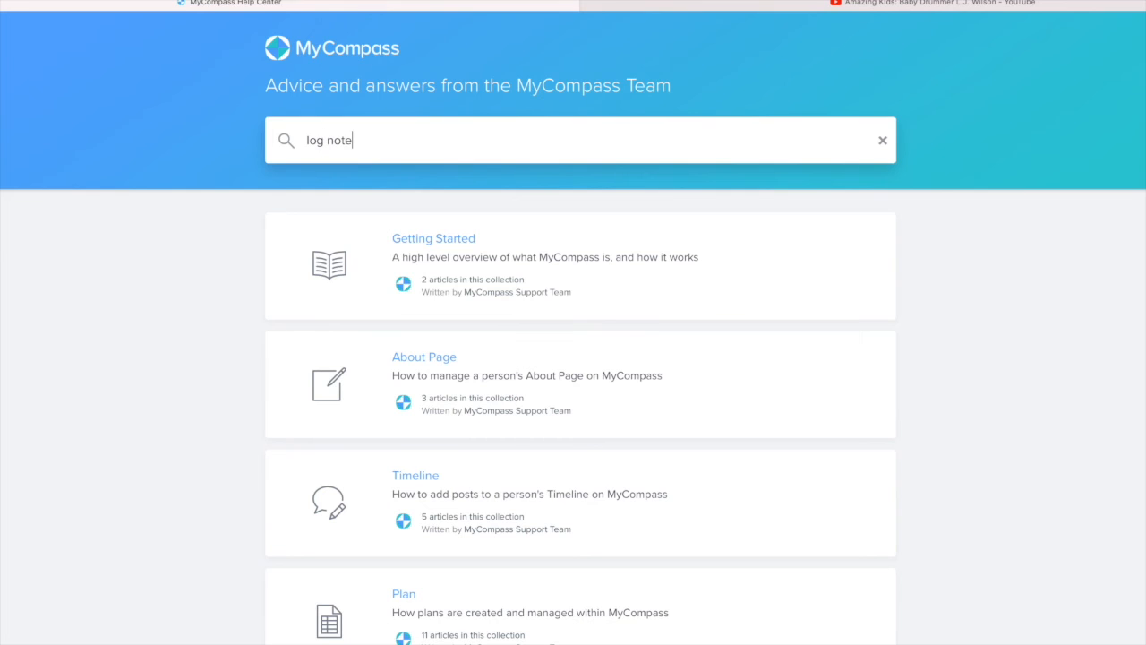
pyautogui.press('Return')
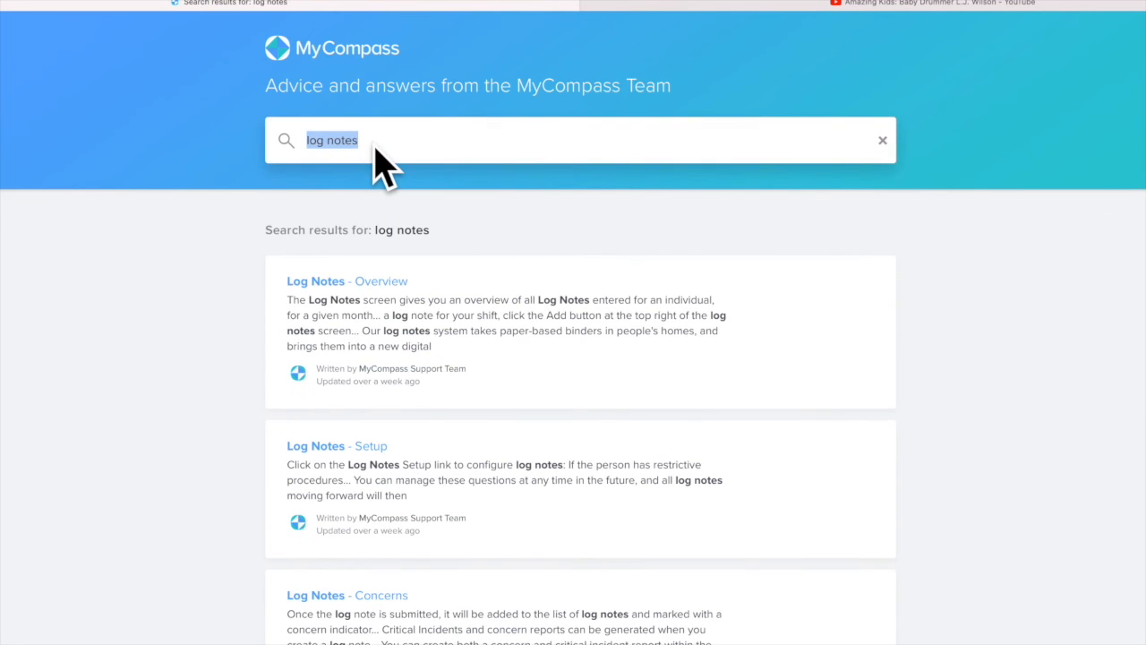
pyautogui.click(319, 285)
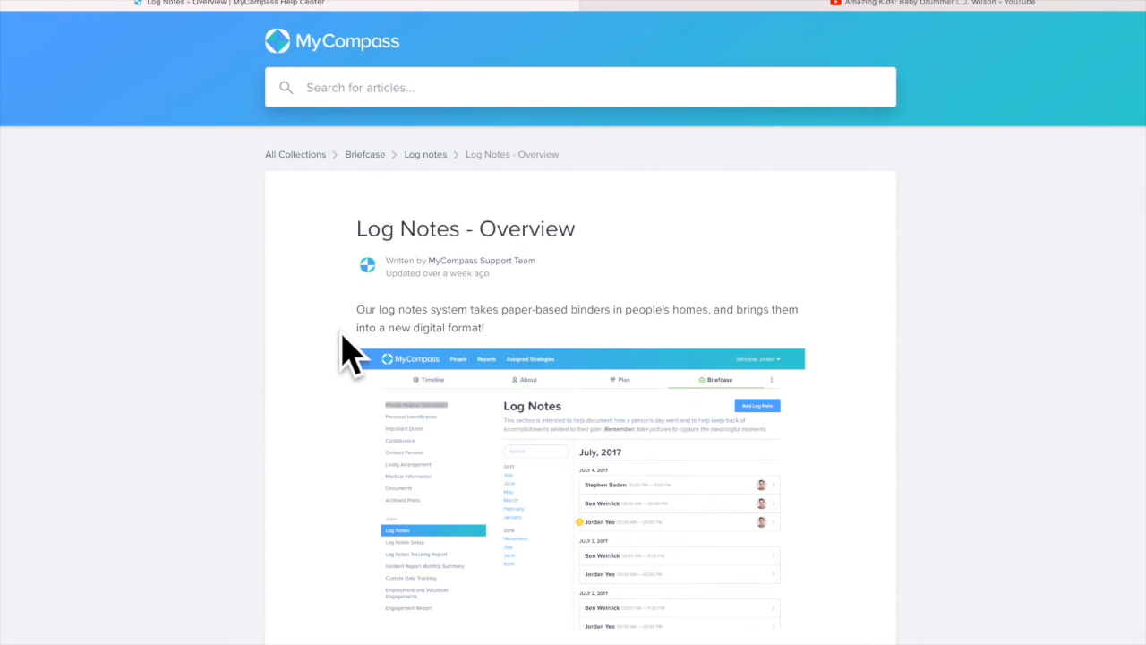
# Read through the Log Notes - Overview article, including its screenshots and explanation of log note entries
pyautogui.scroll(-2, 336, 332)
pyautogui.scroll(-4, 329, 331)
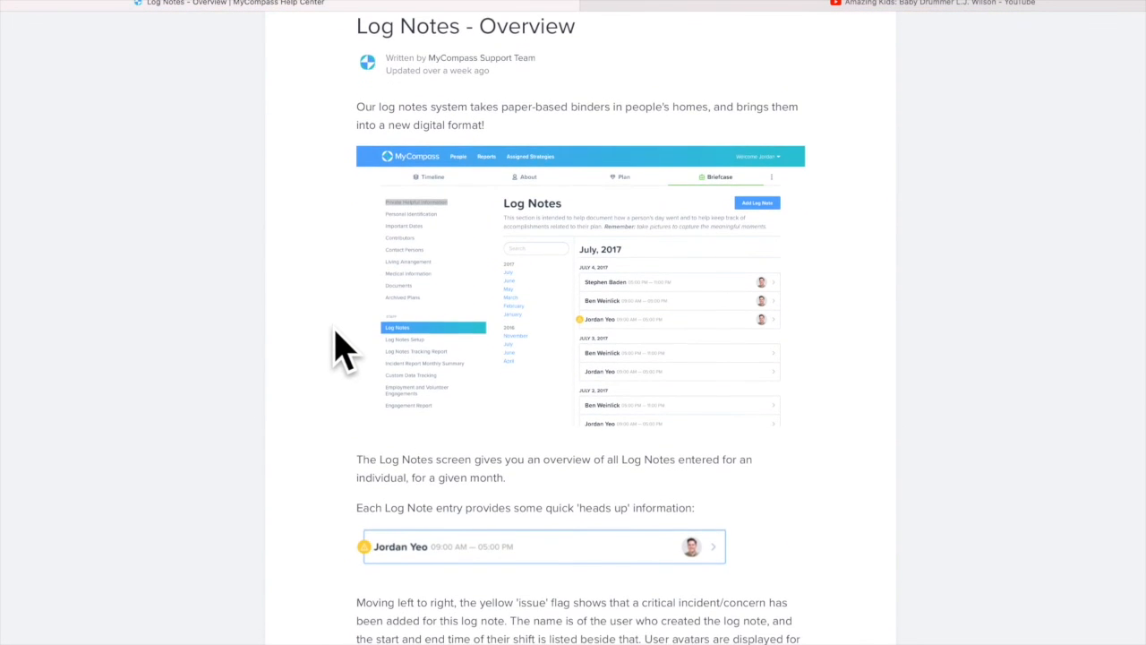
pyautogui.scroll(-2, 345, 351)
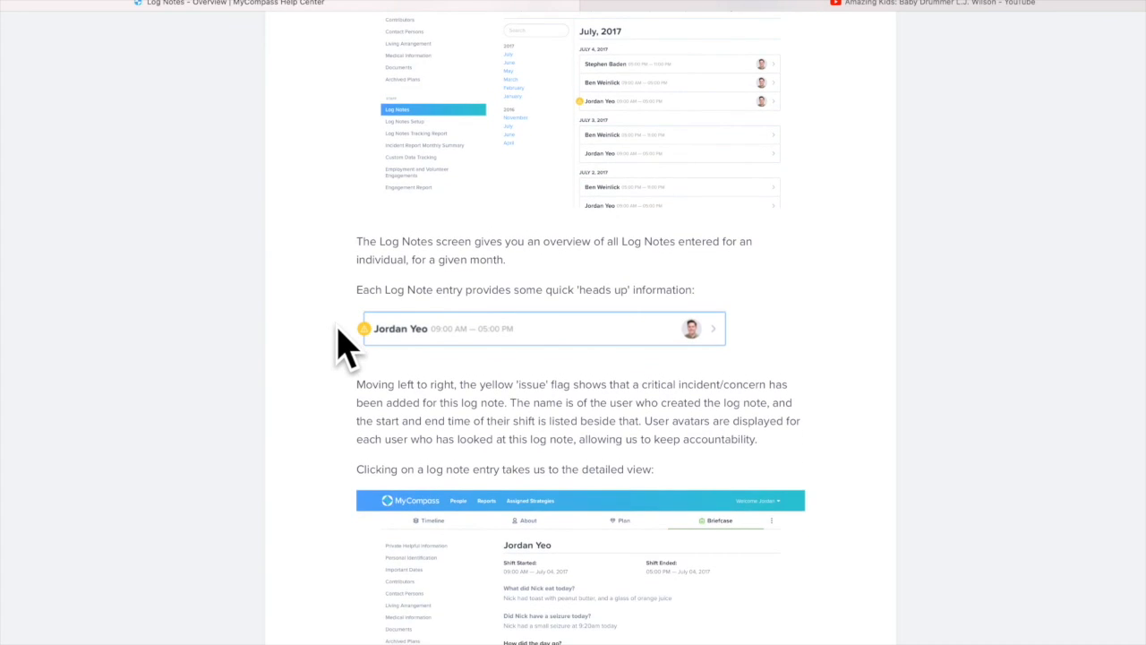
pyautogui.scroll(-5, 347, 349)
pyautogui.scroll(-3, 345, 295)
pyautogui.scroll(12, 346, 295)
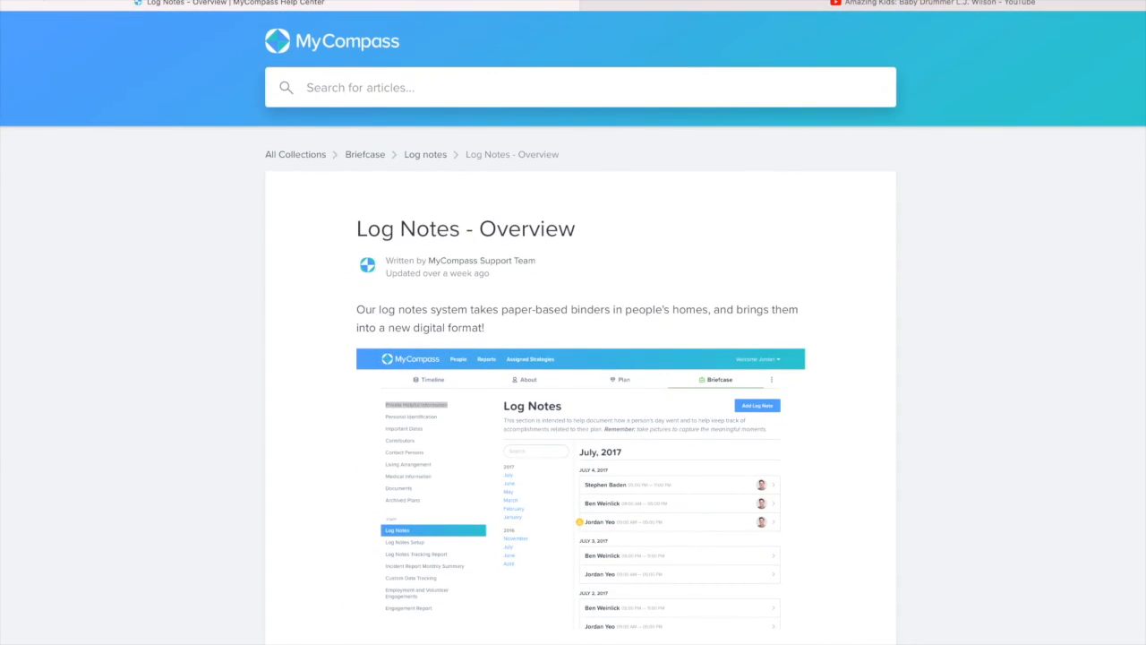
# Leave the help article for the supported people dashboard, and open the admin site
pyautogui.click(1, 2)
pyautogui.click(1, 3)
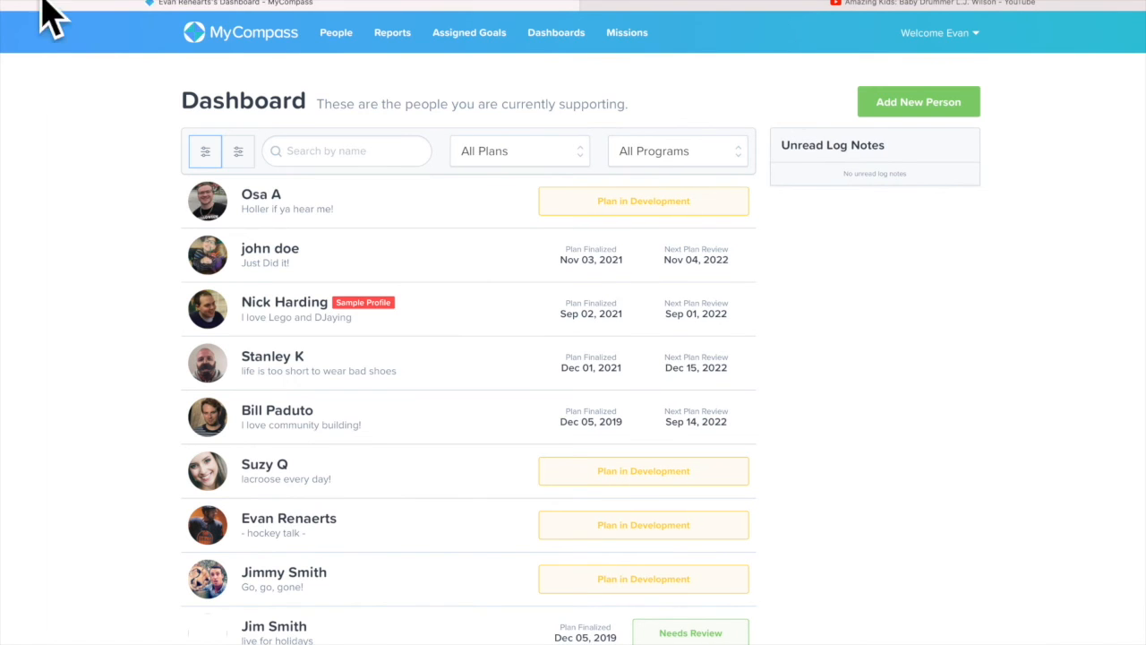
pyautogui.click(933, 34)
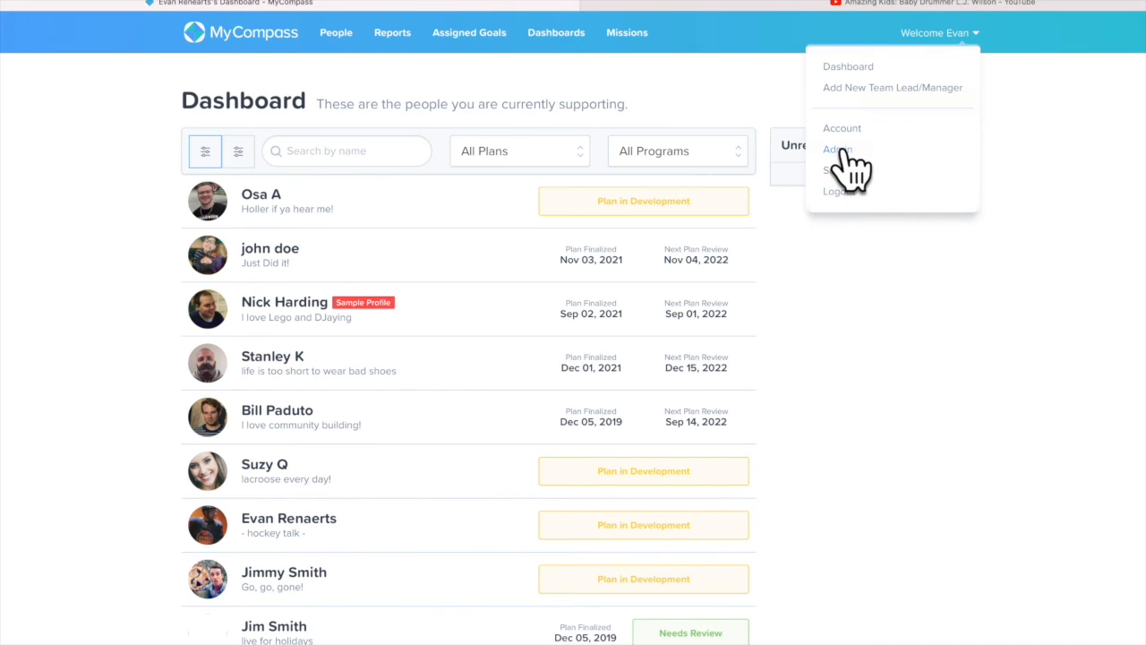
pyautogui.click(846, 130)
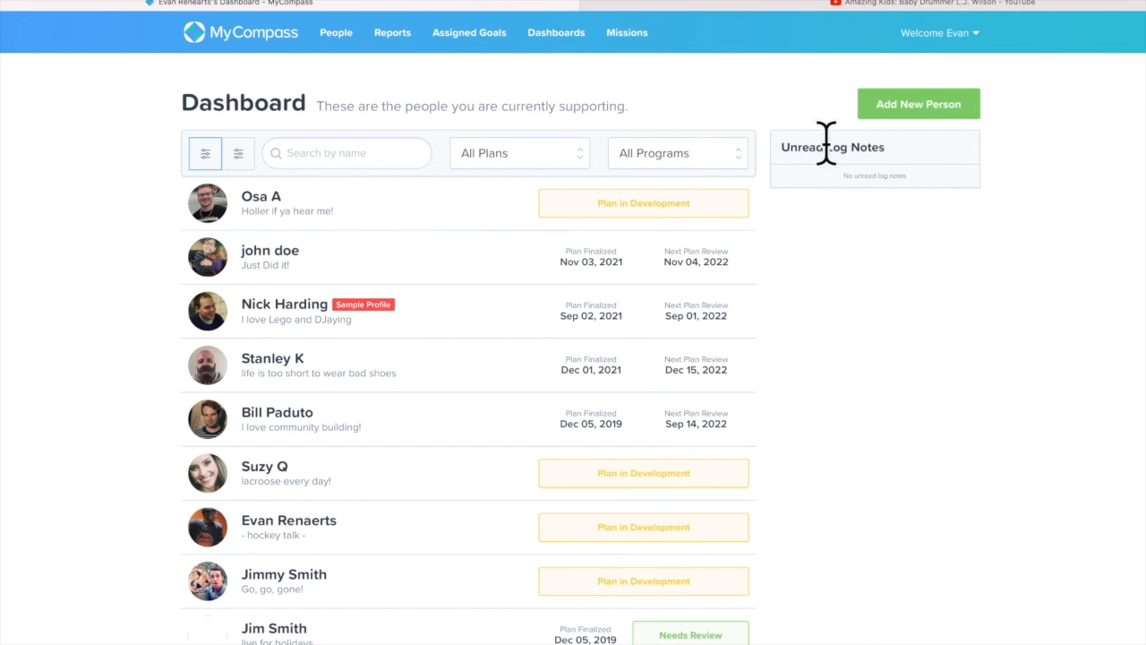
pyautogui.click(936, 35)
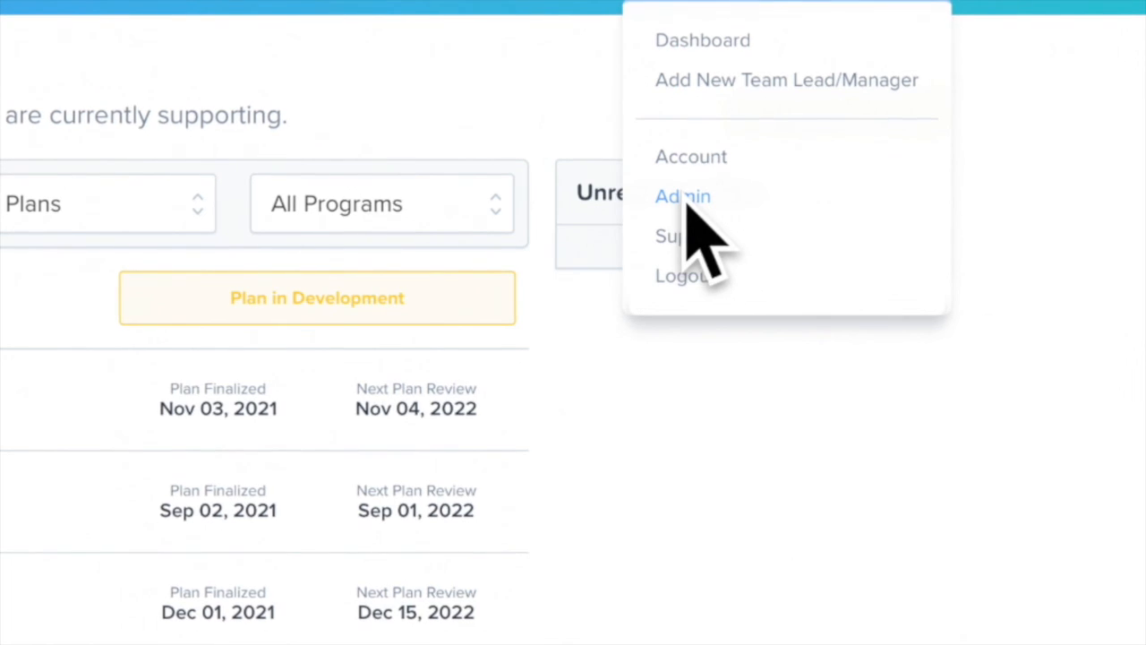
pyautogui.click(689, 204)
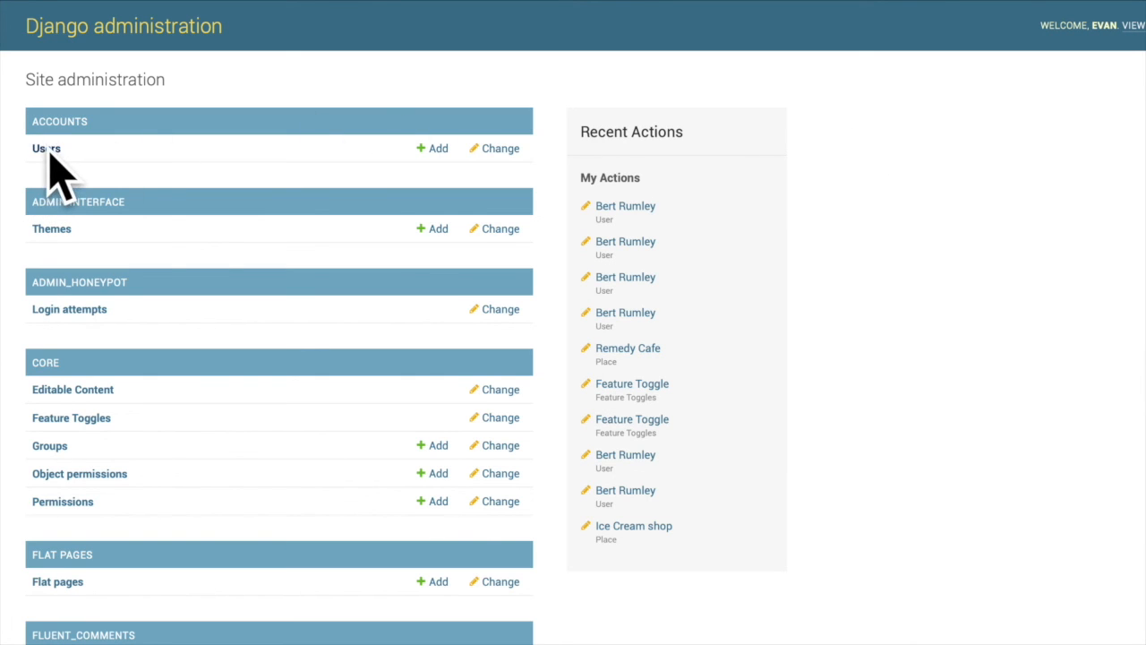
# Open the Users list, remove the Active permission from the first listed superuser account, and save the user
pyautogui.scroll(-1, 49, 153)
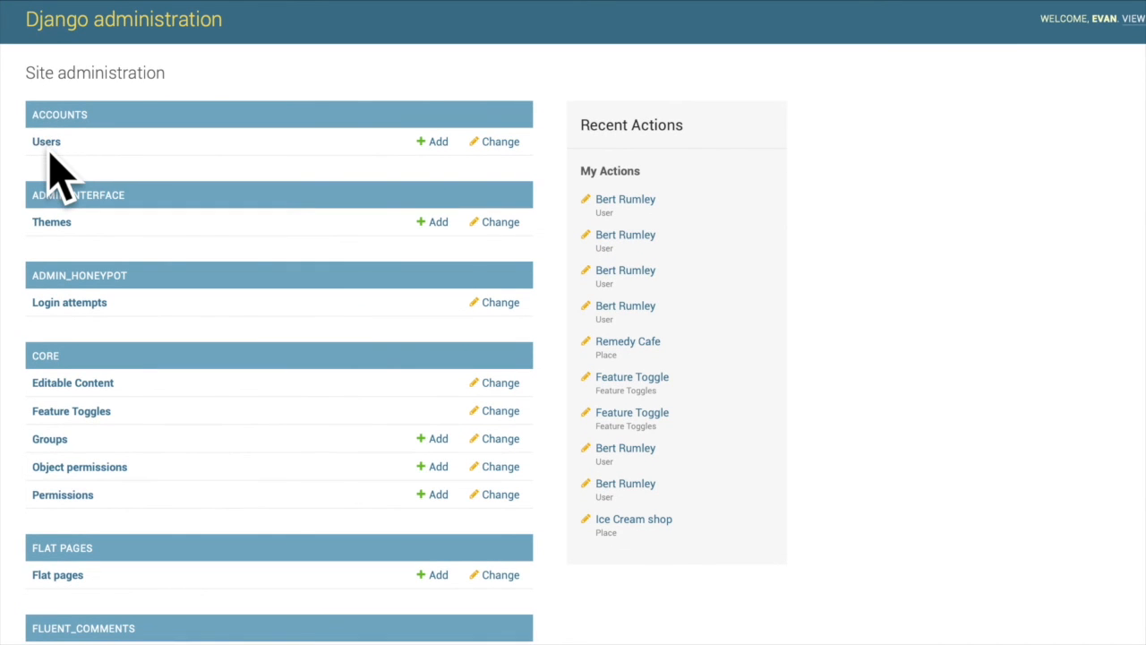
pyautogui.click(47, 143)
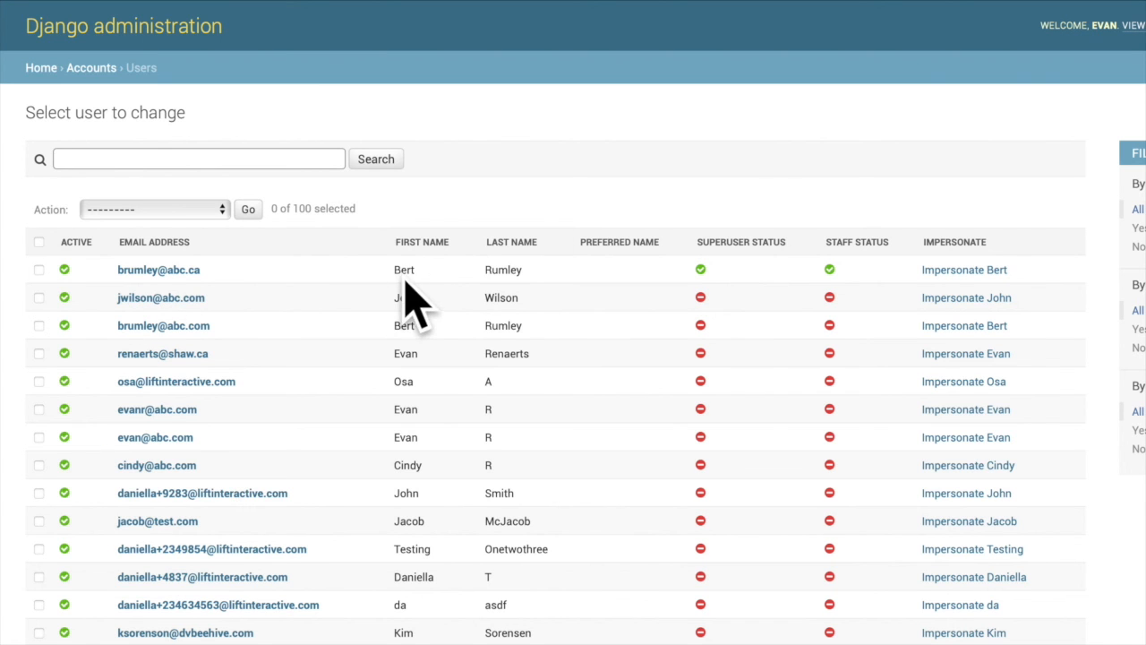
pyautogui.click(148, 271)
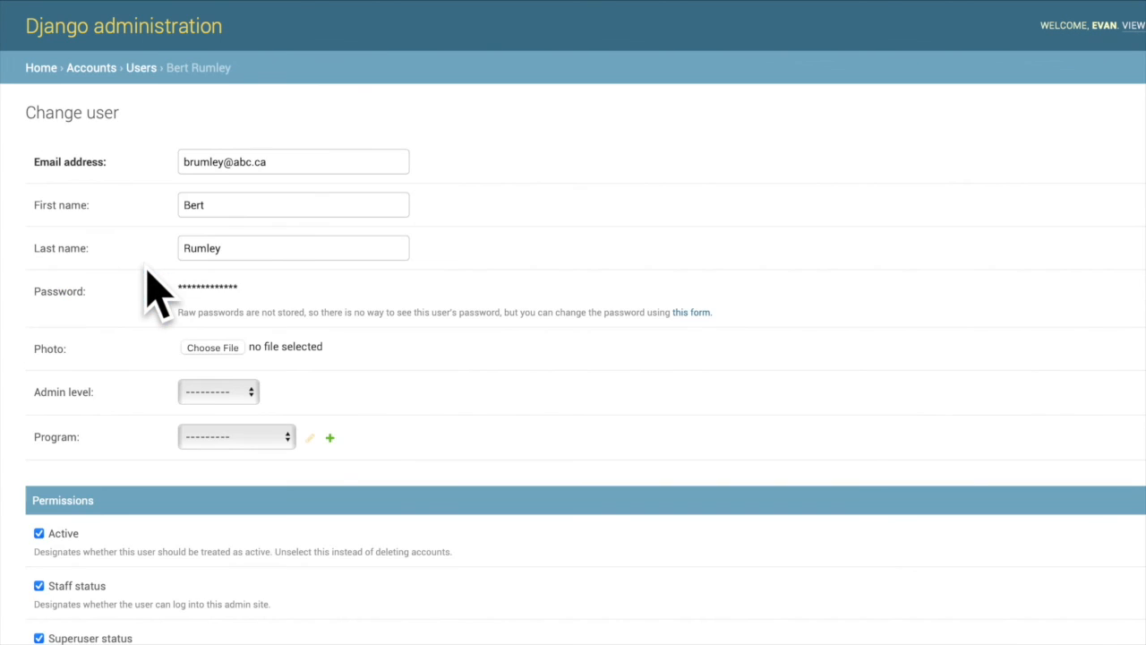
pyautogui.scroll(-3, 499, 448)
pyautogui.scroll(-1, 492, 423)
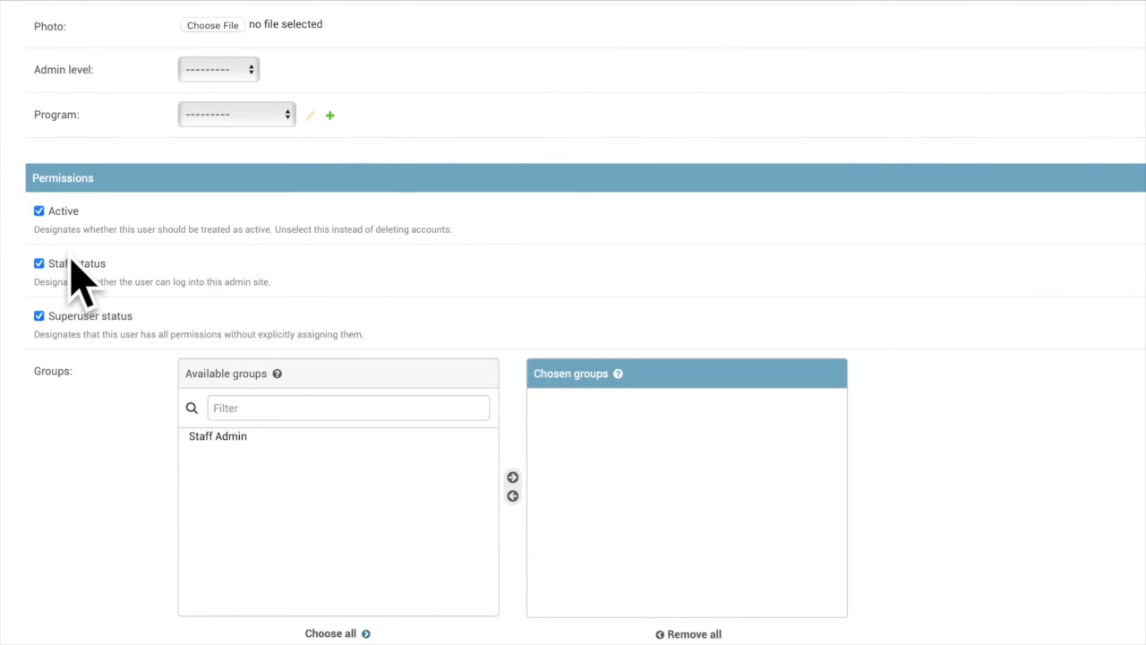
pyautogui.click(39, 212)
pyautogui.scroll(-1, 115, 219)
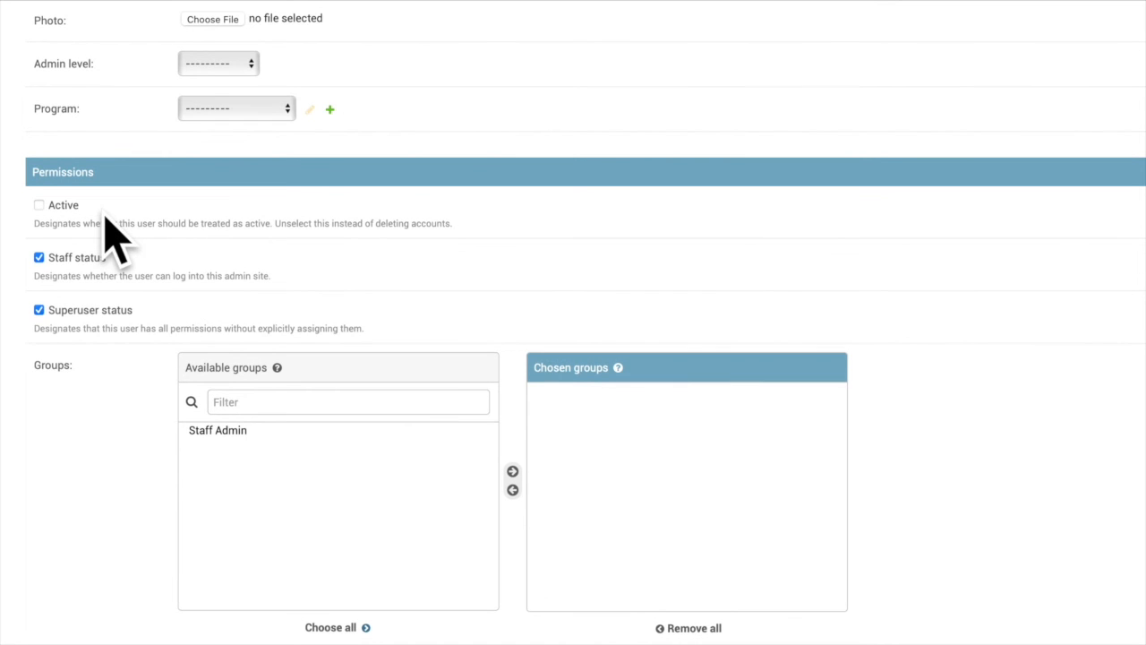
pyautogui.scroll(-8, 945, 440)
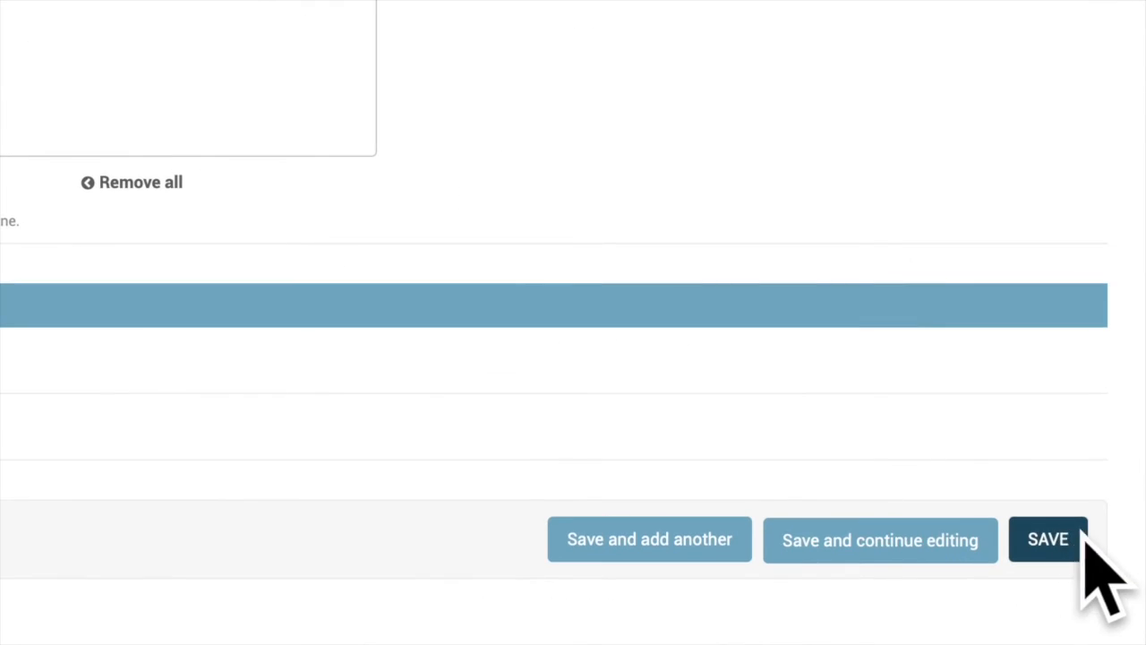
pyautogui.click(1046, 538)
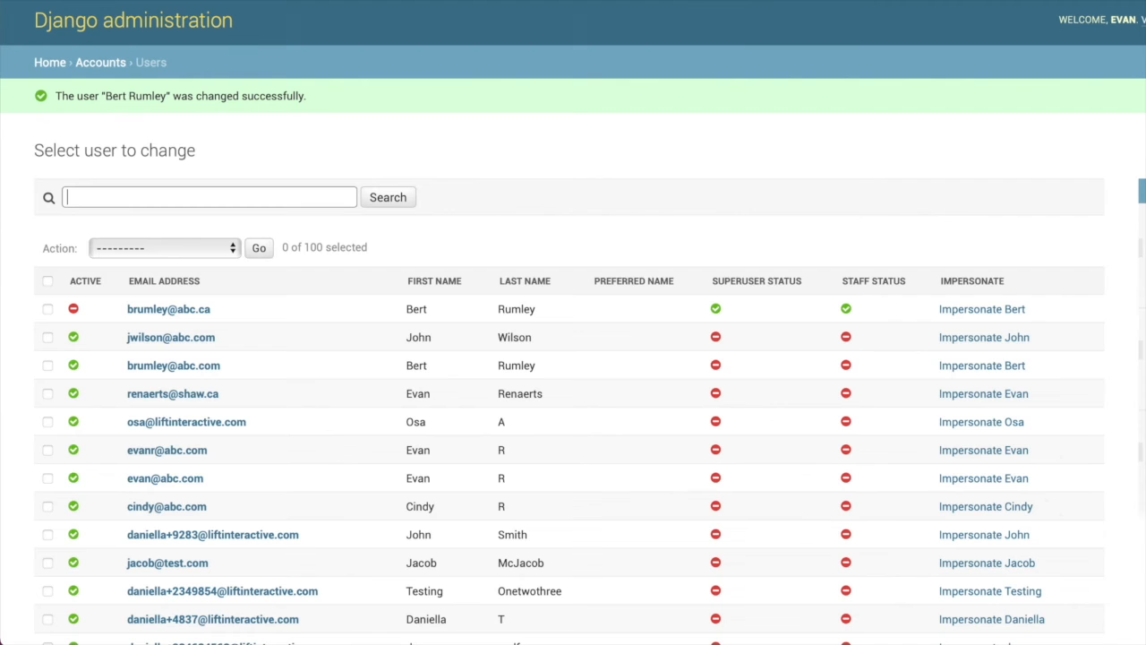
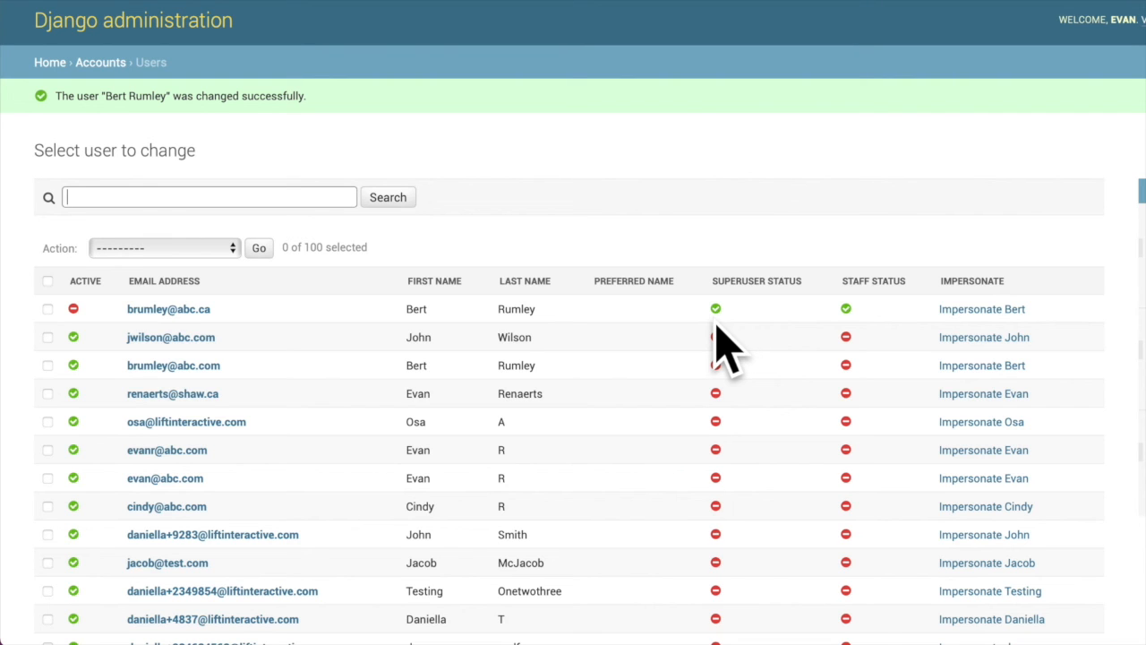
# Reopen the deactivated superuser account, restore its Active permission, and save the user
pyautogui.click(143, 310)
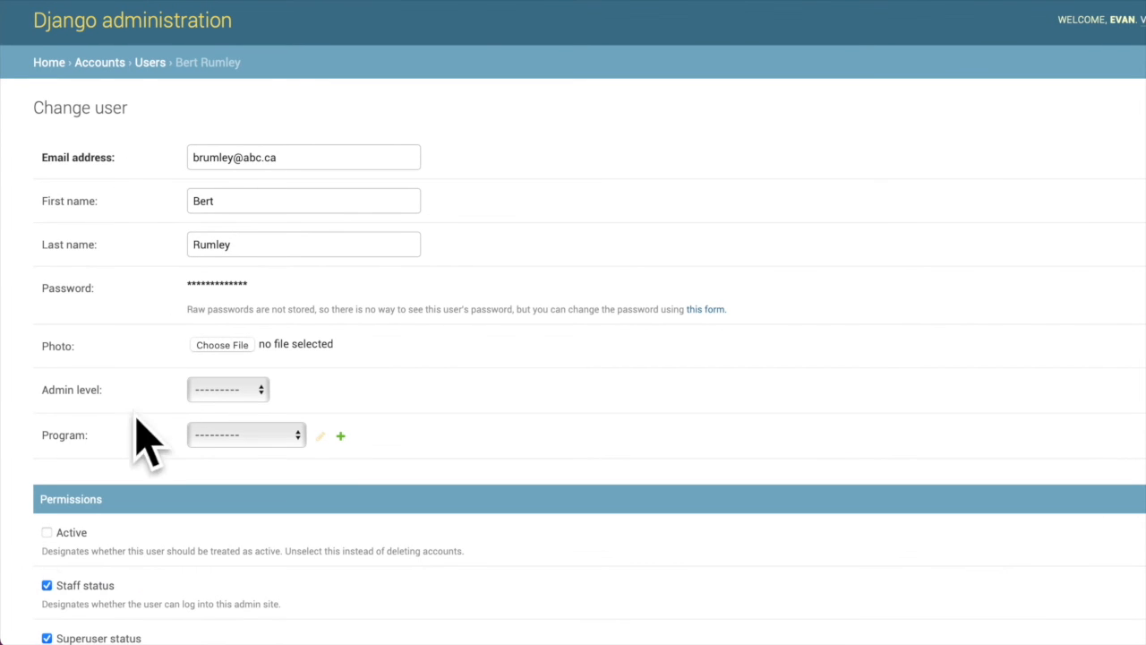
pyautogui.click(46, 531)
pyautogui.scroll(-15, 622, 618)
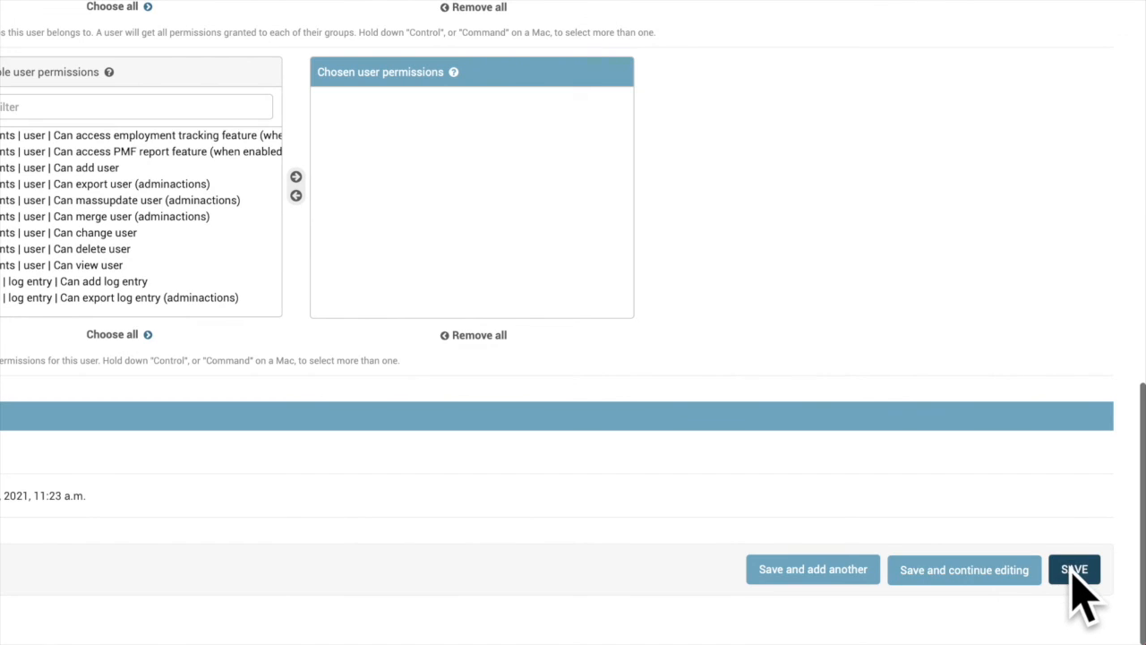
pyautogui.click(1074, 570)
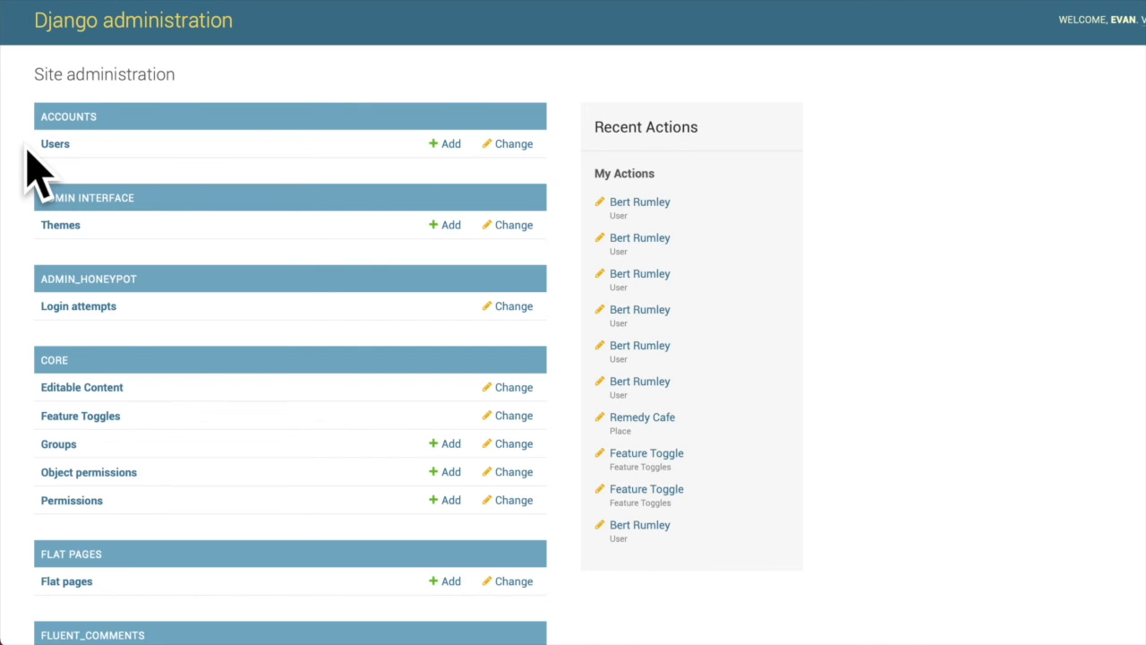
# Open the Feature Toggles and disable Incident report and Community mapping
pyautogui.scroll(-3, 215, 295)
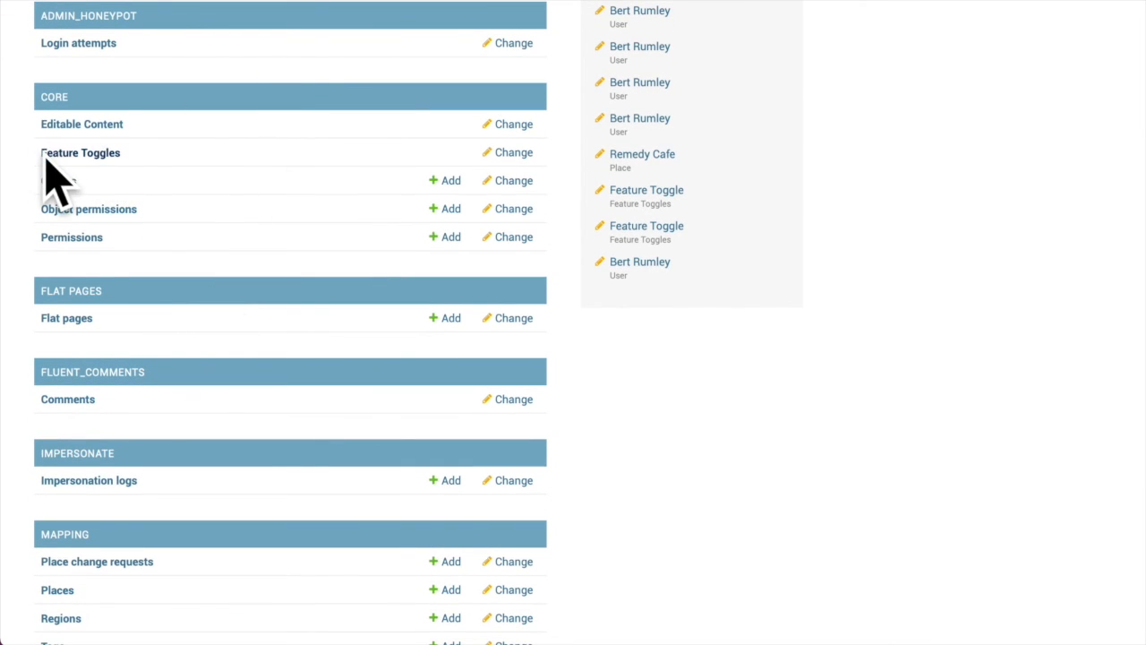
pyautogui.click(101, 159)
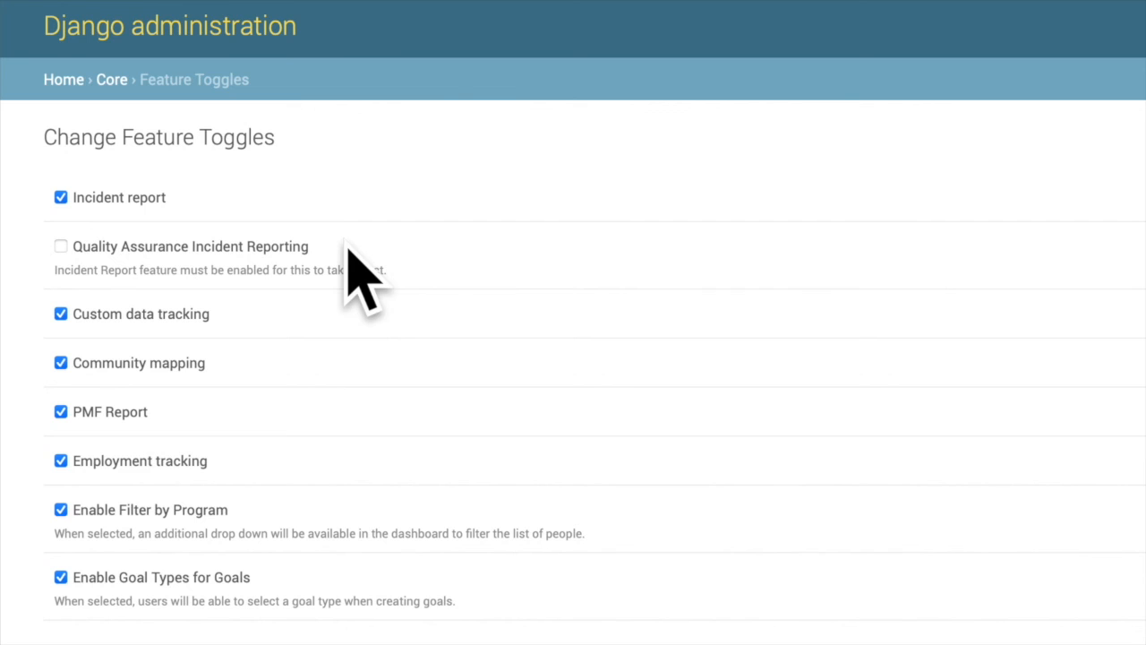
pyautogui.click(60, 199)
pyautogui.click(60, 363)
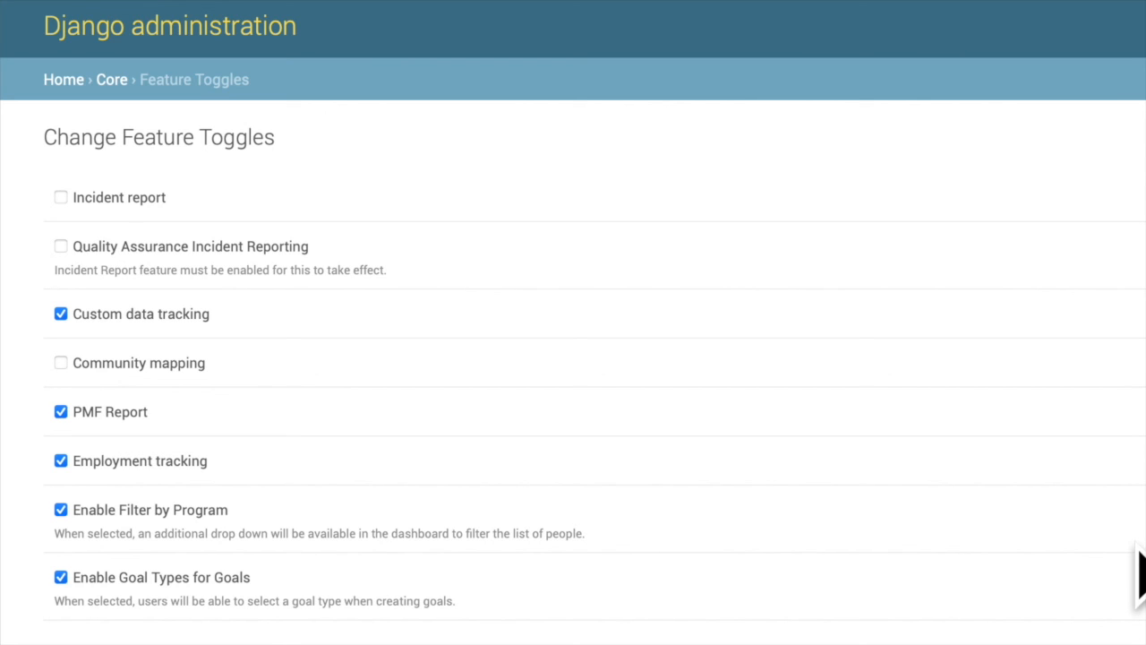
# Re-enable Community mapping and Incident report, and return to the site administration overview without saving
pyautogui.click(61, 364)
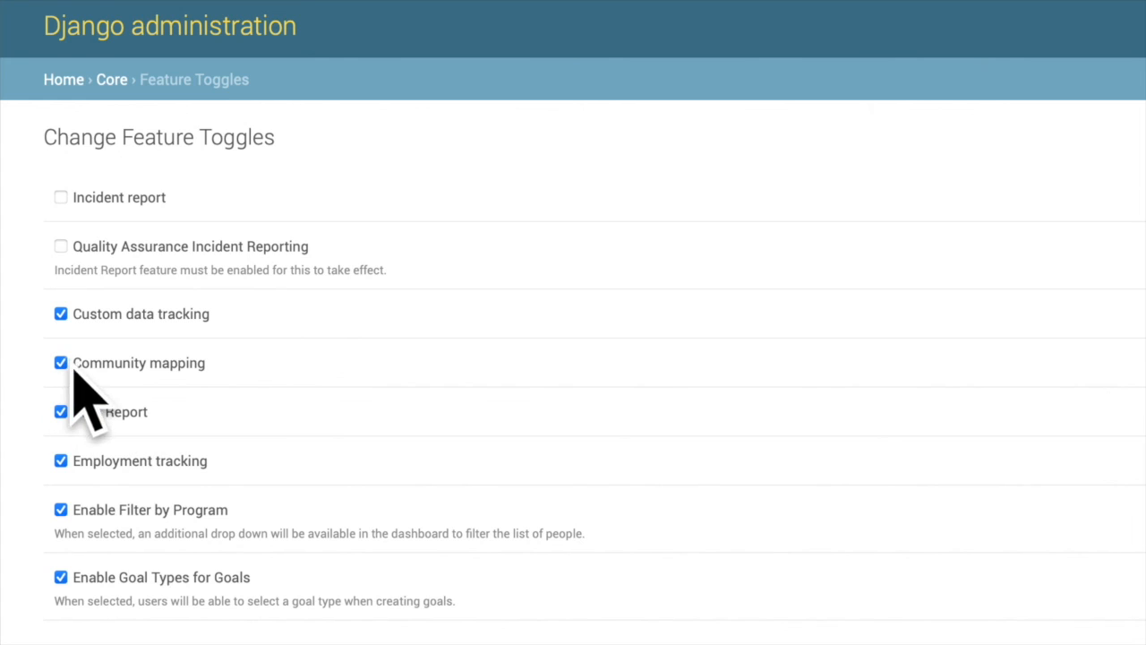
pyautogui.click(61, 197)
pyautogui.click(62, 80)
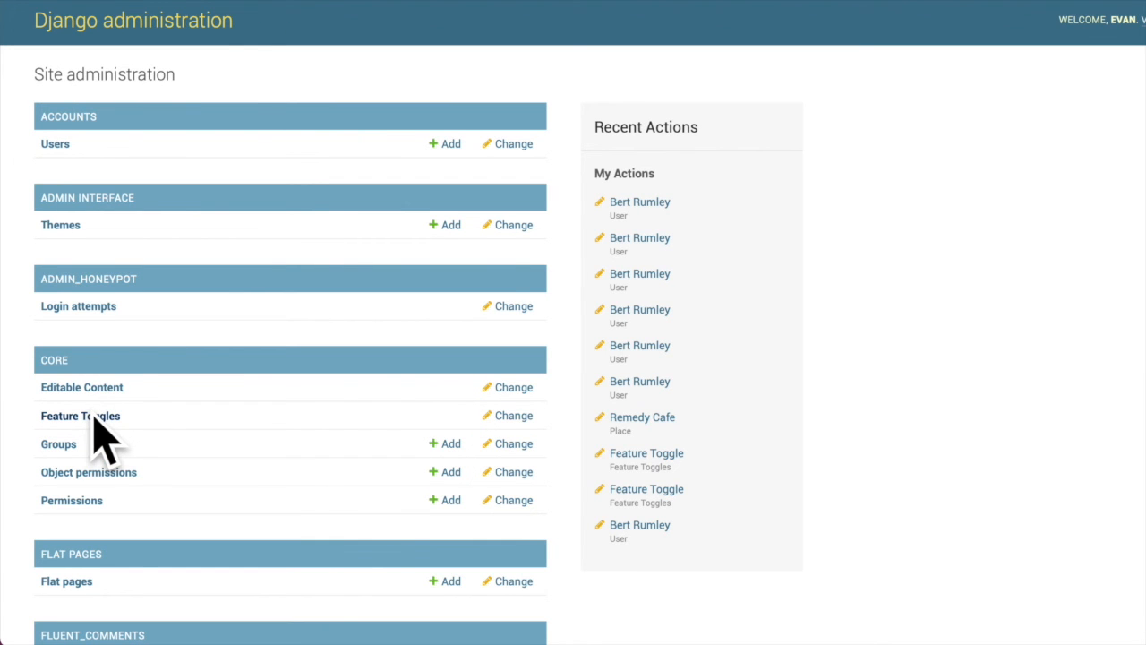
# View the Impersonation logs with their session start times, and return to the site administration overview
pyautogui.scroll(-5, 97, 437)
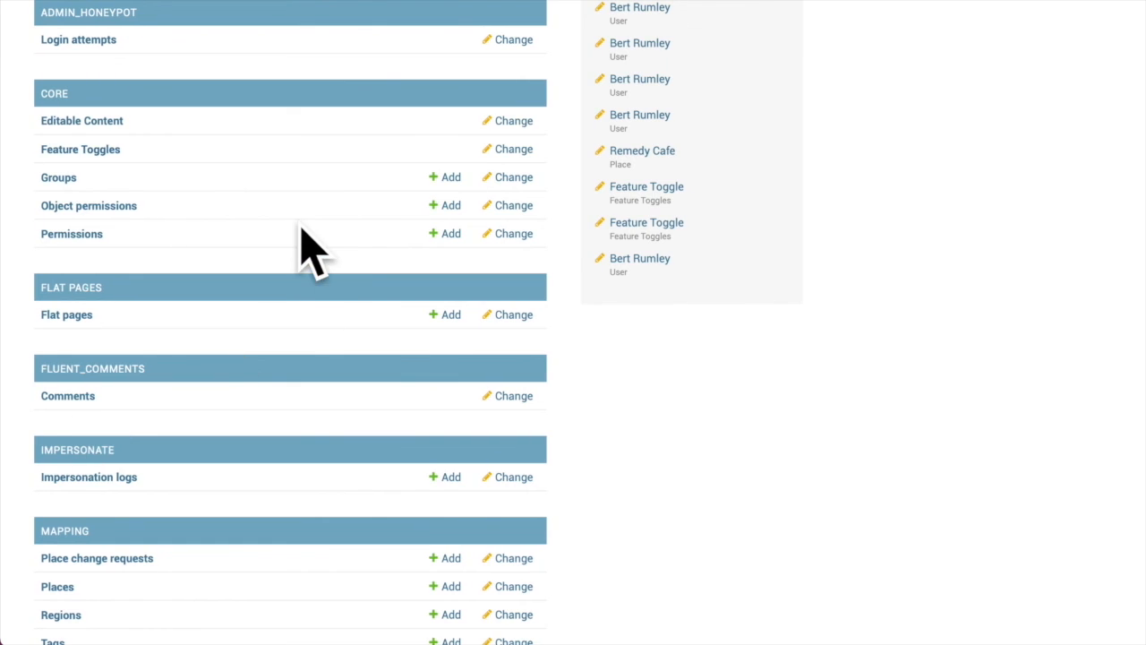
pyautogui.scroll(-3, 301, 235)
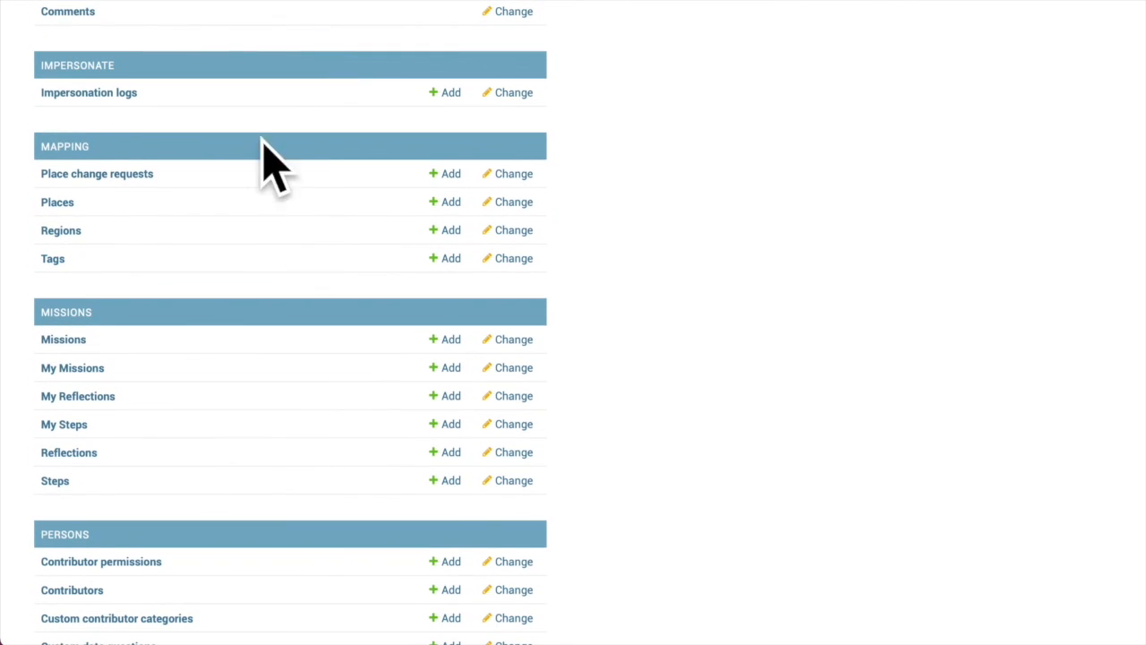
pyautogui.click(61, 94)
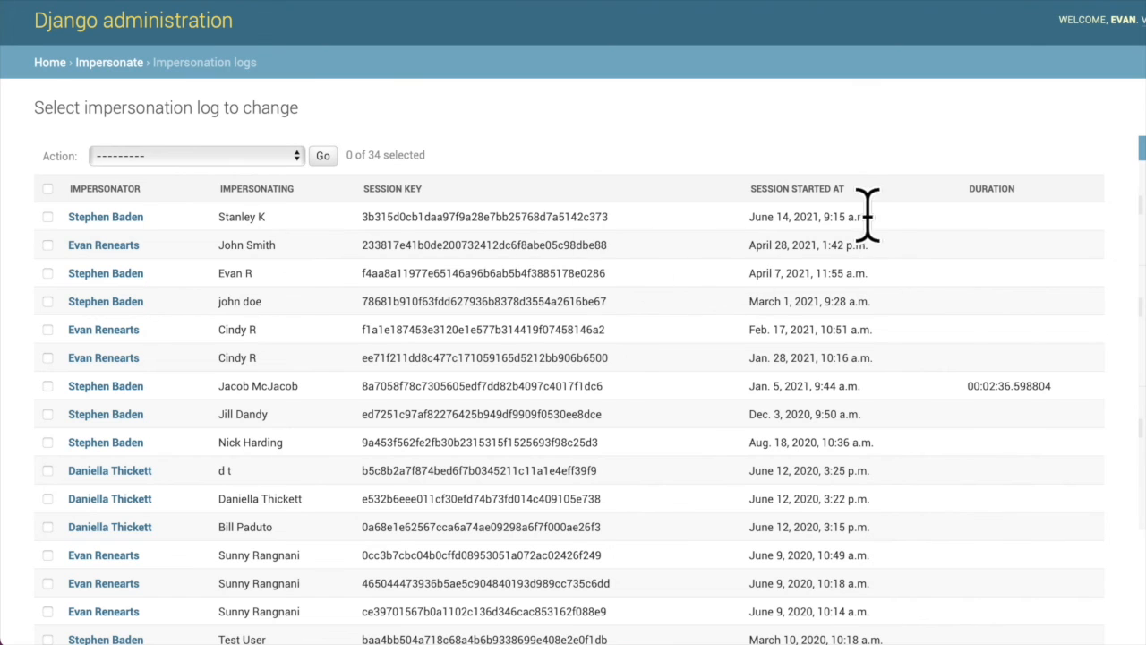
pyautogui.click(52, 64)
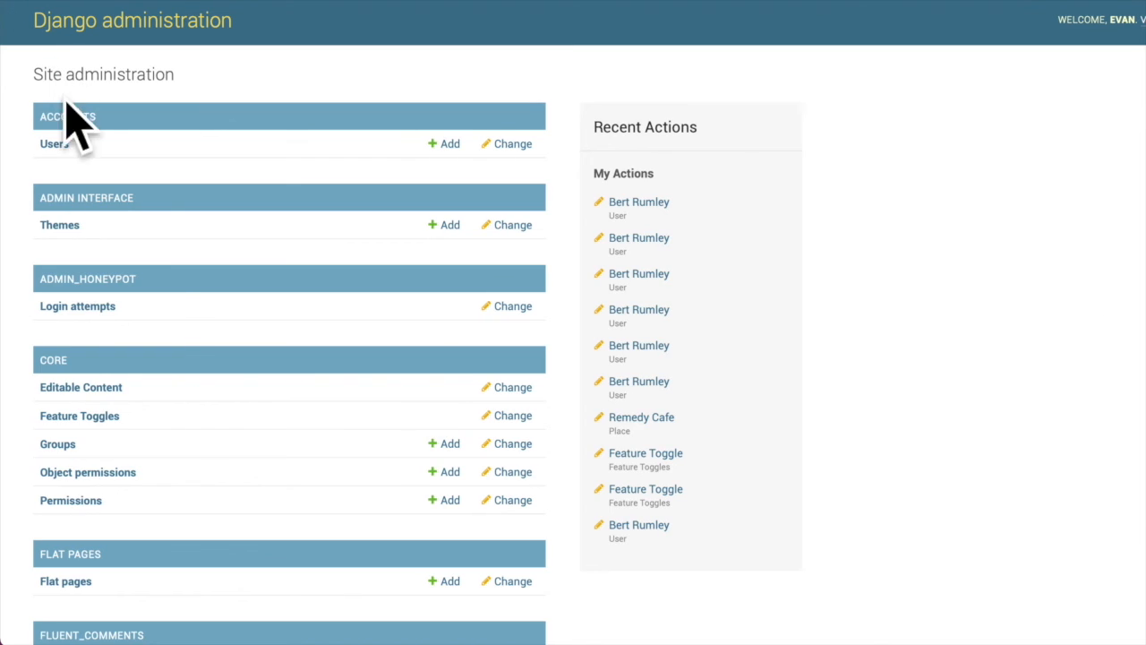
# Open West Edmonton Mall in the mapping Places, set its visibility to Public, and save the place
pyautogui.scroll(-7, 165, 349)
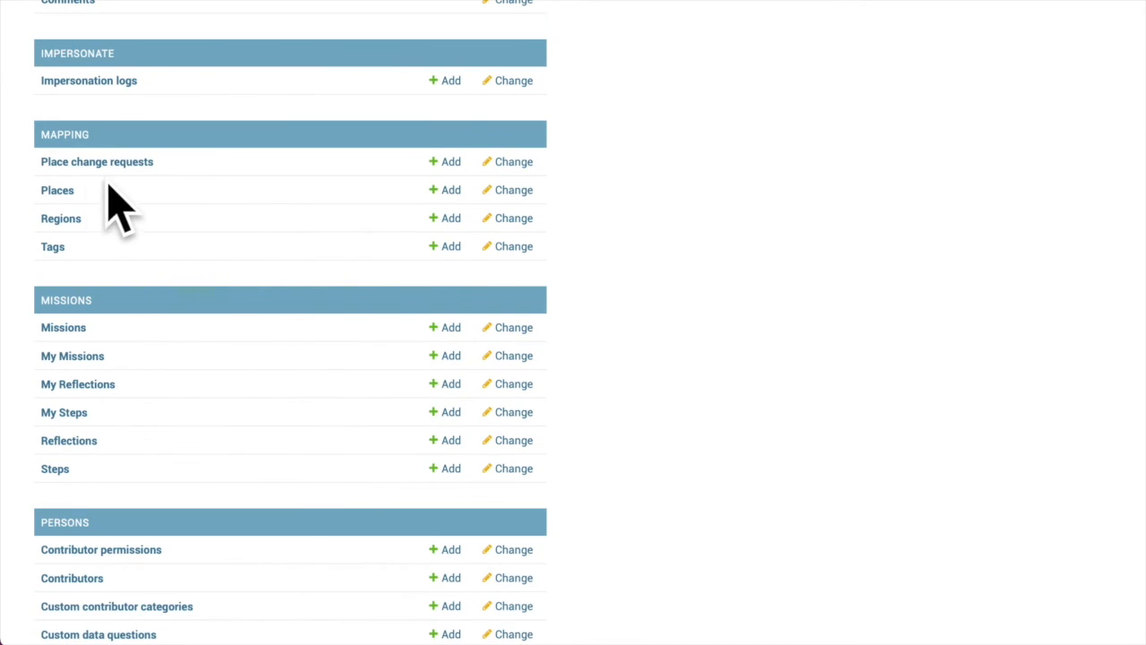
pyautogui.click(59, 191)
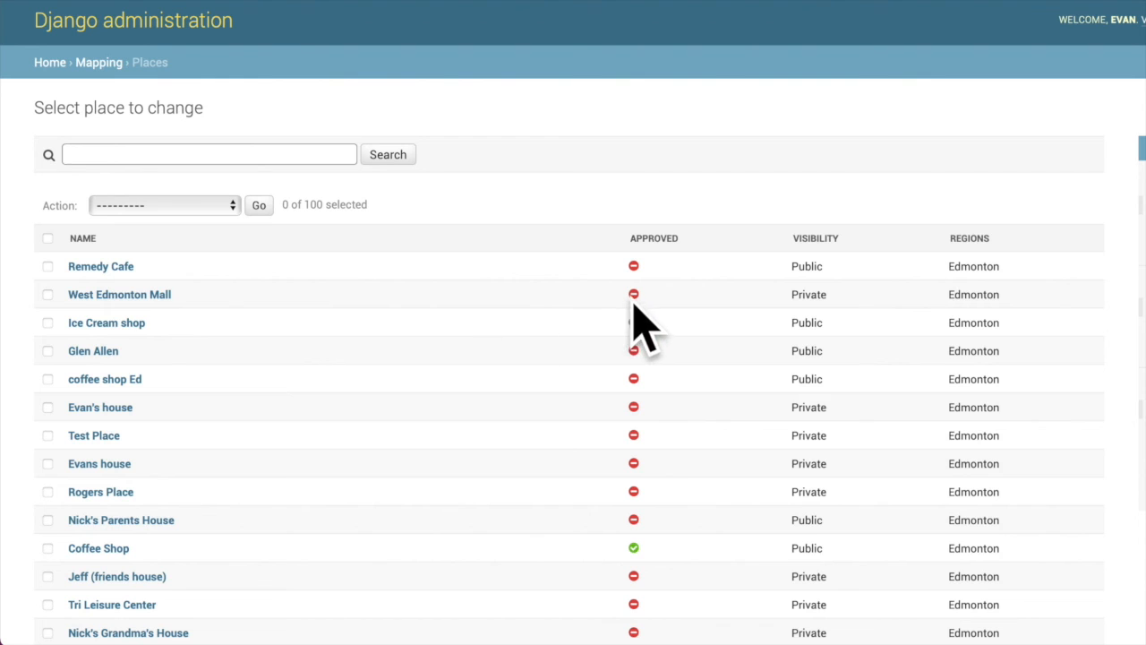
pyautogui.click(152, 297)
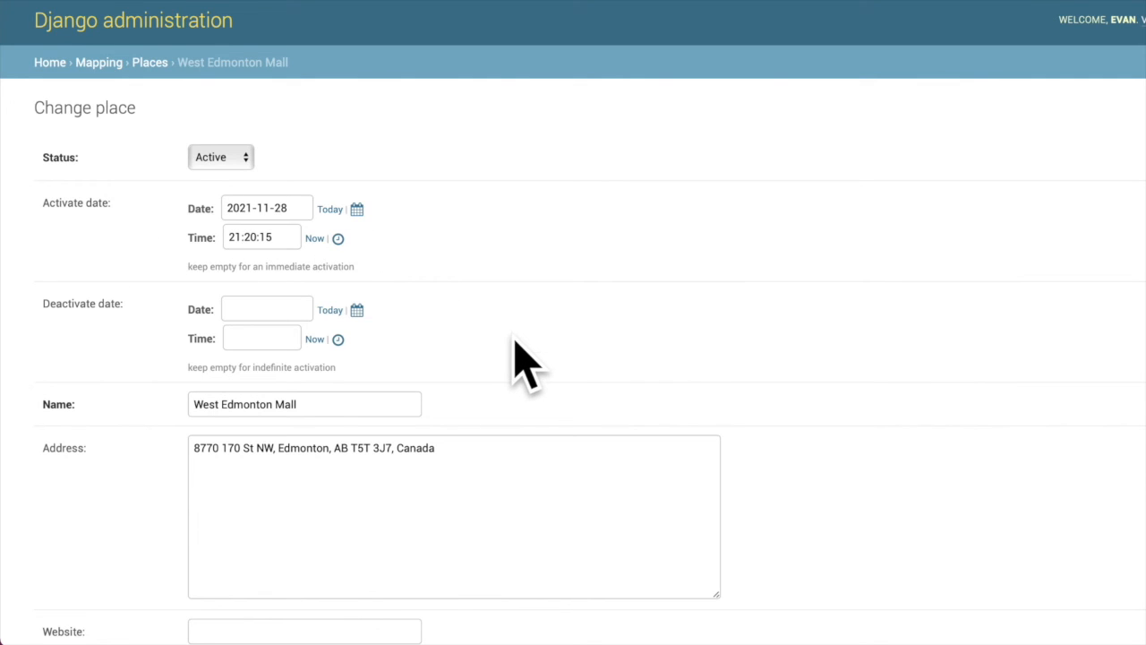
pyautogui.scroll(-15, 516, 342)
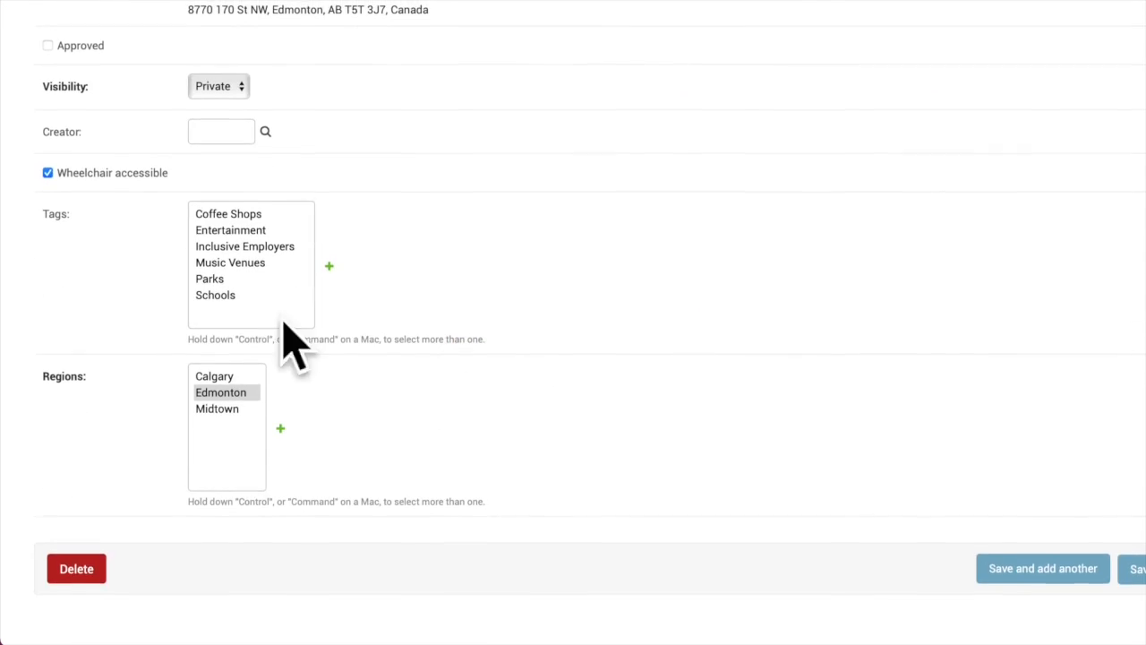
pyautogui.click(224, 89)
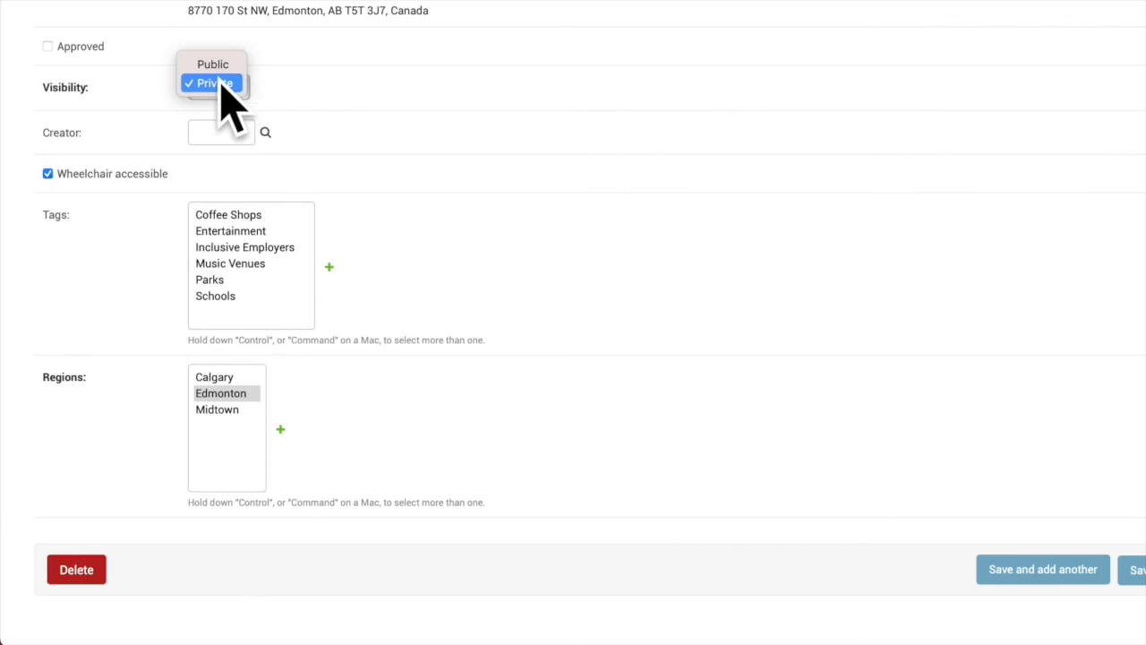
pyautogui.click(220, 64)
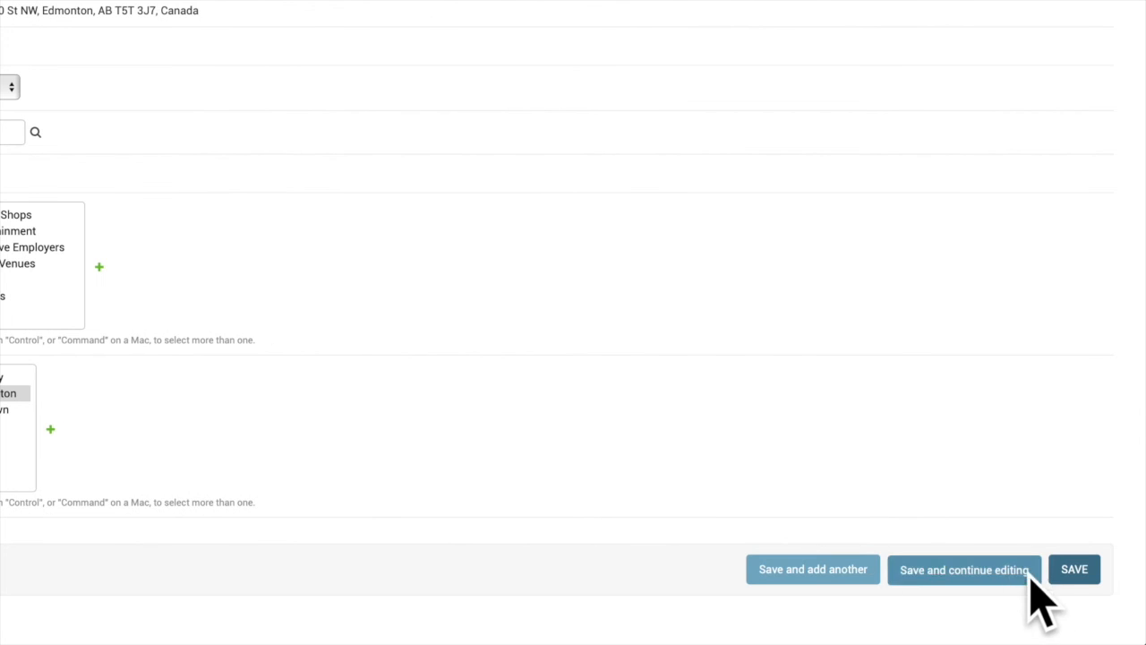
pyautogui.click(1075, 573)
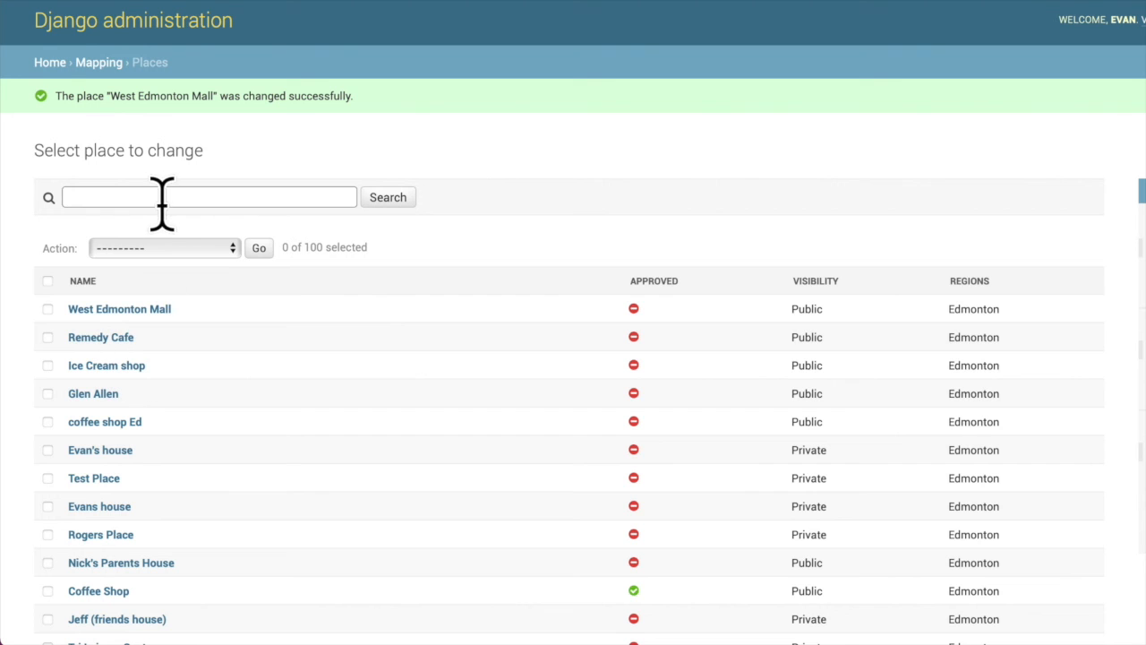
# Return to the site administration overview and open the Missions list
pyautogui.click(49, 63)
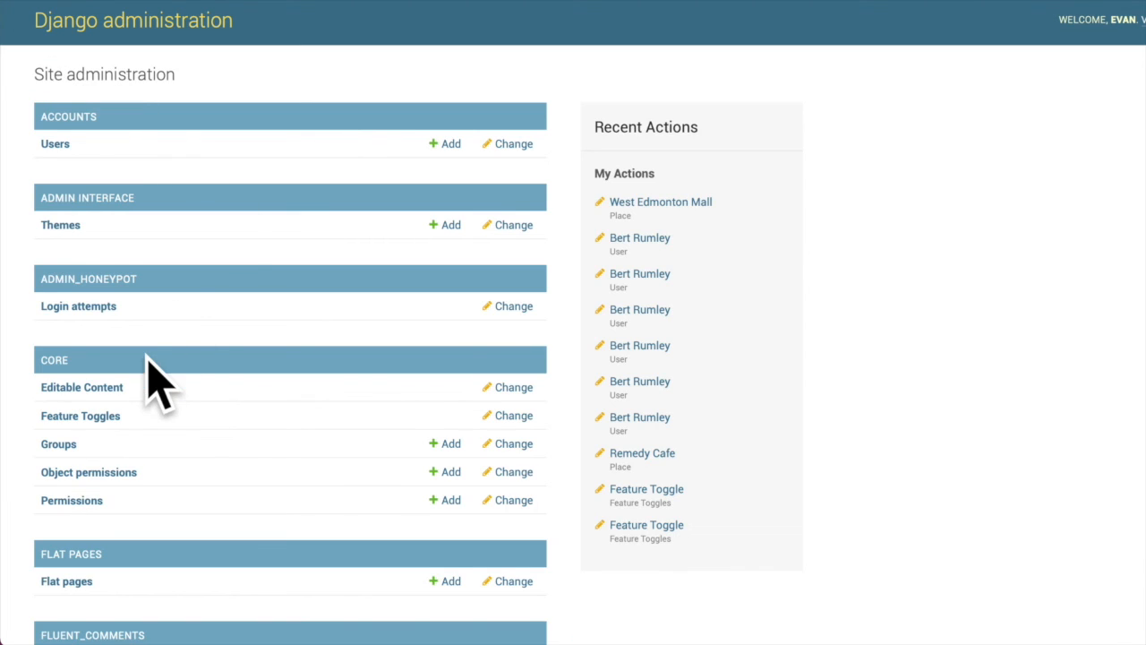
pyautogui.scroll(-5, 152, 372)
pyautogui.scroll(-3, 148, 361)
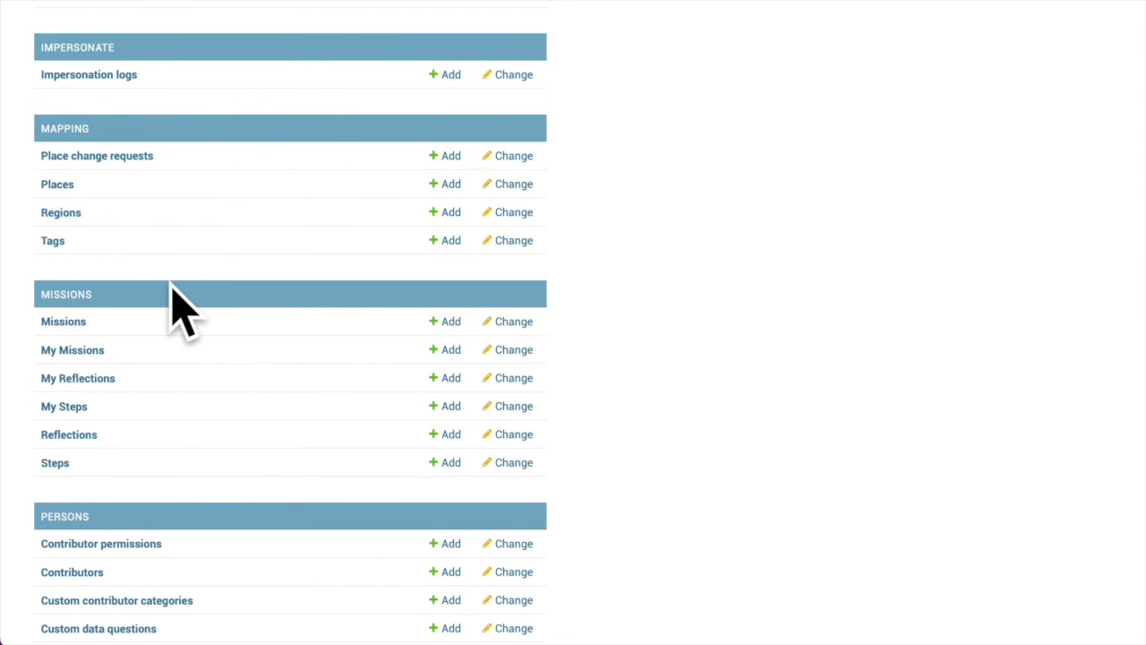
pyautogui.click(63, 323)
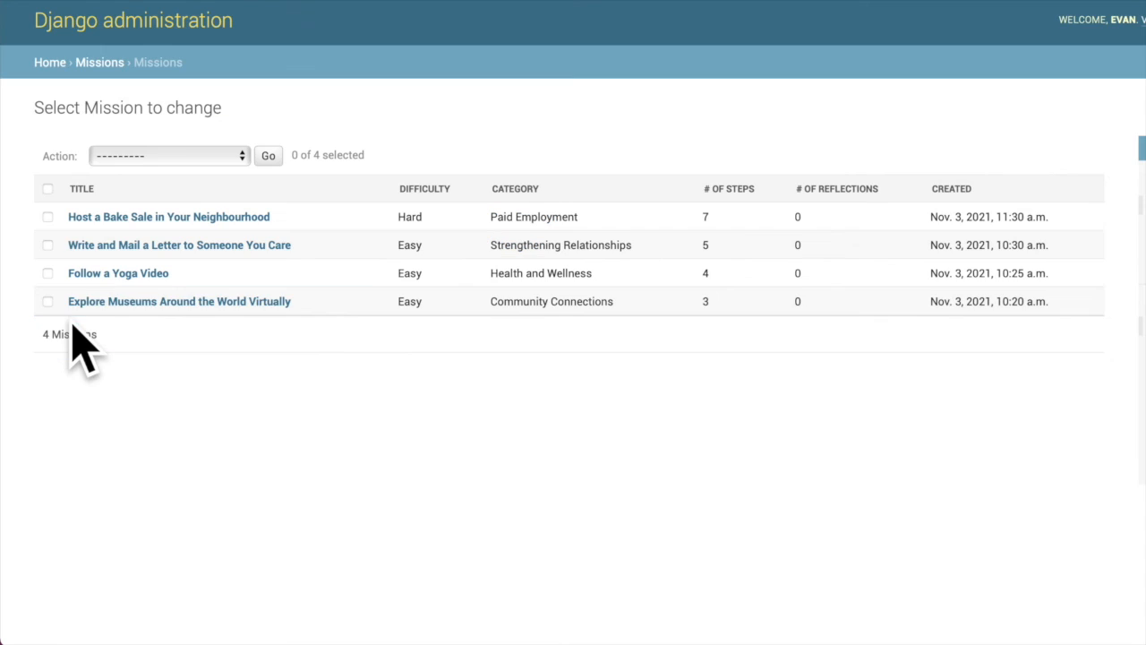
# Open the mission Host a Bake Sale in Your Neighbourhood, review its description, details and requirements, and return to the site administration overview
pyautogui.click(252, 224)
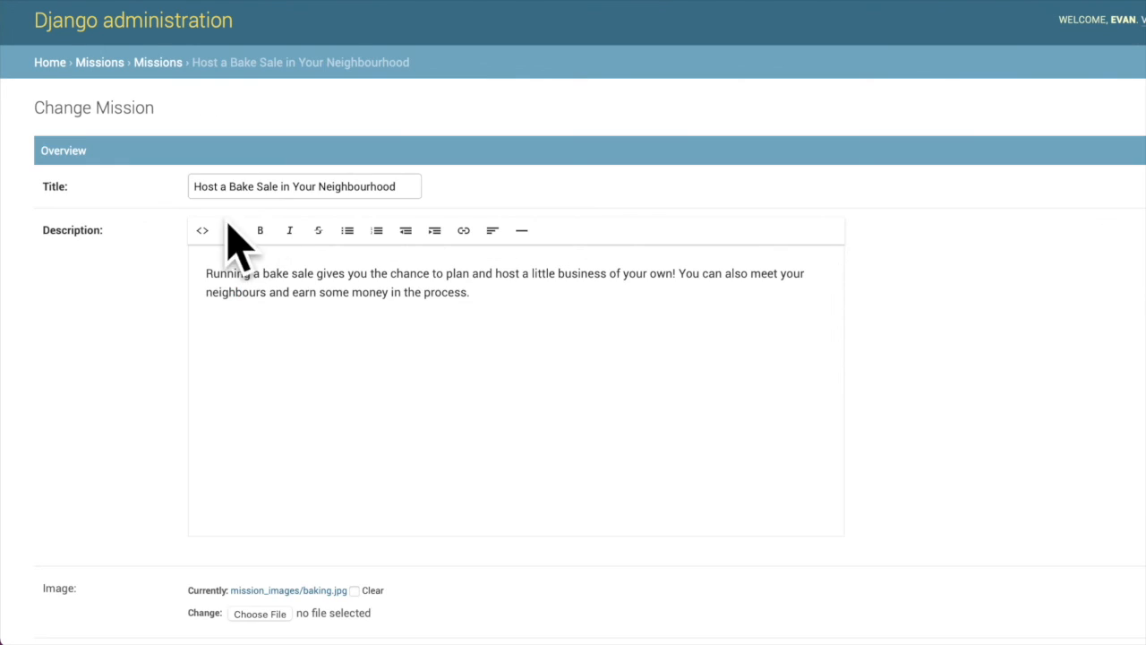
pyautogui.scroll(-1, 154, 387)
pyautogui.scroll(-5, 158, 376)
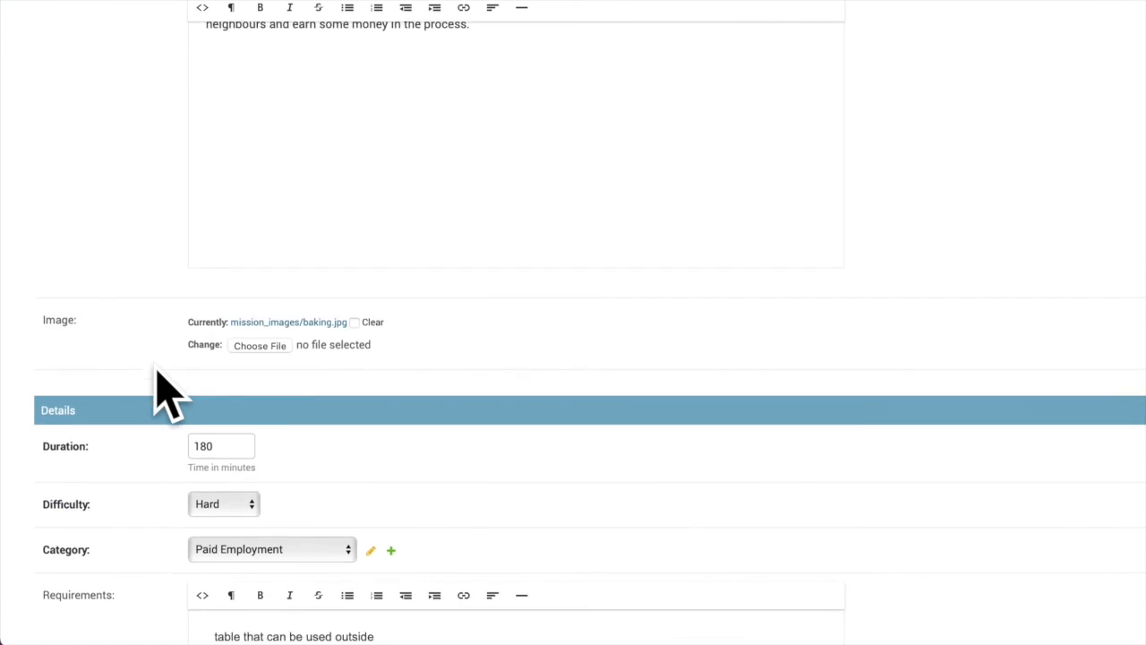
pyautogui.scroll(-2, 169, 394)
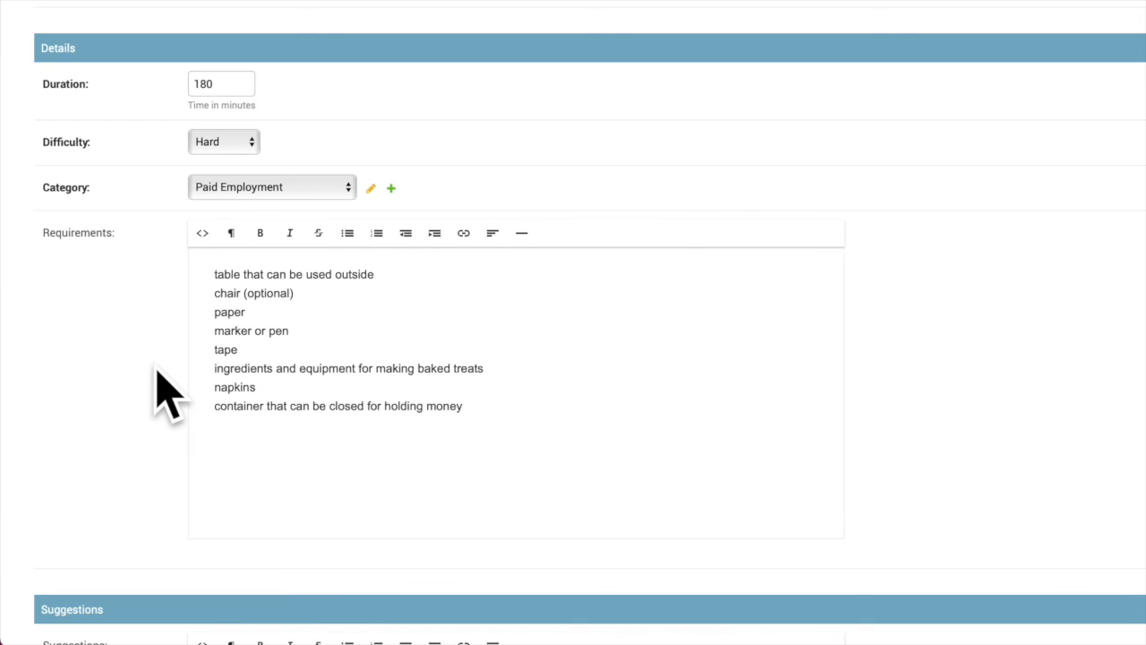
pyautogui.scroll(7, 161, 394)
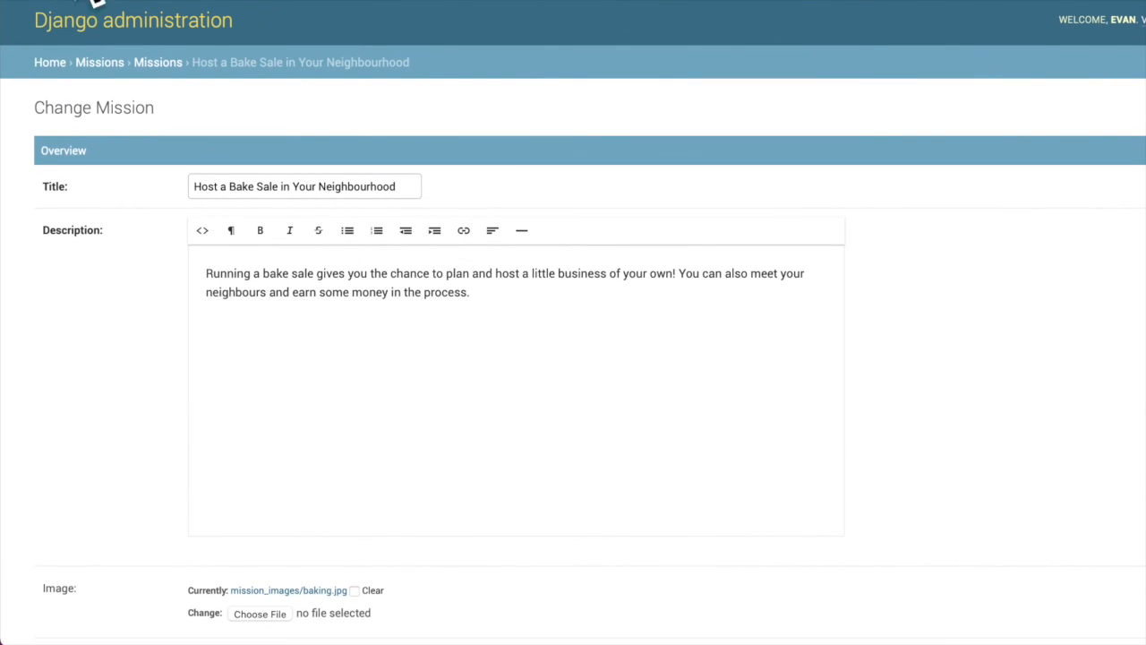
pyautogui.click(54, 65)
# View the Contributors list under Persons with its permission levels and relationships, and return to the site administration overview
pyautogui.scroll(-3, 192, 385)
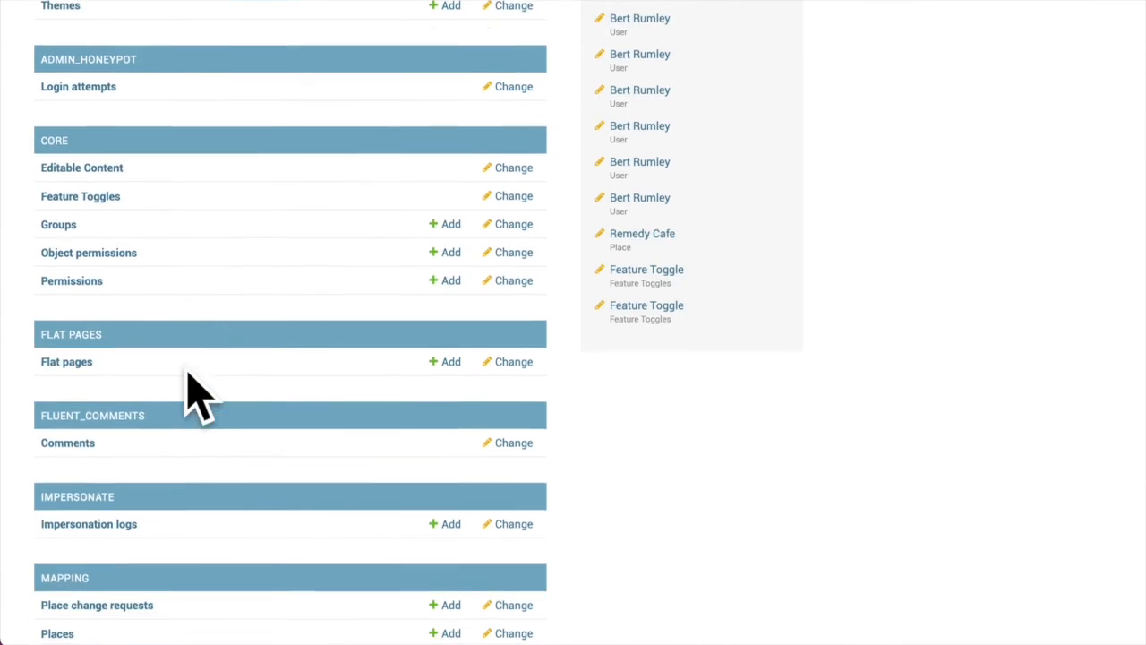
pyautogui.scroll(-10, 199, 395)
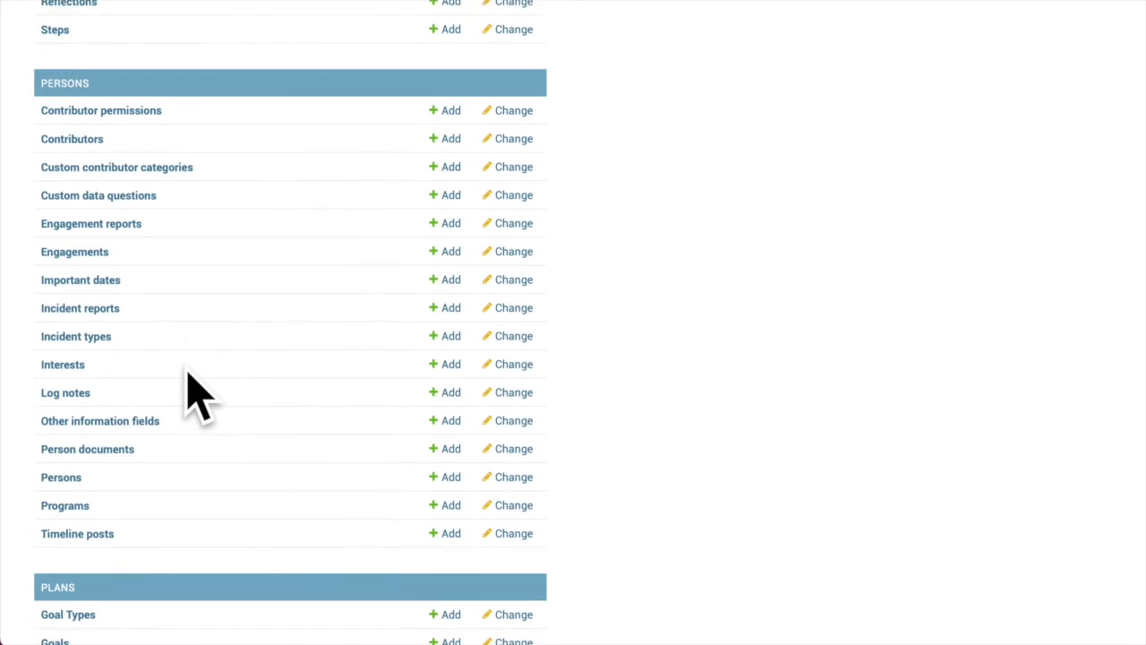
pyautogui.scroll(-1, 199, 394)
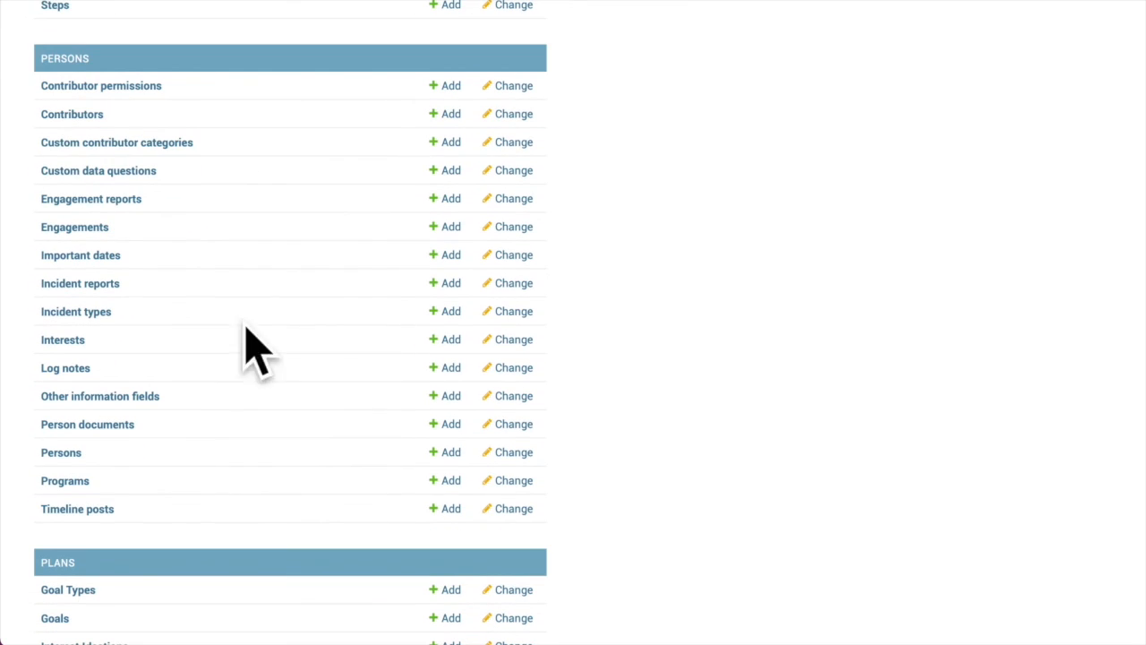
pyautogui.click(72, 114)
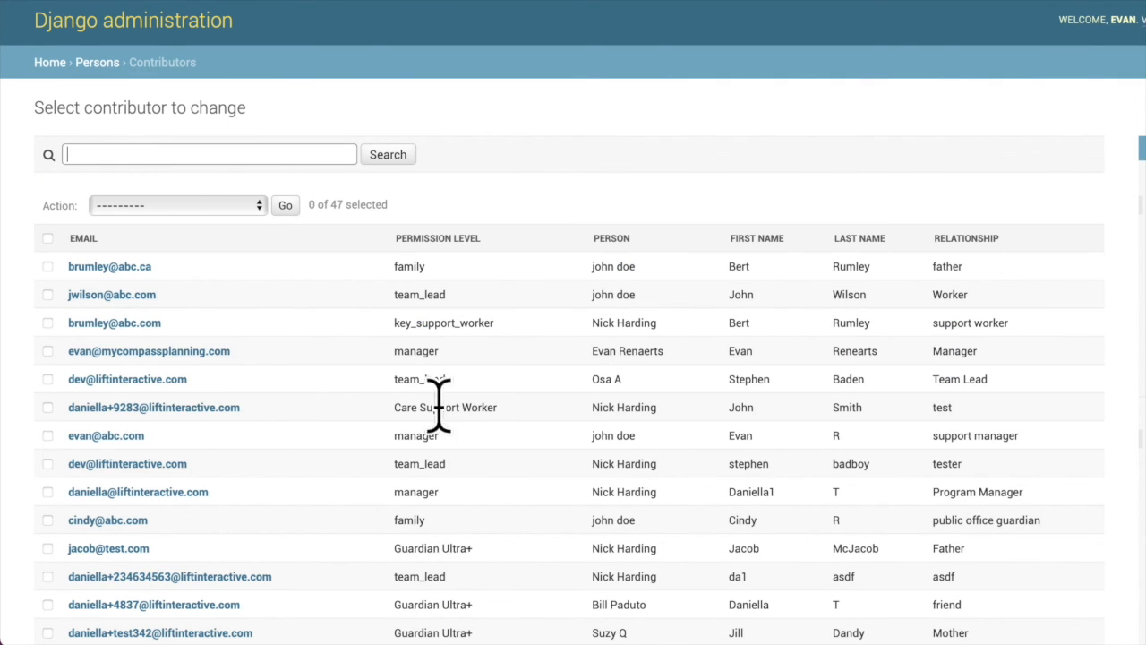
pyautogui.click(50, 62)
# Search the Incident reports by the person's first name and open the log note of the Dec. 1, 2021 report
pyautogui.scroll(-10, 116, 421)
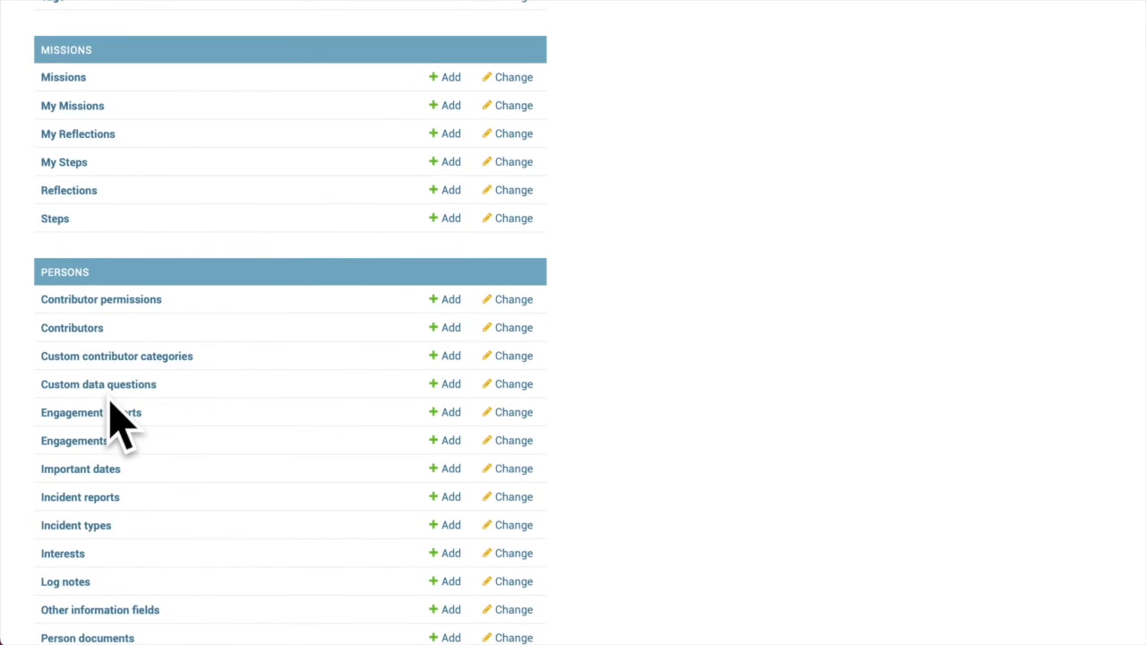
pyautogui.scroll(-2, 118, 423)
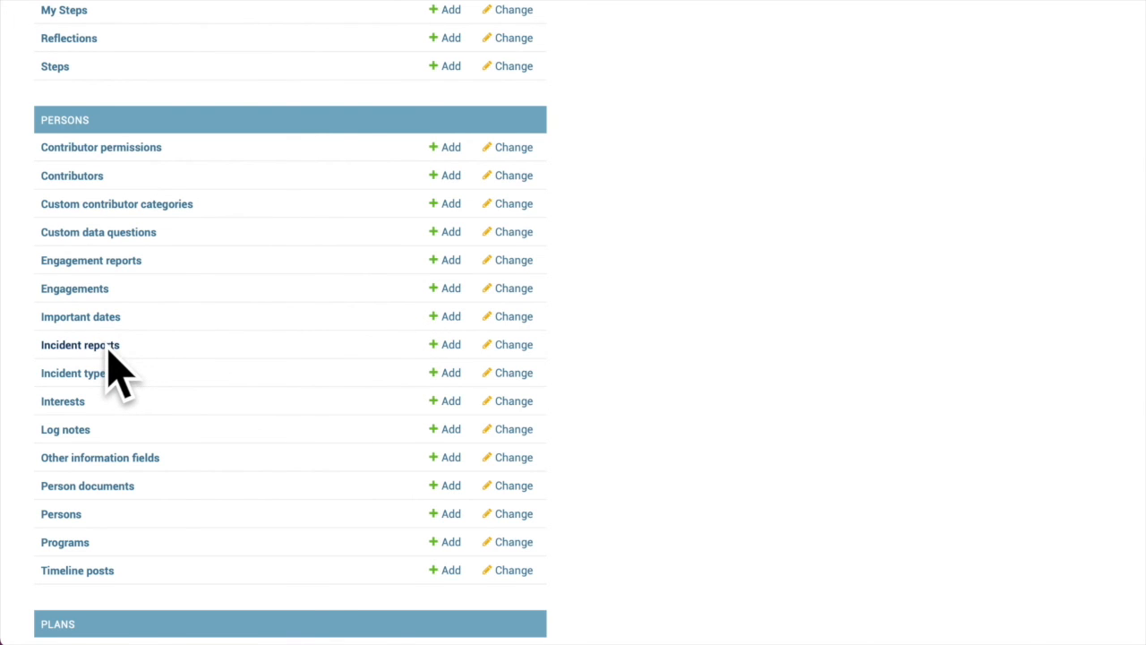
pyautogui.click(108, 349)
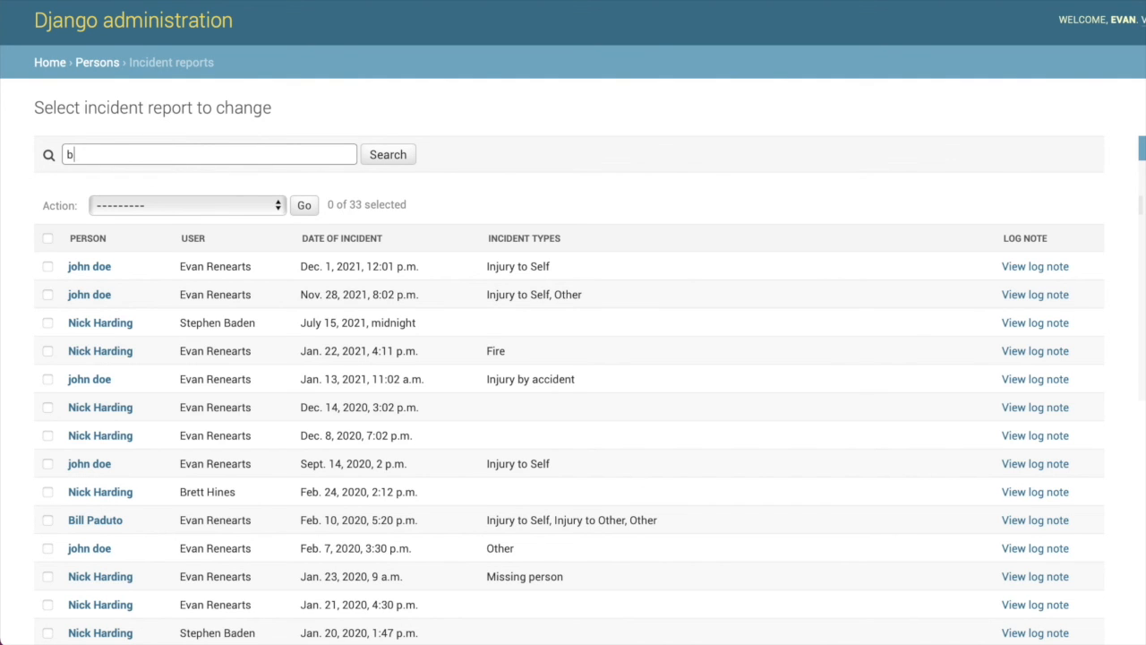
pyautogui.click(388, 158)
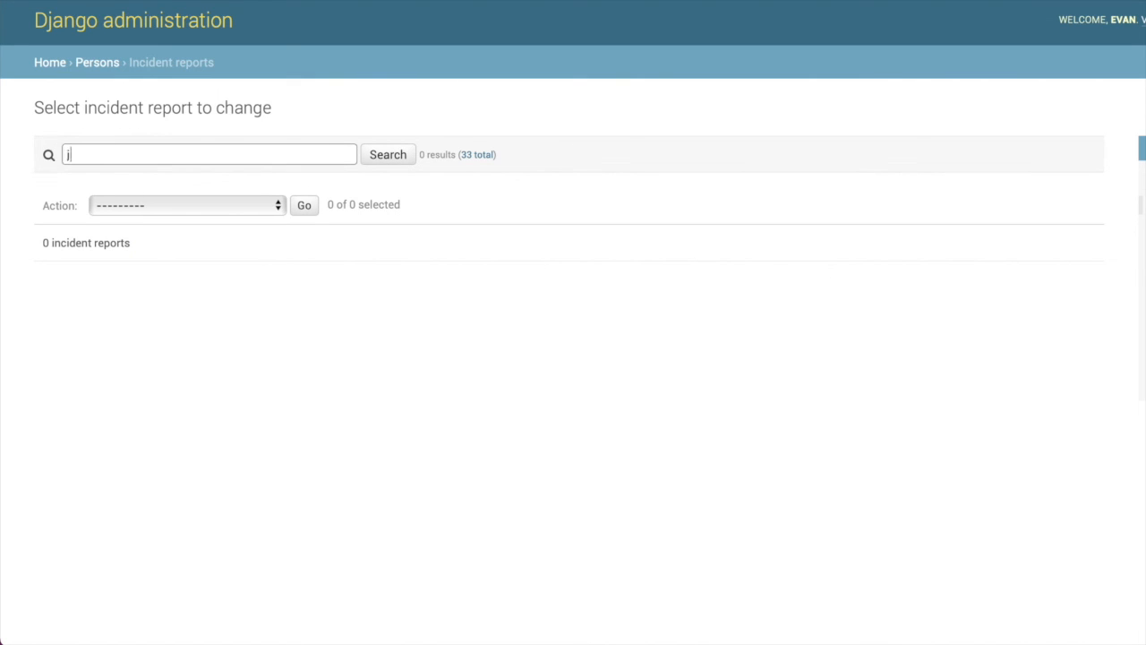
pyautogui.write('john')
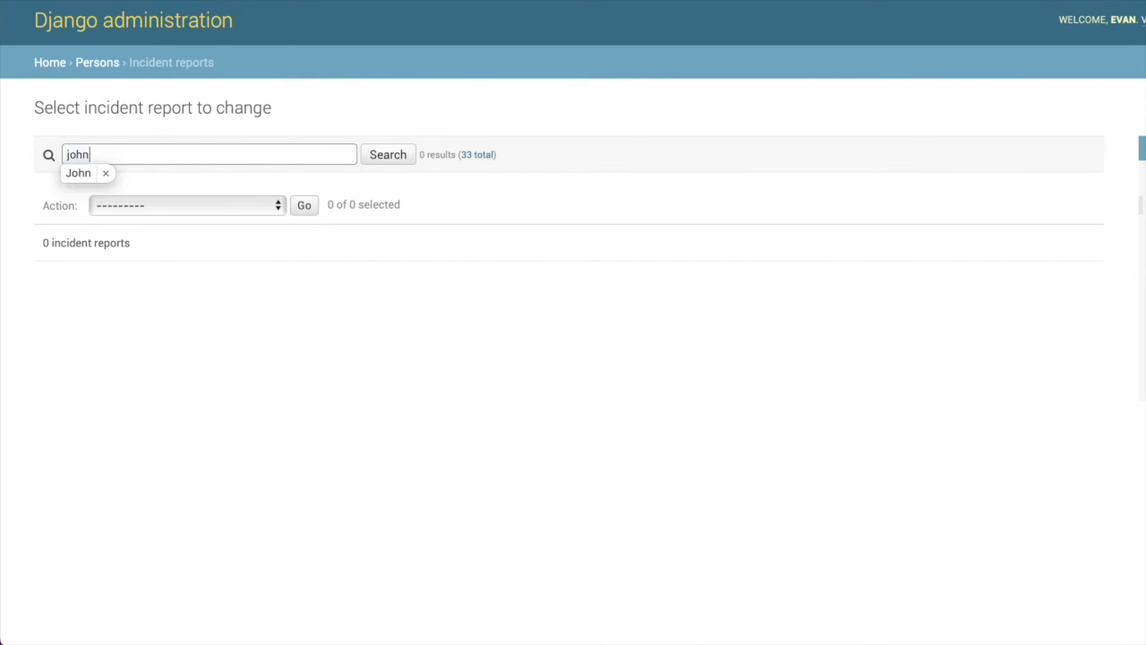
pyautogui.click(391, 154)
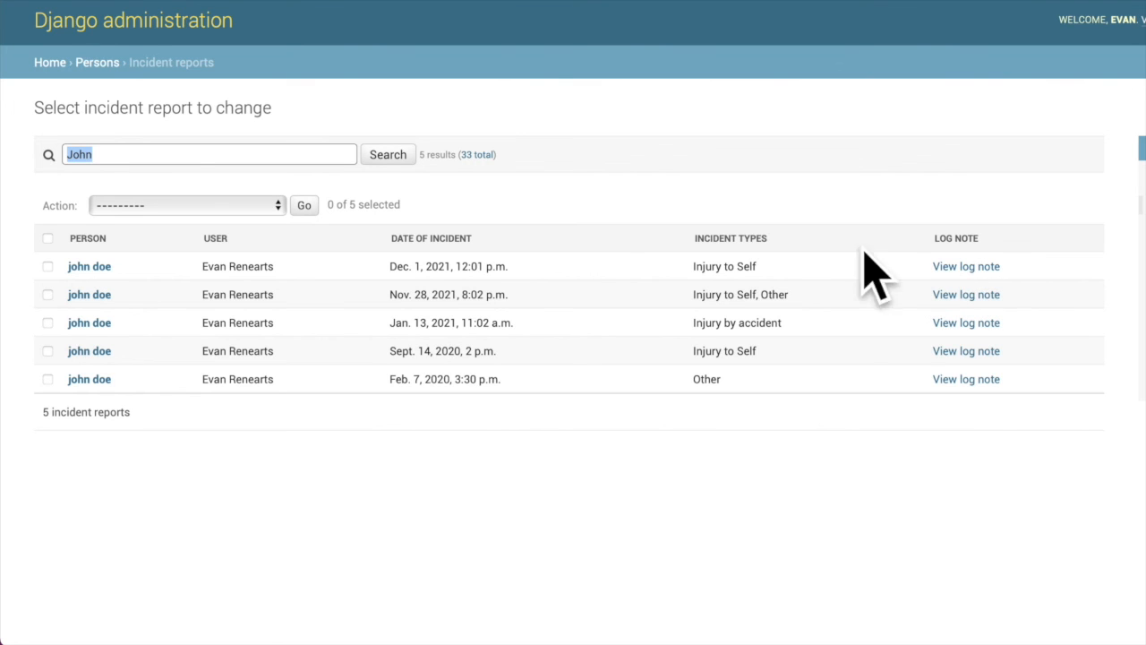
pyautogui.click(963, 266)
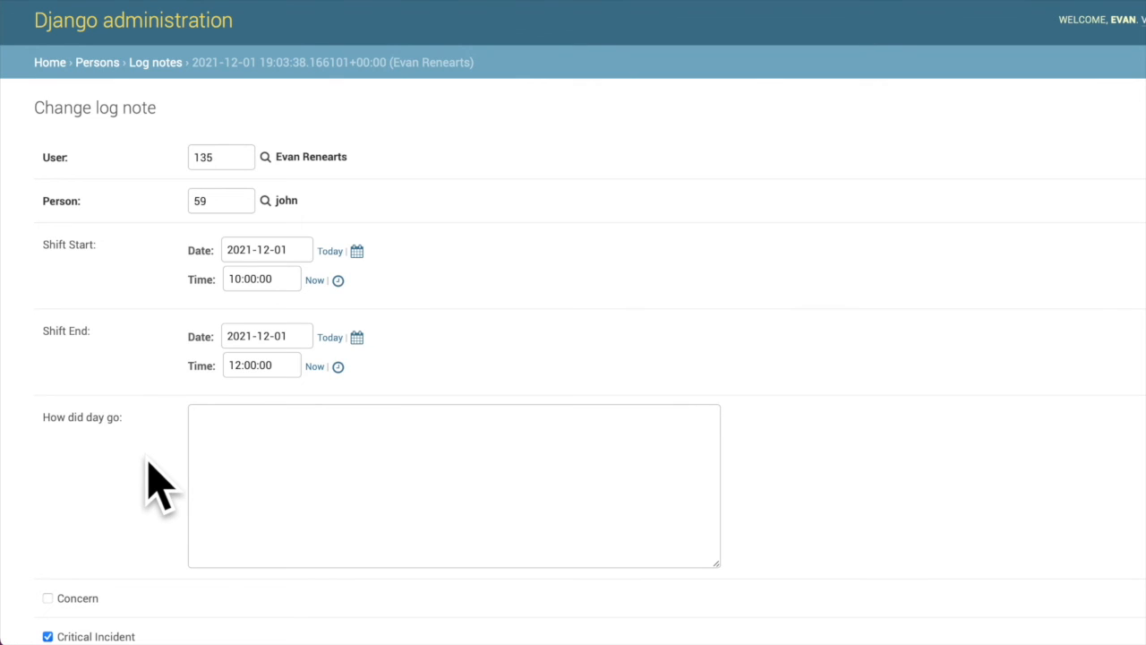
# Return to the site administration overview and open the Log notes list under Persons
pyautogui.click(50, 63)
pyautogui.scroll(-10, 108, 360)
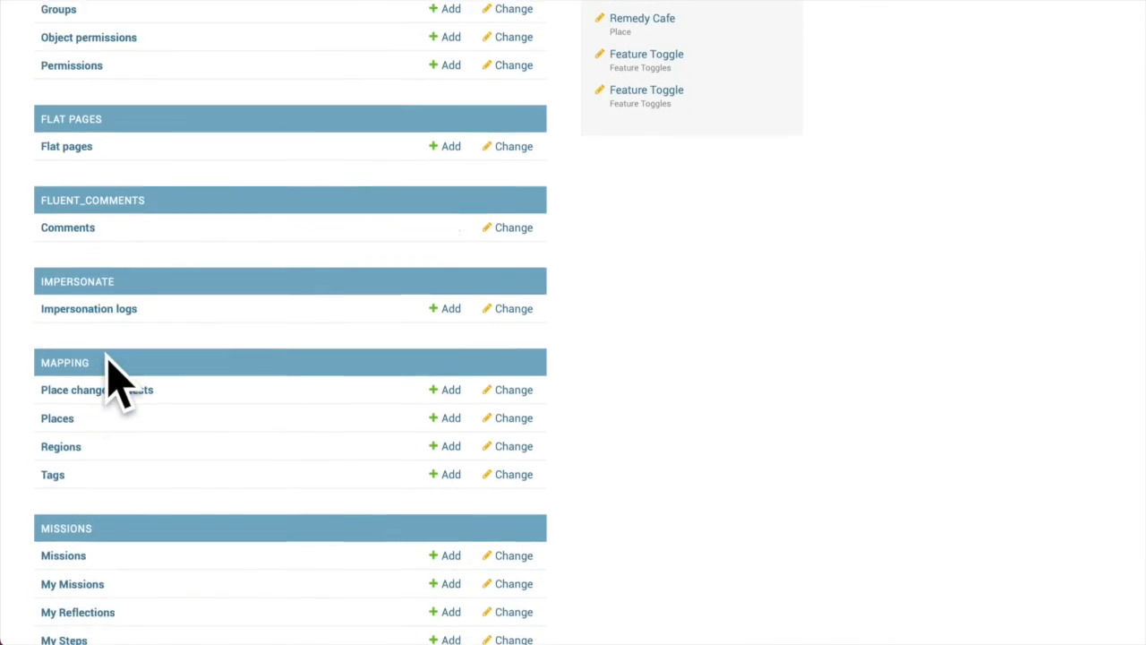
pyautogui.scroll(-3, 107, 363)
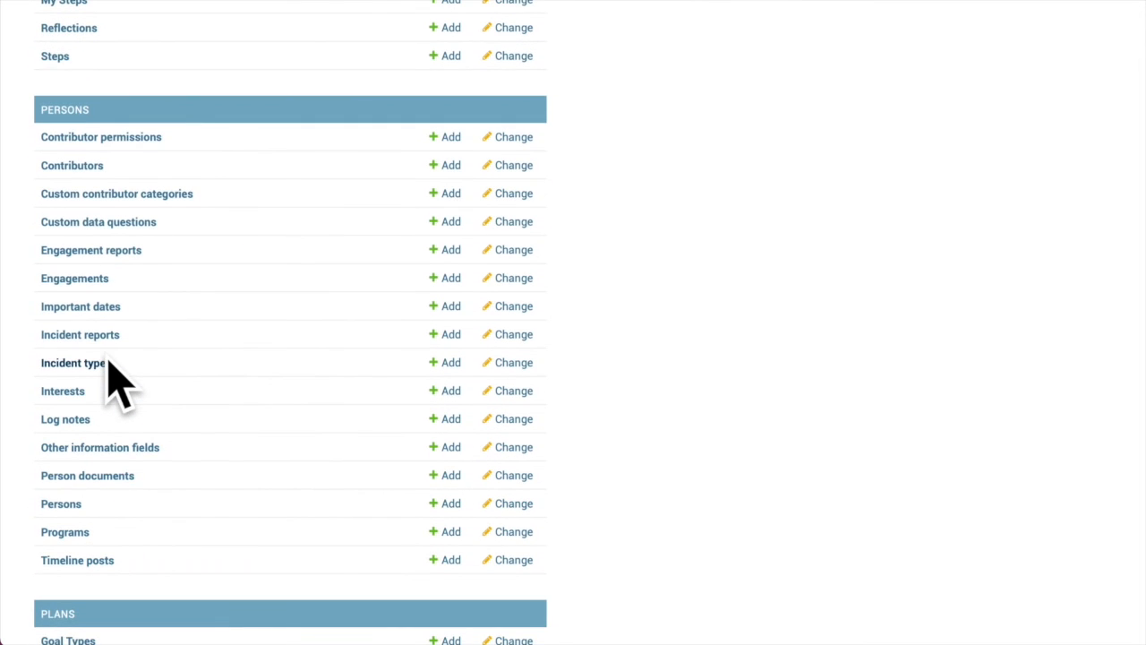
pyautogui.scroll(-1, 115, 381)
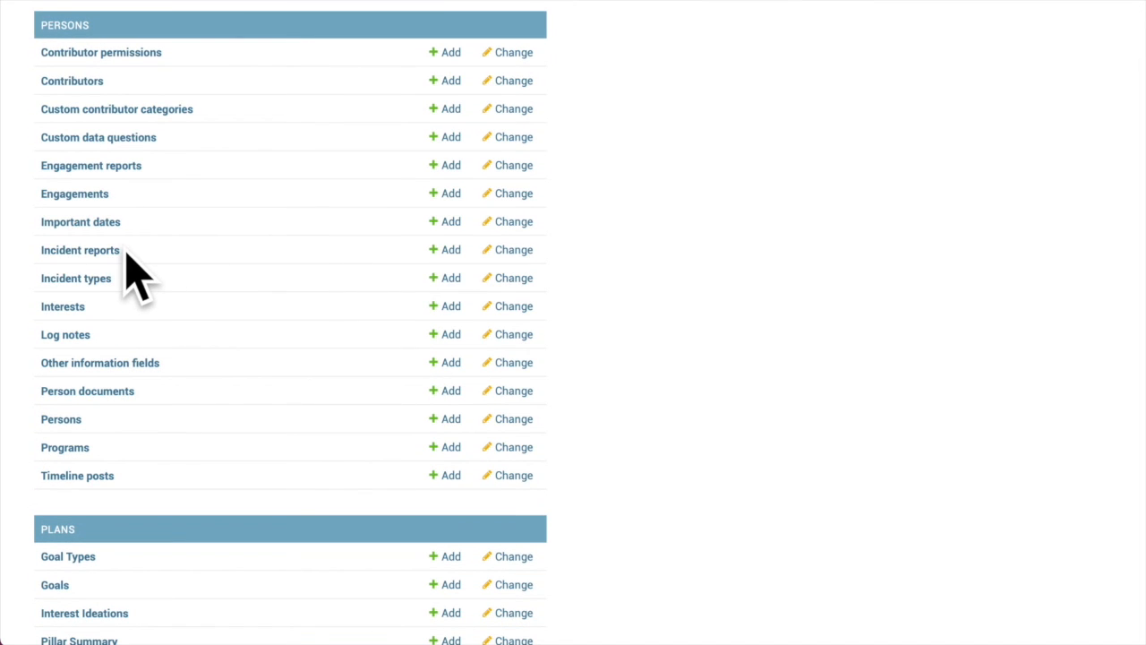
pyautogui.scroll(1, 74, 332)
pyautogui.click(62, 337)
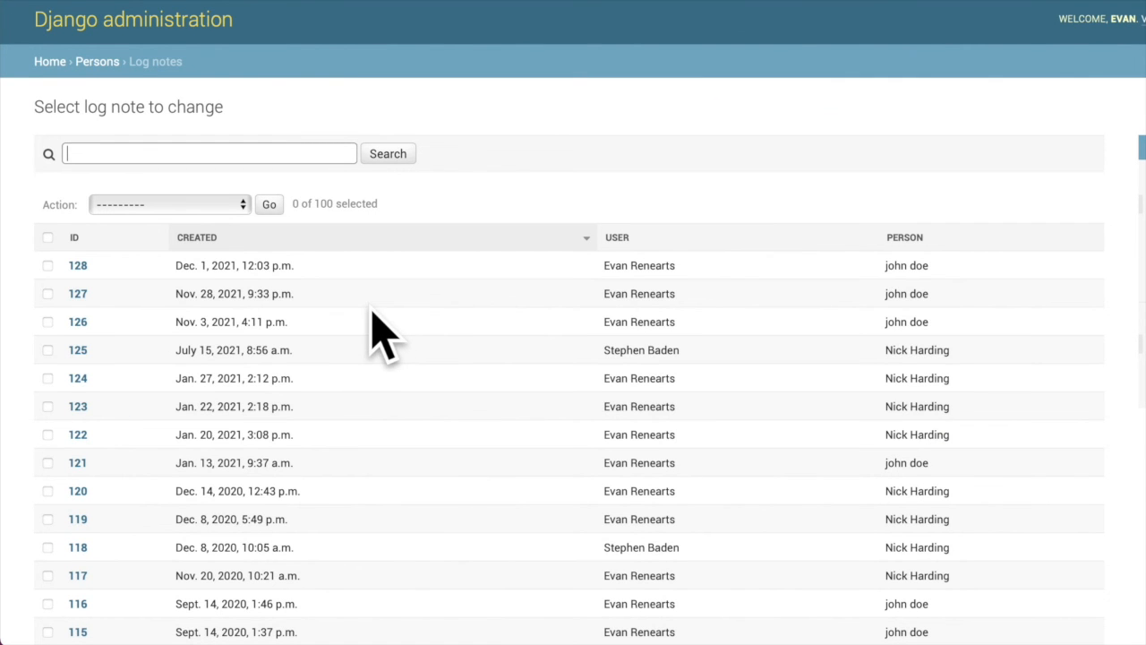
# Open log note 128 and review its shift times, Critical Incident setting, written answer fields and attached video
pyautogui.click(79, 266)
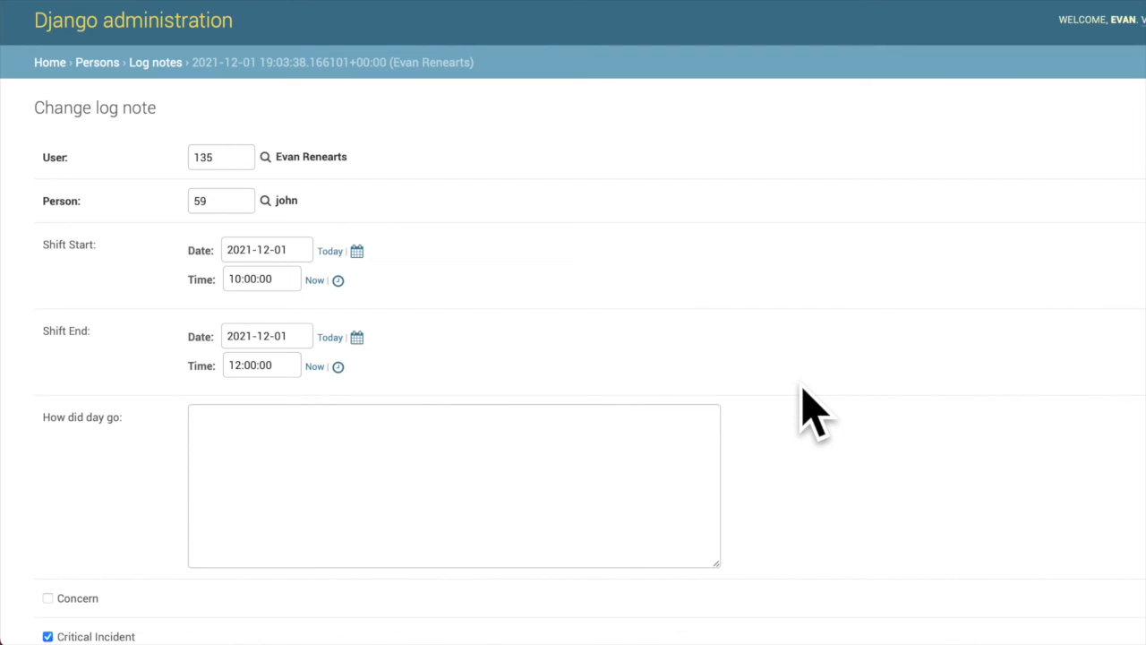
pyautogui.scroll(-2, 797, 417)
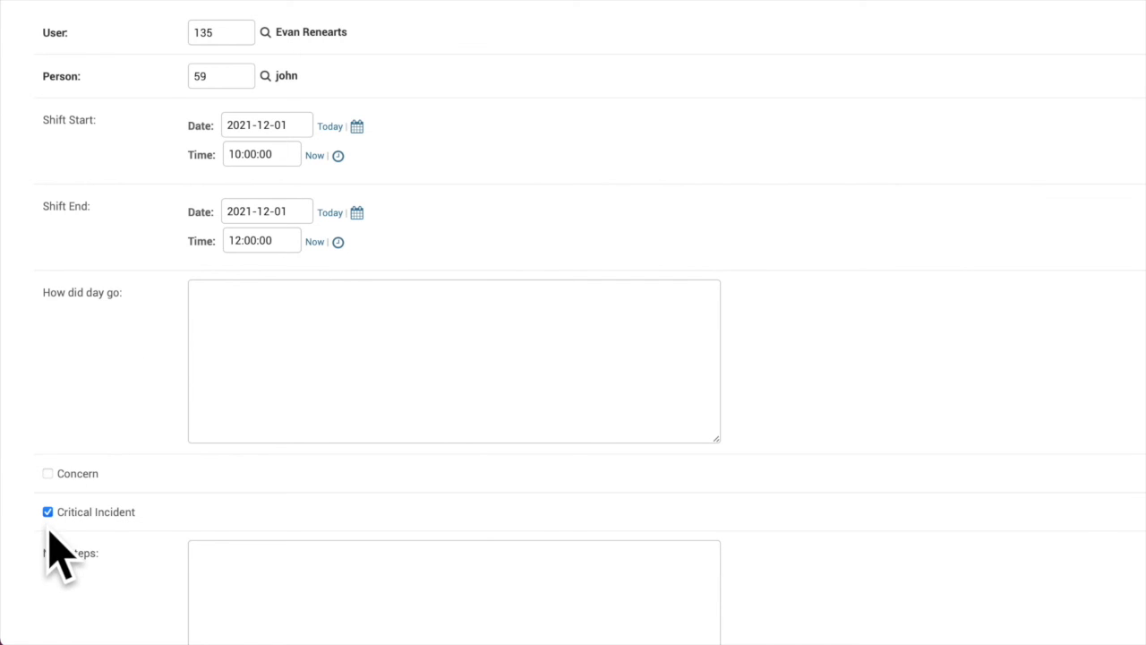
pyautogui.scroll(-7, 134, 501)
pyautogui.scroll(-5, 148, 434)
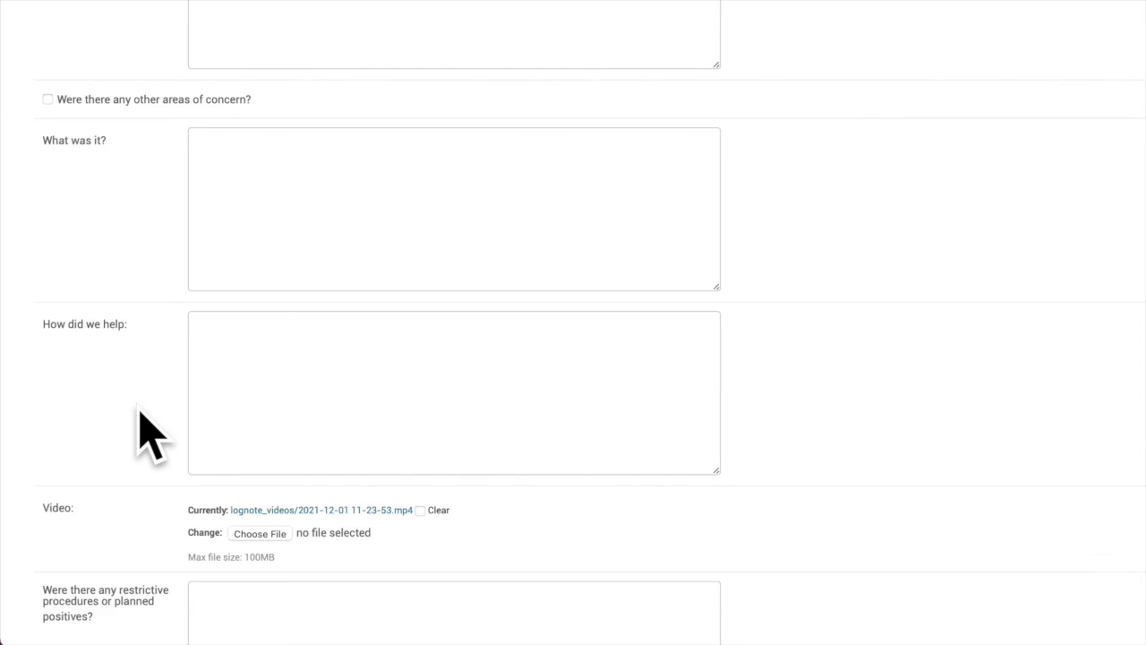
pyautogui.scroll(-3, 148, 435)
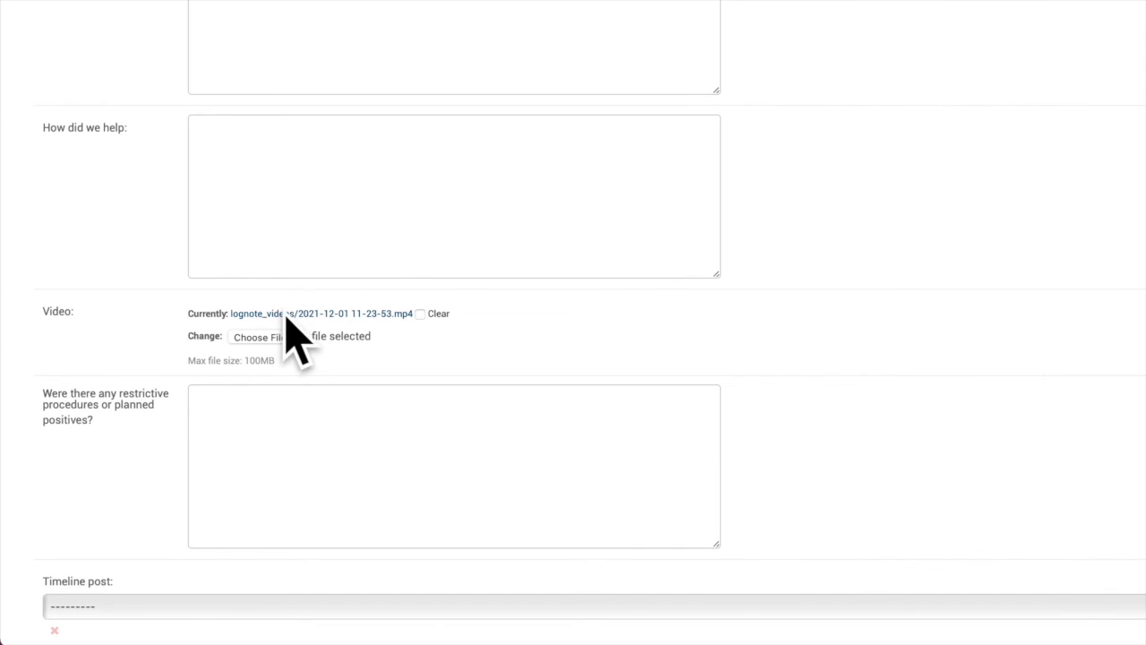
pyautogui.scroll(20, 294, 309)
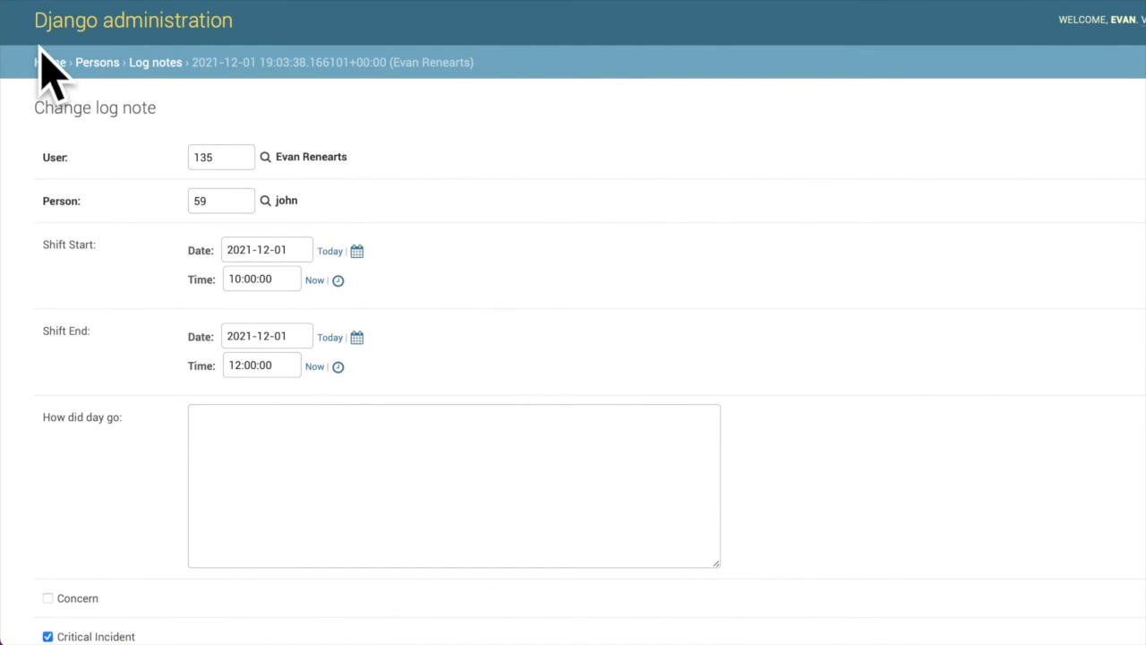
# Leave the log note, view the Programs list under Persons, and return to the site administration overview
pyautogui.click(49, 64)
pyautogui.scroll(-1, 174, 394)
pyautogui.scroll(-15, 175, 399)
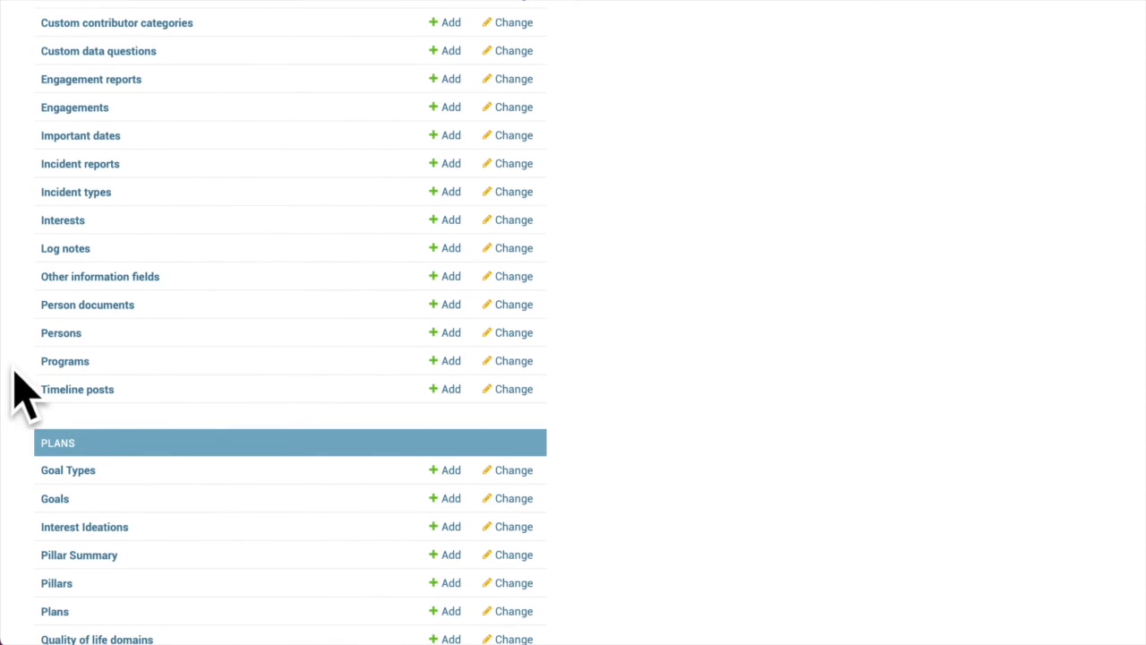
pyautogui.click(64, 362)
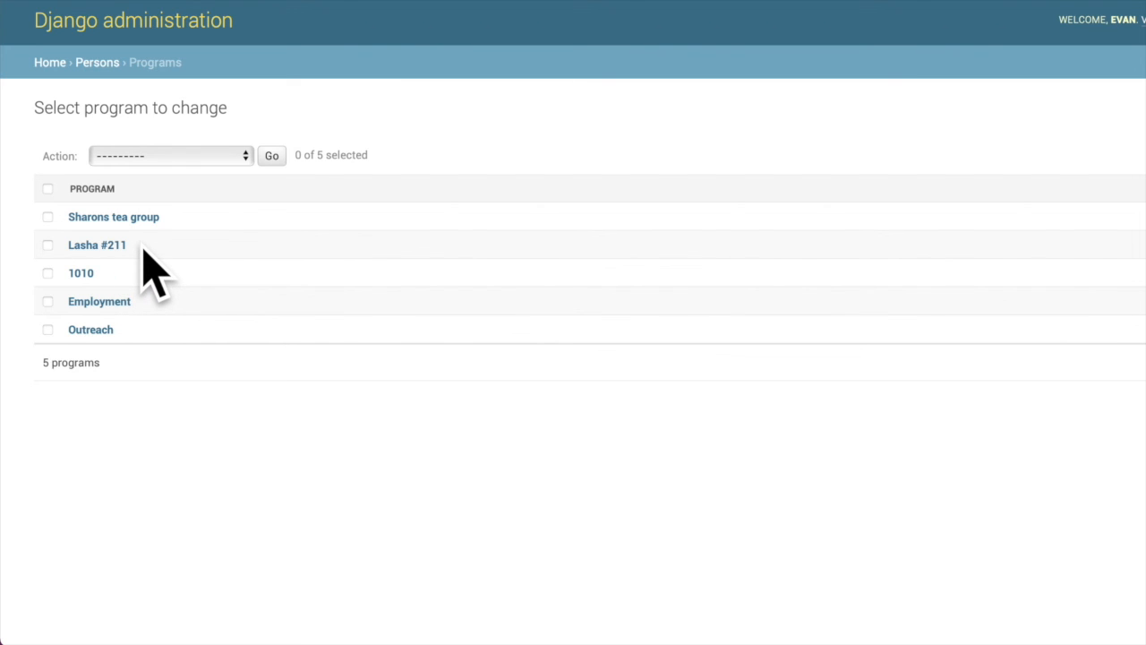
pyautogui.click(45, 65)
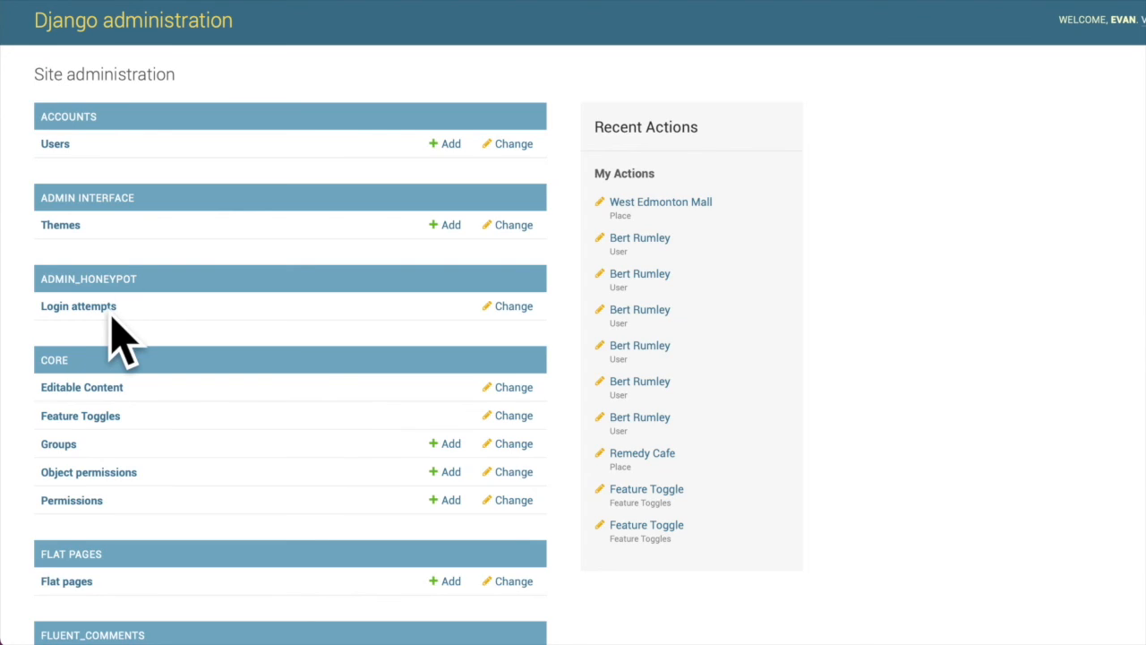
# View the Goals list under Plans with each goal's pillar and assigned people, and return to the site administration overview
pyautogui.scroll(-11, 110, 318)
pyautogui.scroll(-5, 115, 336)
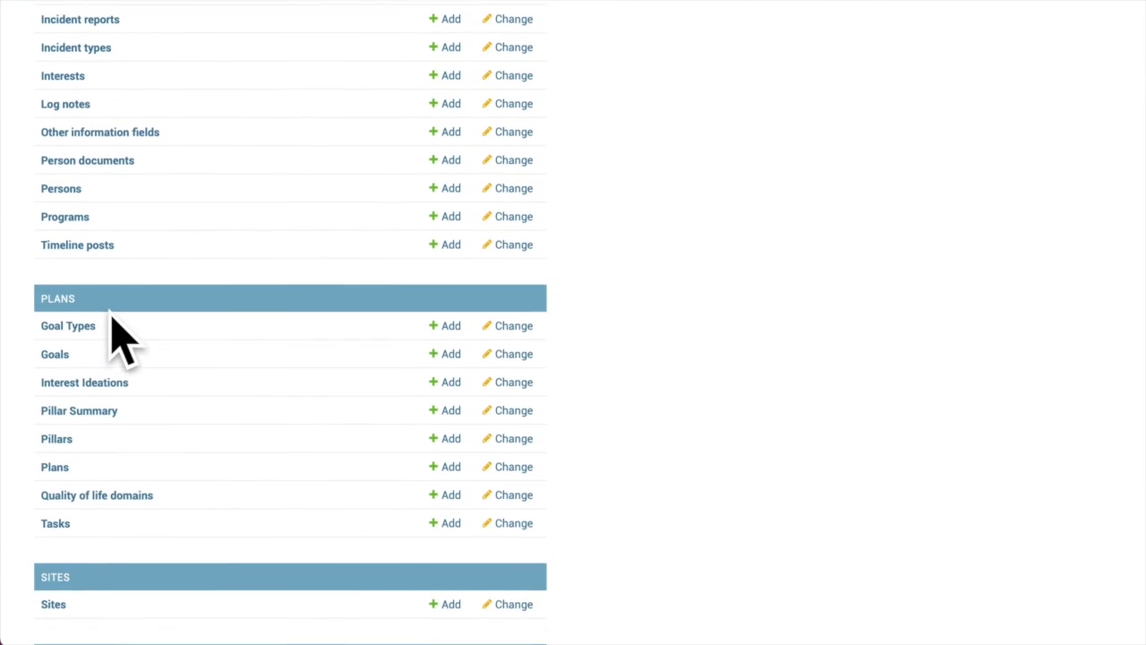
pyautogui.scroll(-2, 115, 336)
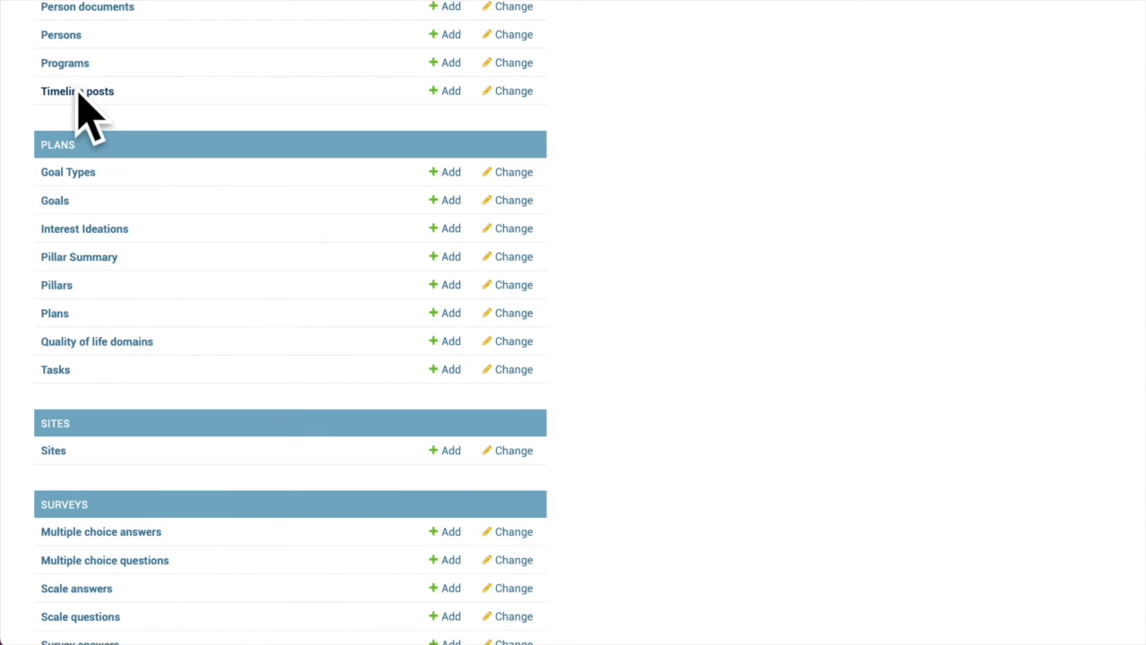
pyautogui.click(68, 206)
pyautogui.scroll(-2, 305, 261)
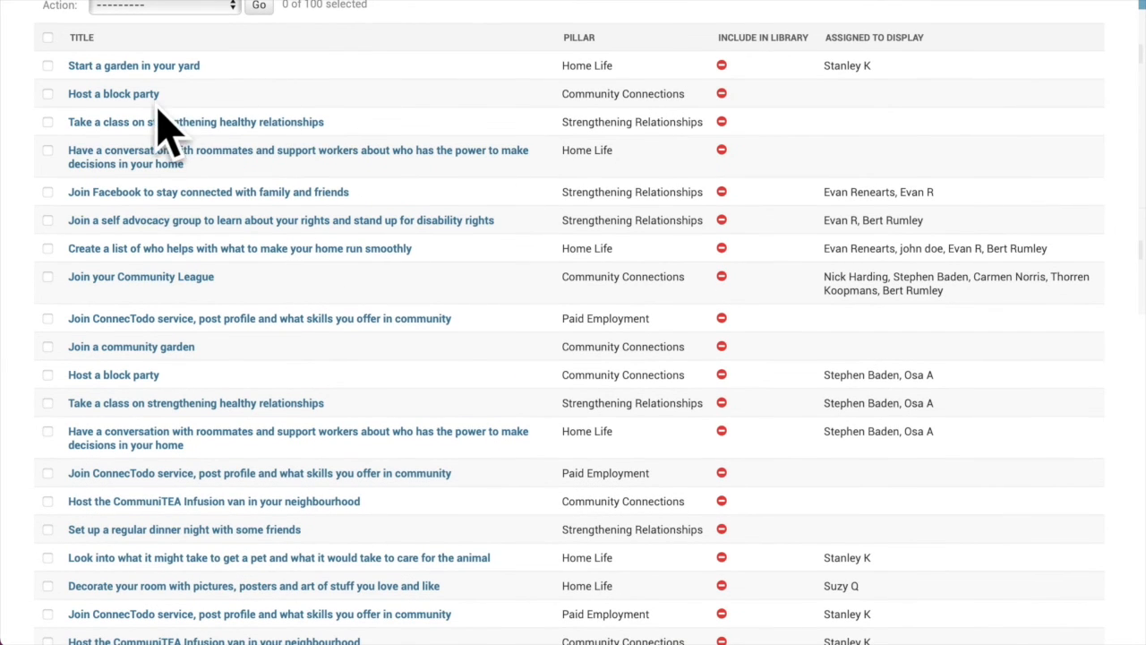
pyautogui.scroll(2, 315, 244)
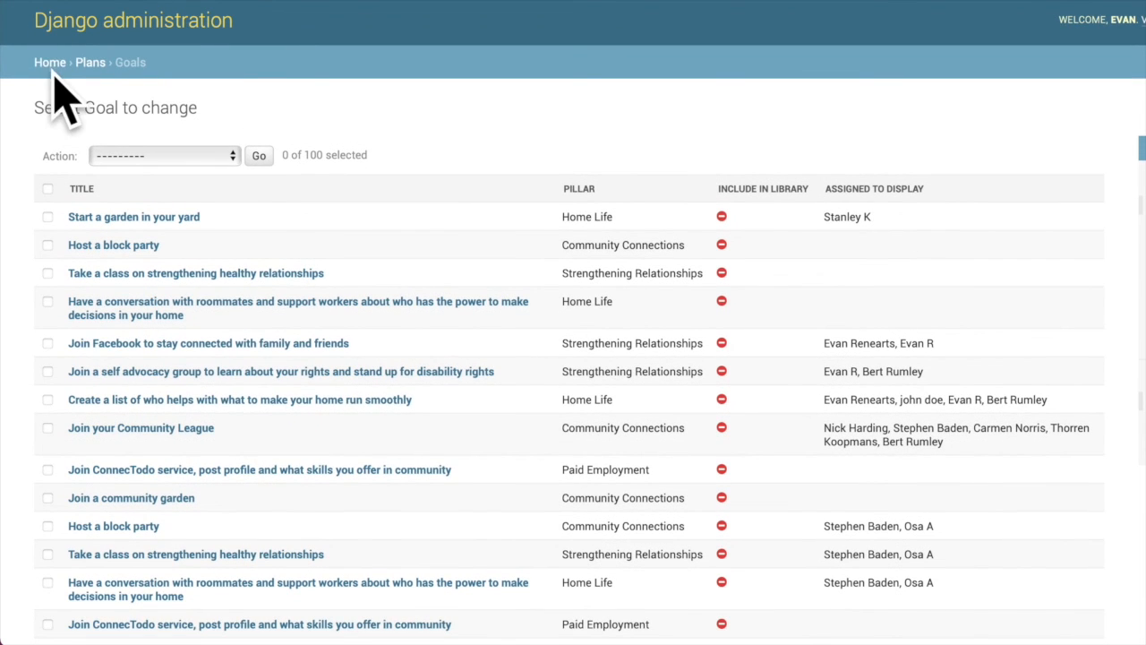
pyautogui.click(50, 64)
# Open the Pillars list under Plans to view the pillar titles, interest settings and order
pyautogui.scroll(-2, 136, 421)
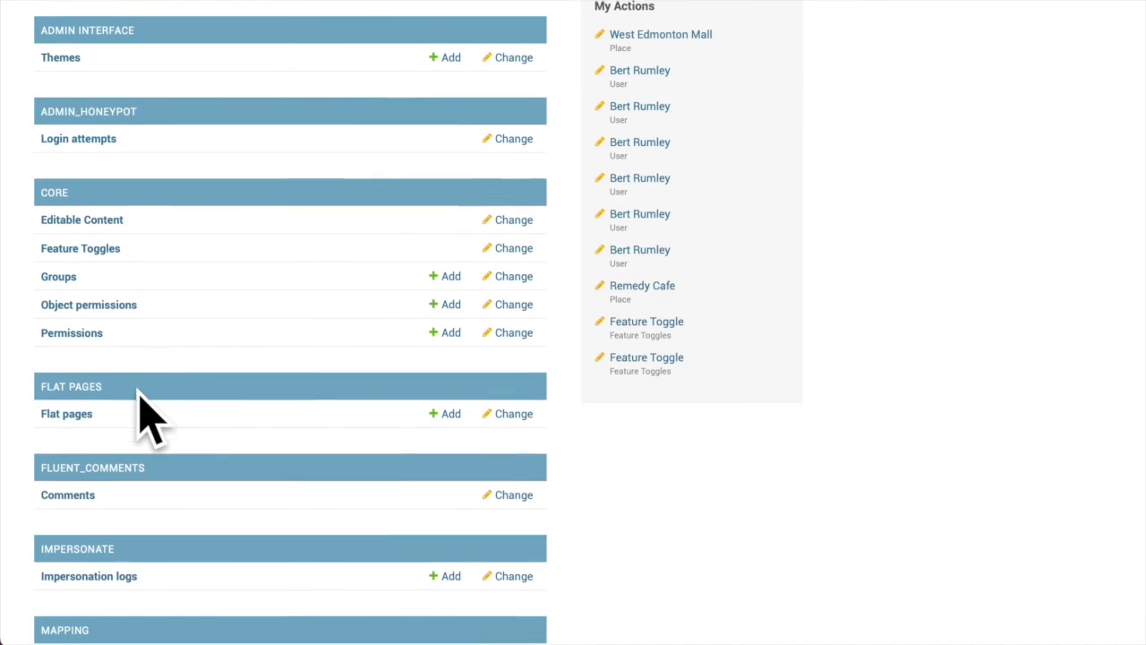
pyautogui.scroll(-8, 154, 428)
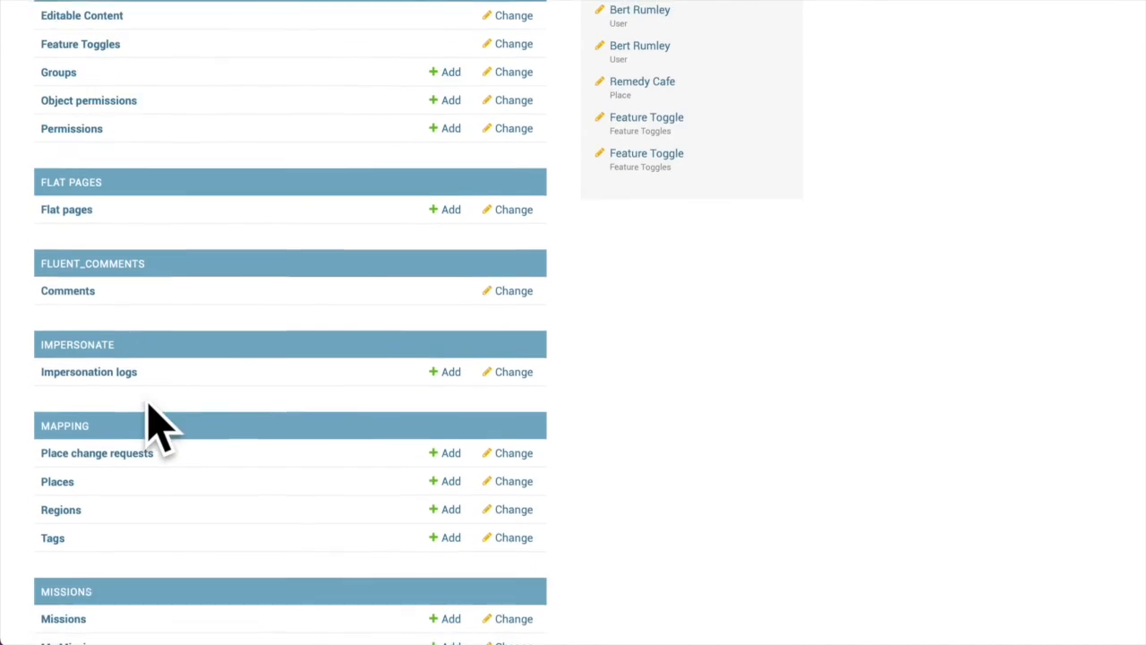
pyautogui.scroll(-8, 148, 405)
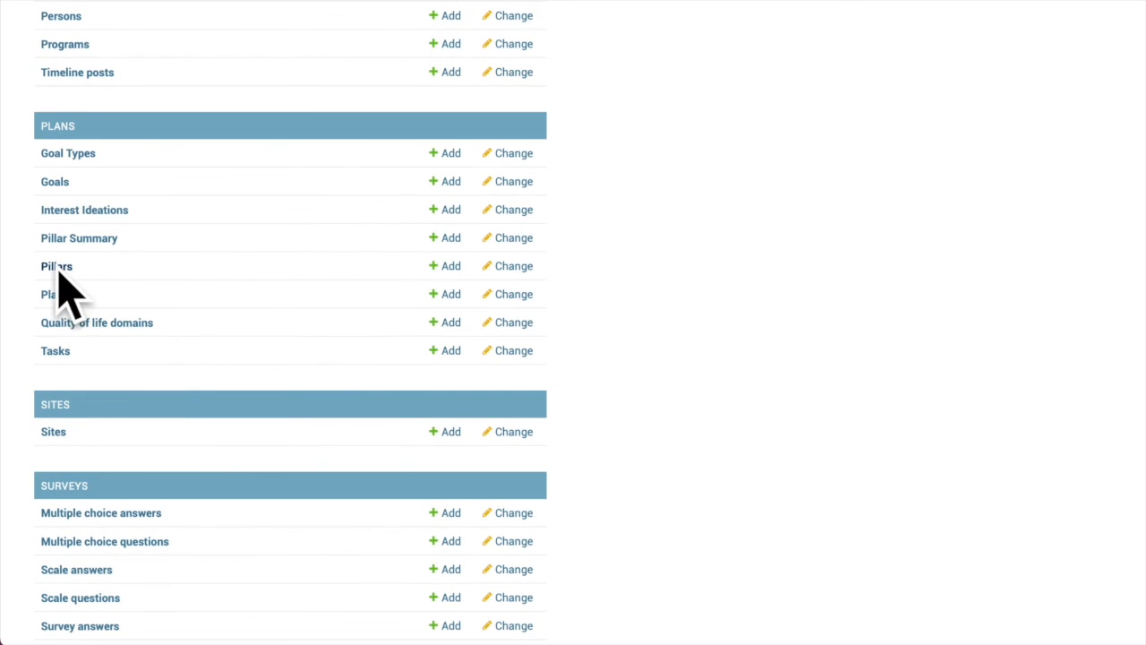
pyautogui.click(57, 267)
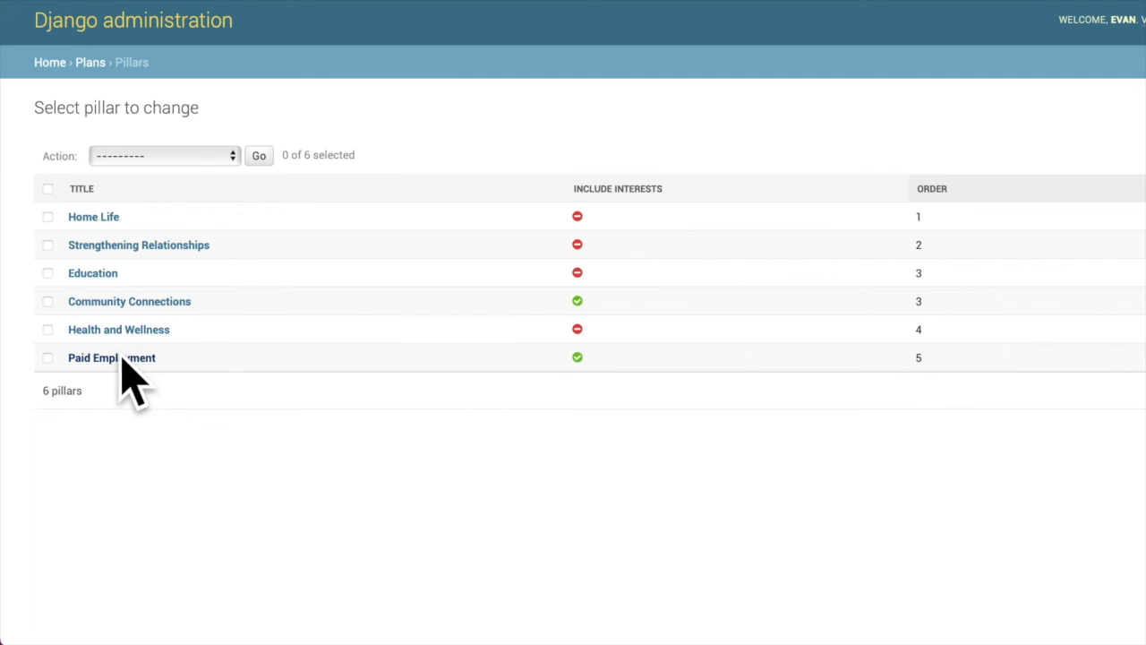
# View the fields of the blank Add pillar form, and return through the Pillars list to the site administration overview
pyautogui.click(1003, 184)
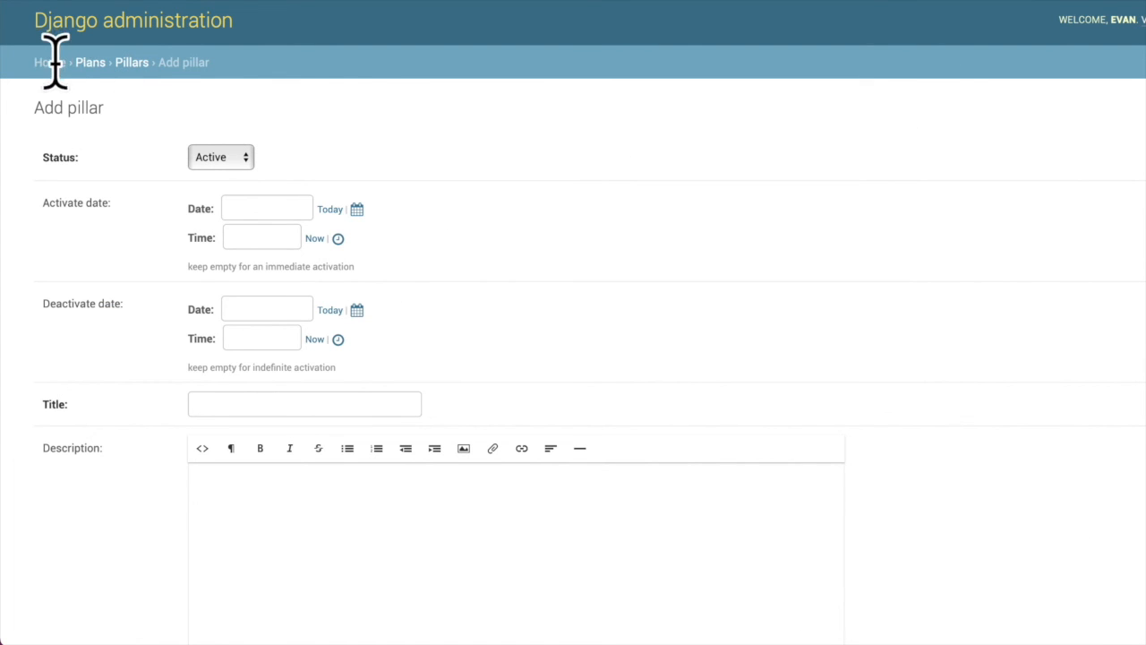
pyautogui.click(130, 1)
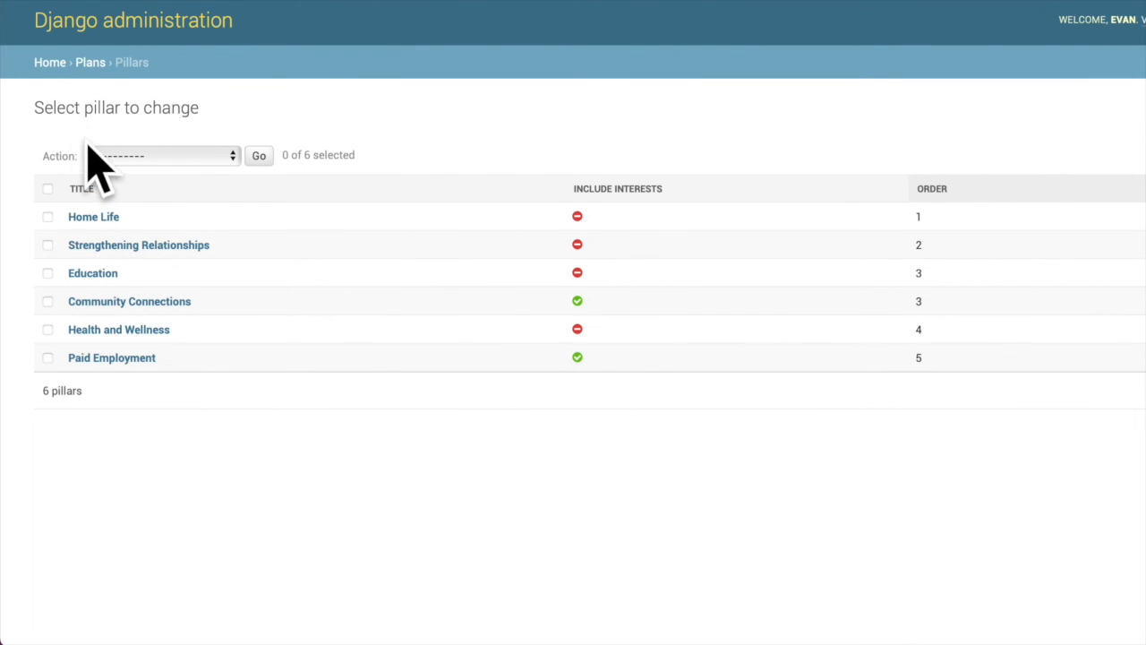
pyautogui.click(142, 11)
# View the Quality of life domains list under Plans, and return to the site administration overview
pyautogui.scroll(-5, 115, 46)
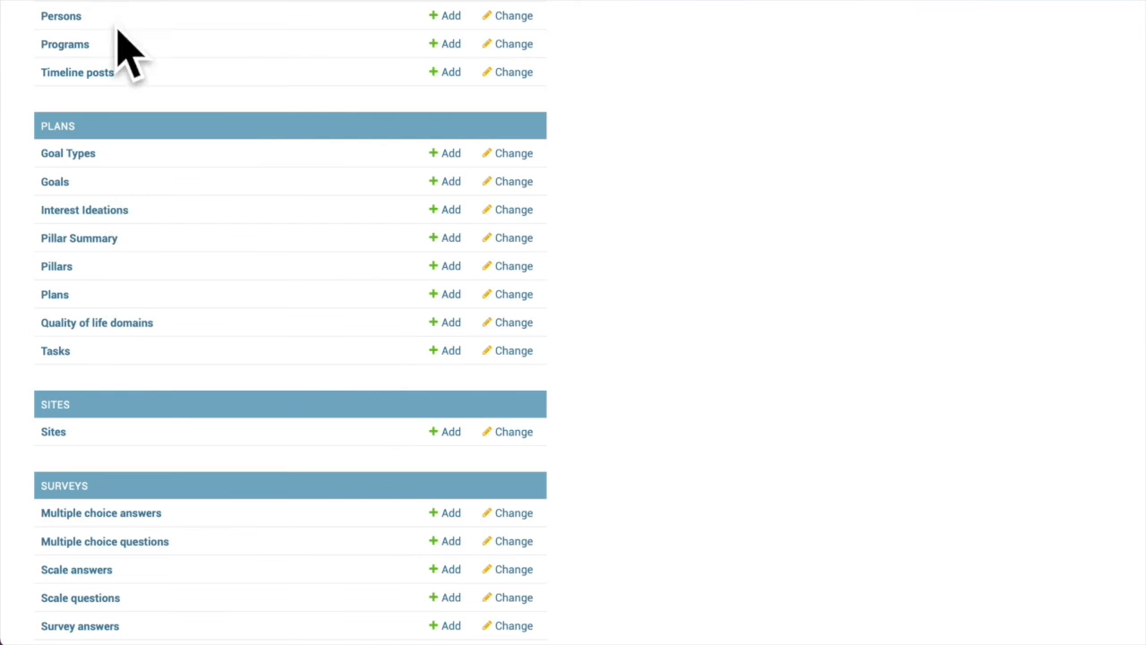
pyautogui.scroll(-2, 141, 358)
pyautogui.scroll(1, 141, 313)
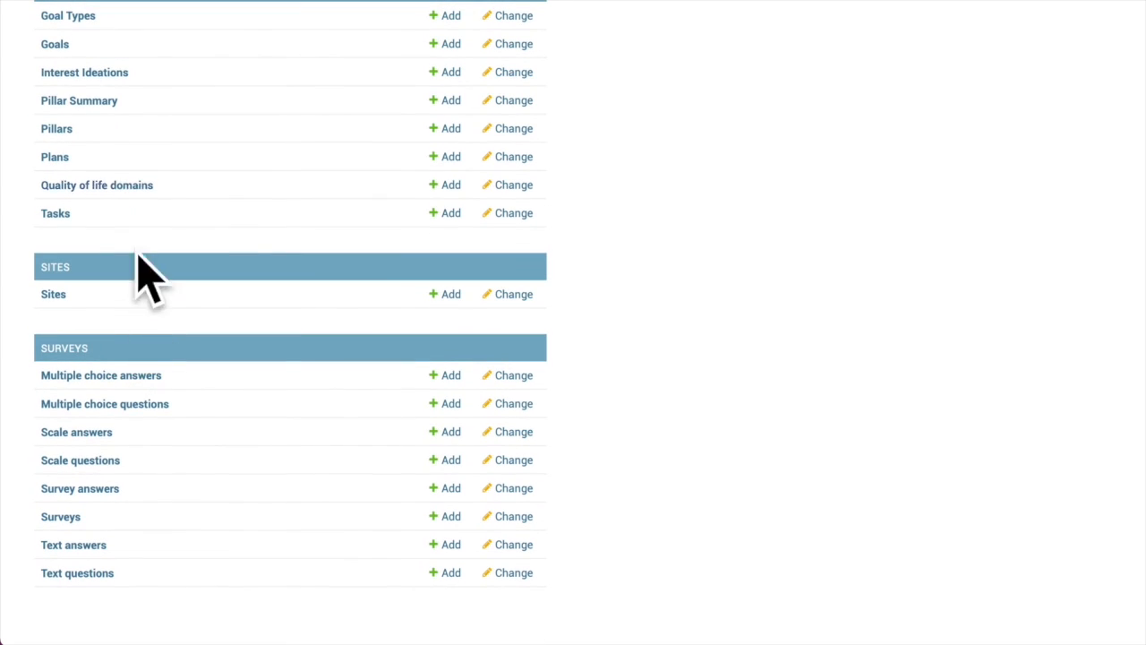
pyautogui.click(92, 188)
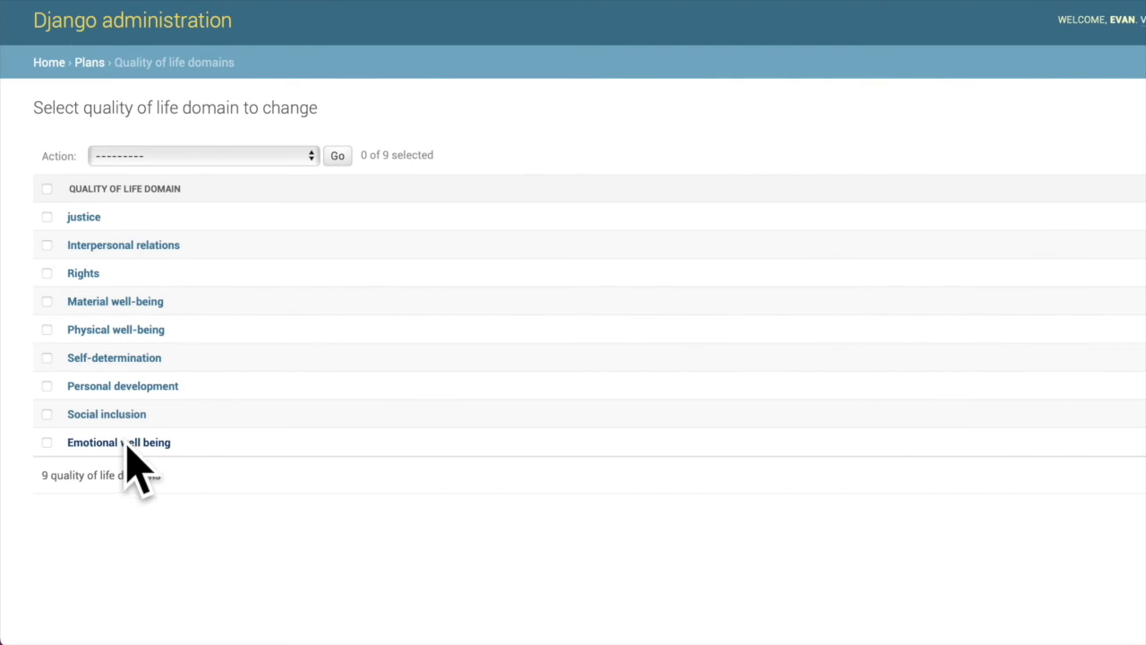
pyautogui.click(48, 63)
# Open the survey "Hows it going so far?", review its open and close dates and questions, and return to the site administration overview
pyautogui.scroll(-10, 224, 412)
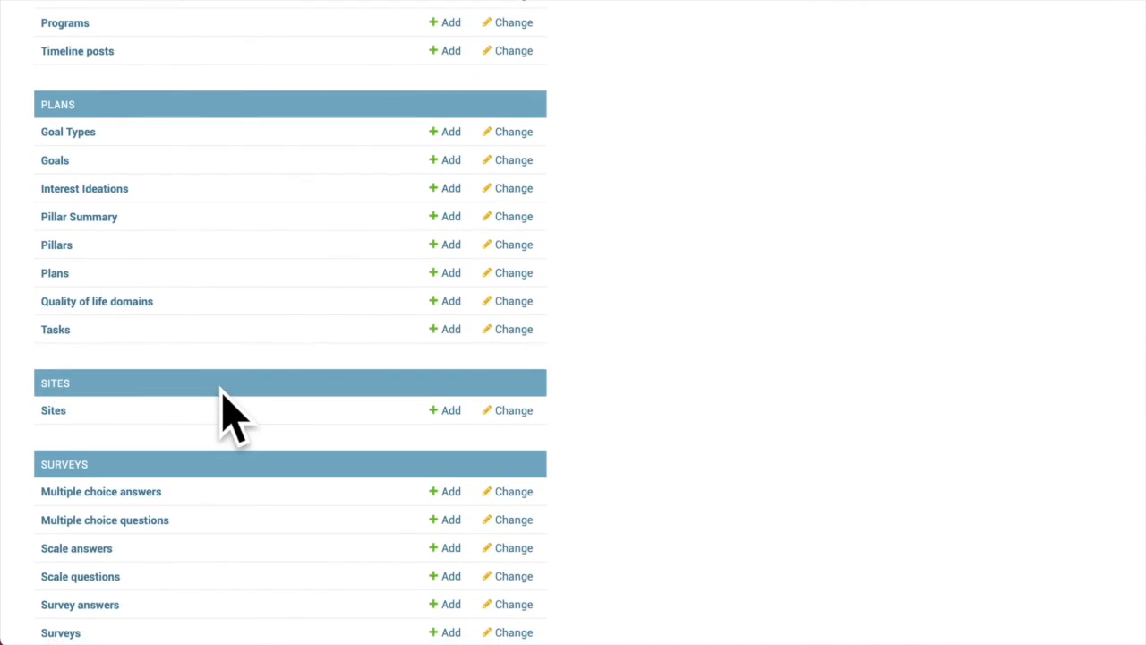
pyautogui.scroll(-3, 224, 412)
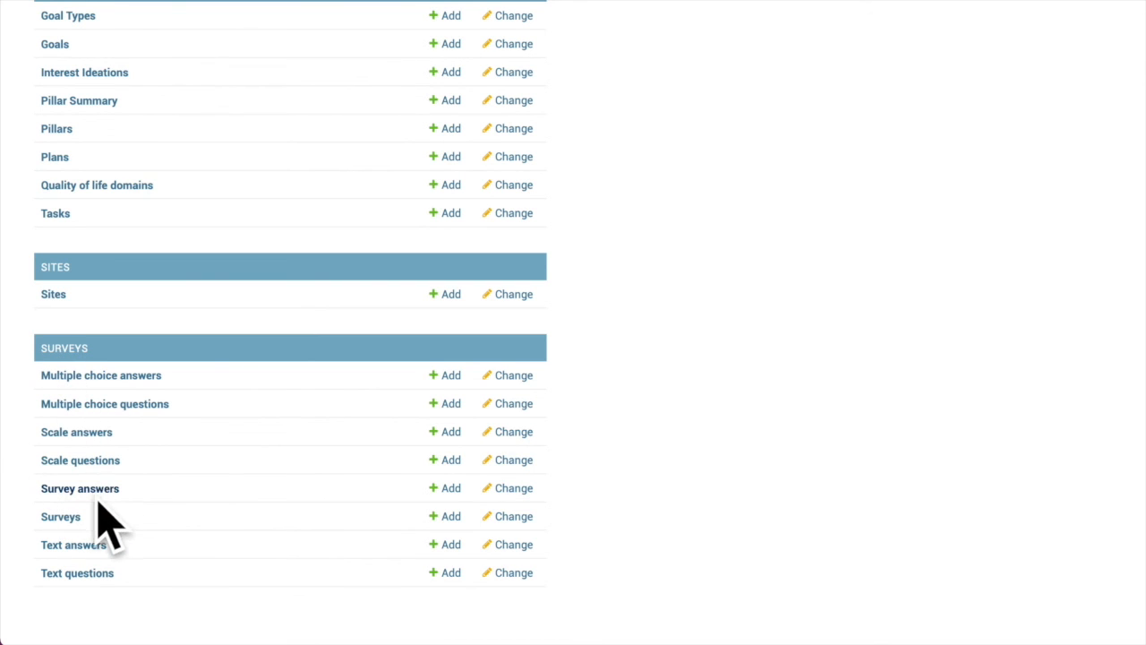
pyautogui.click(71, 520)
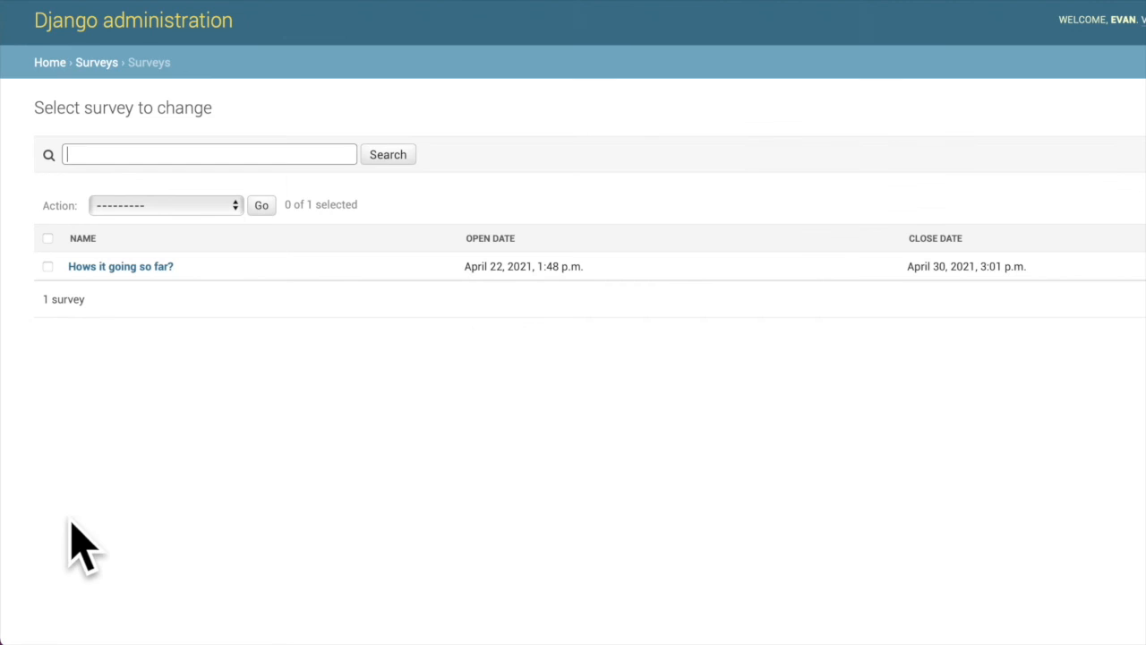
pyautogui.click(142, 272)
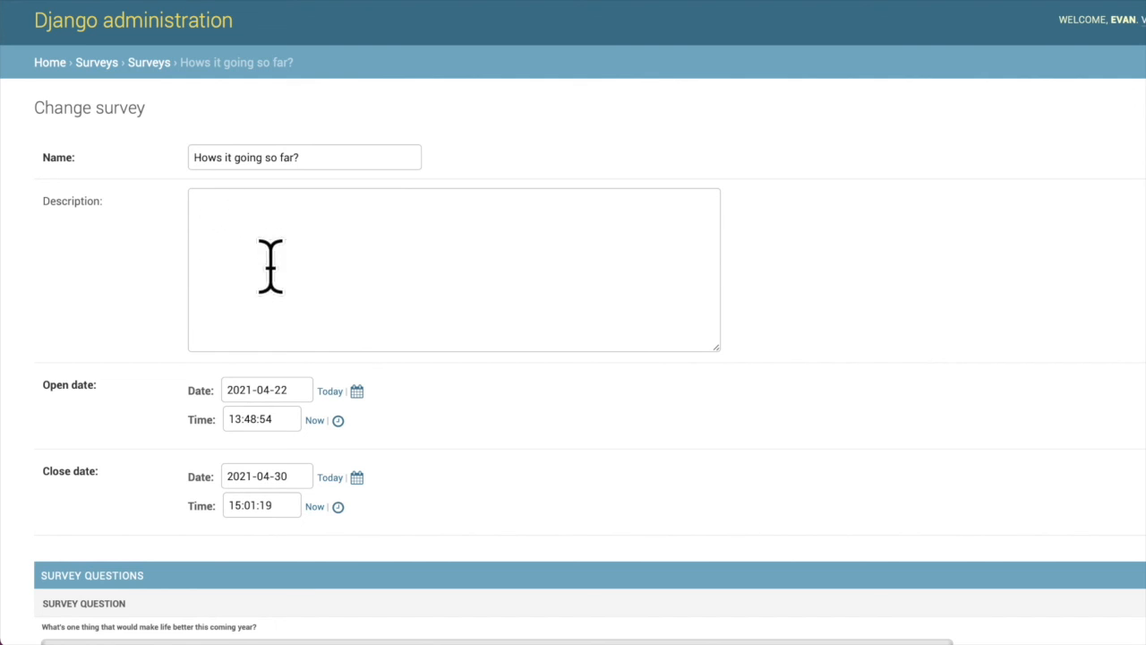
pyautogui.scroll(-3, 148, 385)
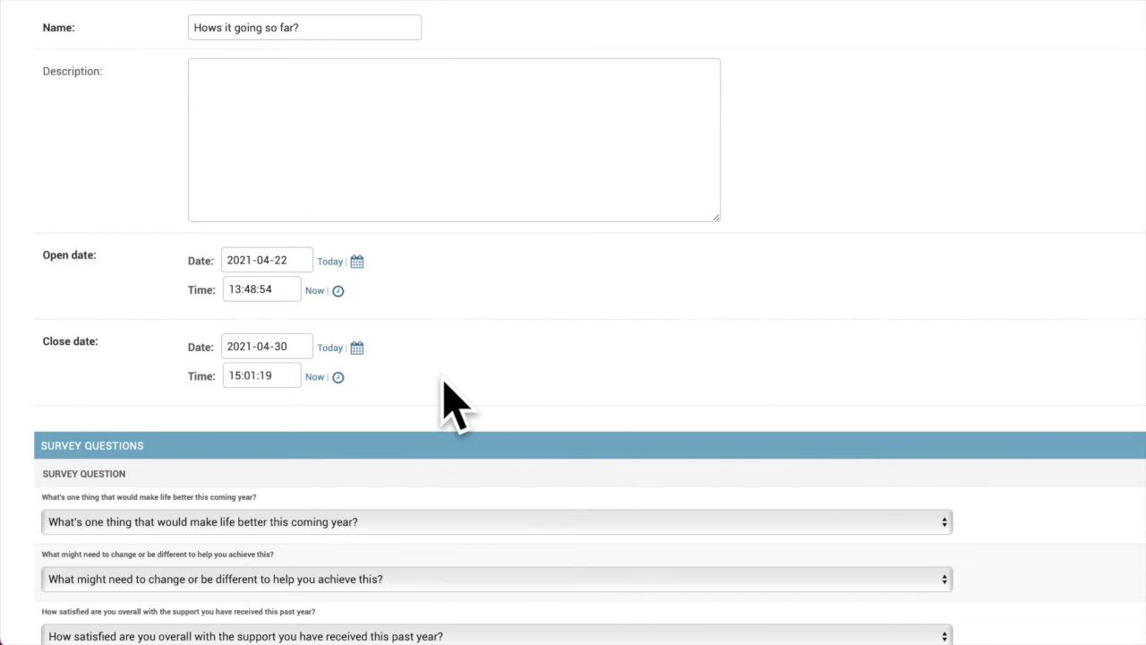
pyautogui.scroll(-5, 452, 403)
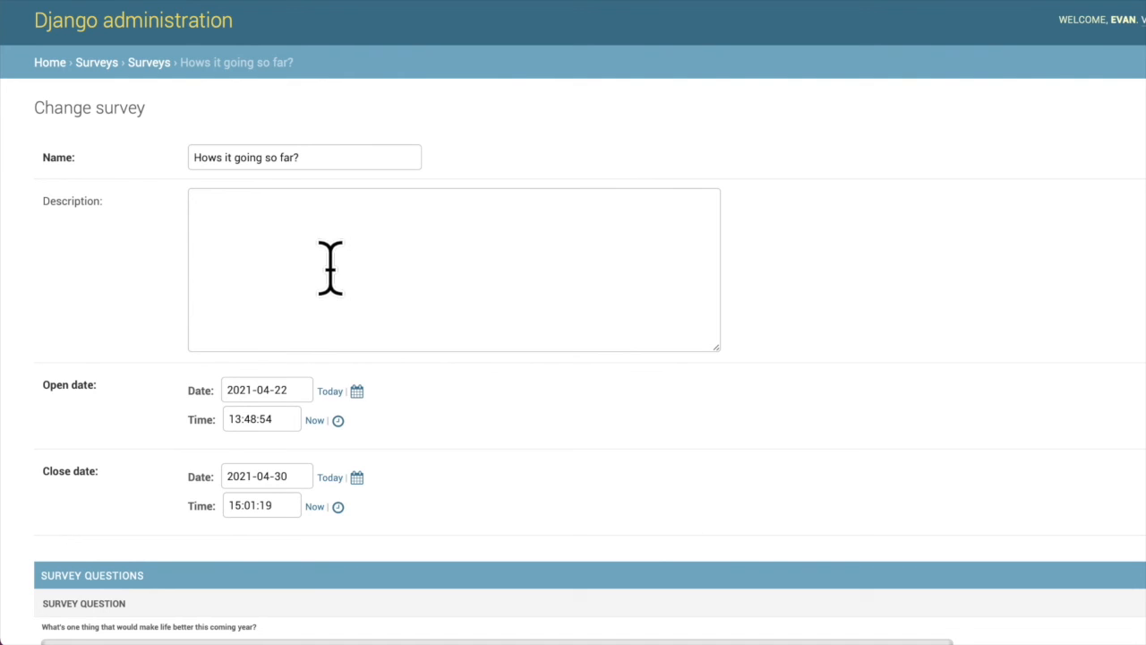
pyautogui.click(50, 63)
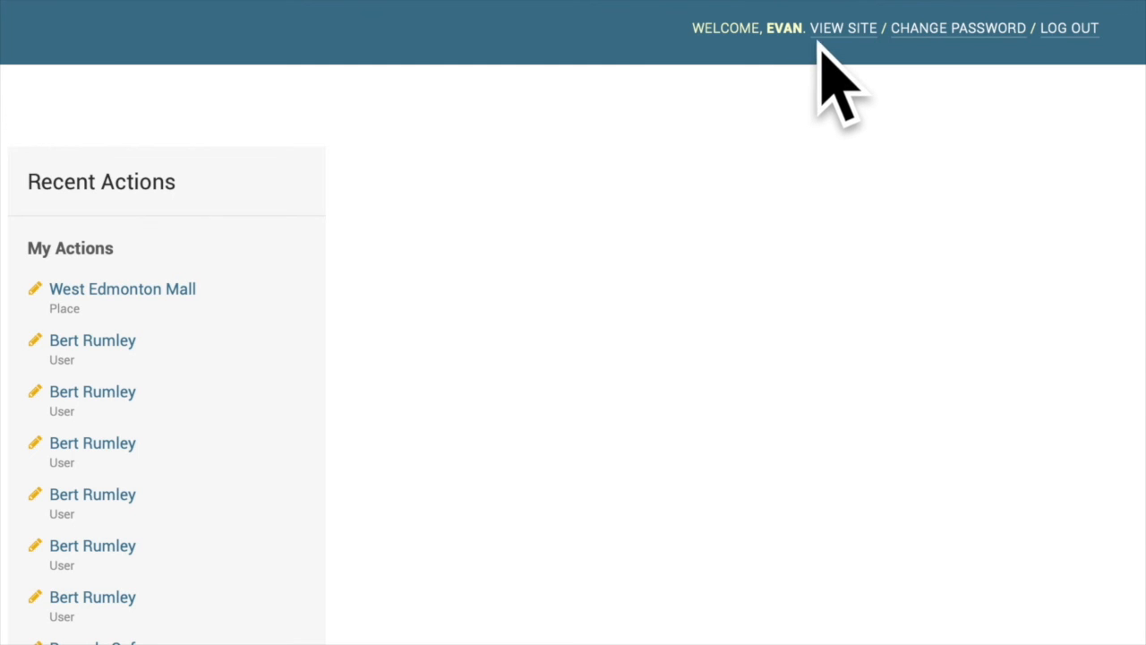
# Leave the administration for the MyCompass site and switch the Dashboard's list of supported people to the card view
pyautogui.scroll(-1, 842, 29)
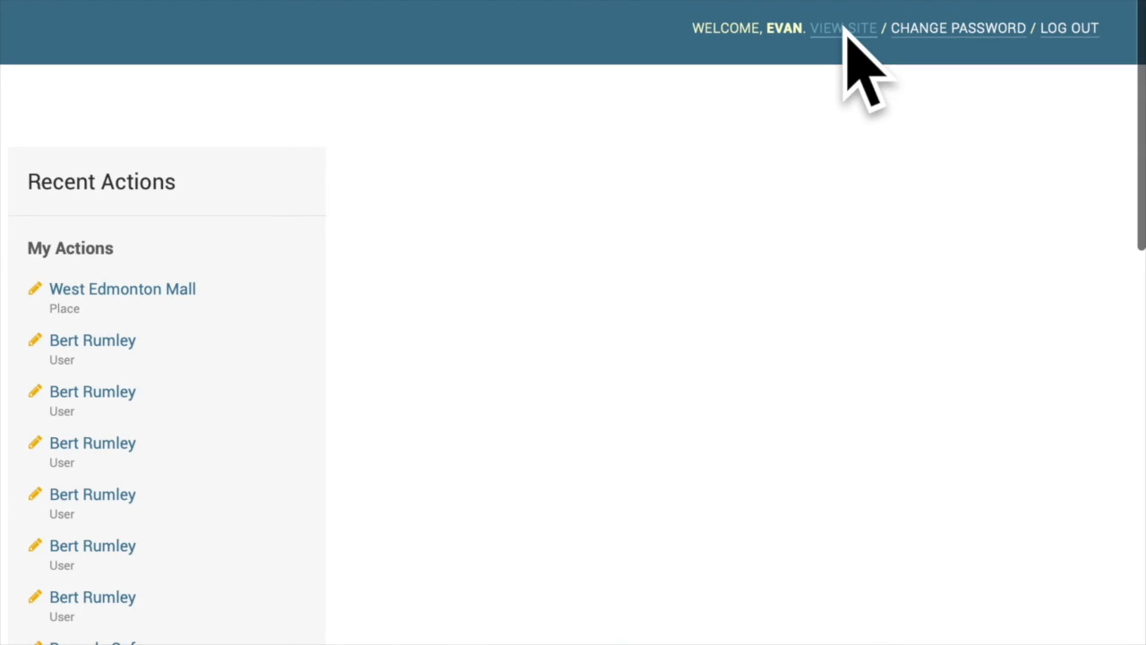
pyautogui.click(844, 26)
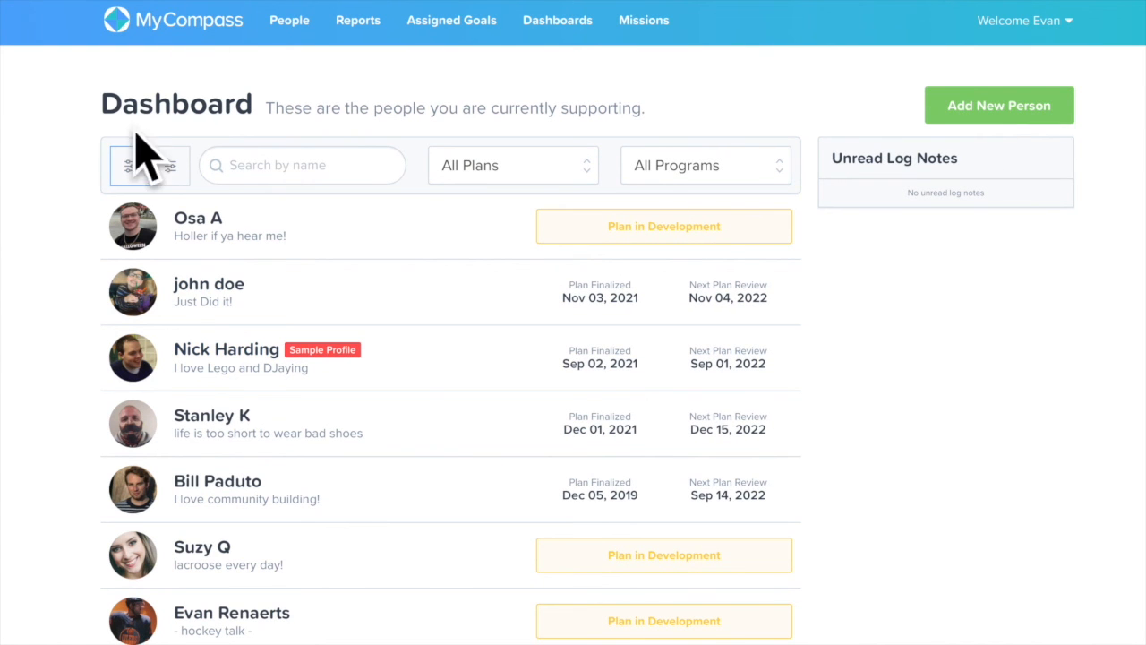
pyautogui.click(169, 169)
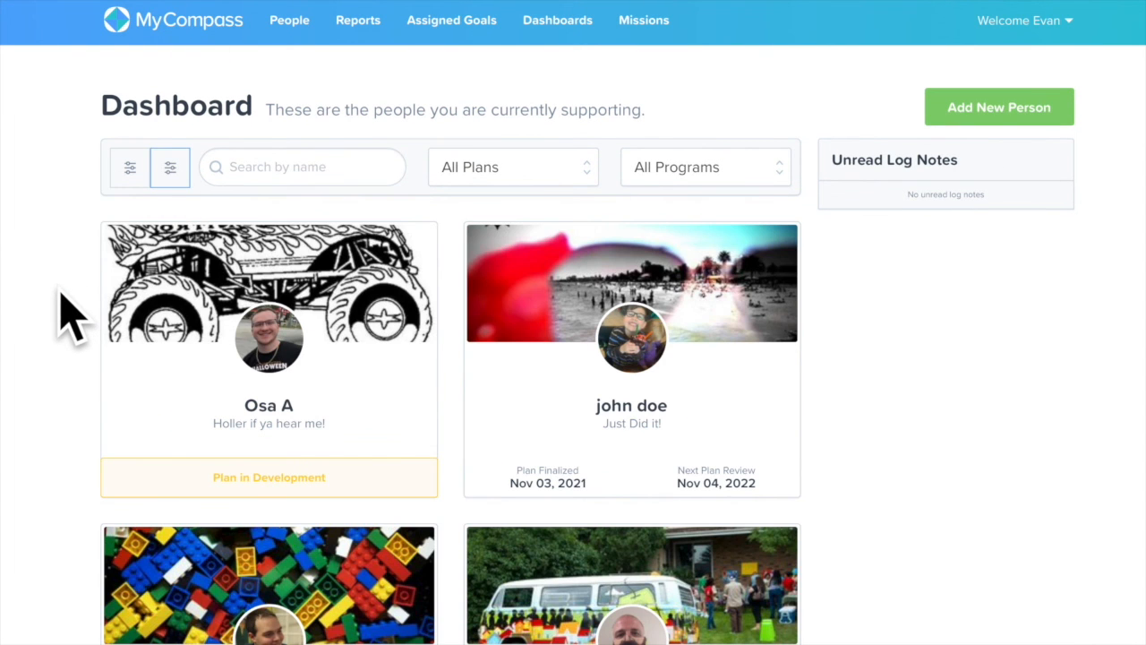